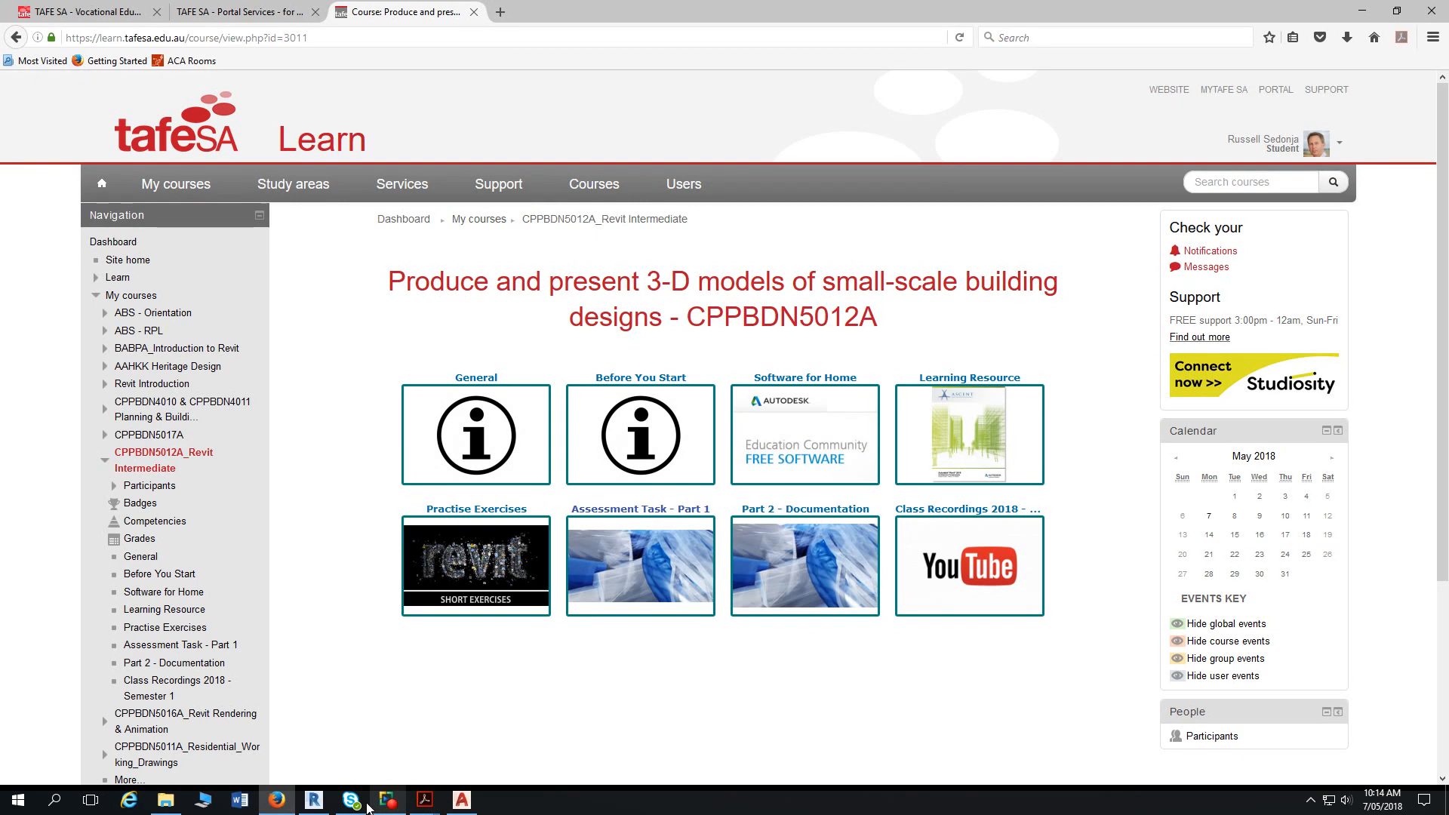
- Switch to AutoCAD and inspect the Kingspan title block of the Kooltherm K12 stud wall drawing
mouse_move(279, 806)
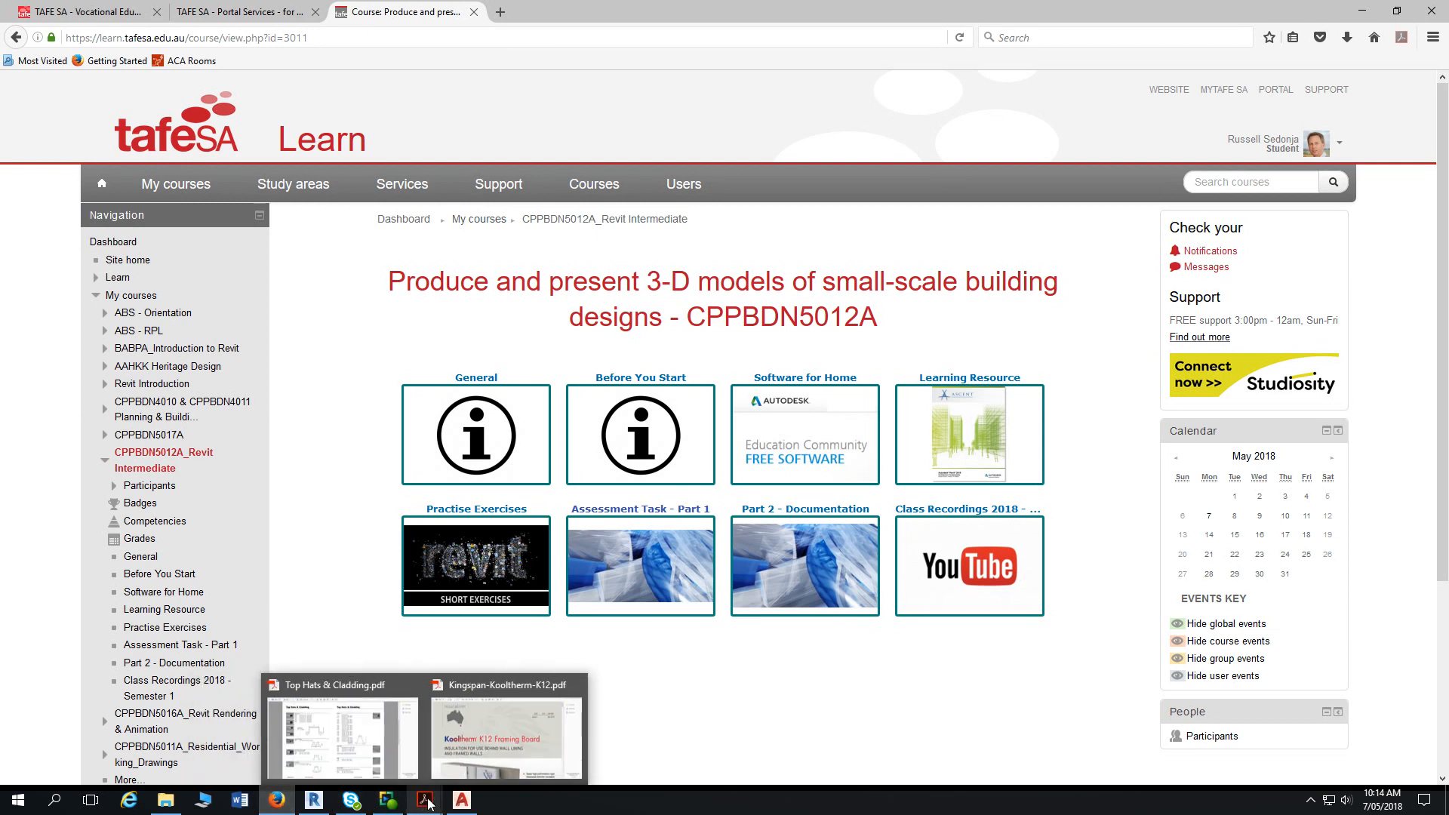
click(462, 802)
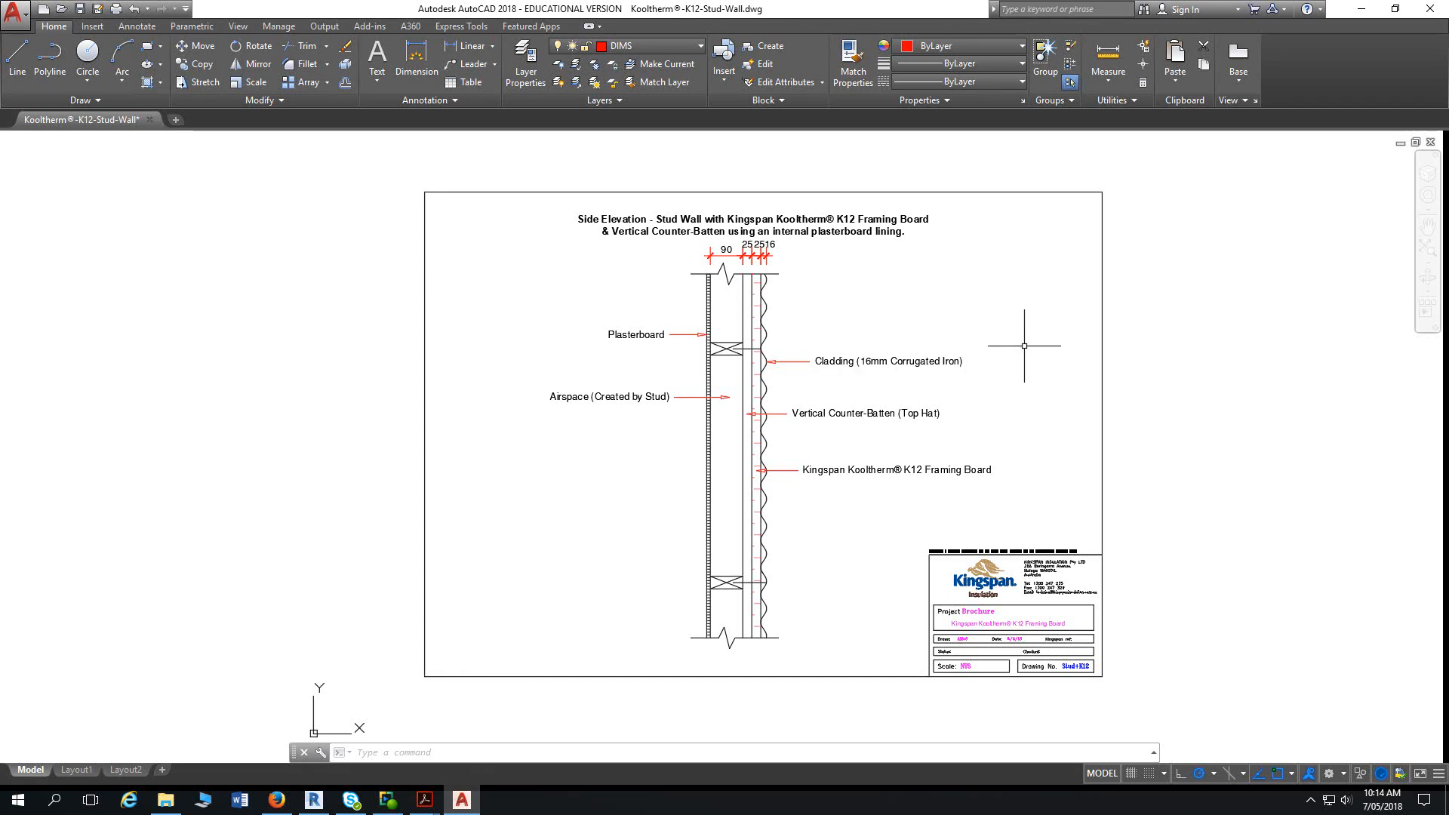
middle_drag(1024, 346, 1006, 324)
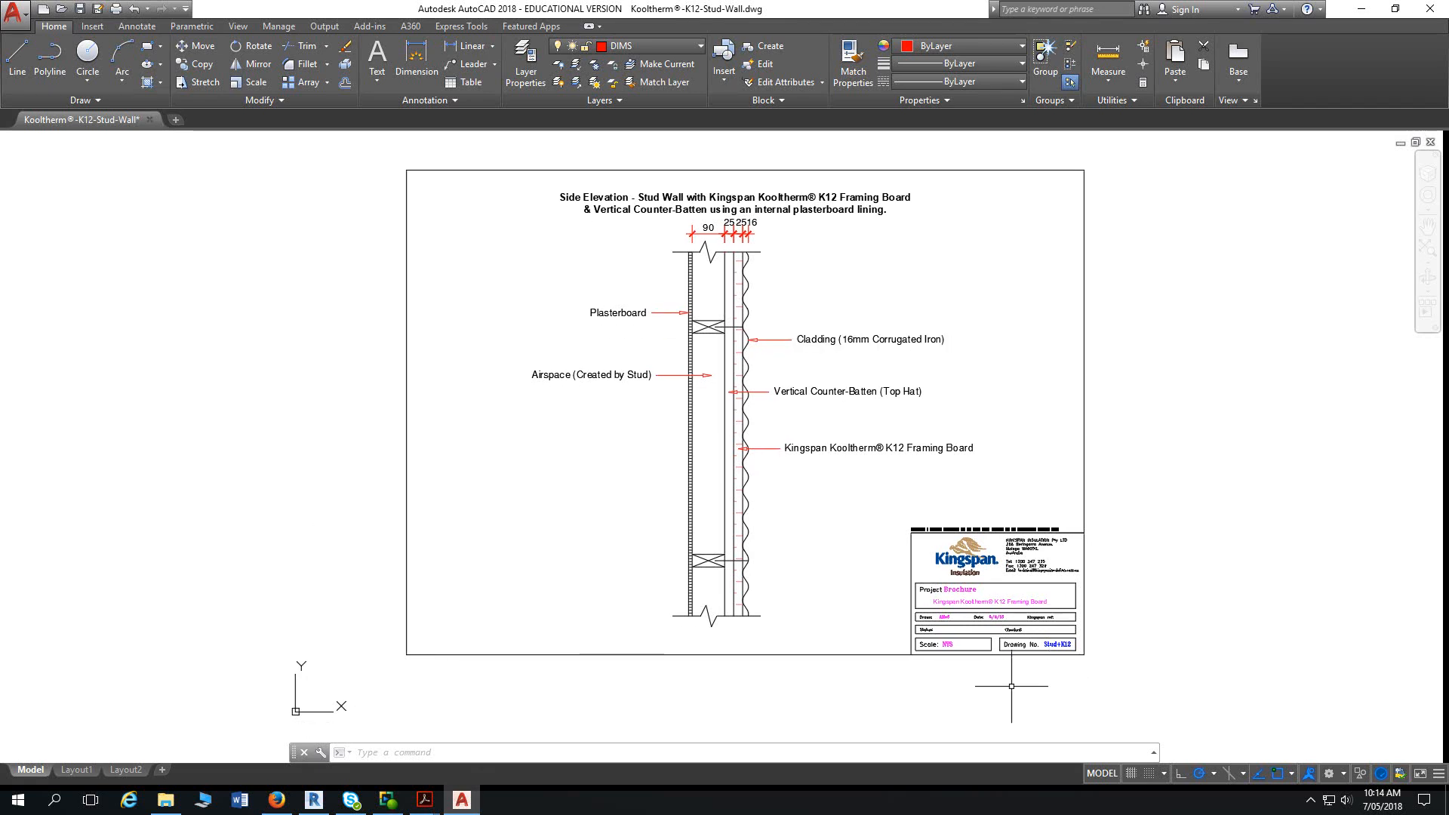
scroll(981, 682, up, 6)
middle_drag(942, 695, 853, 754)
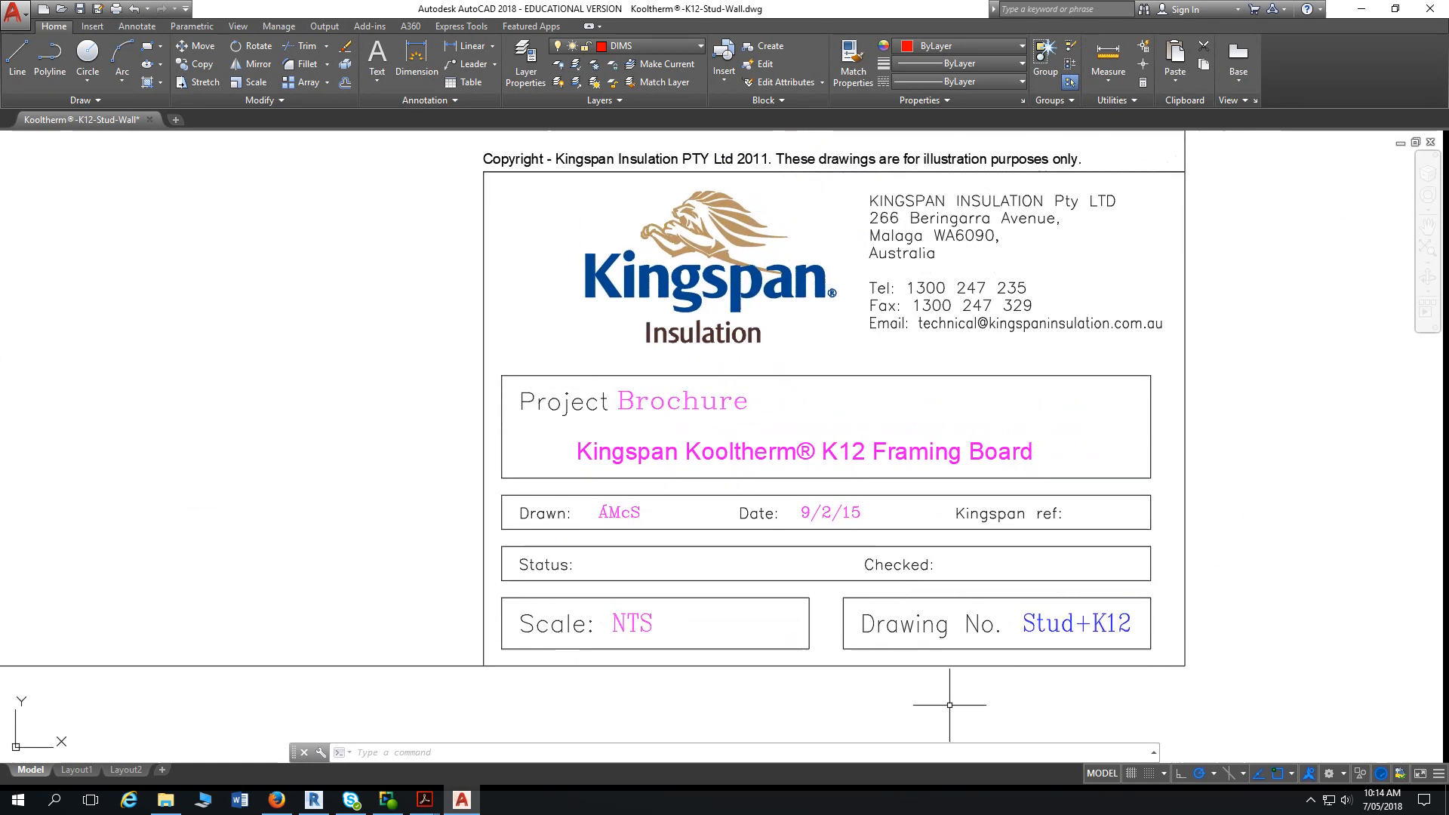
middle_drag(1305, 526, 1287, 530)
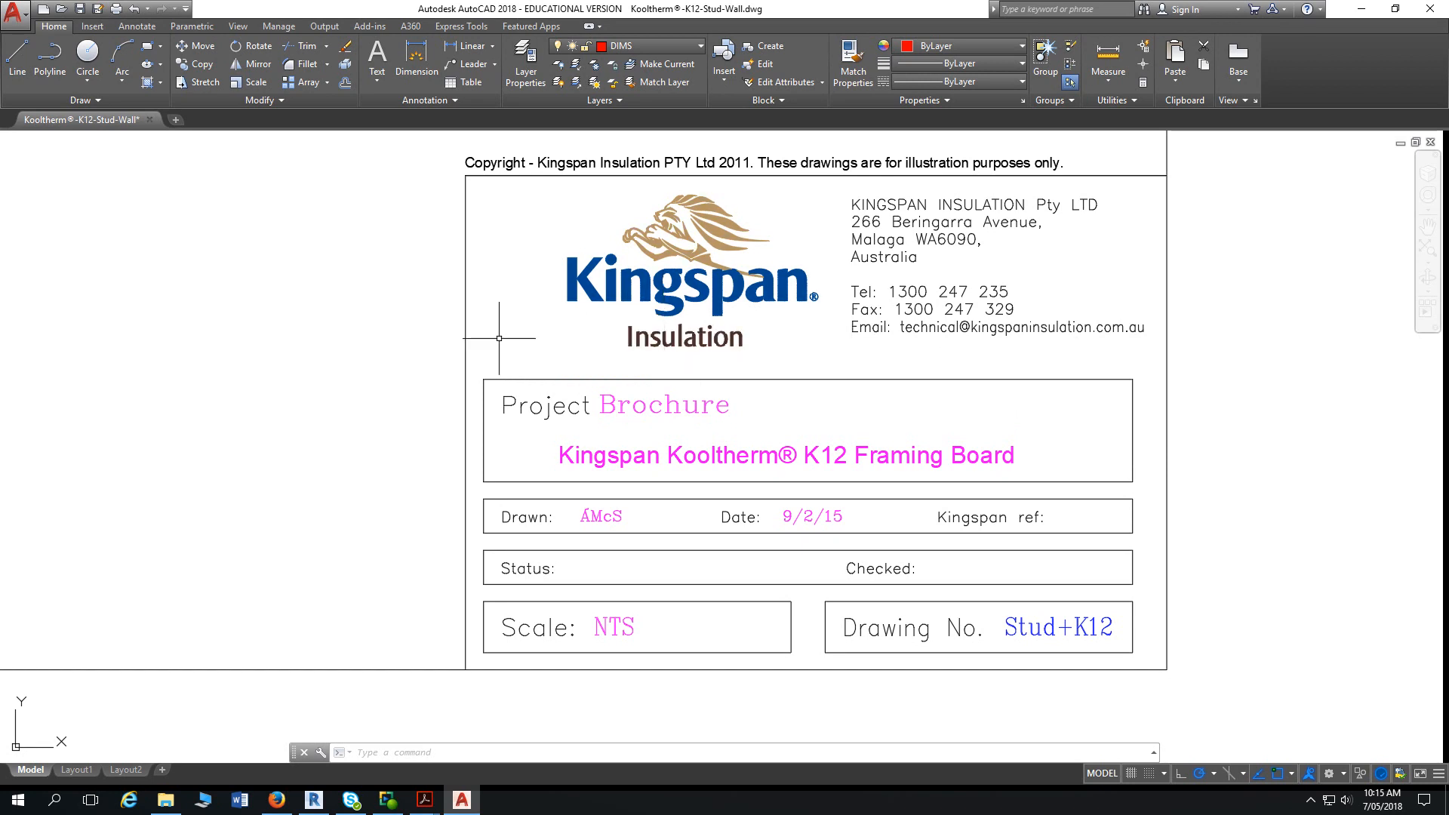
- Examine the labelled layers of the stud wall side elevation, from the plasterboard to the corrugated iron cladding
scroll(404, 314, down, 8)
mouse_move(328, 354)
middle_down()
mouse_move(427, 385)
mouse_move(380, 350)
middle_up()
scroll(387, 395, up, 5)
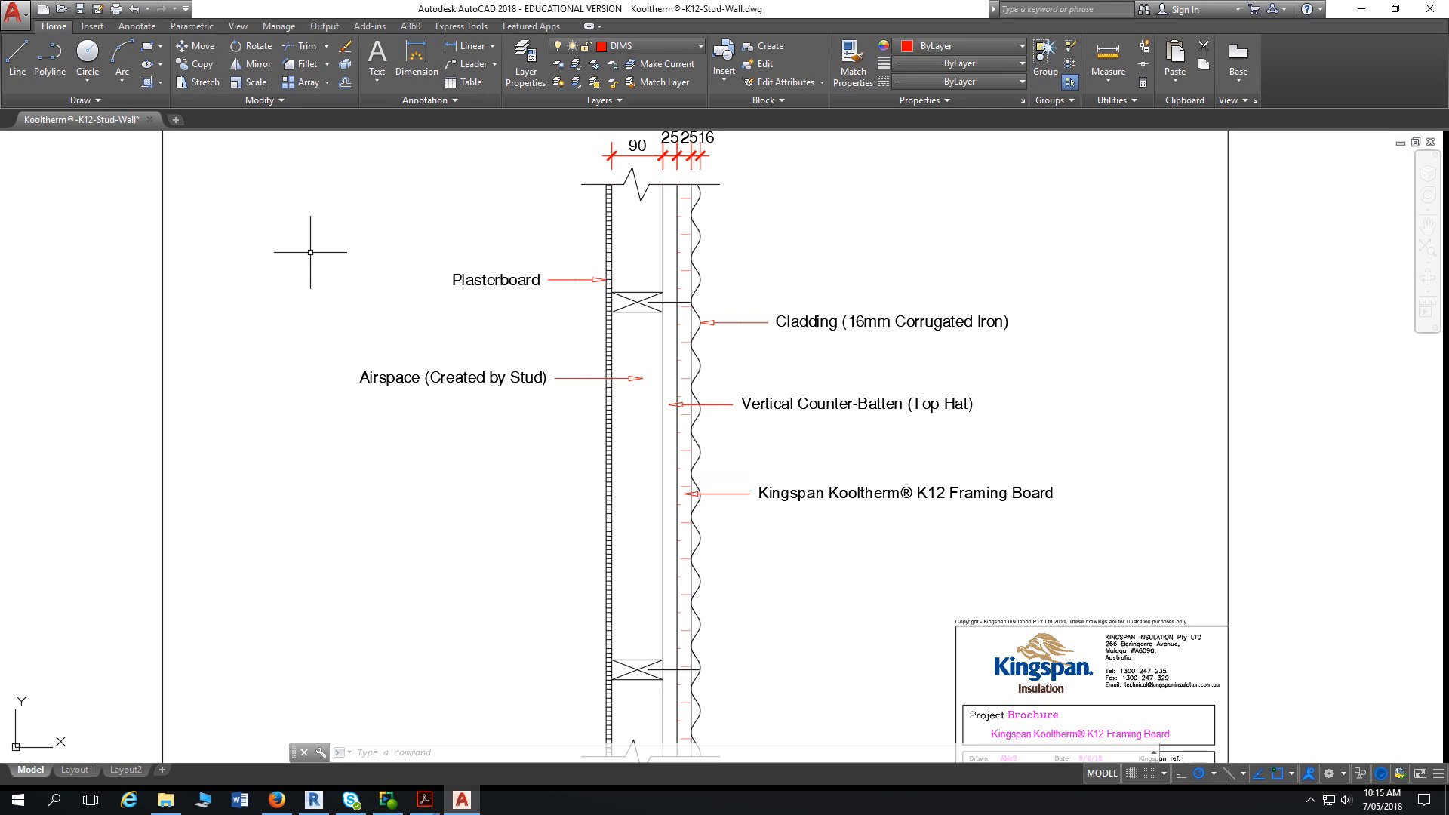
scroll(483, 219, up, 2)
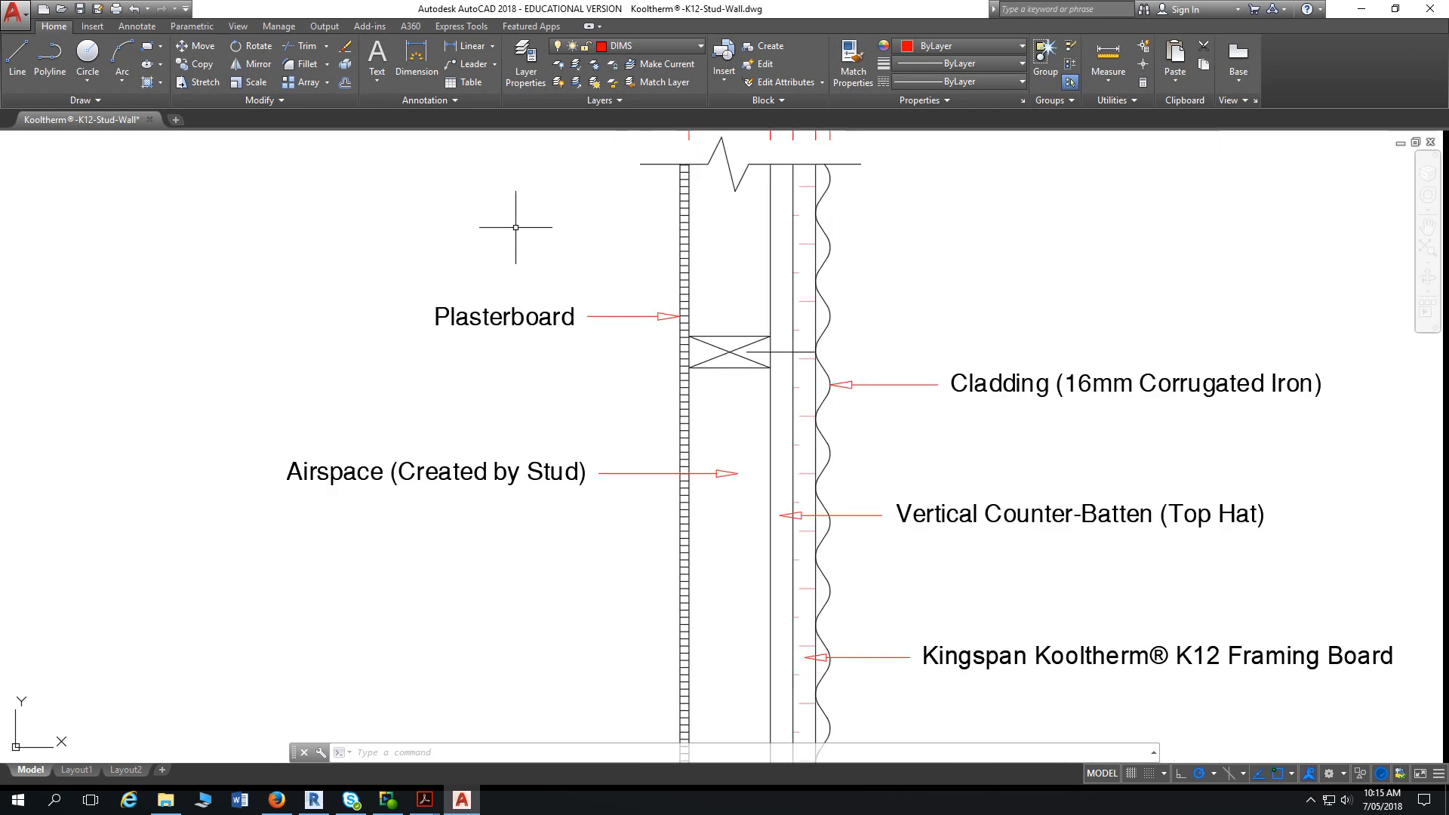
mouse_move(501, 217)
middle_down()
mouse_move(464, 295)
mouse_move(434, 289)
middle_up()
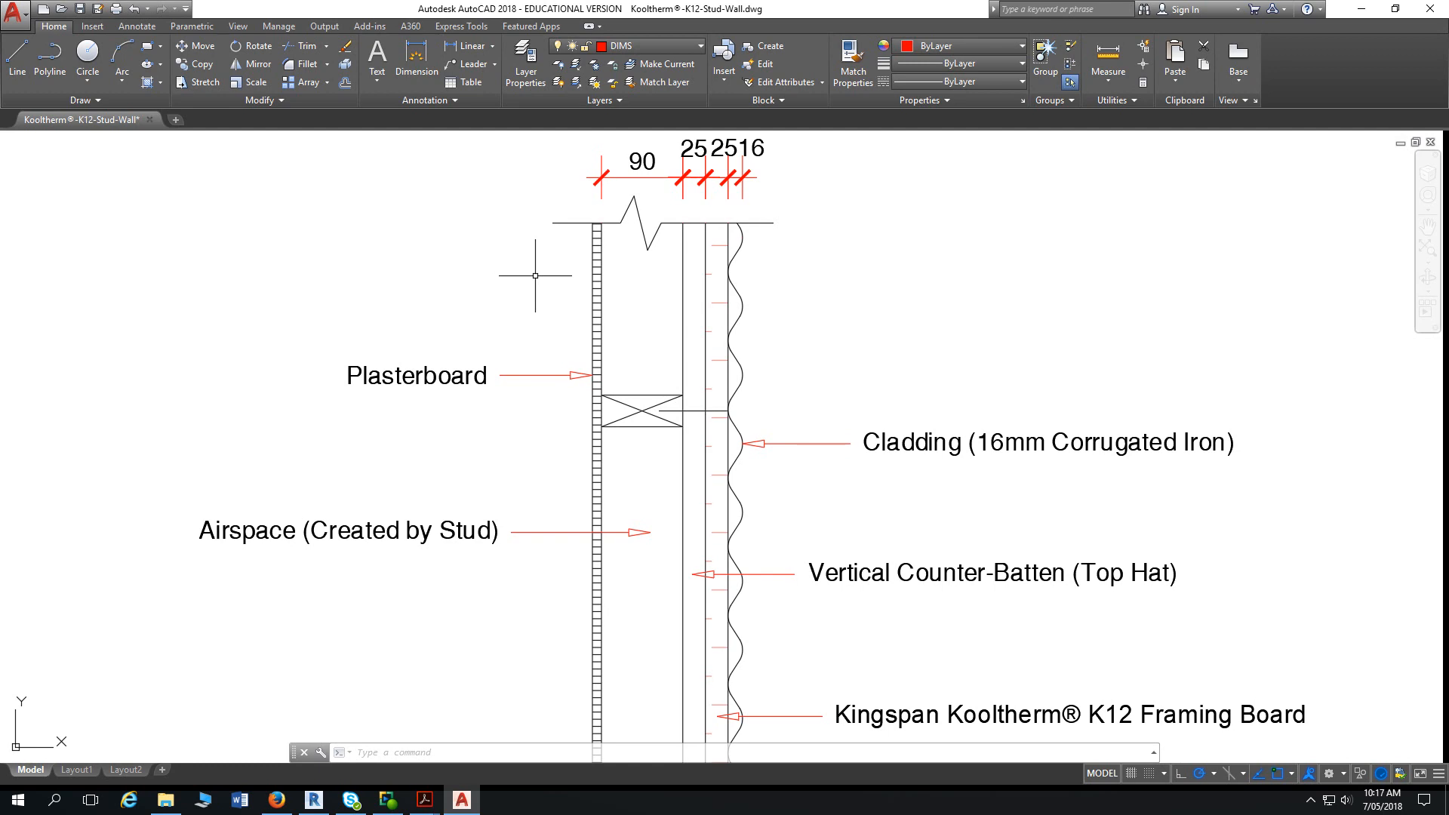
middle_drag(535, 276, 452, 269)
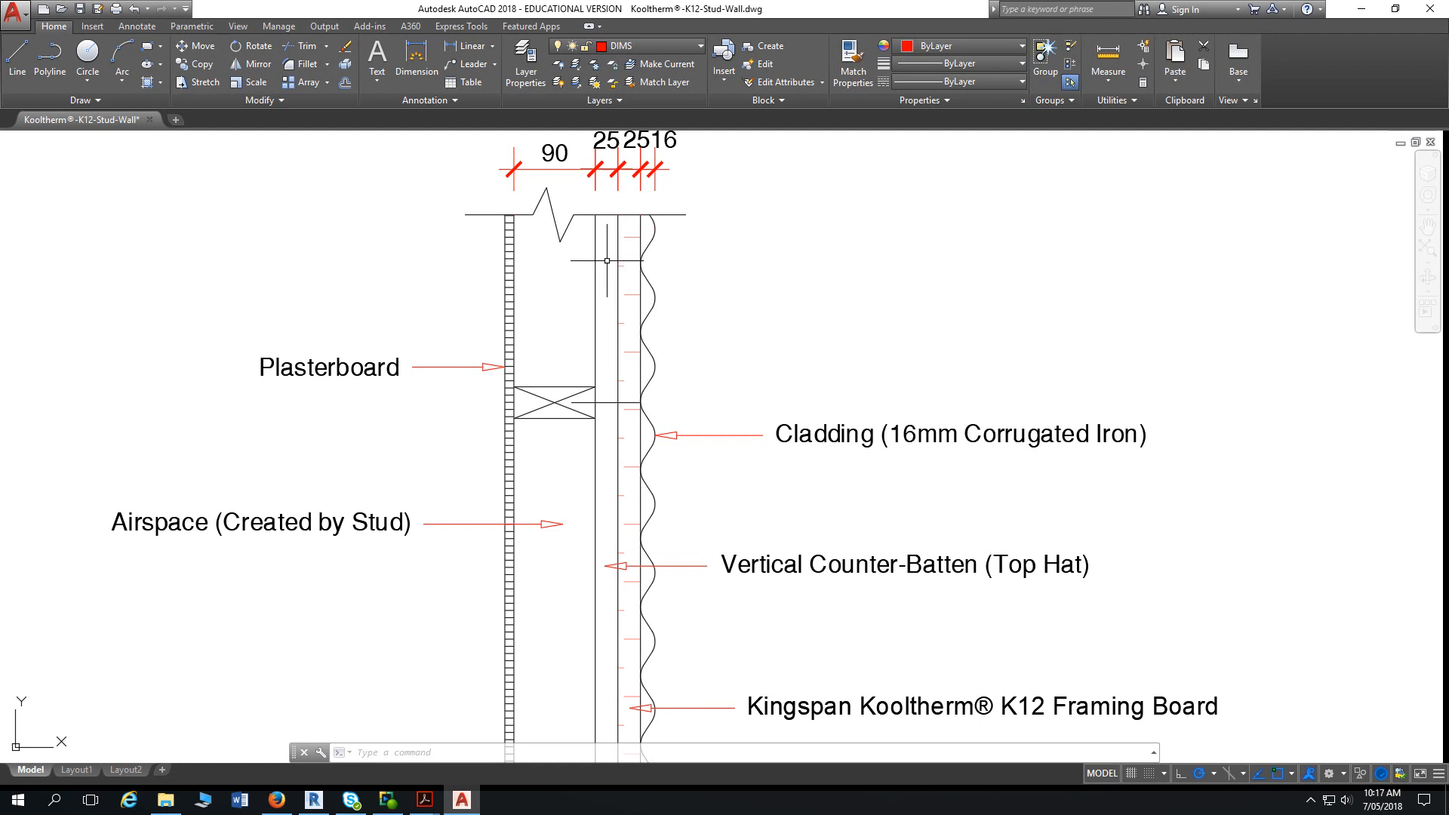
- Inspect the thickness dimensions above the stud wall and the Vertical Counter-Batten (Top Hat) label
mouse_move(606, 270)
middle_down()
mouse_move(608, 242)
mouse_move(588, 336)
middle_up()
scroll(608, 240, up, 3)
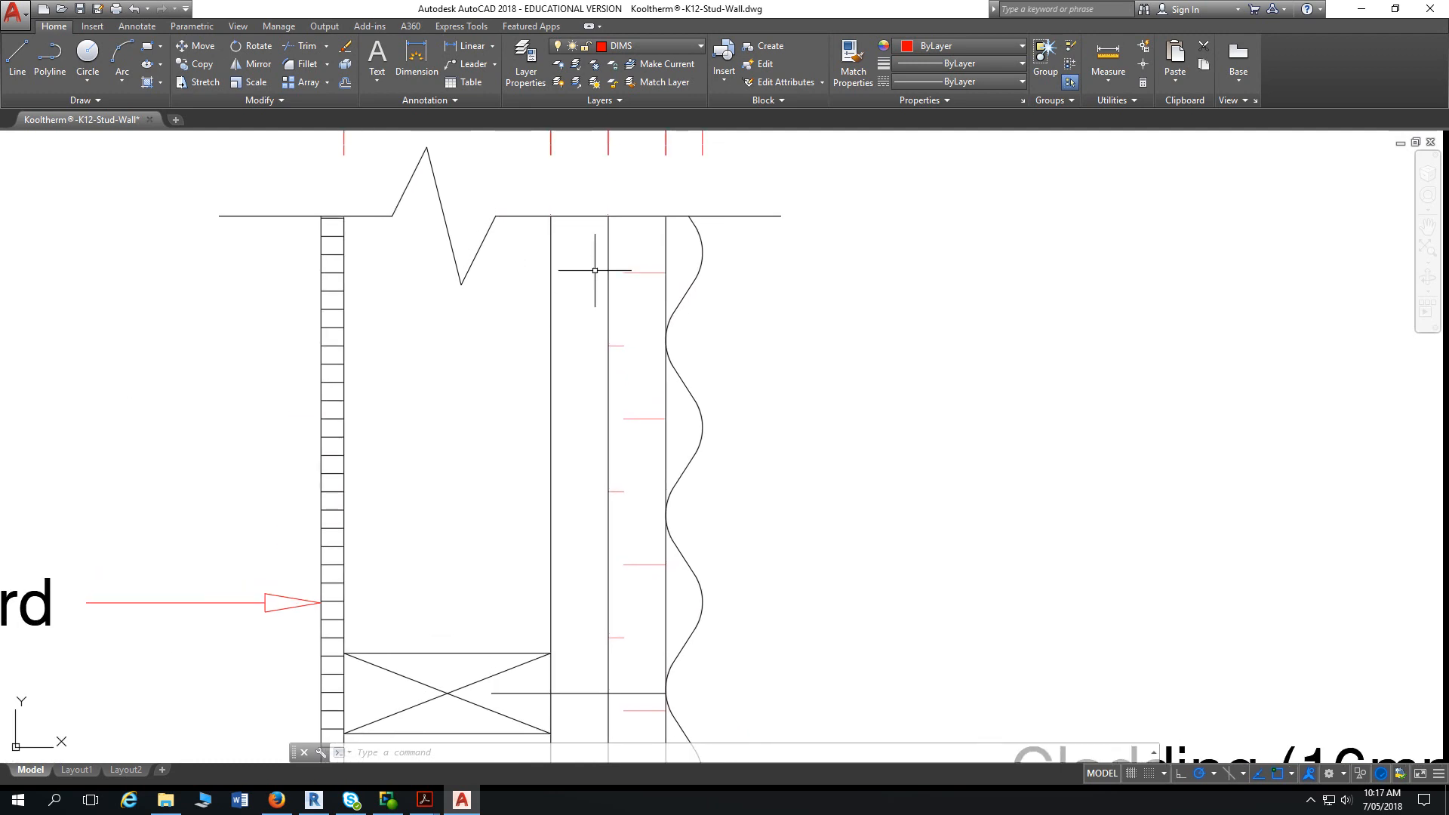
middle_drag(590, 262, 565, 381)
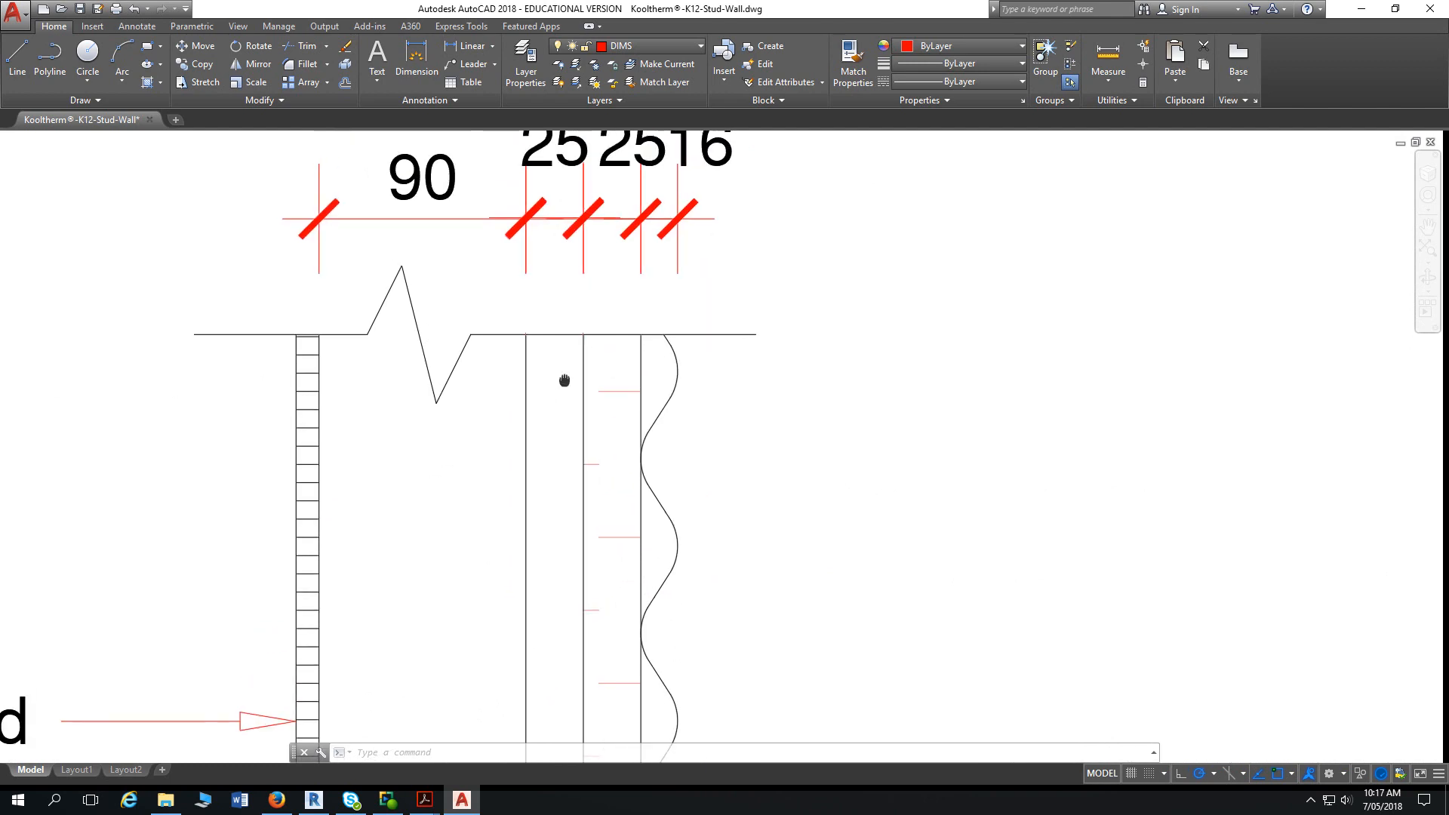
middle_drag(579, 227, 579, 252)
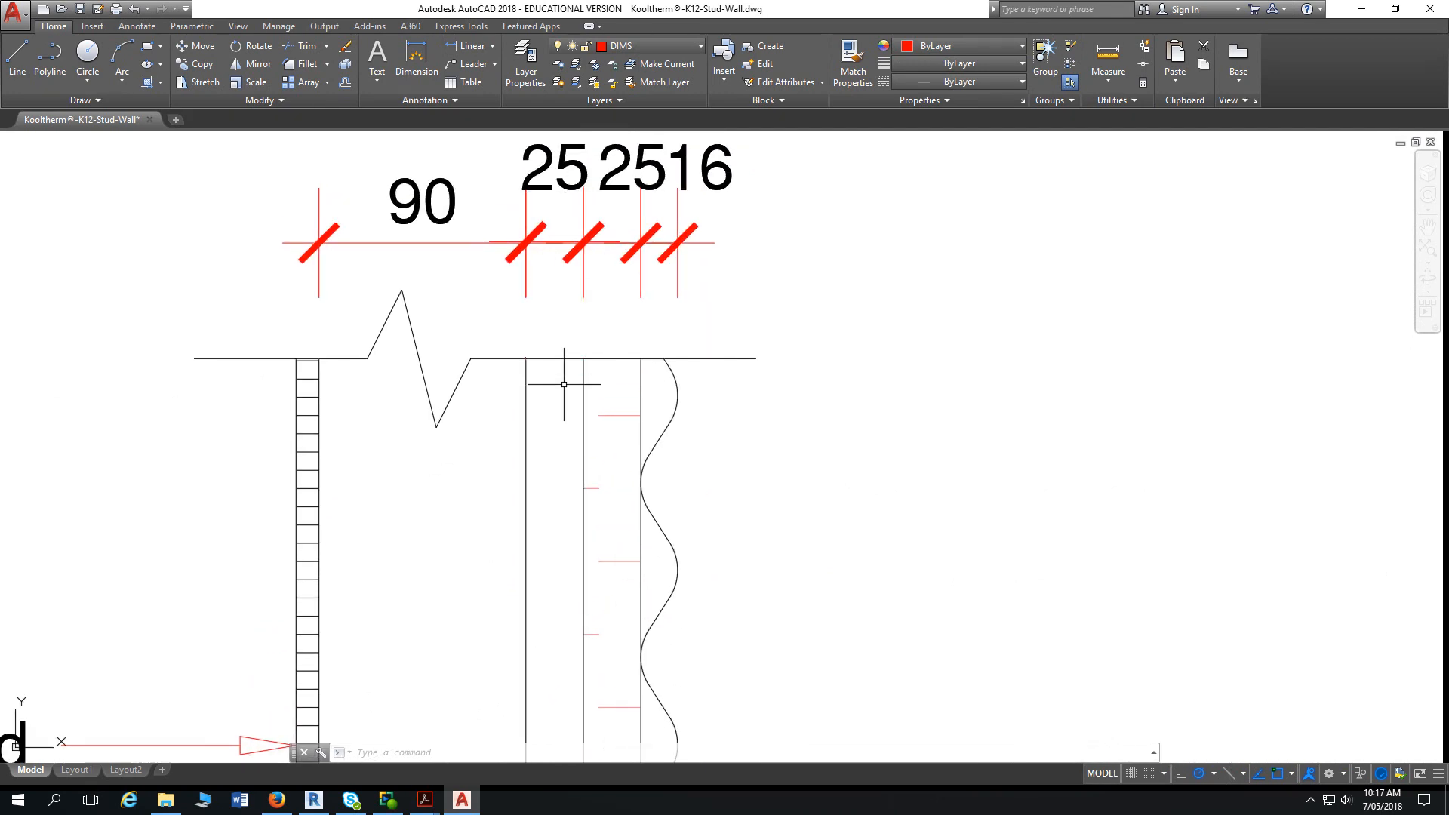
scroll(569, 382, down, 3)
scroll(668, 502, down, 1)
middle_drag(656, 510, 655, 430)
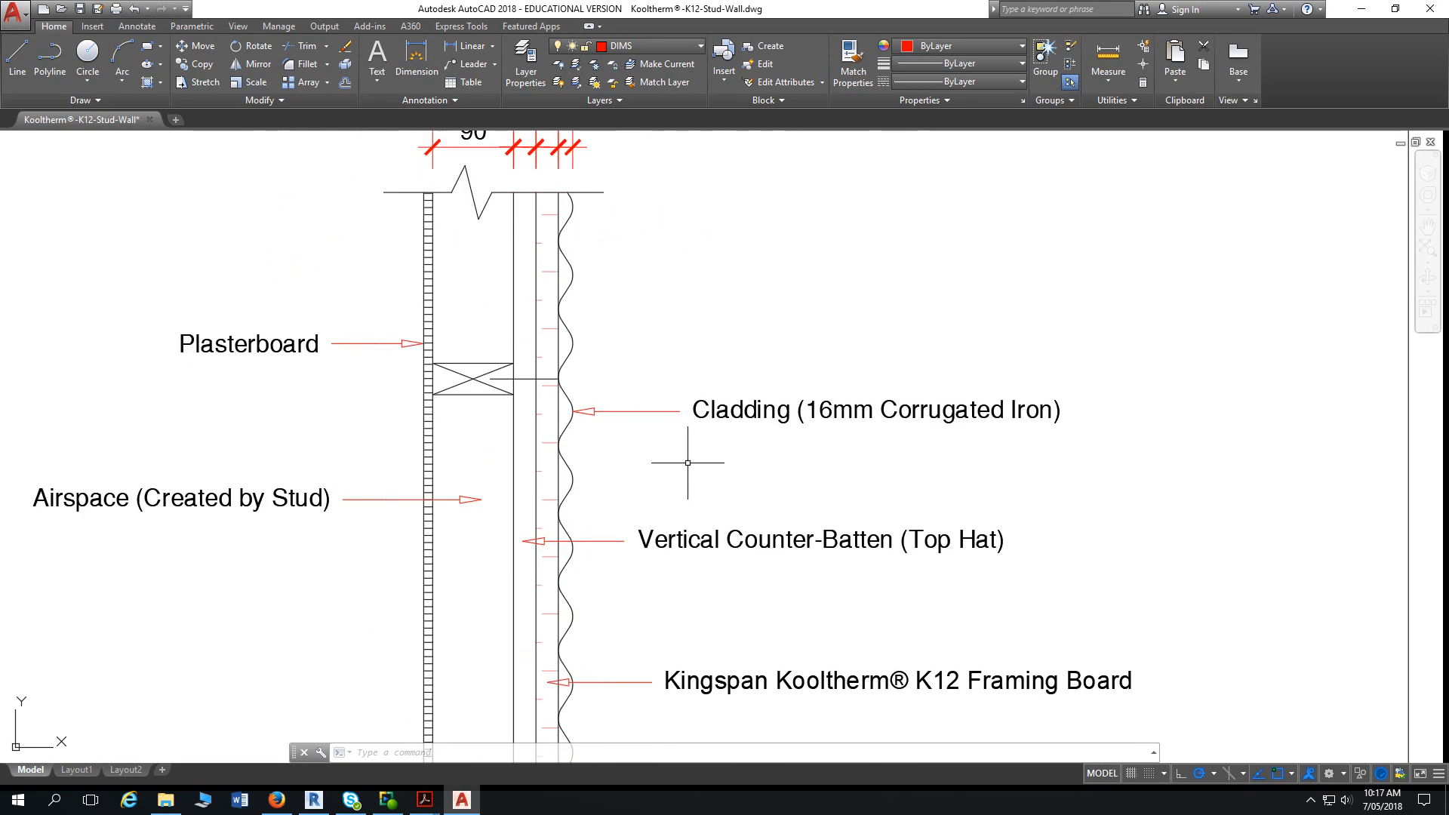
scroll(683, 562, up, 2)
scroll(660, 620, up, 2)
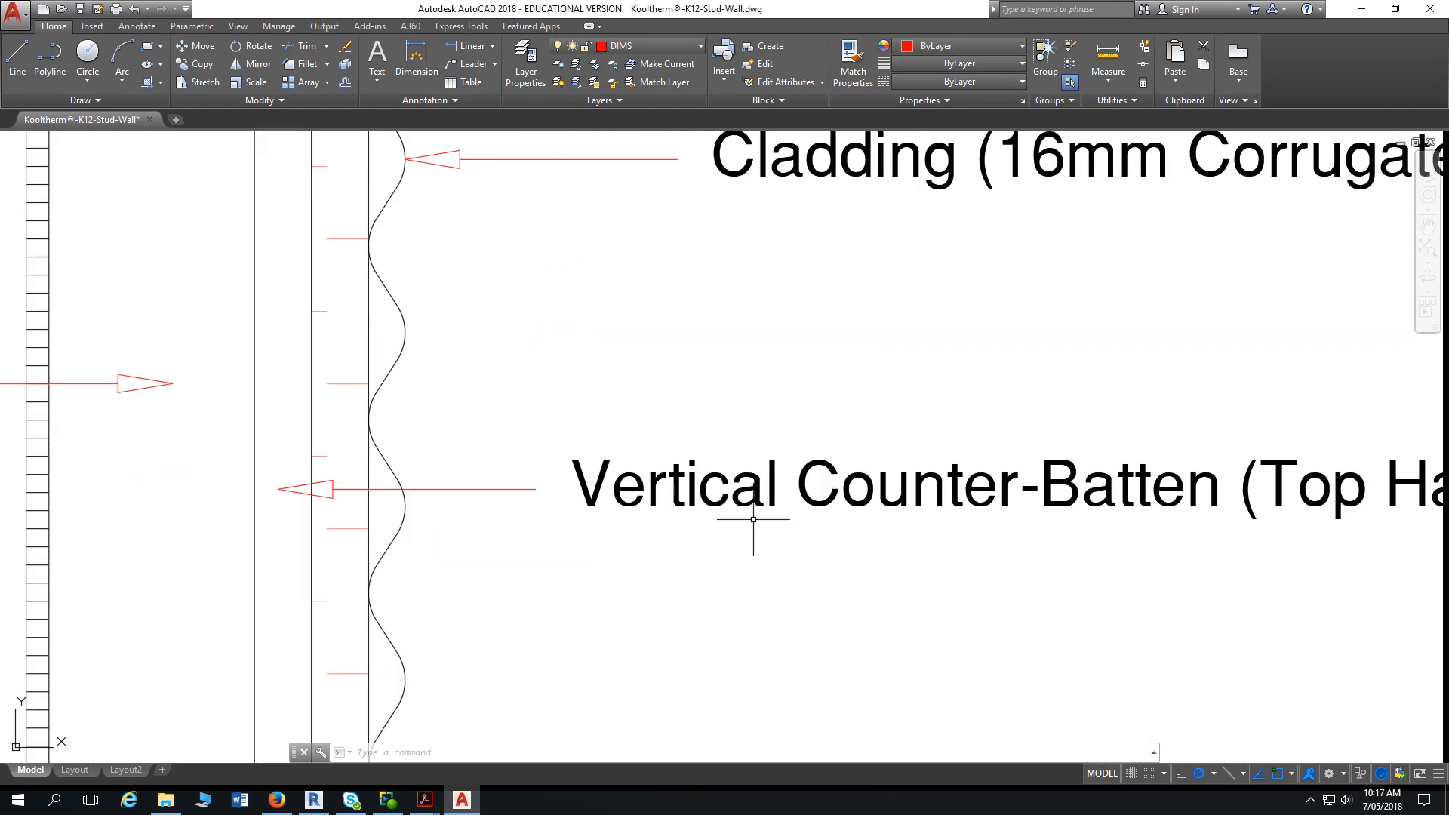
middle_drag(754, 528, 608, 420)
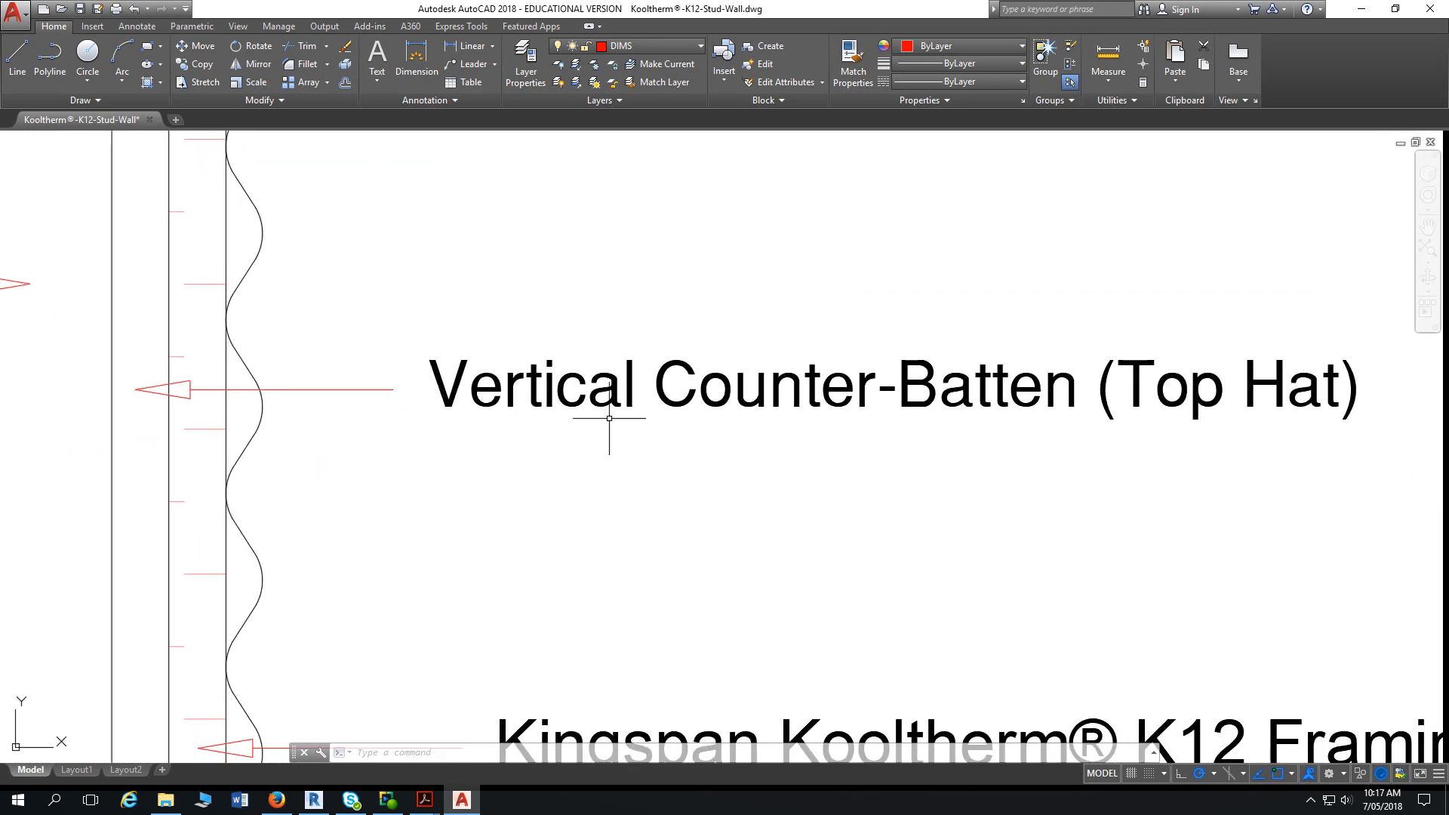
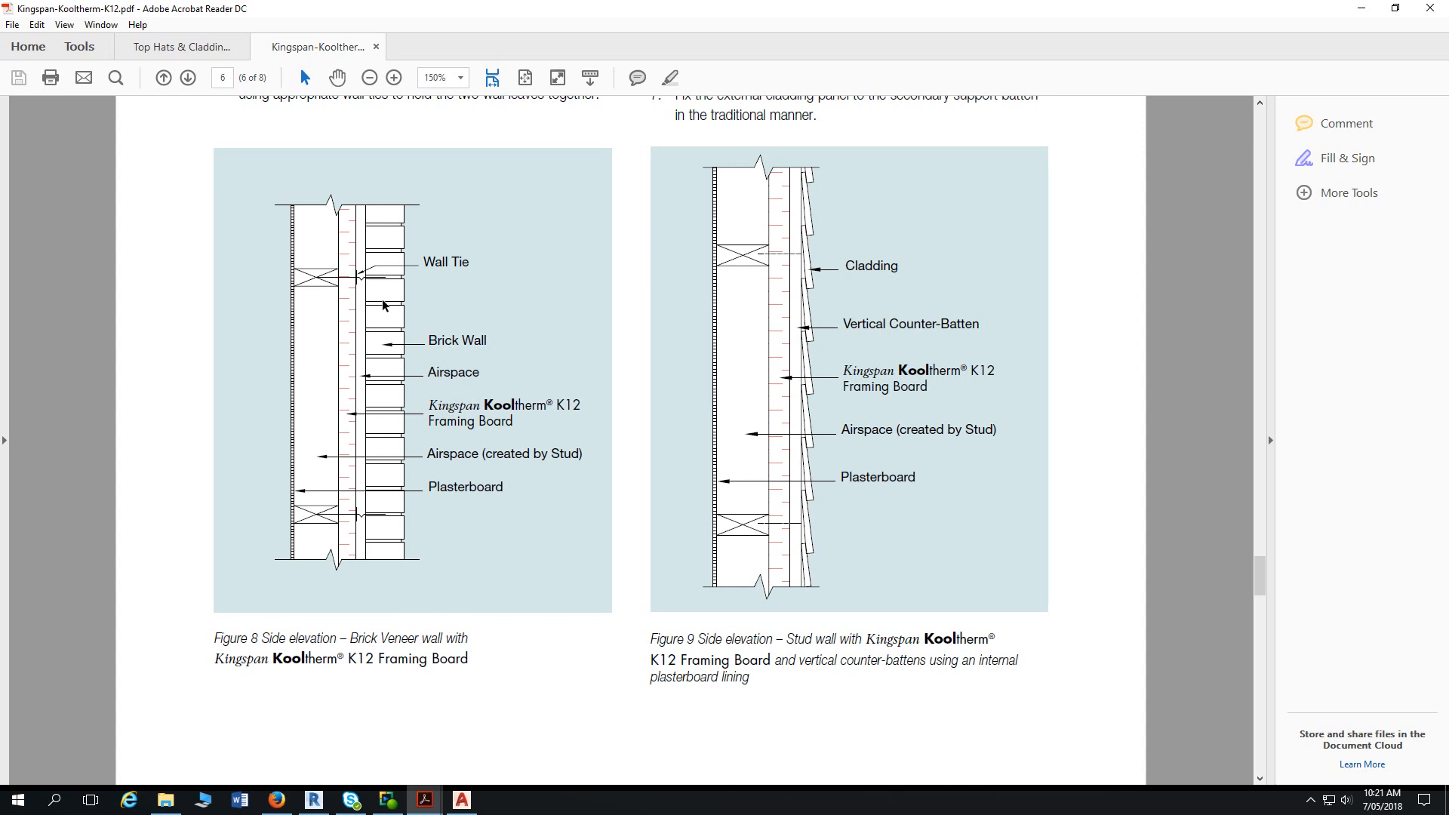
- Review the side elevation figures in Kingspan-Kooltherm-K12.pdf and continue to the General Requirements section
scroll(382, 305, down, 1)
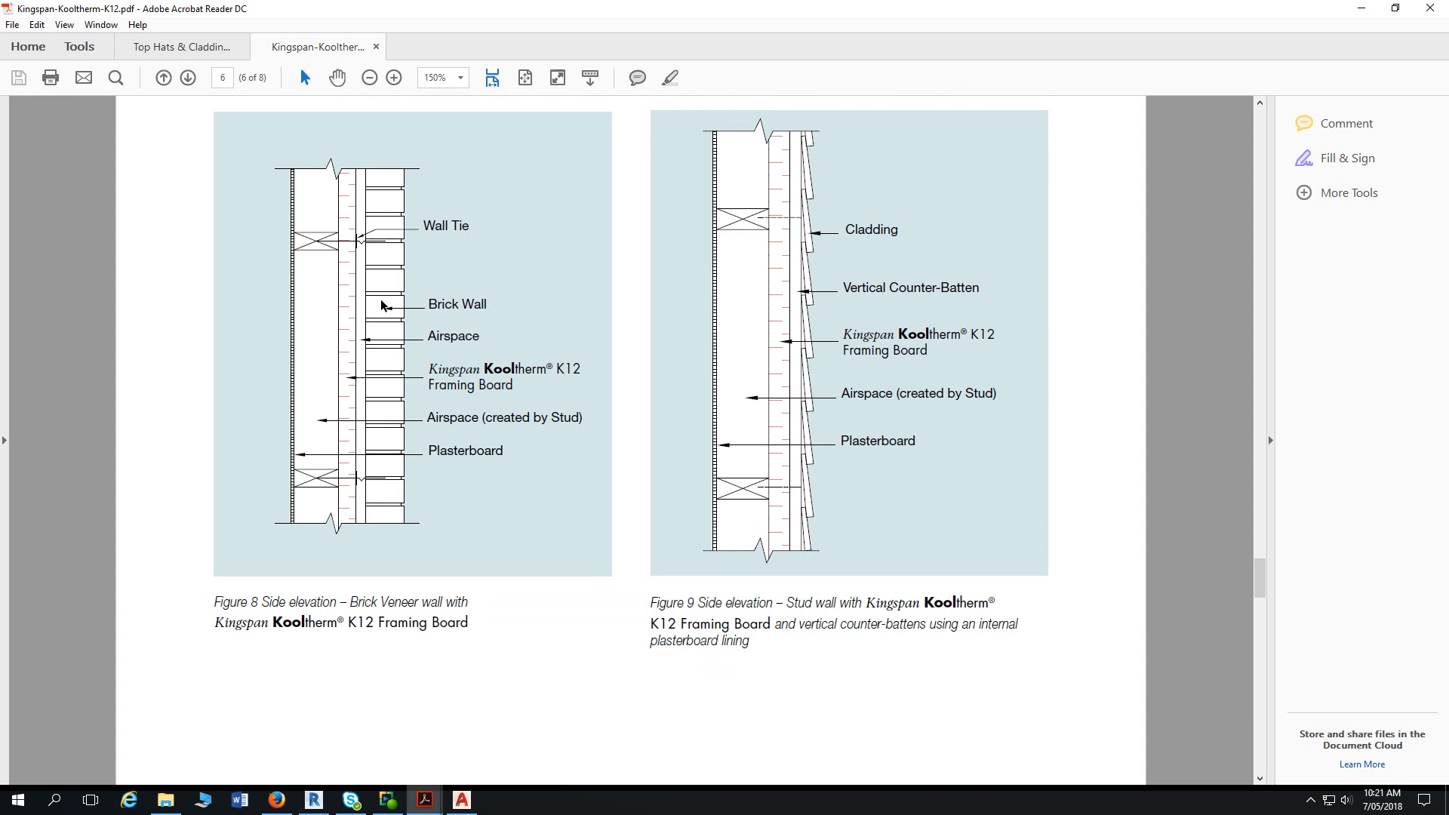
scroll(382, 305, down, 20)
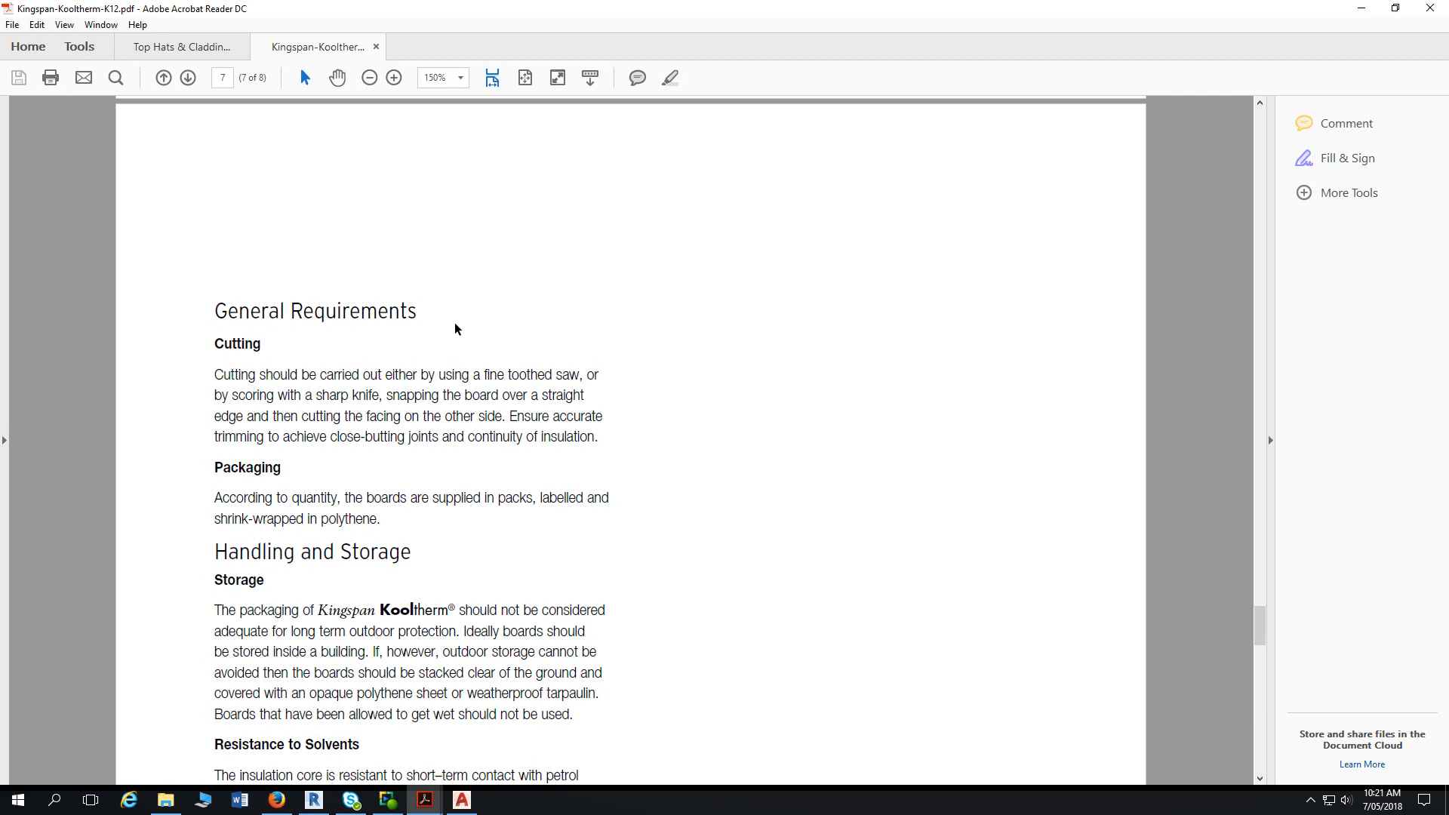
- Switch to Revit, show the 3D with Text view of New Wall for Project.rvt, and examine the labelled wall layers
click(316, 803)
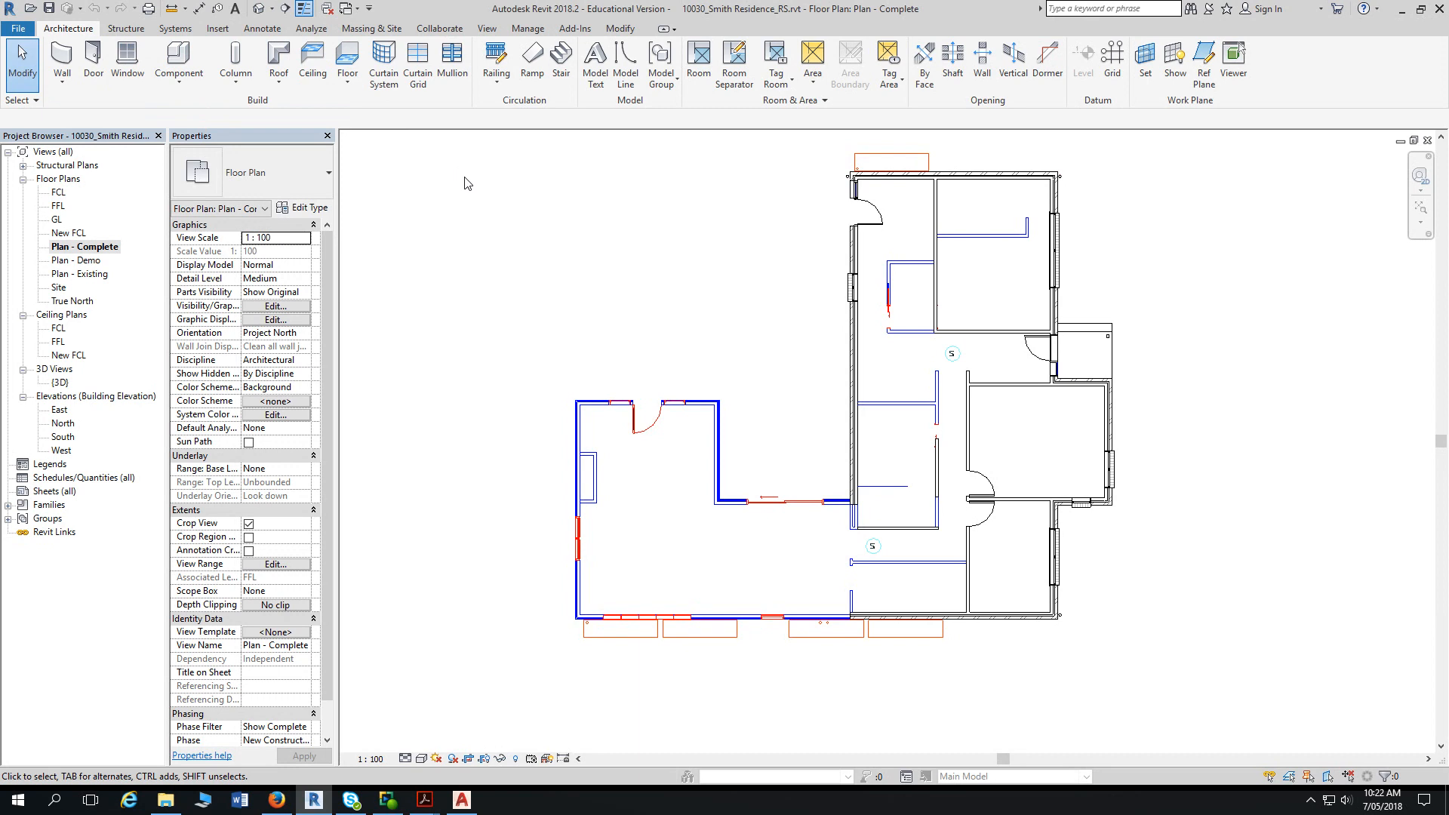
click(358, 17)
click(280, 43)
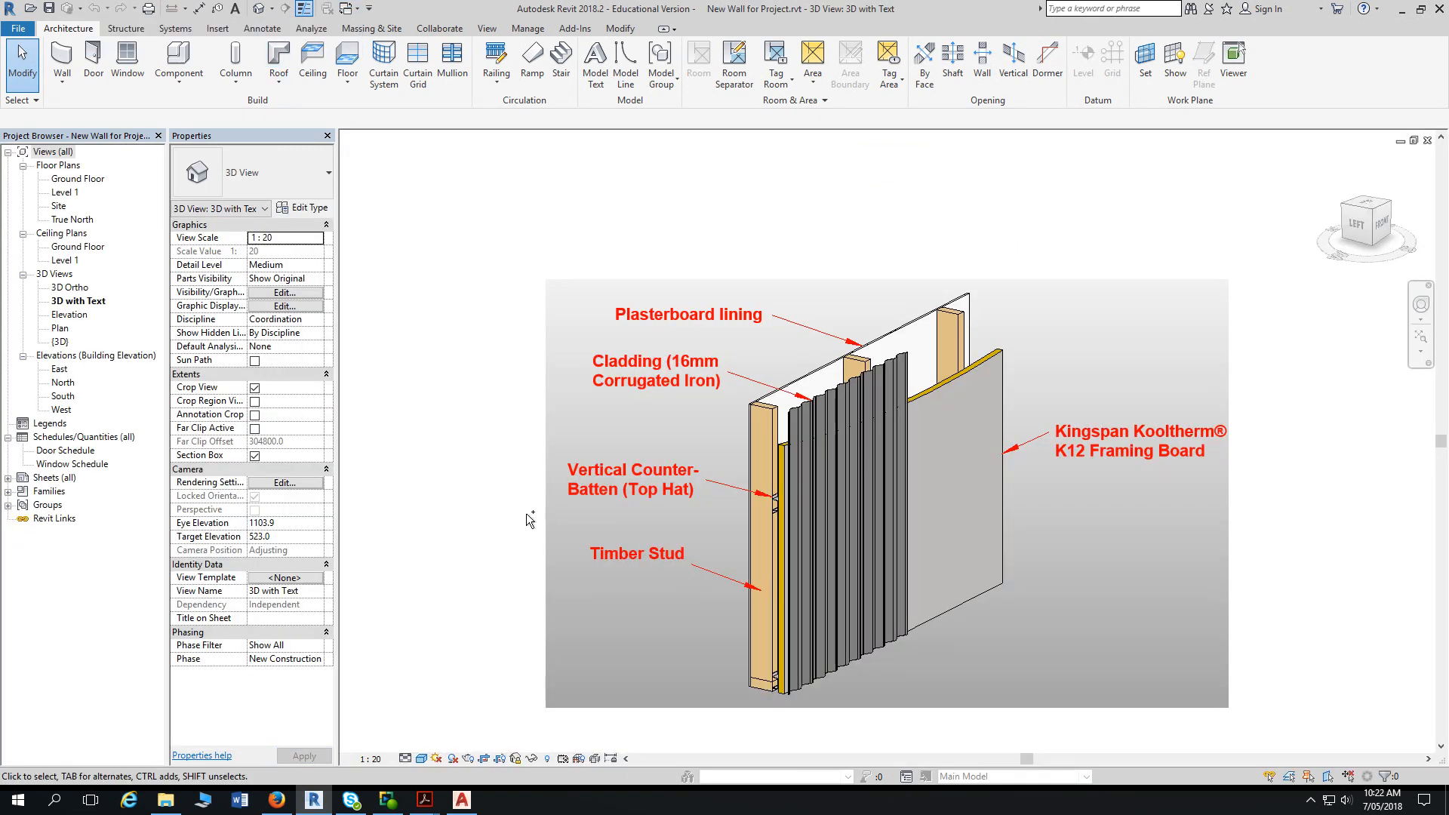
scroll(679, 551, up, 3)
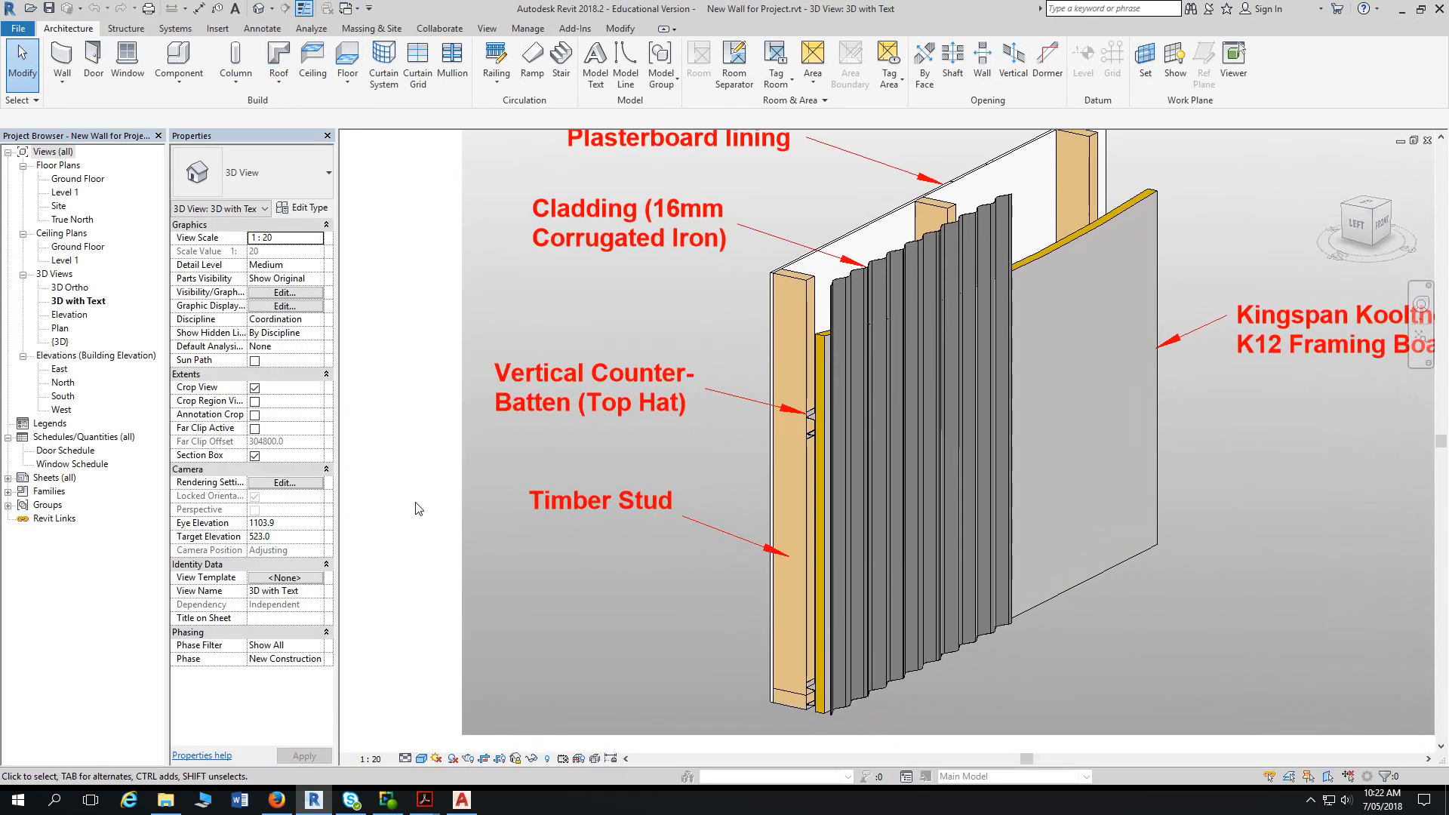
scroll(400, 483, up, 6)
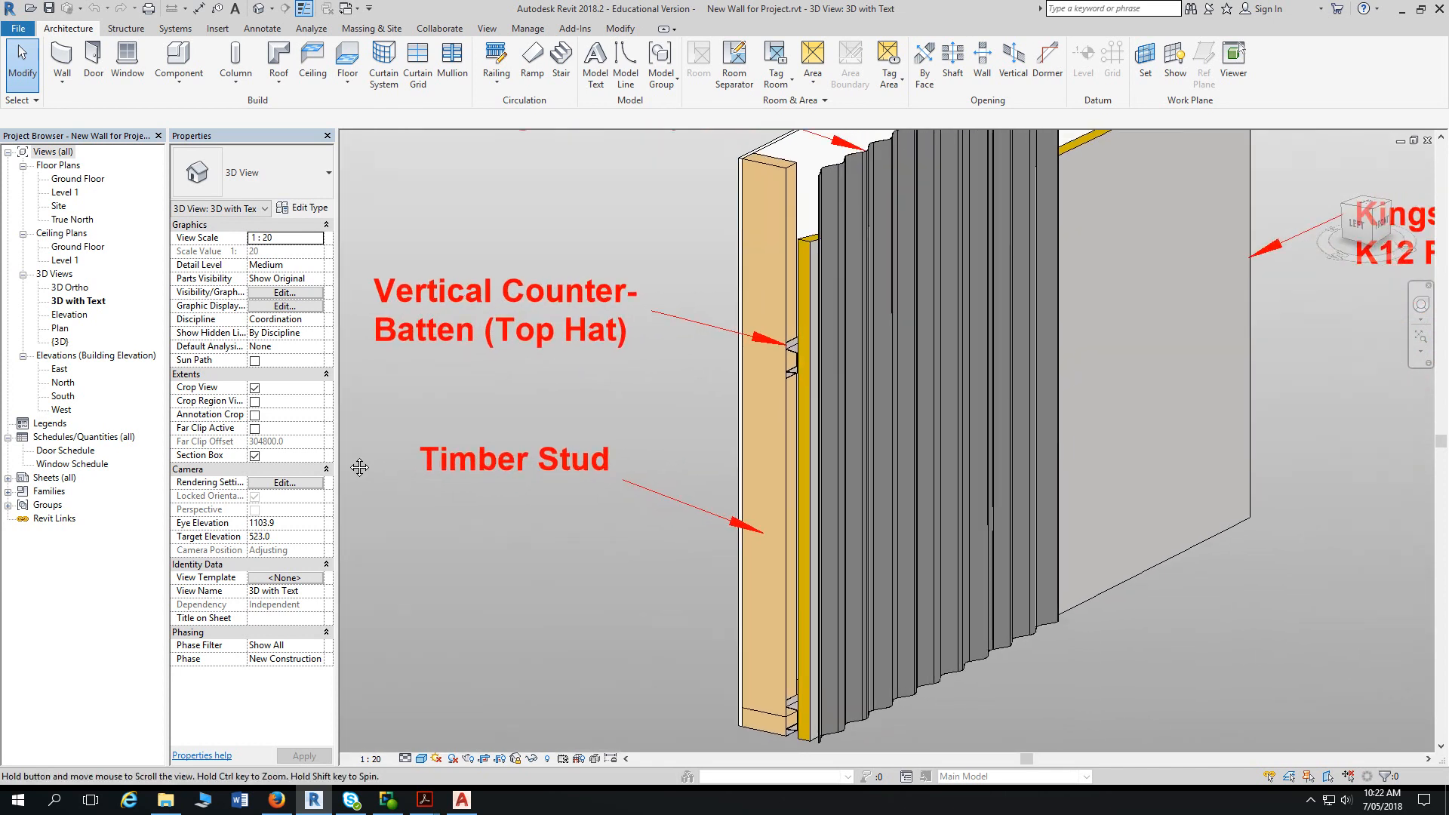
middle_drag(360, 468, 345, 477)
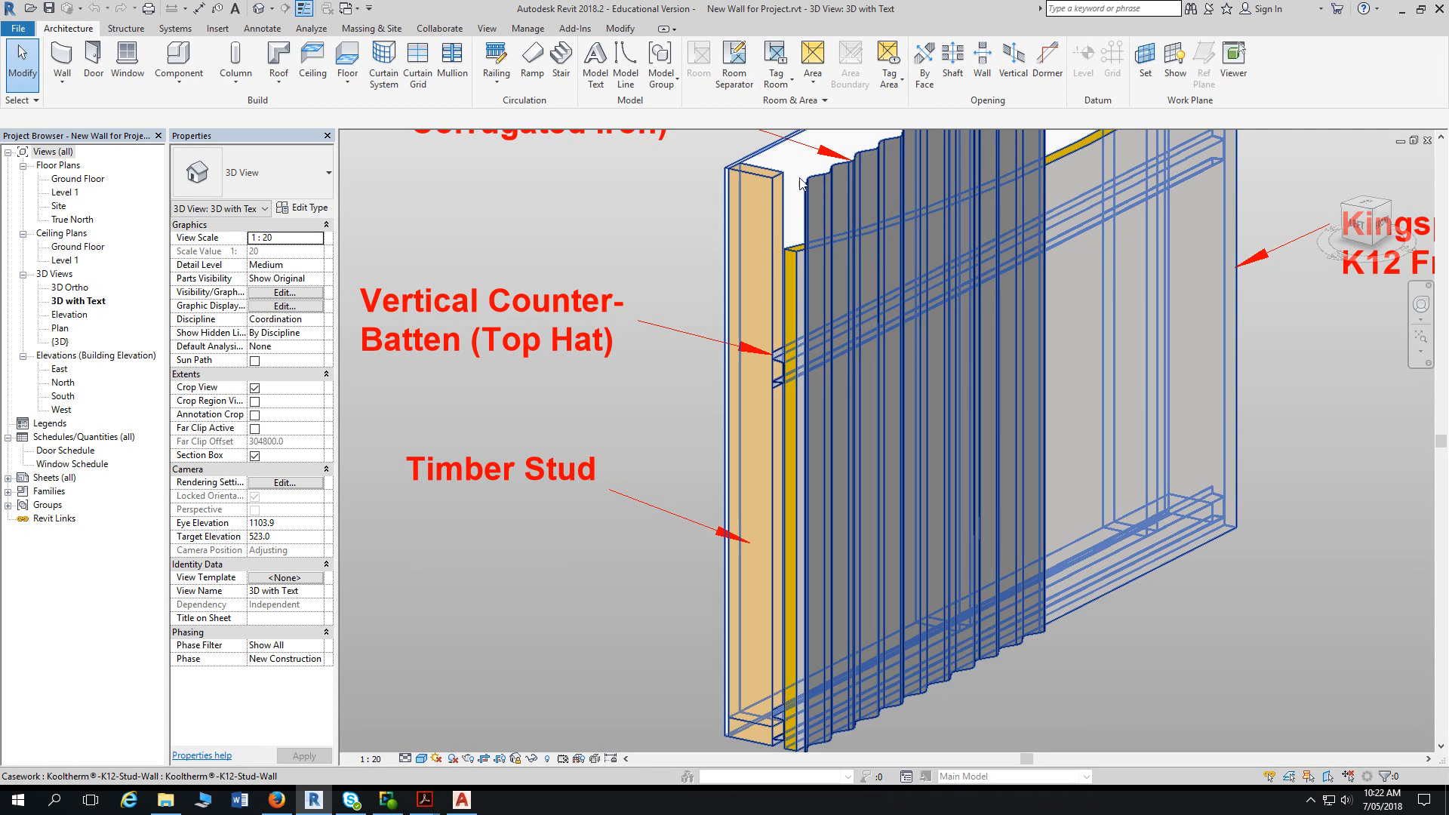
scroll(864, 182, down, 3)
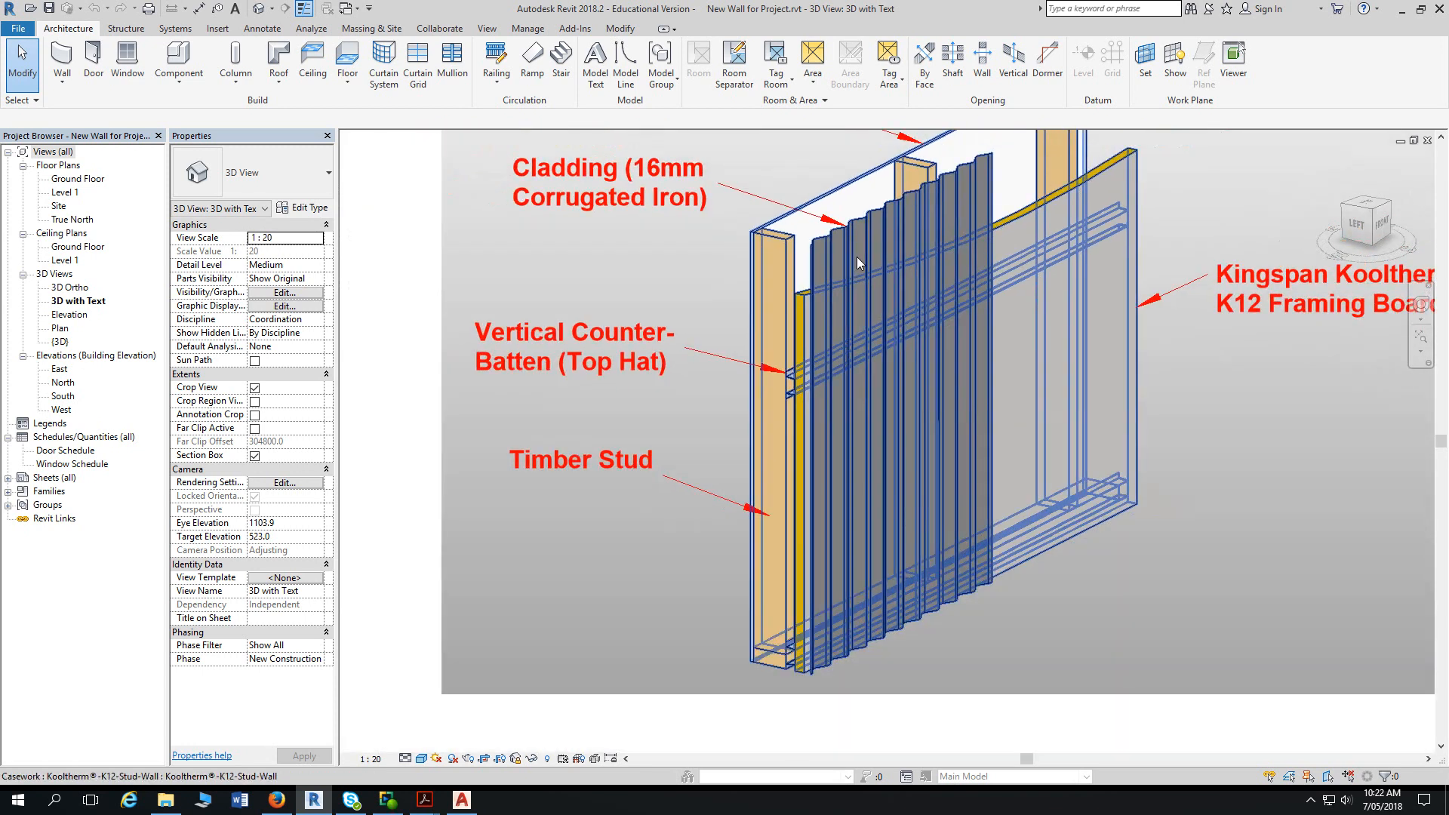
middle_drag(858, 257, 869, 316)
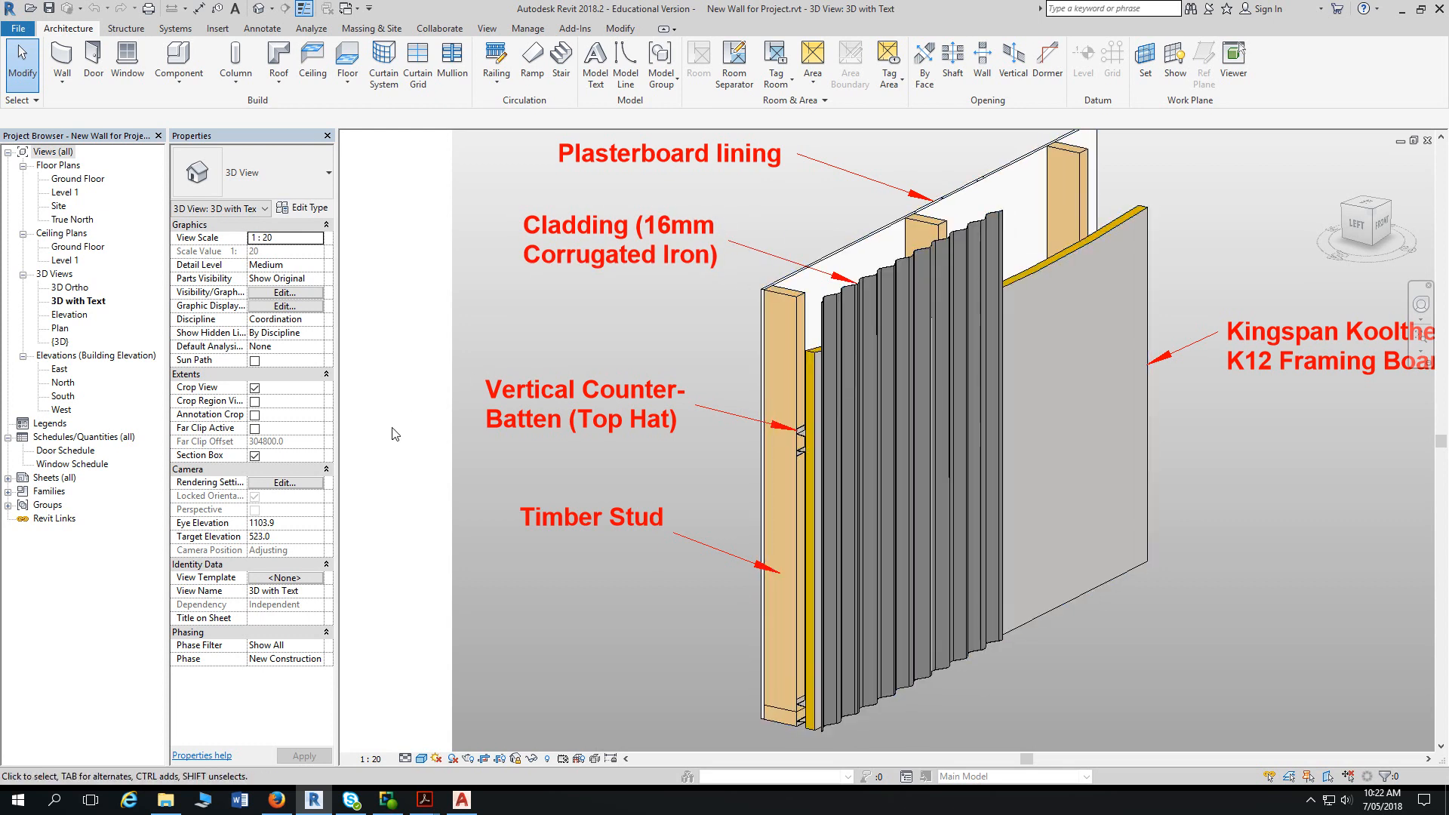
middle_drag(392, 433, 347, 461)
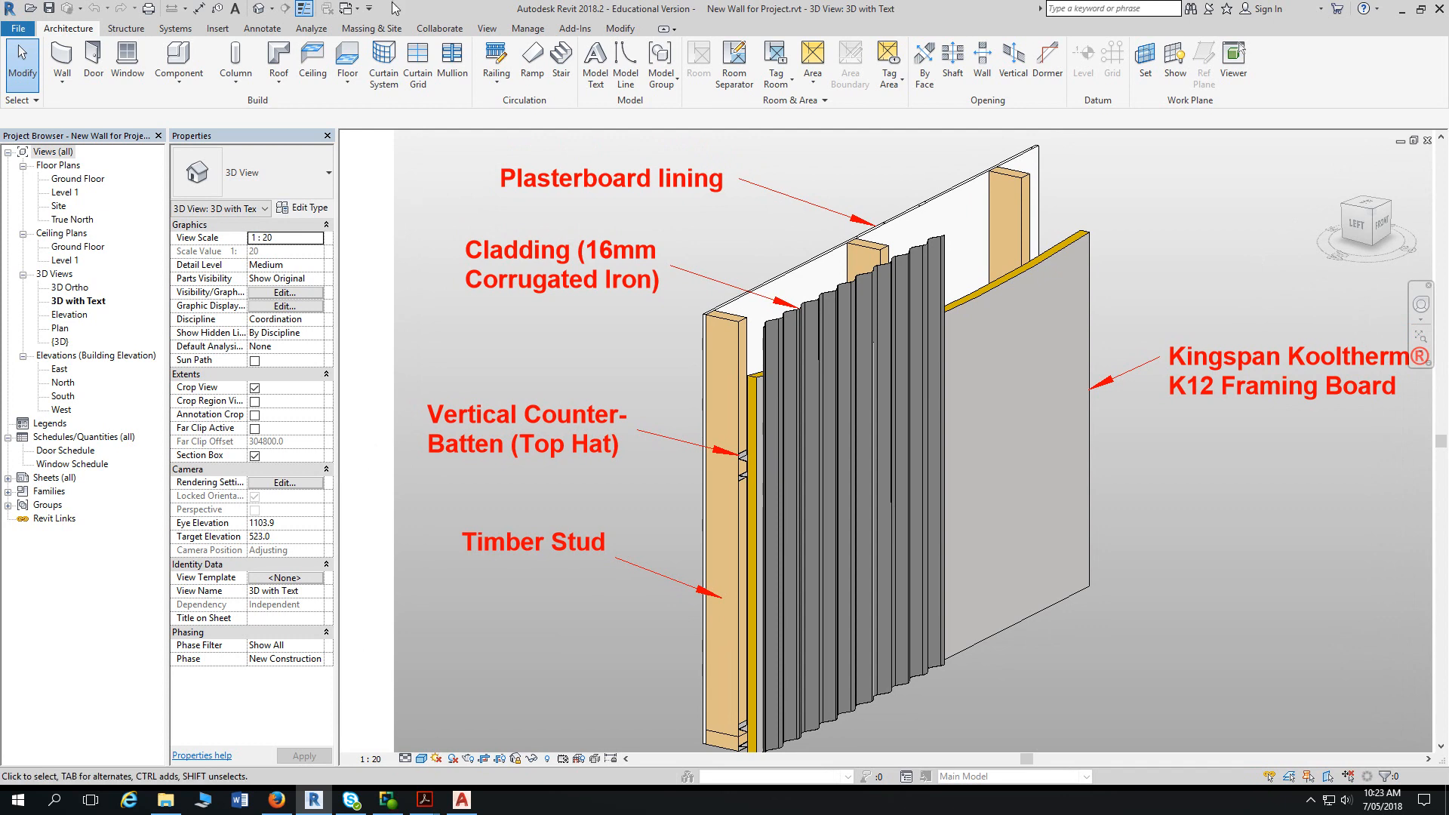
- Switch to the Plan - Complete floor plan of the 10030_Smith Residence_RS project and examine the extension and existing walls
click(358, 10)
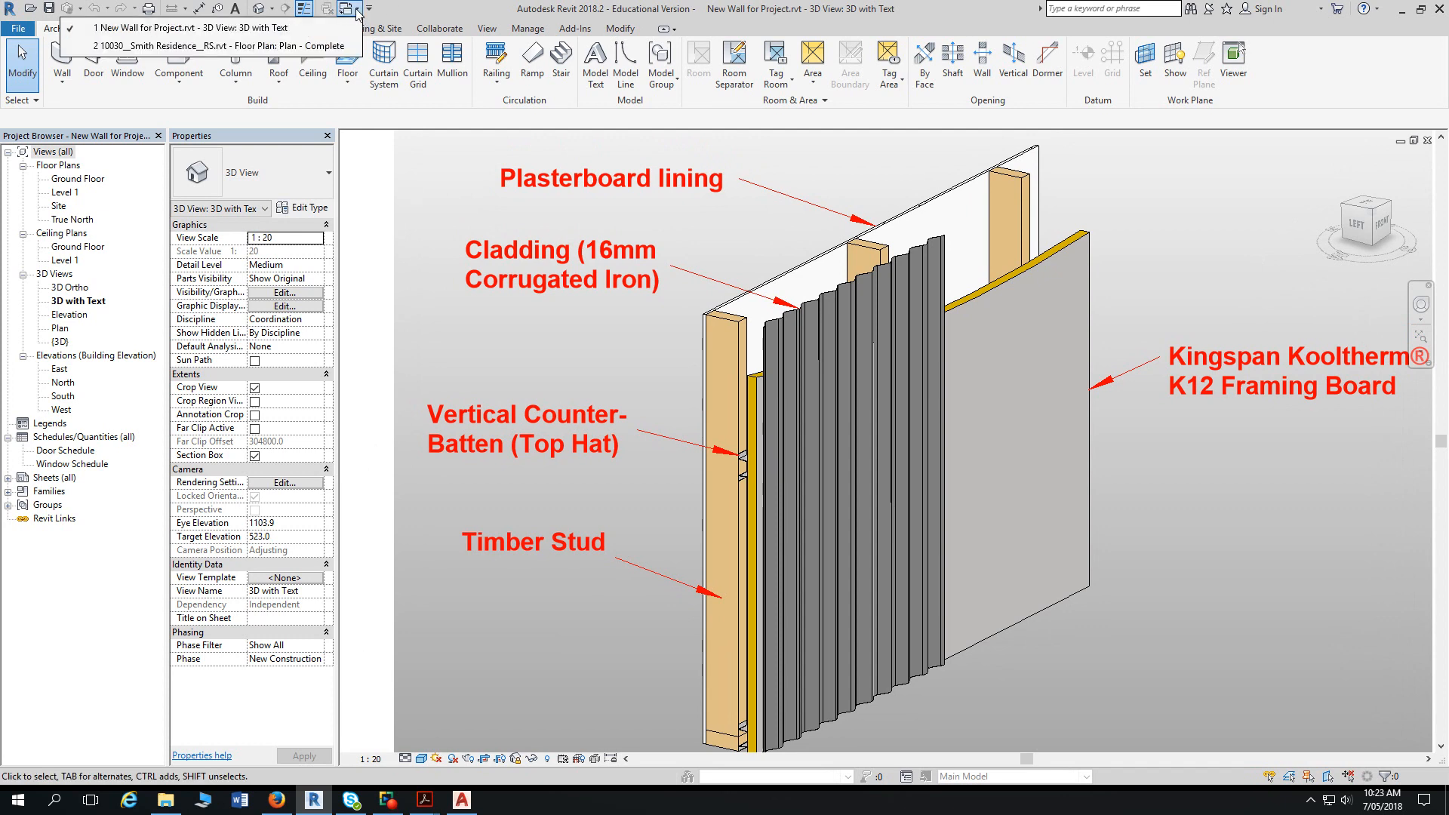
click(249, 46)
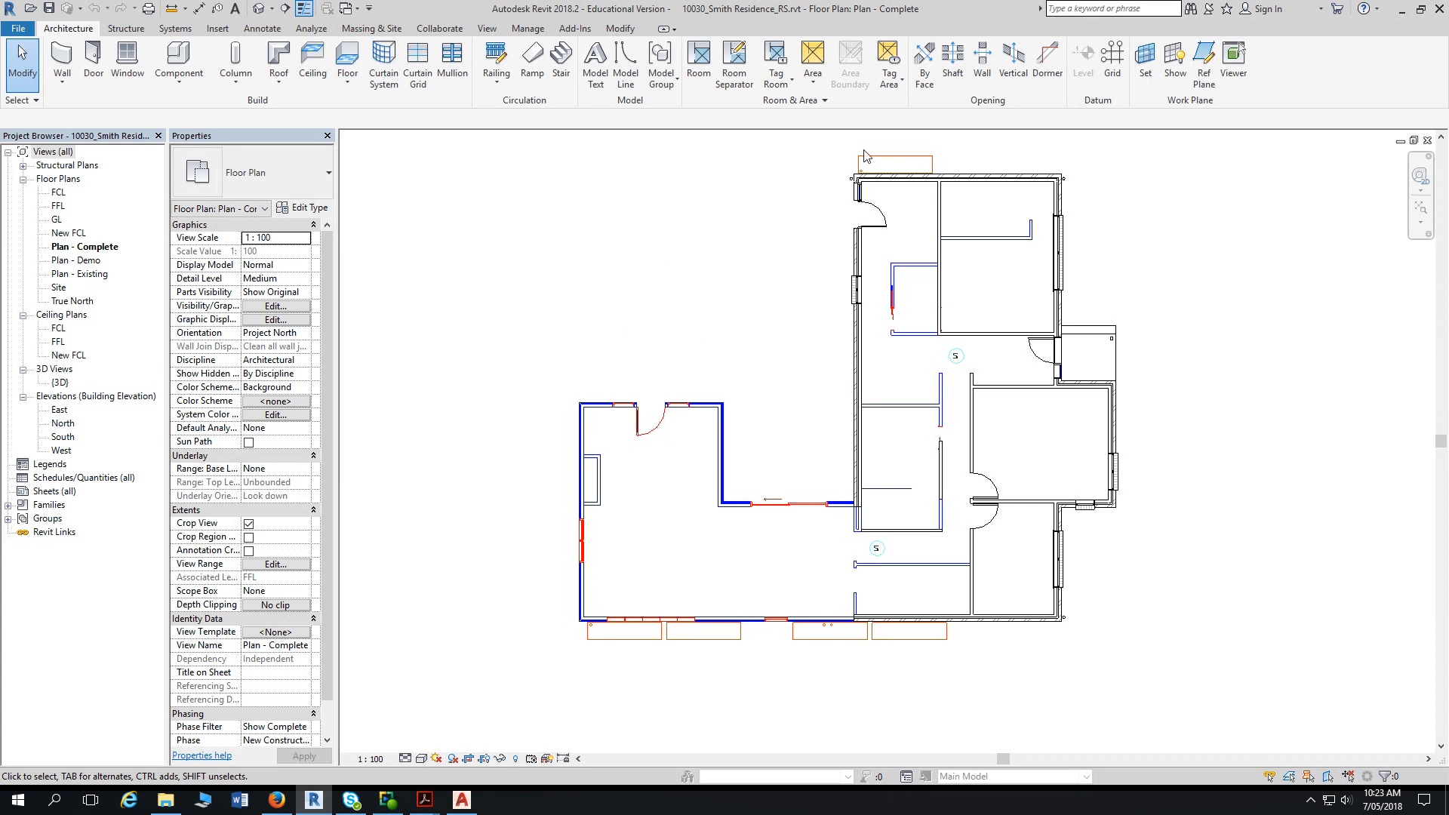
scroll(880, 160, up, 2)
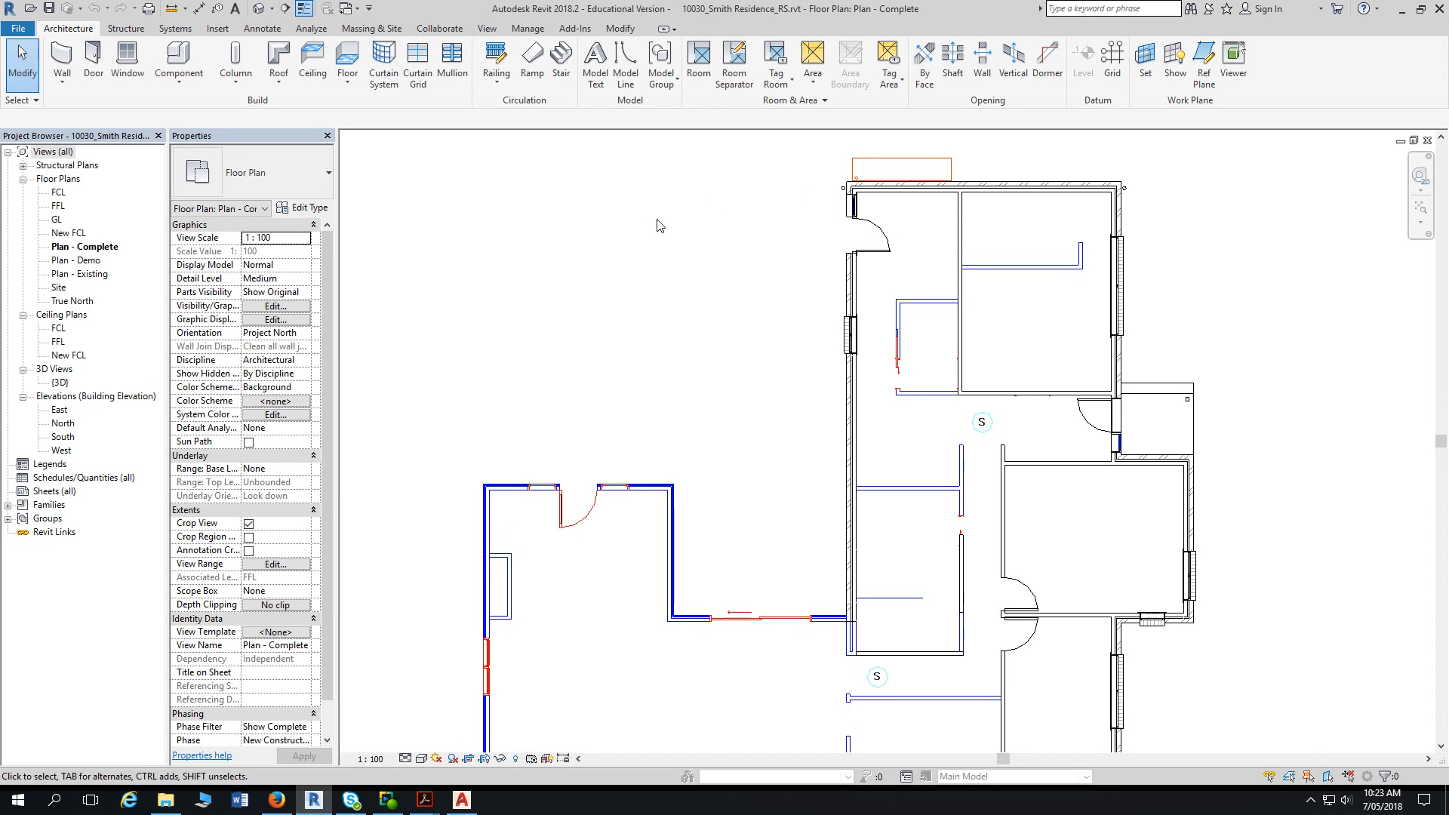
scroll(649, 226, down, 1)
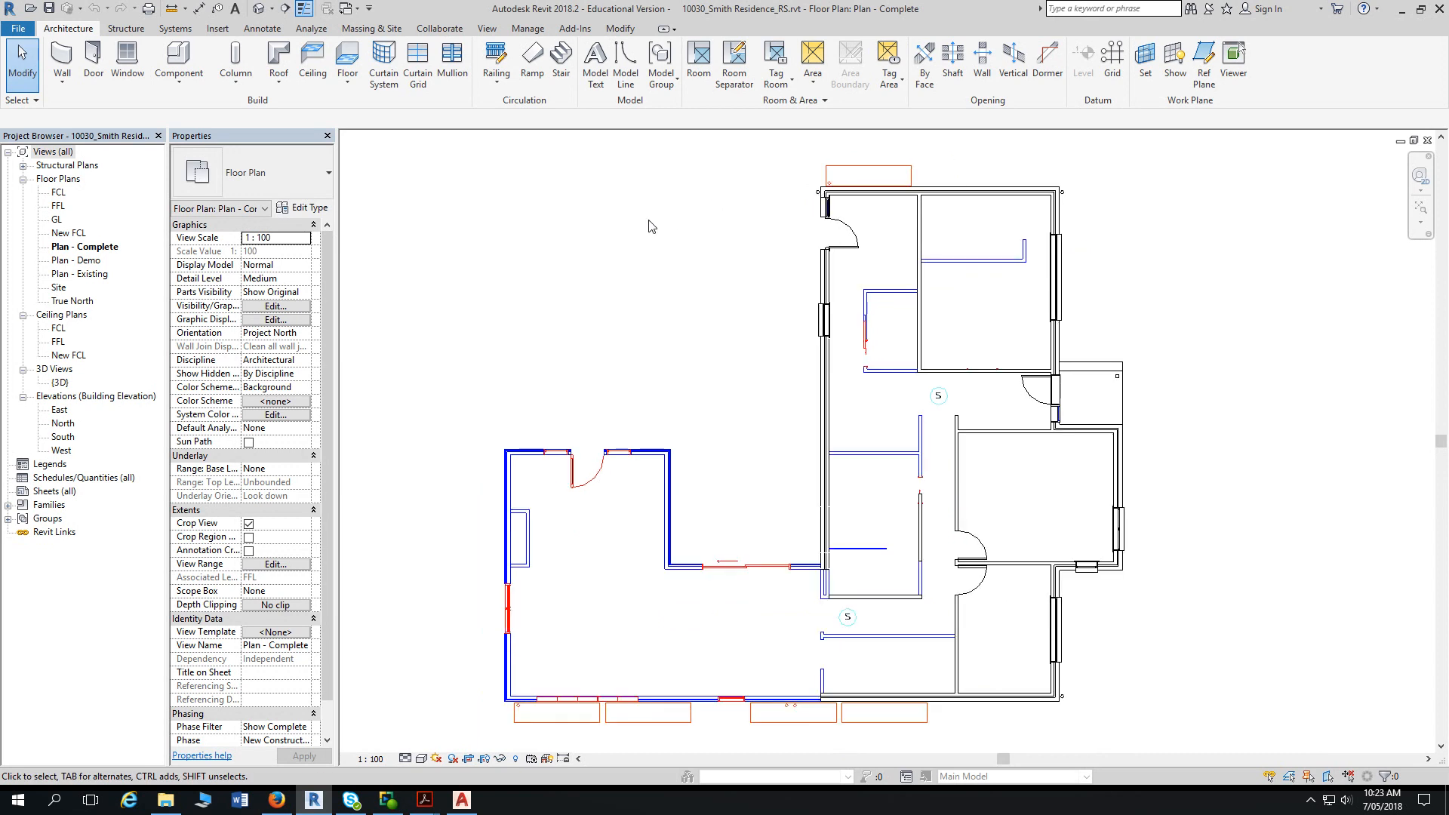
middle_drag(631, 246, 694, 241)
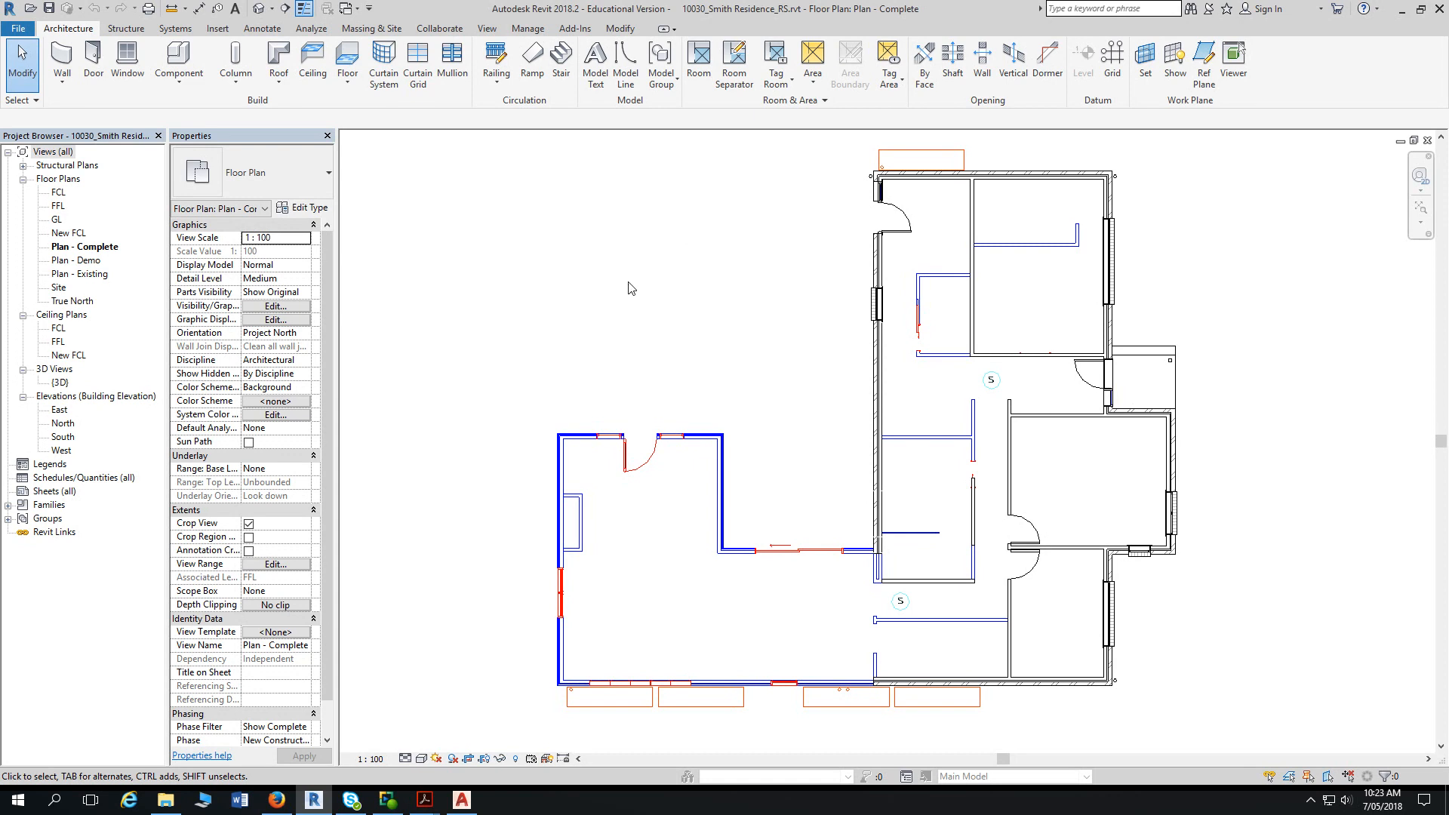
- Switch to the Firefox course page, open Assessment Task - Part 1, and look through its downloadable project files
click(276, 800)
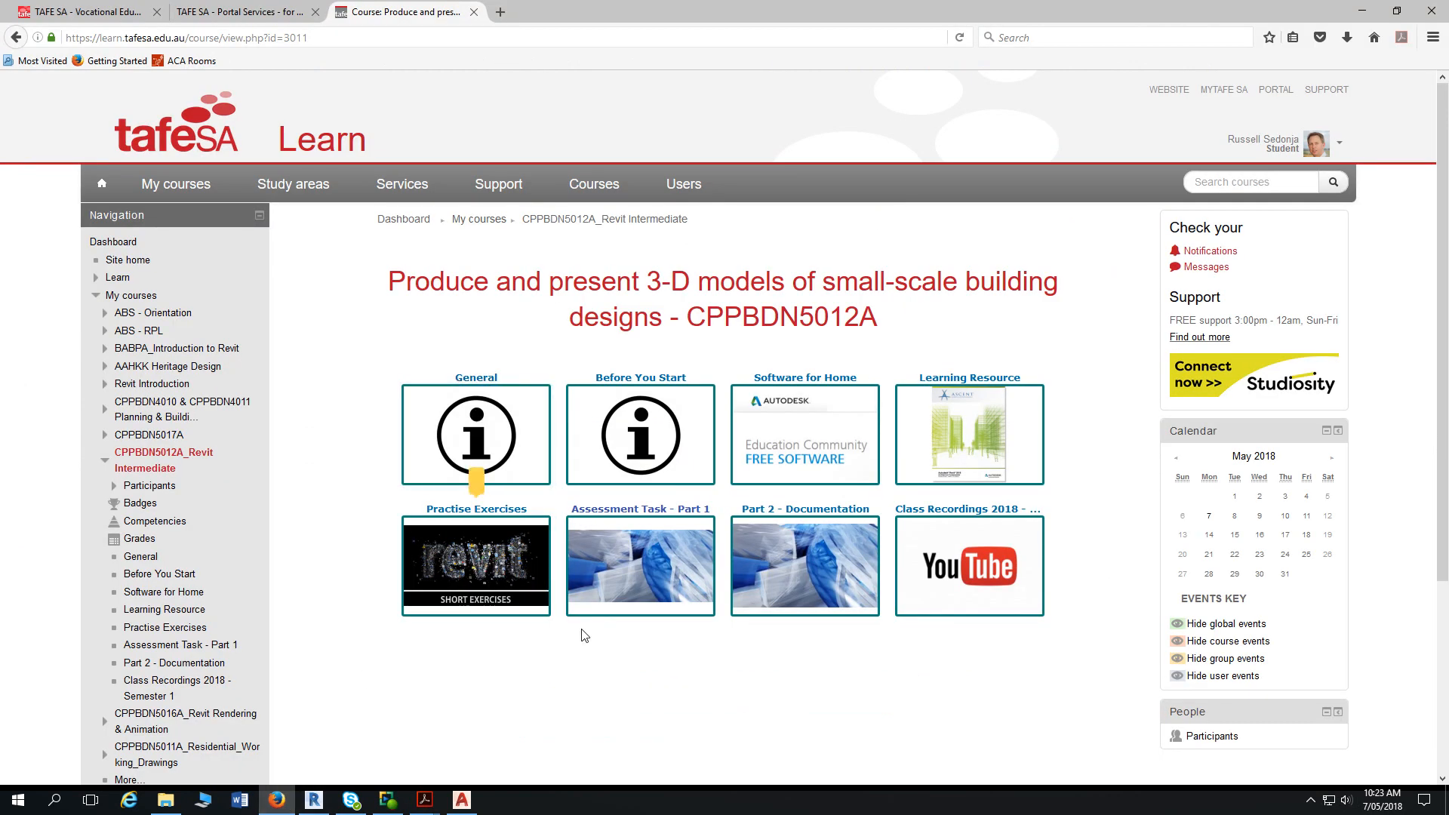
click(626, 534)
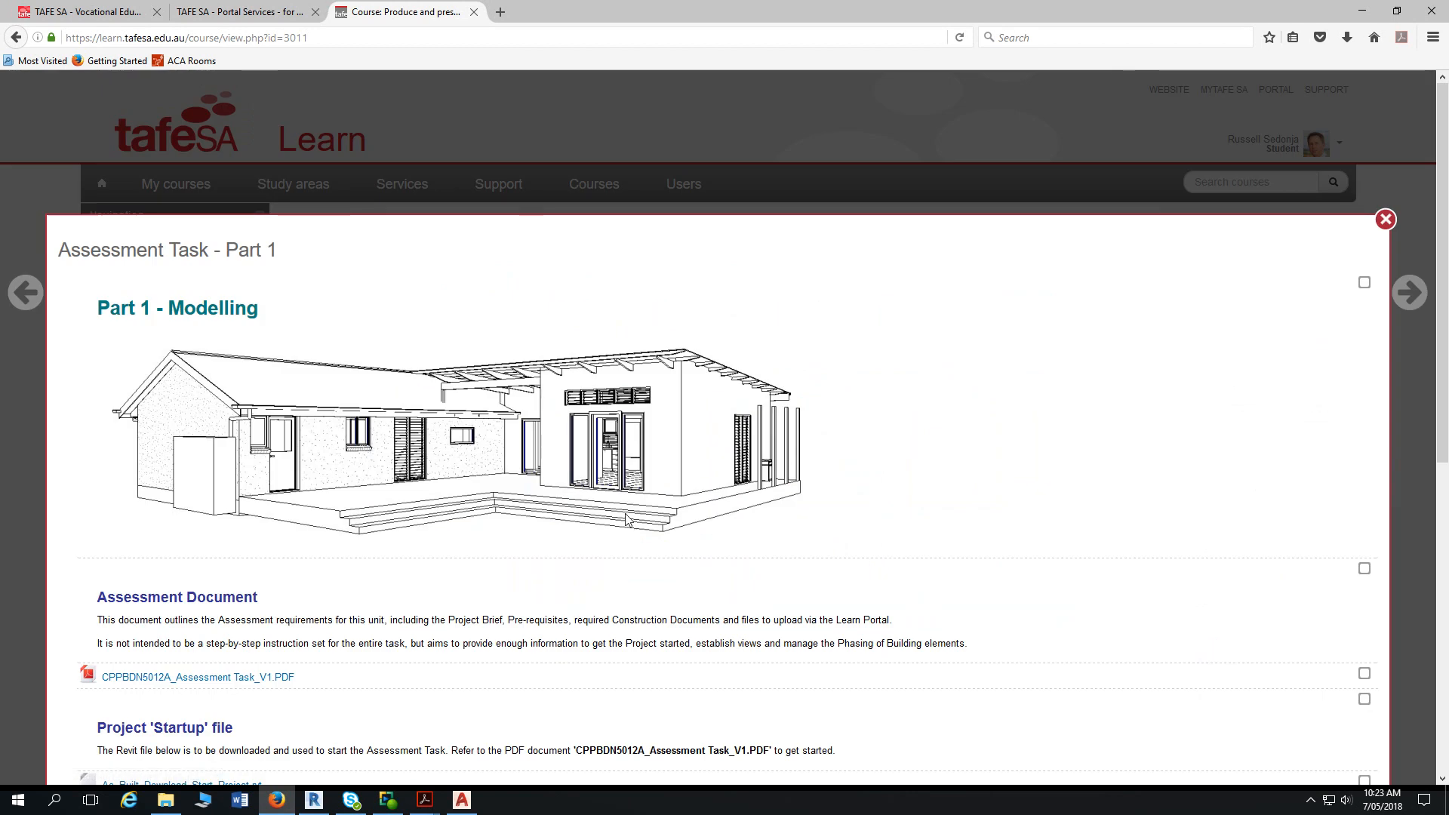
scroll(551, 320, down, 7)
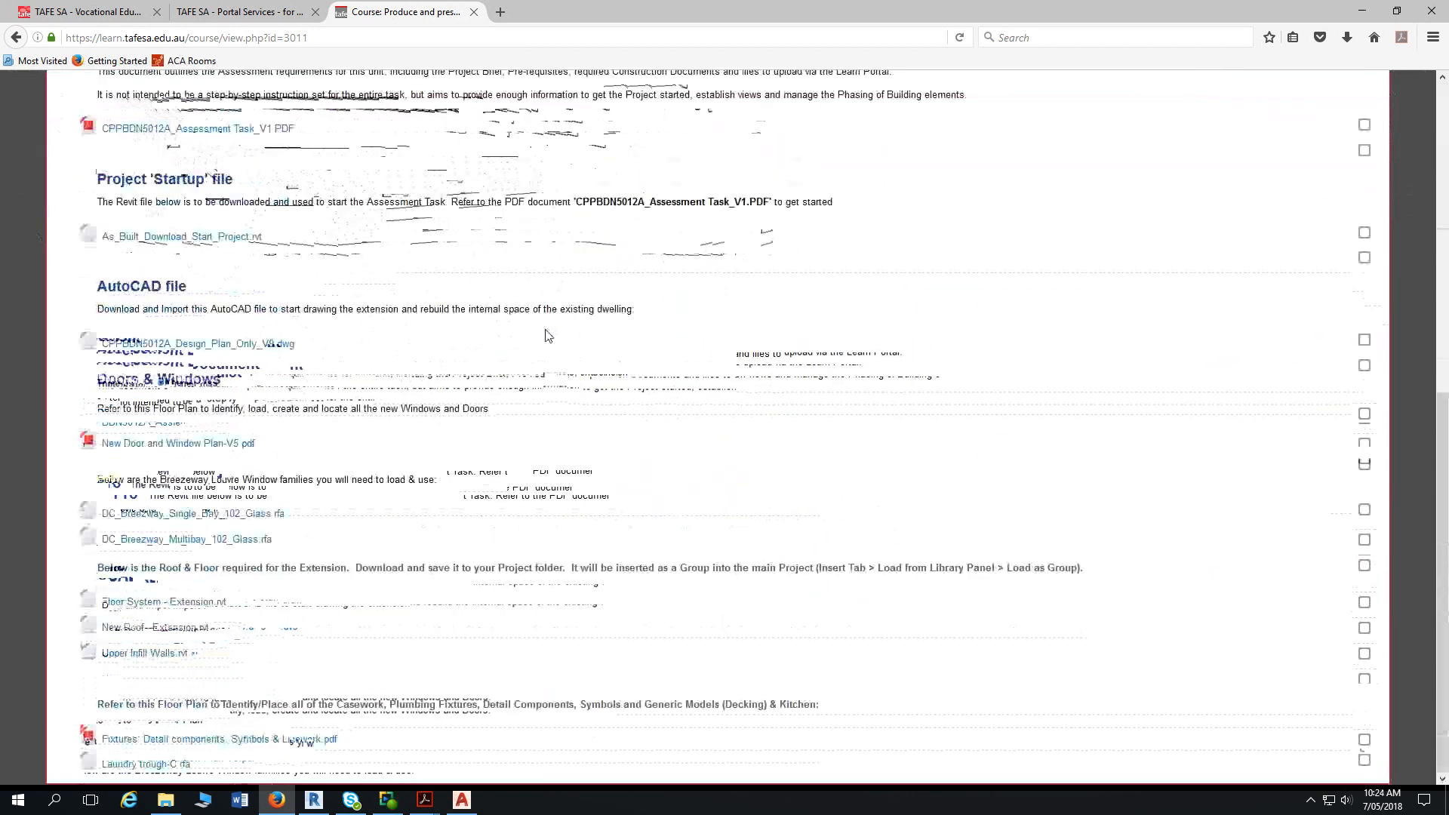
scroll(321, 530, up, 1)
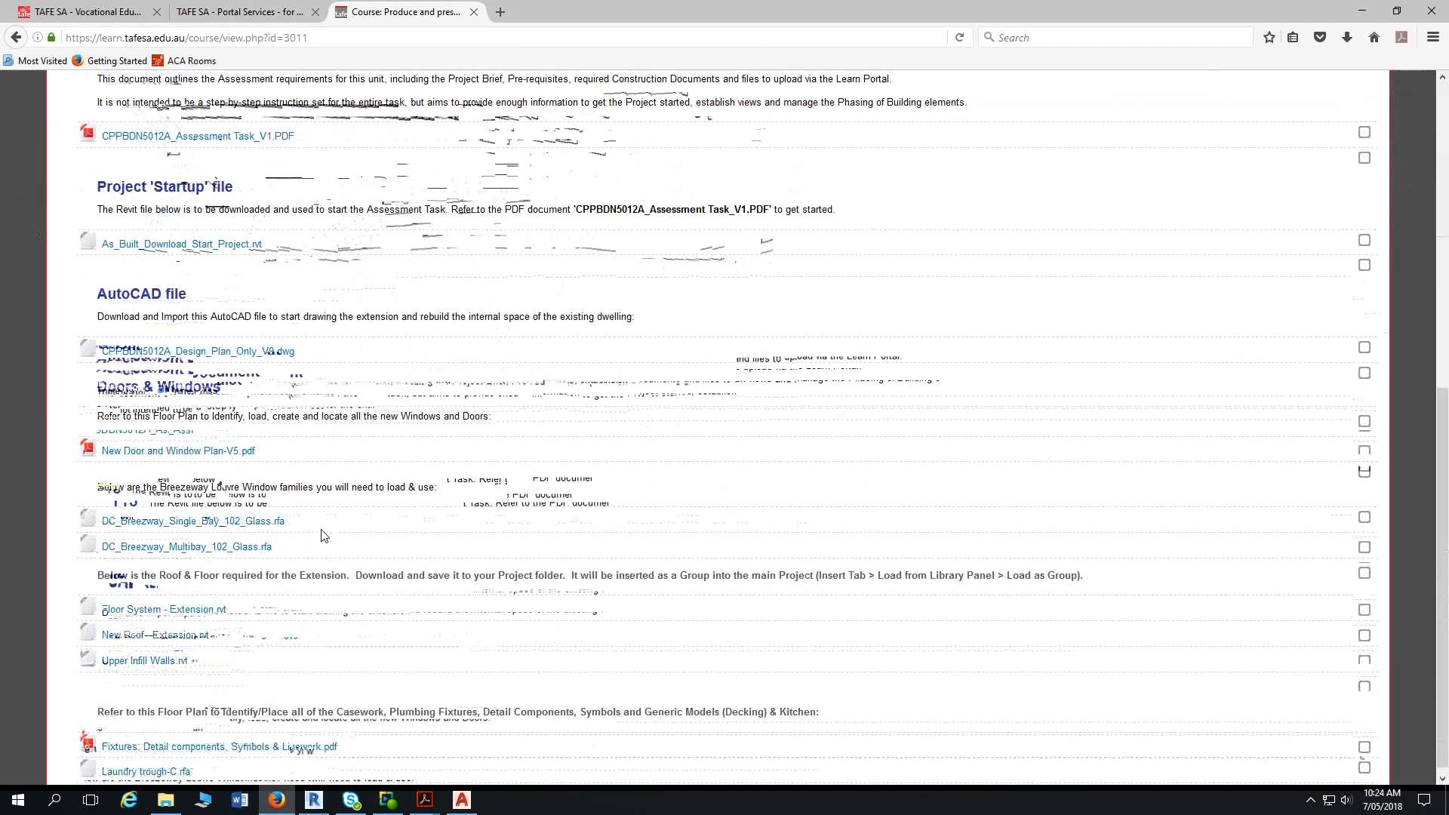
- Open CPPBDN5012A_Assessment Task_V1.PDF, maximize its window, and look through it up to section 6, New Construction
scroll(322, 534, up, 2)
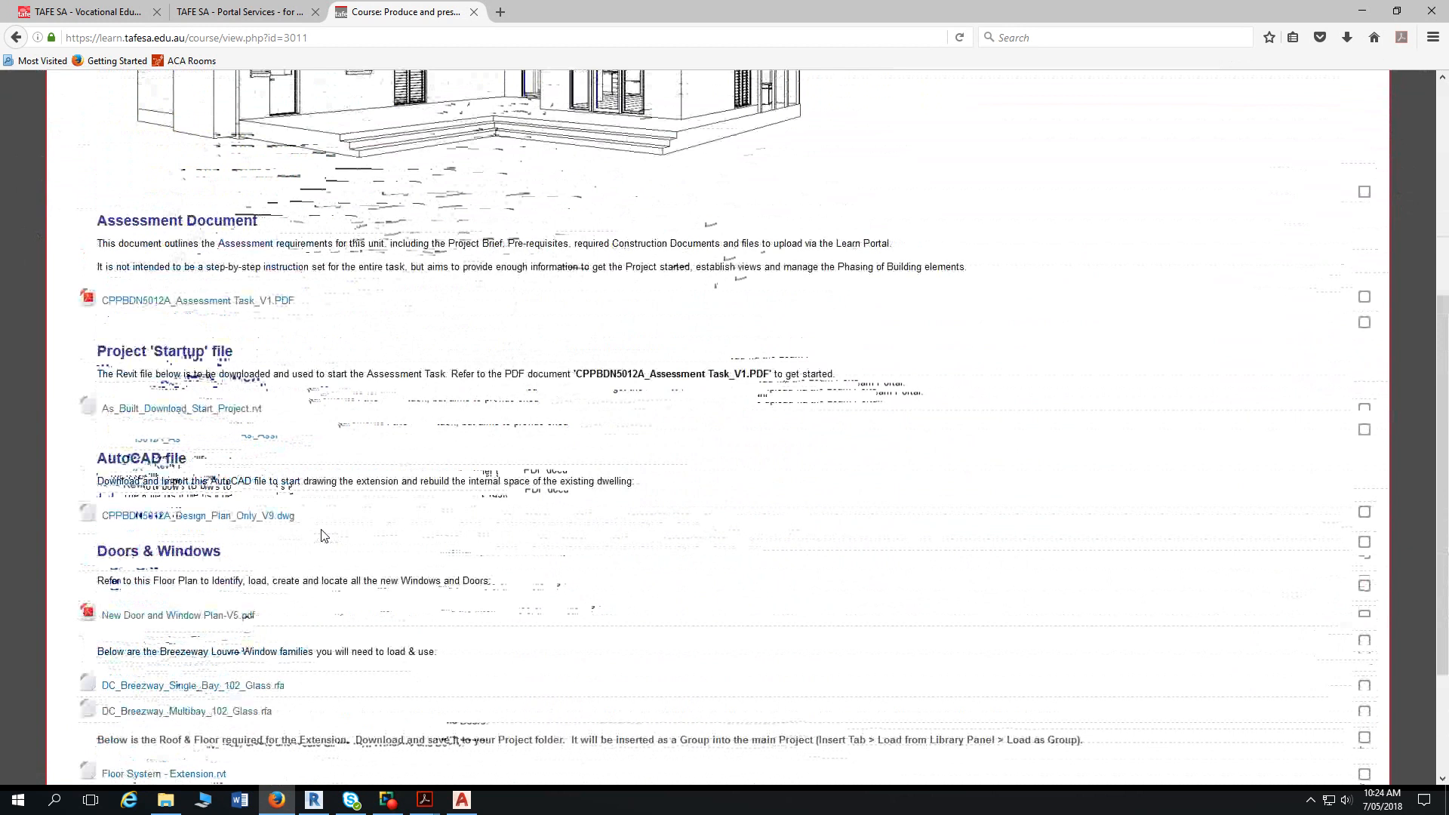
click(232, 302)
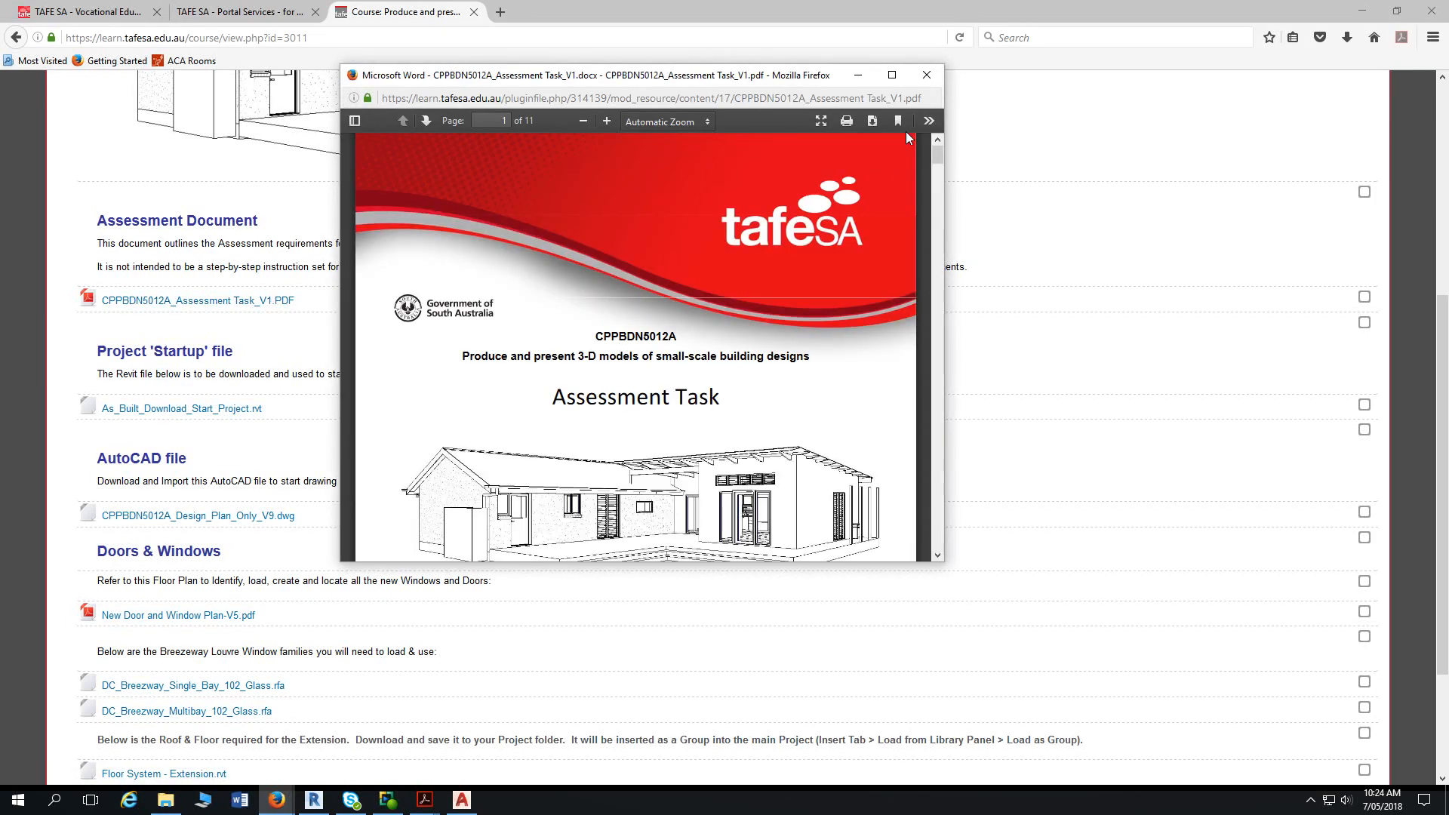
scroll(867, 270, down, 4)
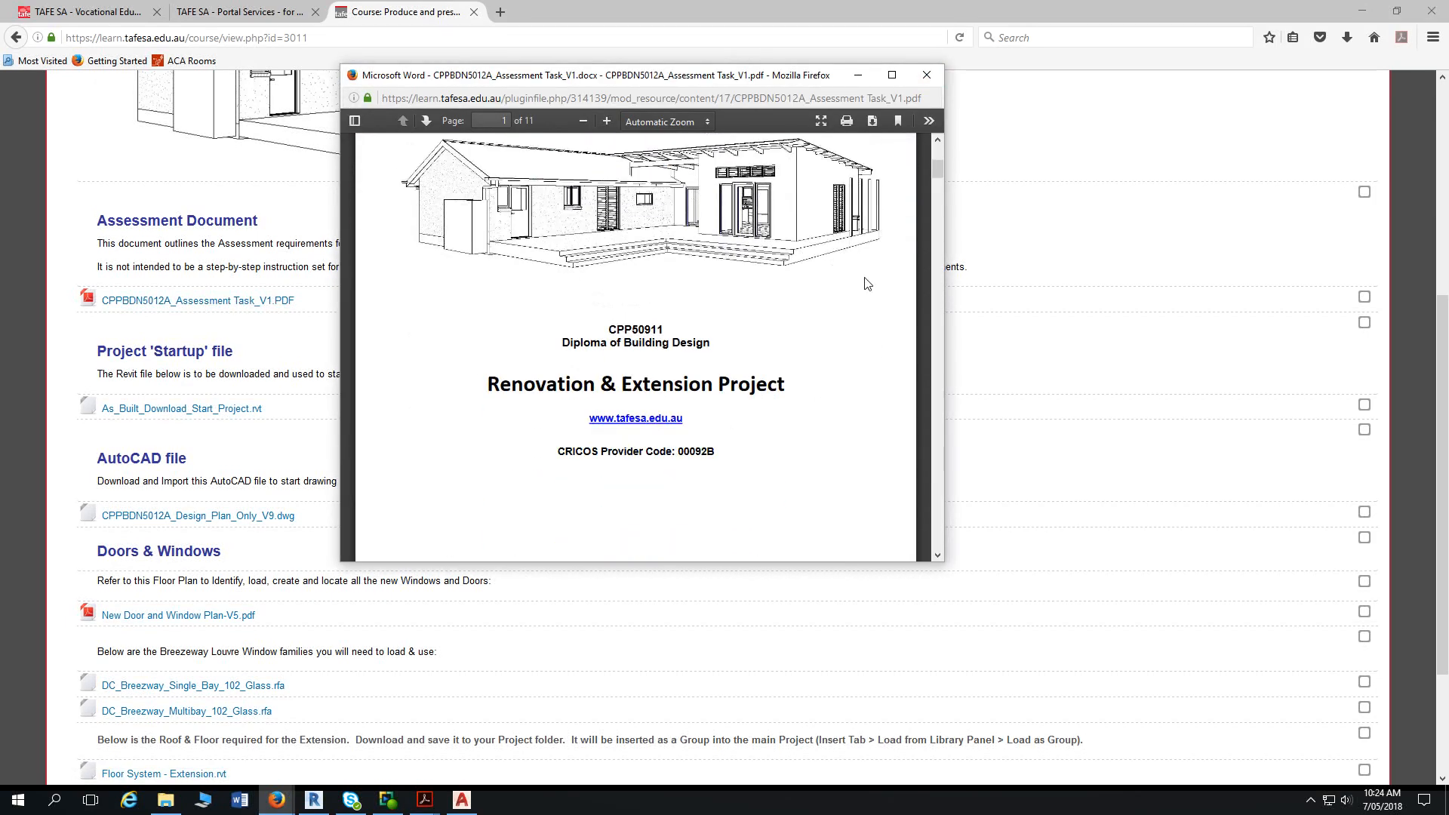
scroll(867, 284, down, 6)
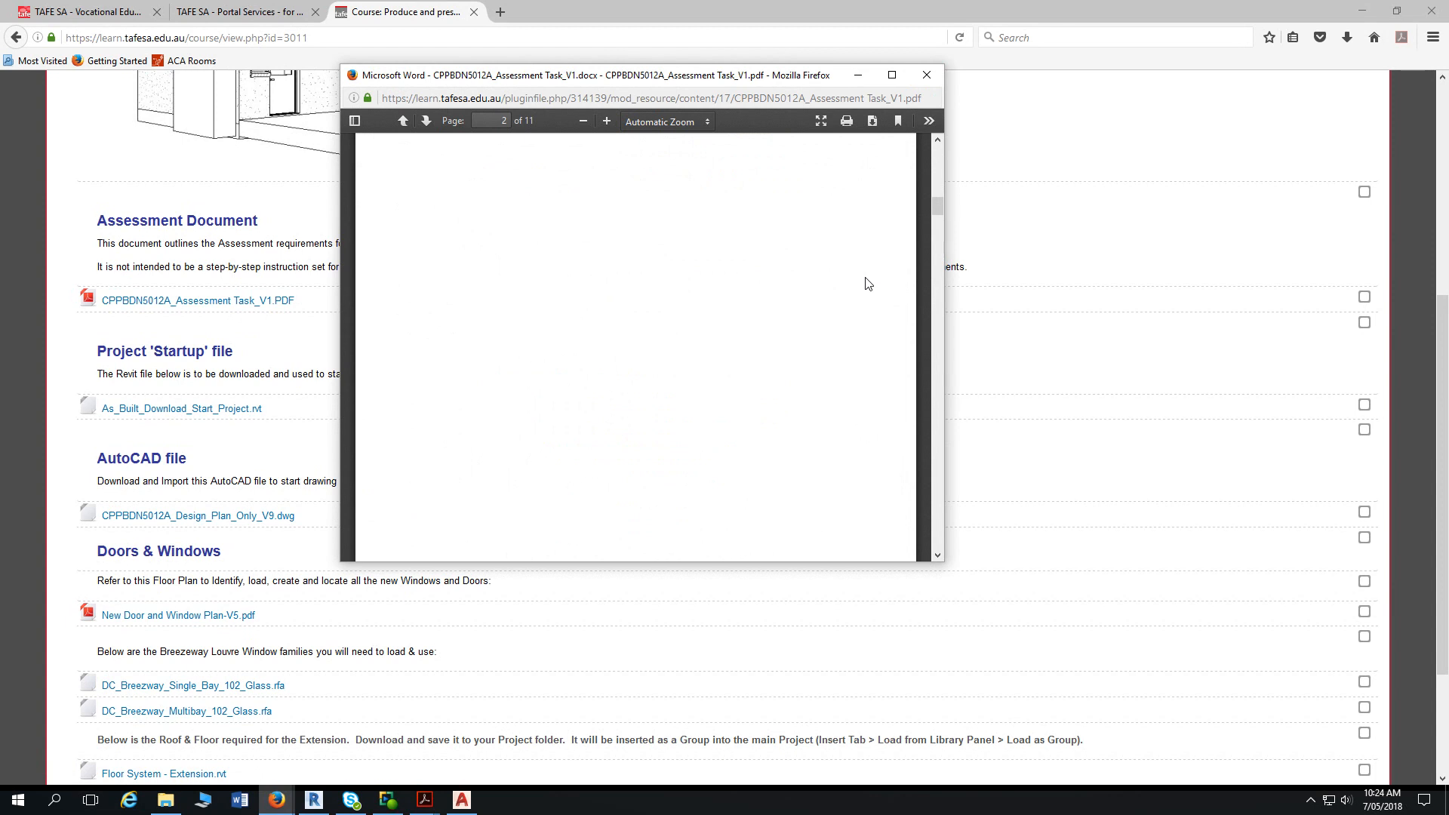
scroll(866, 284, down, 20)
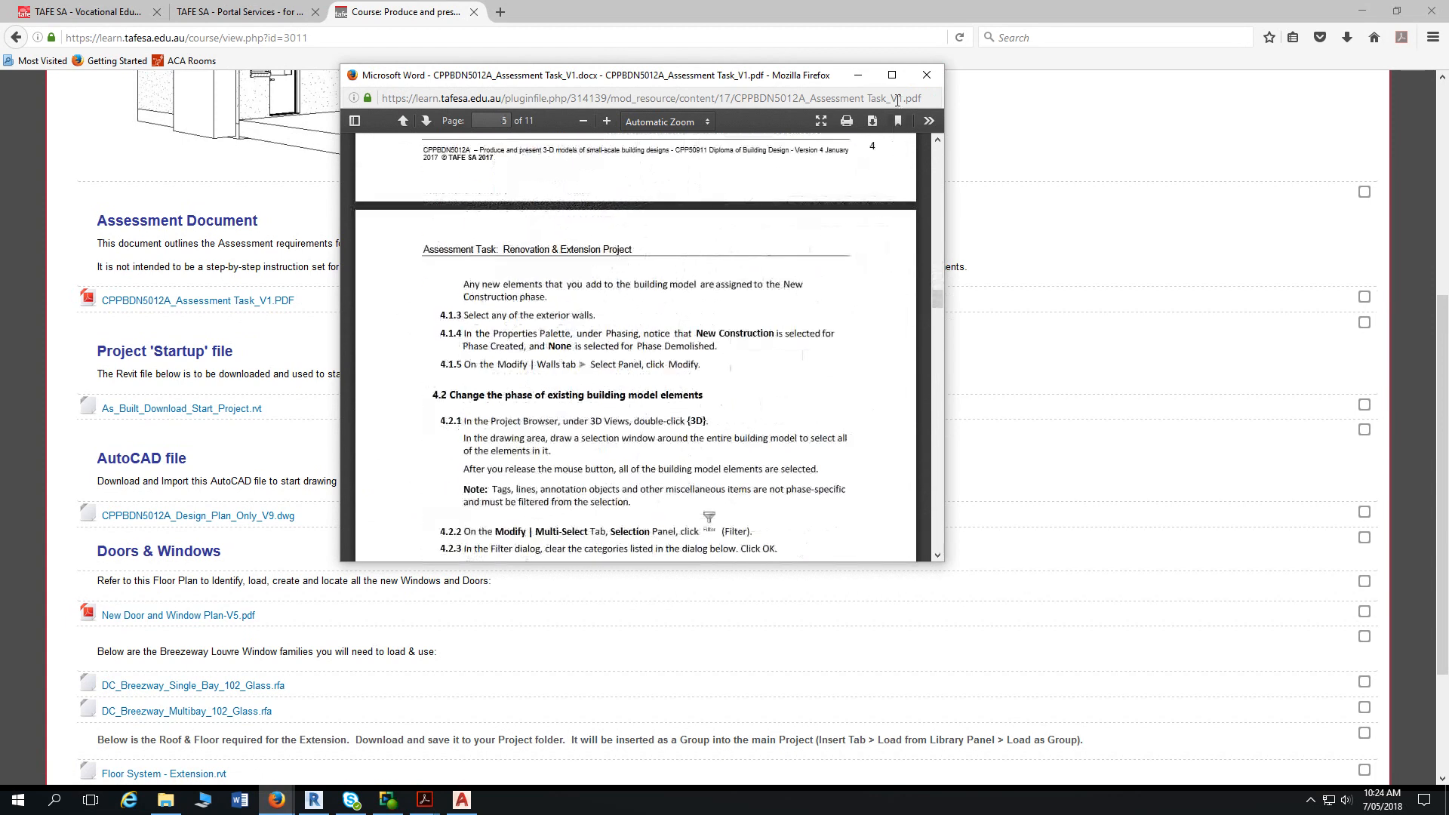
click(891, 75)
scroll(882, 239, down, 20)
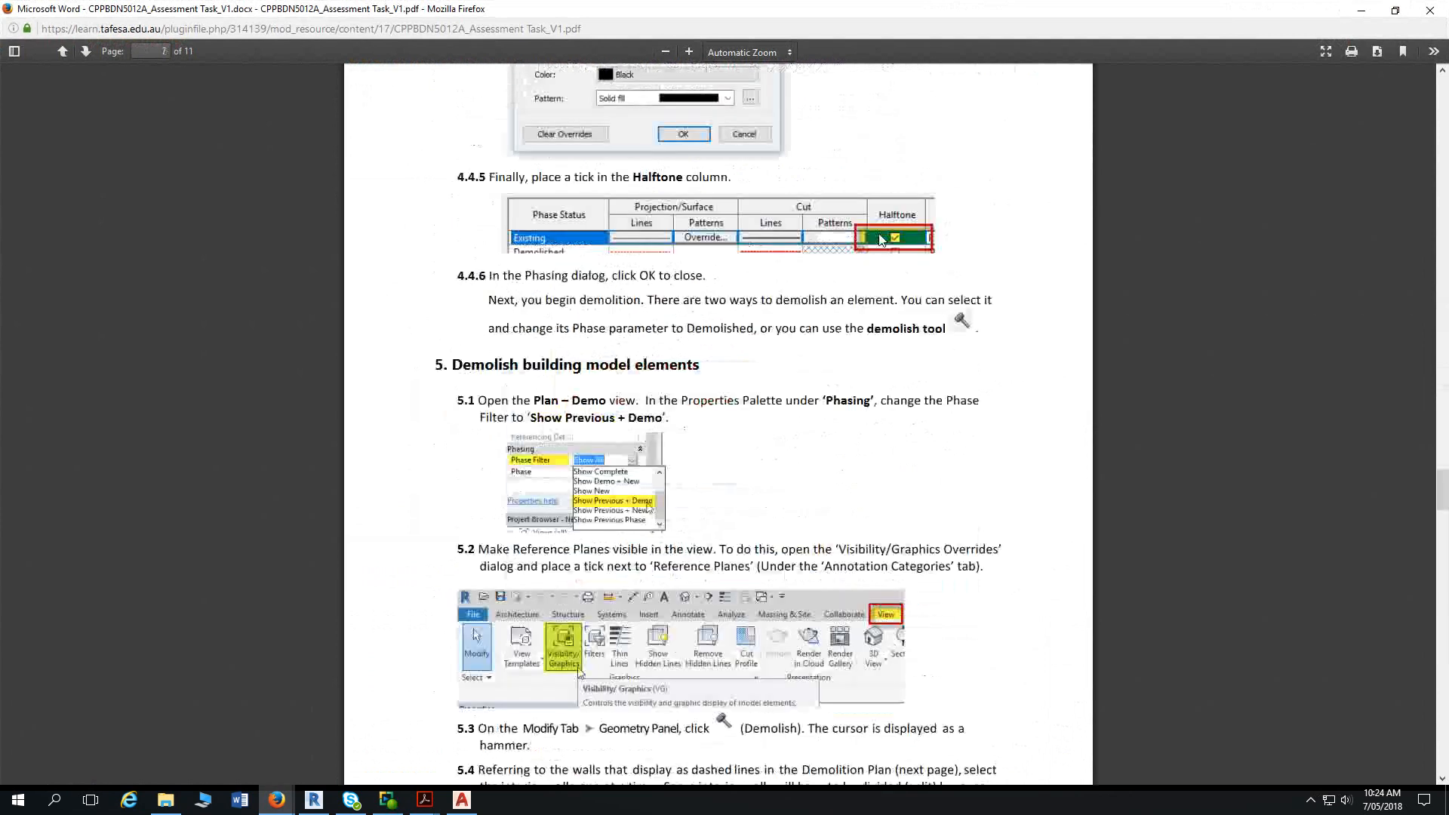
scroll(881, 239, down, 10)
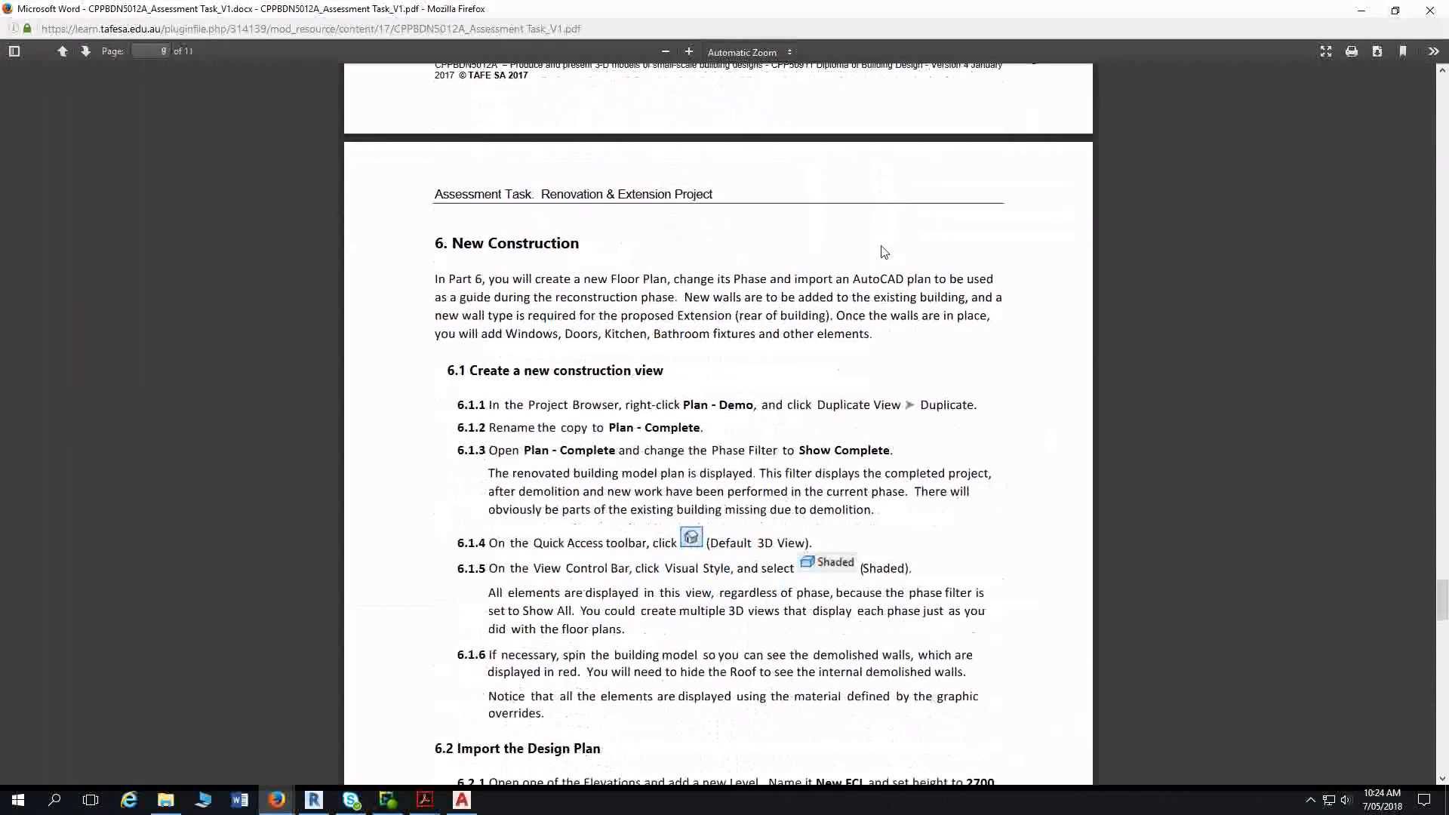
scroll(638, 261, up, 1)
- Read the New Construction instructions from creating the view and importing the design plan to section 6.3, Create a new Wall type
scroll(672, 272, down, 2)
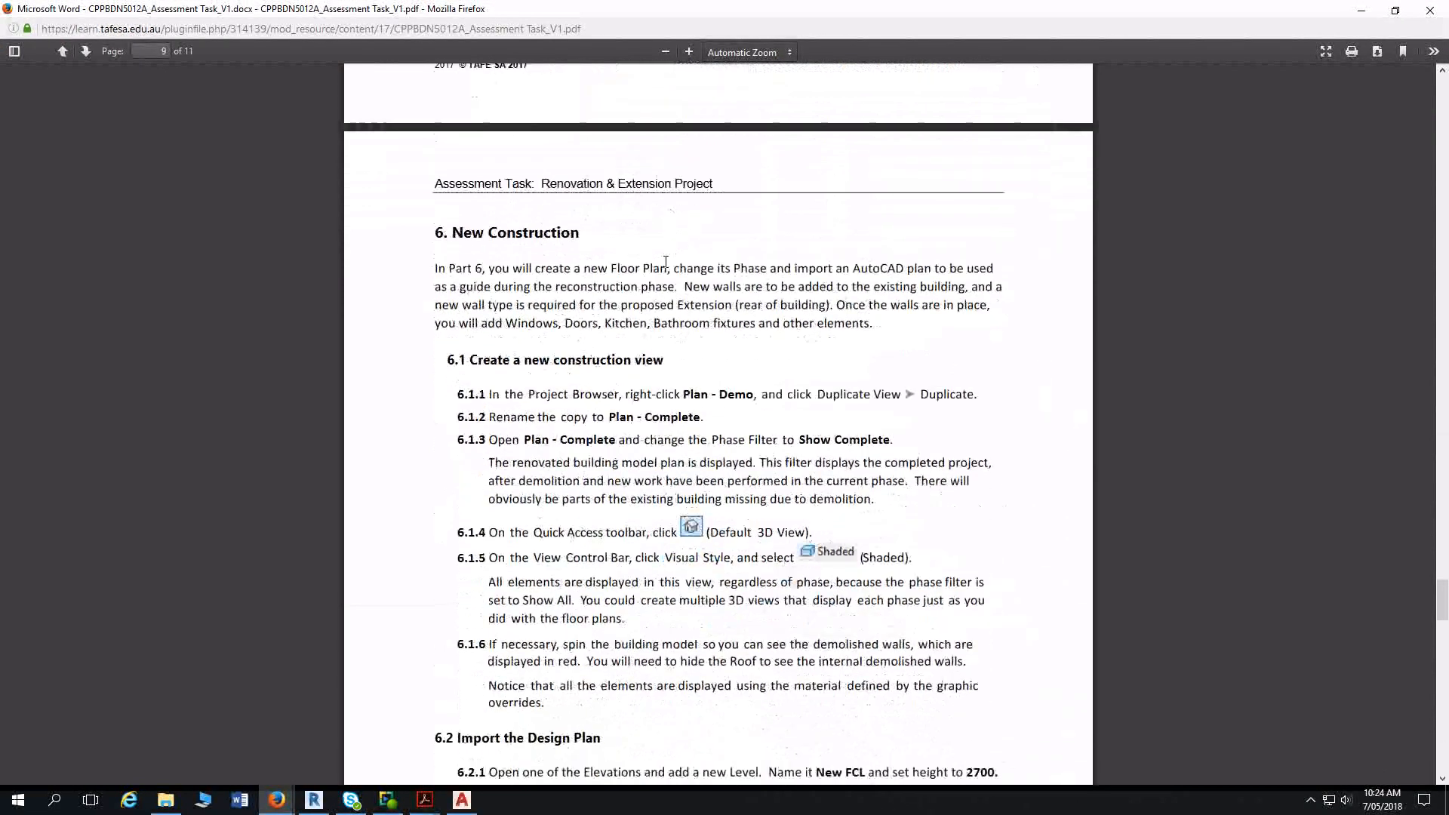
scroll(436, 230, down, 2)
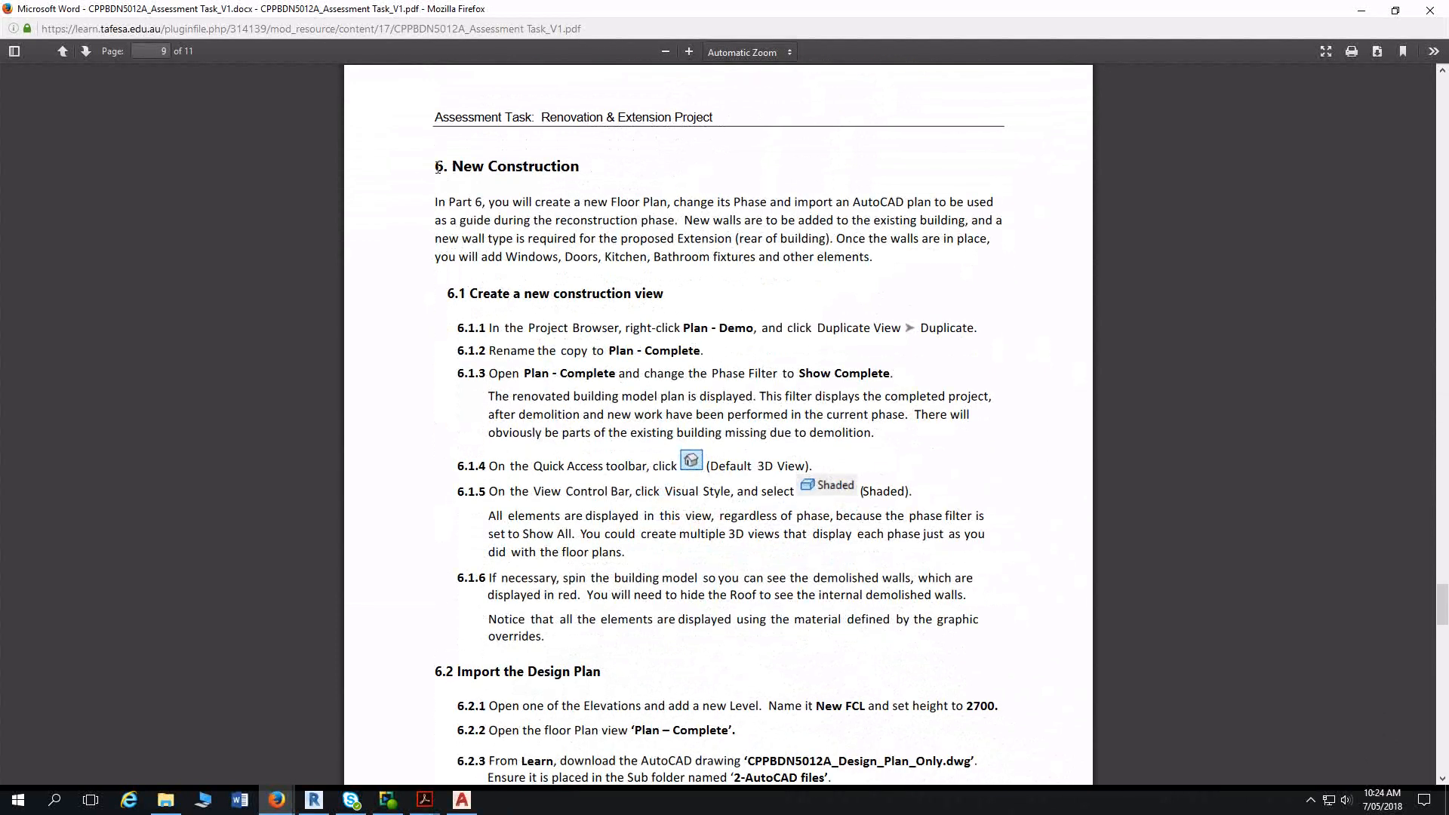
scroll(494, 270, down, 10)
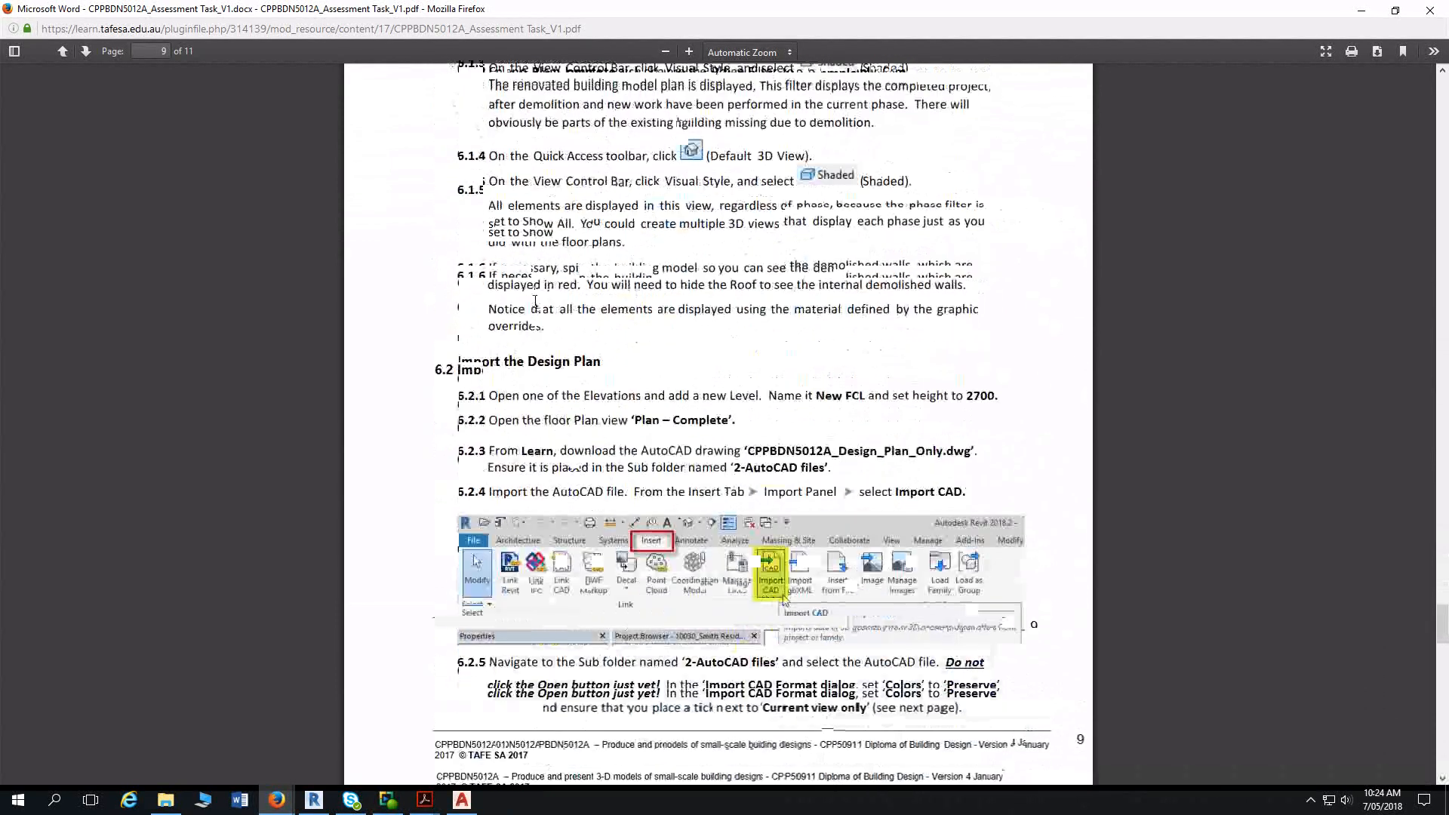
scroll(554, 291, down, 3)
scroll(555, 291, up, 2)
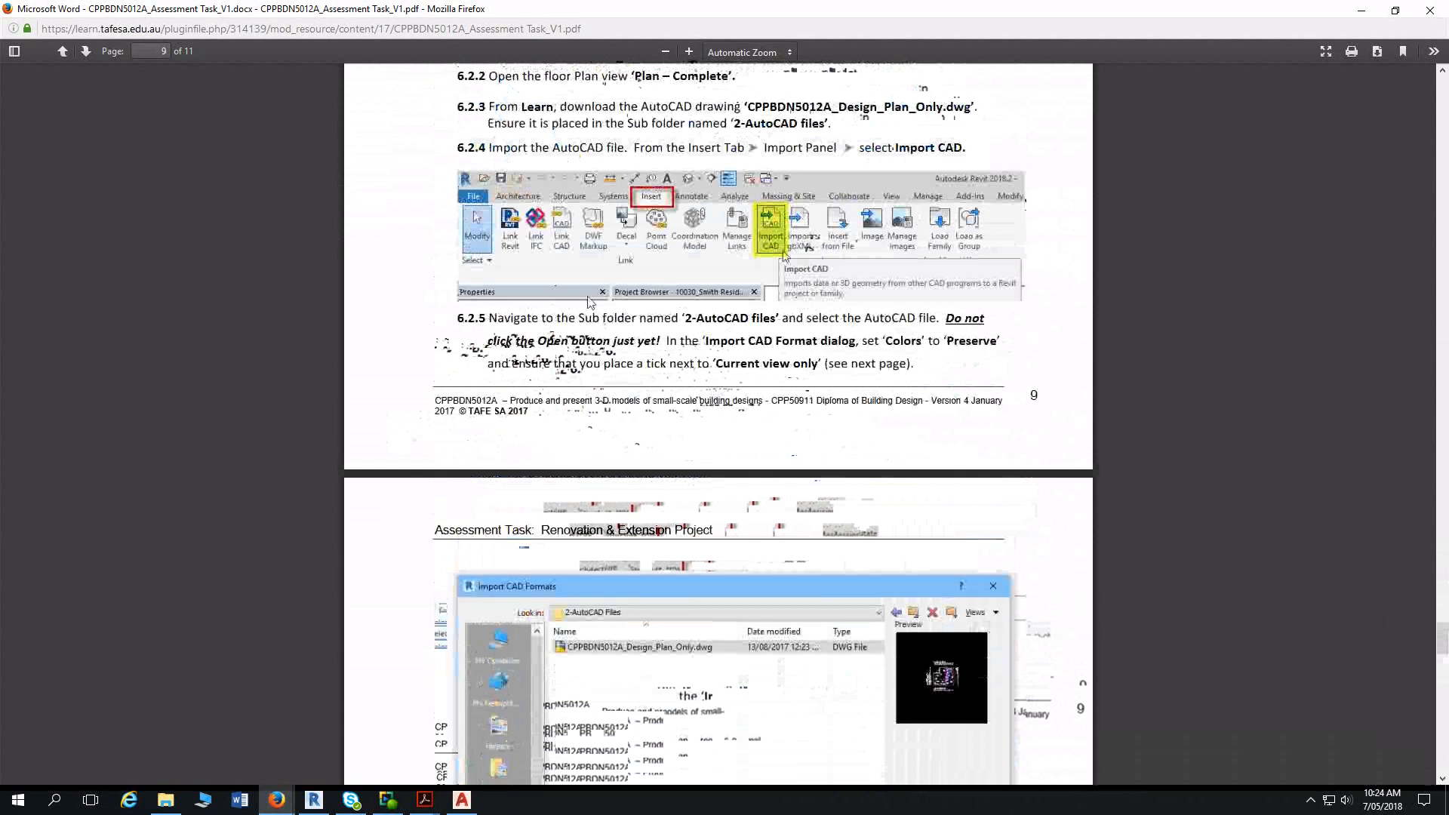
scroll(680, 324, down, 10)
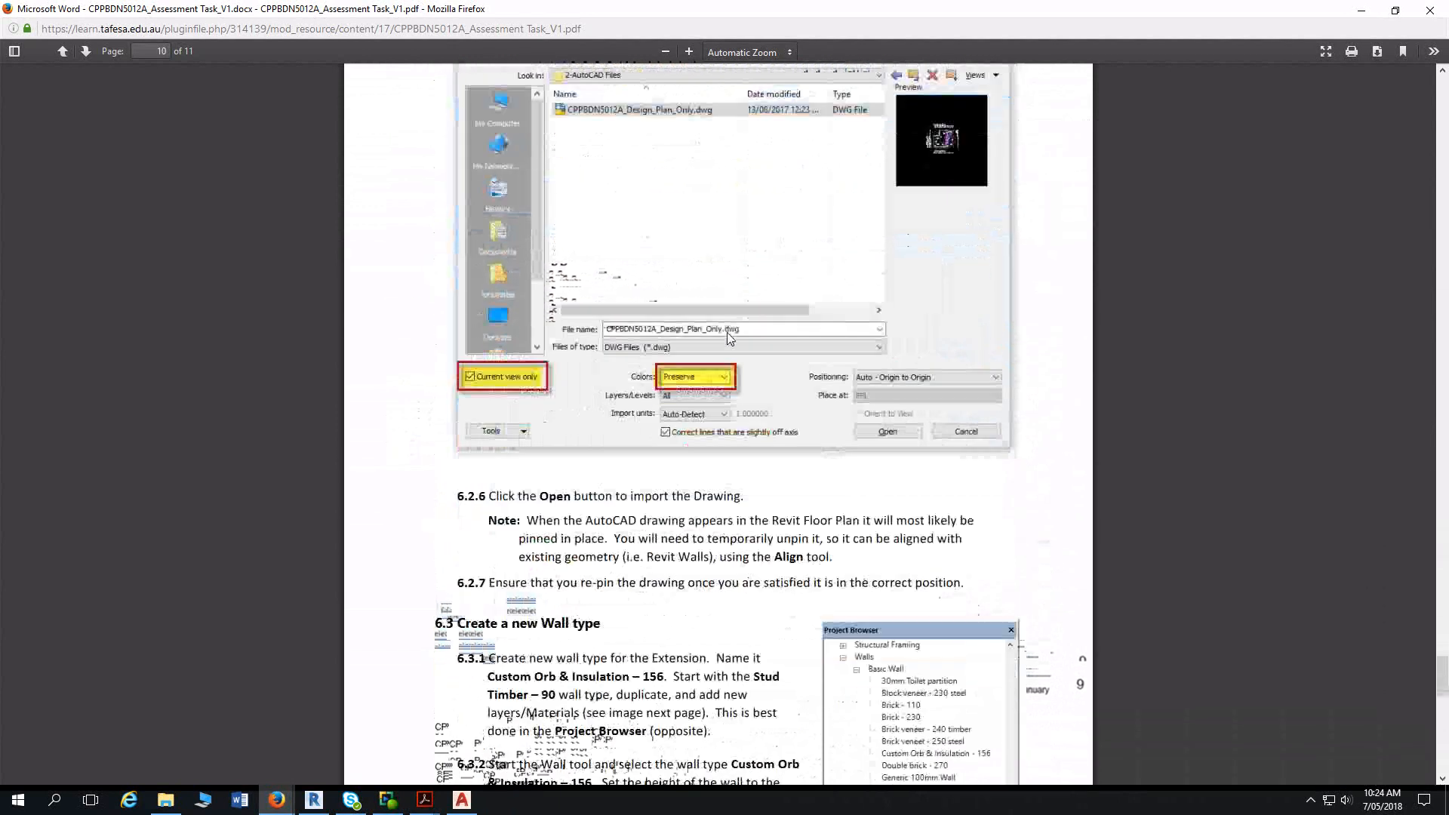
scroll(485, 173, down, 8)
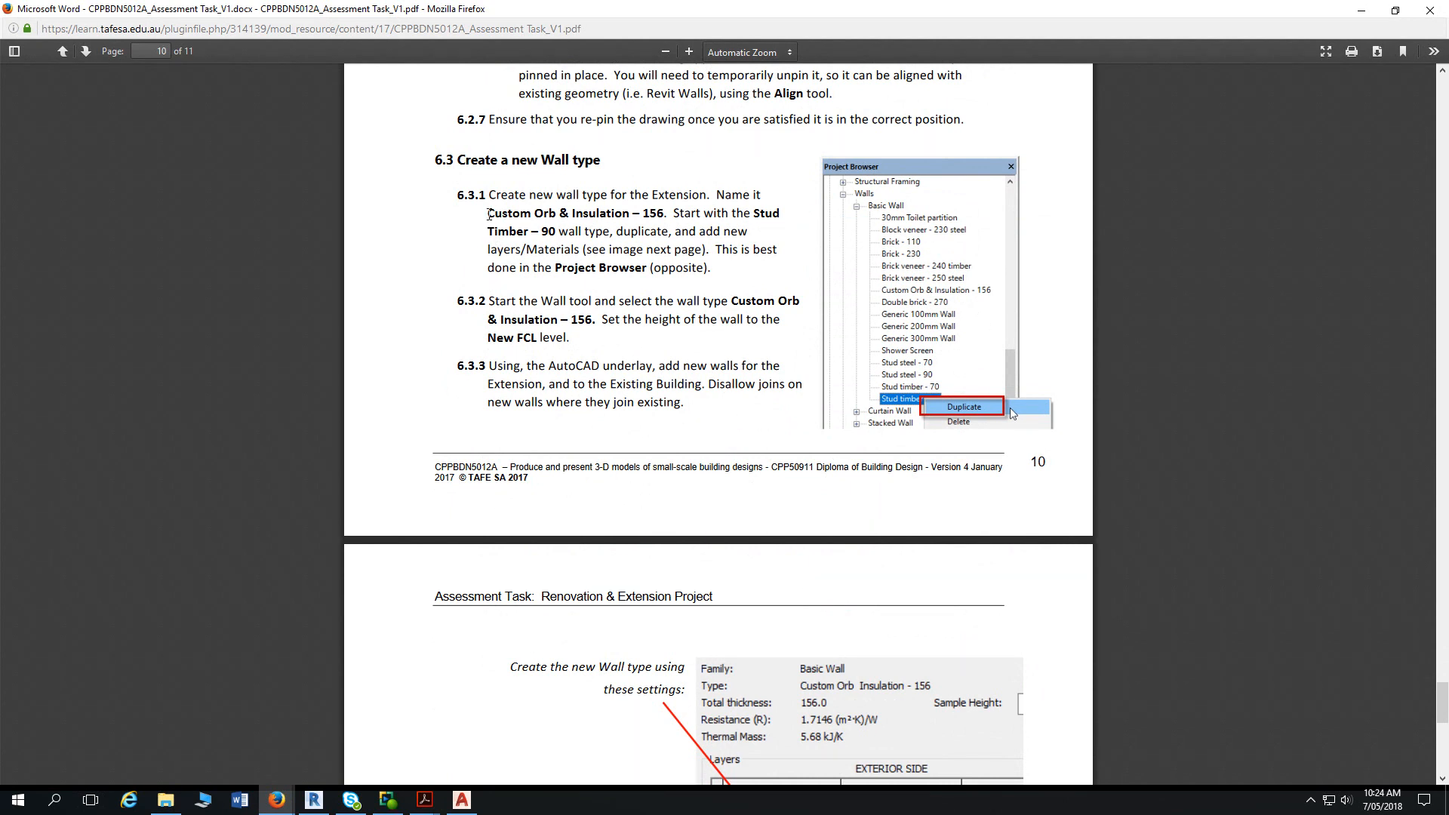
- Copy the wall type name "Custom Orb & Insulation – 156" from instruction 6.3.1
drag(489, 213, 664, 213)
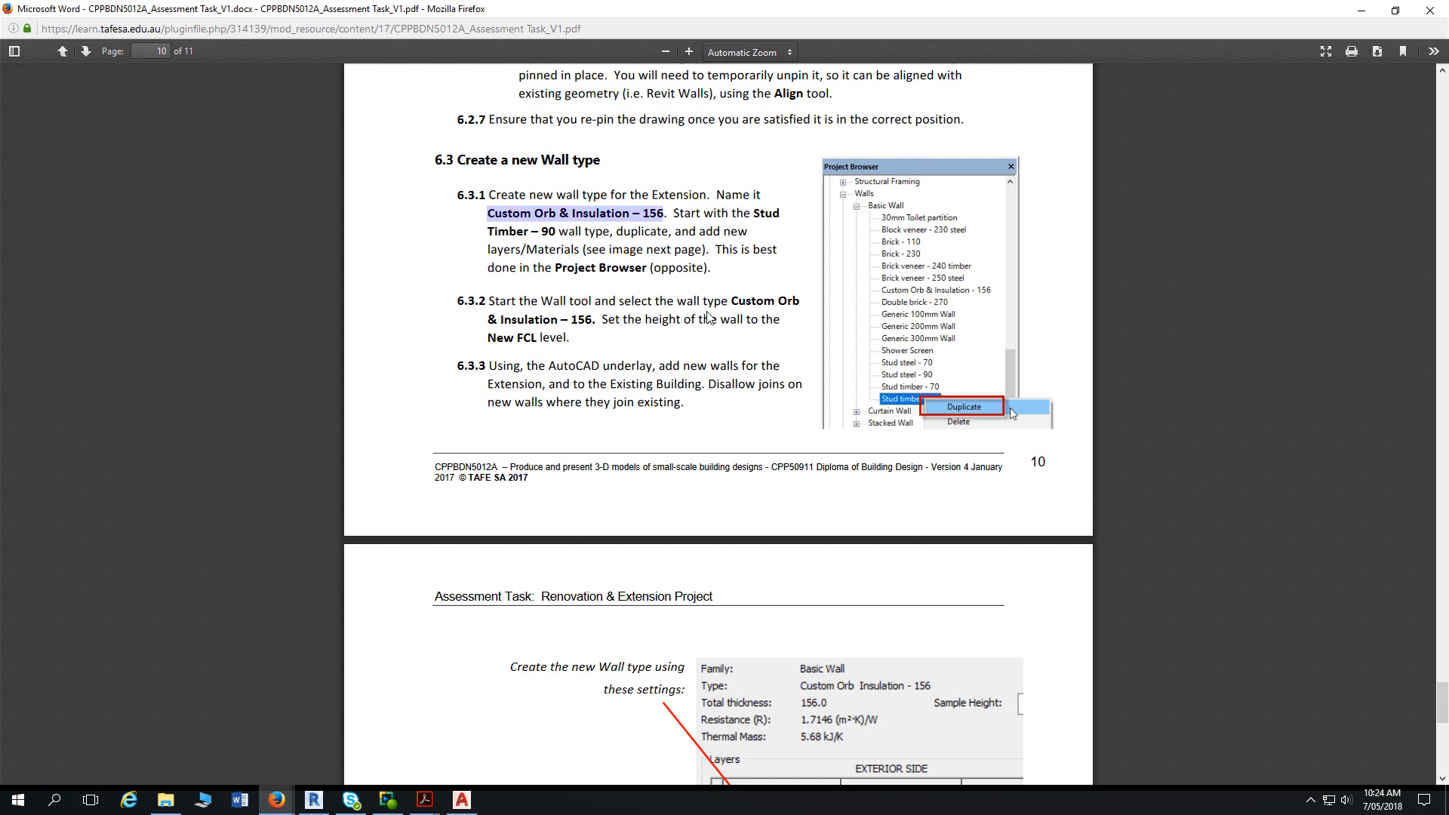
scroll(709, 318, down, 1)
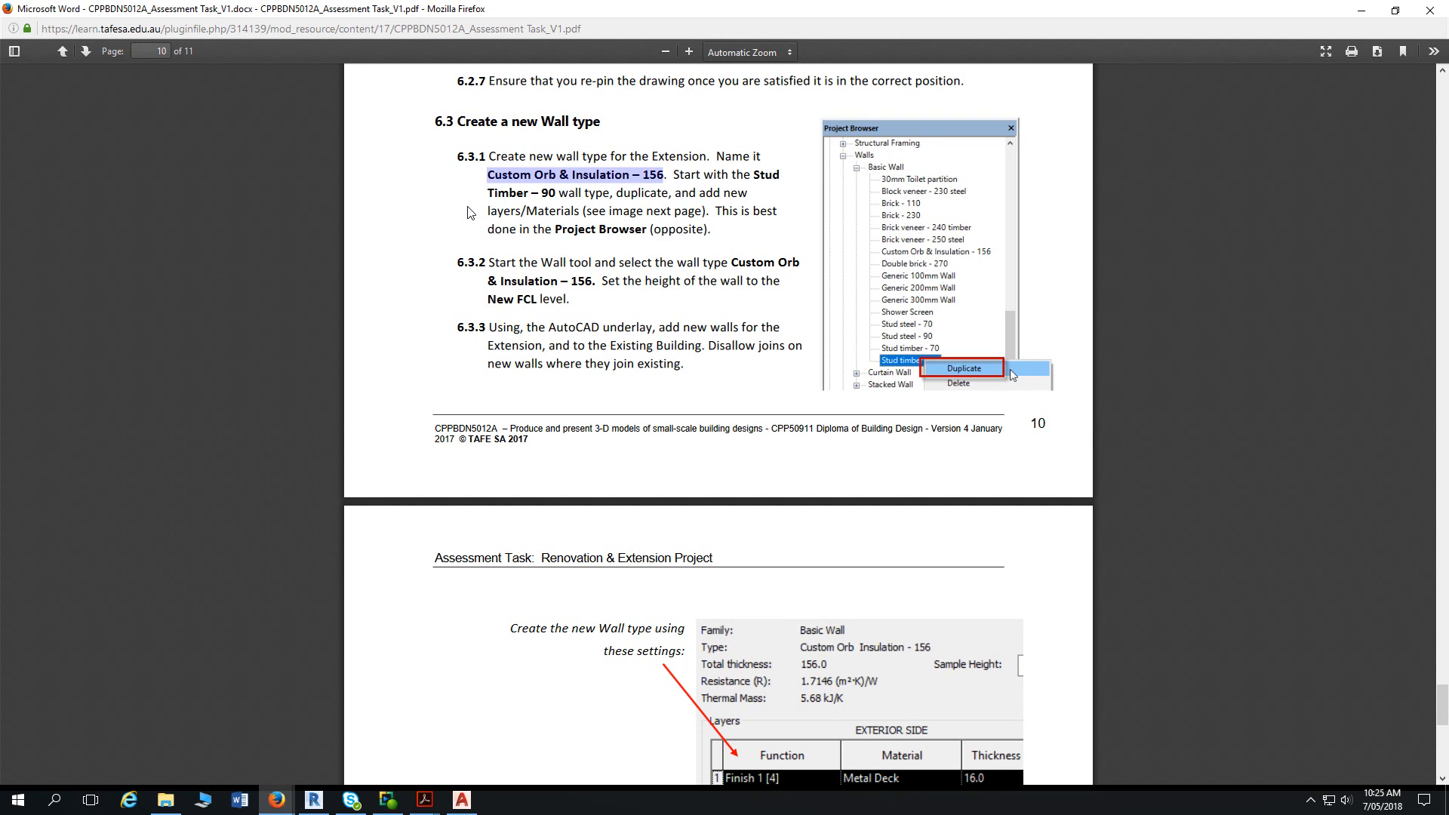
click(492, 176)
drag(491, 176, 664, 176)
- Switch to Revit, query the orange rectangle in the imported CAD plan, and hide its P-Tanks layer in the view
key(alt+Tab)
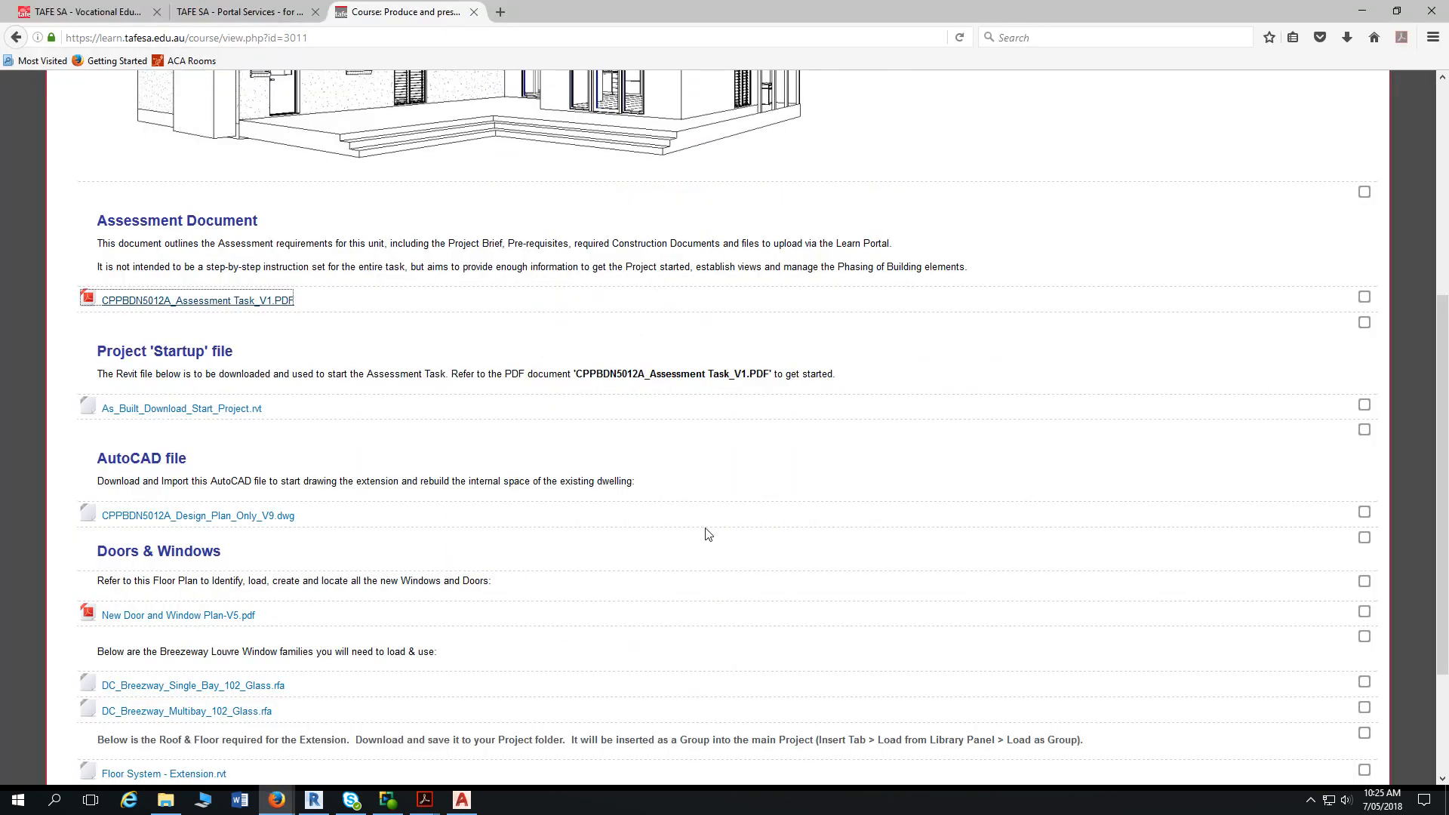
click(325, 800)
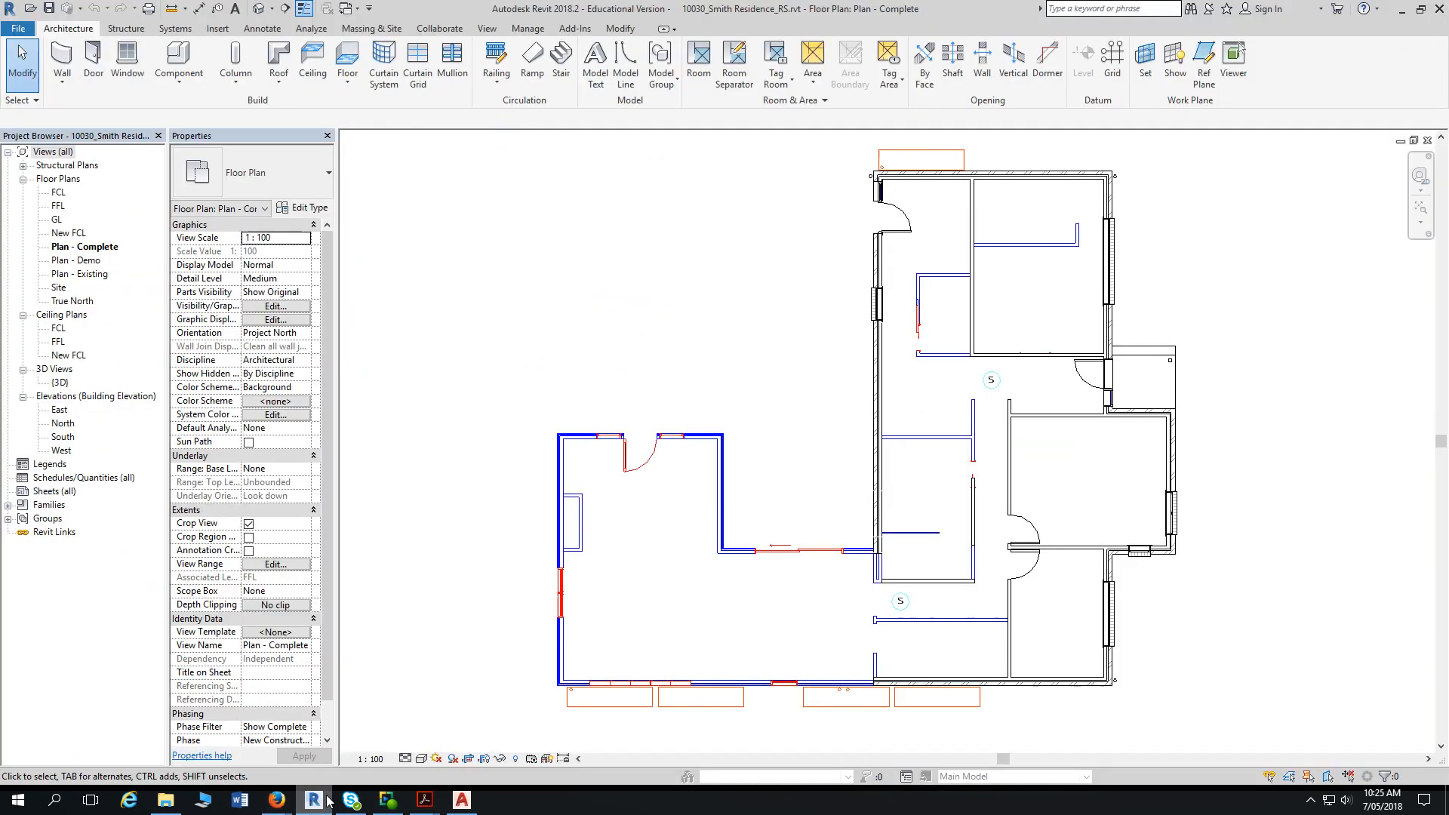
middle_drag(738, 292, 725, 300)
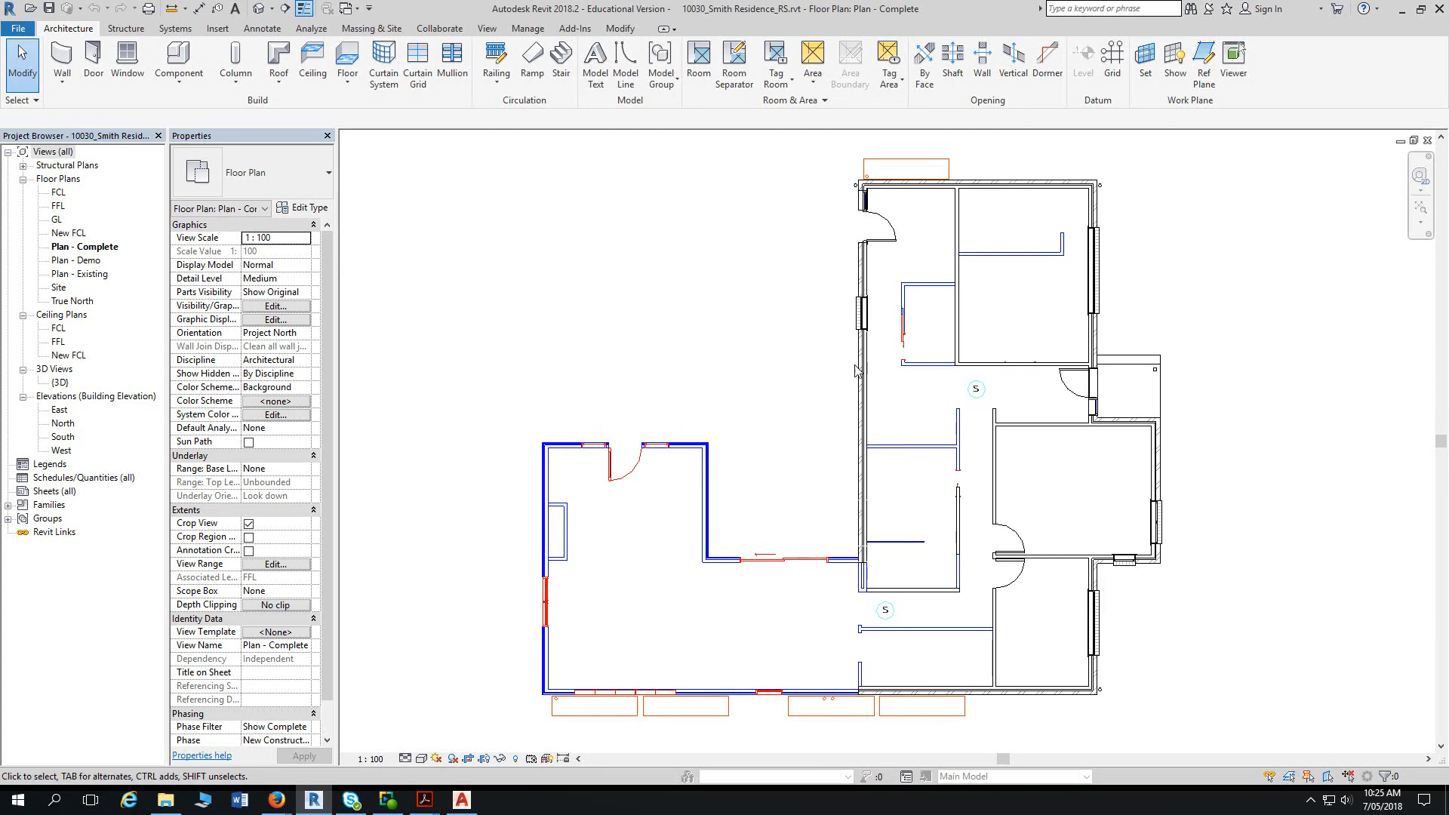
click(848, 173)
click(785, 73)
click(906, 159)
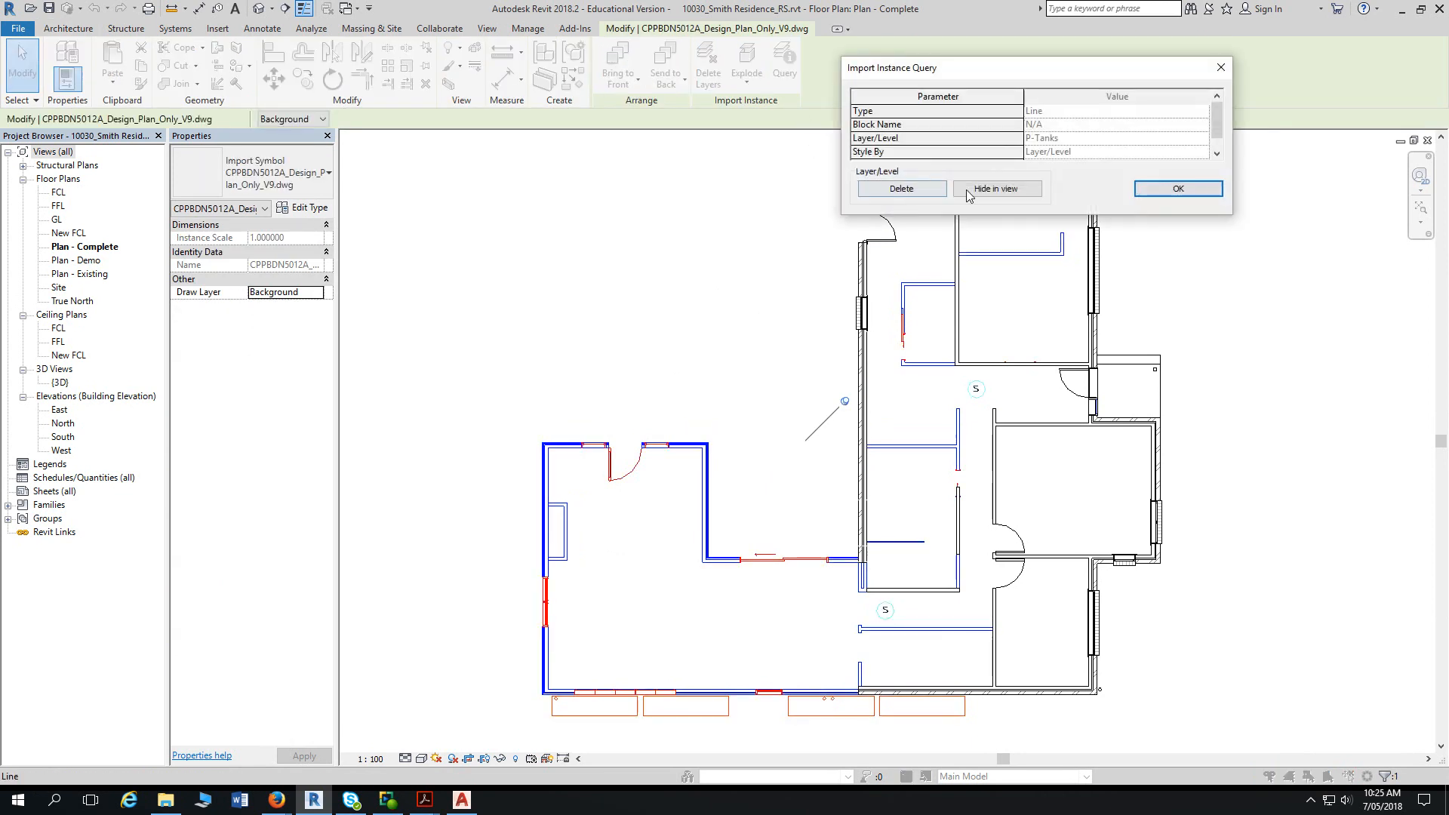
click(1176, 194)
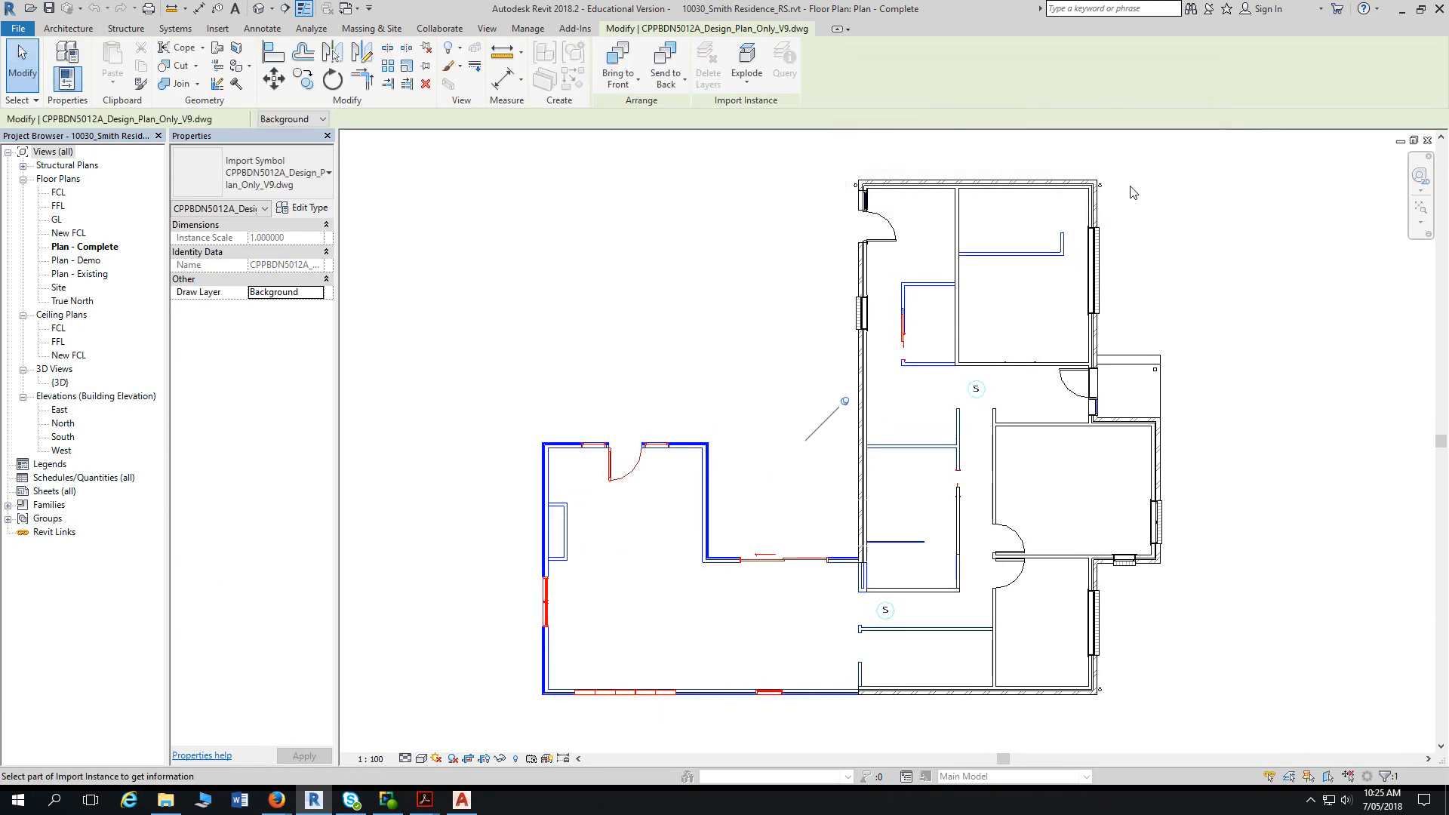
middle_drag(693, 287, 729, 255)
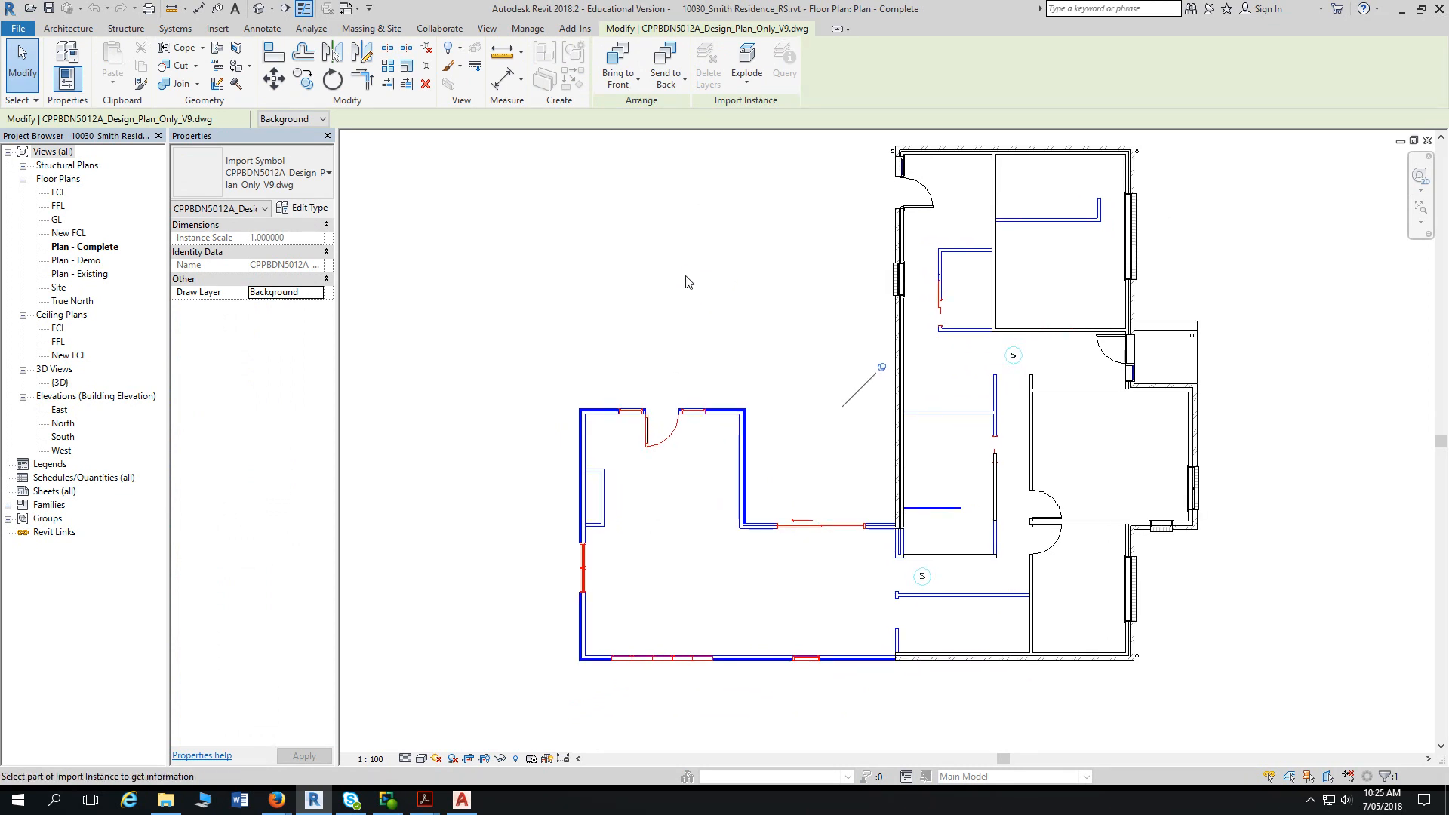
key(Escape)
key(Escape)
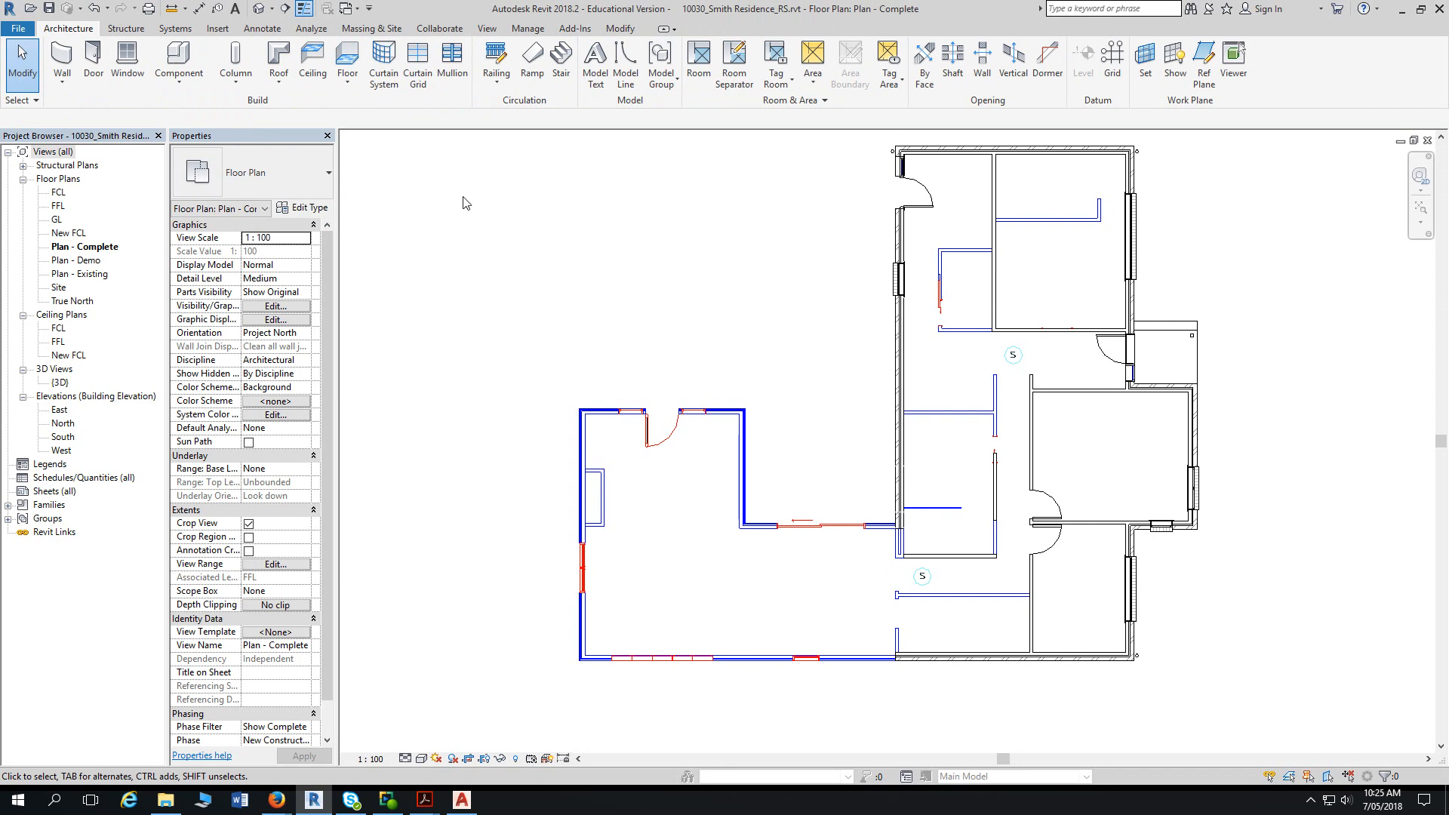
- Undock the Project Browser so it floats over the drawing area, and expand its Families branch
drag(466, 203, 316, 168)
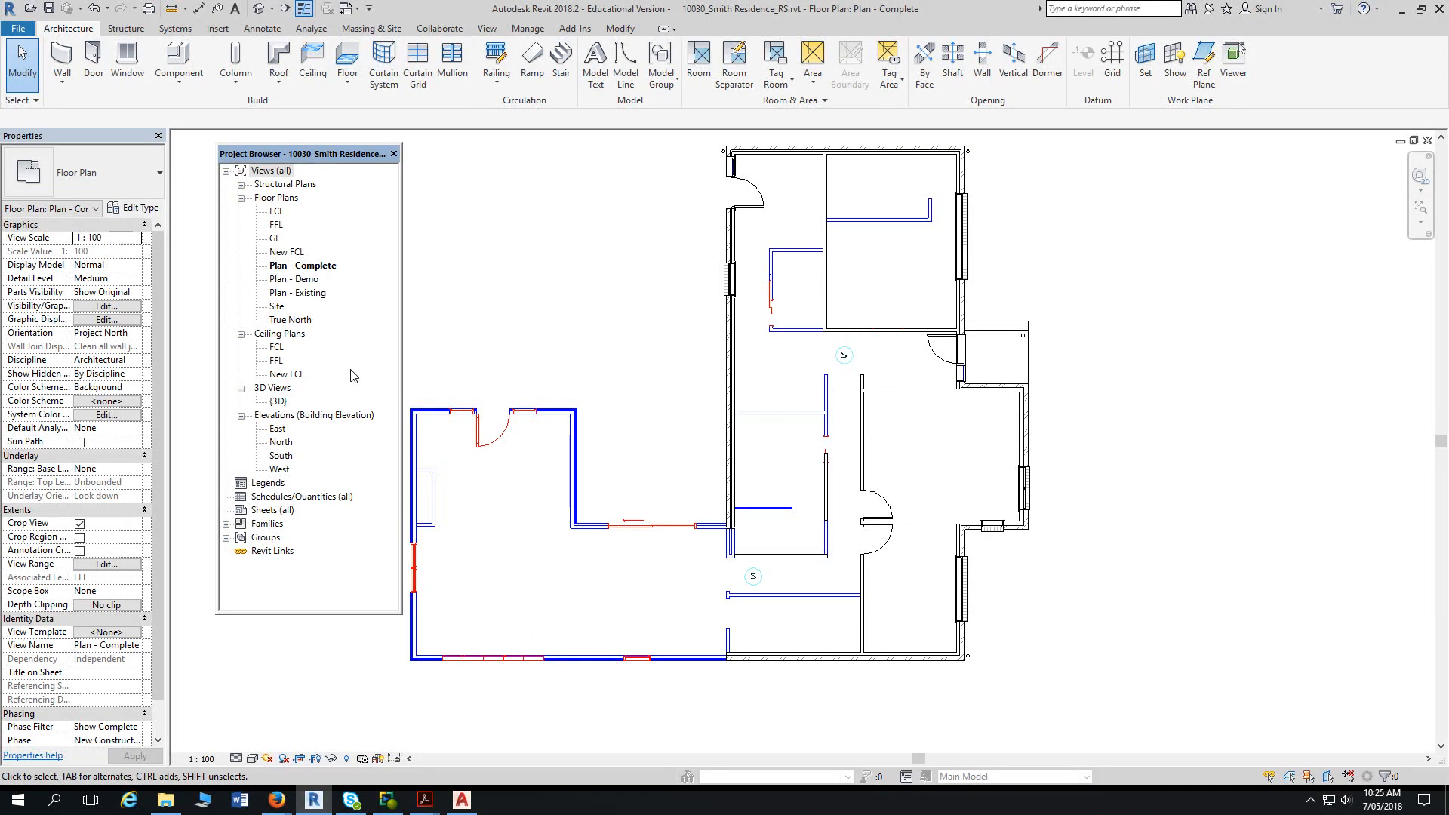
click(503, 262)
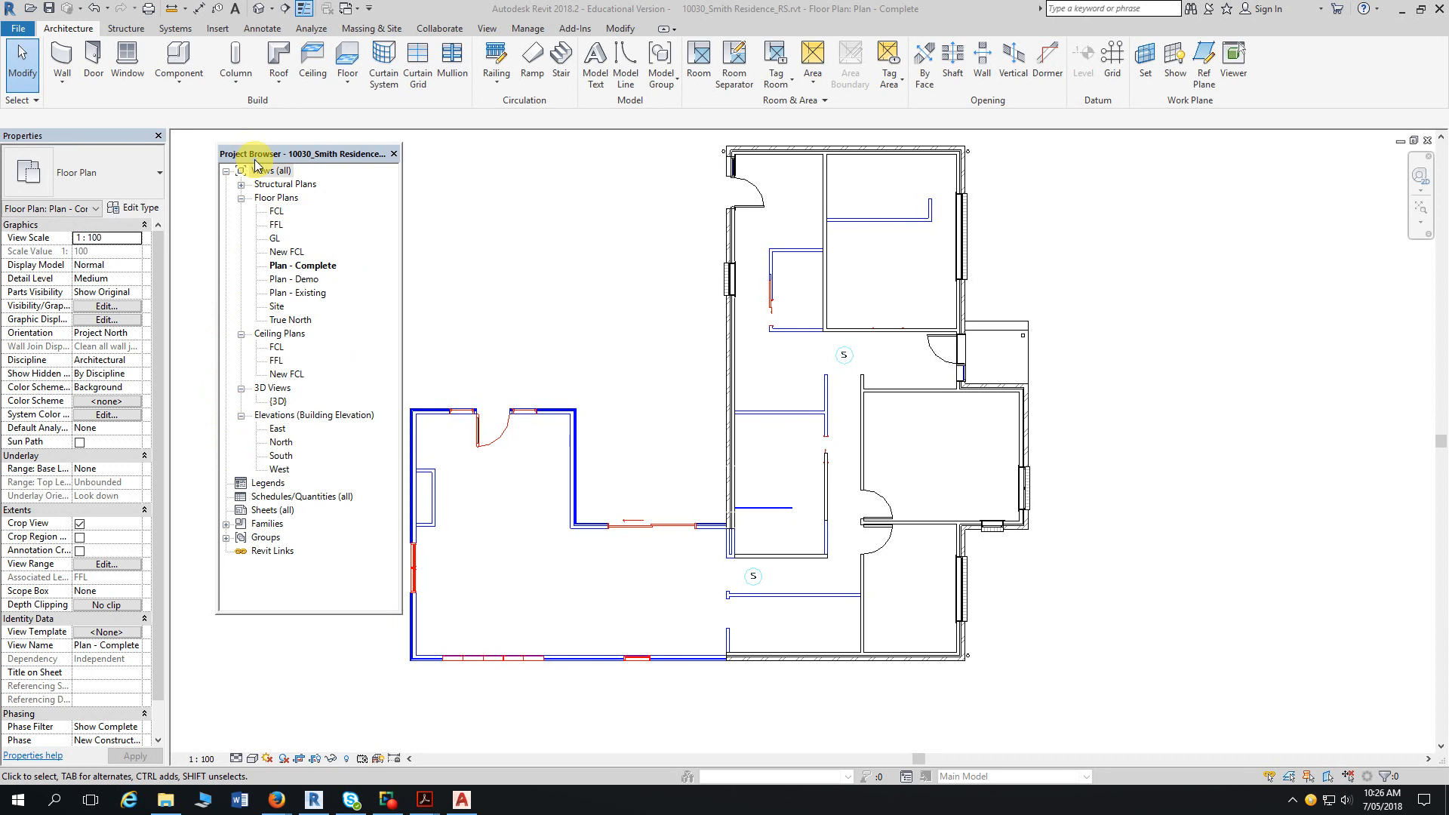
click(226, 525)
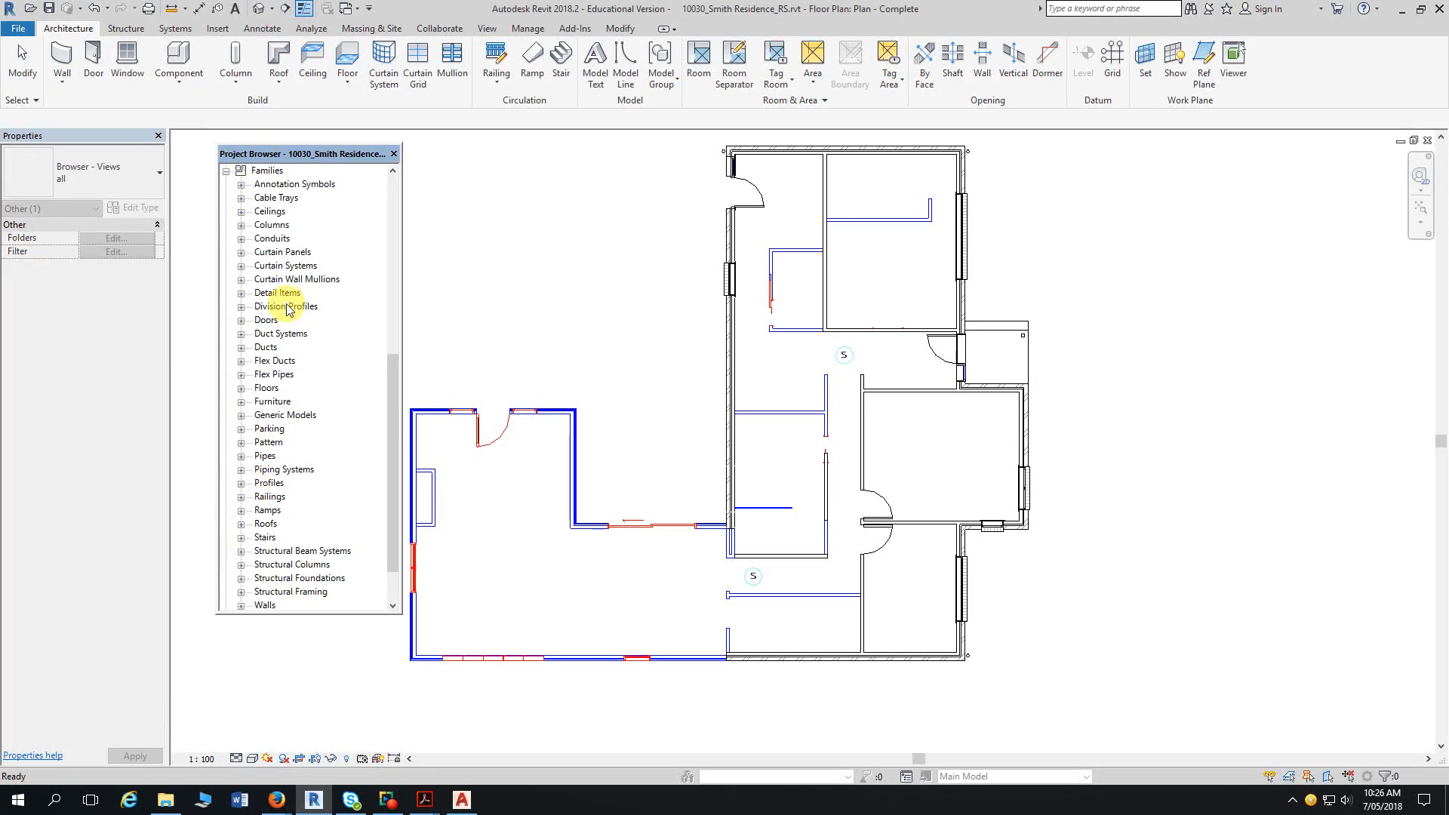
click(266, 173)
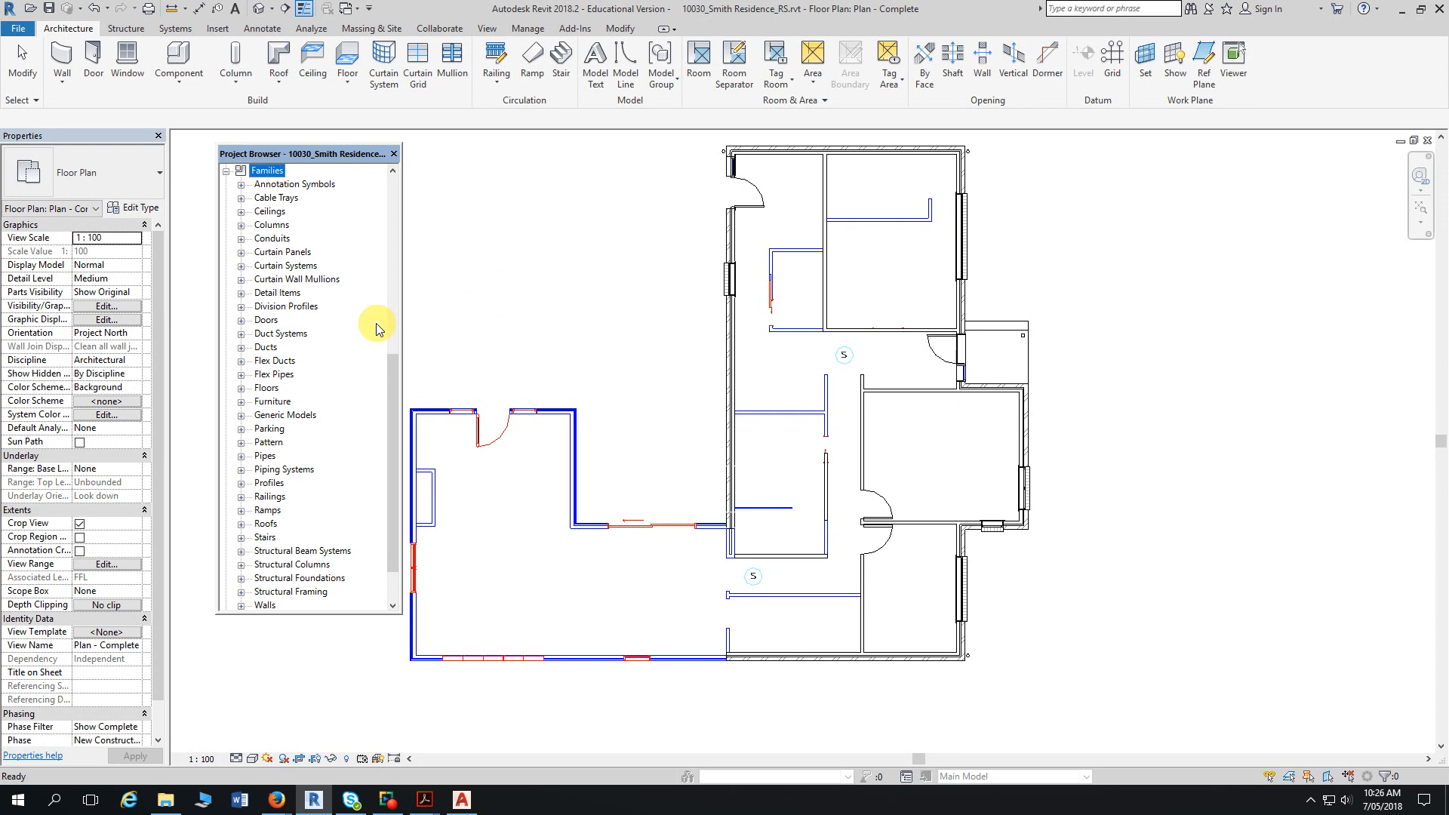
- Expand the Basic Wall family under Walls in the Project Browser and select the Stud timber - 90 type
scroll(340, 370, down, 2)
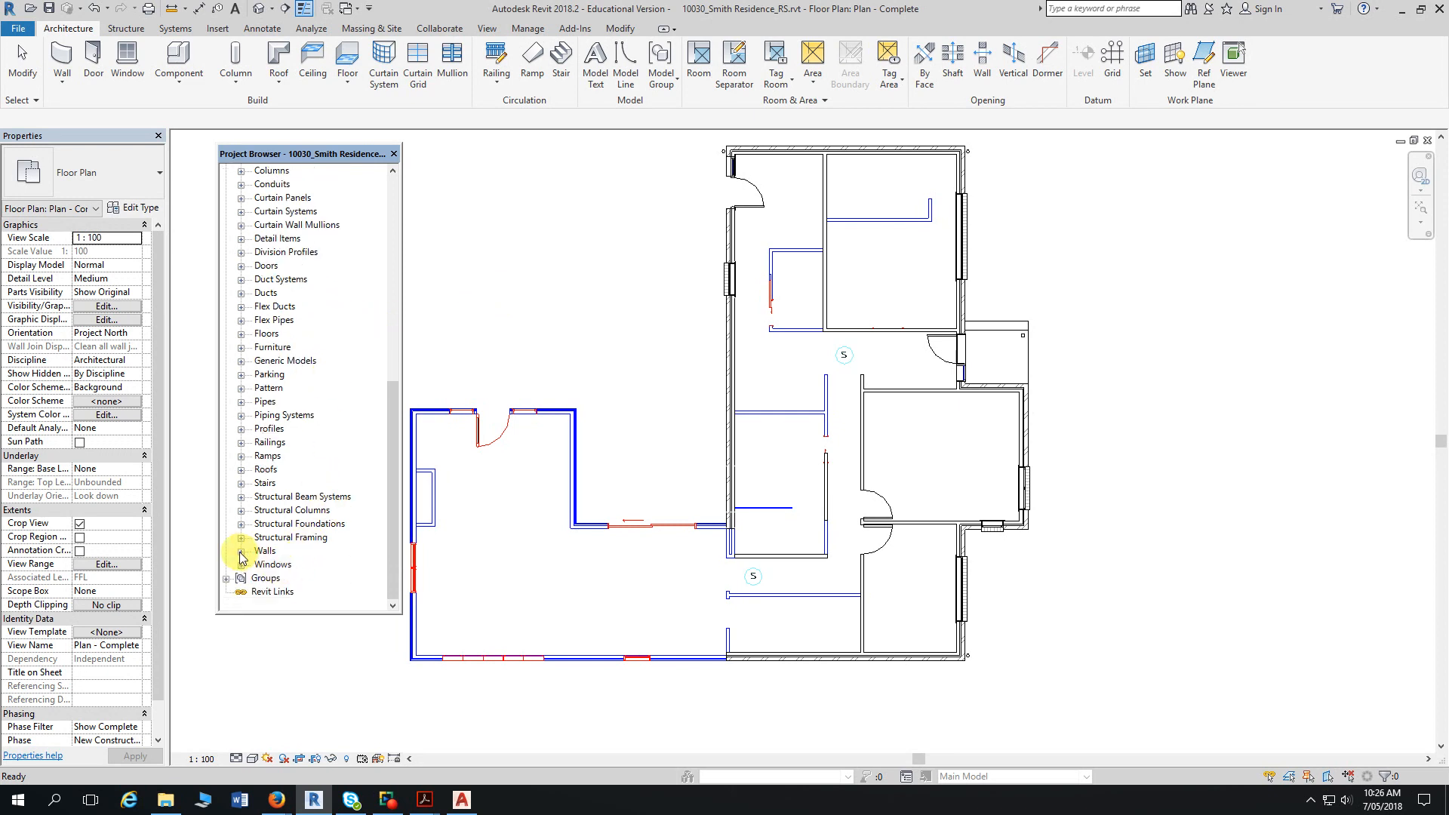
click(242, 556)
scroll(252, 539, down, 1)
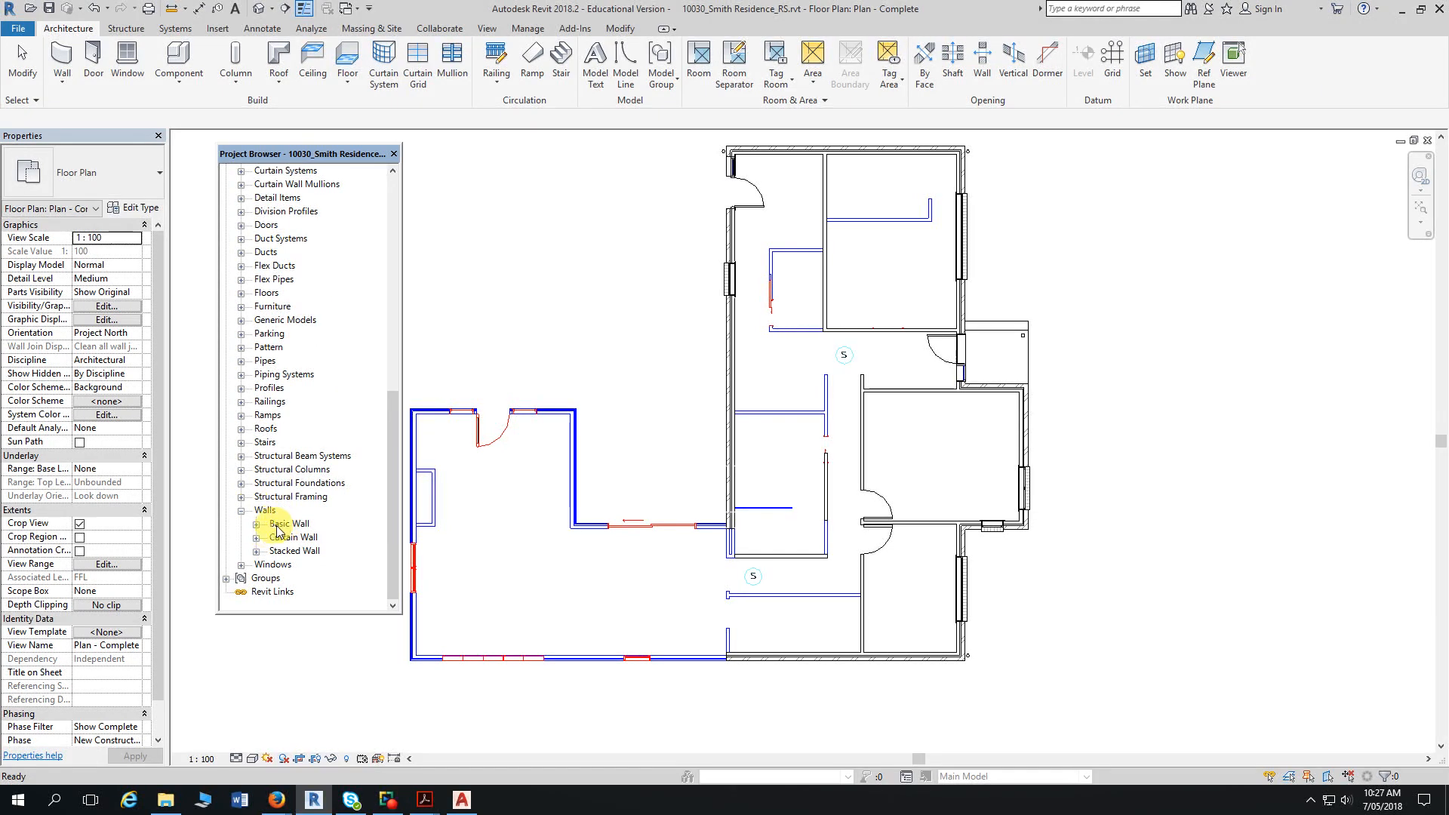
click(258, 525)
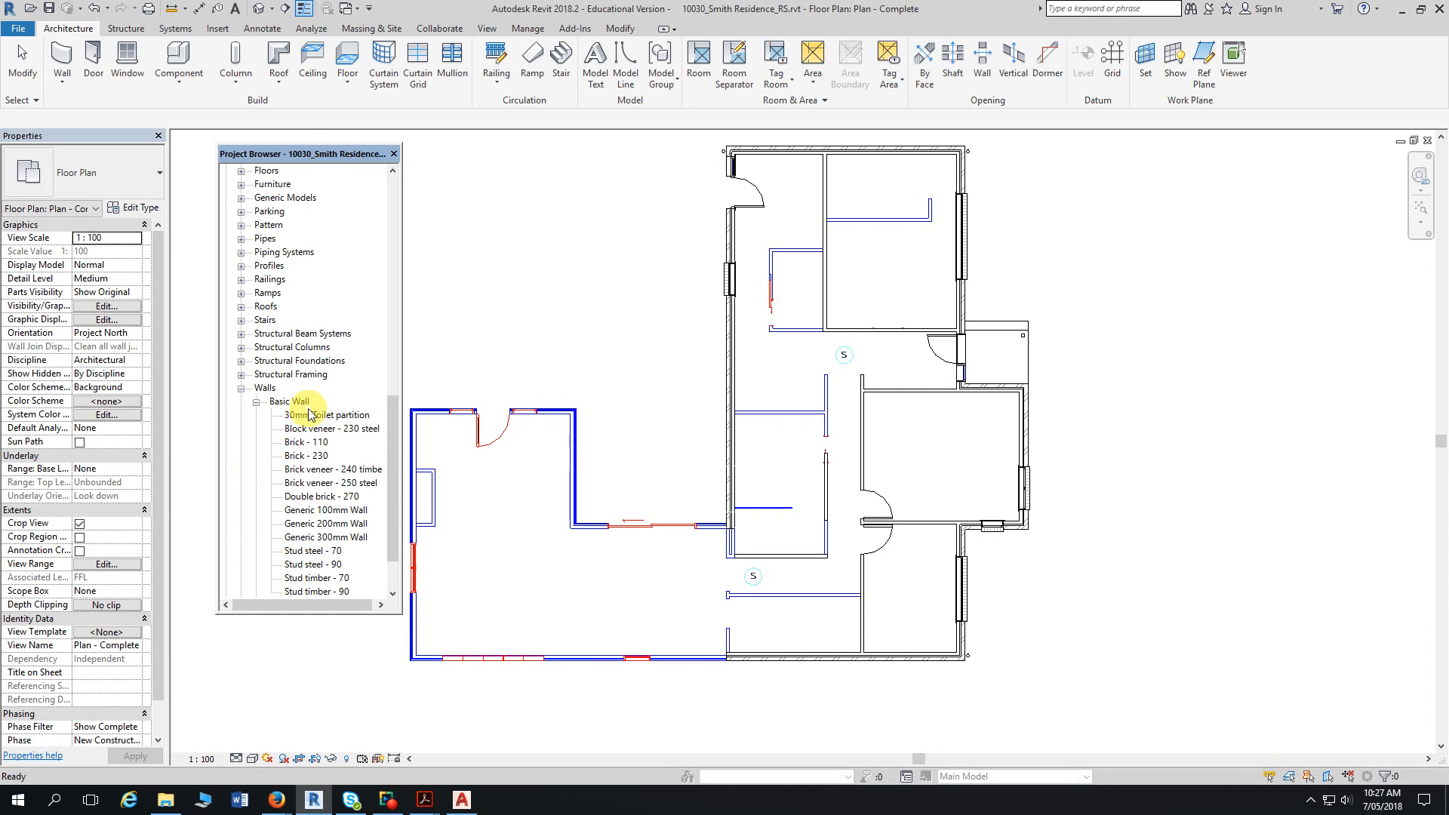
scroll(306, 445, down, 1)
click(323, 566)
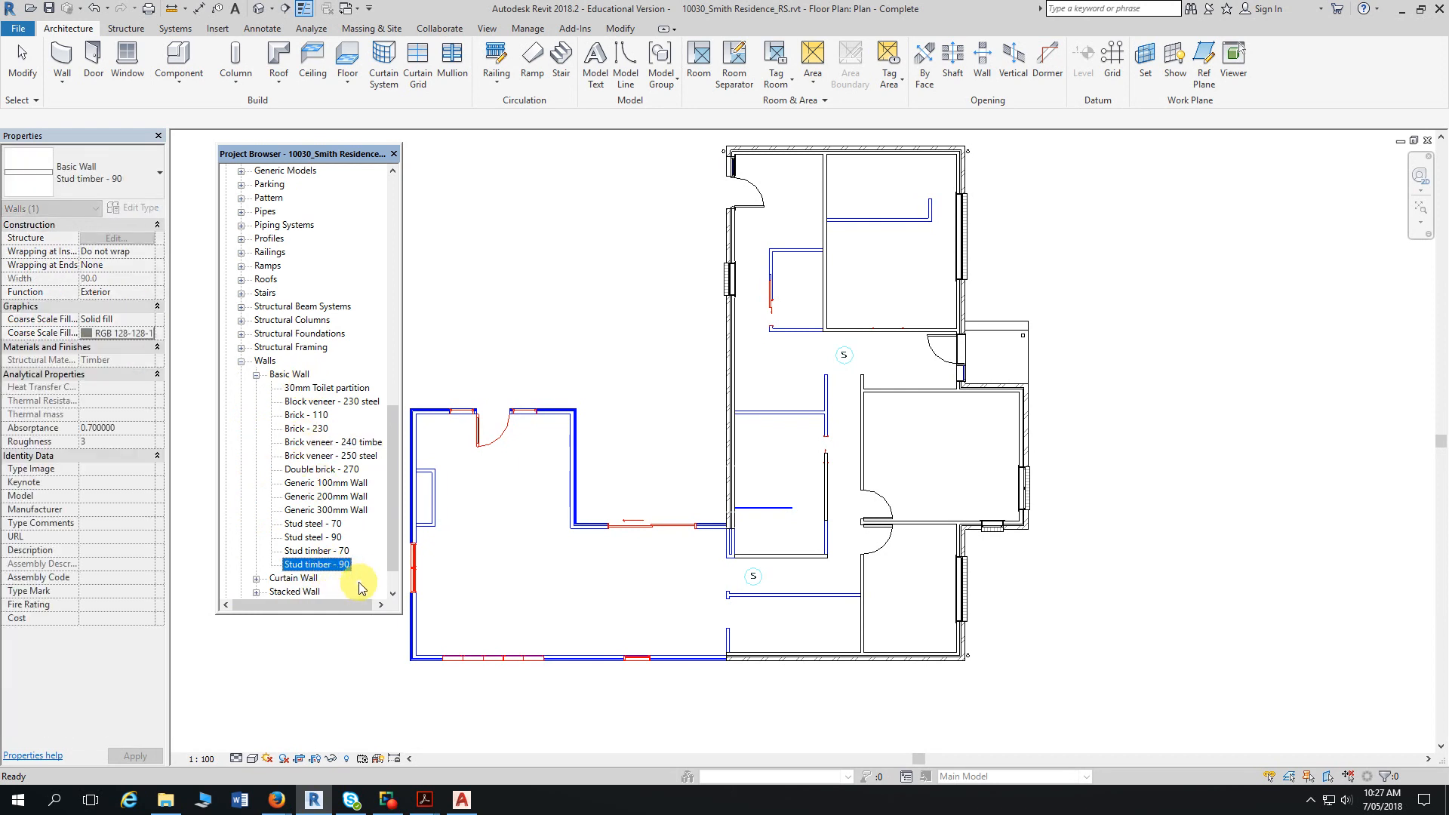
- Duplicate the Stud timber - 90 wall type as "Custom Orb & Insulation – 156" and open the new type's structure for editing
double_click(310, 568)
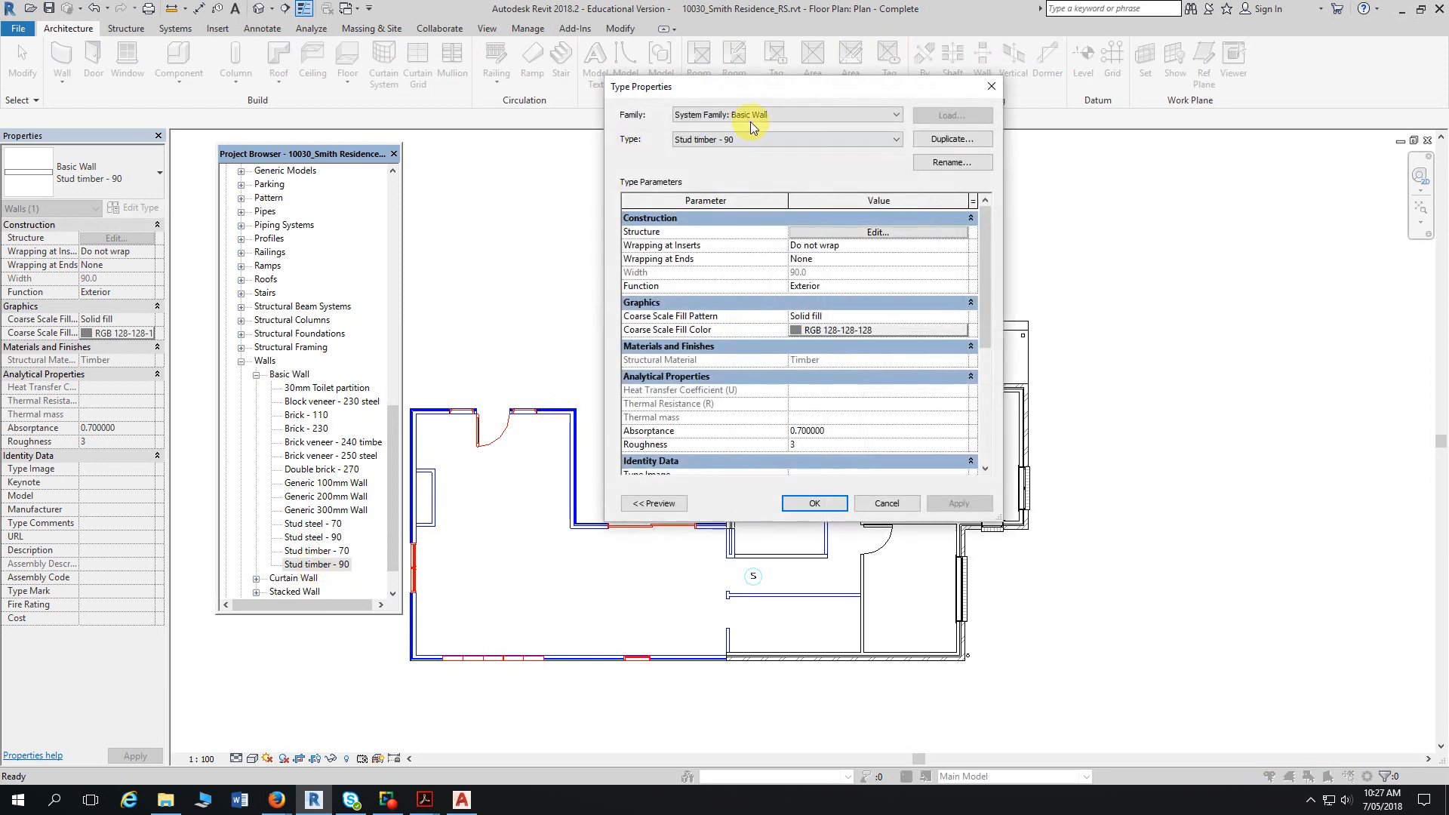
drag(790, 87, 726, 130)
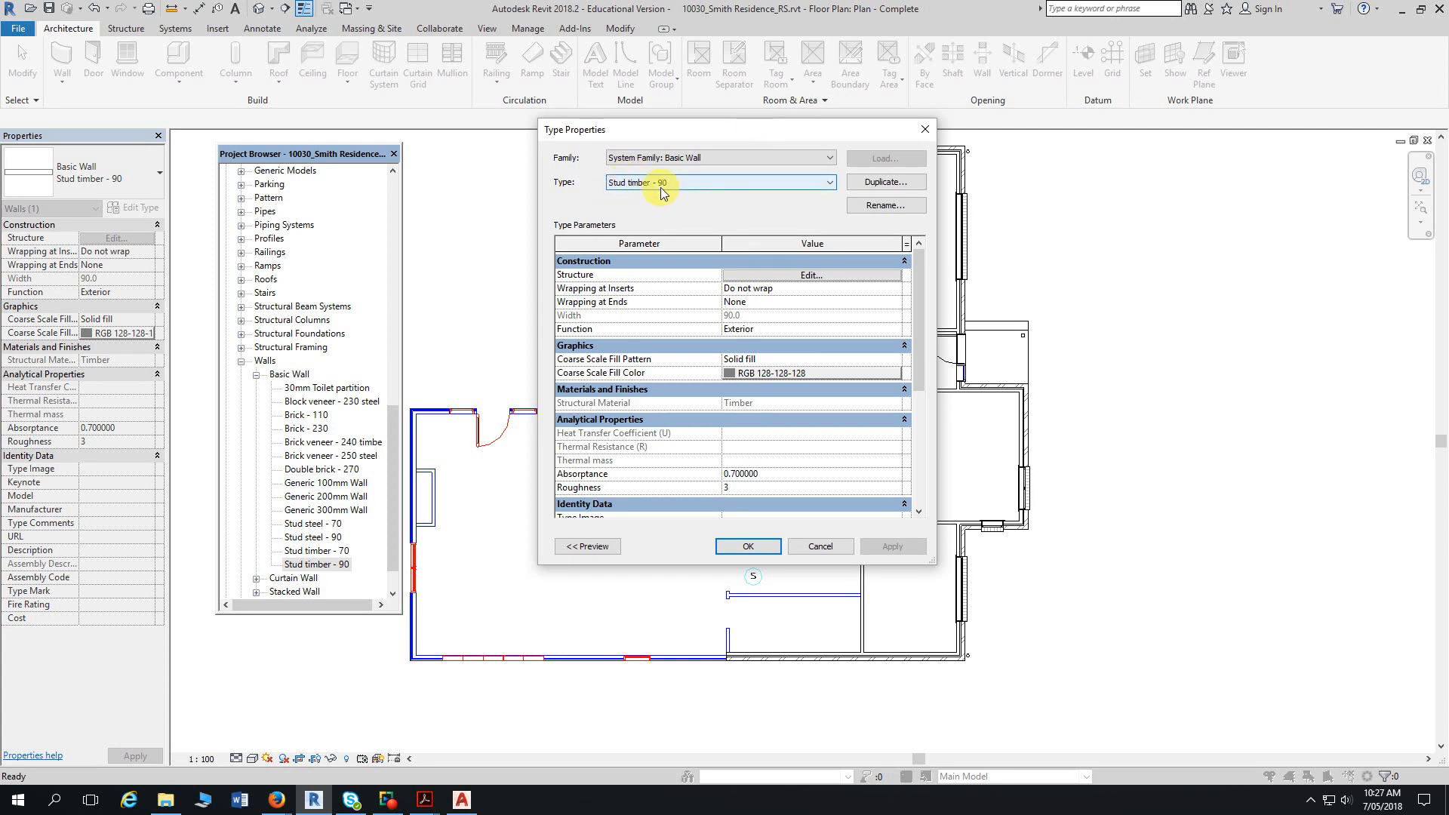
click(893, 188)
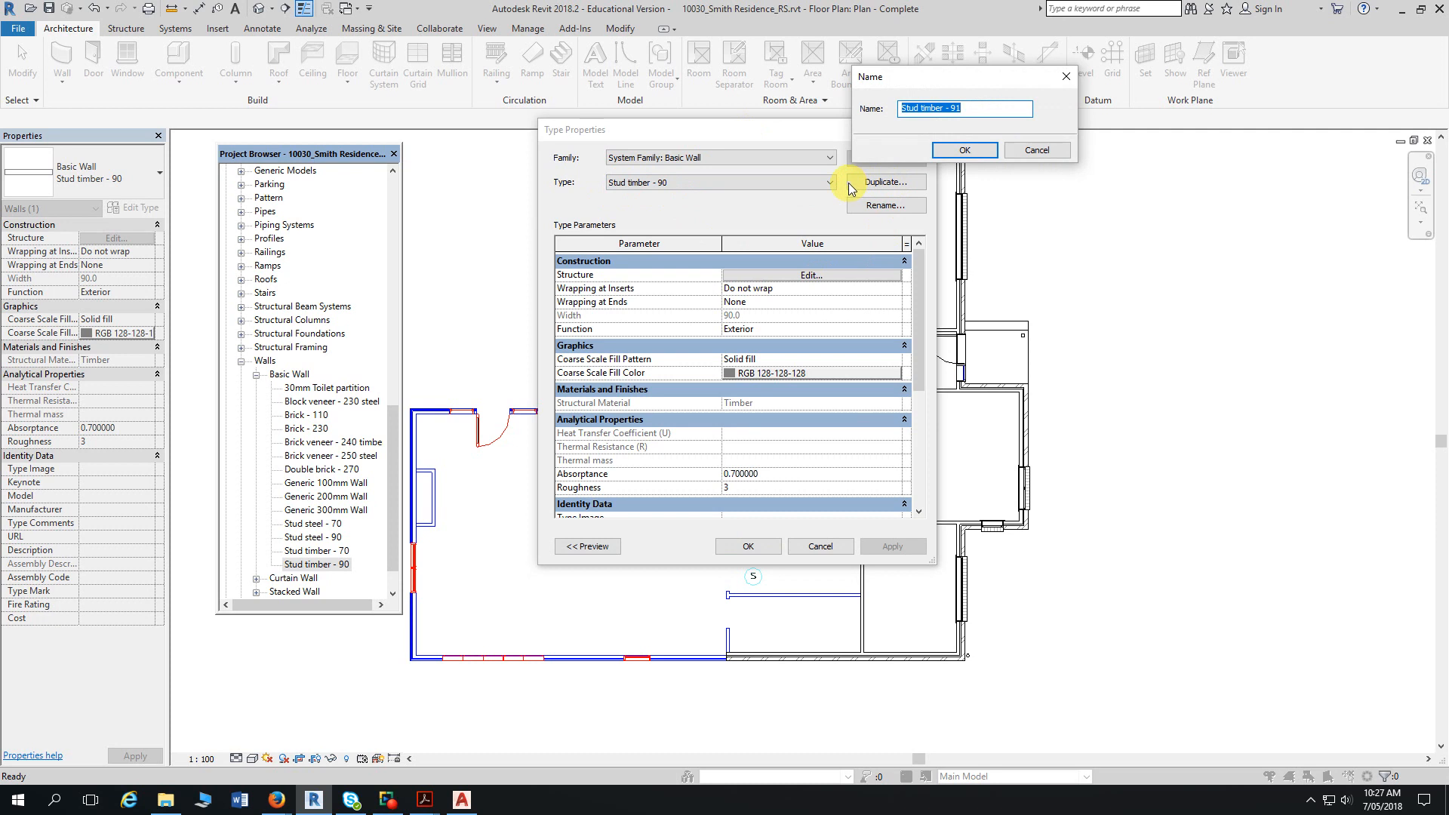
text(Custom Orb & Insulation – 156)
click(959, 150)
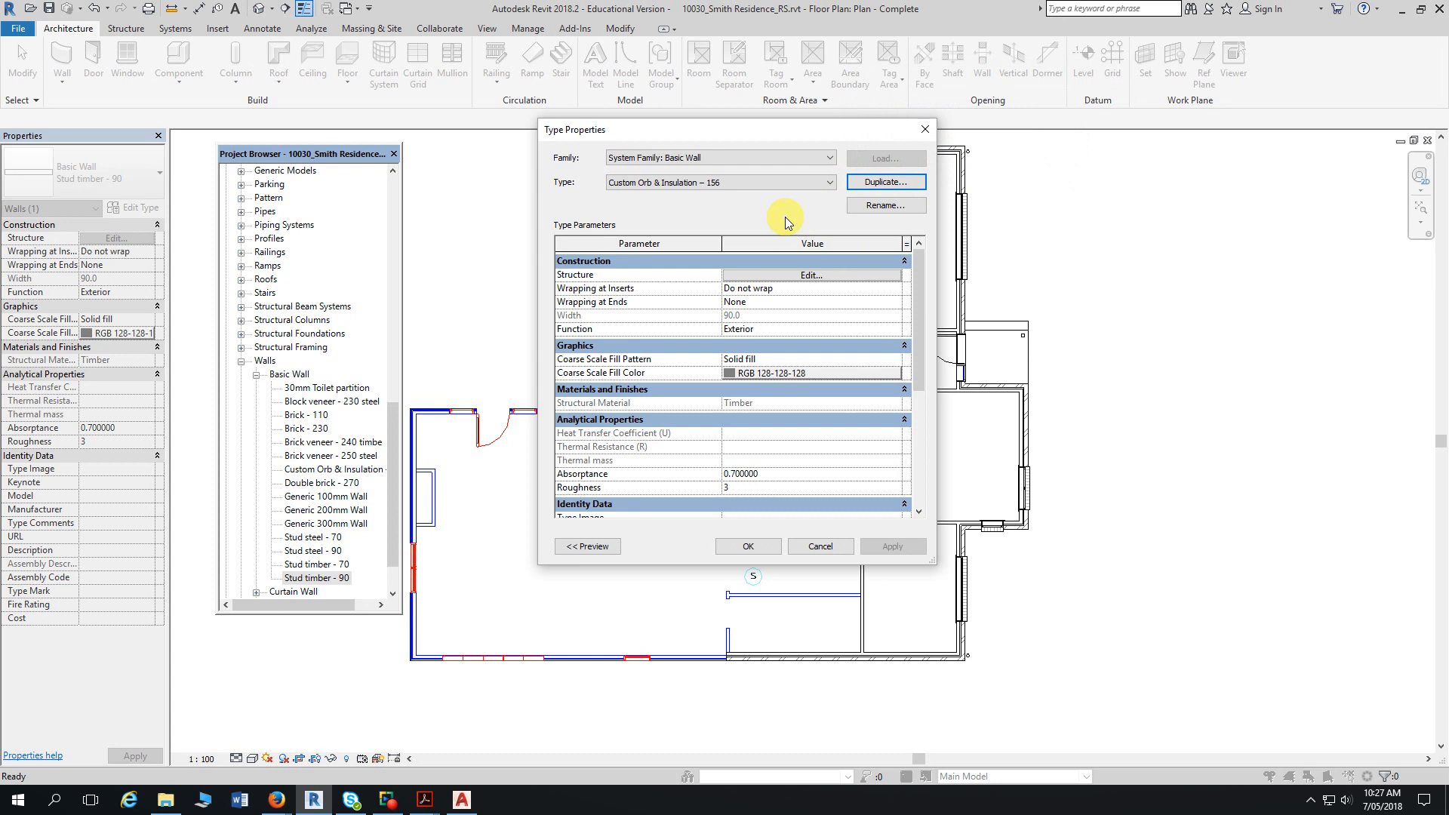
click(811, 276)
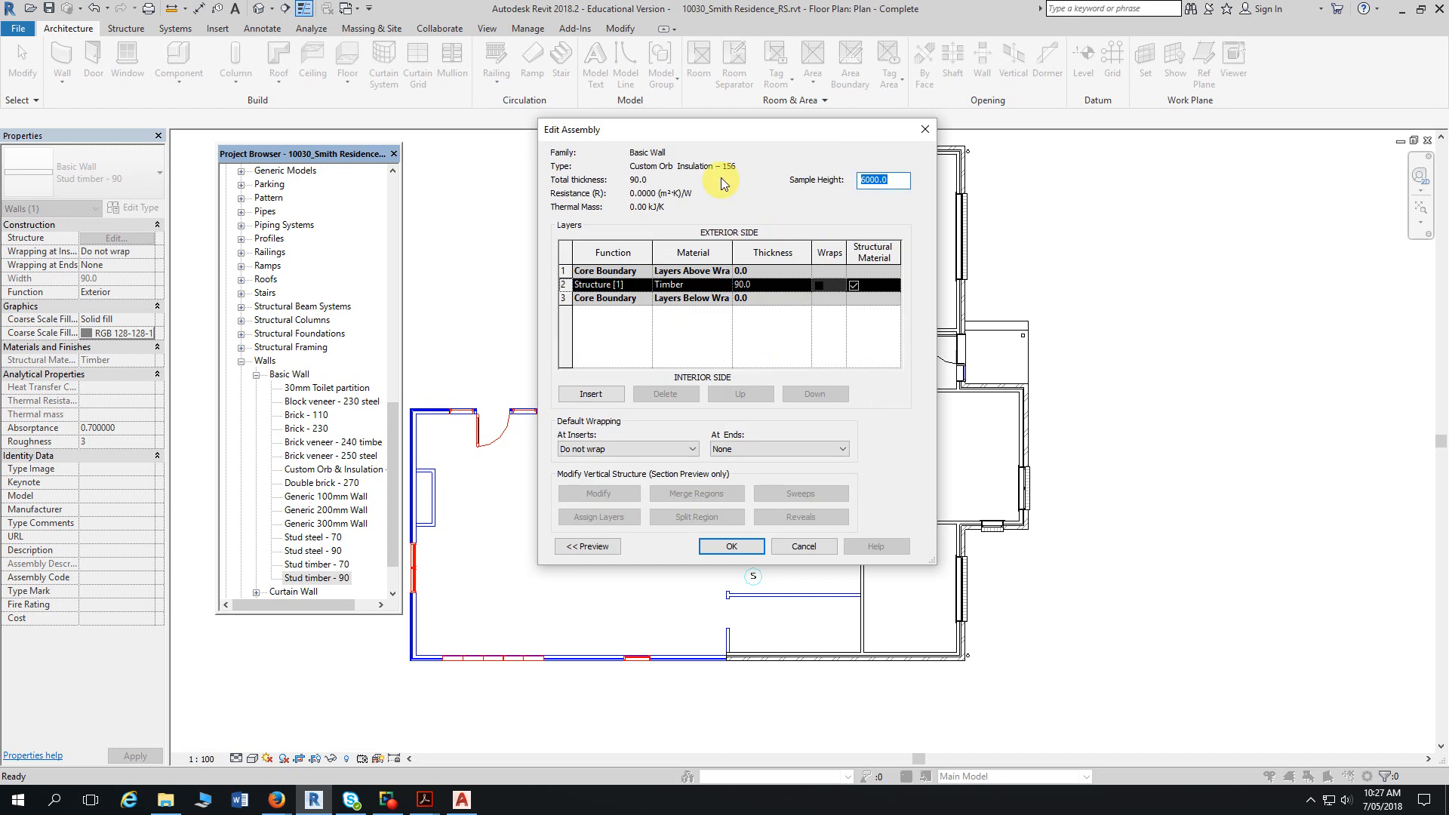
- Move the assembly editor away from the plan and select the exterior-side Core Boundary row
drag(736, 129, 901, 50)
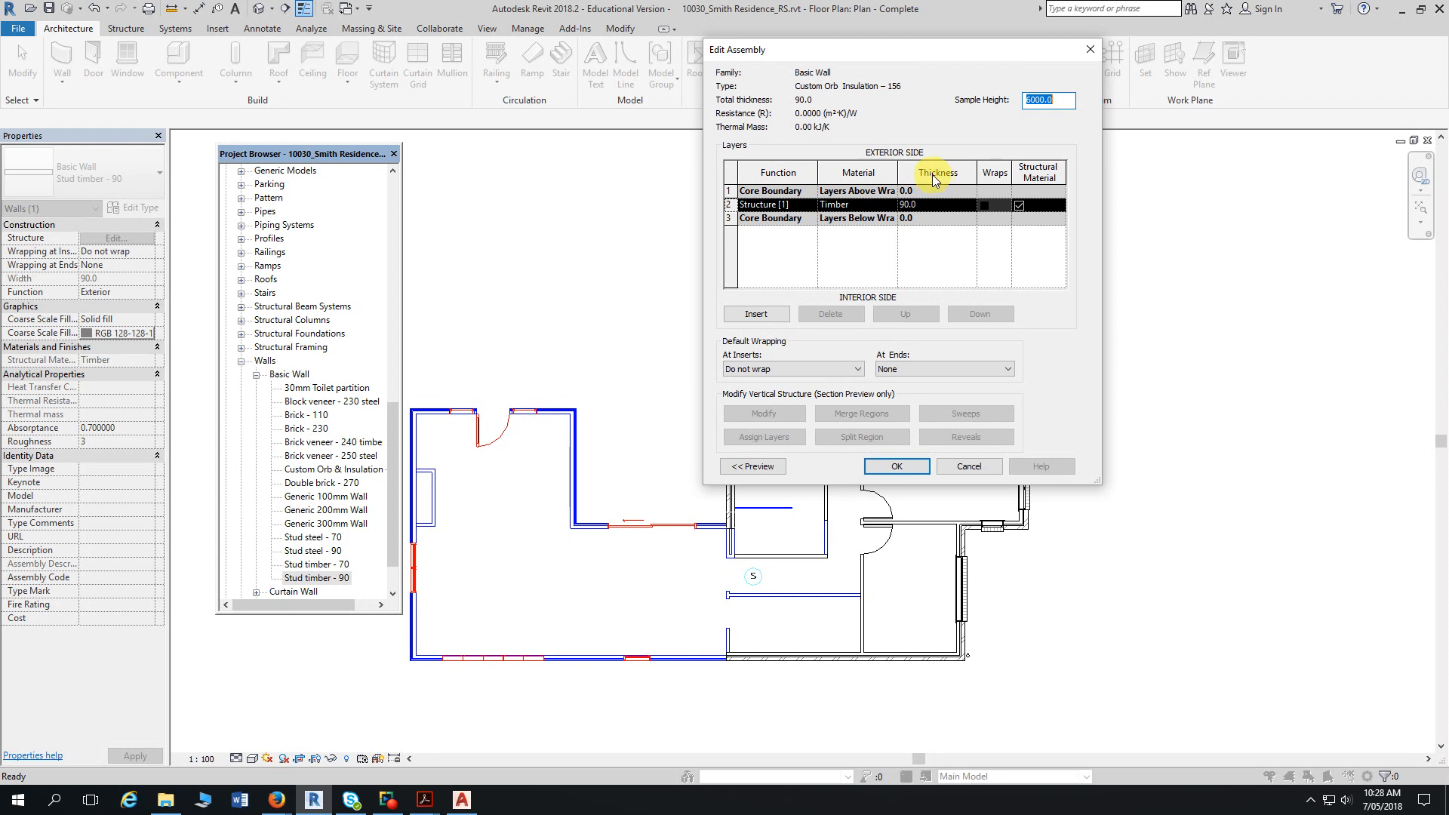
click(731, 188)
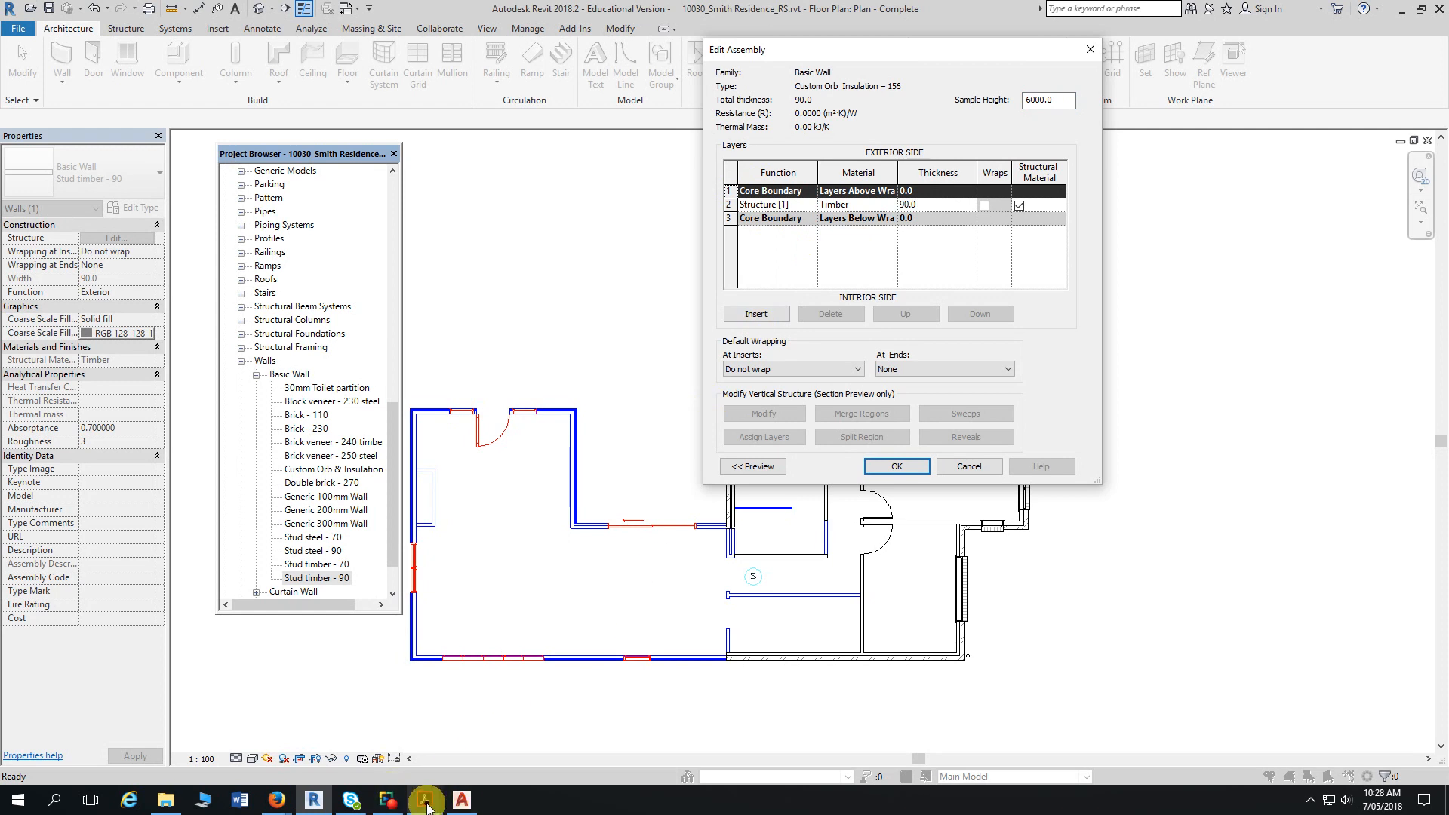
- Switch to the assessment task PDF in Firefox and examine the new wall type's layer functions, materials and thicknesses
mouse_move(426, 806)
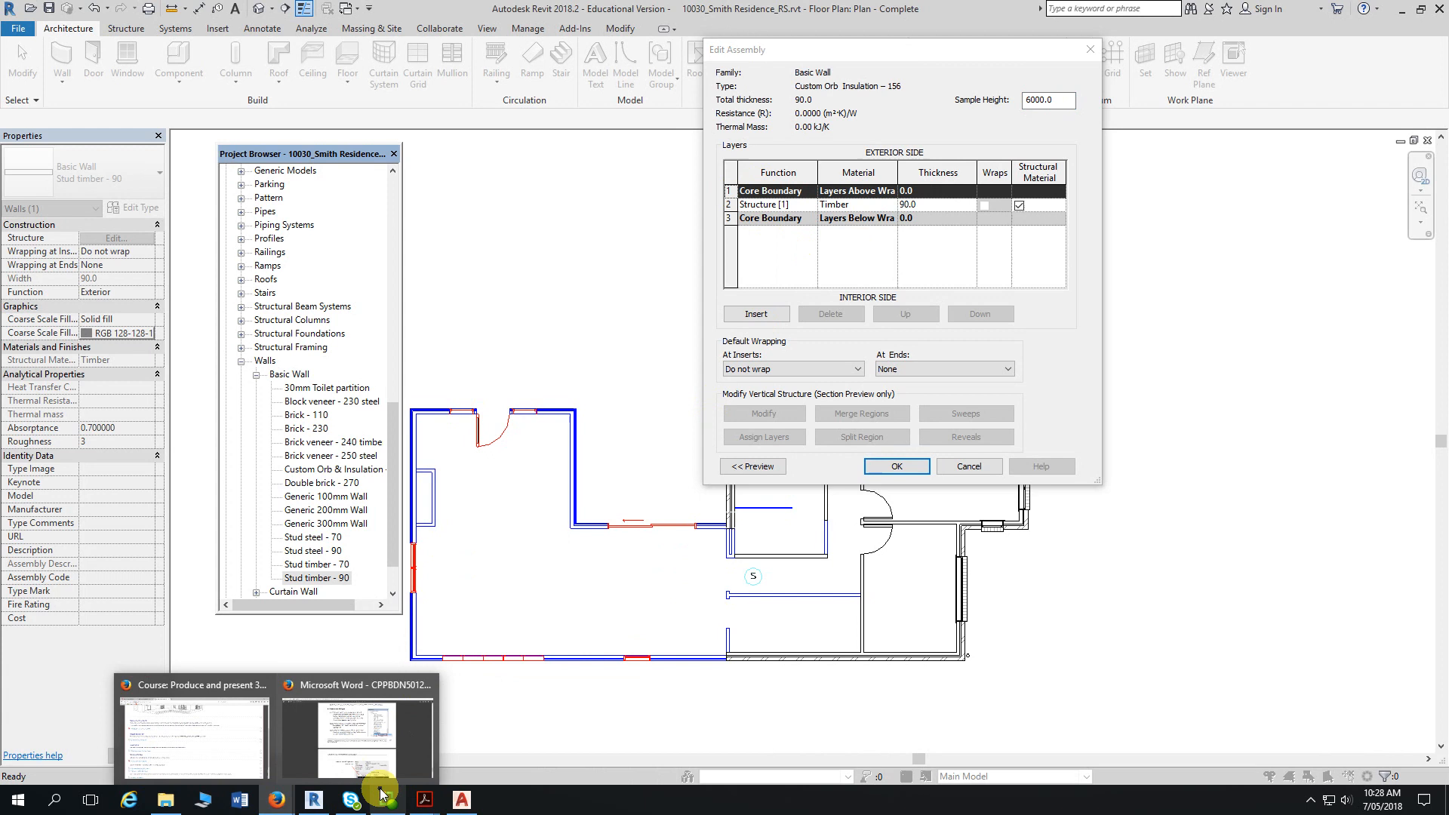
click(364, 748)
scroll(824, 425, down, 5)
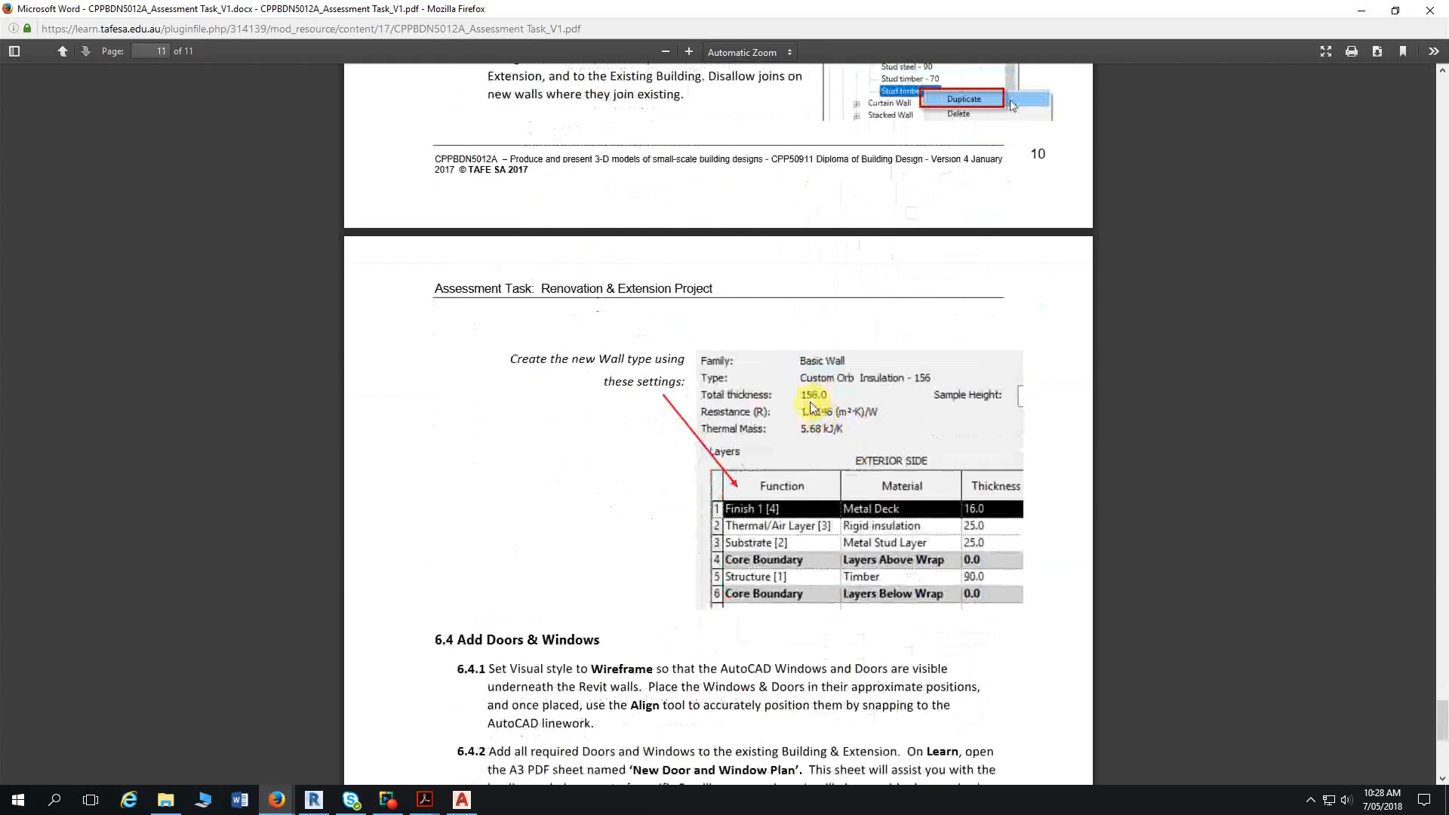
ctrl+scroll(889, 365, up, 7)
scroll(889, 365, up, 3)
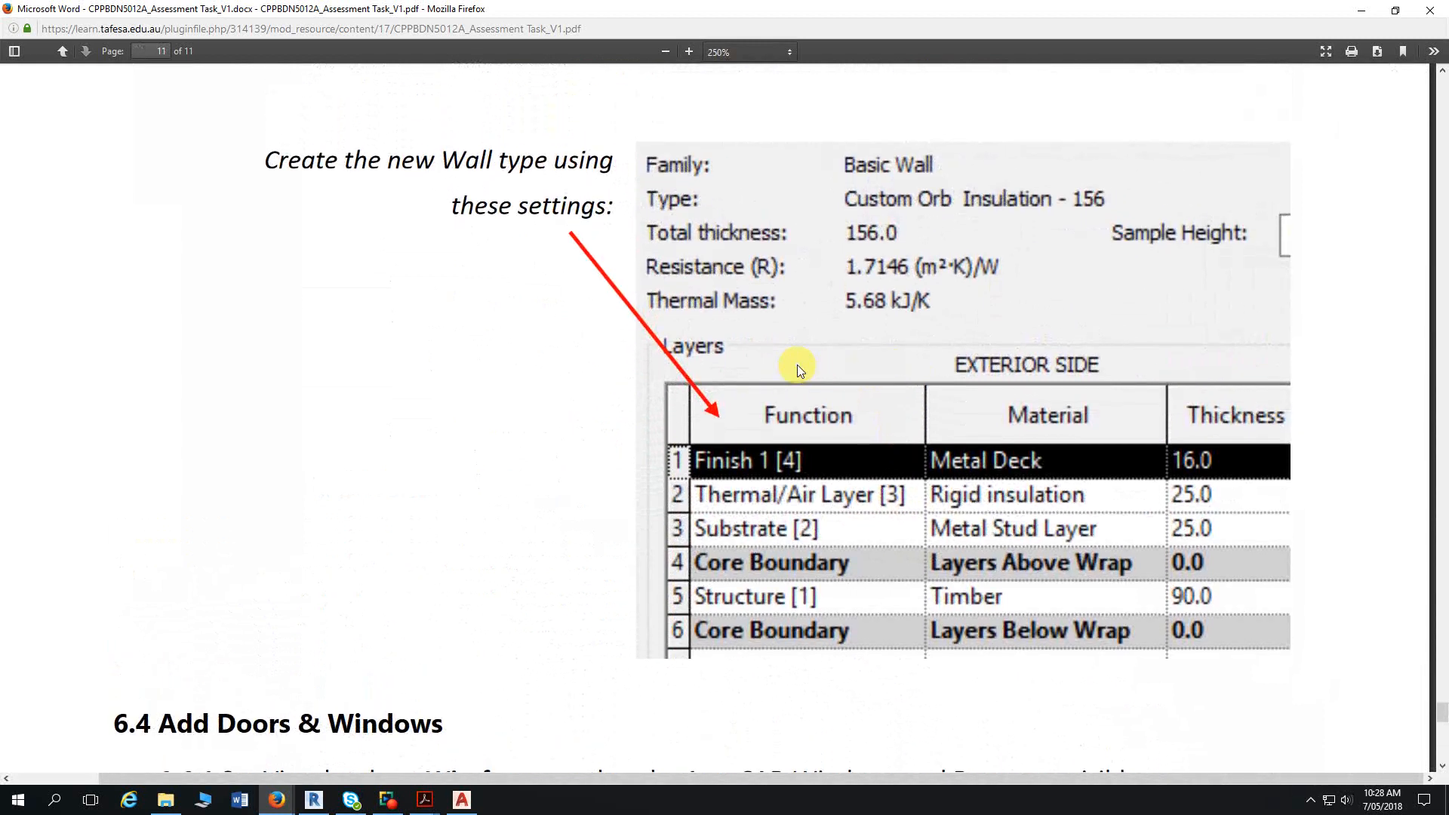
scroll(729, 384, down, 1)
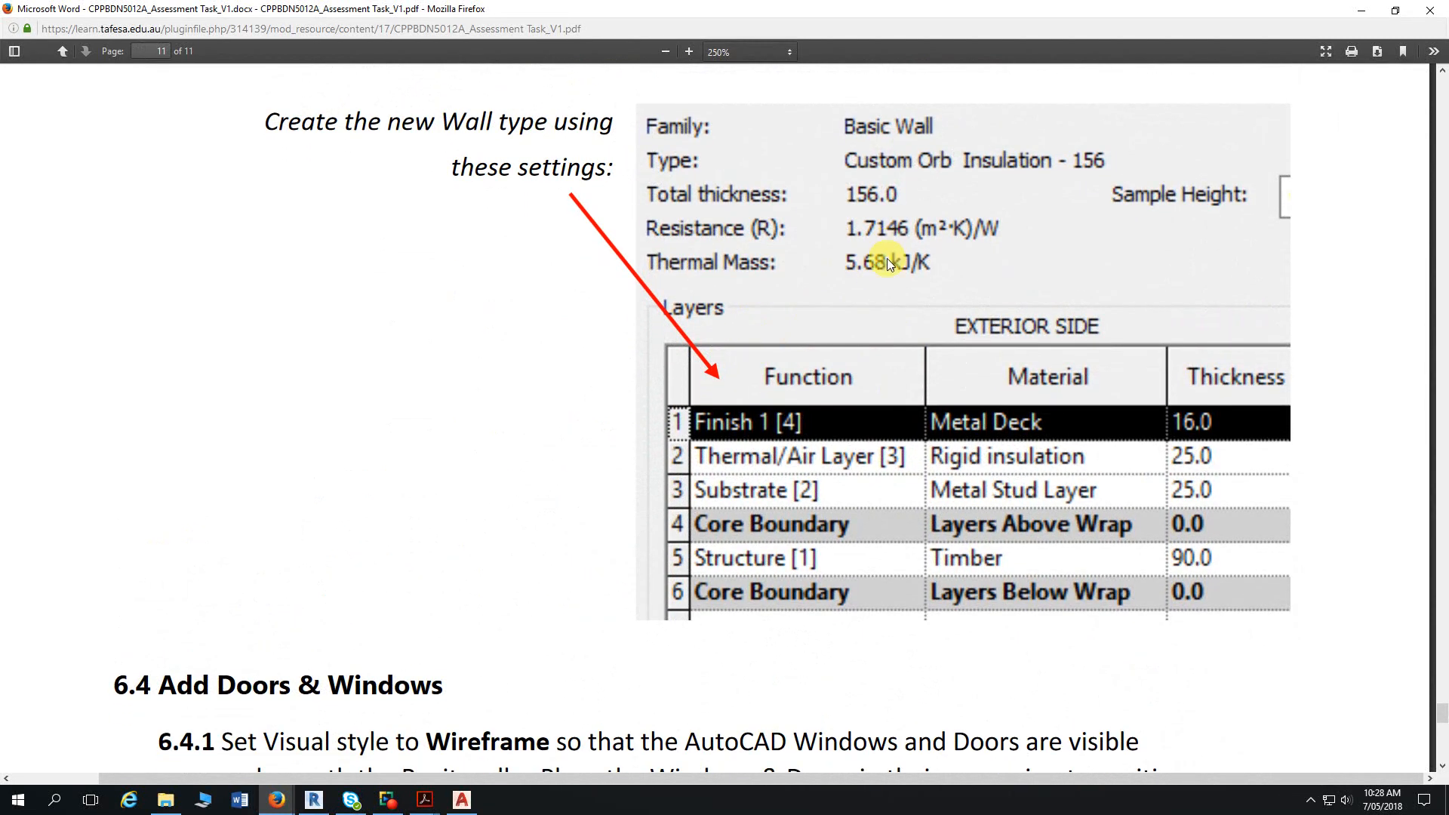
scroll(876, 255, down, 3)
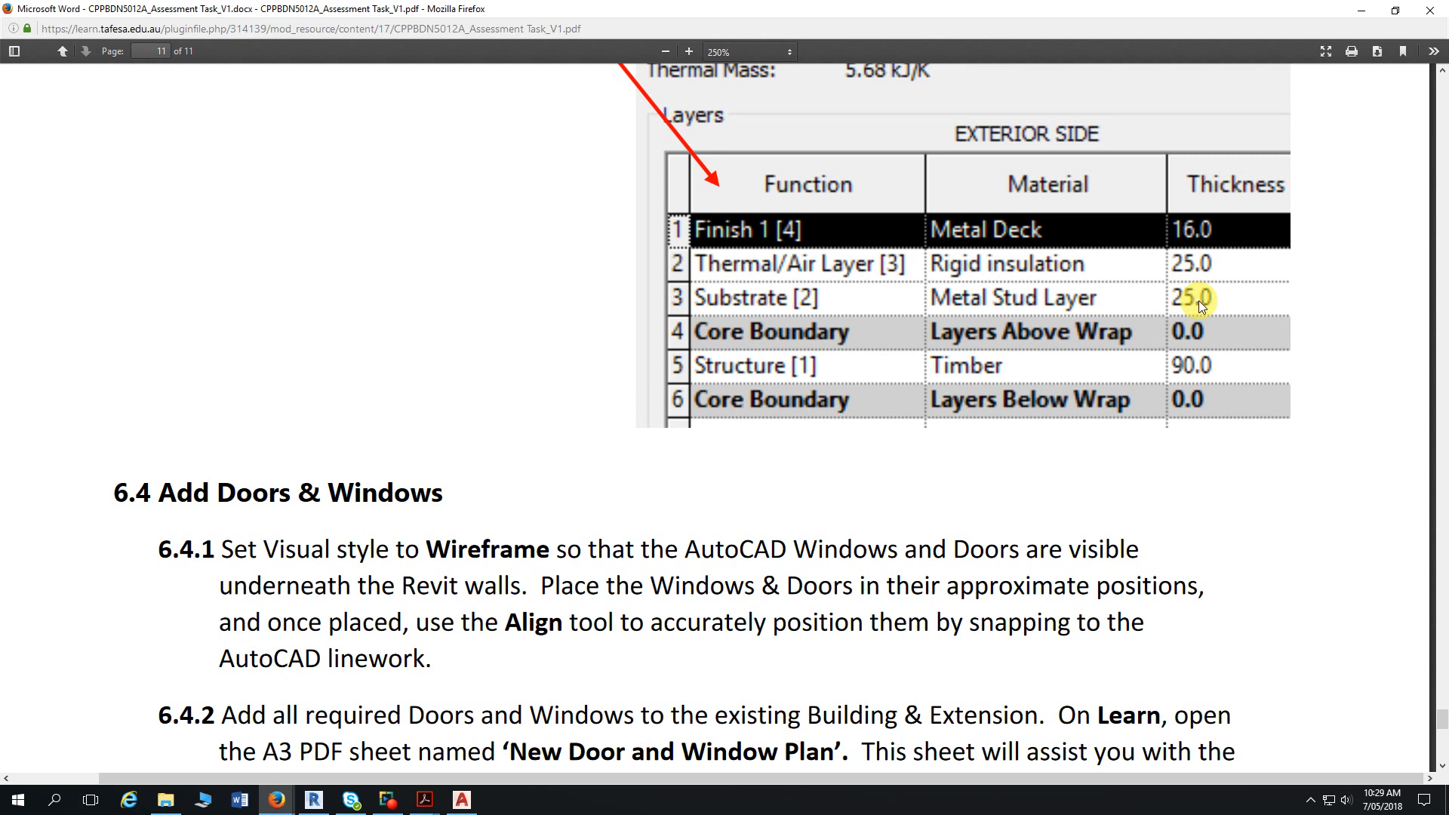
- Switch back to Revit and insert three new layers outside the exterior-side core boundary
key(alt+Tab)
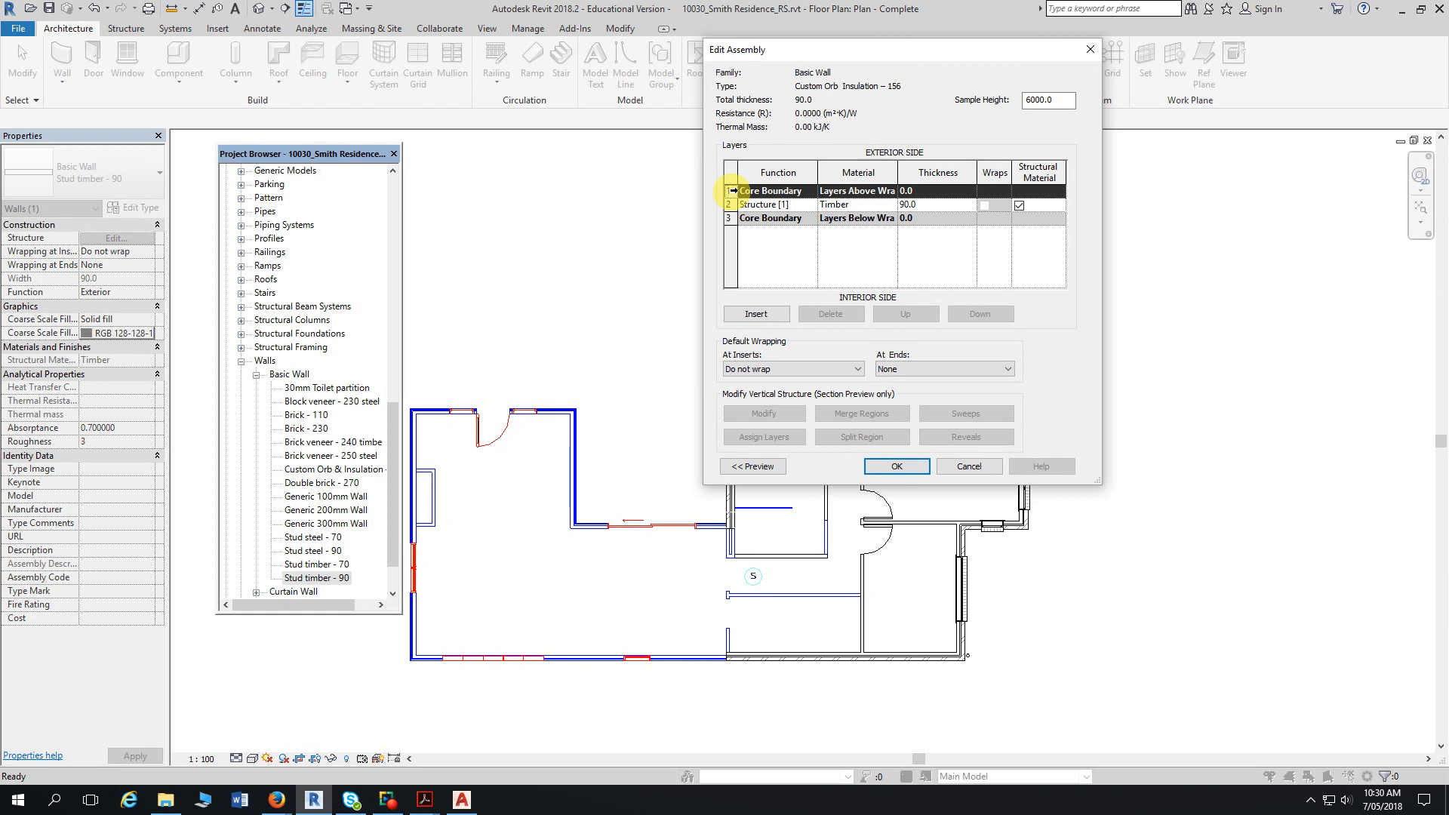
click(760, 316)
click(762, 317)
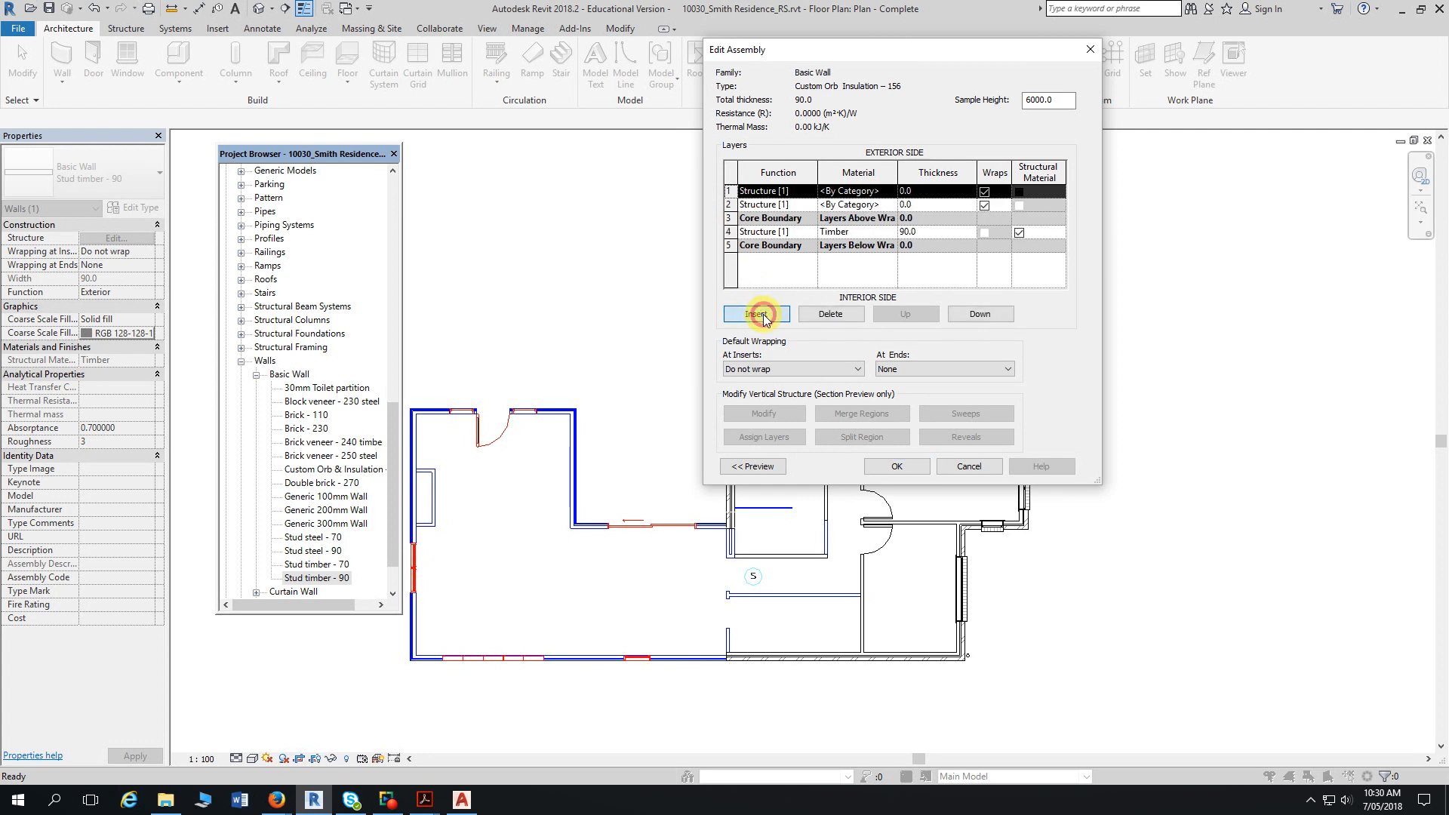
click(764, 317)
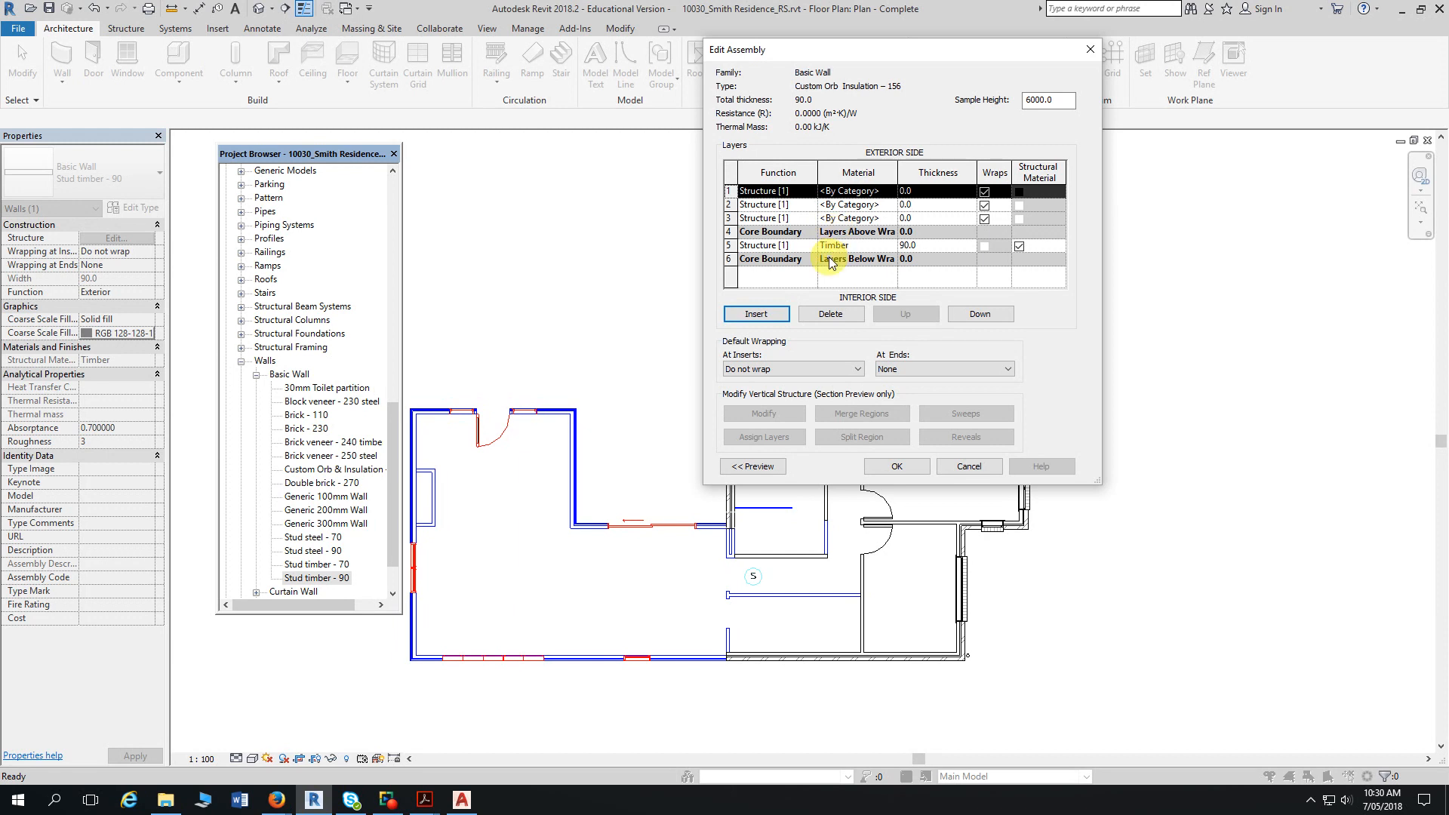
- Set the new layers' functions, from the exterior inward, to Finish 1 [4], Thermal/Air Layer [3] and Substrate [2]
click(812, 222)
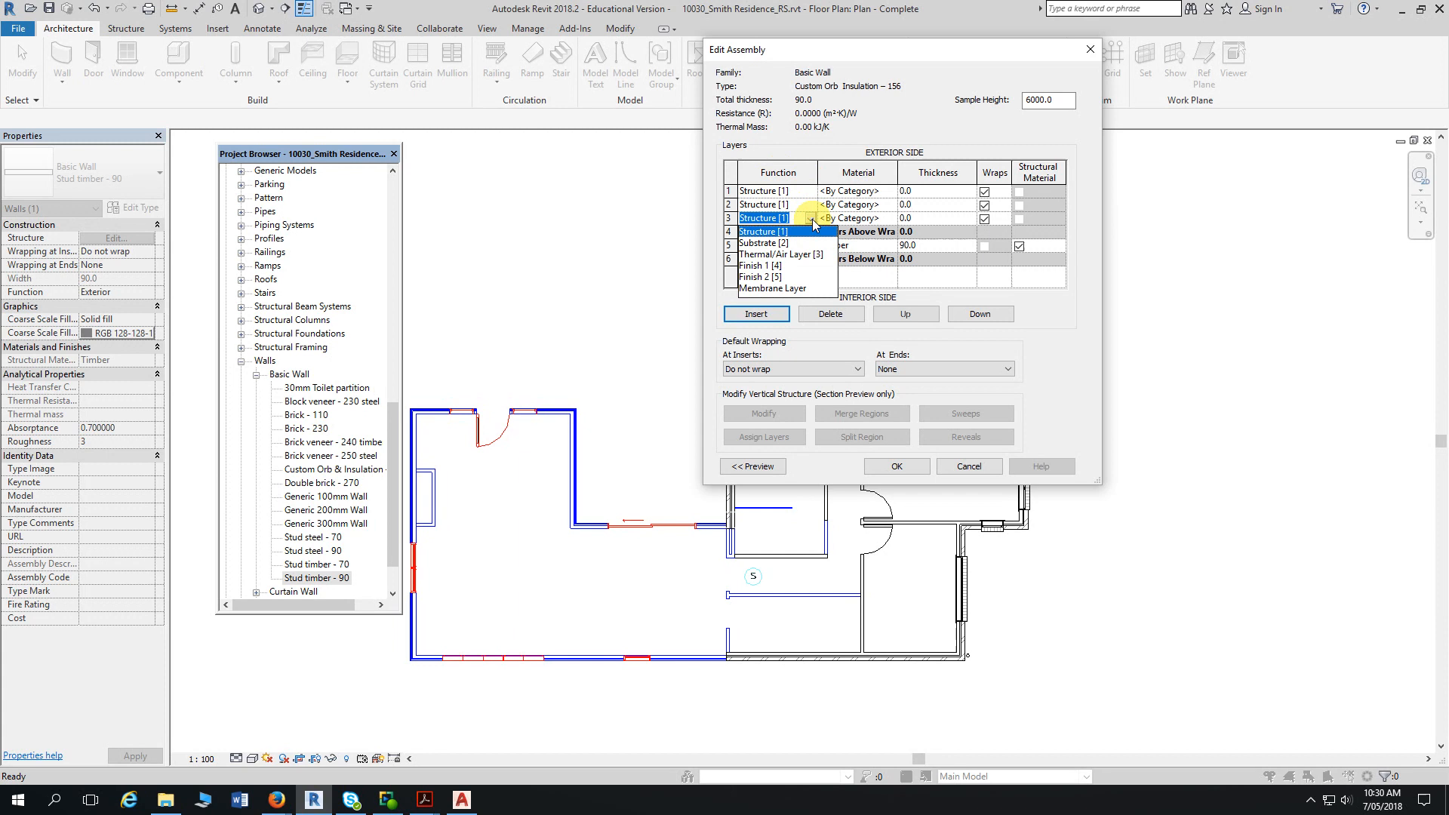
click(777, 243)
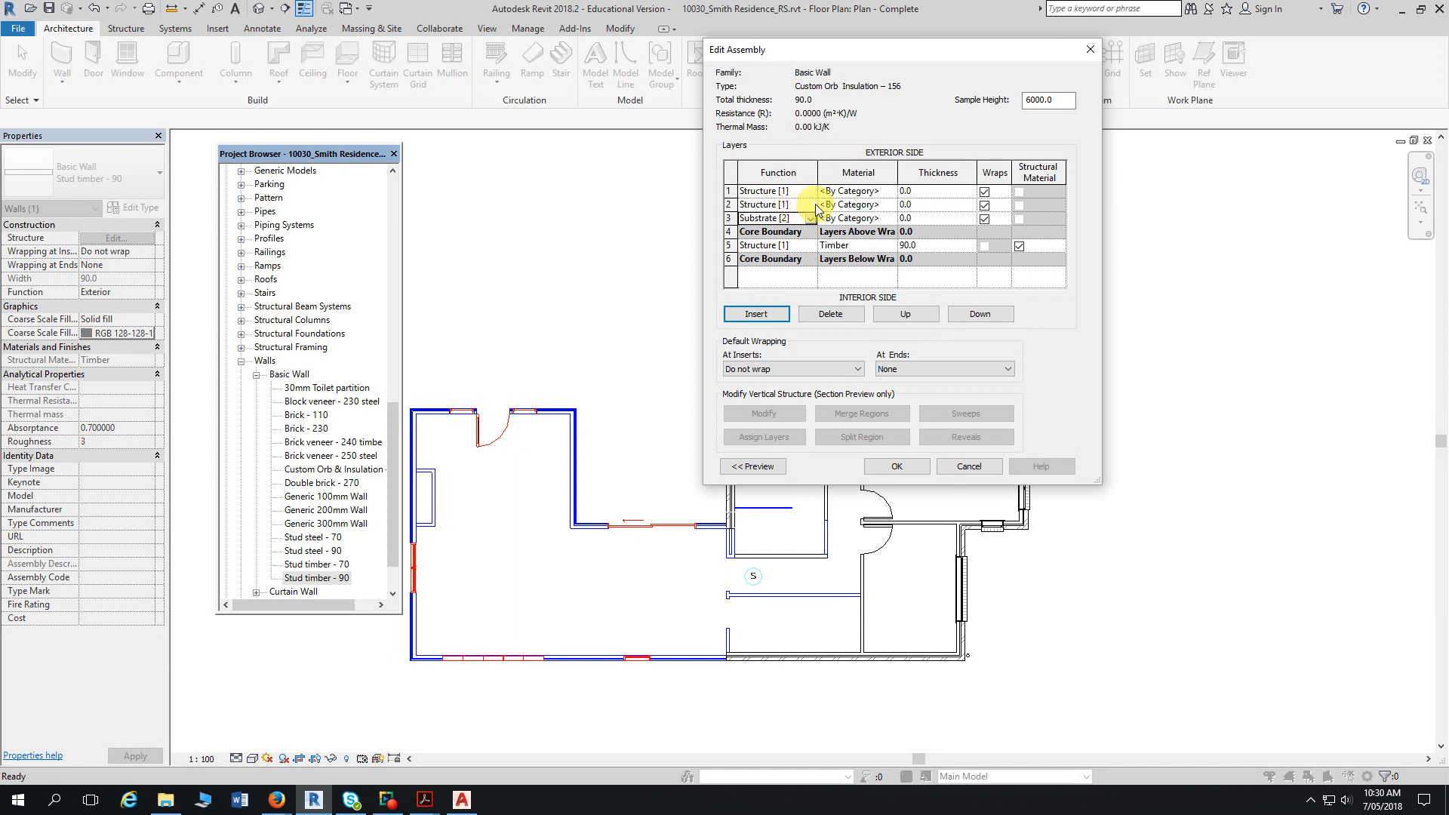
click(809, 204)
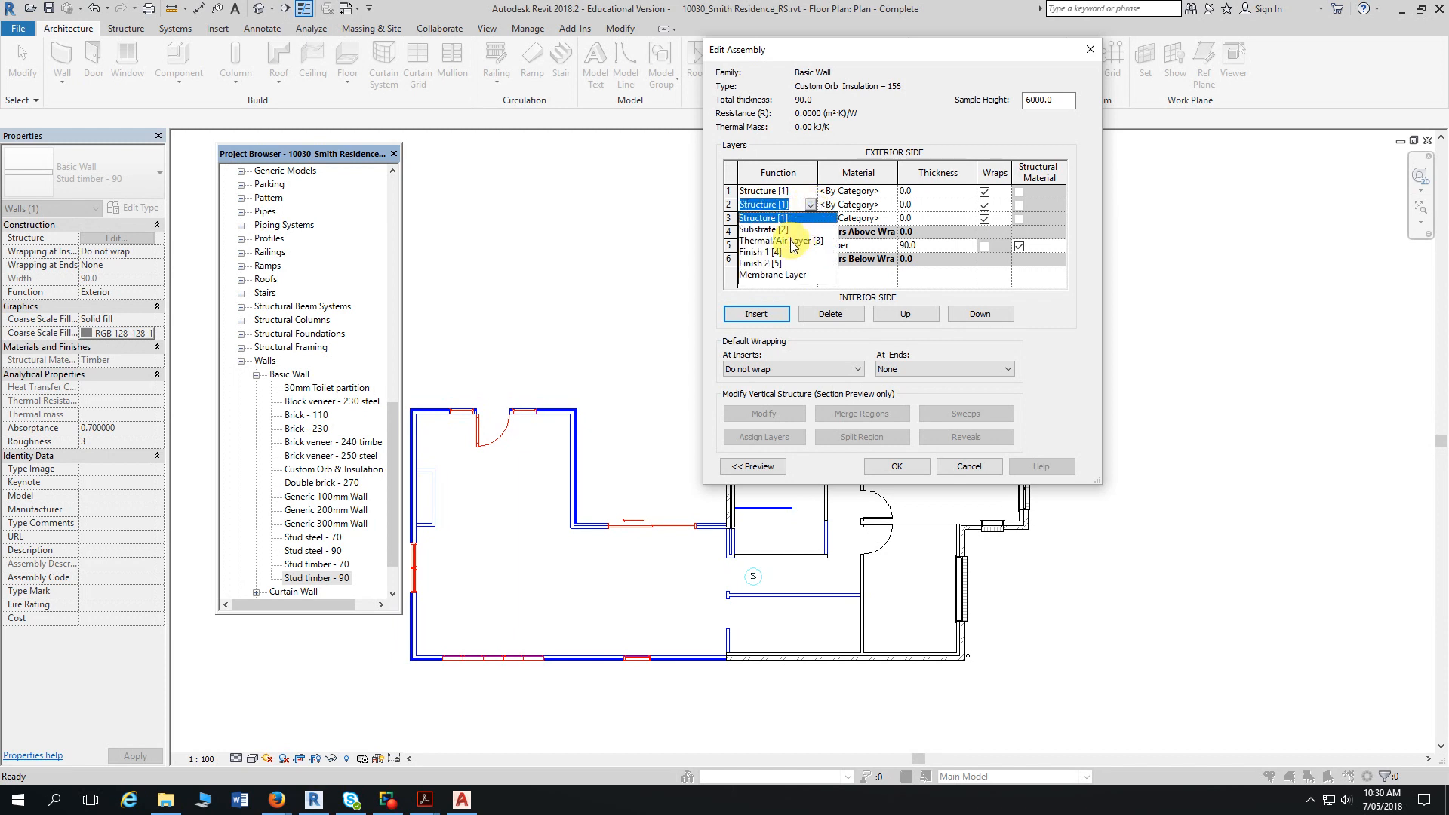
click(793, 241)
click(809, 191)
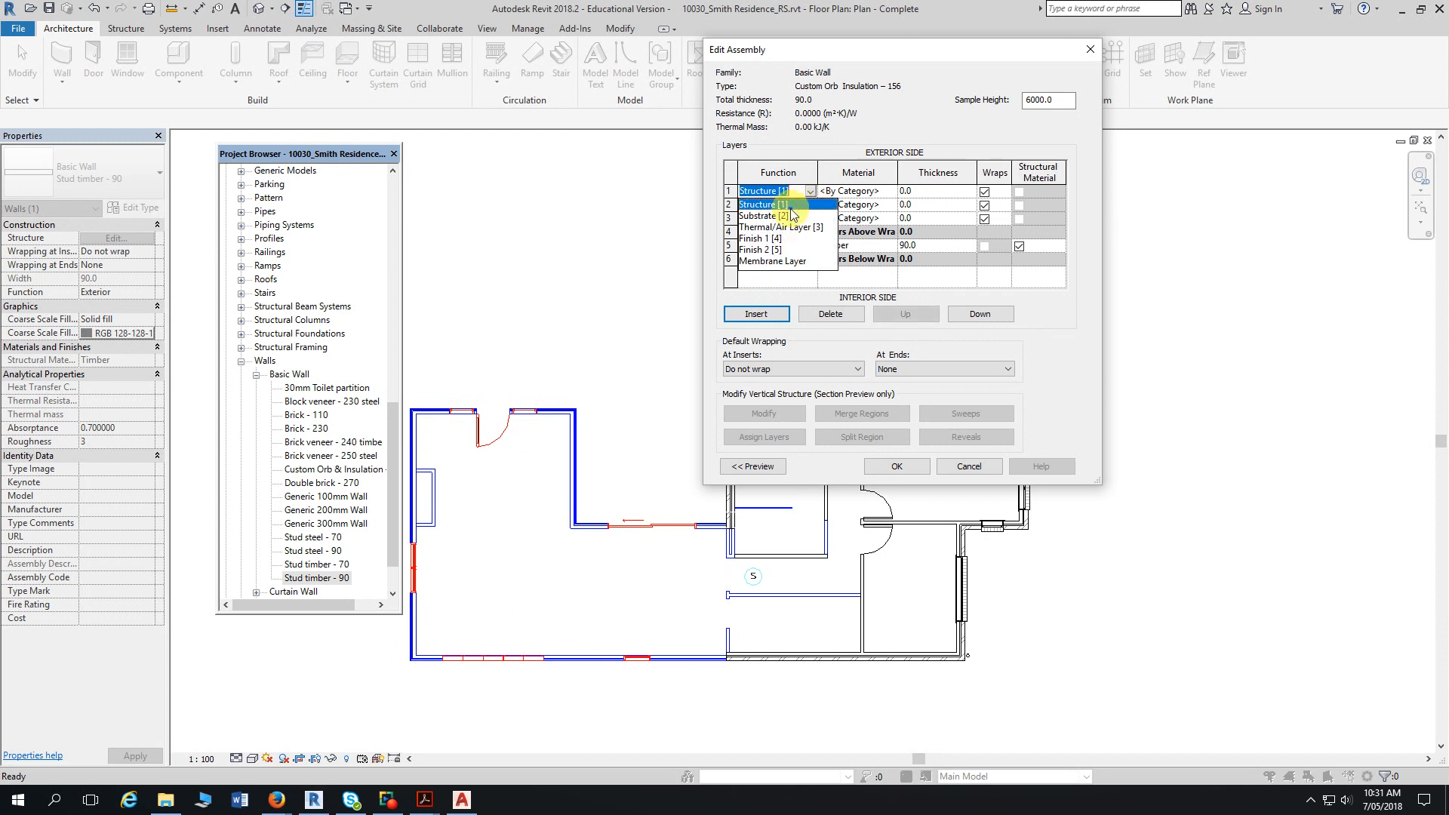
click(758, 238)
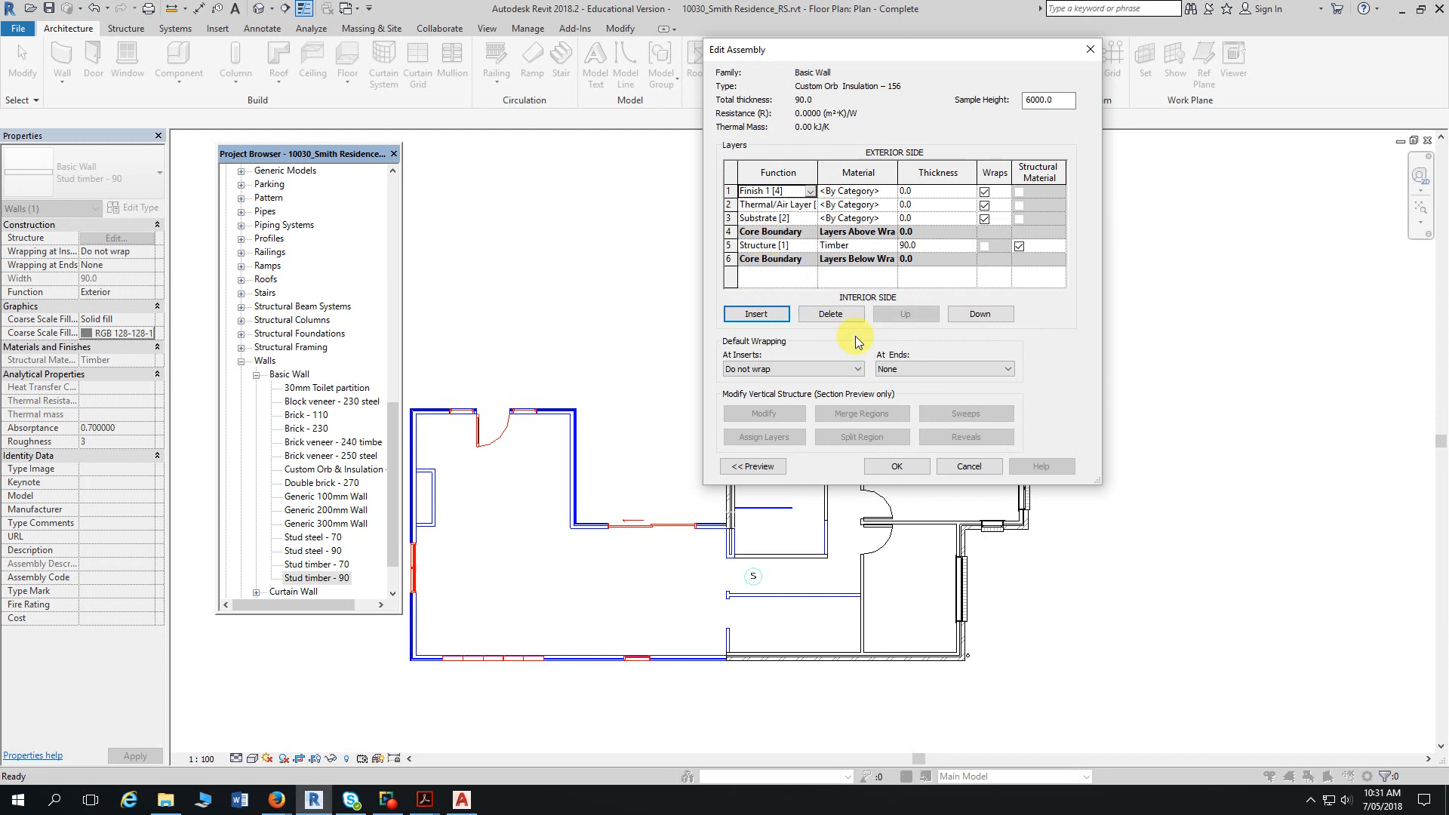
- Set the thickness of the Finish 1 layer to 16, the Thermal/Air Layer to 25 and the Substrate layer to 25
click(936, 192)
drag(920, 193, 876, 195)
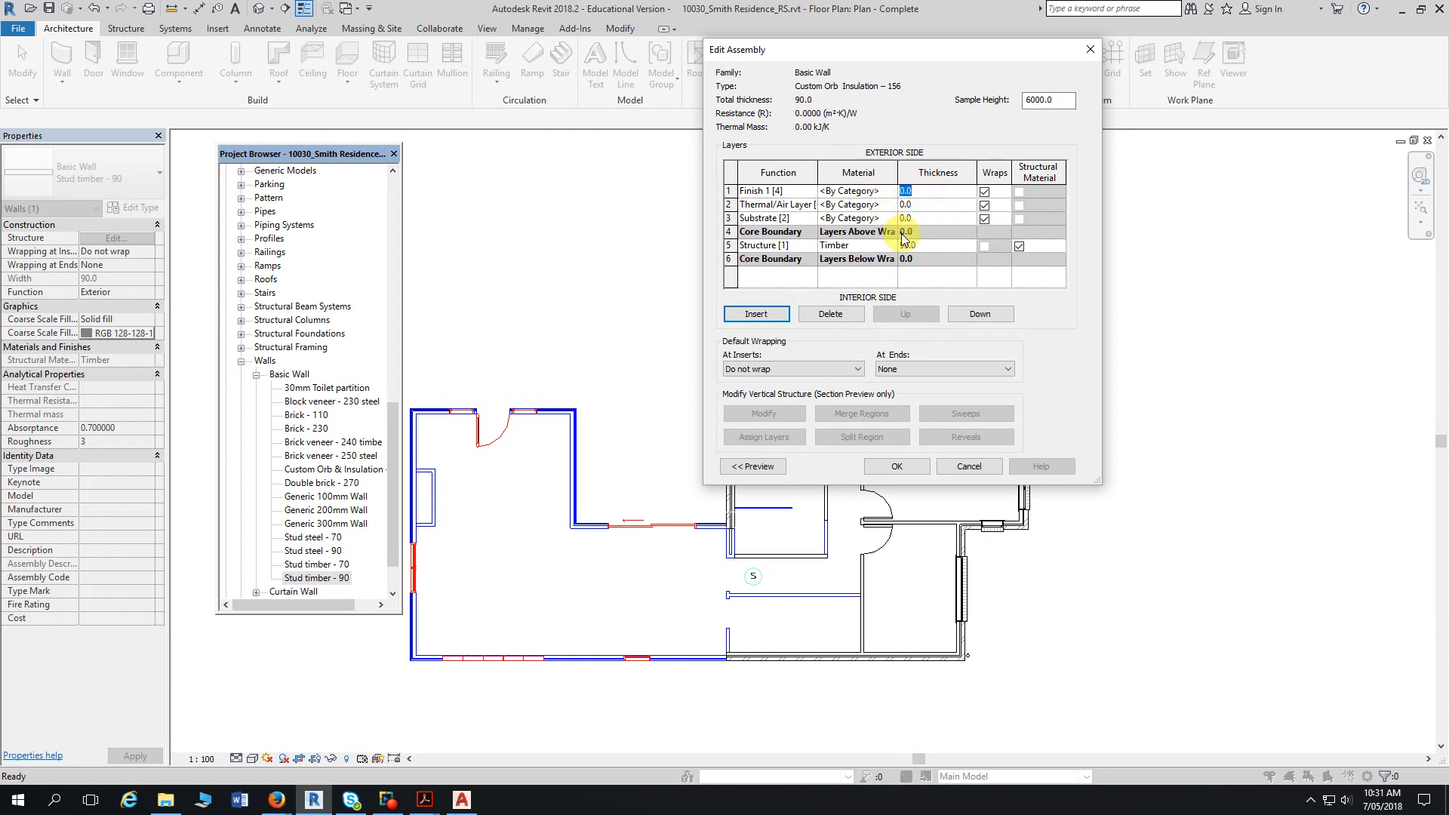
text(16)
click(926, 203)
drag(946, 206, 904, 170)
text(25)
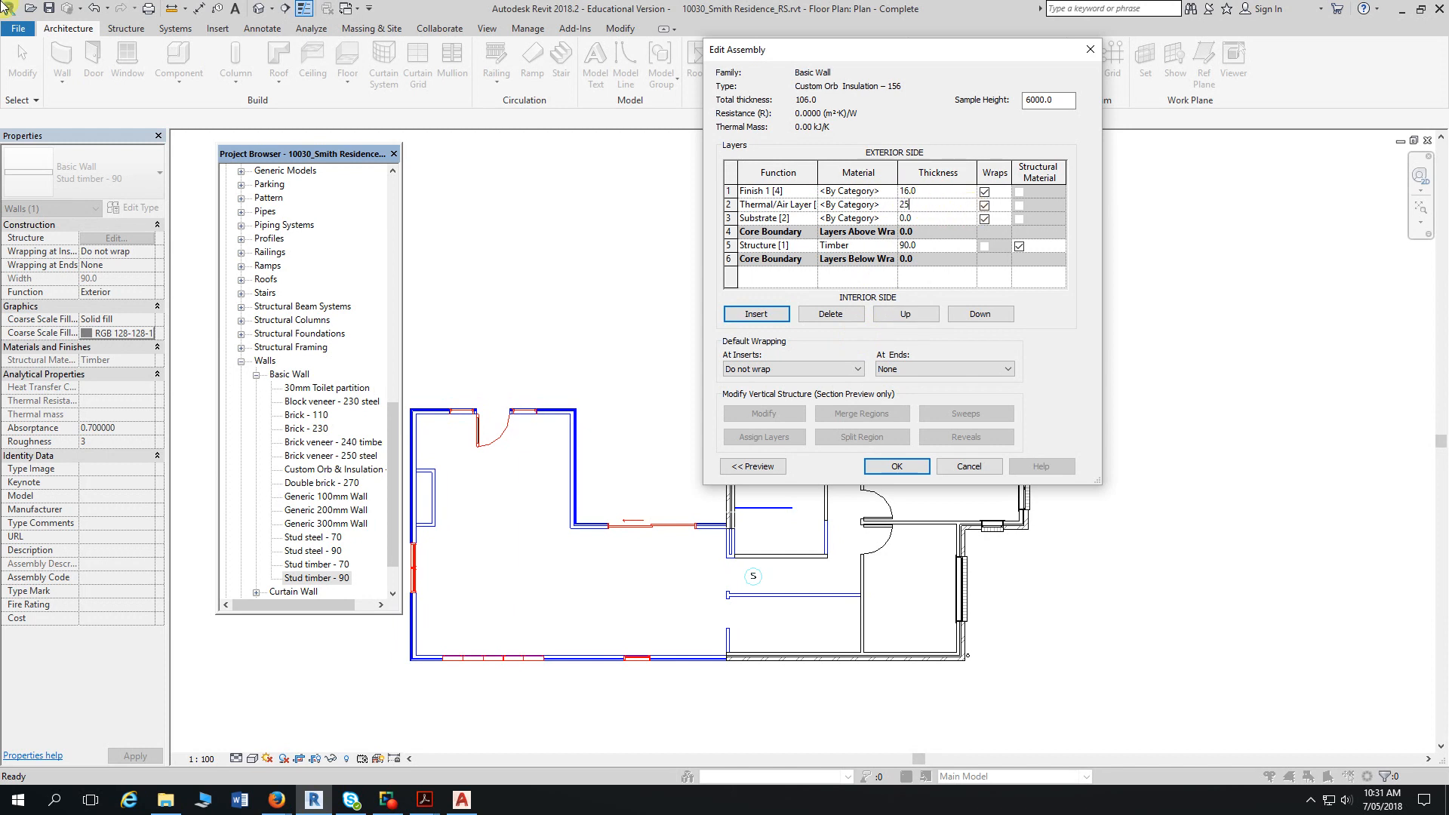
click(914, 220)
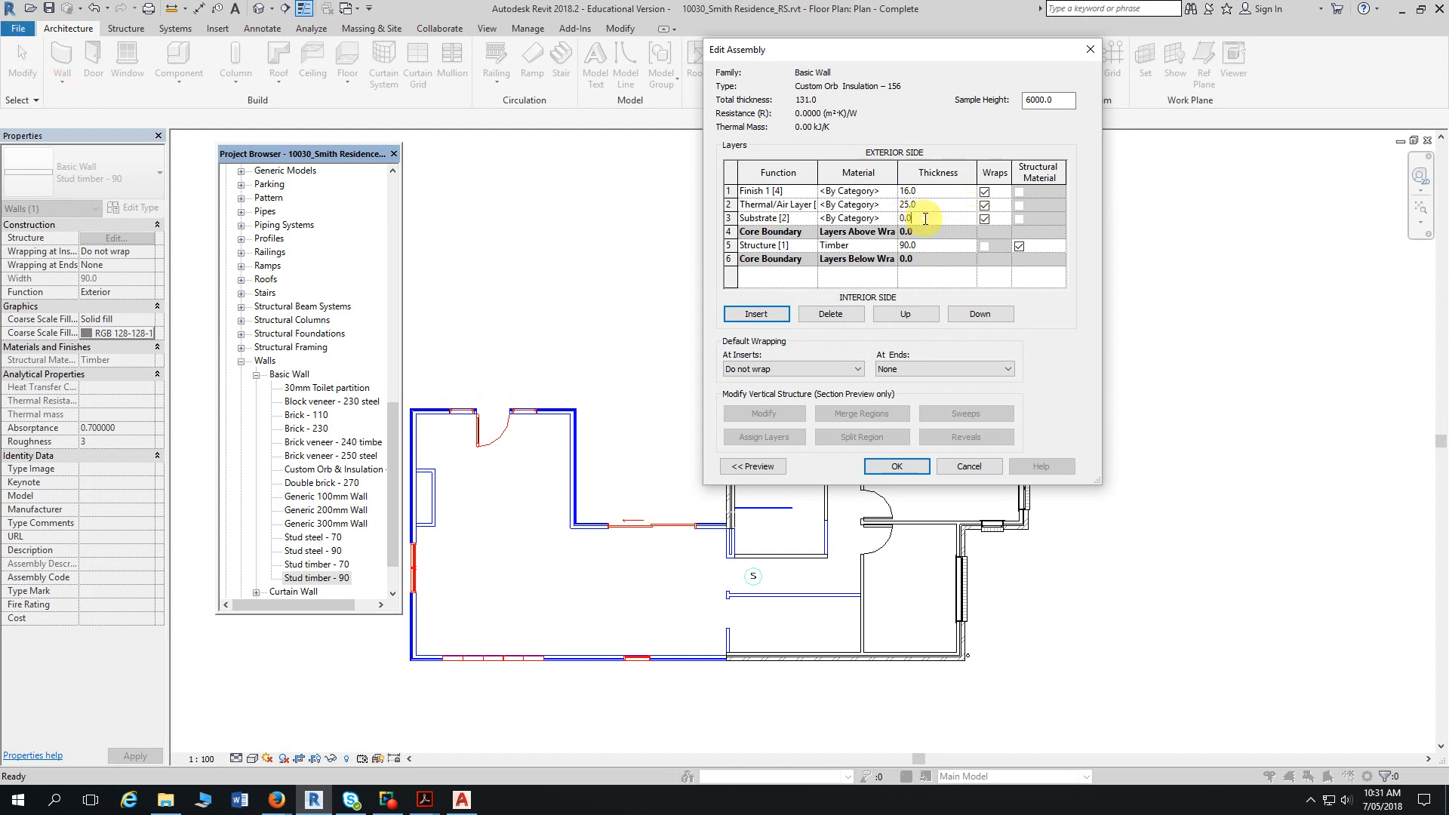
drag(926, 219, 883, 228)
text(25)
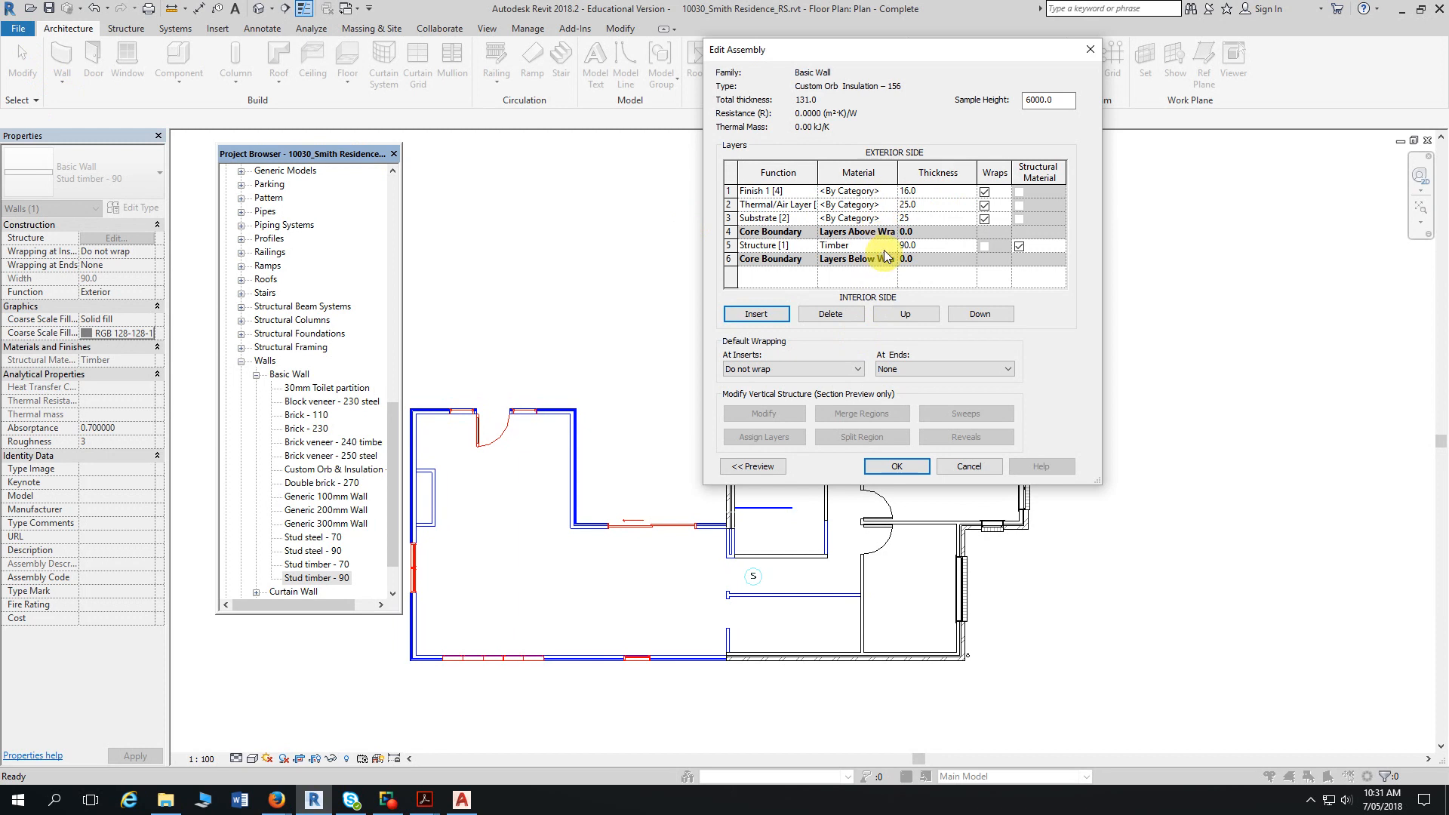
- Find the Metal Deck material and assign it to the Finish 1 [4] layer
click(894, 190)
click(892, 190)
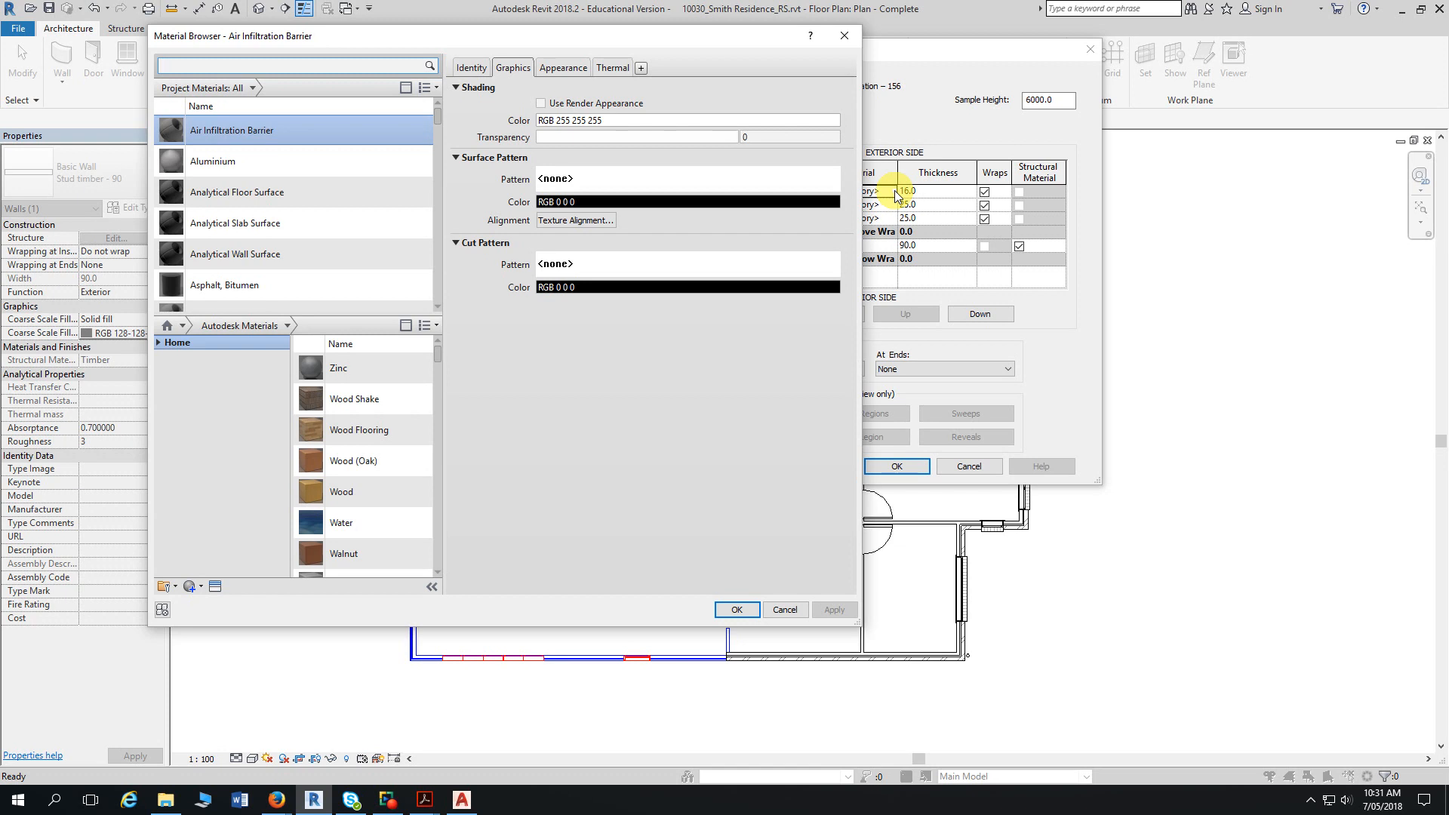
click(209, 66)
drag(317, 36, 593, 108)
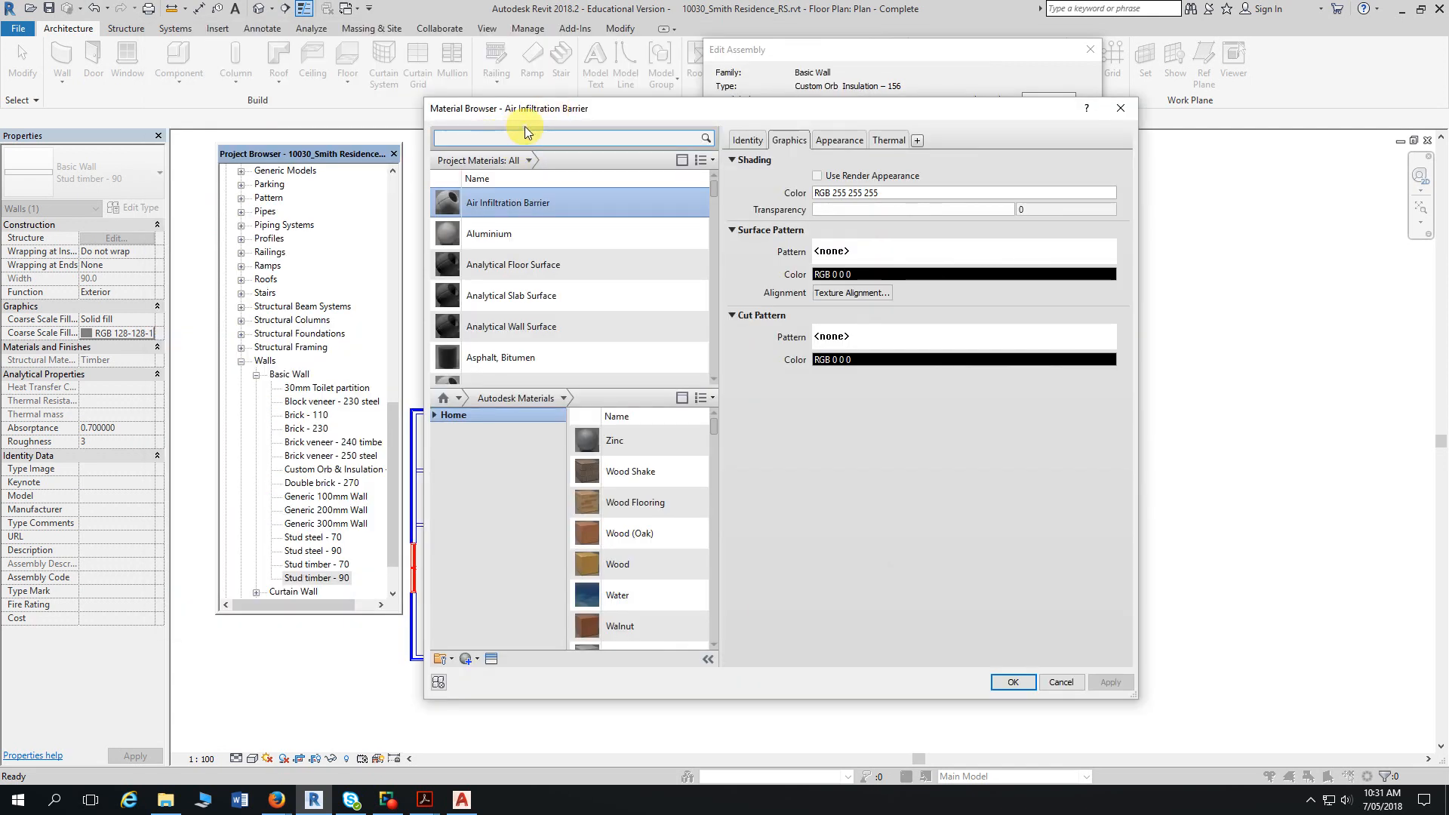
text(metal )
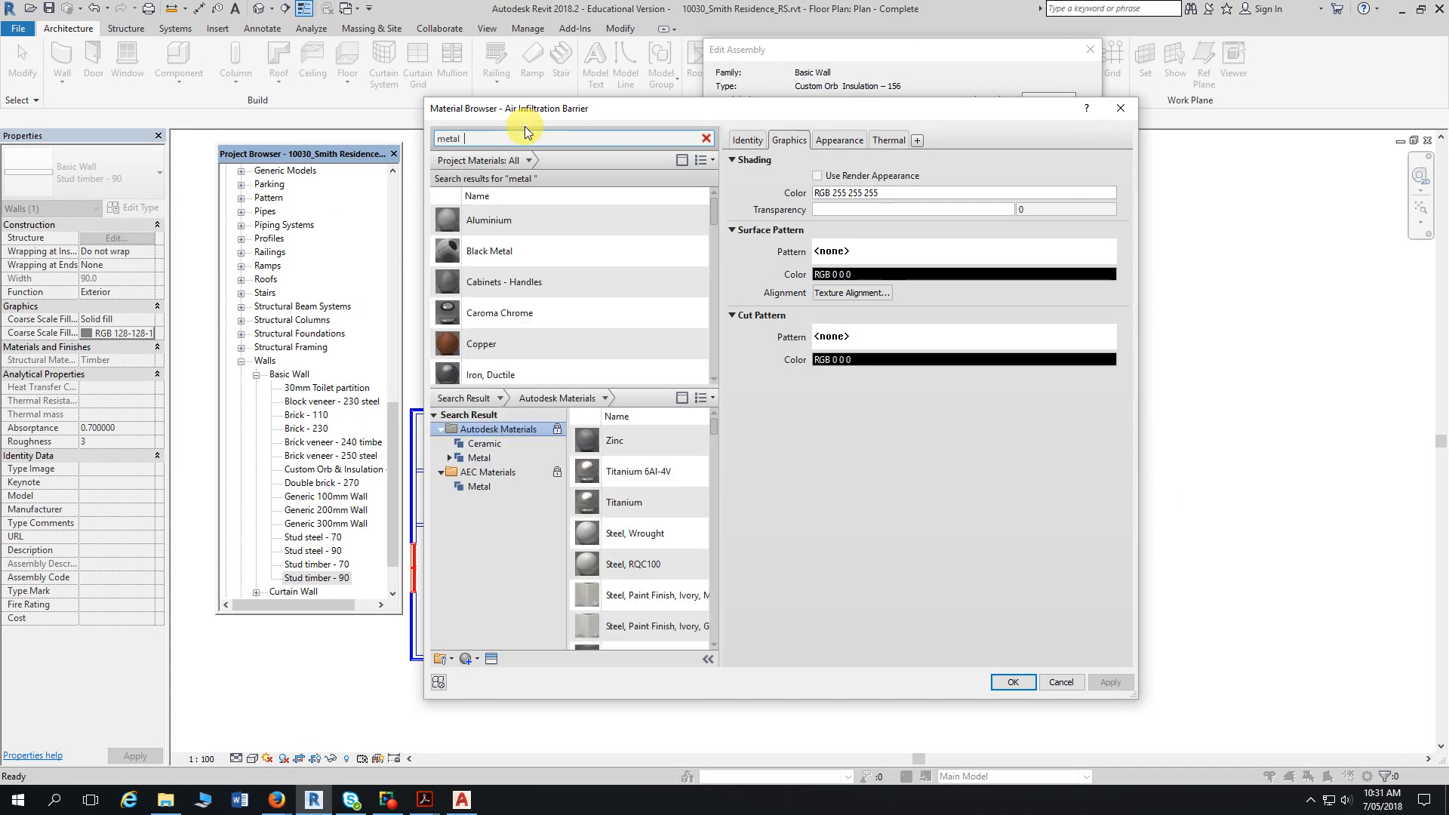
text( deck)
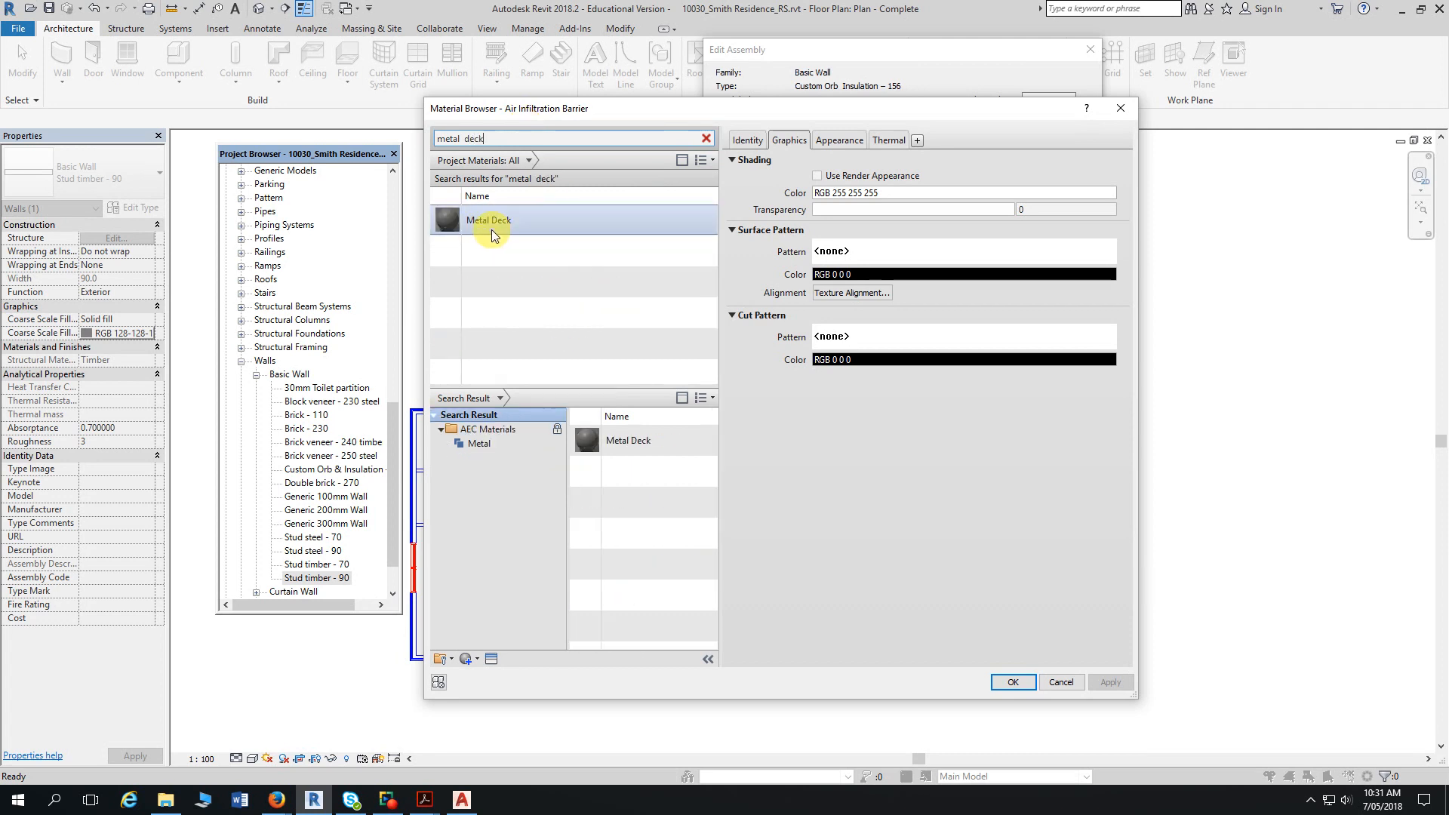
click(533, 225)
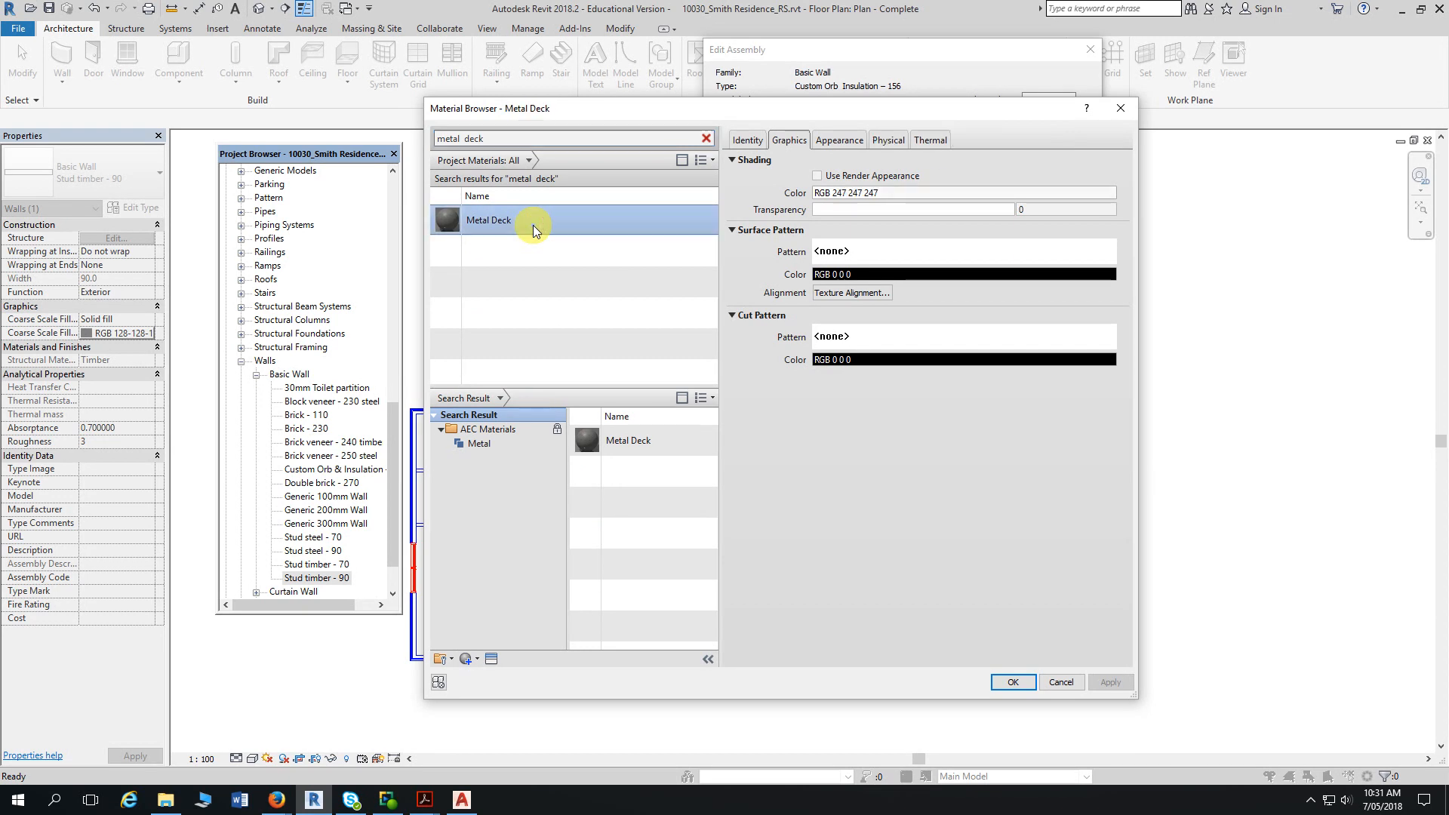
click(1013, 682)
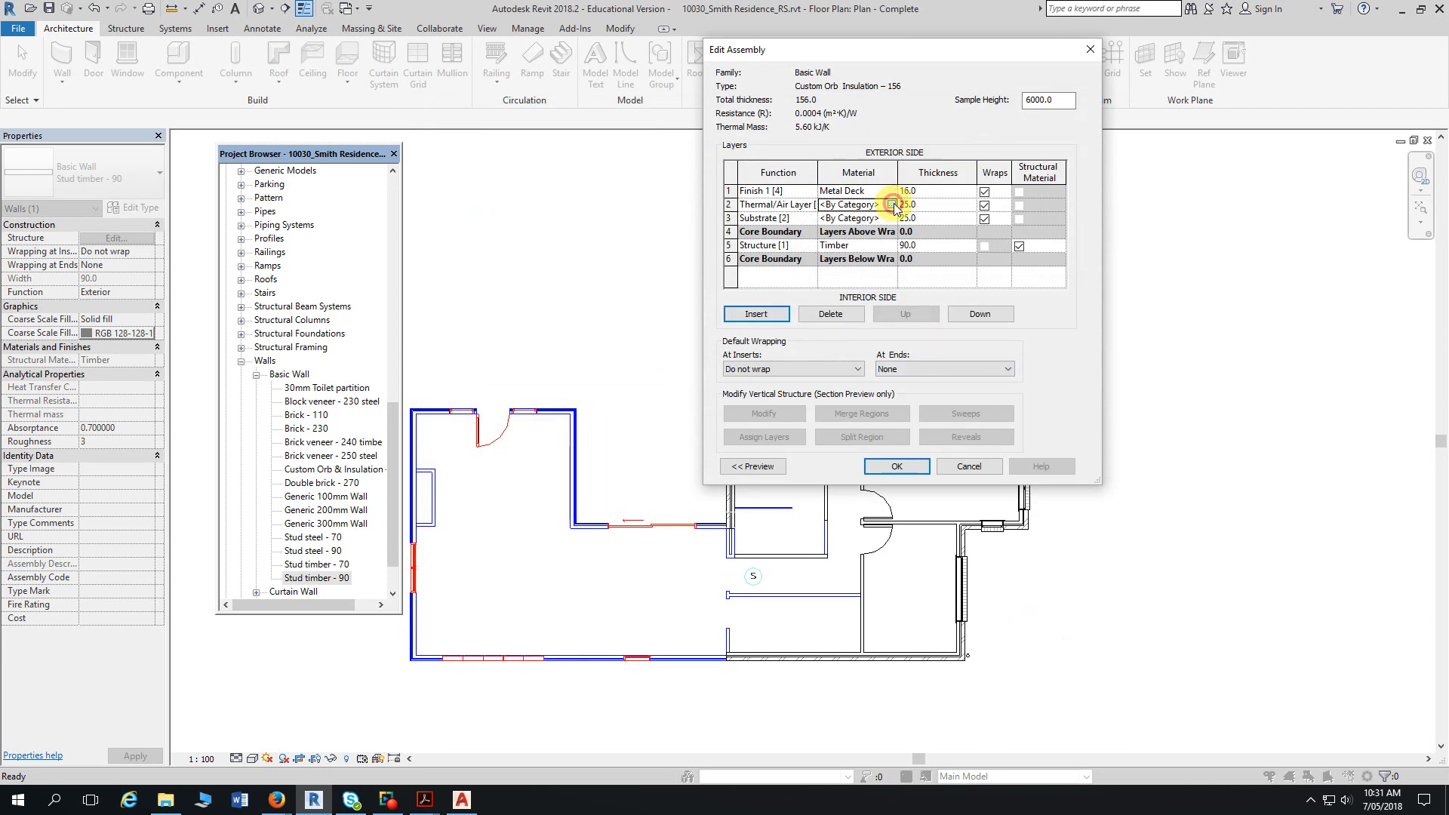
- Find the Rigid insulation material and assign it to the Thermal/Air Layer [3]
click(893, 192)
click(482, 138)
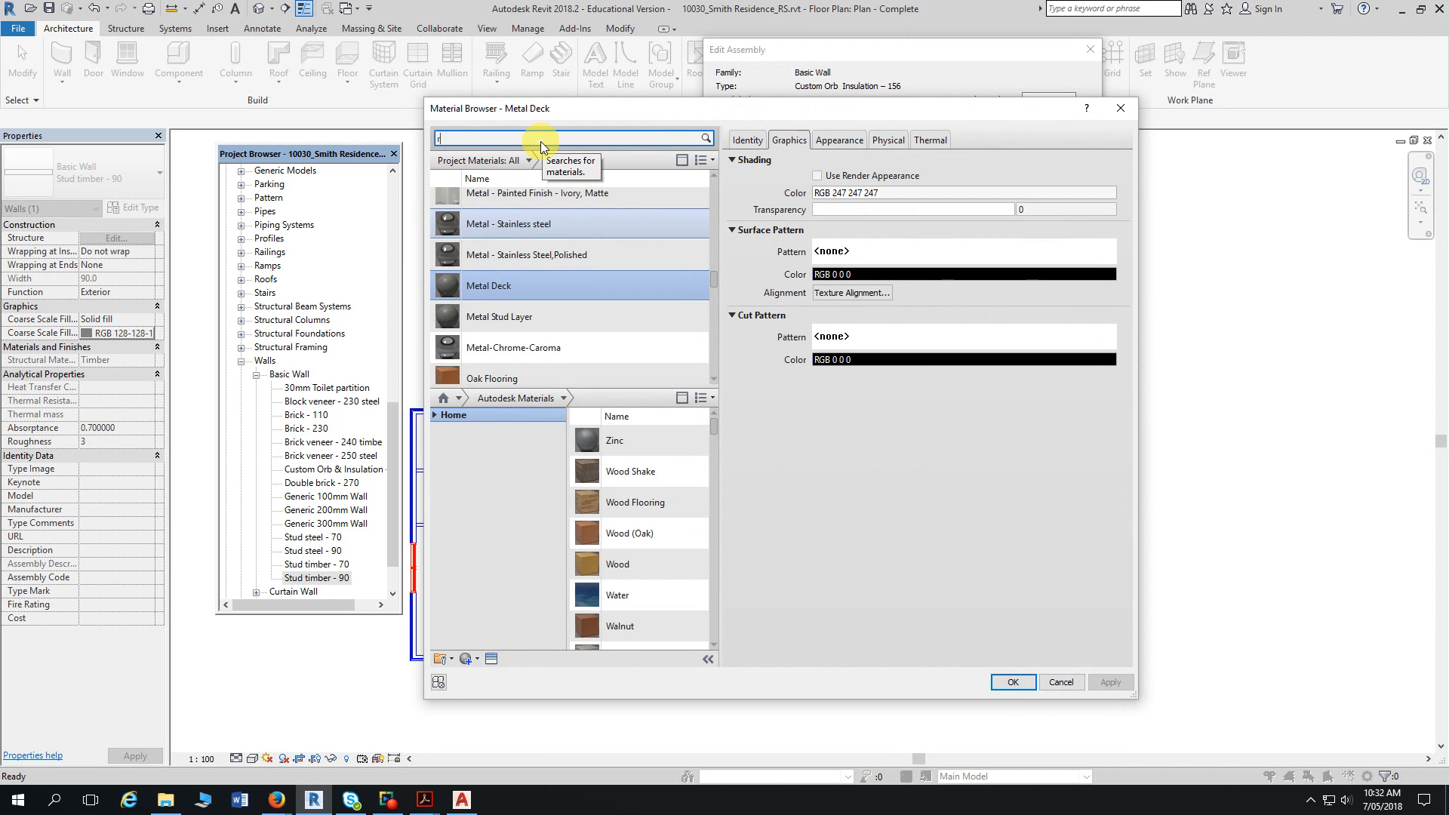
text(rigid)
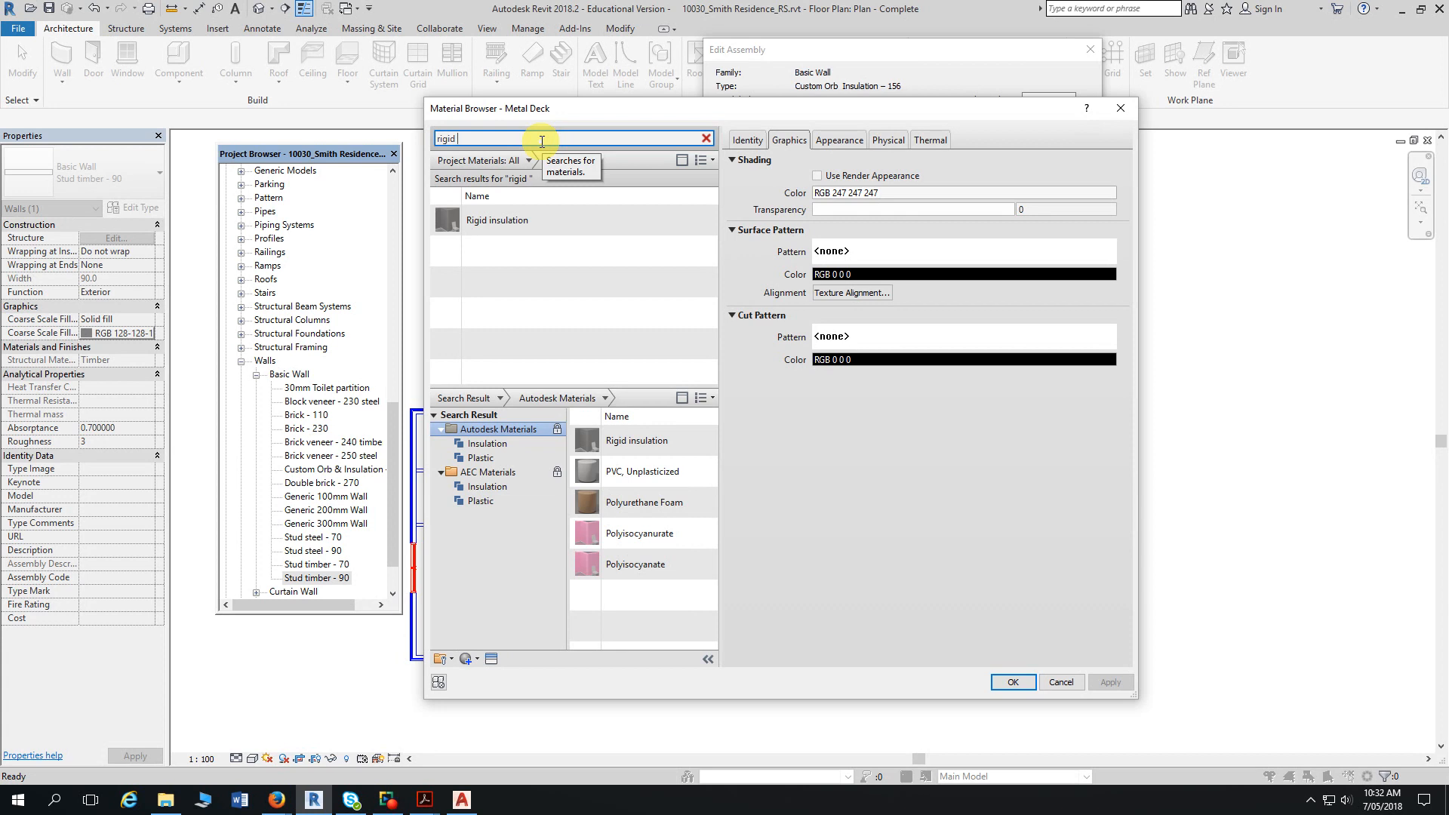
click(563, 222)
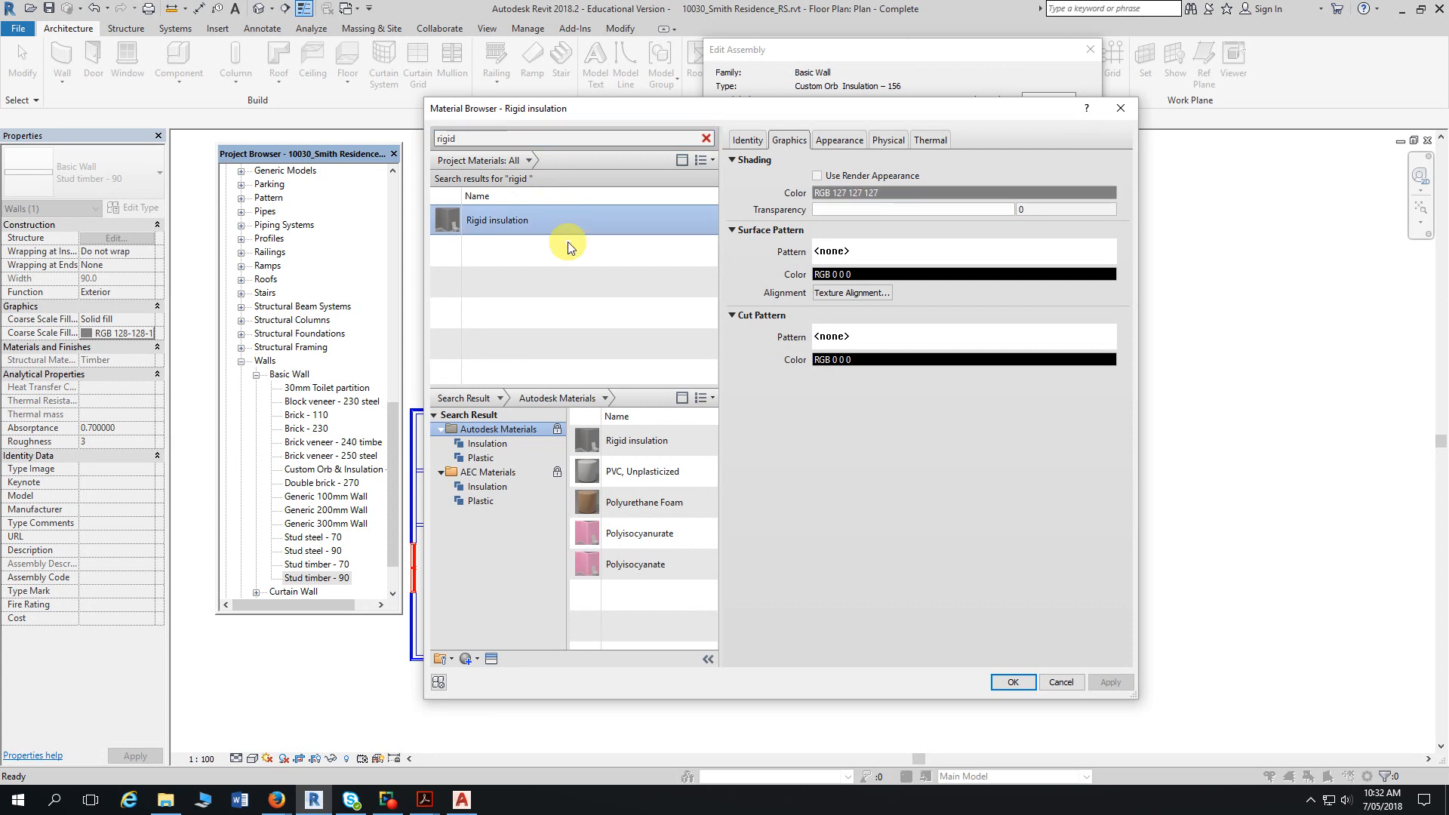
click(1012, 682)
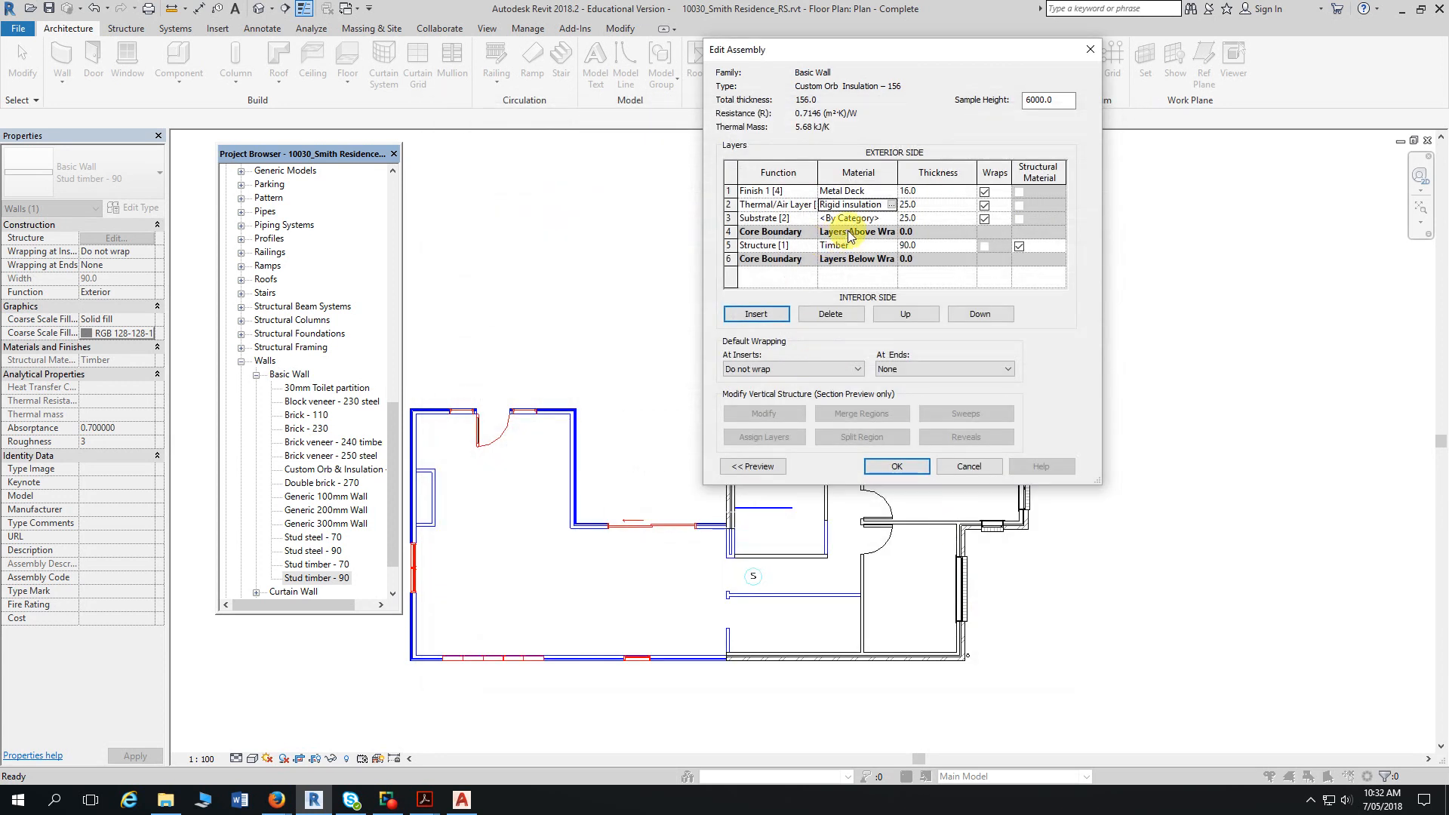
- Find the Metal Stud Layer material and assign it to the Substrate [2] layer
click(891, 205)
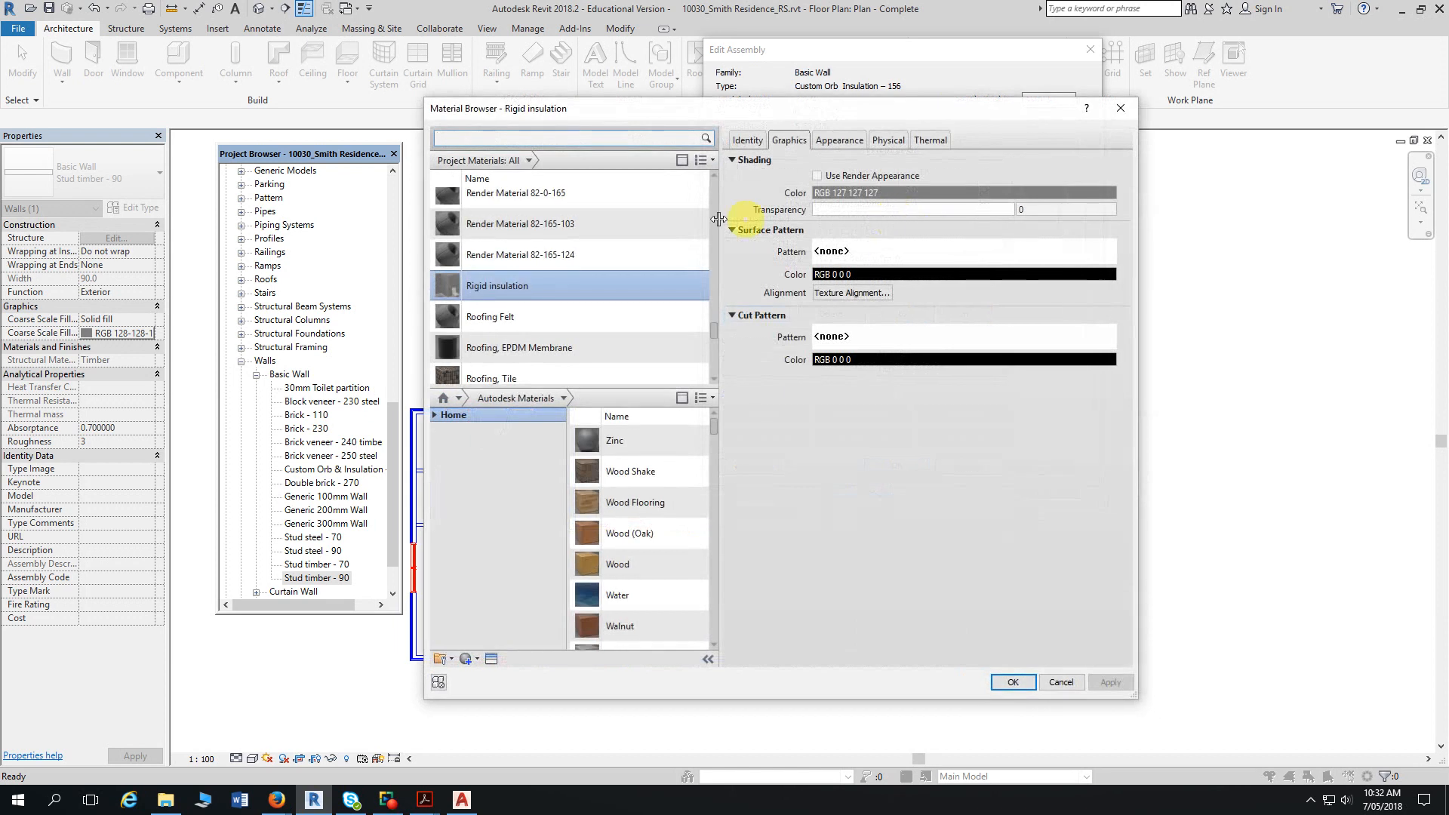
click(500, 134)
text(sub)
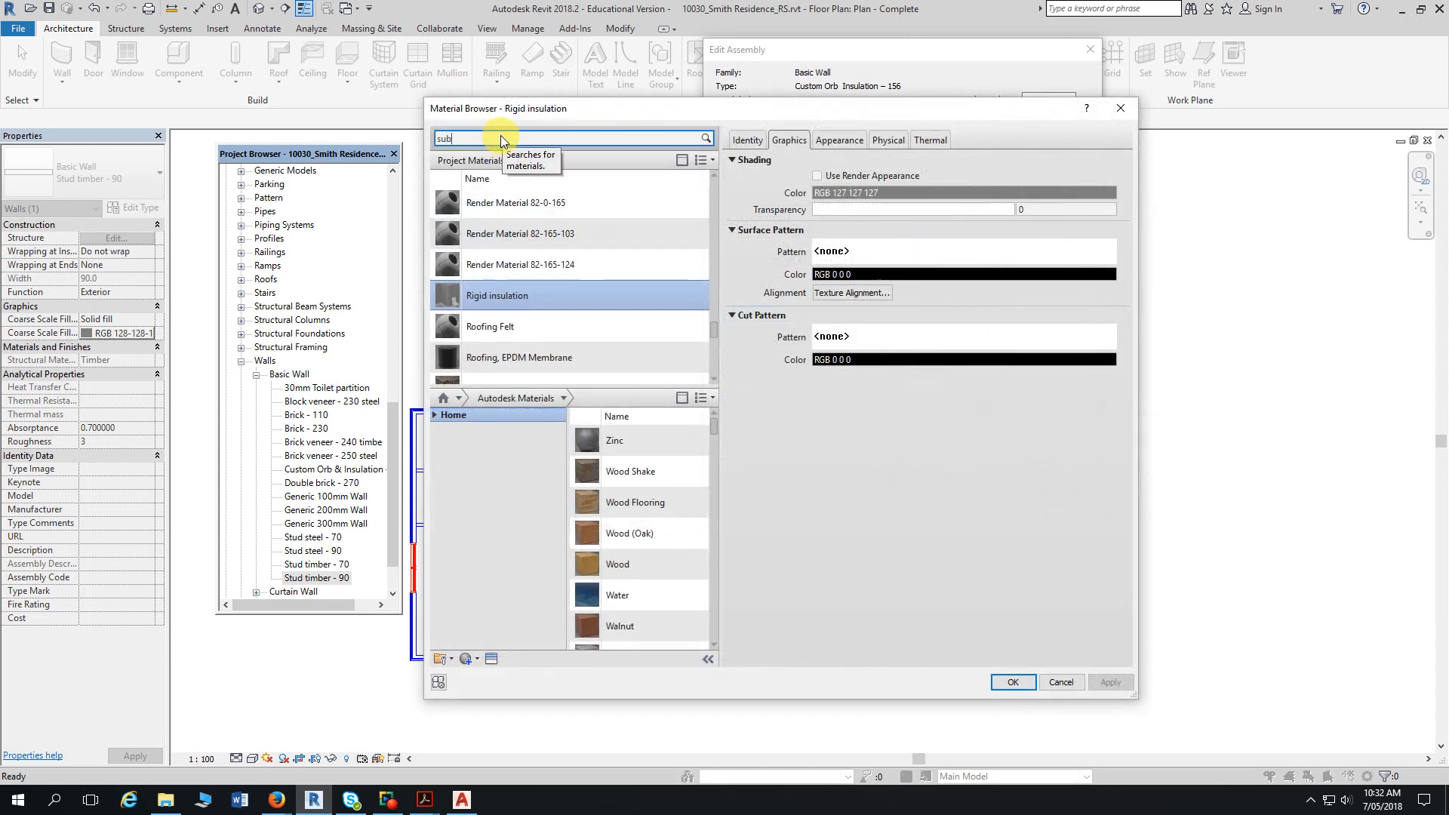
text(strat)
key(BackSpace)
key(BackSpace)
key(BackSpace)
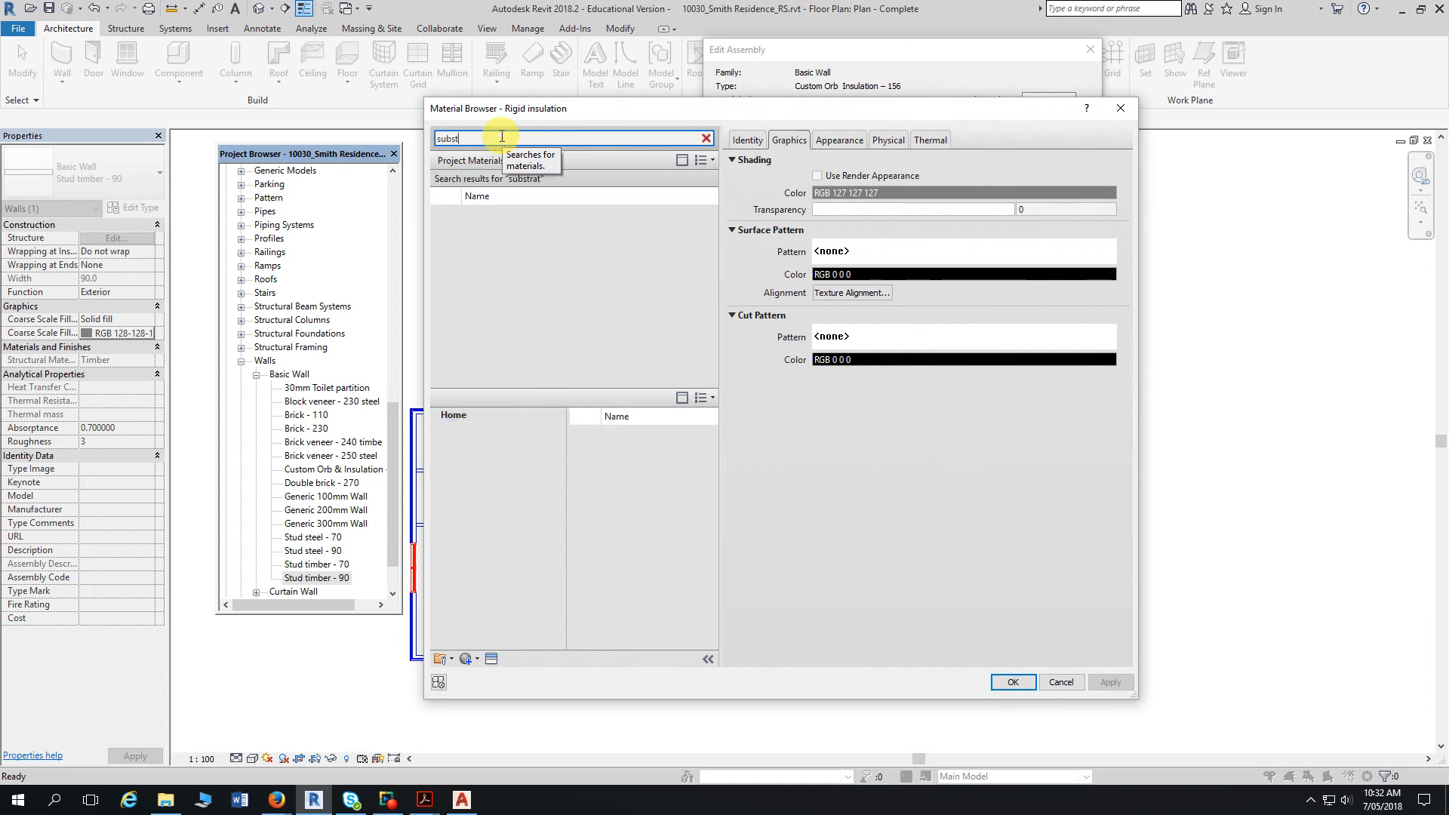
key(BackSpace)
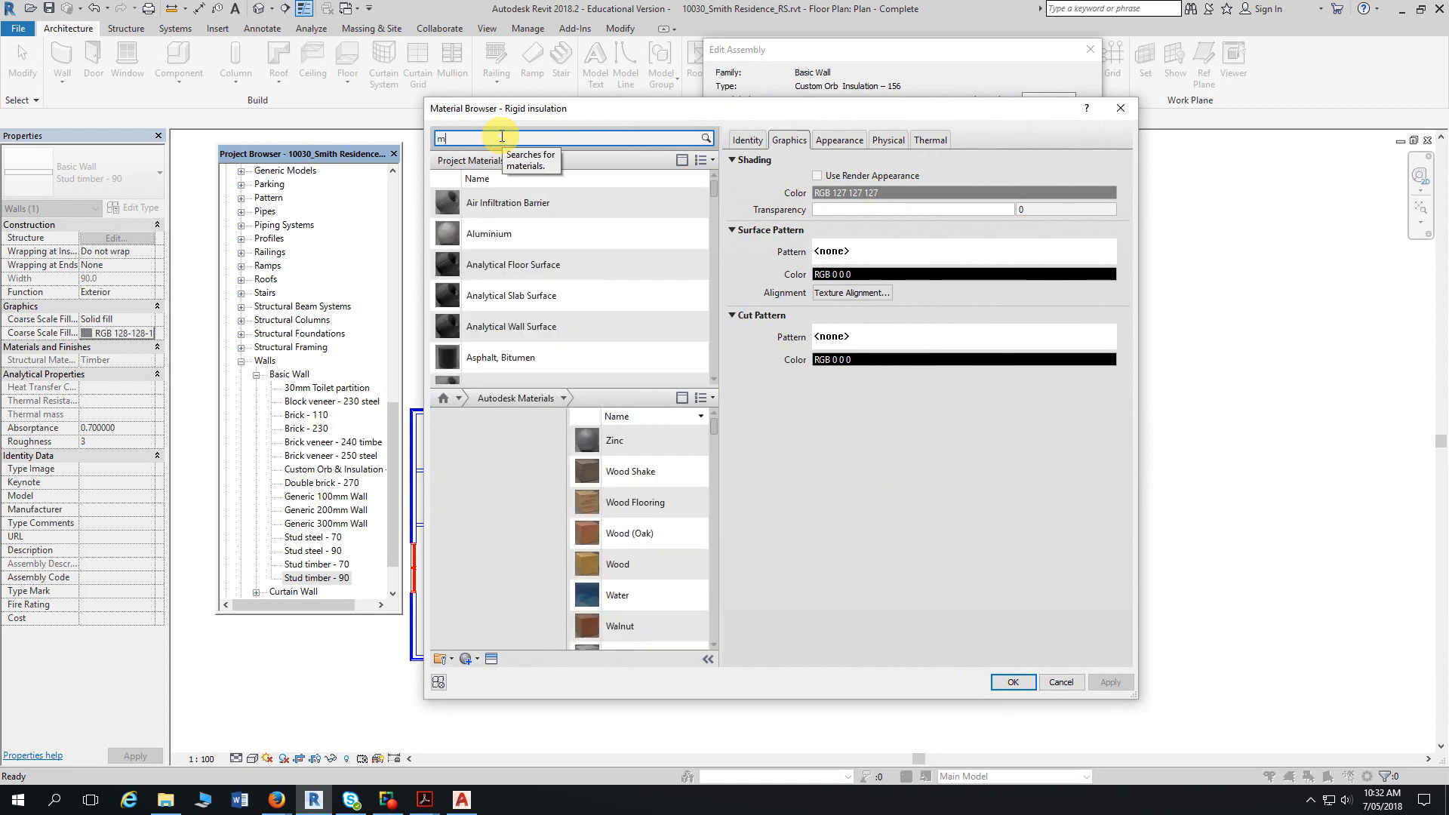
text(metal stud)
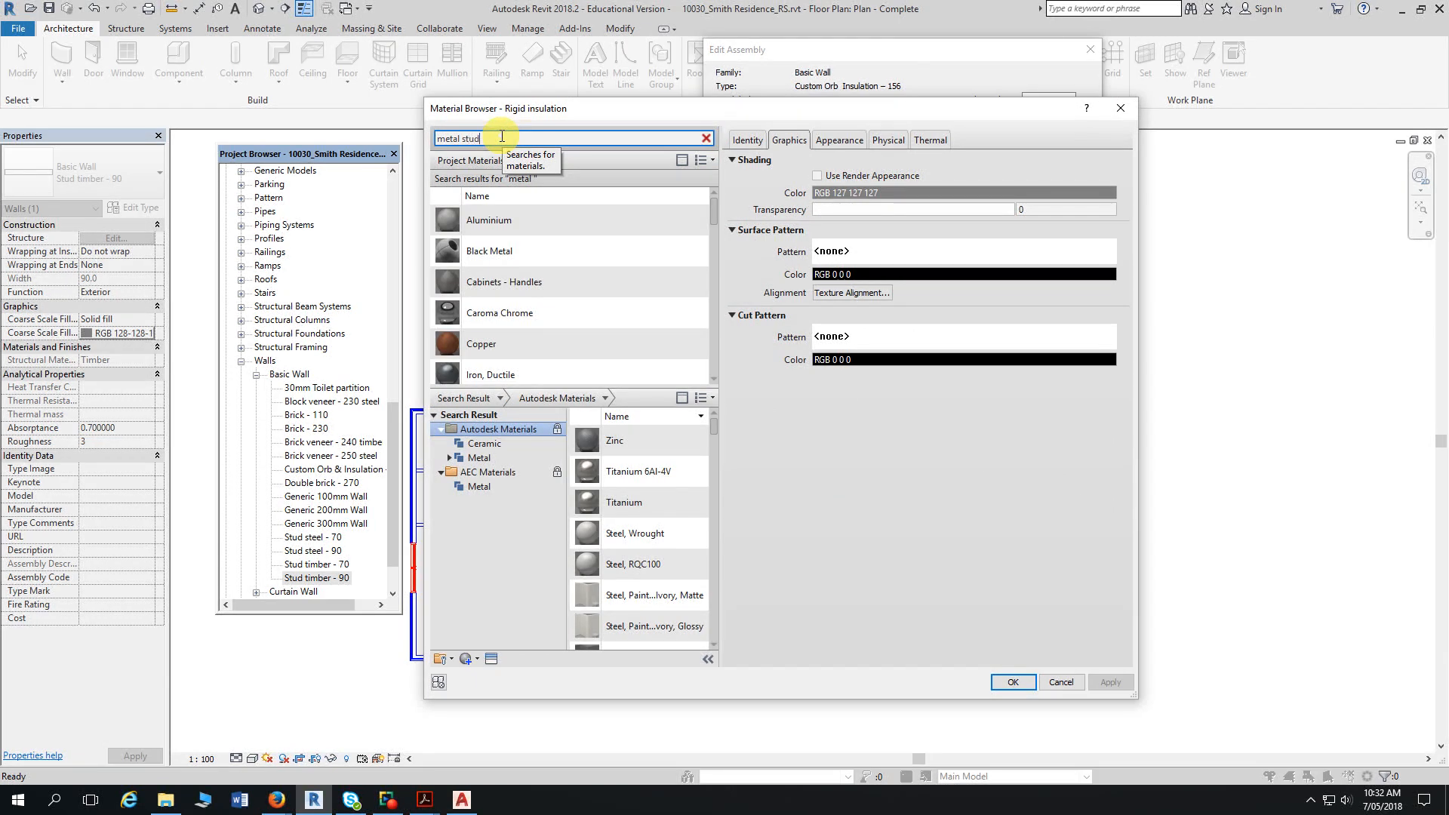
text( l)
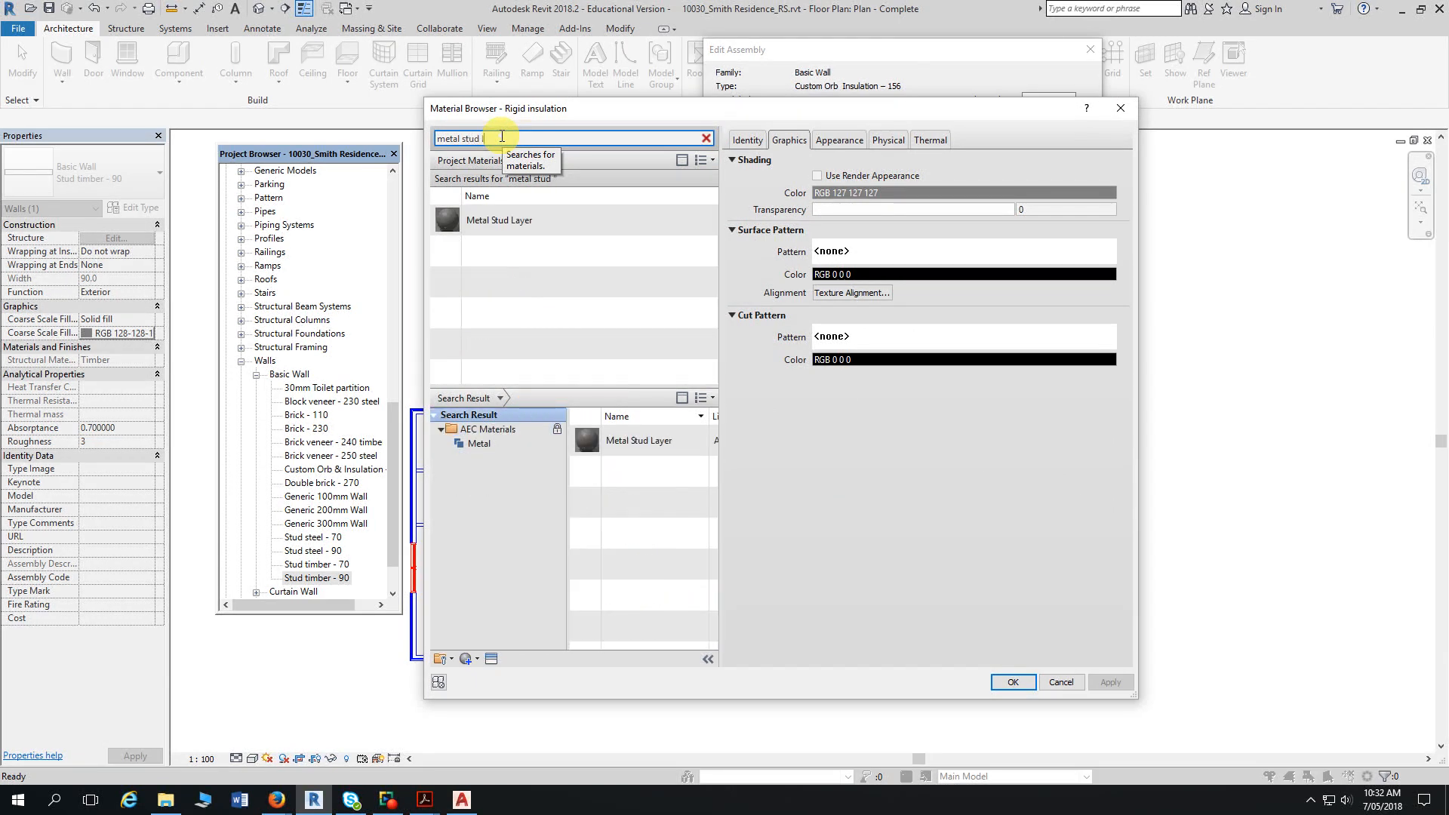
text(ayer)
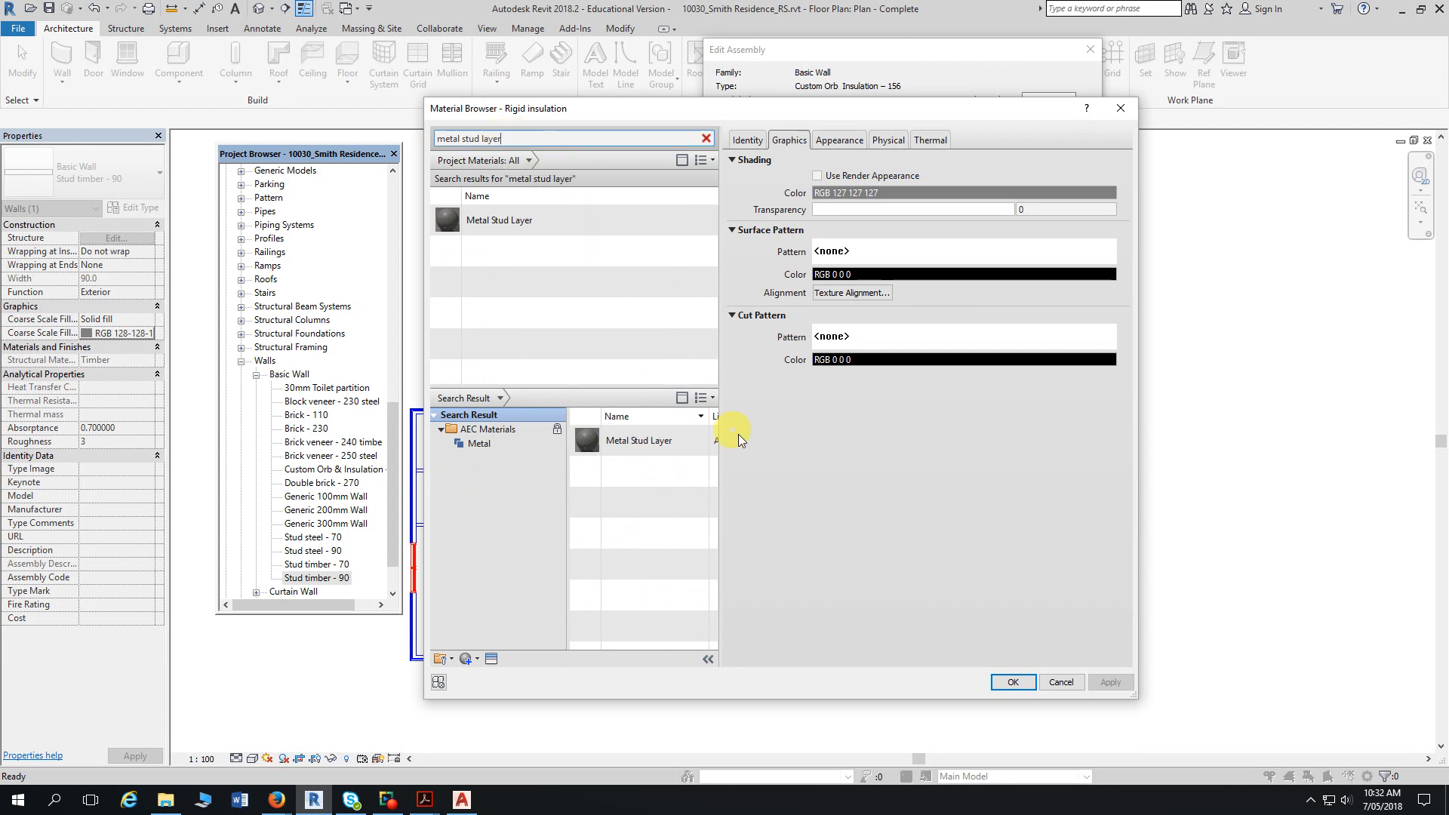
click(608, 220)
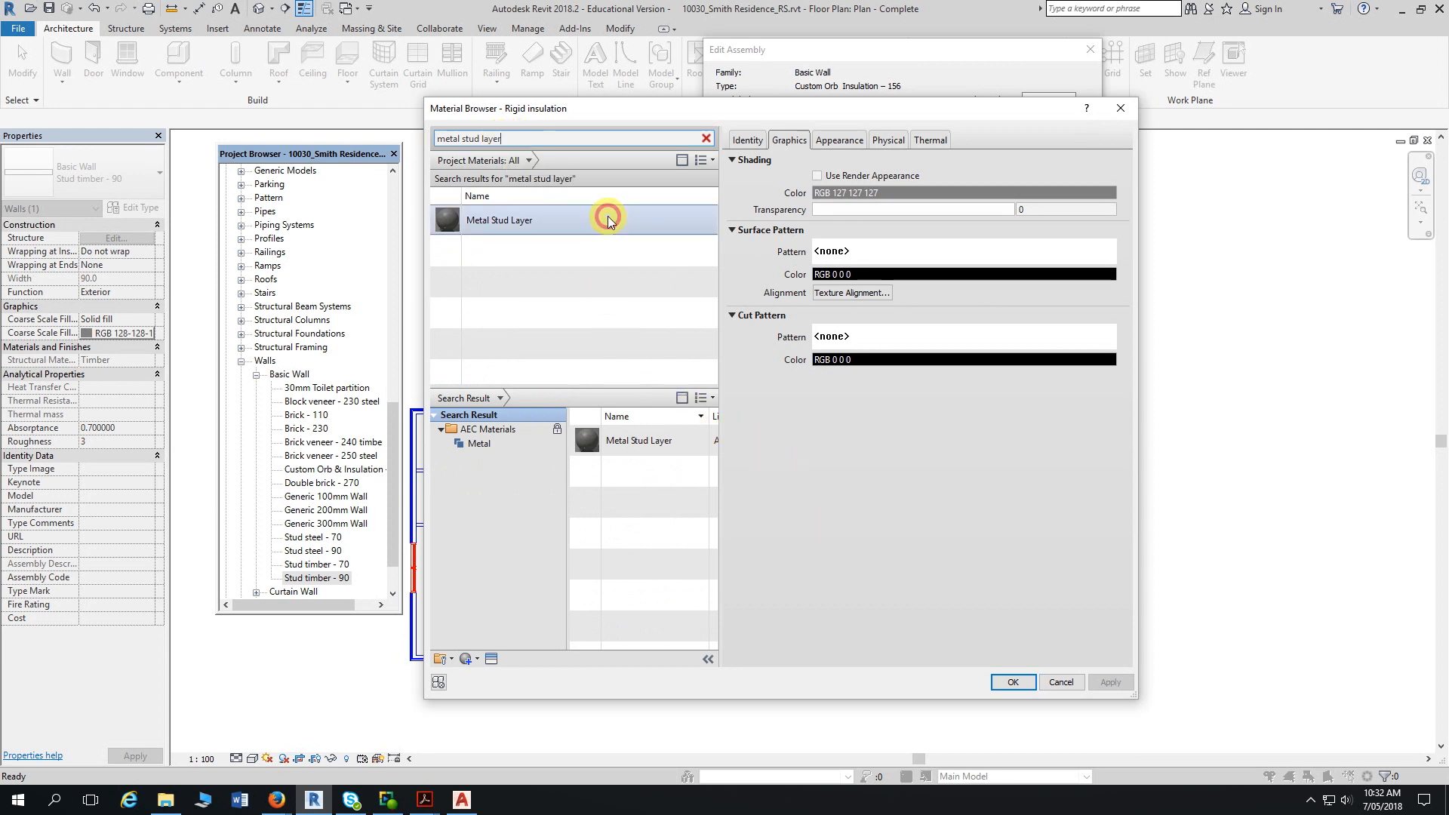
click(1014, 682)
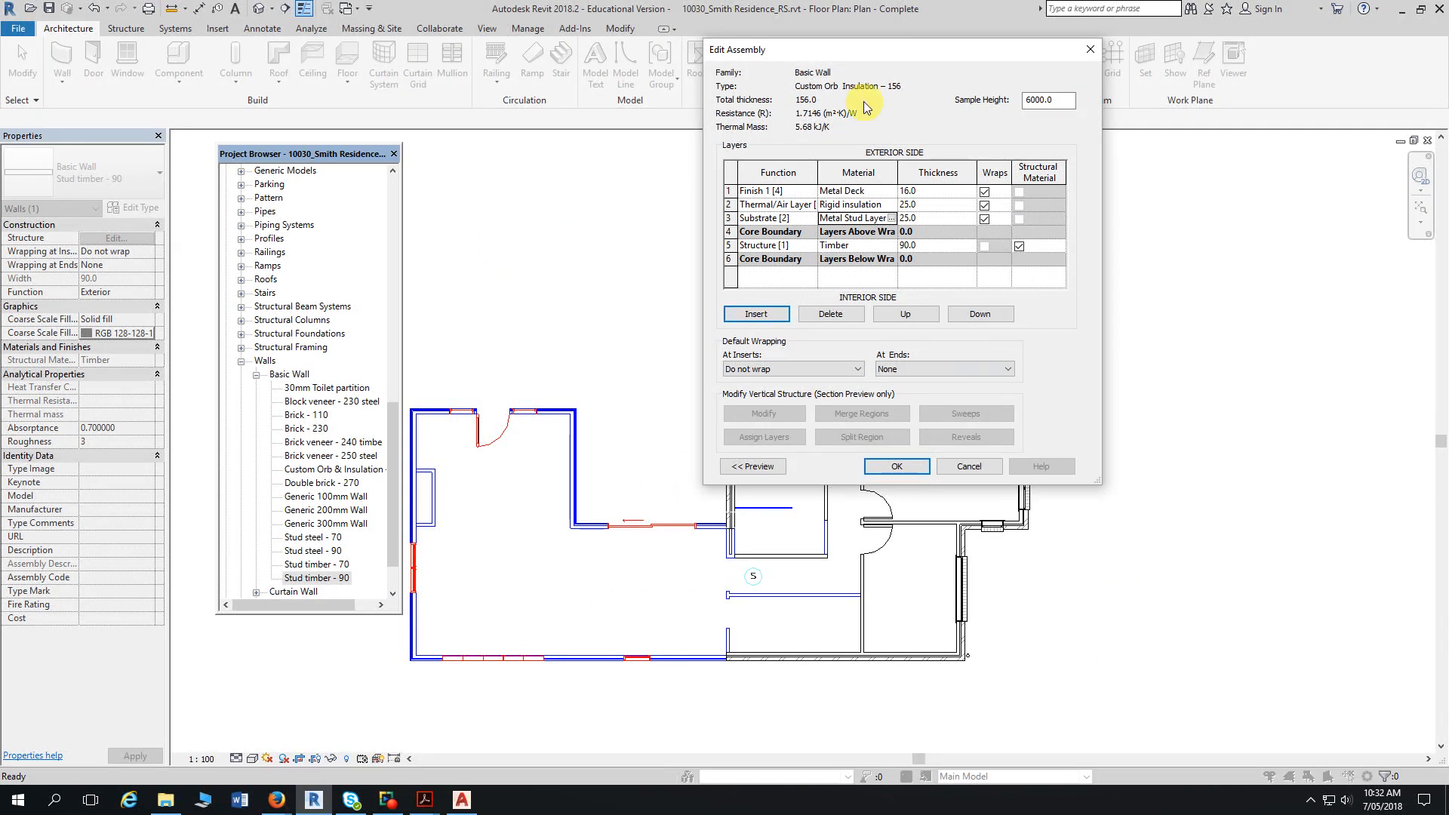
- Accept the layer structure and type properties, and select the Custom Orb & Insulation – 156 wall type among the project's basic walls
drag(867, 49, 941, 78)
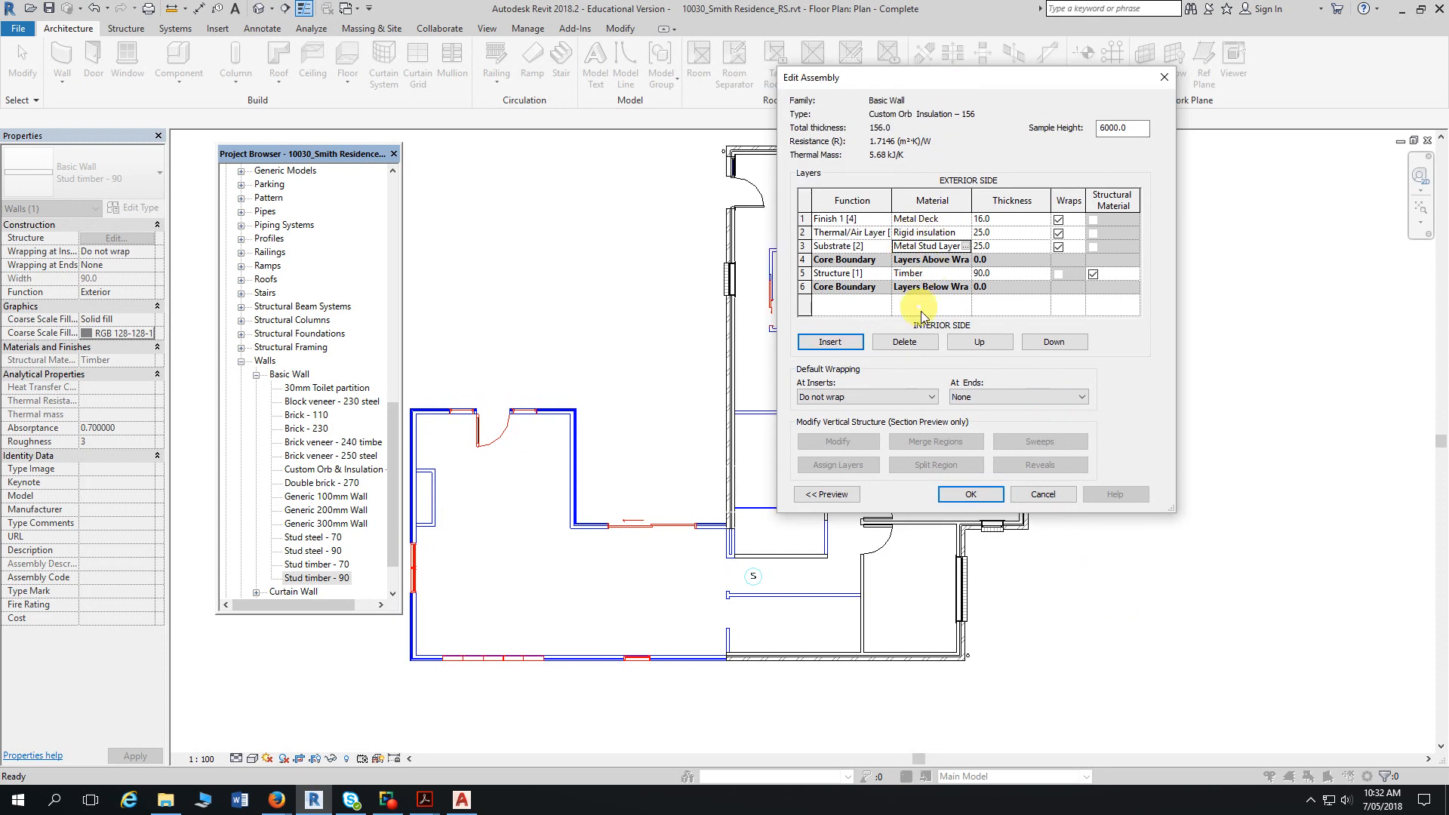
click(990, 495)
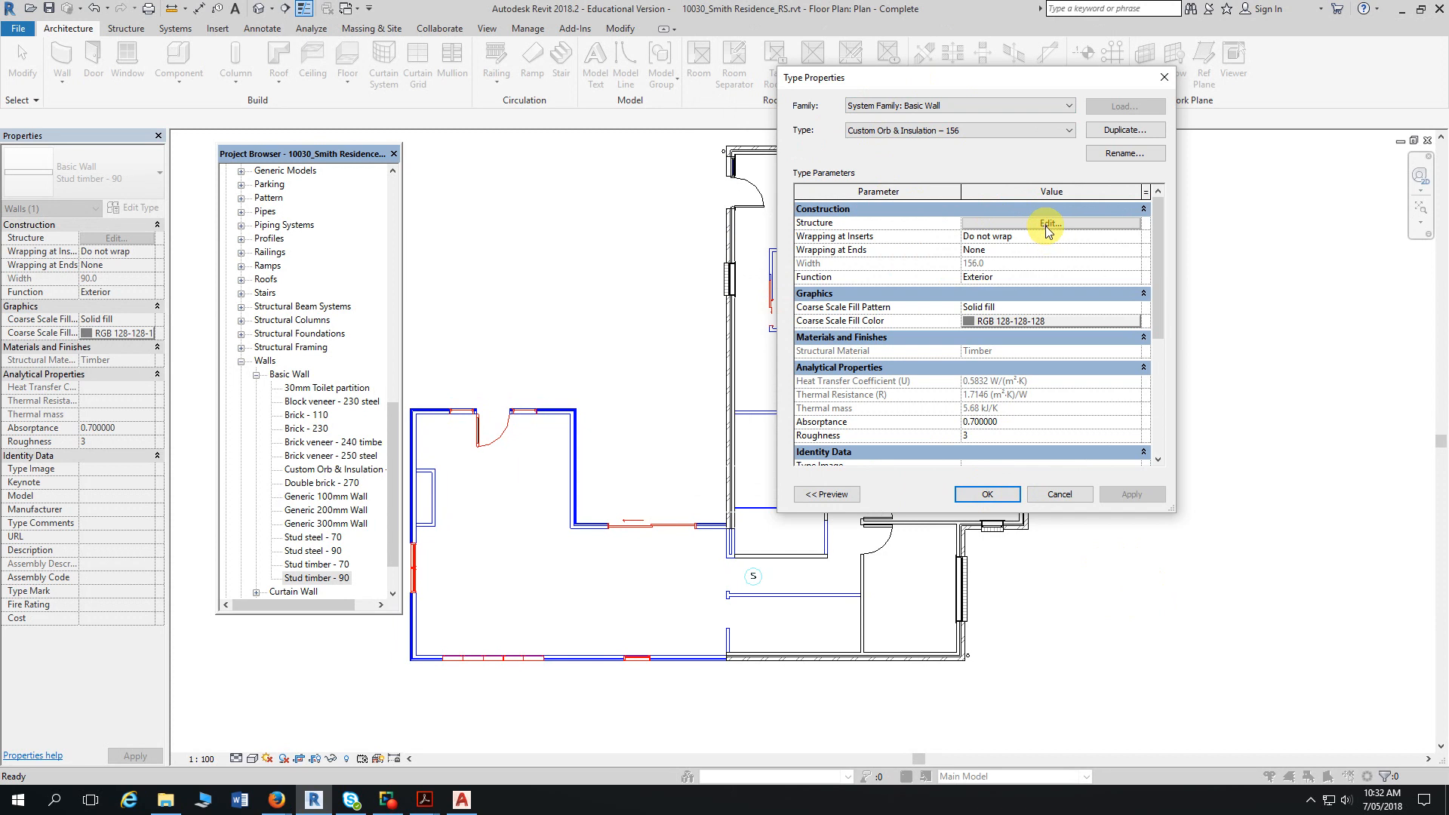
click(989, 494)
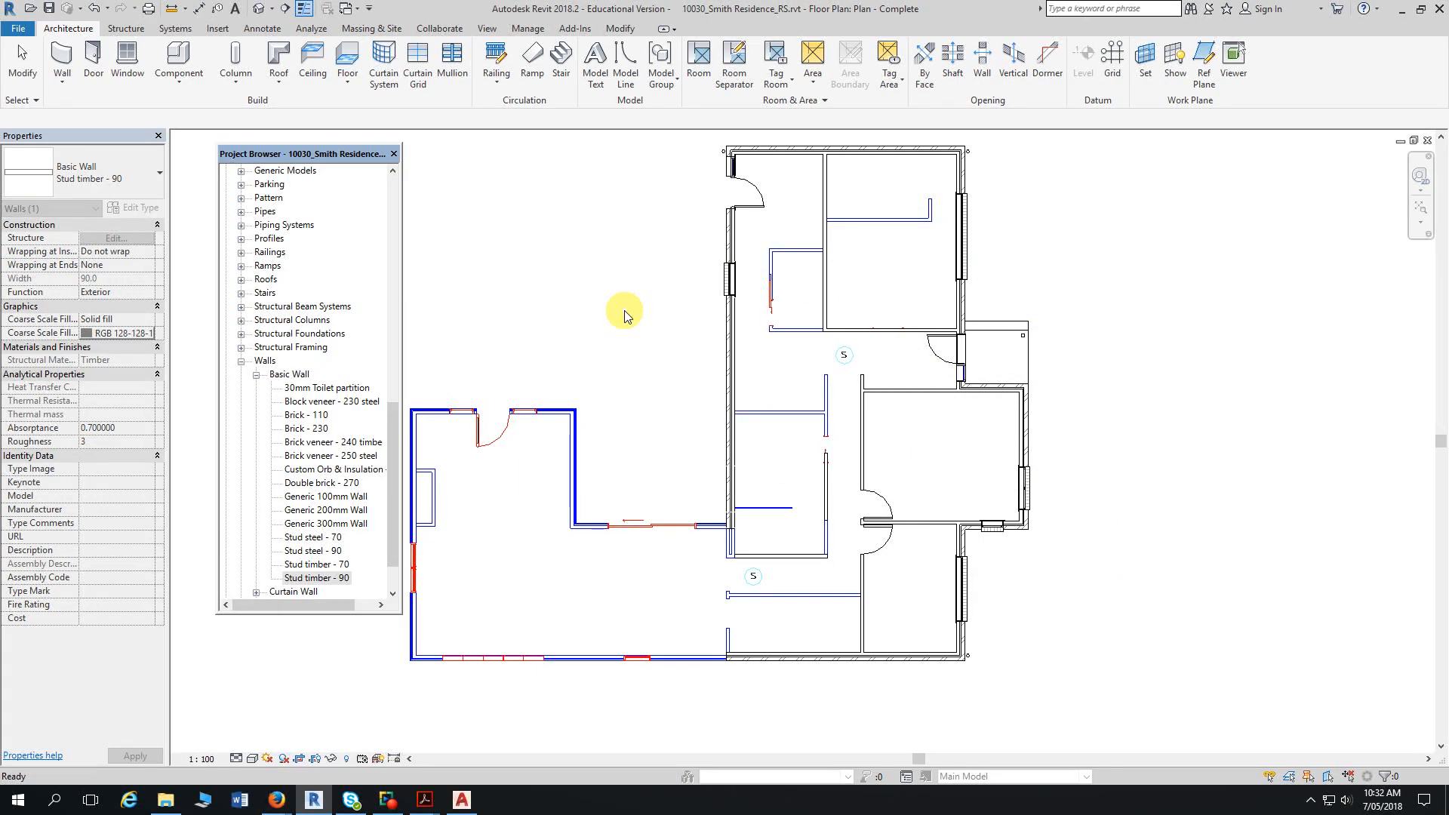
click(340, 470)
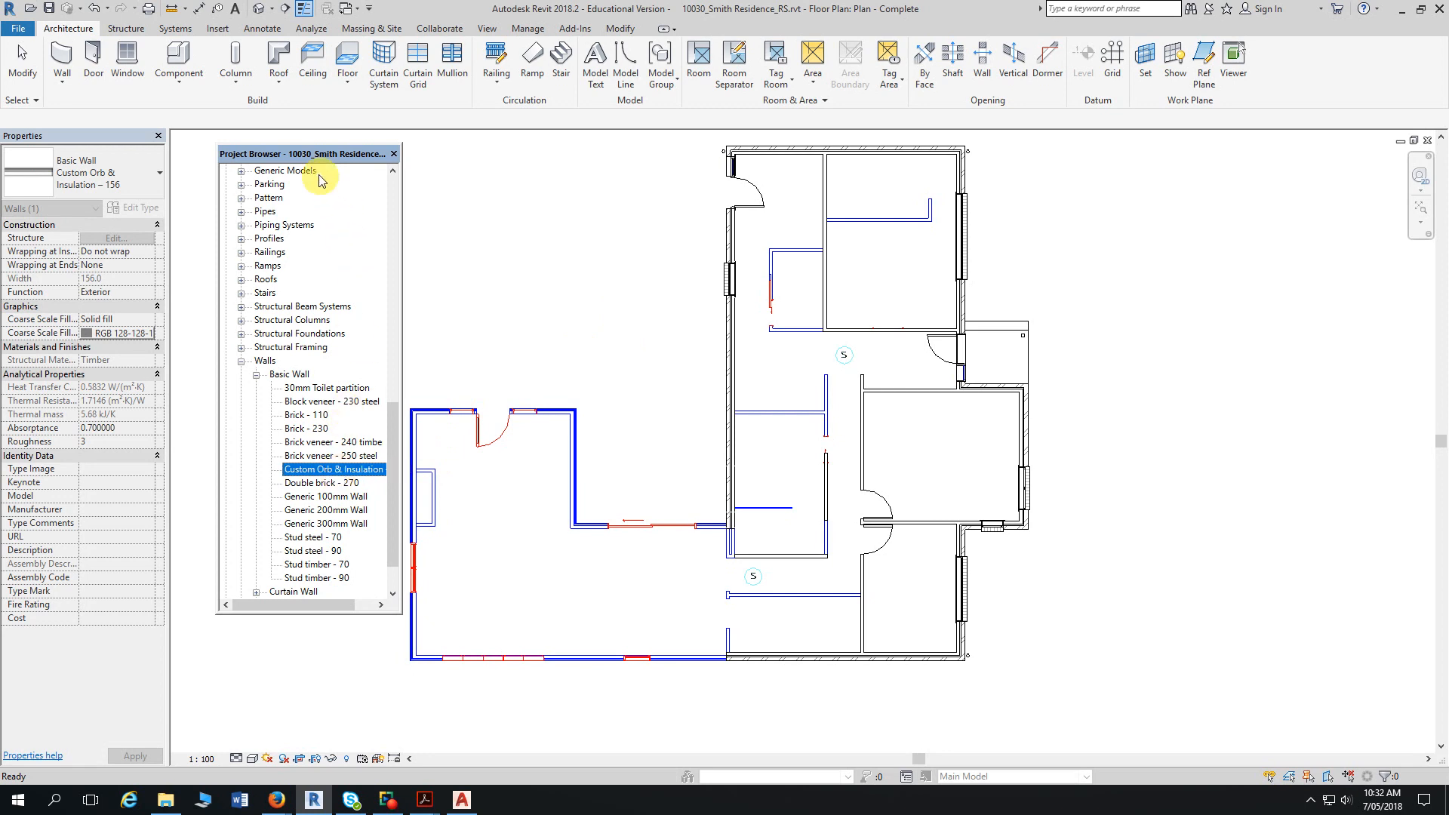
drag(317, 158, 301, 154)
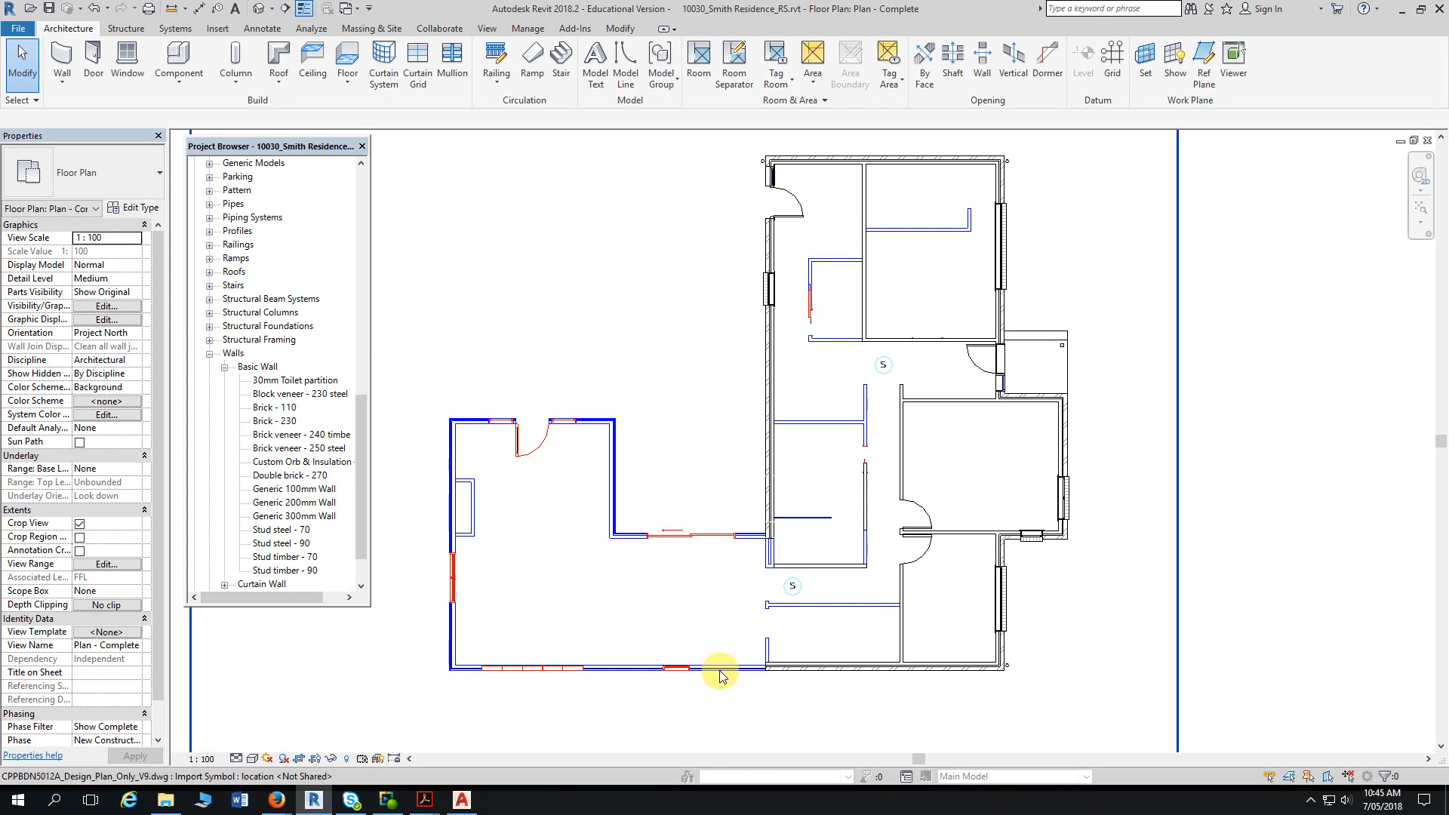
- Examine the Plan - Complete floor plan, closing in on the short thin screen wall in the room above the smoke alarm
middle_drag(714, 674, 786, 446)
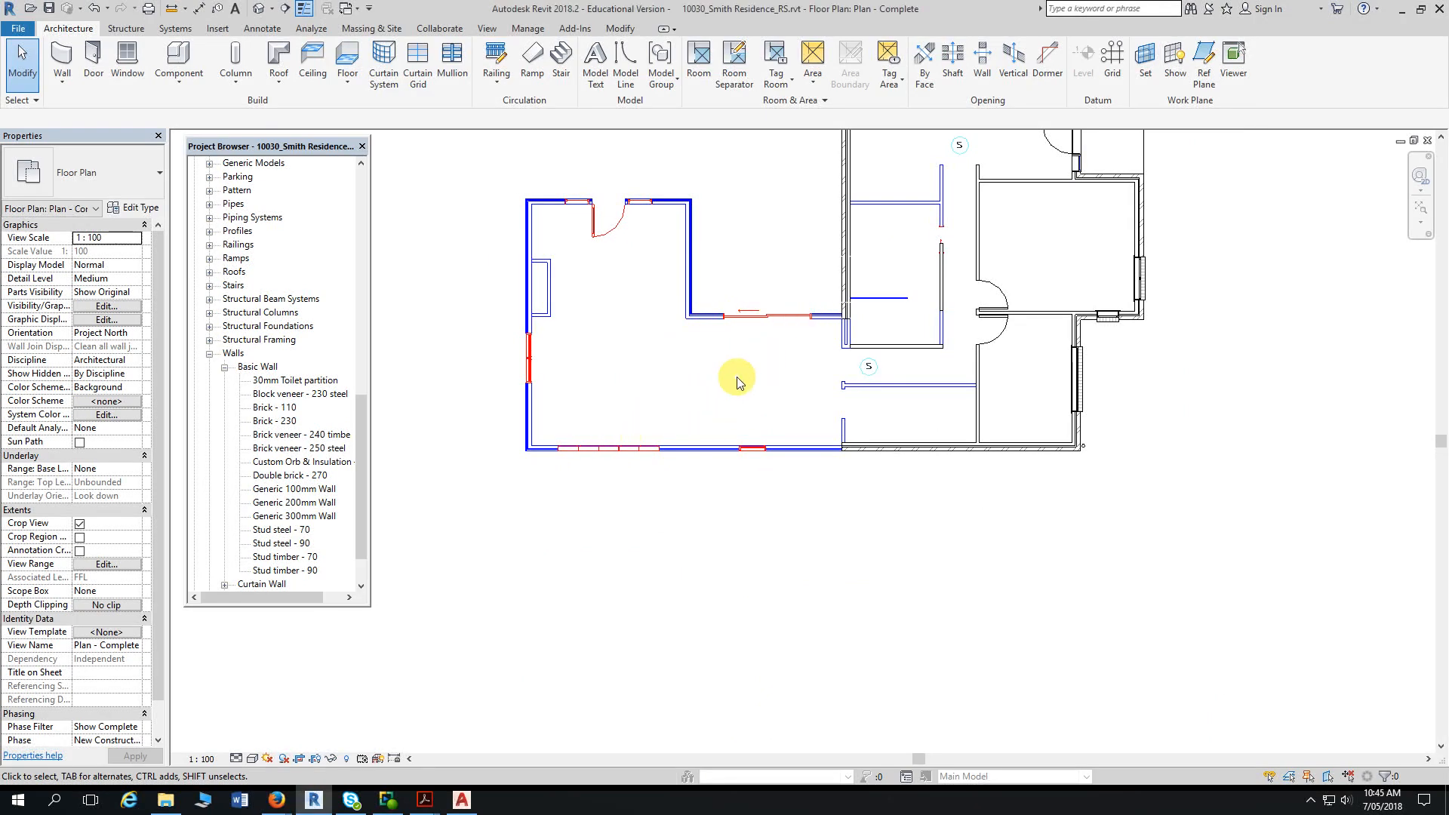
scroll(668, 423, down, 1)
middle_drag(724, 462, 624, 672)
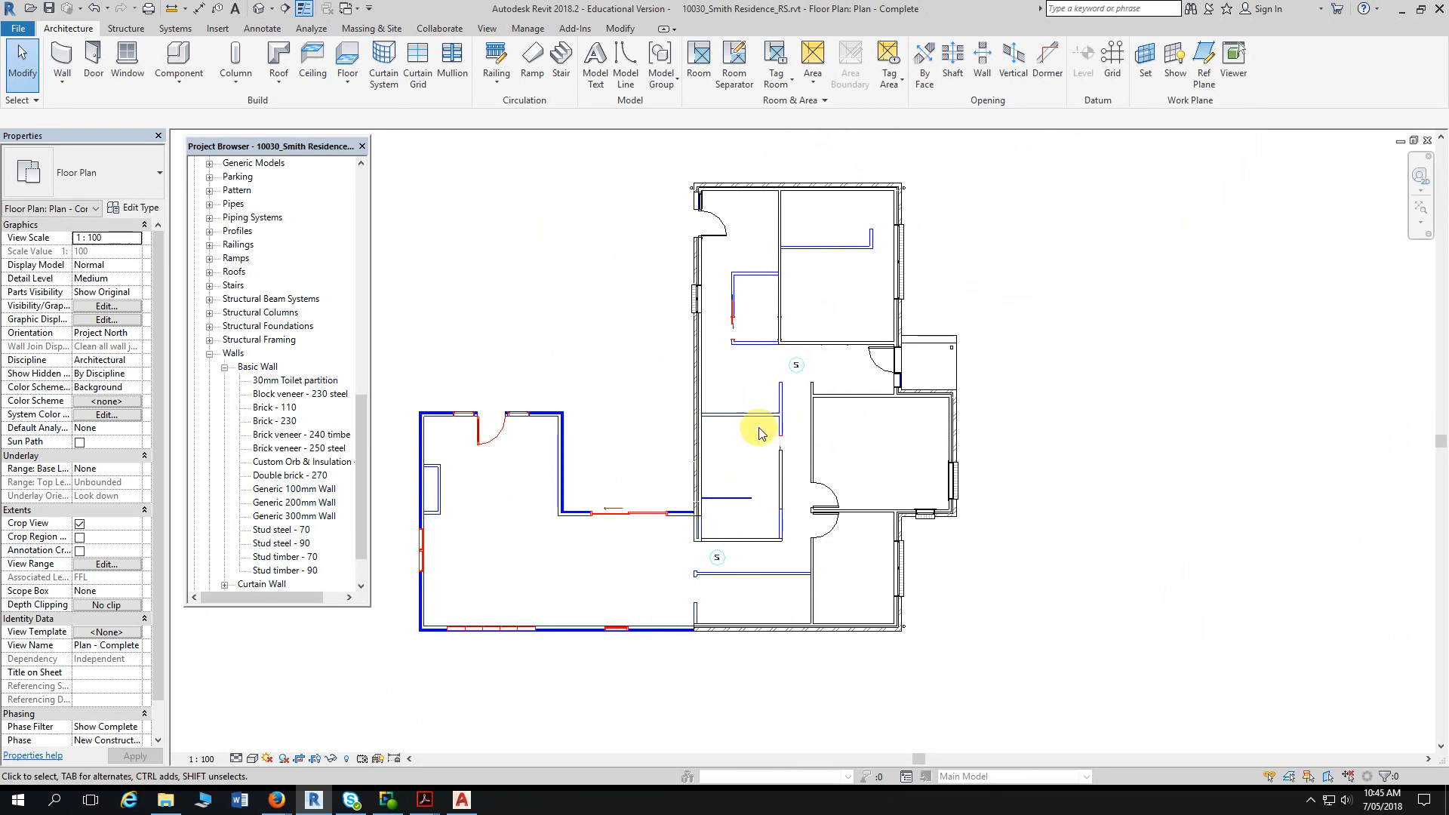
scroll(725, 510, up, 2)
scroll(724, 510, up, 7)
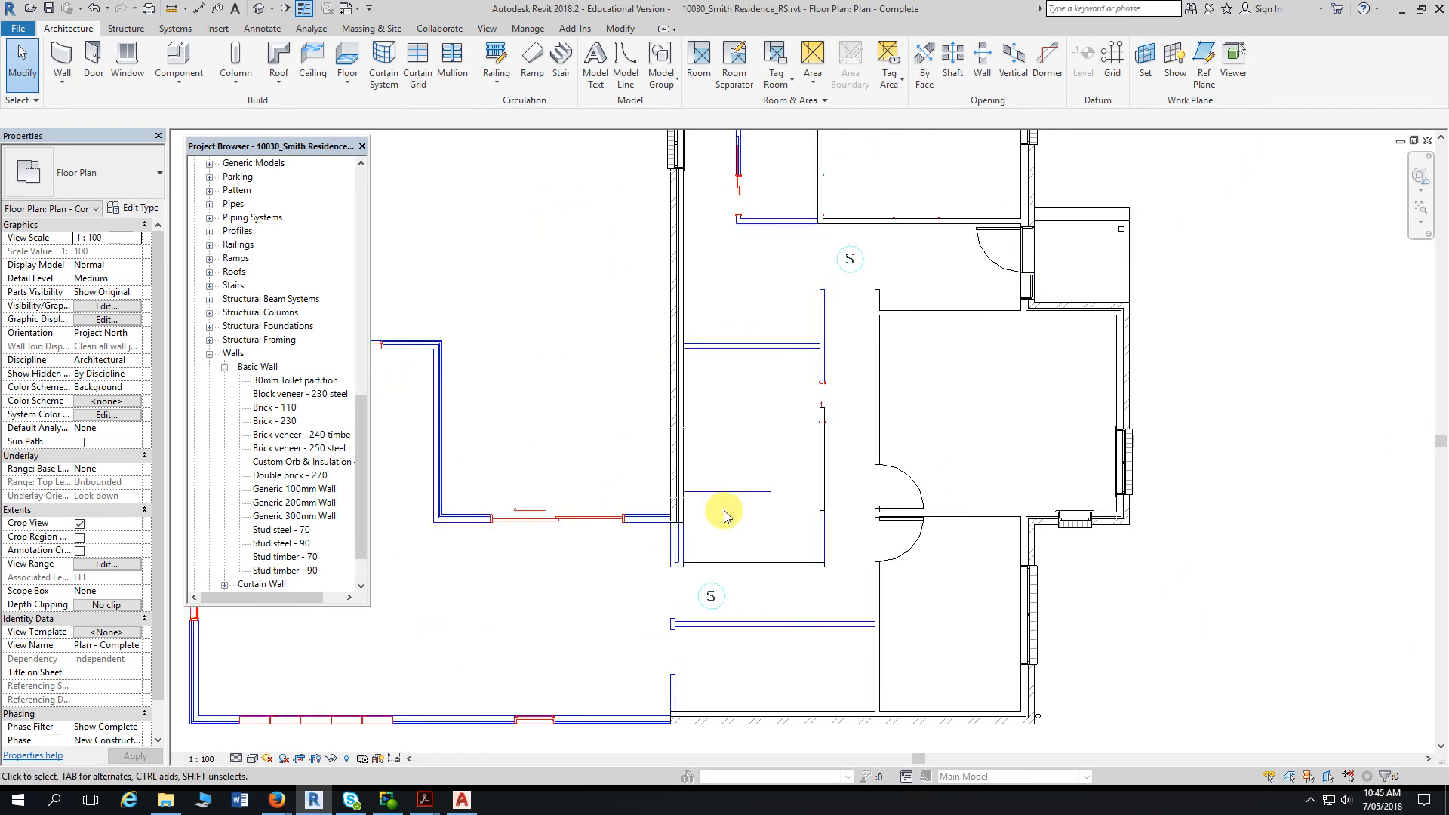
middle_drag(721, 509, 780, 451)
scroll(778, 445, up, 2)
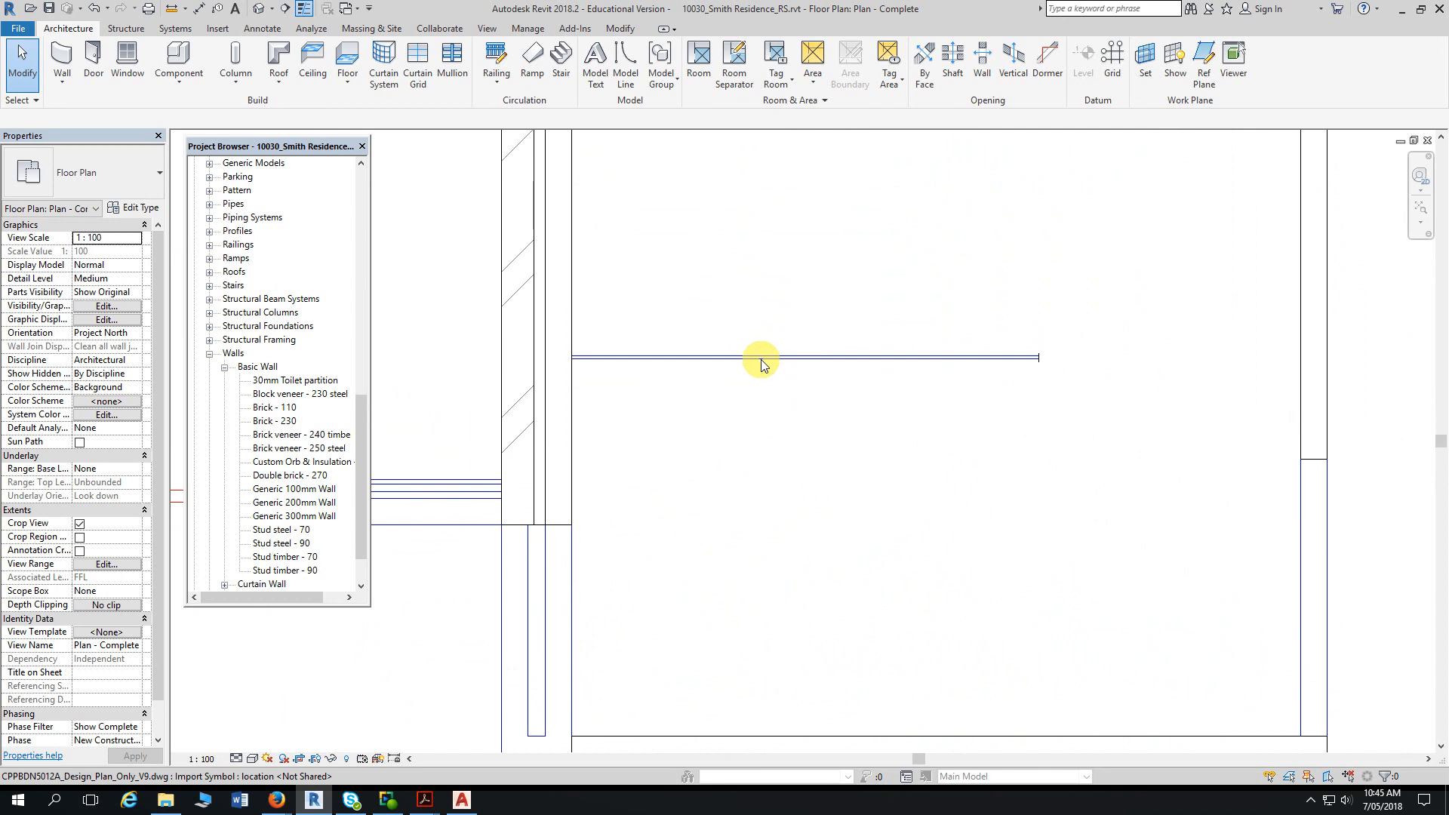
scroll(774, 445, down, 2)
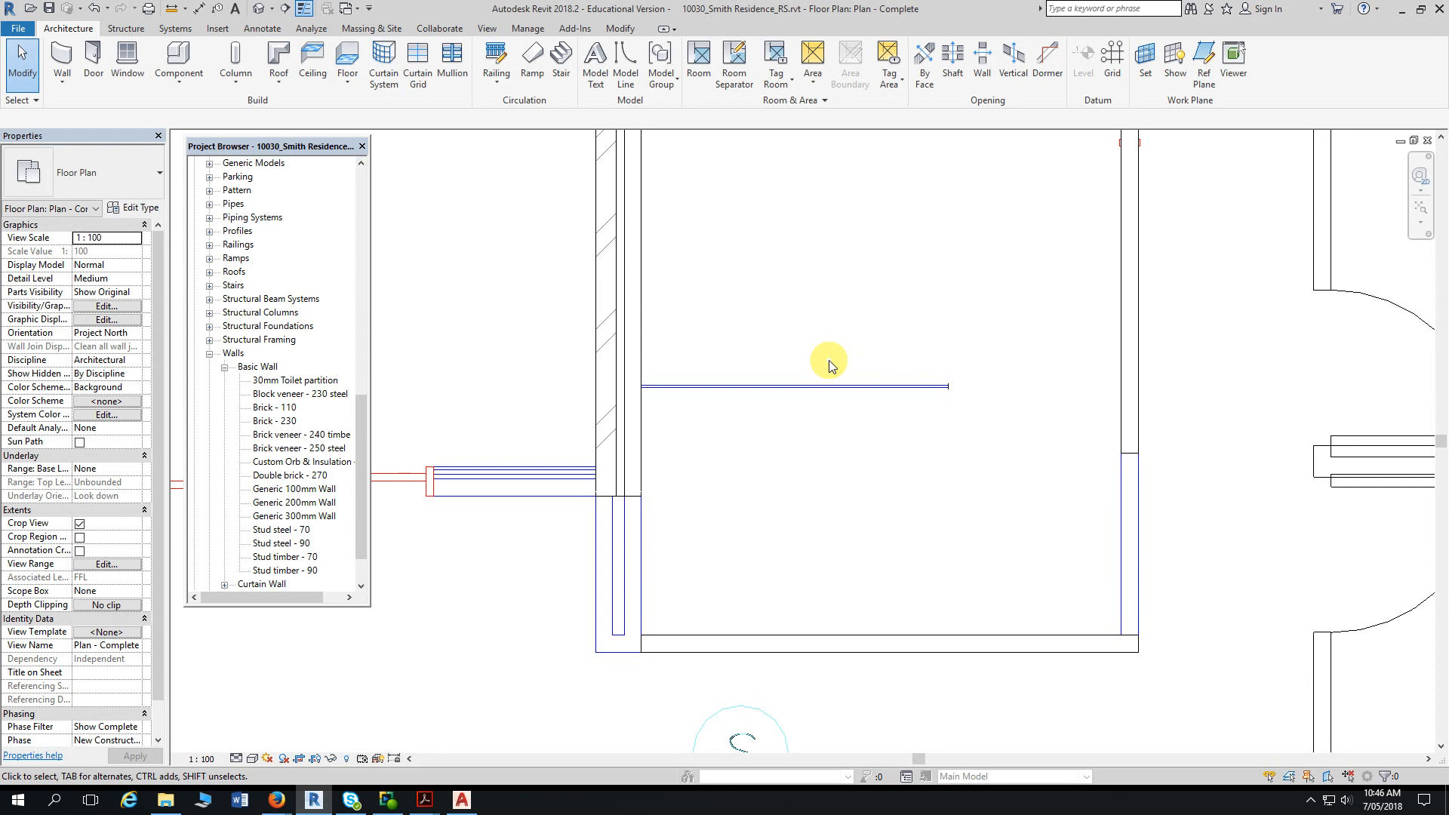
- Switch to the 3D with Text view of New Wall for Project.rvt and close it
click(347, 8)
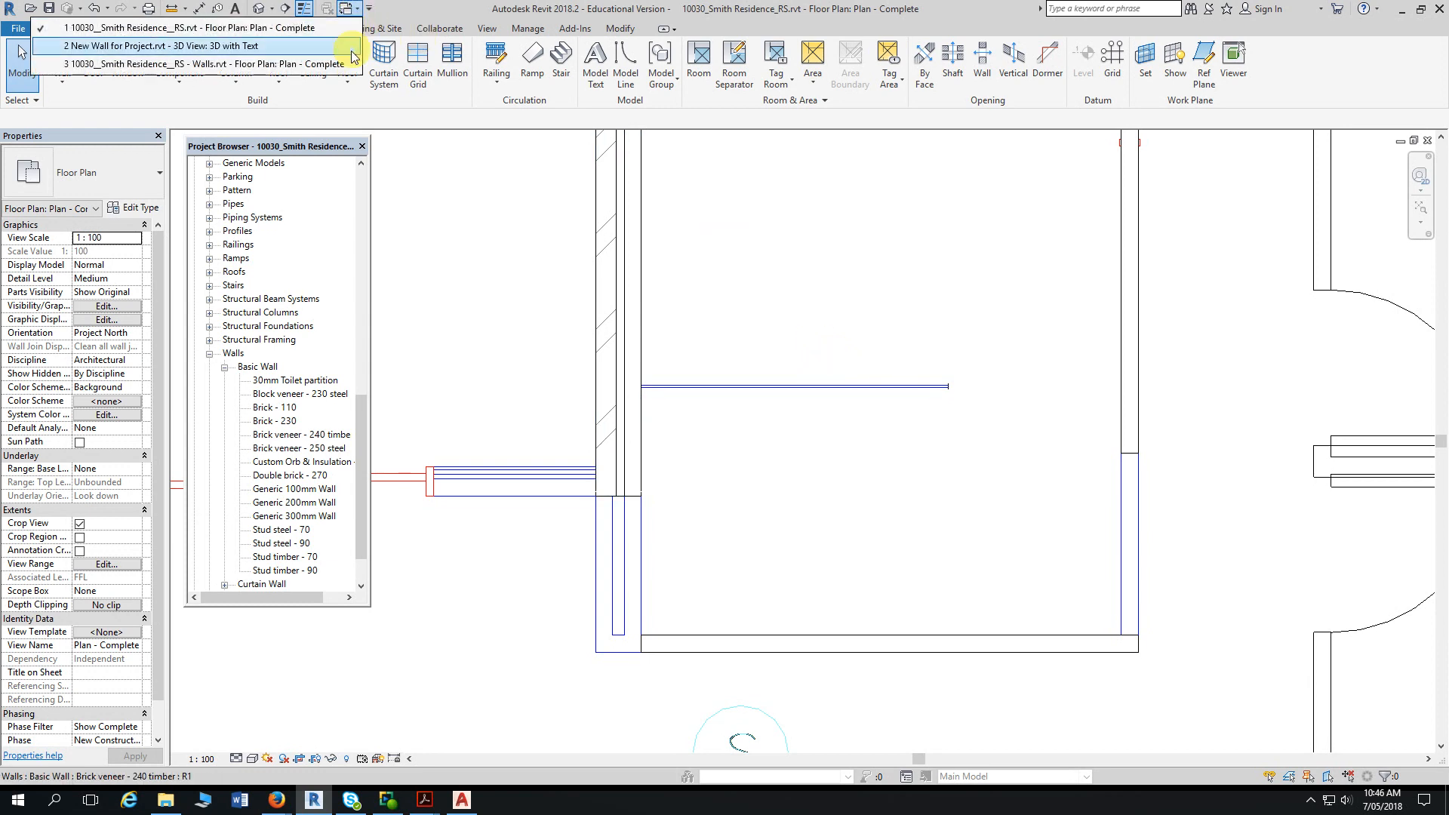
click(294, 45)
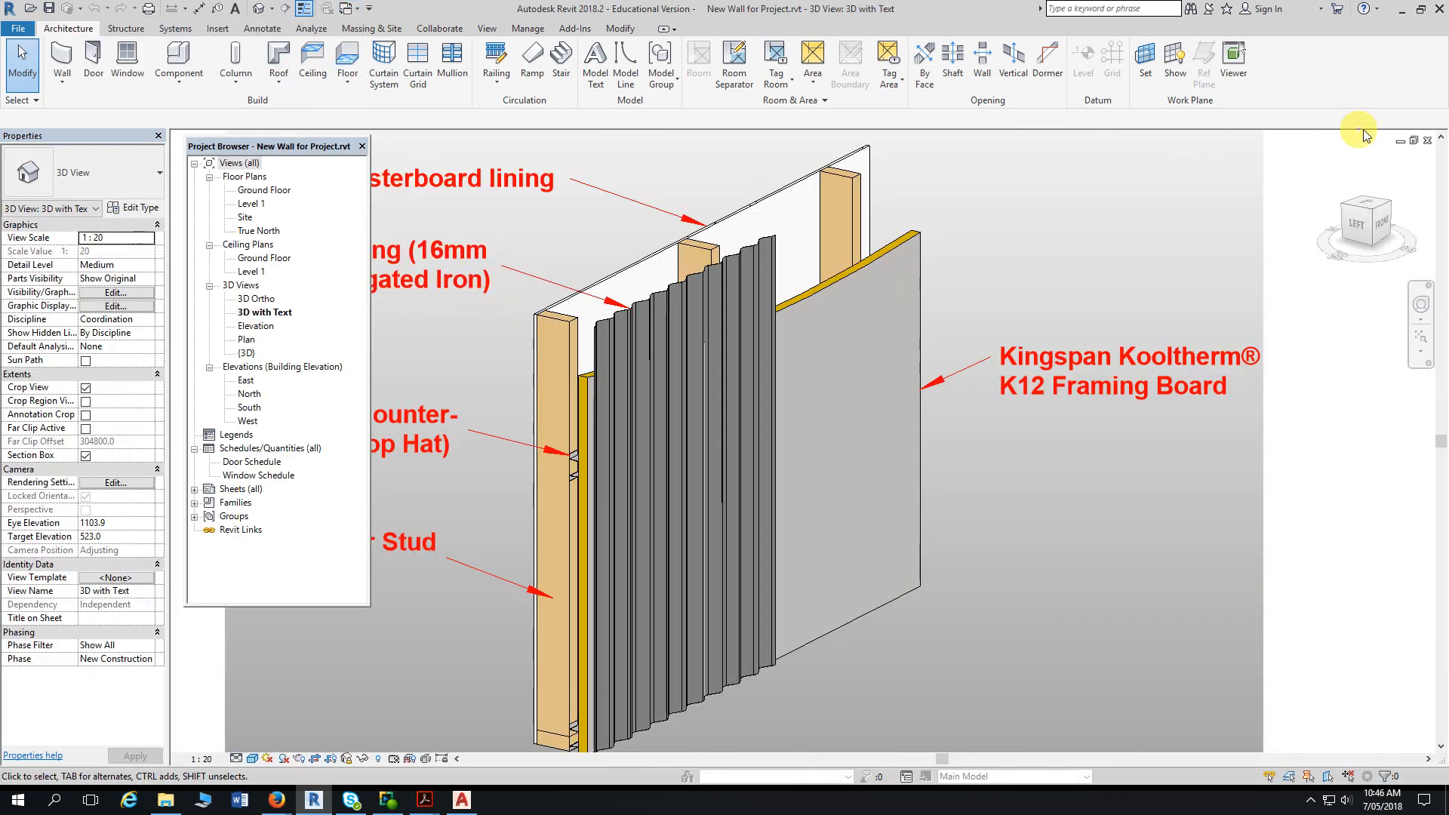
click(1427, 140)
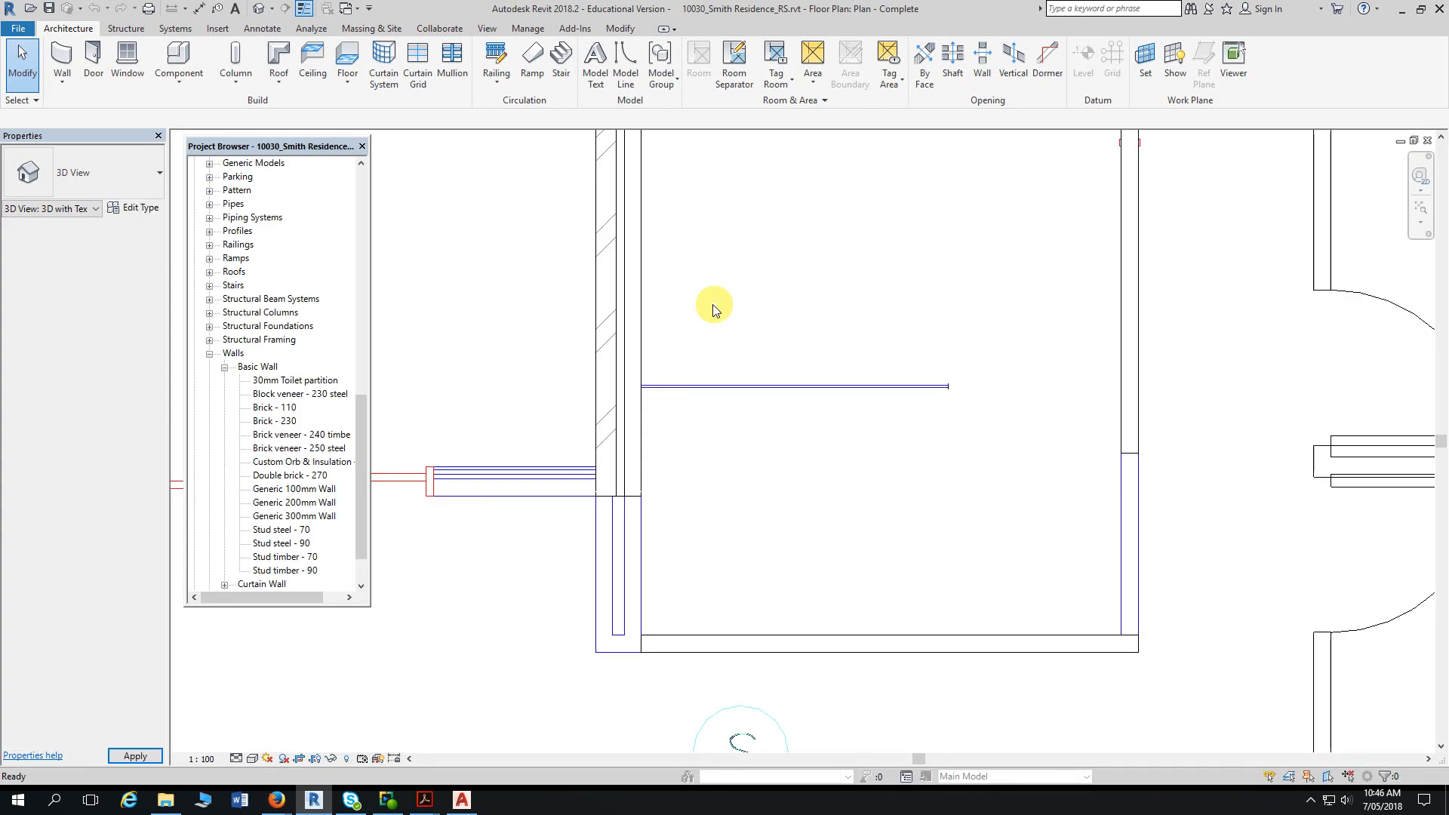
- Switch to the Plan - Complete view of the Smith Residence Walls file and read the New Wall type note
click(345, 10)
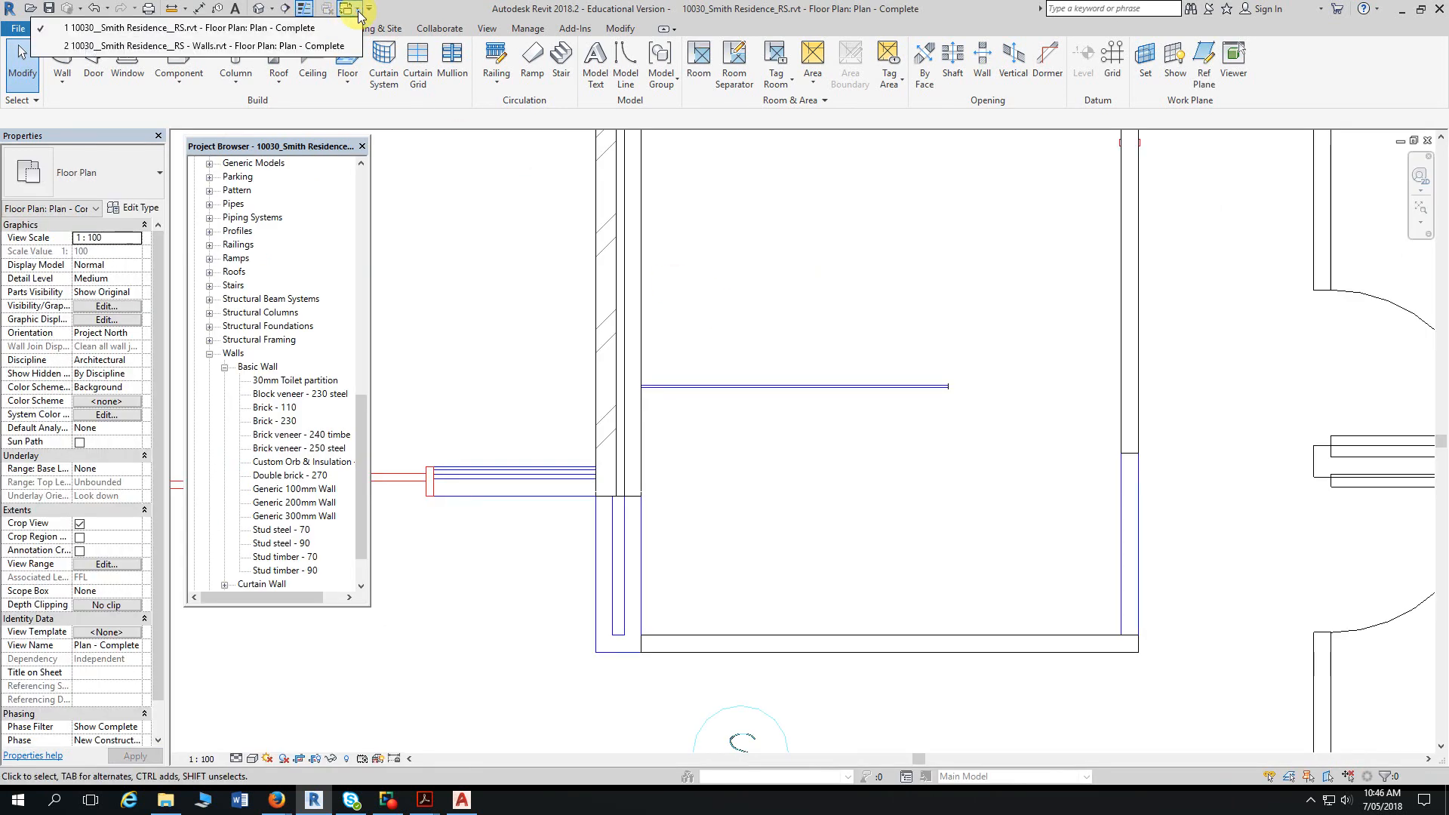
click(316, 46)
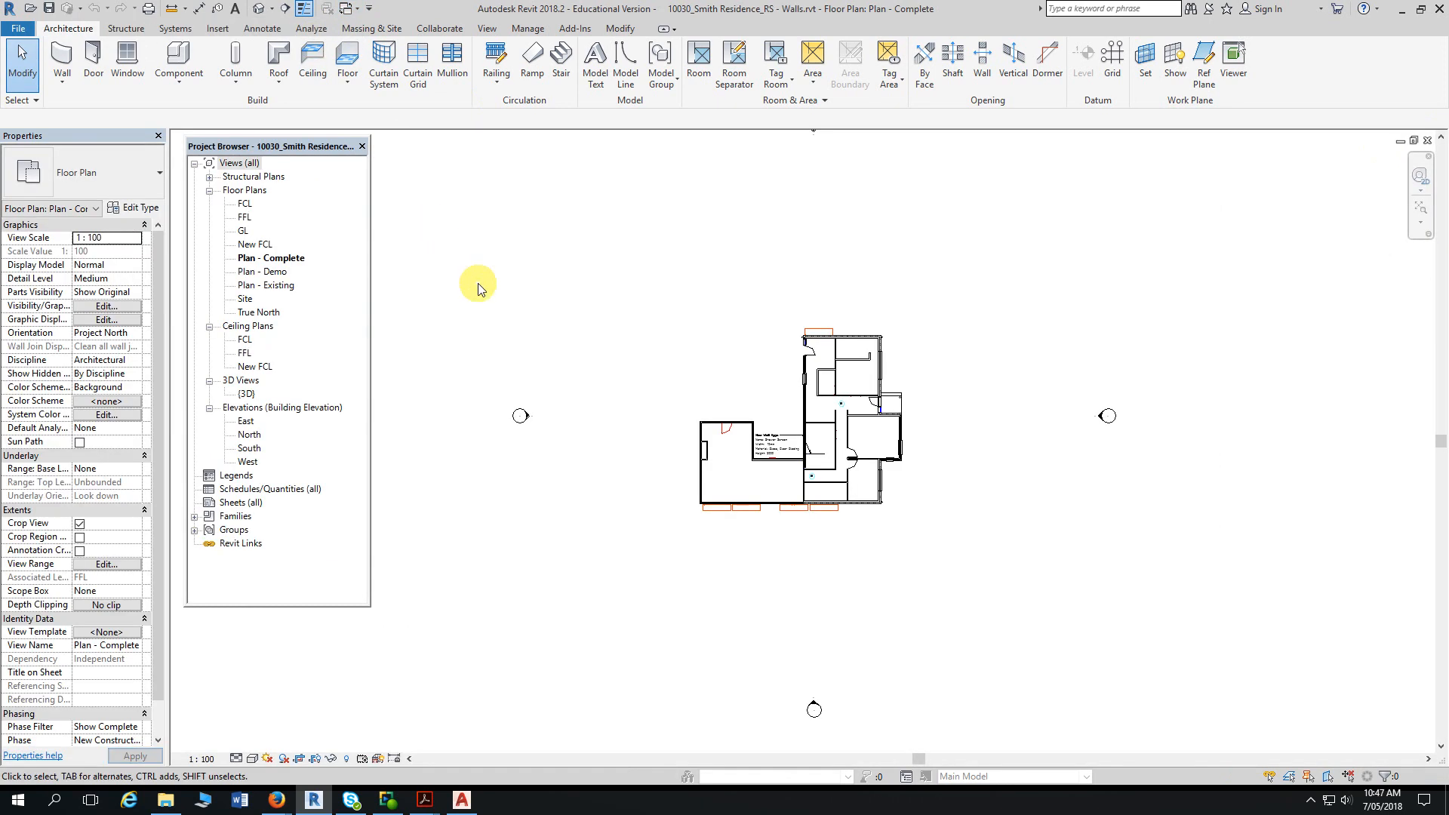
scroll(757, 491, up, 5)
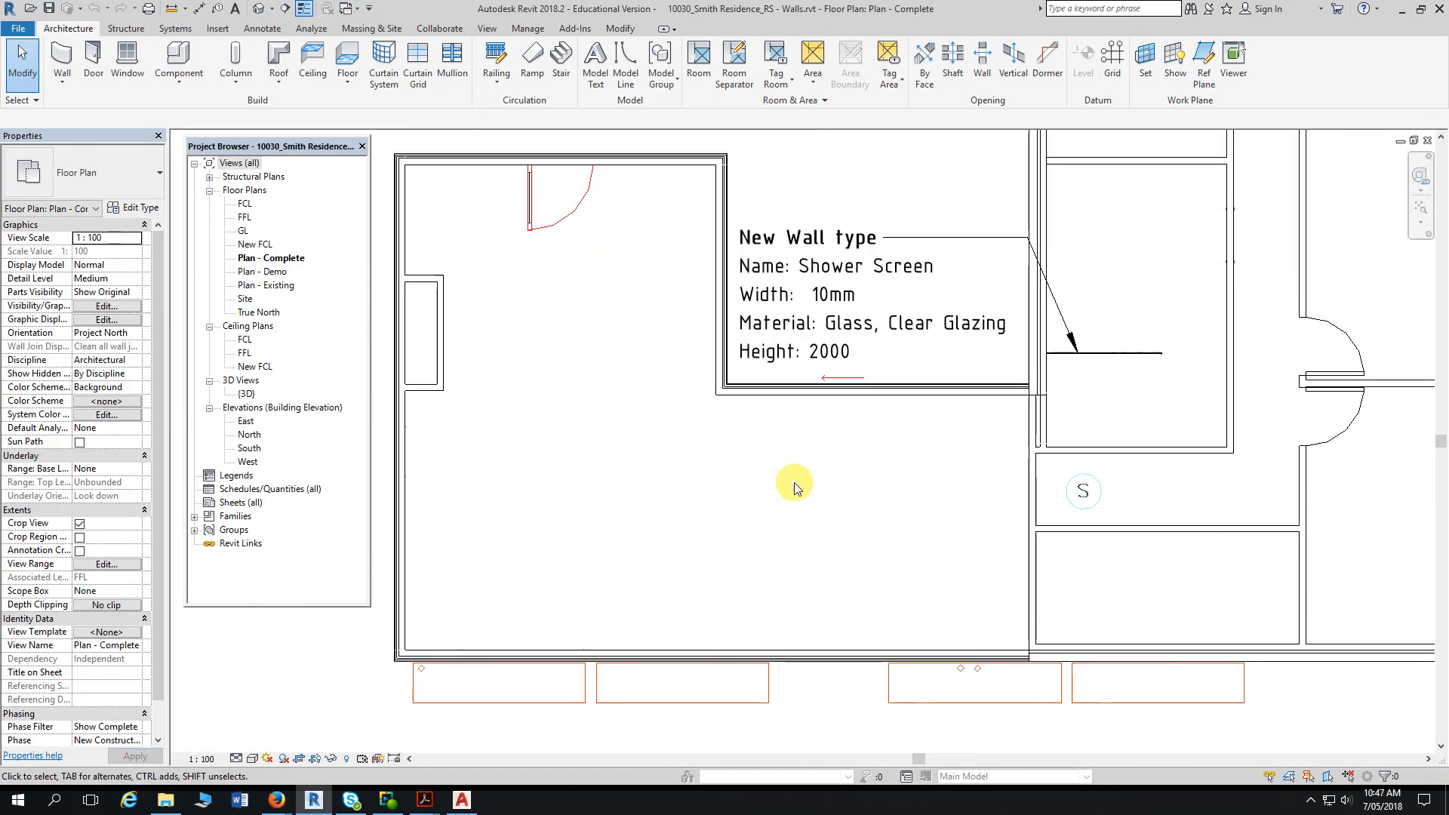
middle_drag(799, 480, 740, 483)
middle_drag(738, 484, 601, 686)
scroll(680, 598, up, 1)
scroll(632, 651, up, 1)
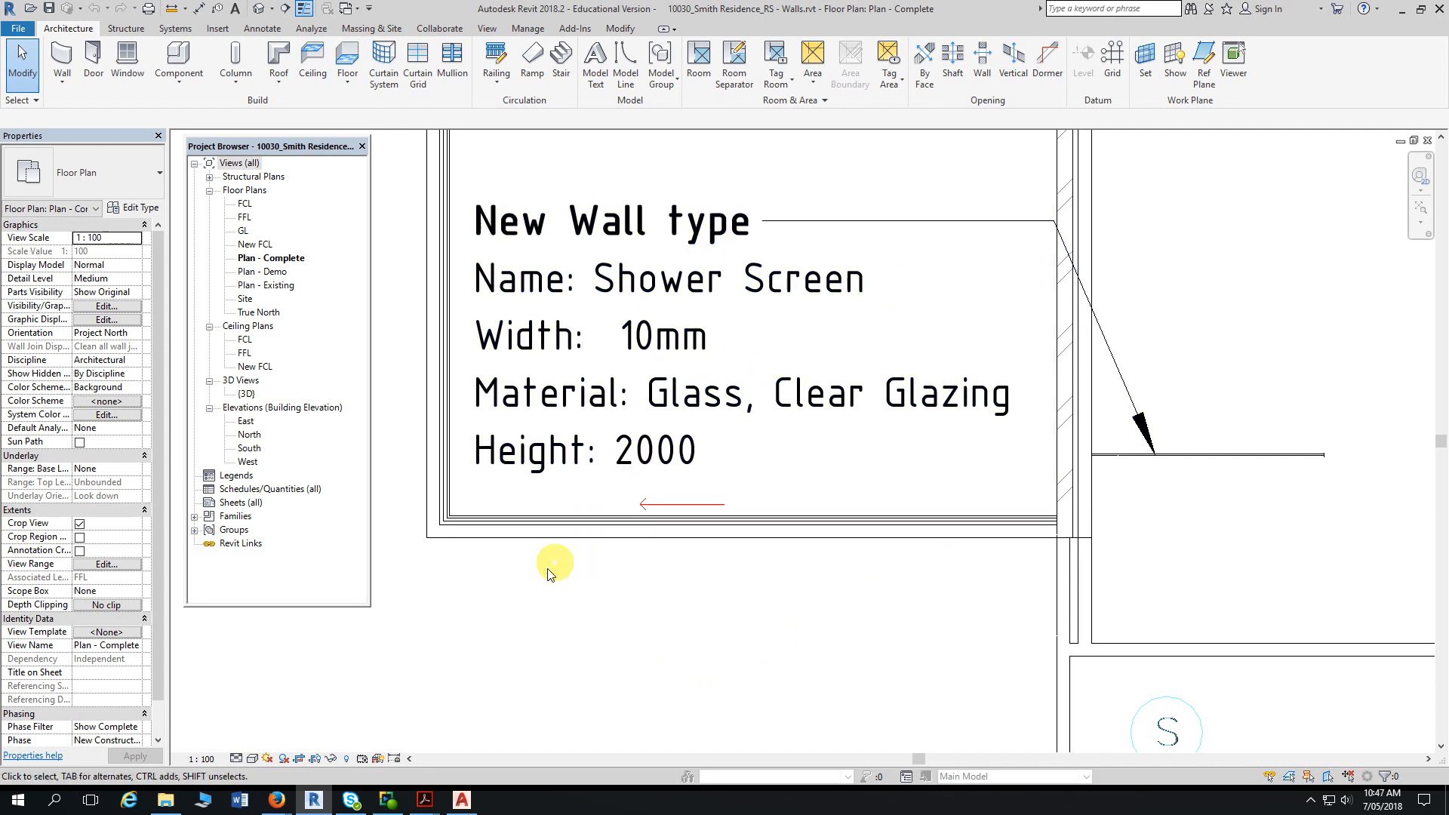
- List the Basic Wall types in the Walls file and select Generic 100mm Wall
click(195, 517)
scroll(200, 593, down, 2)
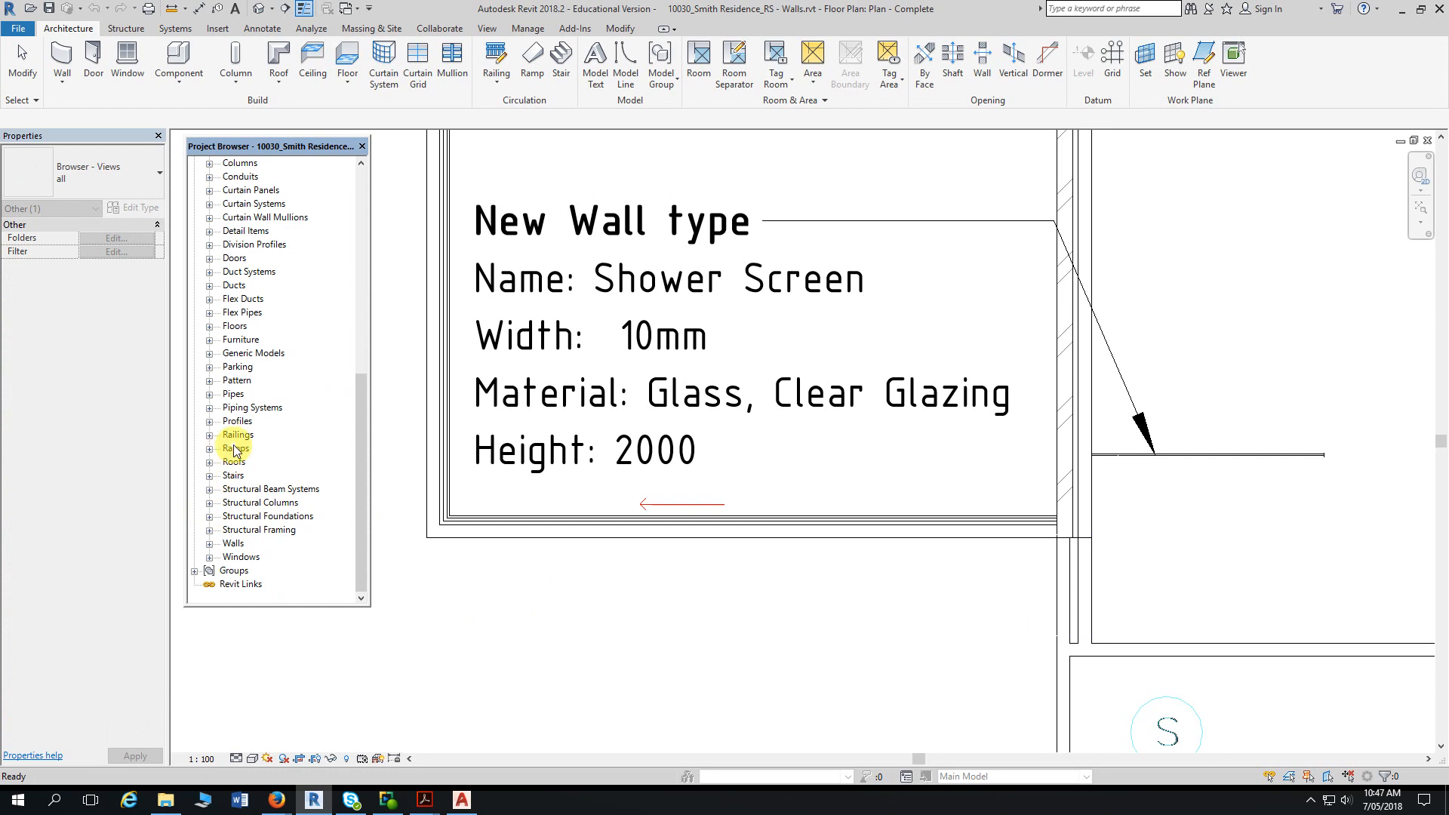
click(209, 544)
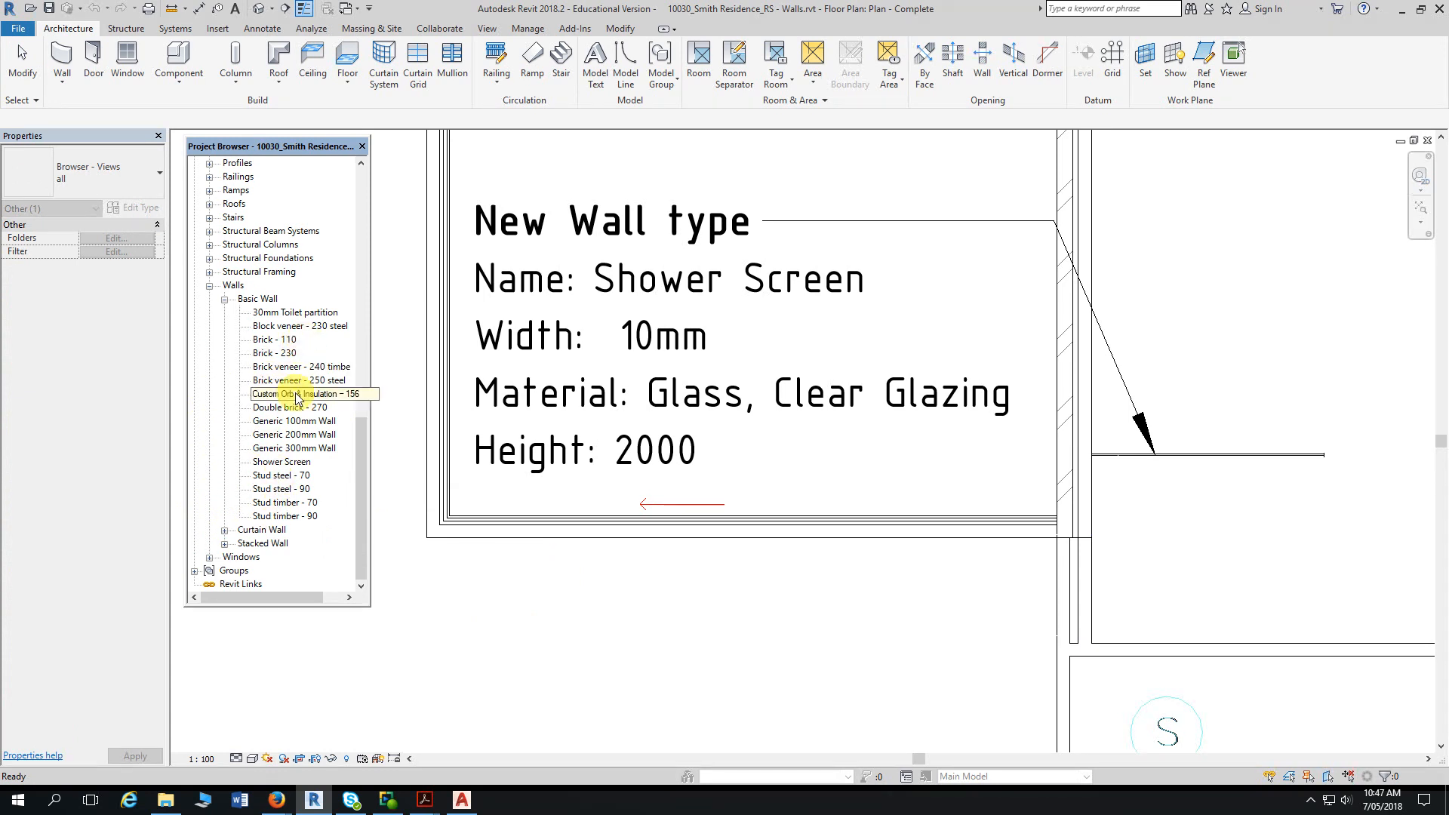
click(284, 422)
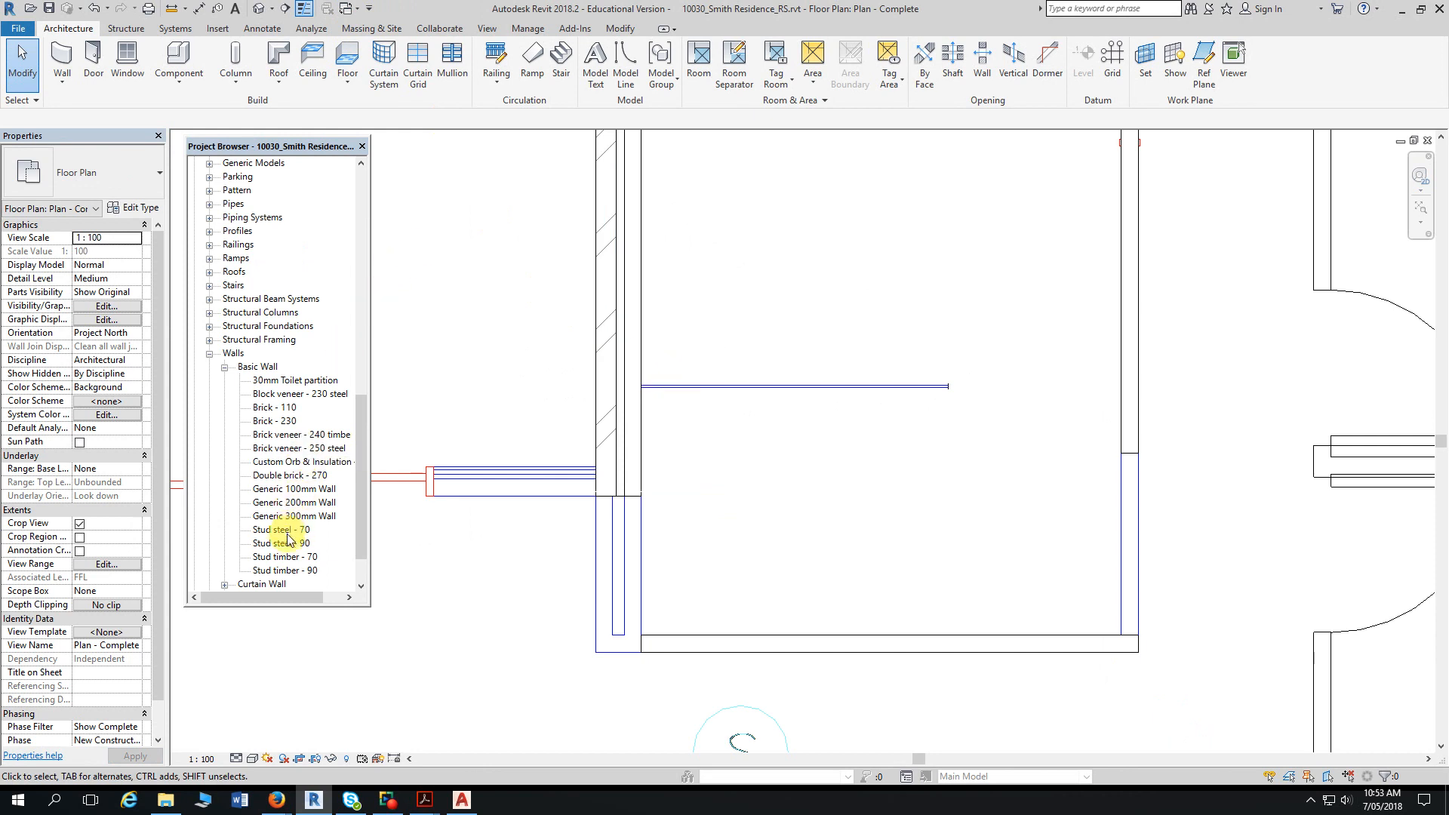
- Duplicate the Generic 100mm Wall type in the 10030_Smith Residence_RS project and name the copy Shower Screen
double_click(288, 490)
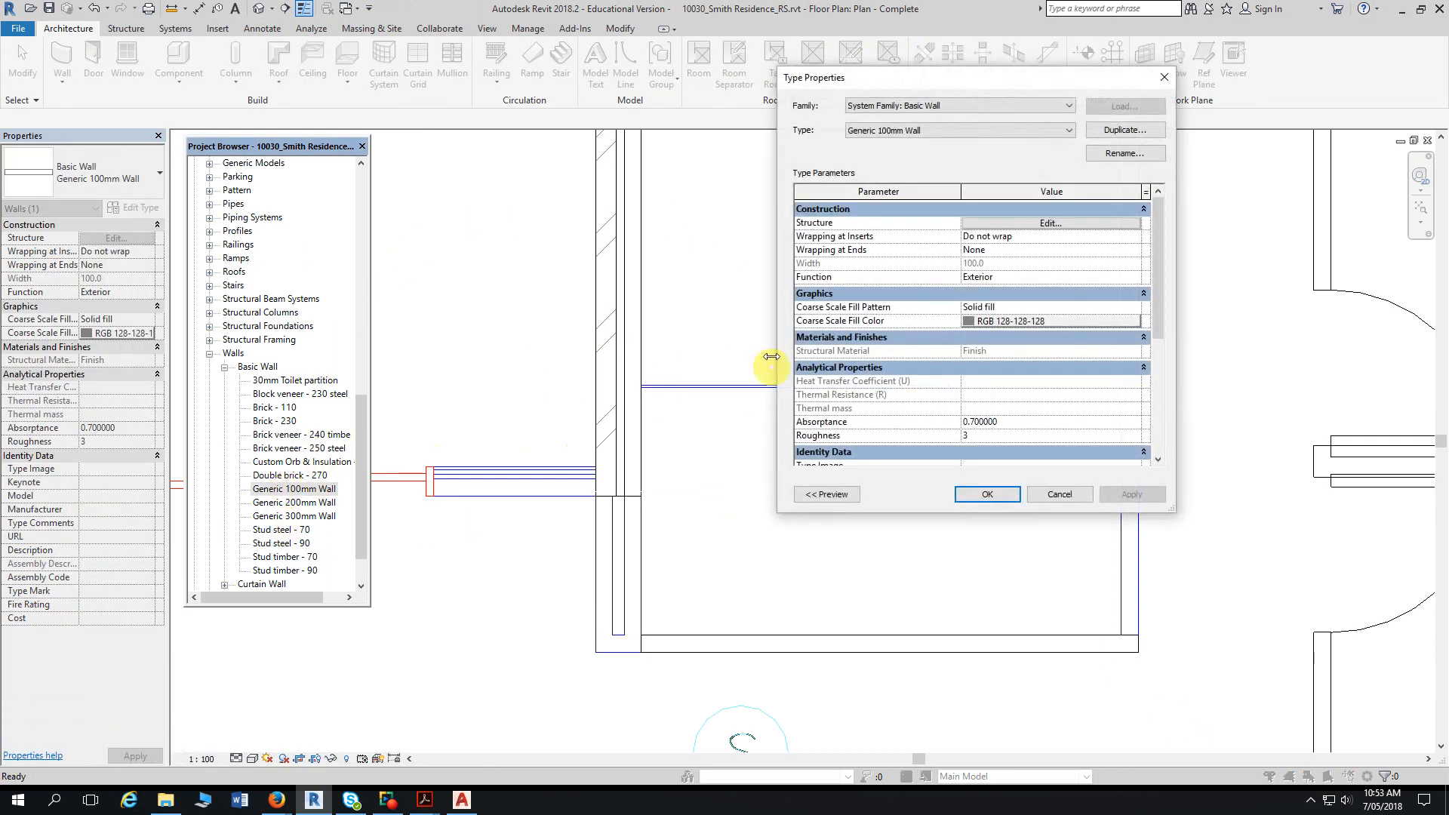
click(1110, 134)
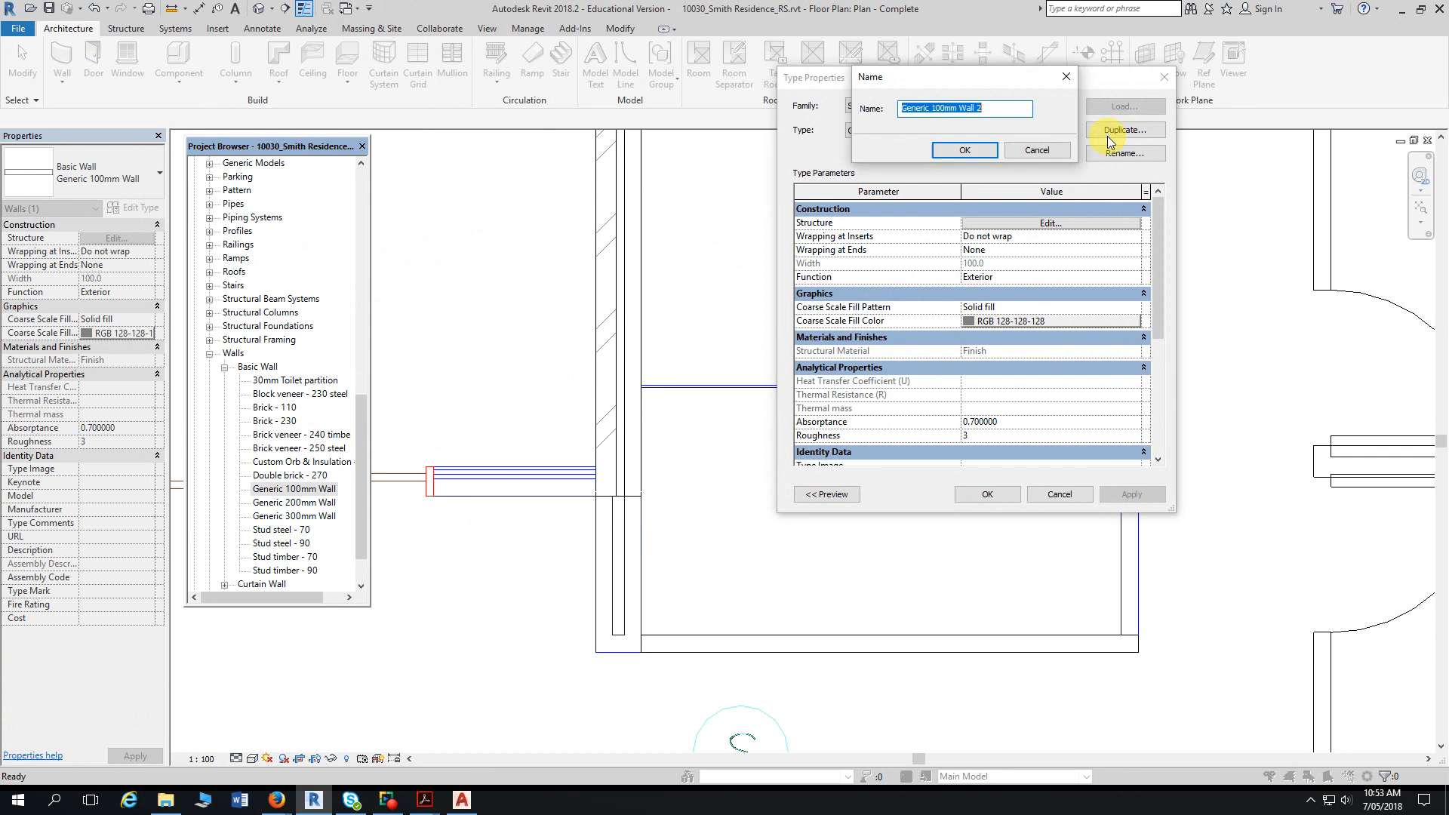
text(S)
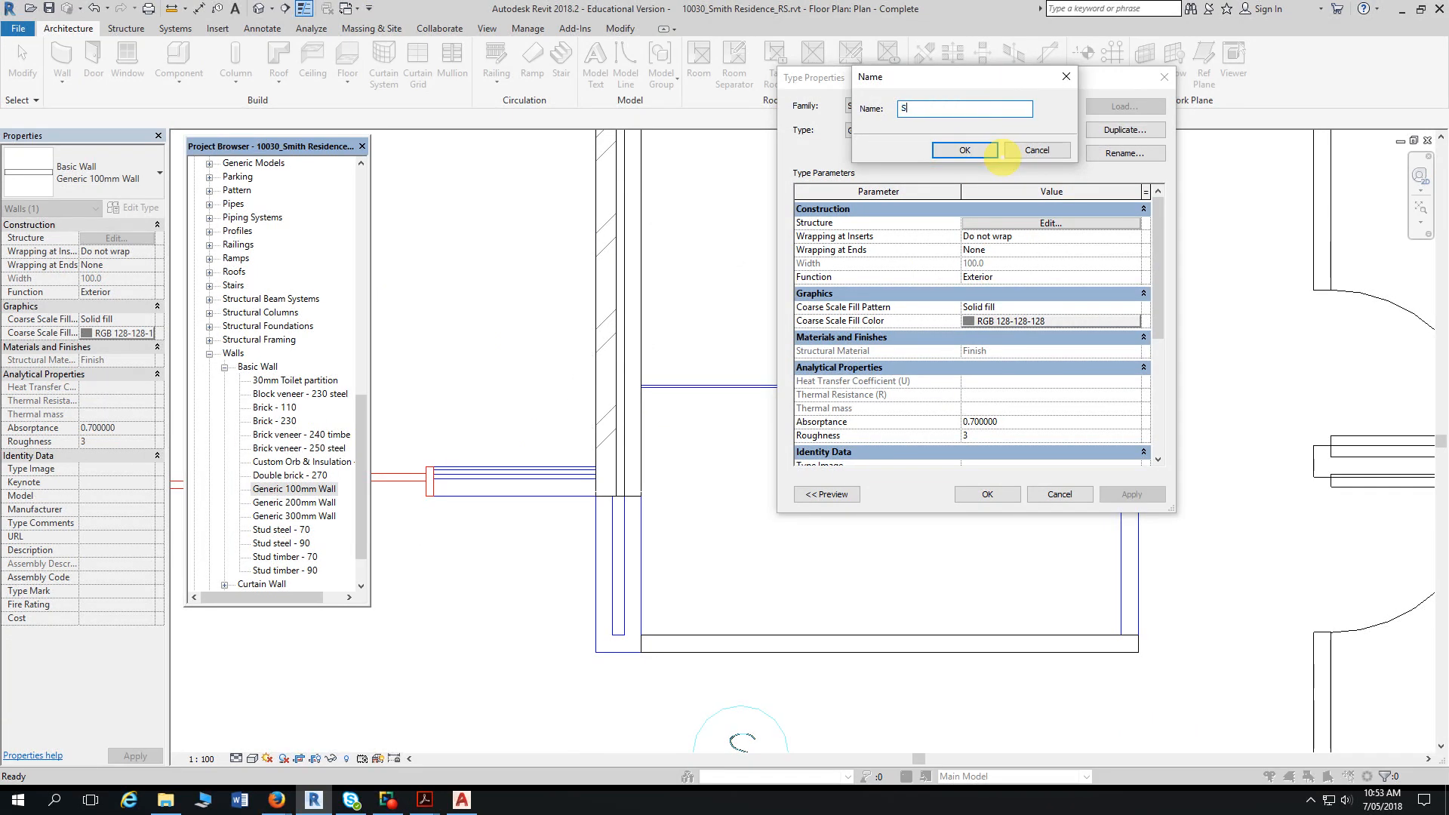
text(howerr Screen)
click(989, 150)
- Set the thickness of the Shower Screen wall's Structure [1] layer to 10
click(1035, 224)
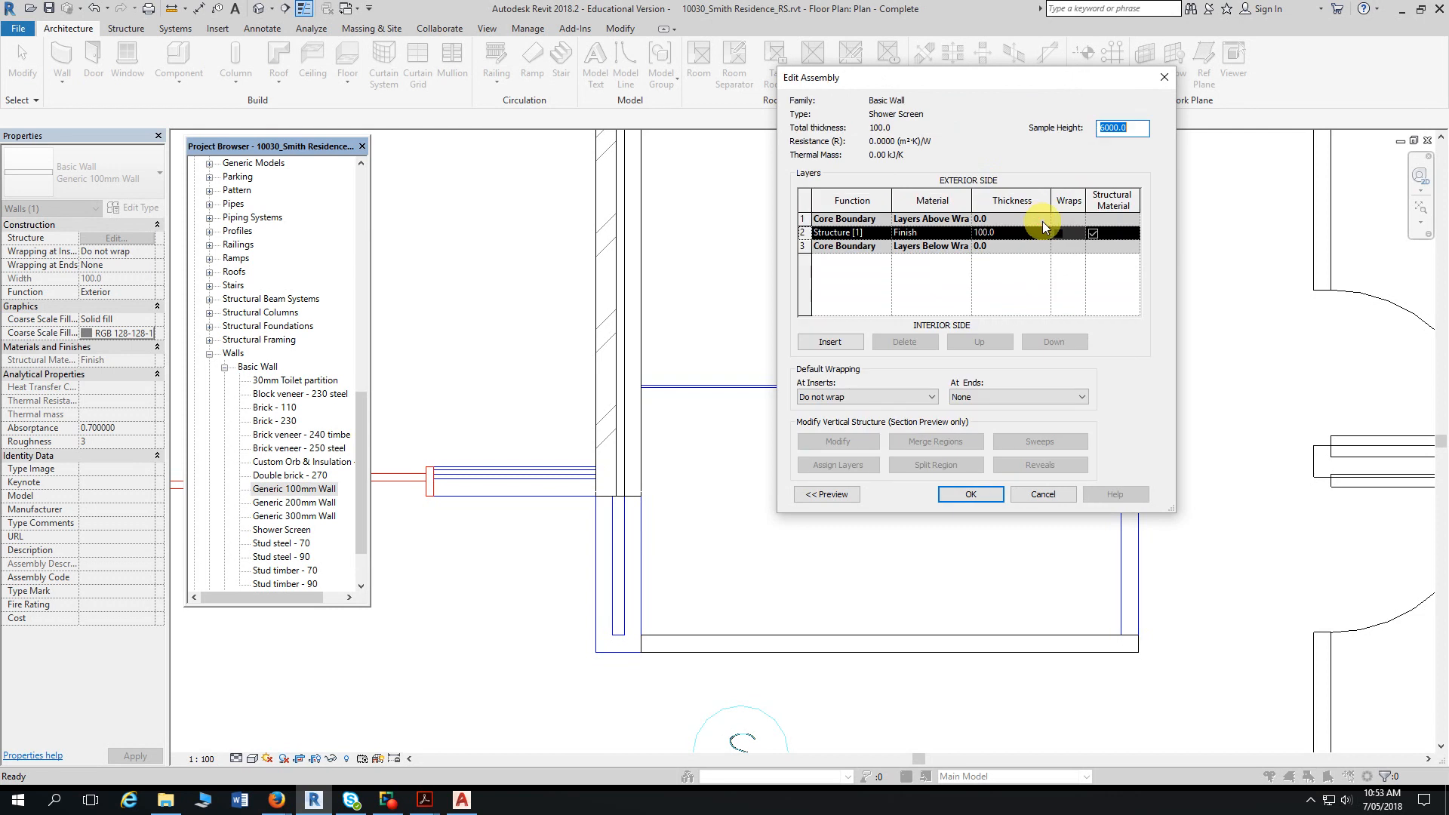
click(1027, 232)
text(10)
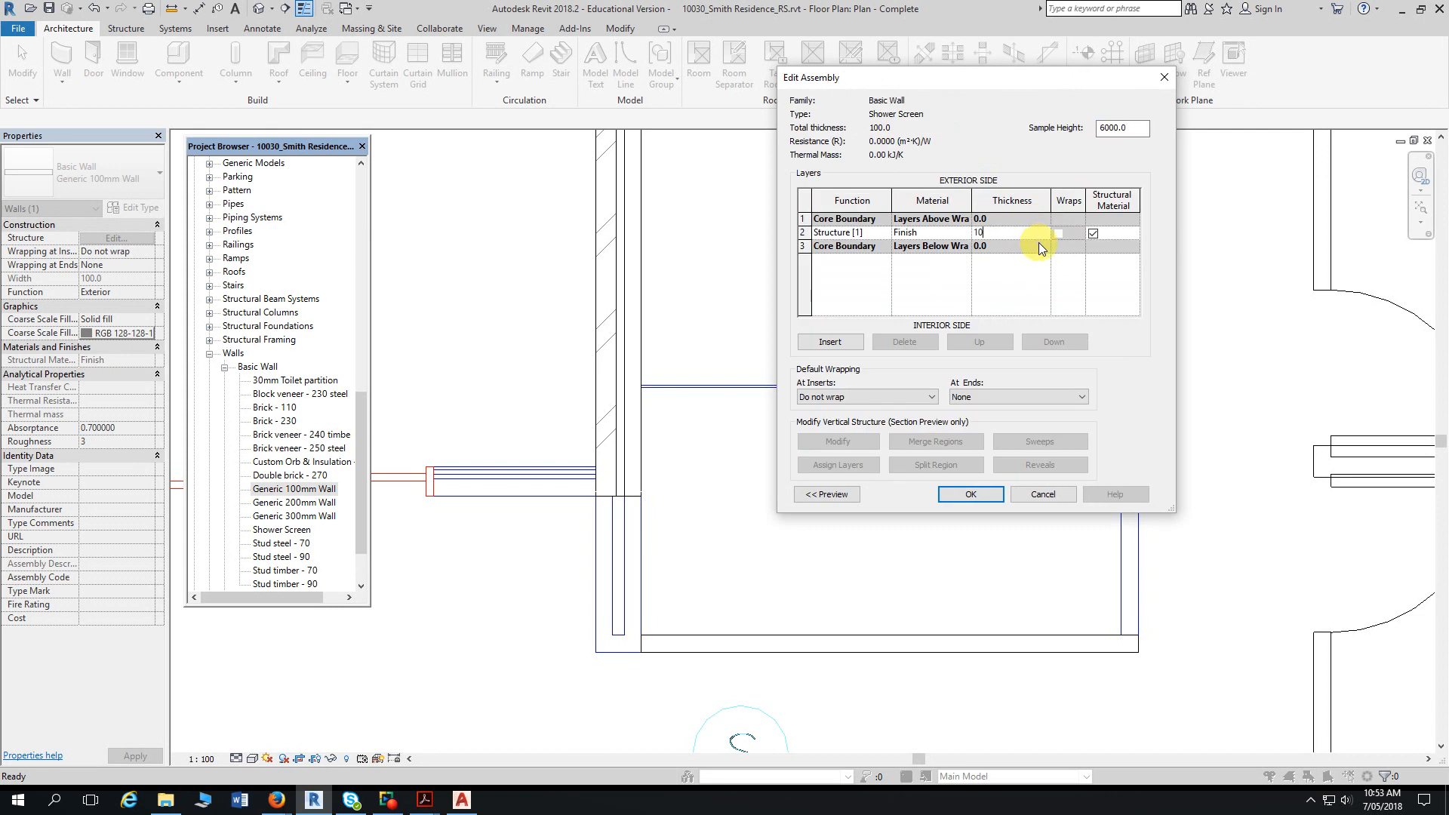
- Assign the Glass, Clear Glazing material to the Shower Screen wall's Structure [1] layer and accept the new wall type
click(964, 236)
click(965, 233)
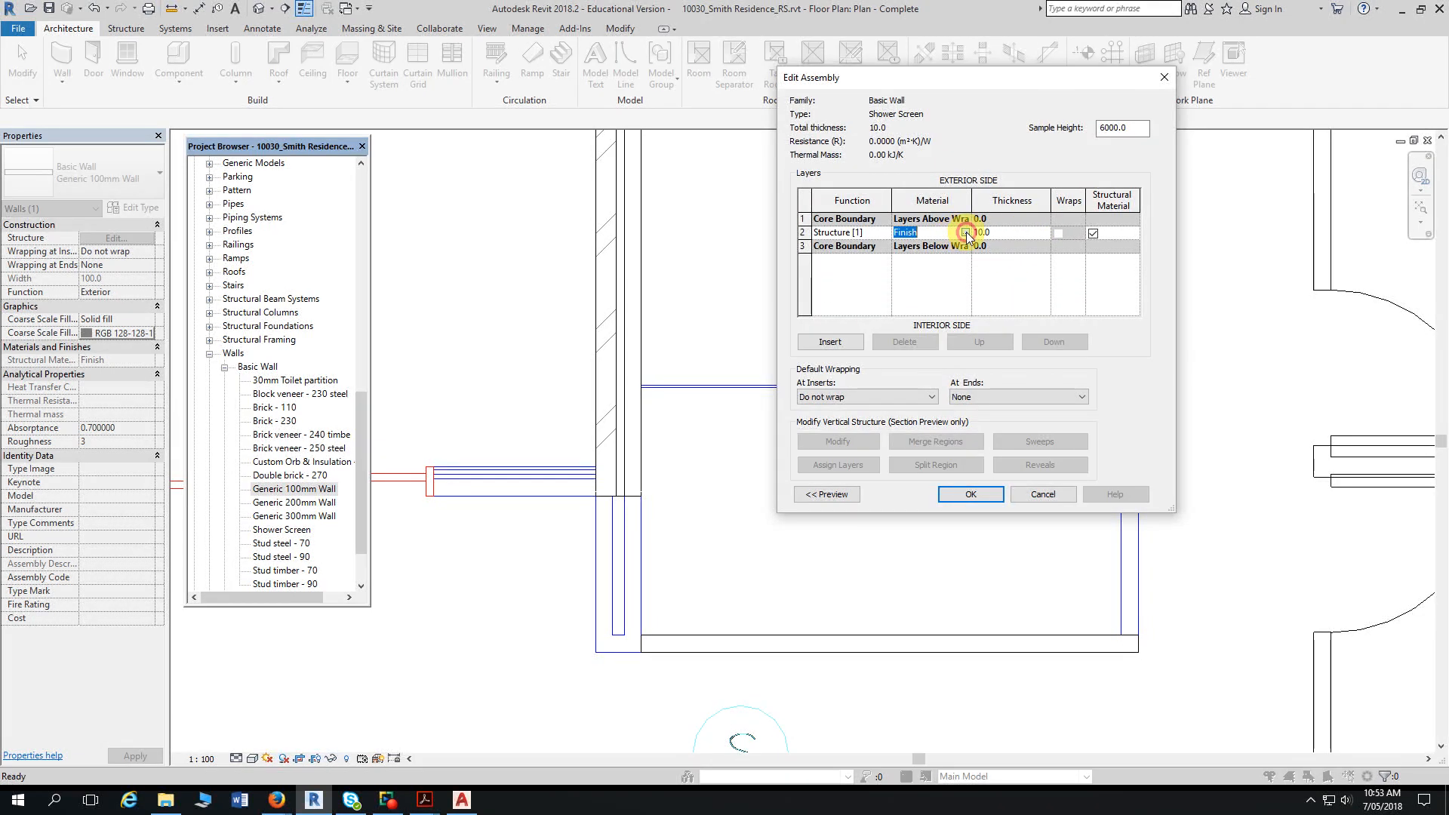
text(Gl)
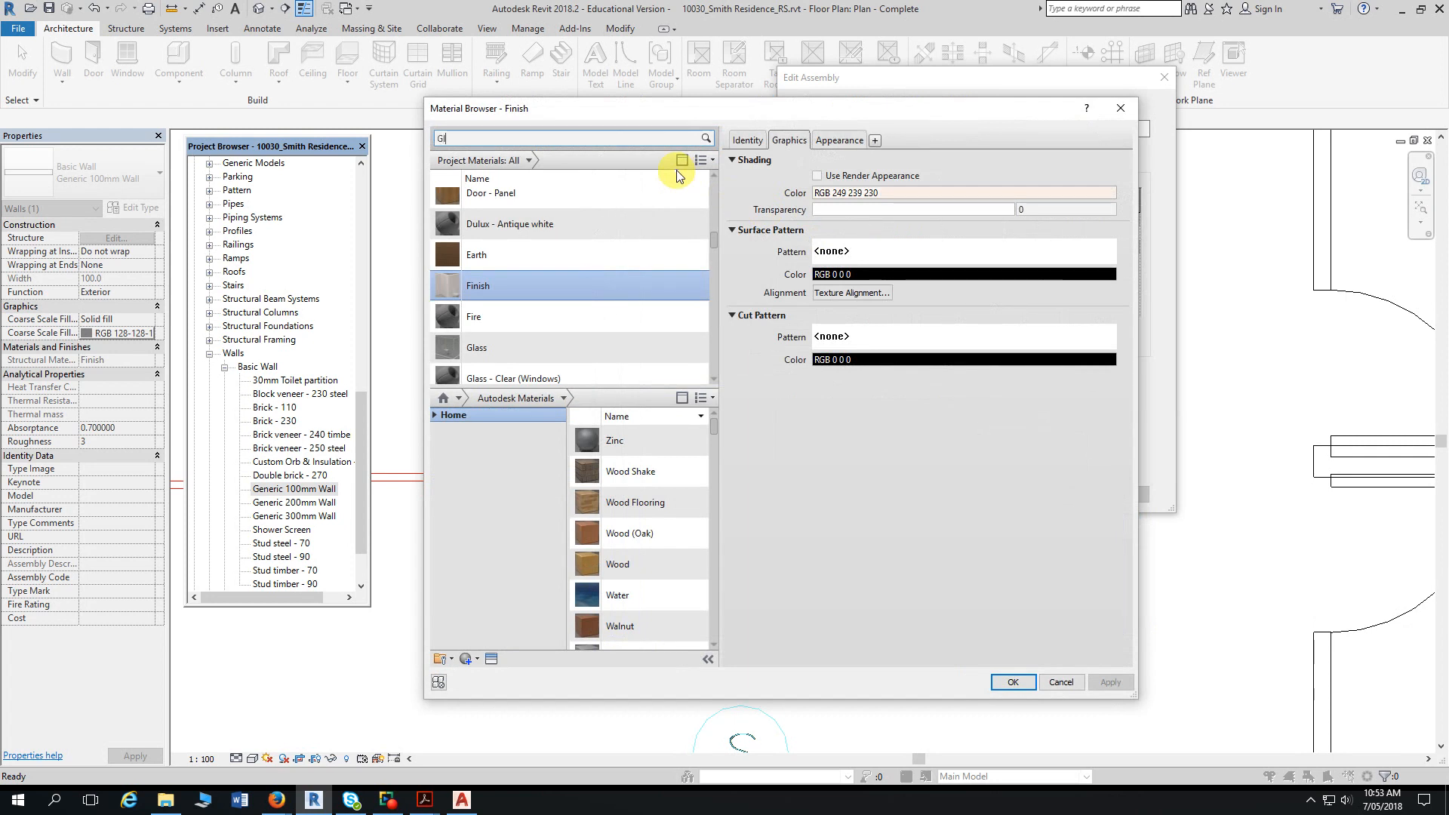
text(ass, clear)
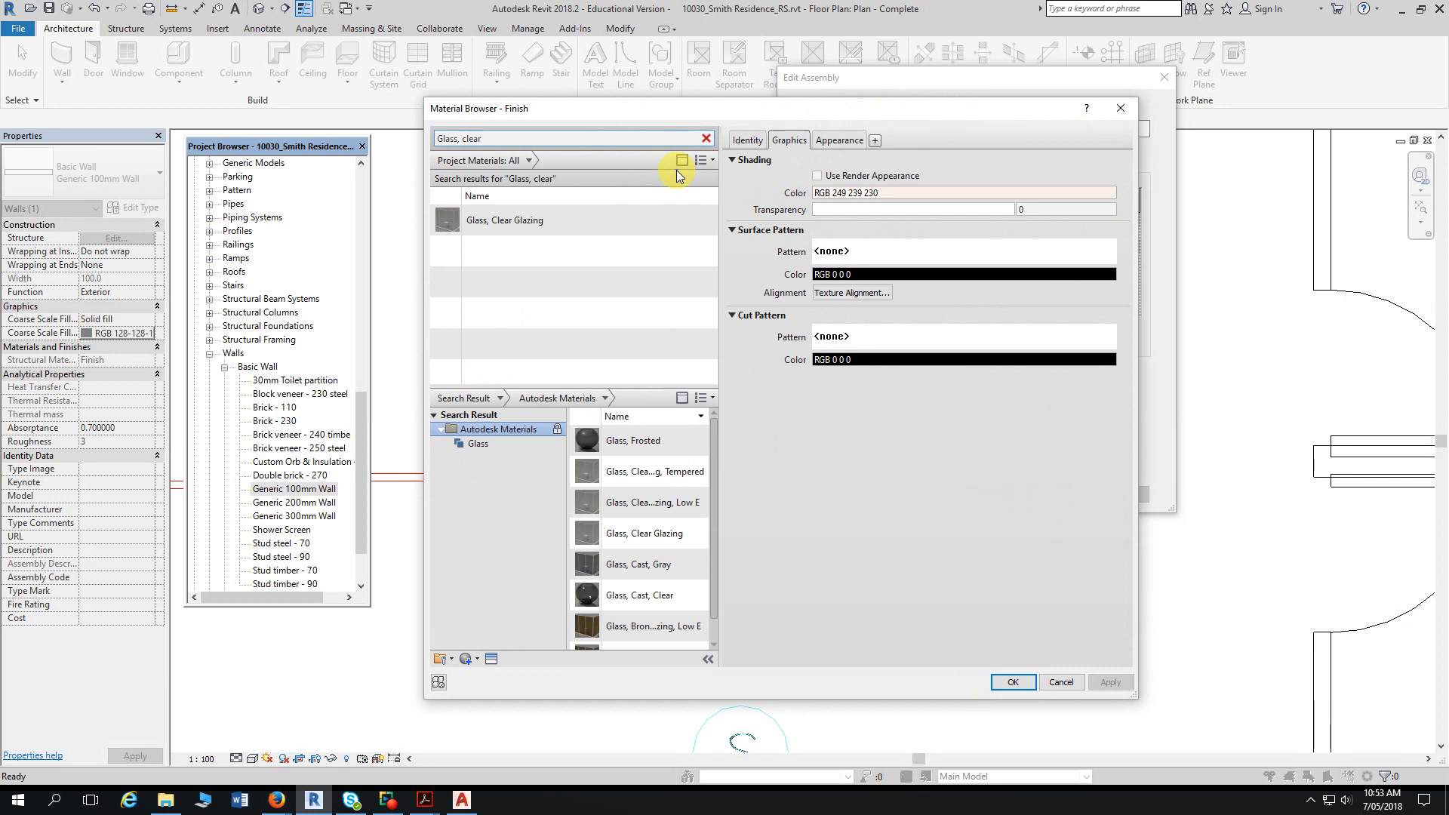
click(654, 217)
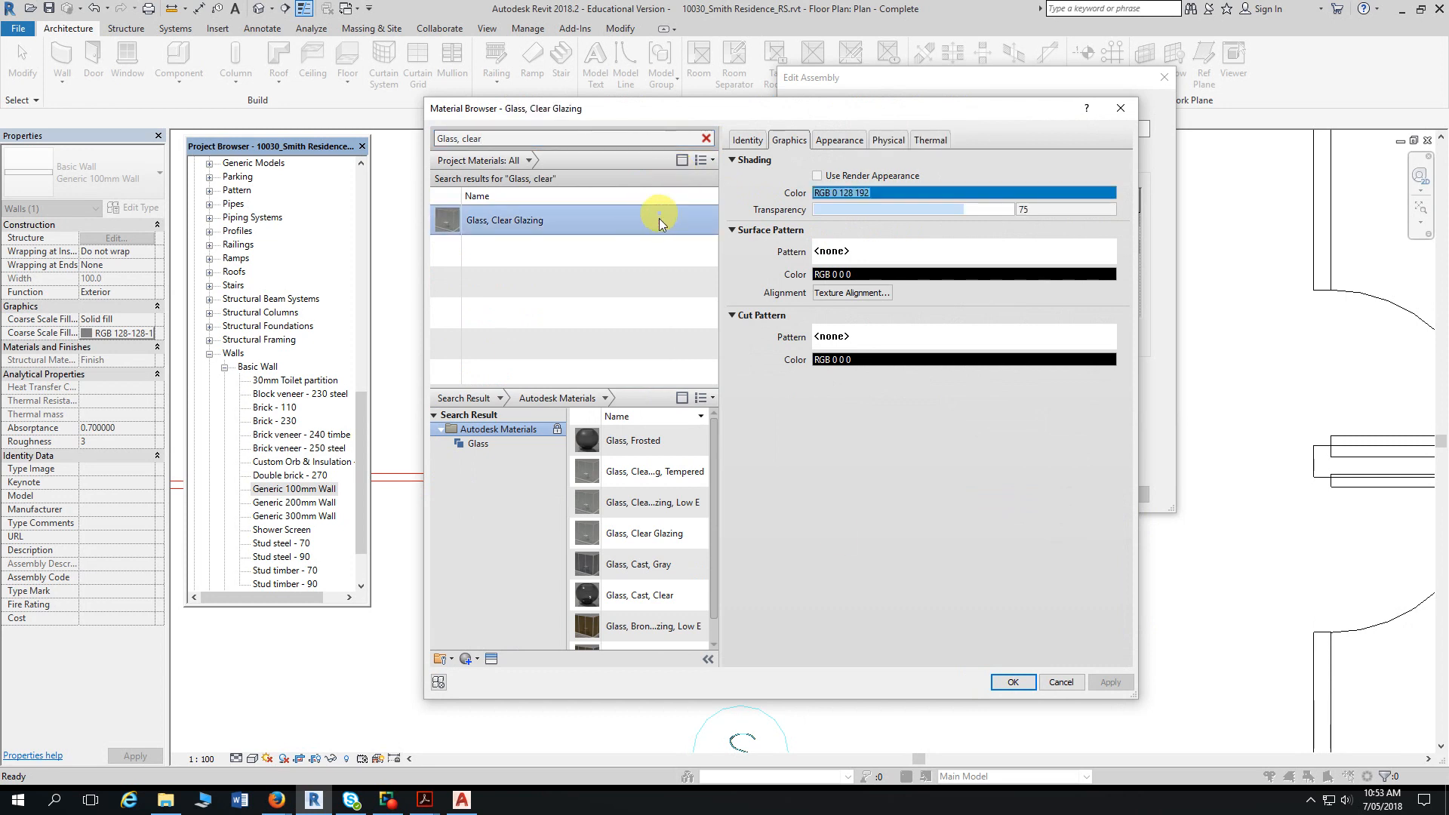
click(1012, 682)
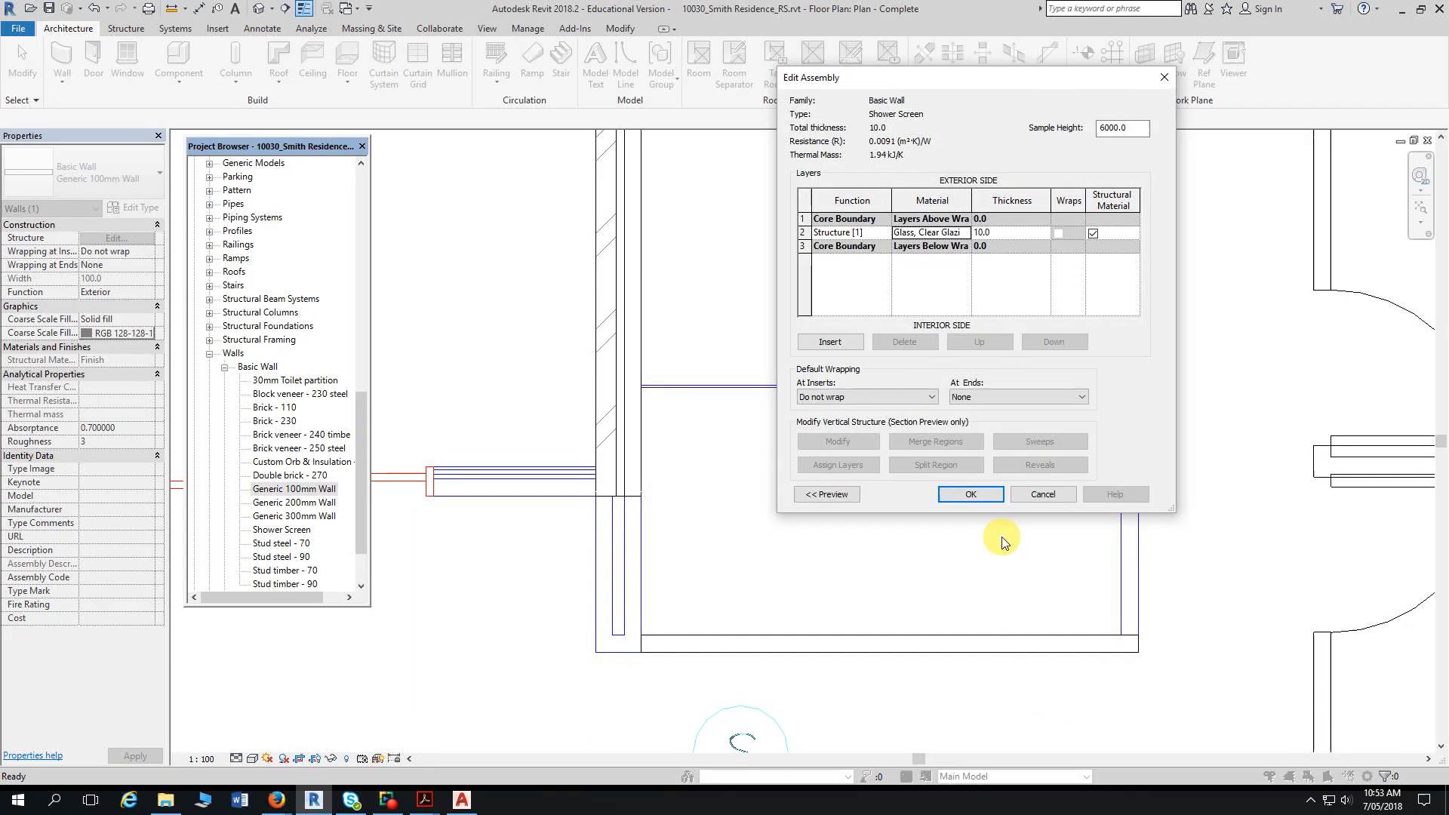
click(970, 494)
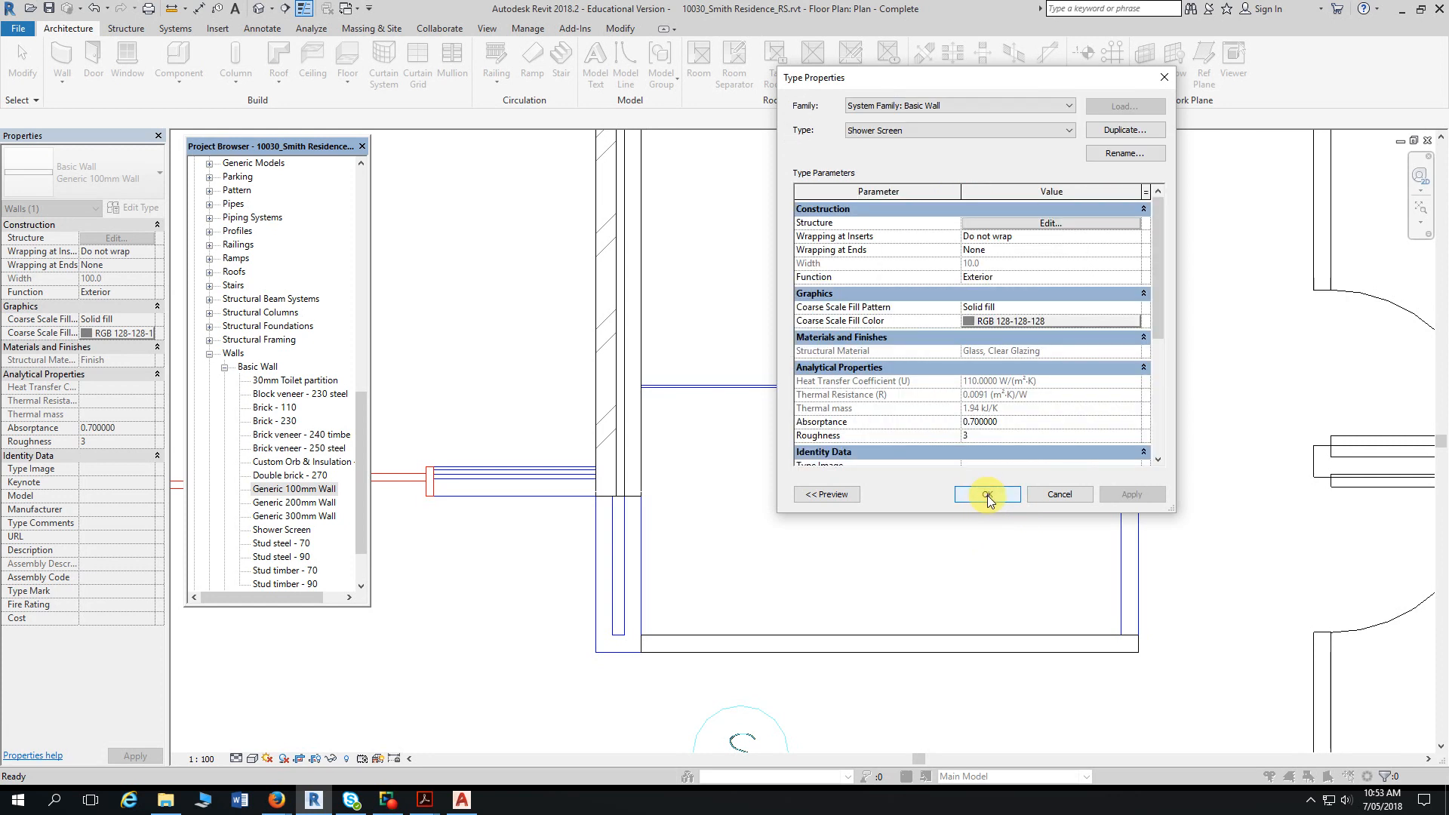
click(987, 494)
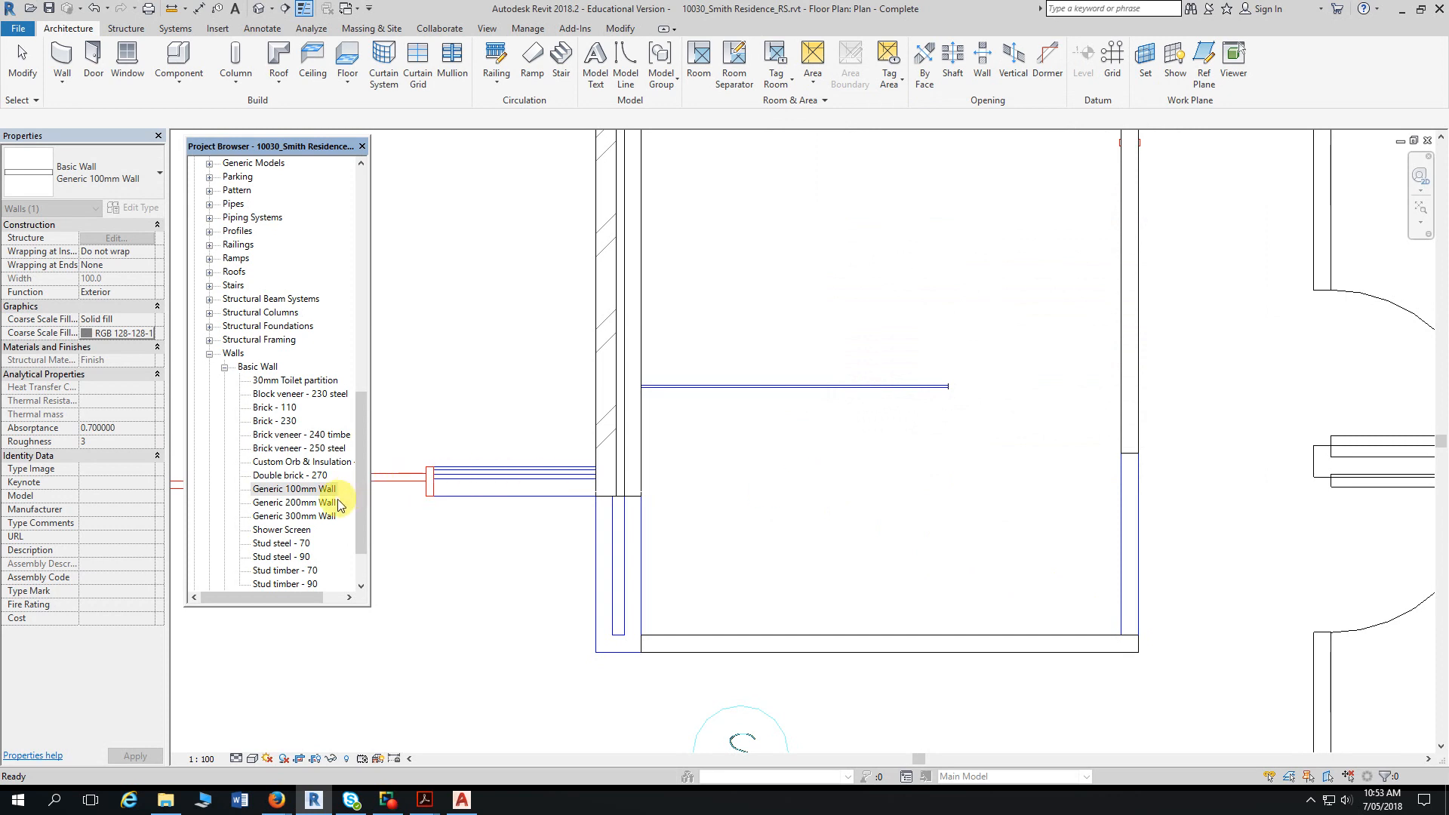
- Check the properties of the new Shower Screen wall type and examine the shower screen linework in the floor plan
click(285, 531)
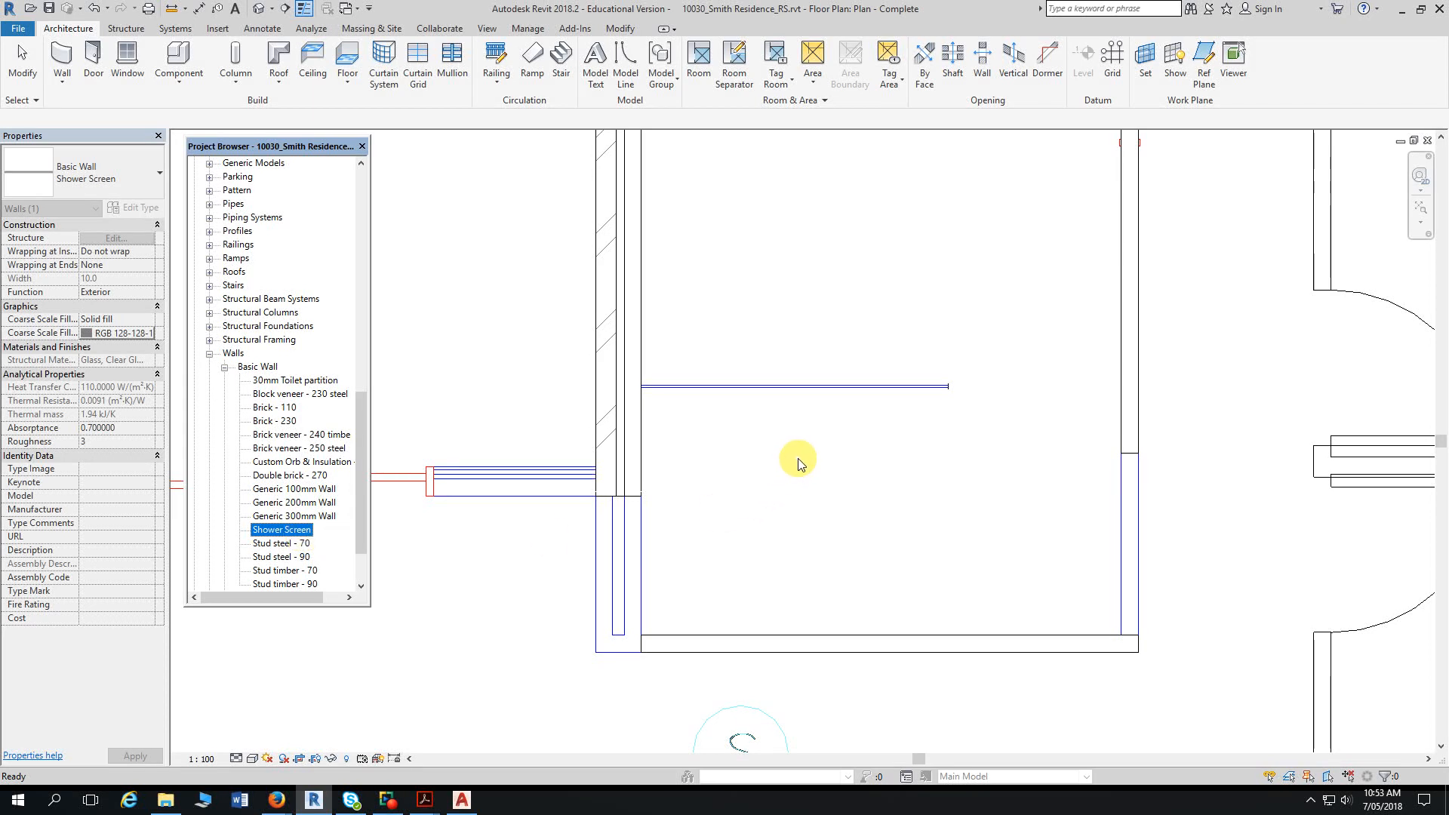
scroll(785, 469, up, 3)
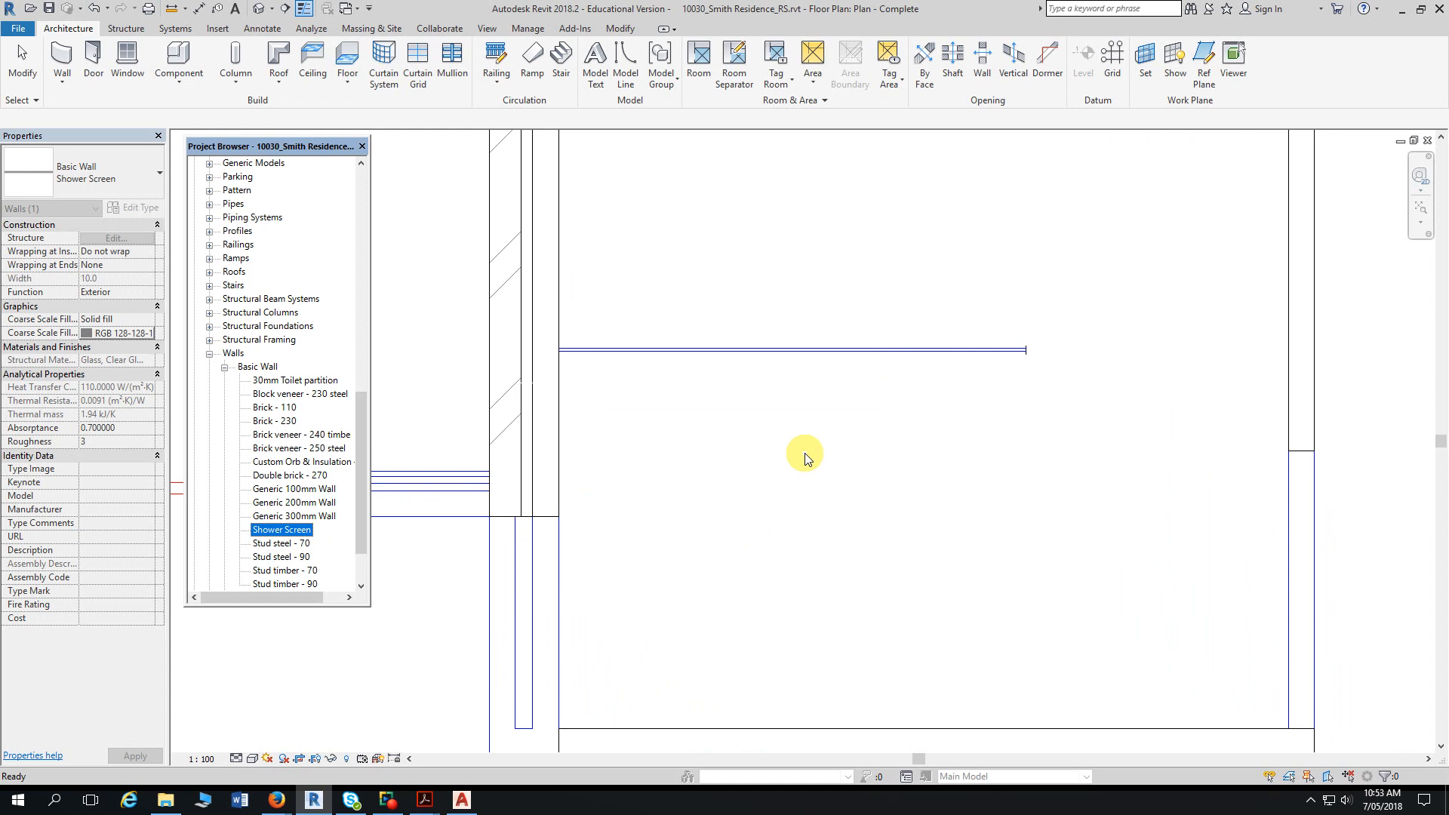
scroll(761, 417, up, 2)
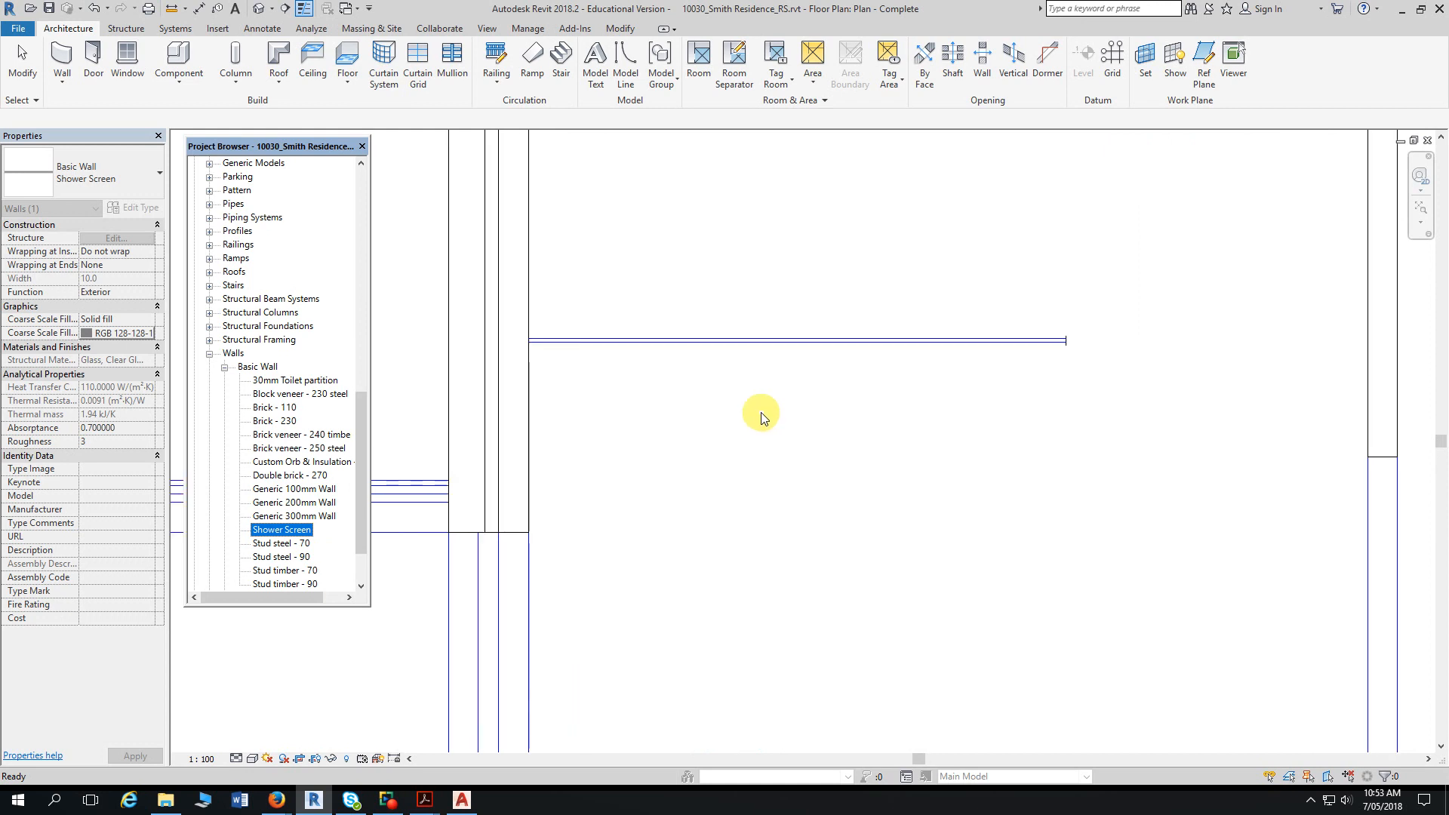
click(759, 412)
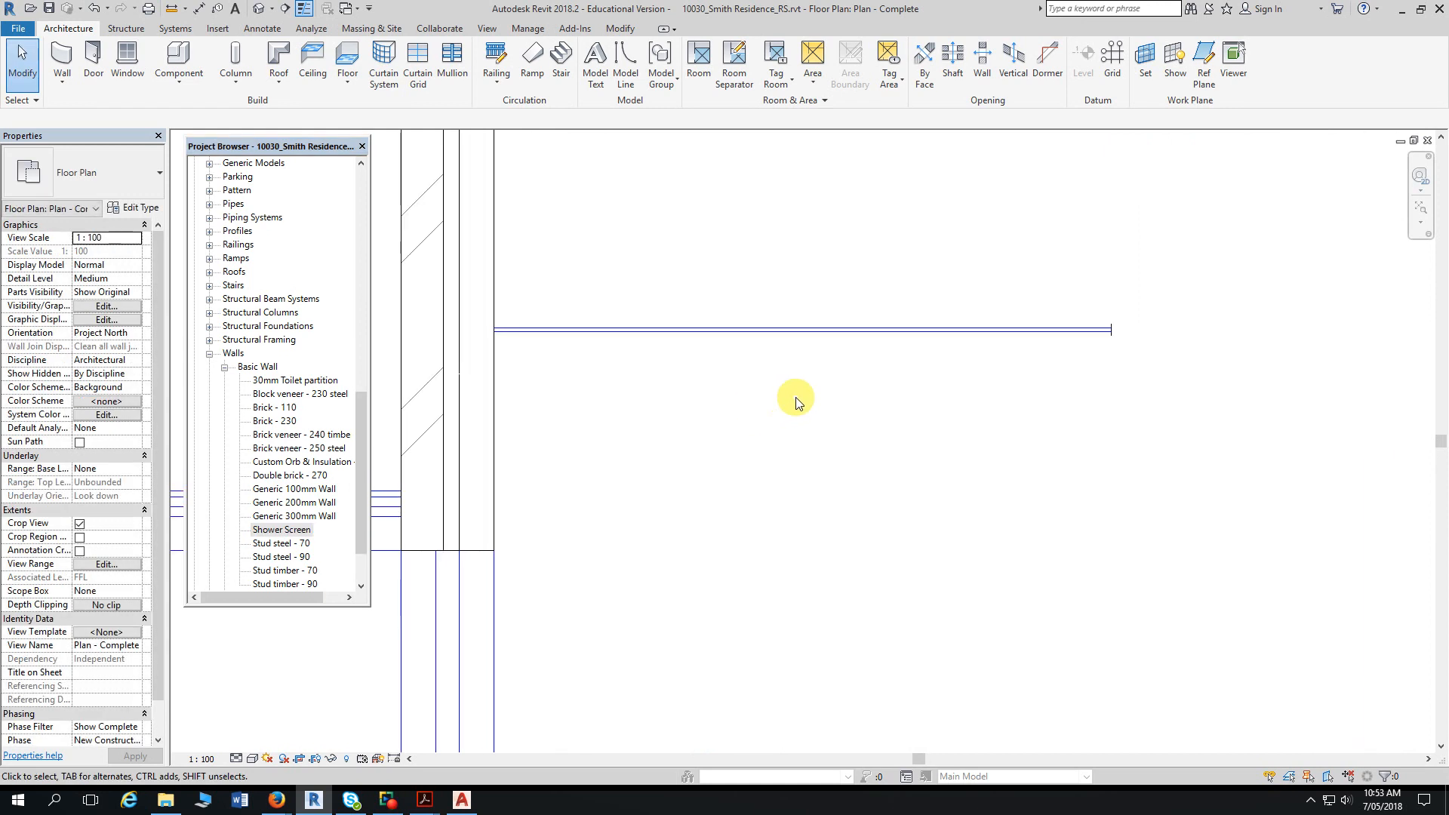
scroll(790, 398, down, 1)
scroll(762, 384, up, 1)
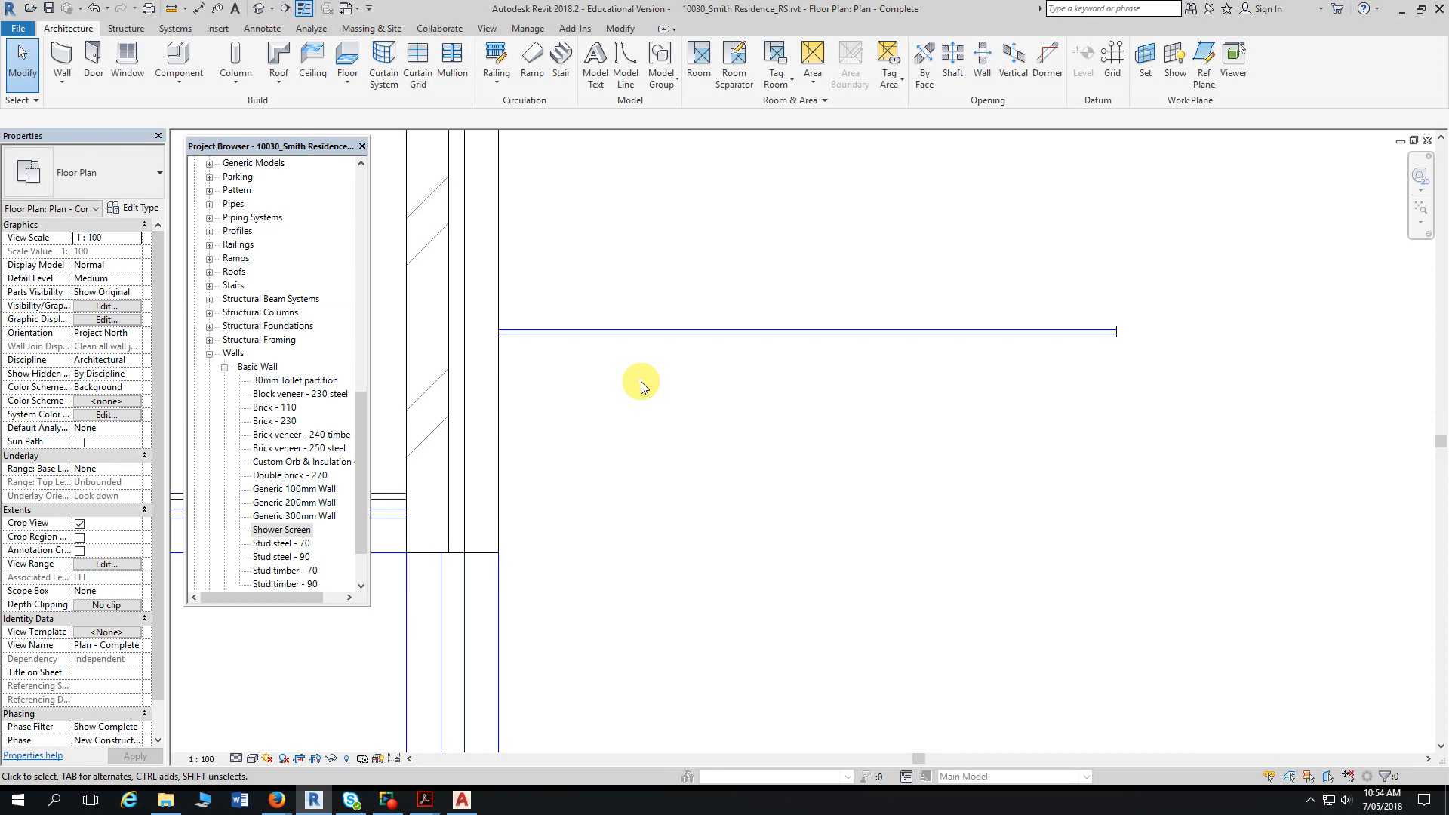
middle_drag(622, 384, 677, 364)
scroll(673, 361, up, 1)
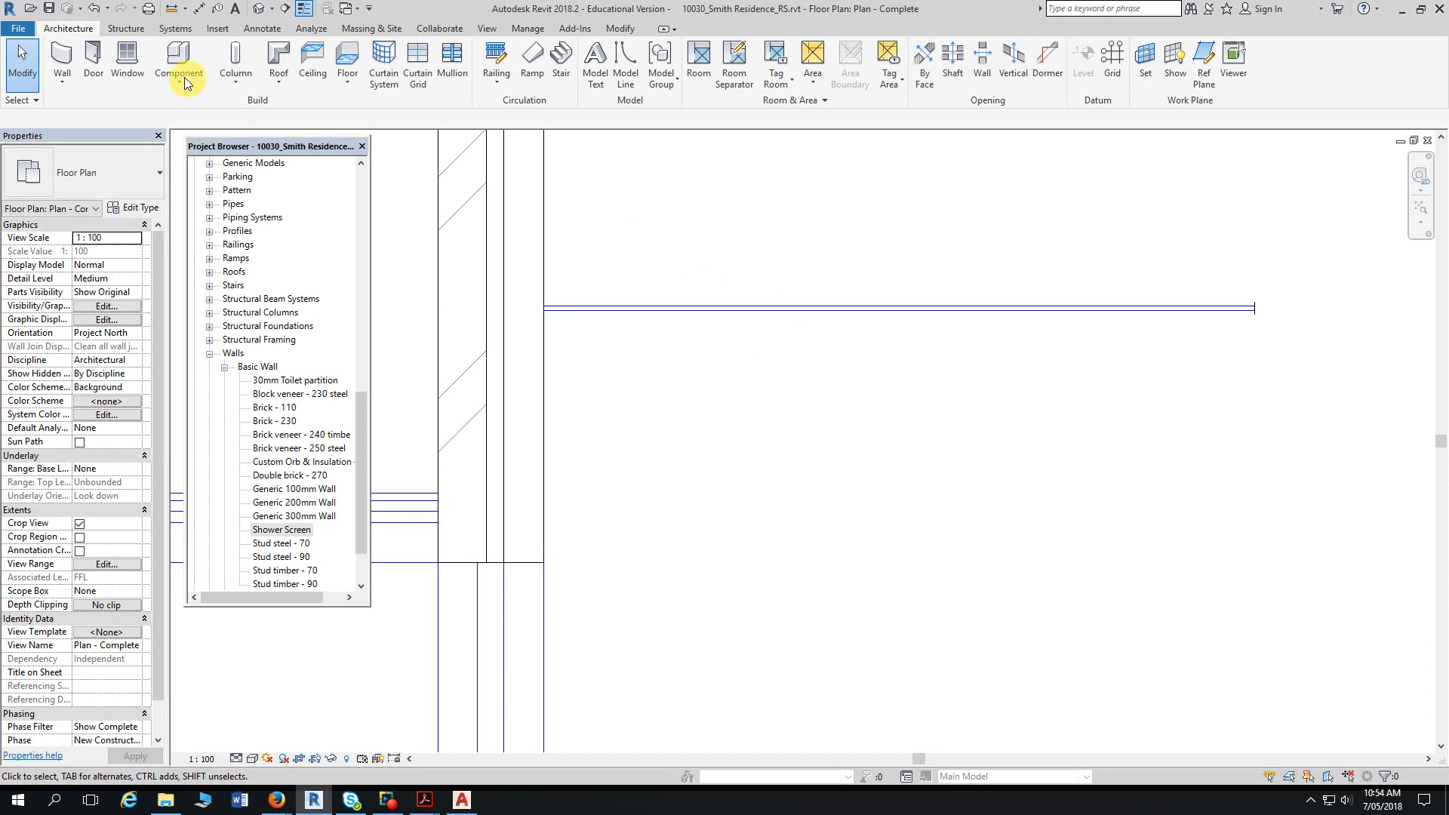
- Start an architectural wall of type Shower Screen with an unconnected height of 2000
click(65, 58)
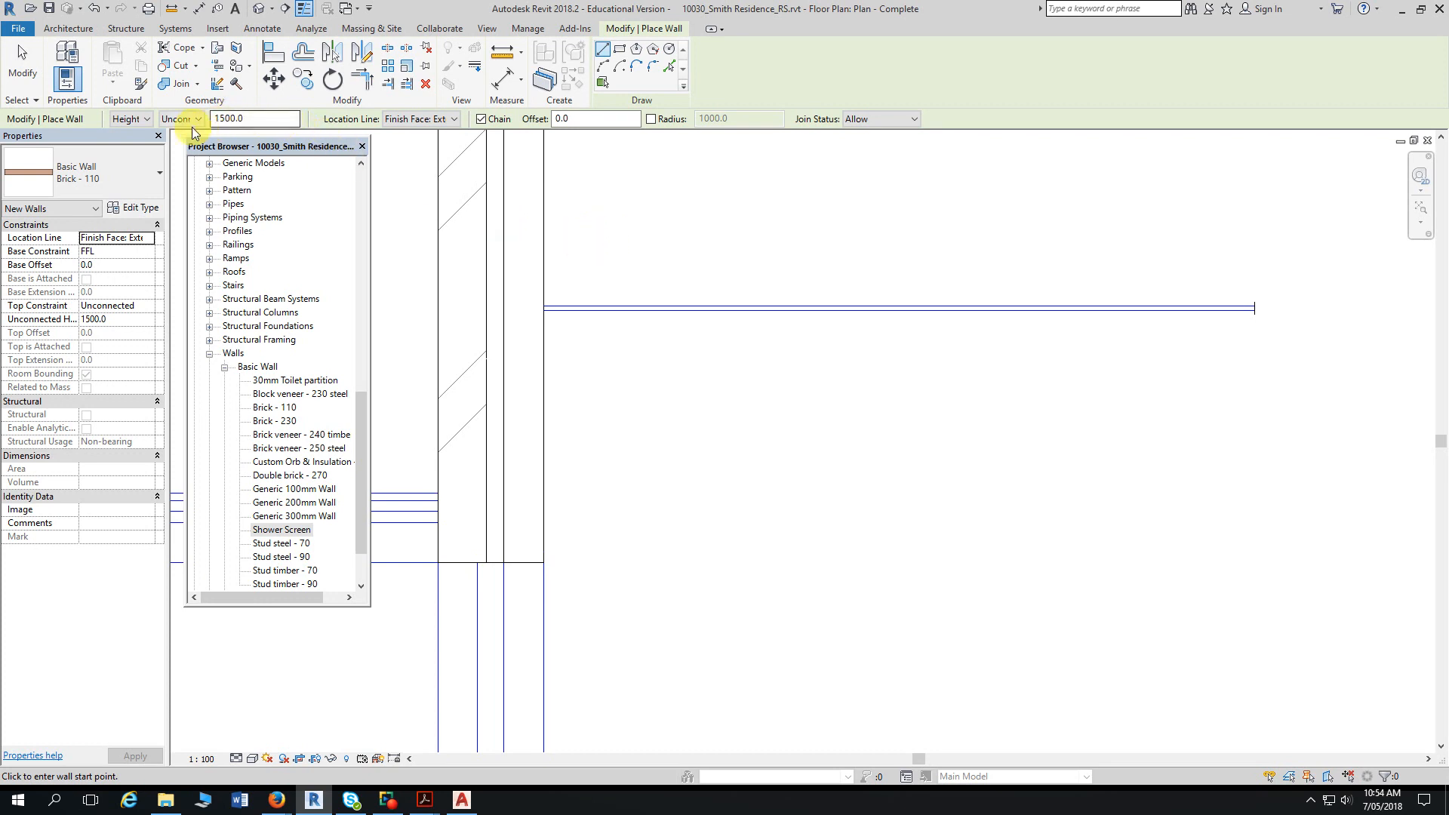
click(143, 178)
scroll(146, 446, down, 3)
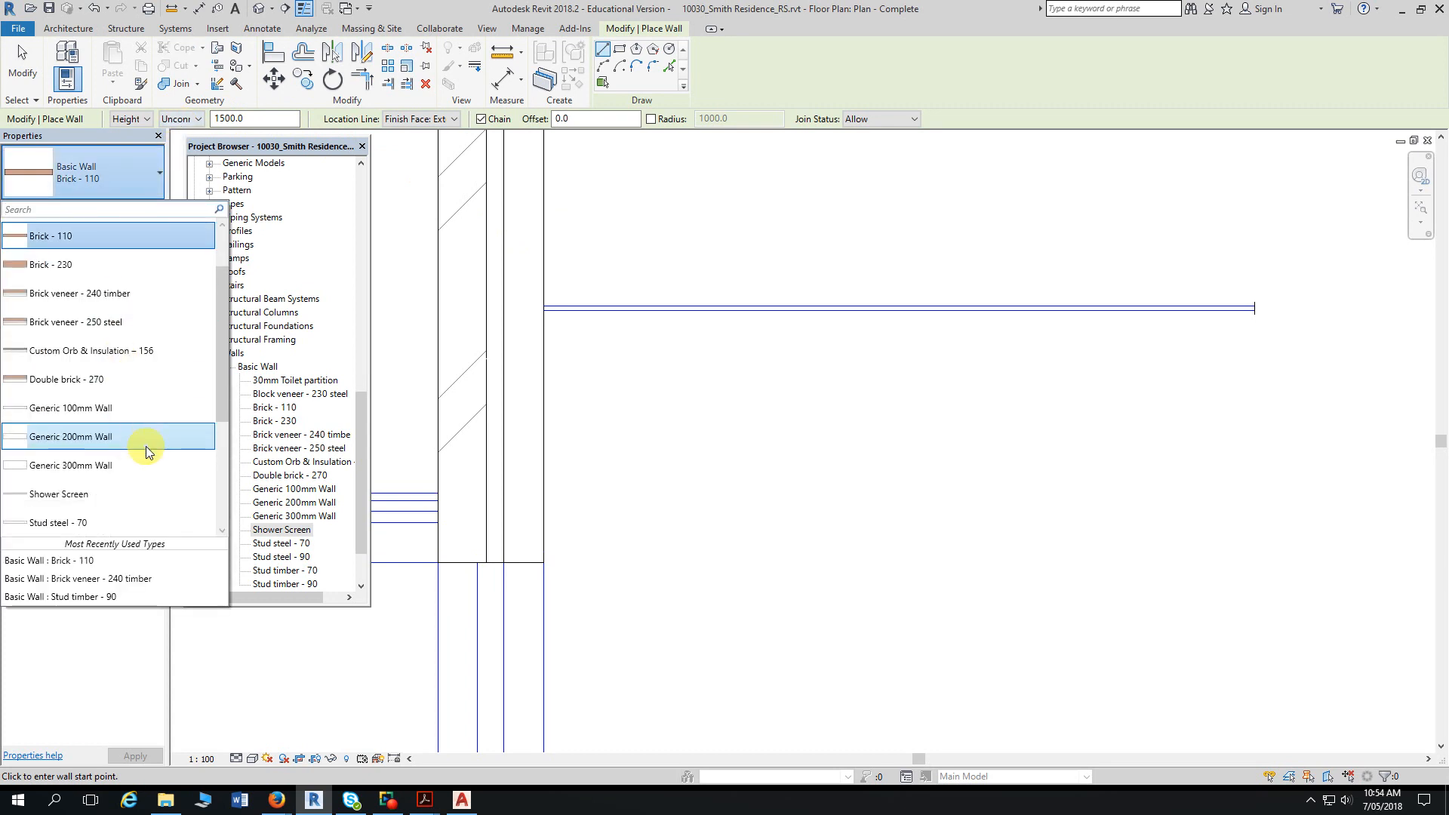
click(118, 459)
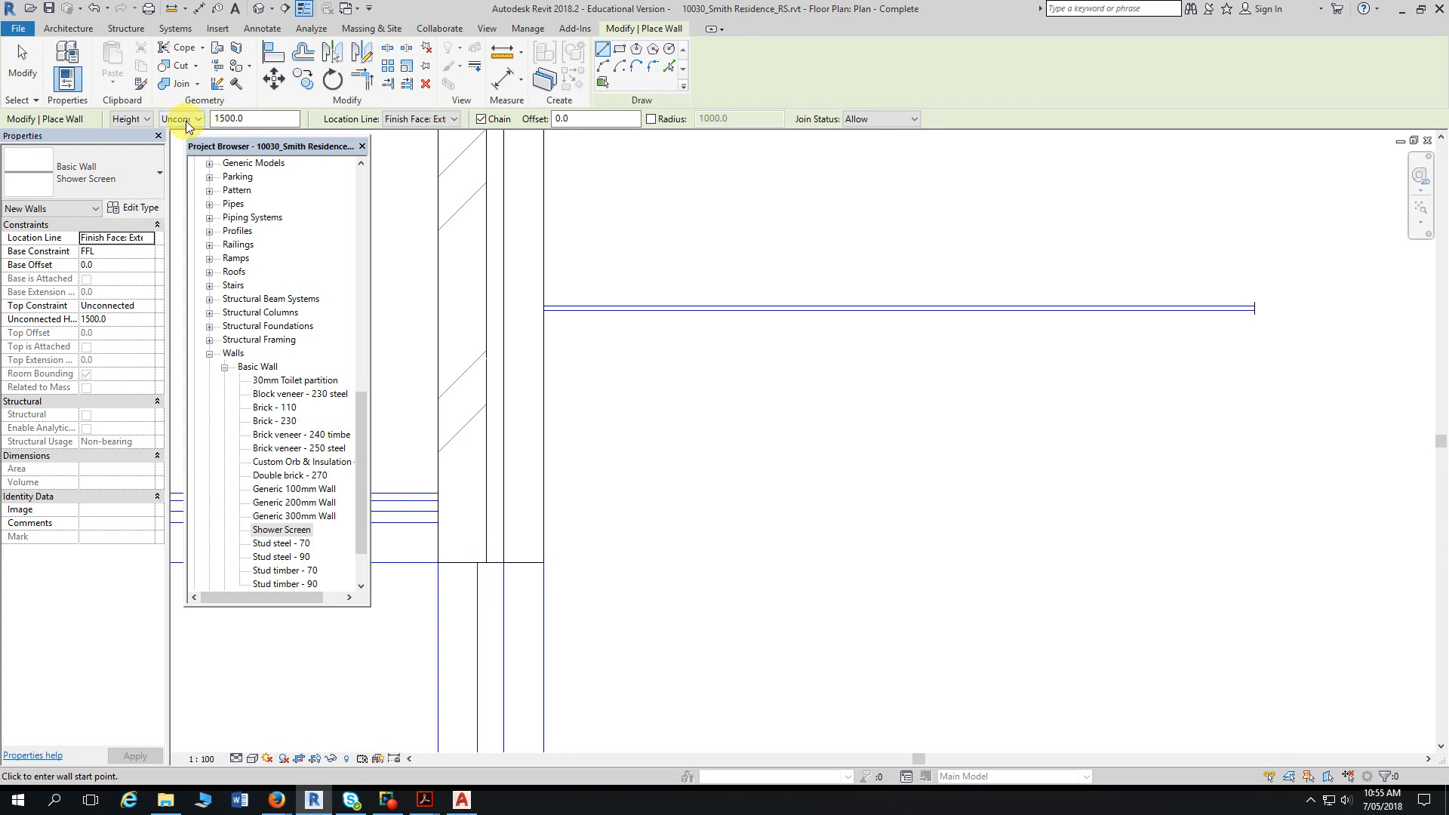
drag(245, 118, 206, 121)
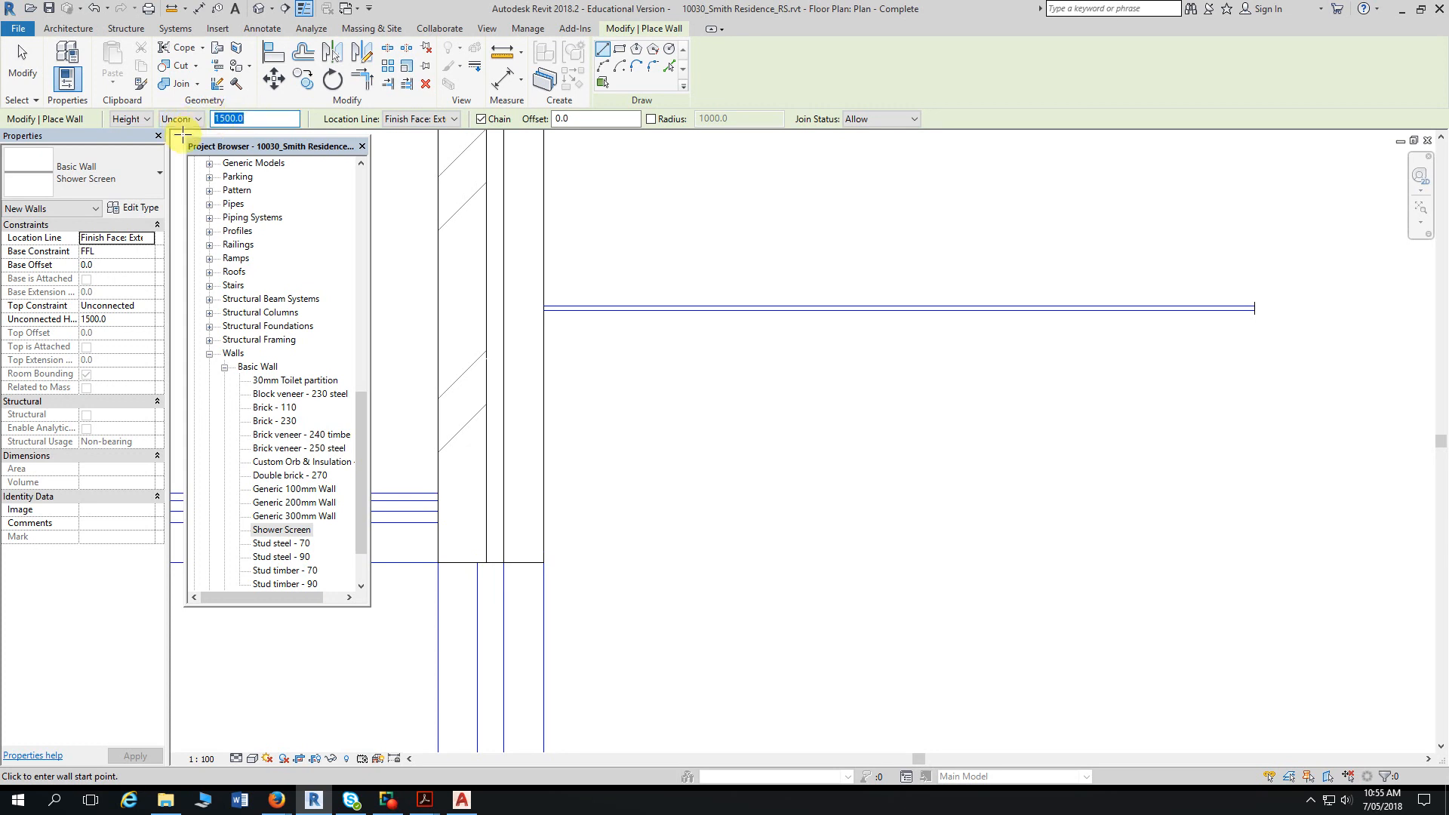
text(2000)
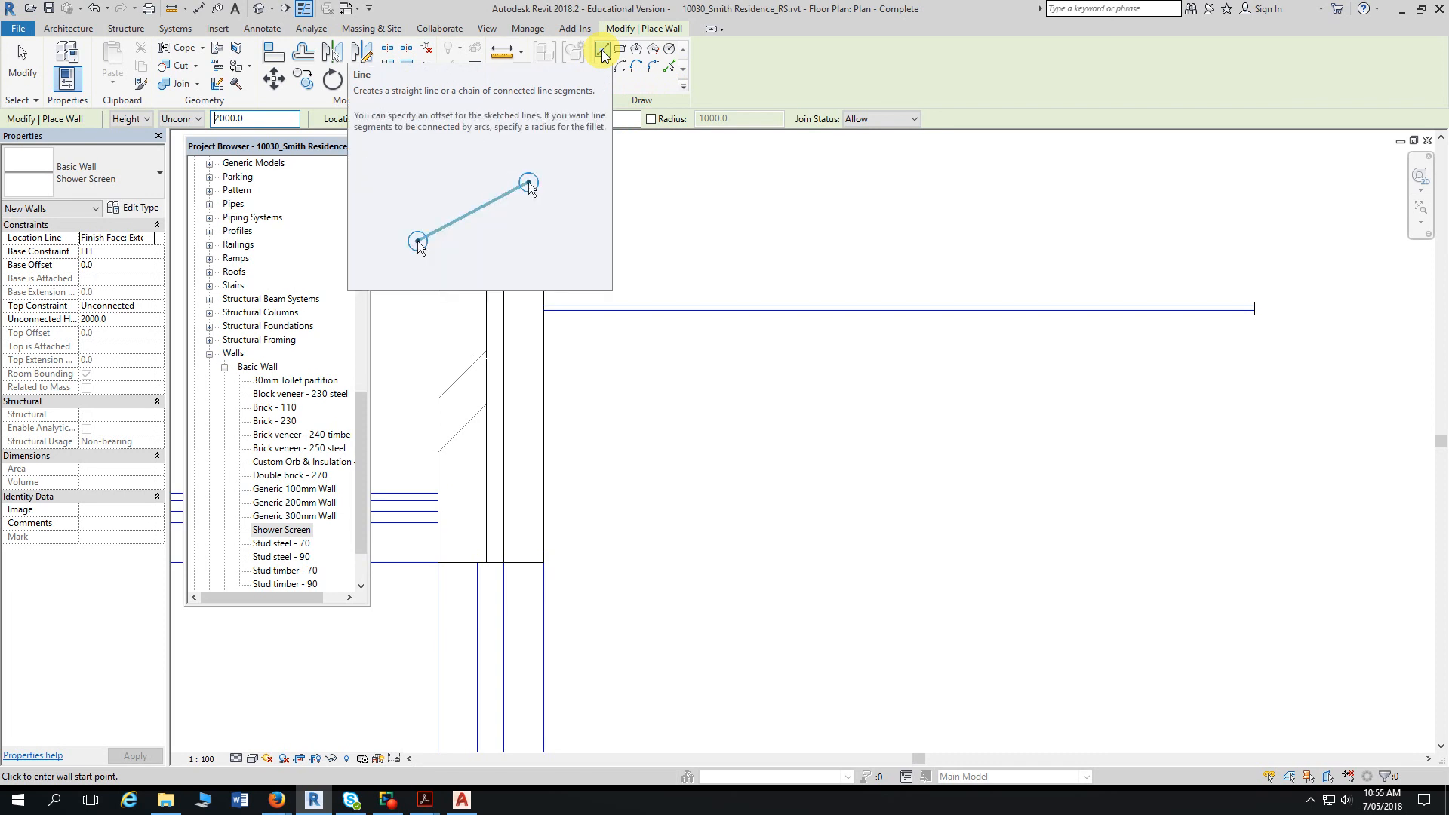
- Place the Shower Screen wall by picking the lower line of the imported shower screen linework, dismissing the save reminder without saving
click(669, 68)
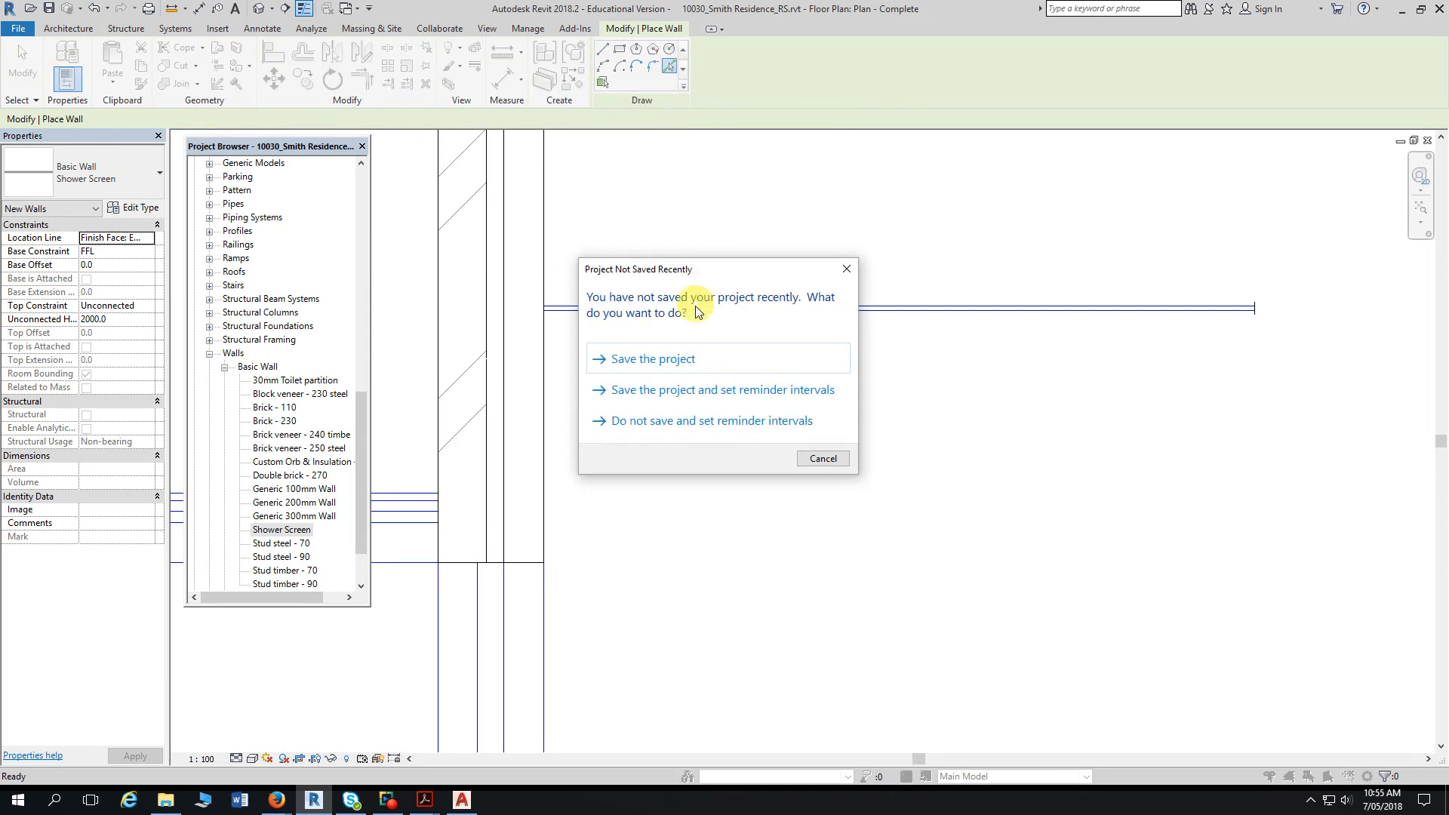
click(822, 459)
scroll(696, 325, up, 3)
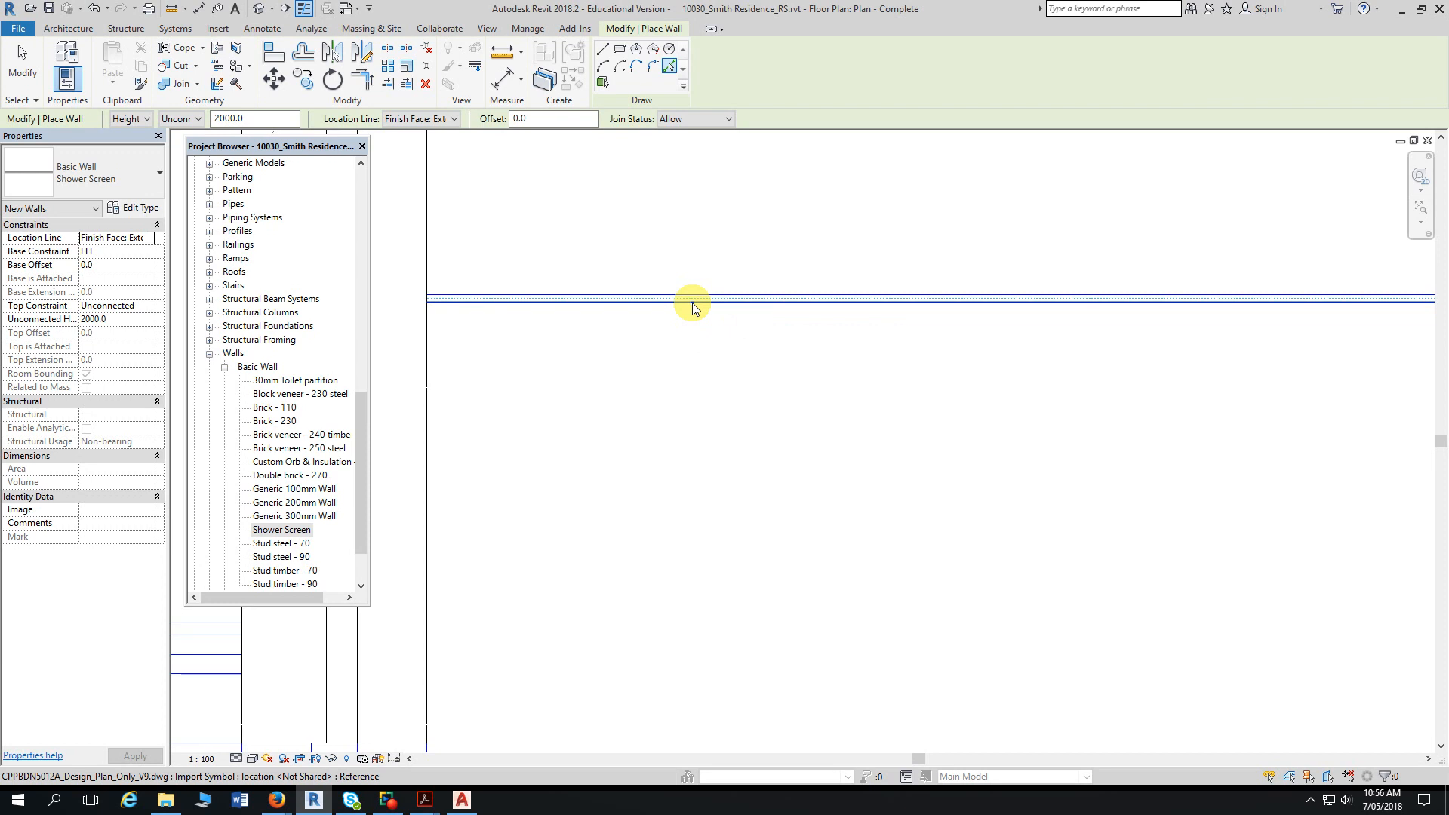
click(693, 306)
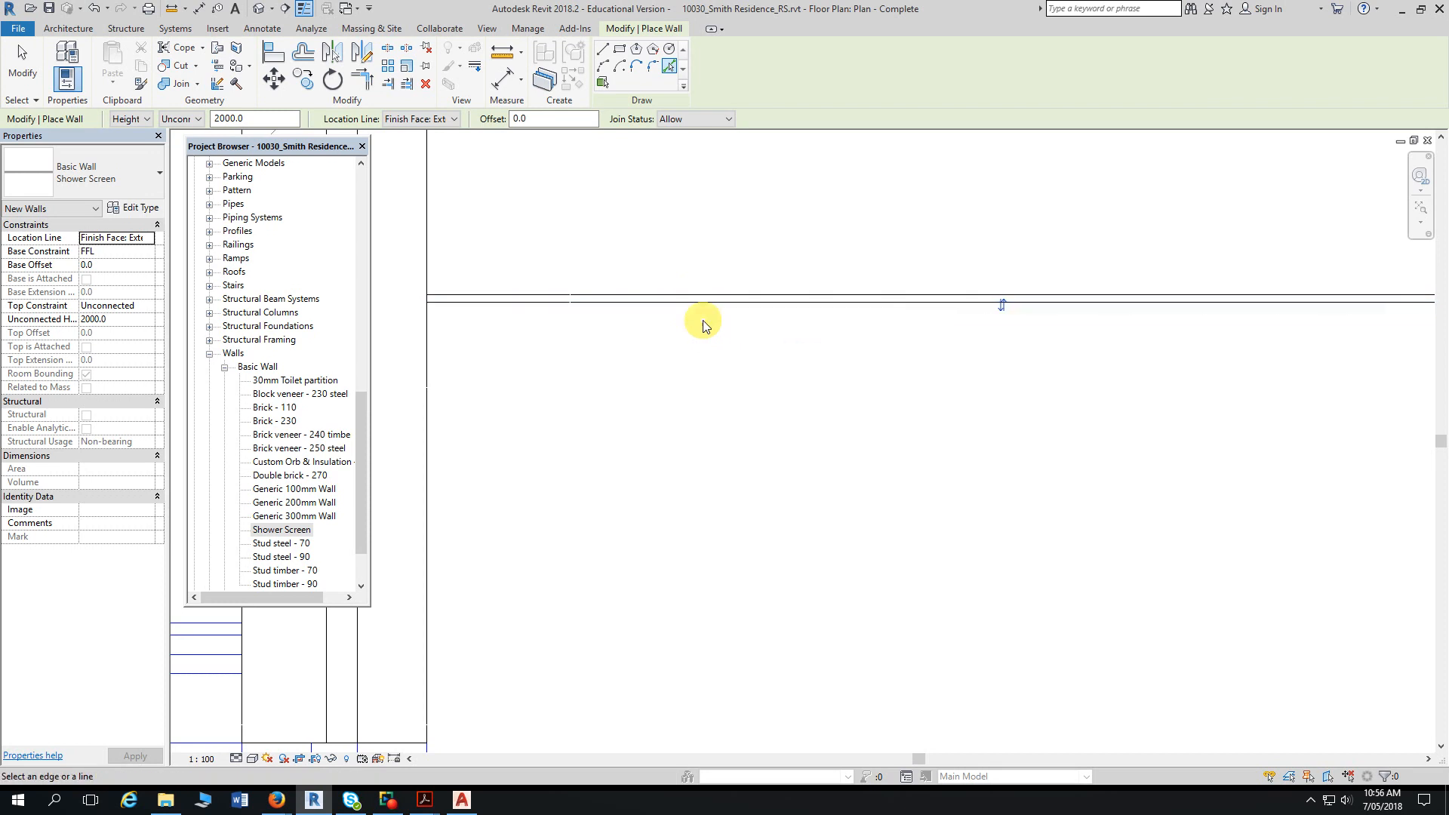
scroll(921, 437, down, 2)
scroll(808, 408, up, 2)
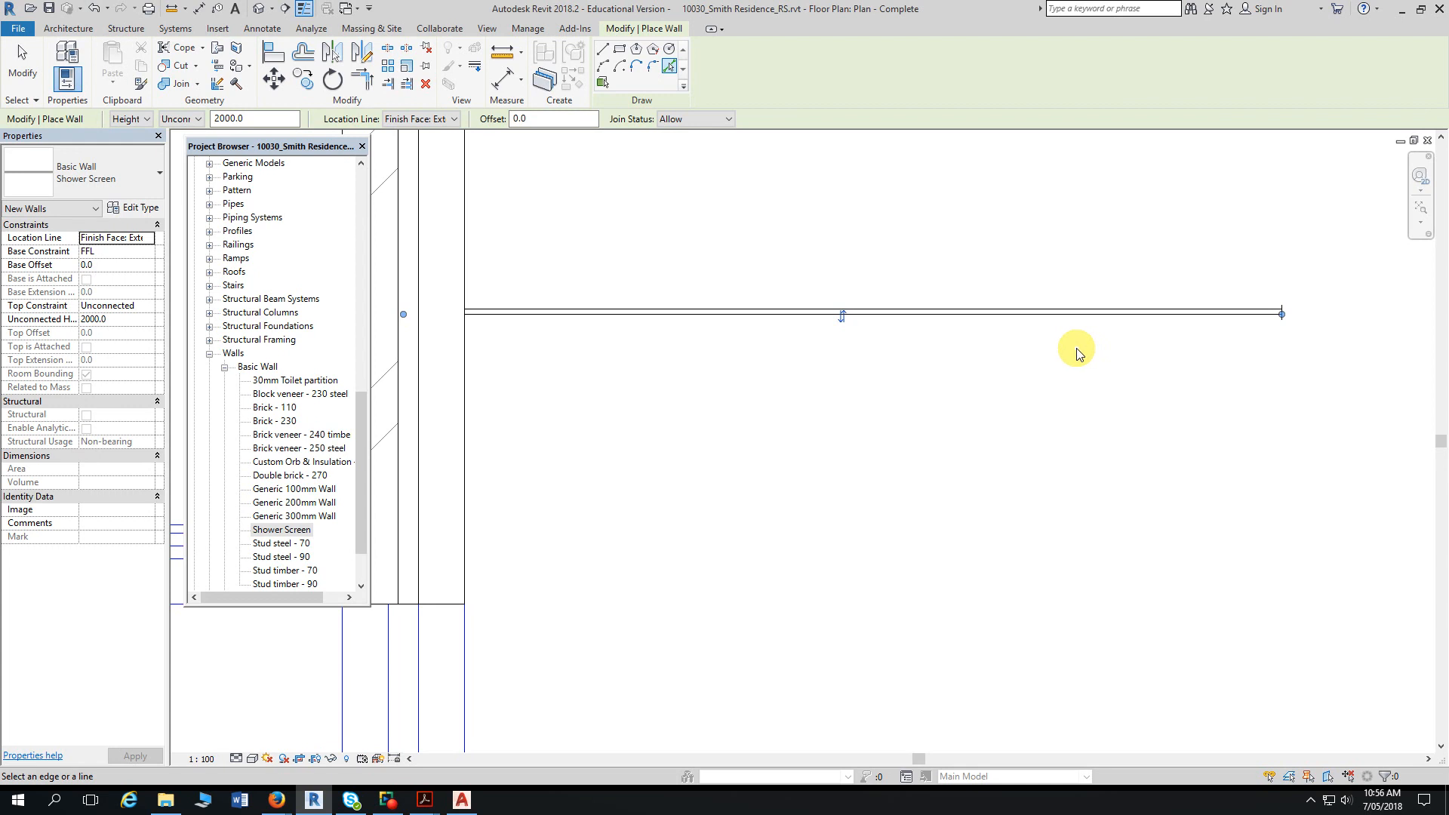
key(Escape)
key(Escape)
- Examine the imported plan's remaining walls around the bathroom, the hallway and the junction with the adjoining large room
scroll(1065, 370, down, 2)
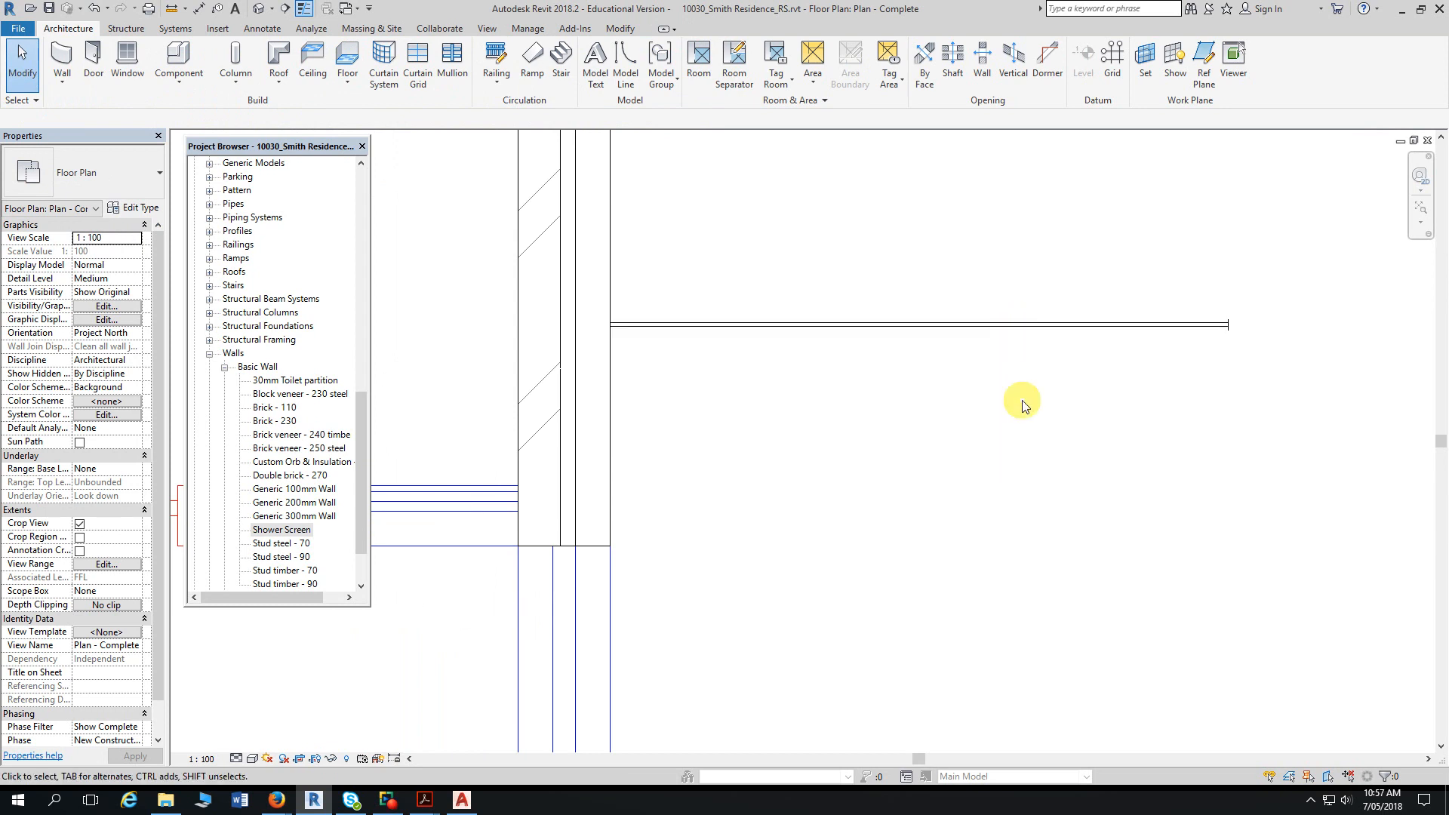
scroll(994, 475, down, 1)
middle_drag(993, 483, 1062, 361)
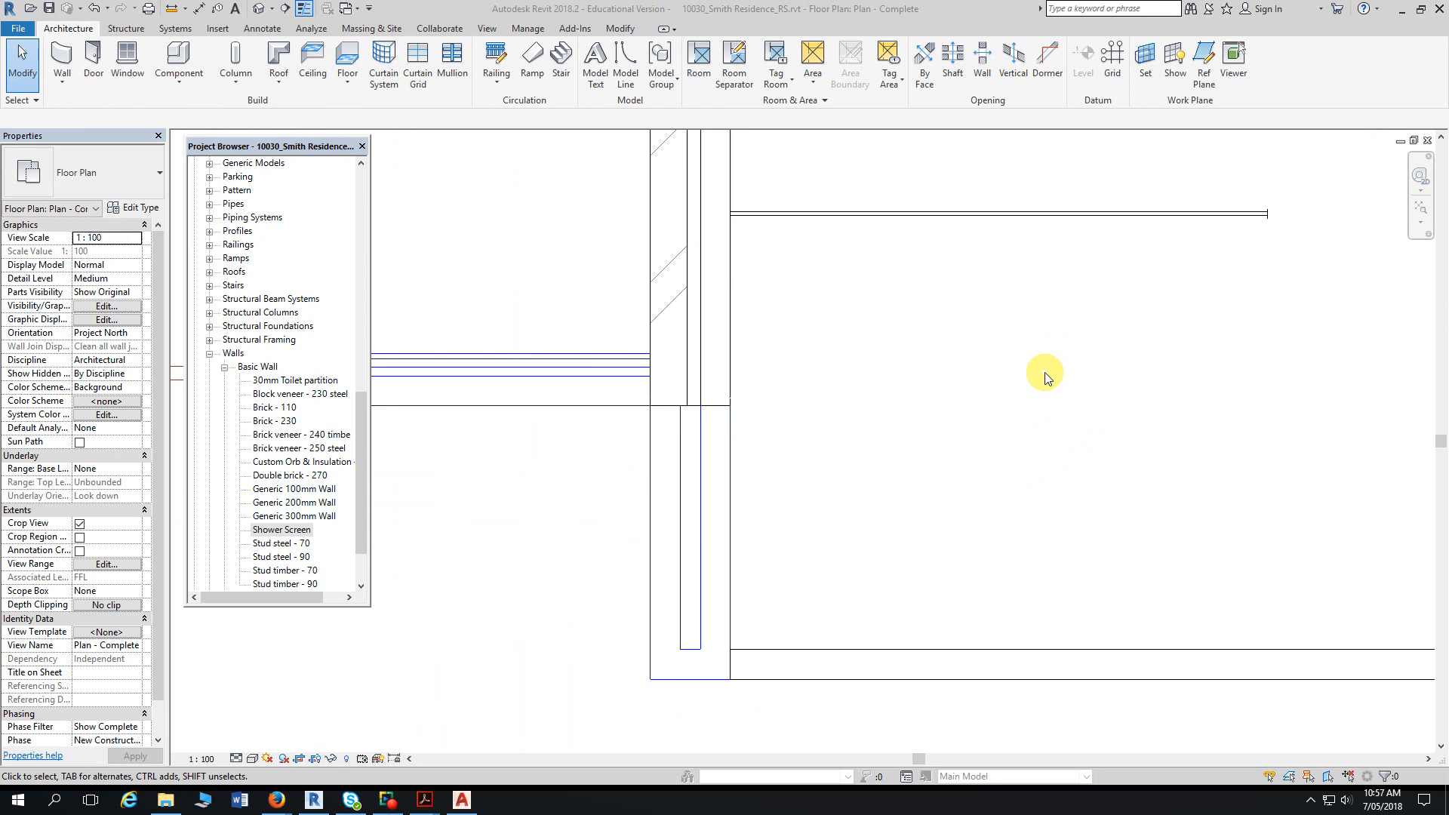
scroll(988, 408, down, 1)
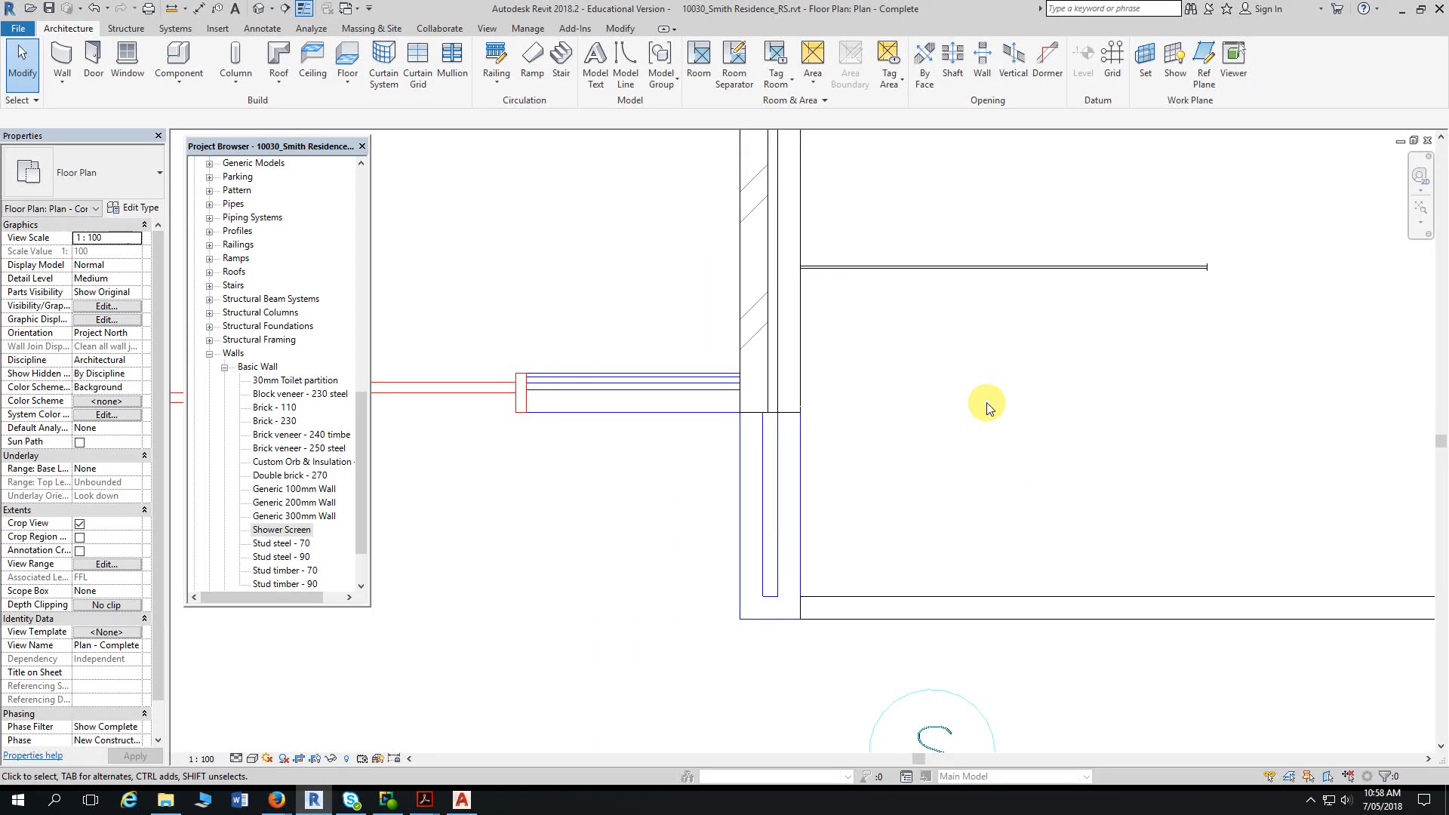
scroll(990, 411, down, 3)
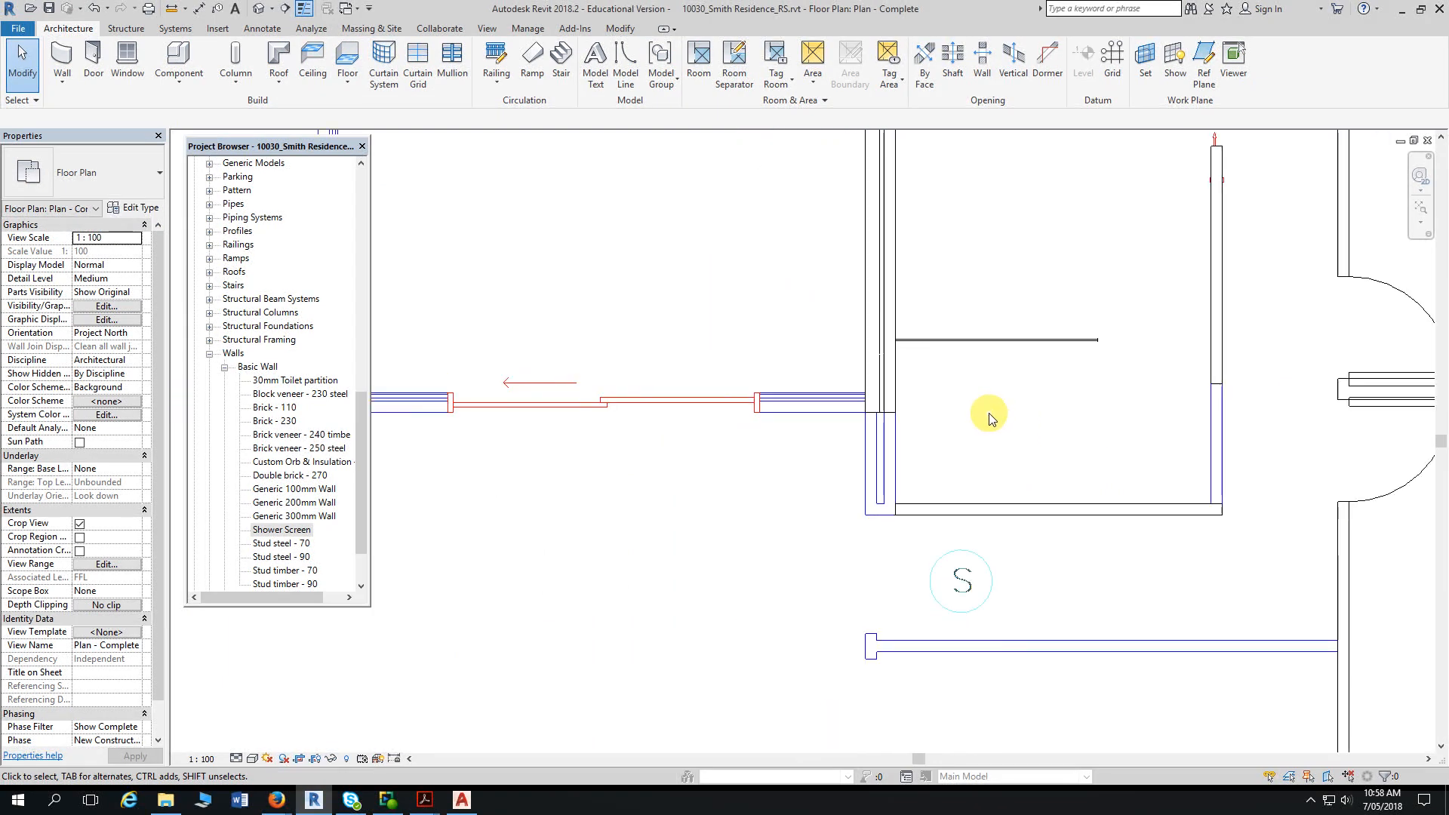
middle_drag(989, 417, 919, 296)
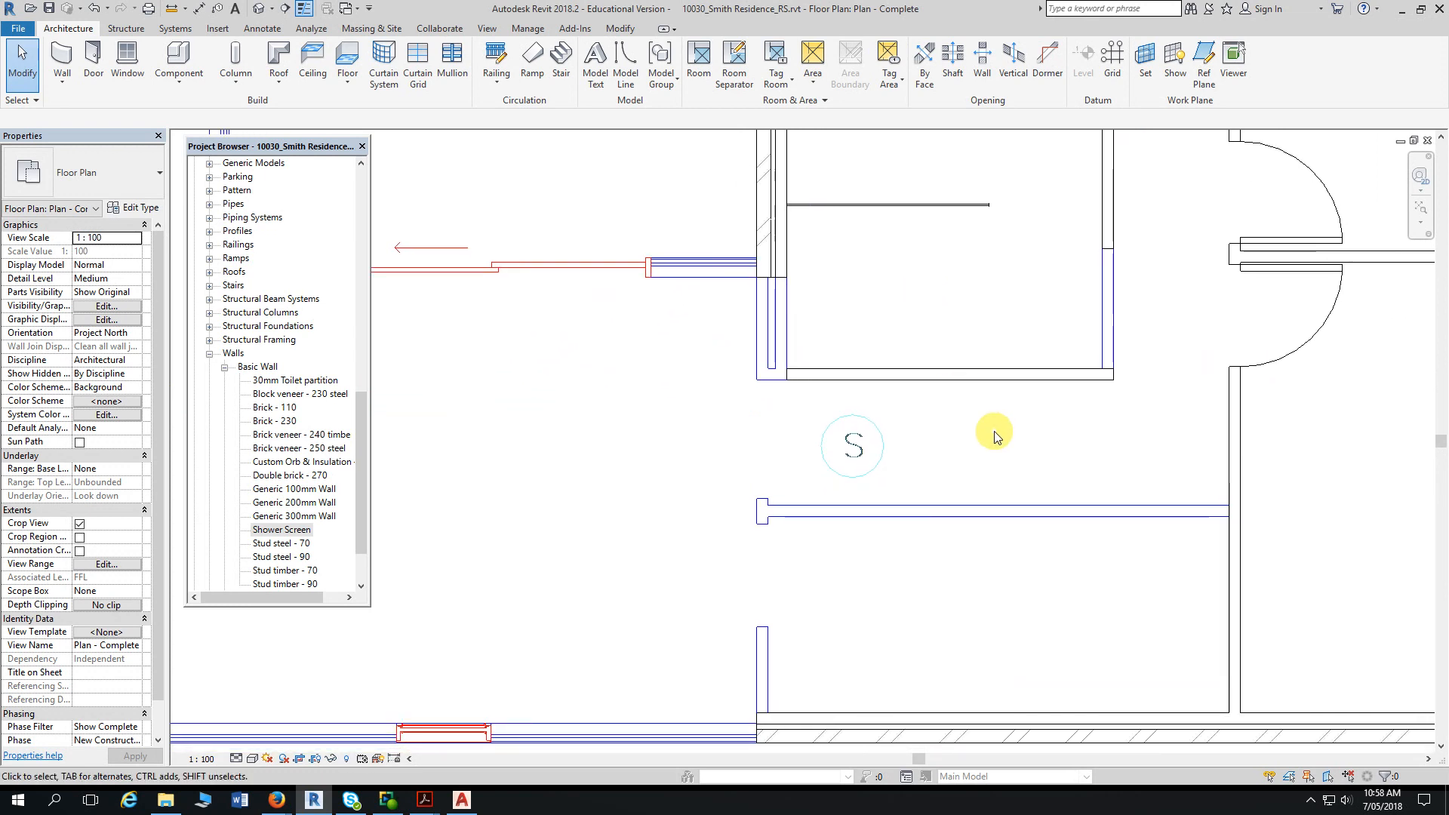
middle_drag(994, 437, 945, 377)
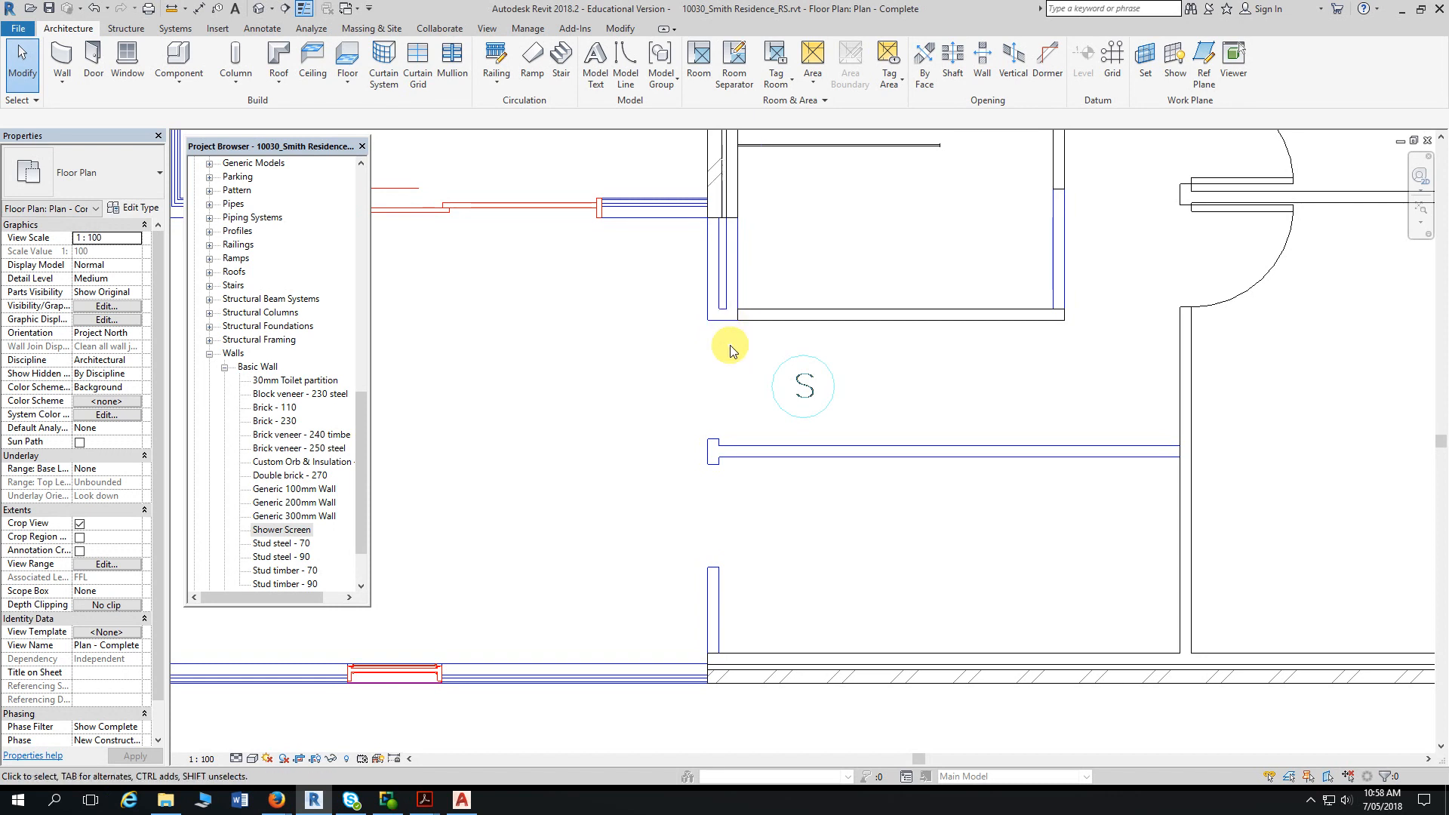
scroll(1016, 399, down, 1)
middle_drag(1016, 399, 910, 519)
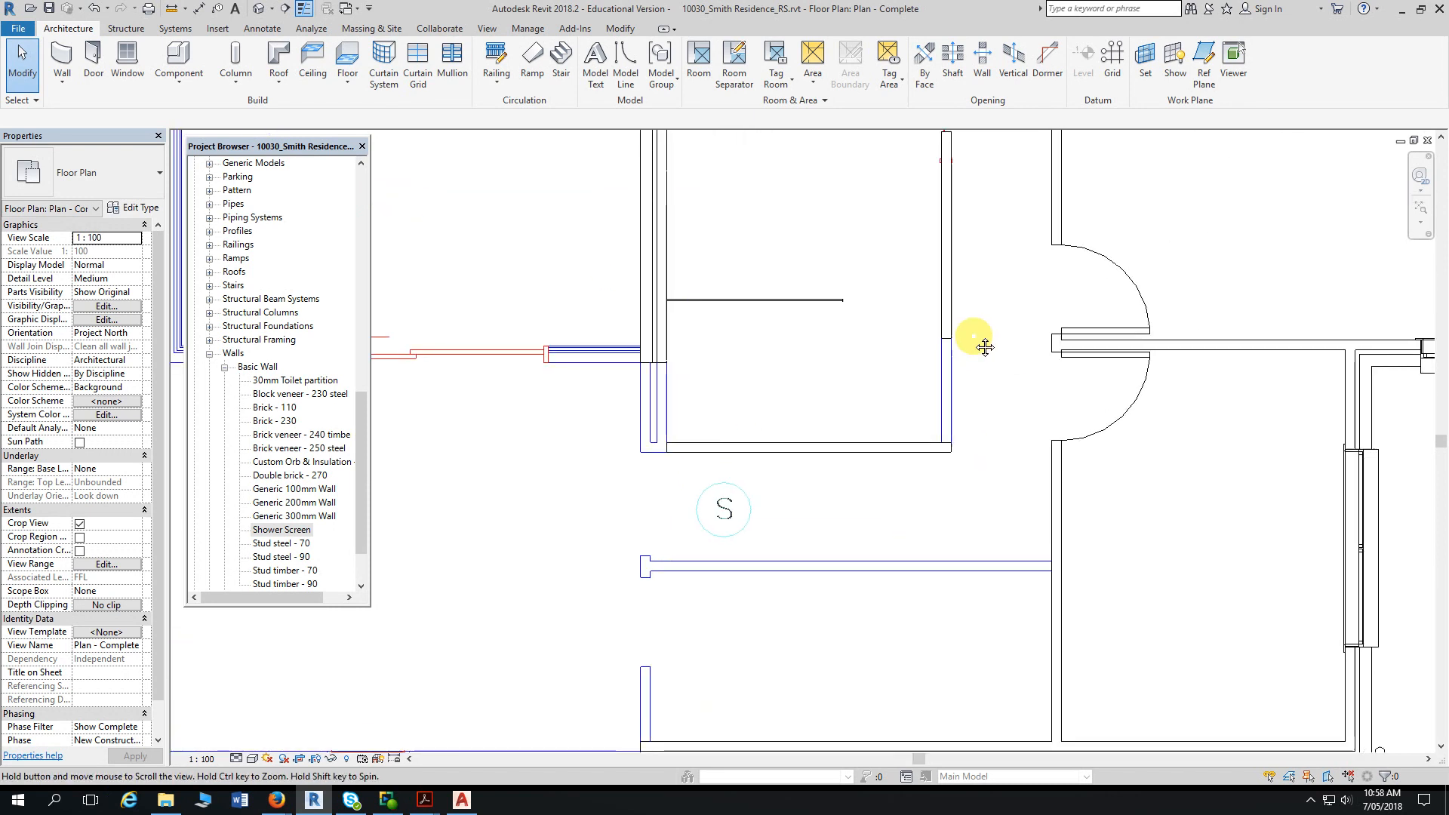
middle_drag(975, 337, 934, 496)
middle_drag(960, 385, 957, 472)
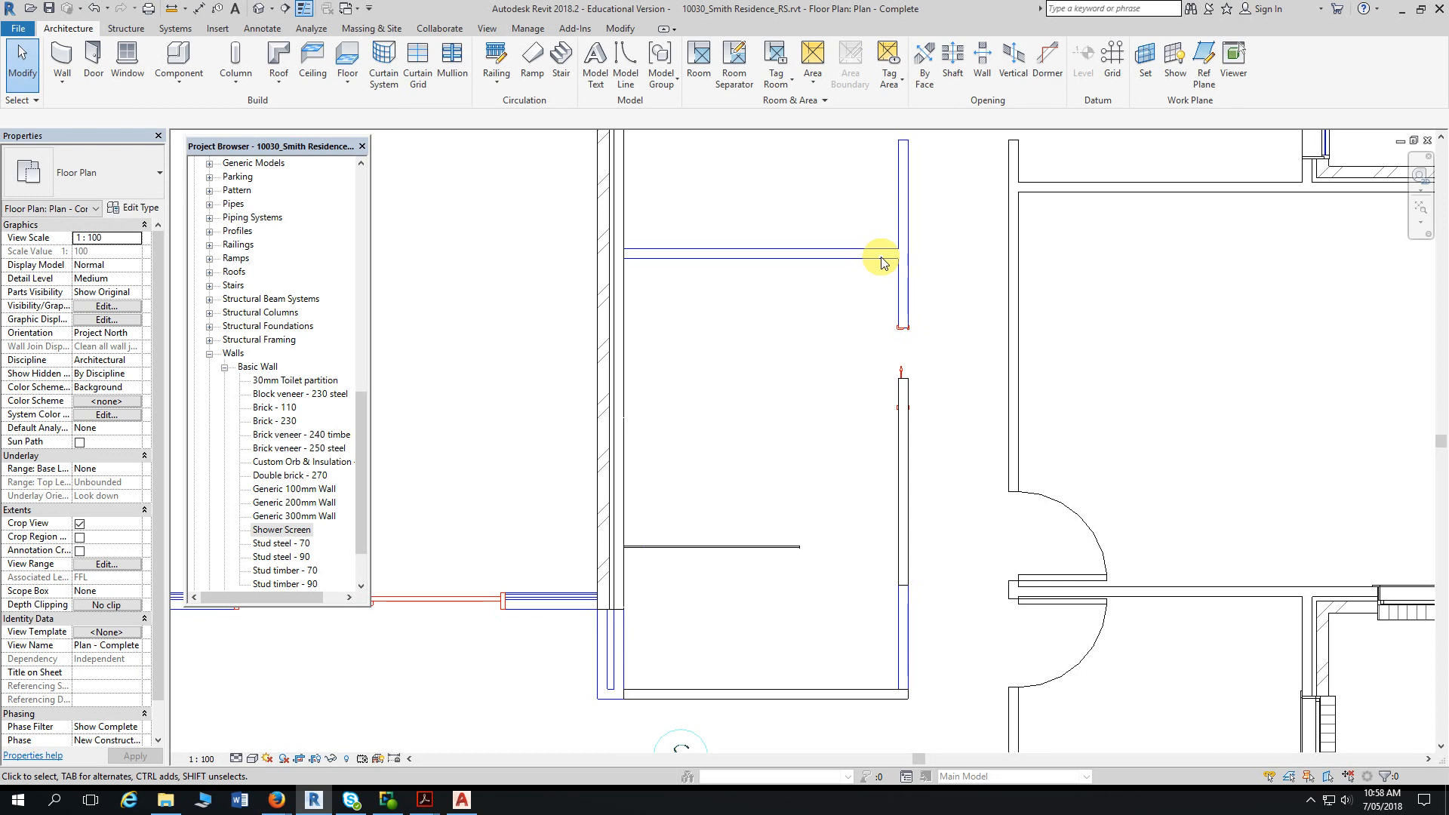
scroll(882, 260, down, 2)
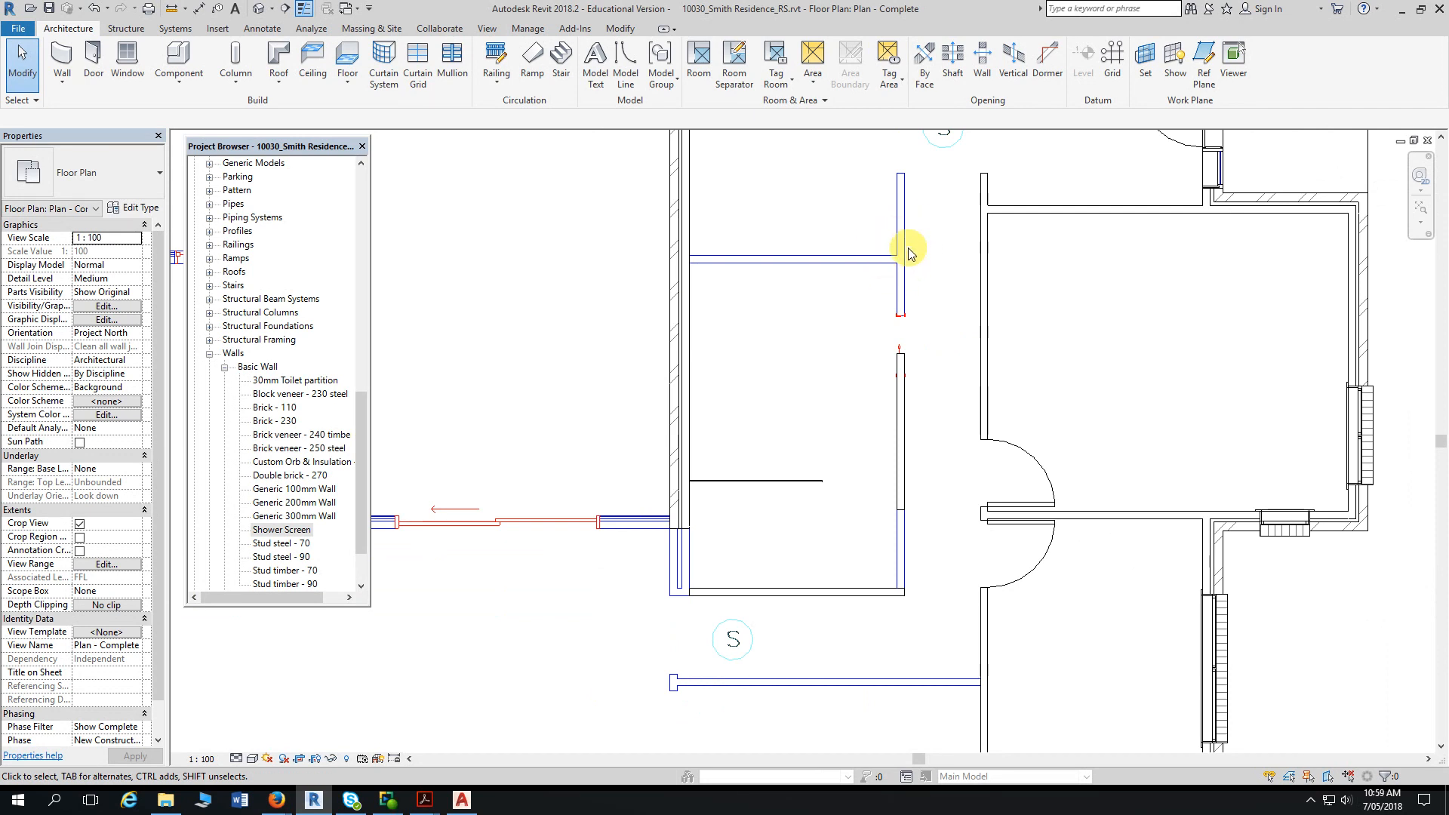
scroll(816, 496, down, 1)
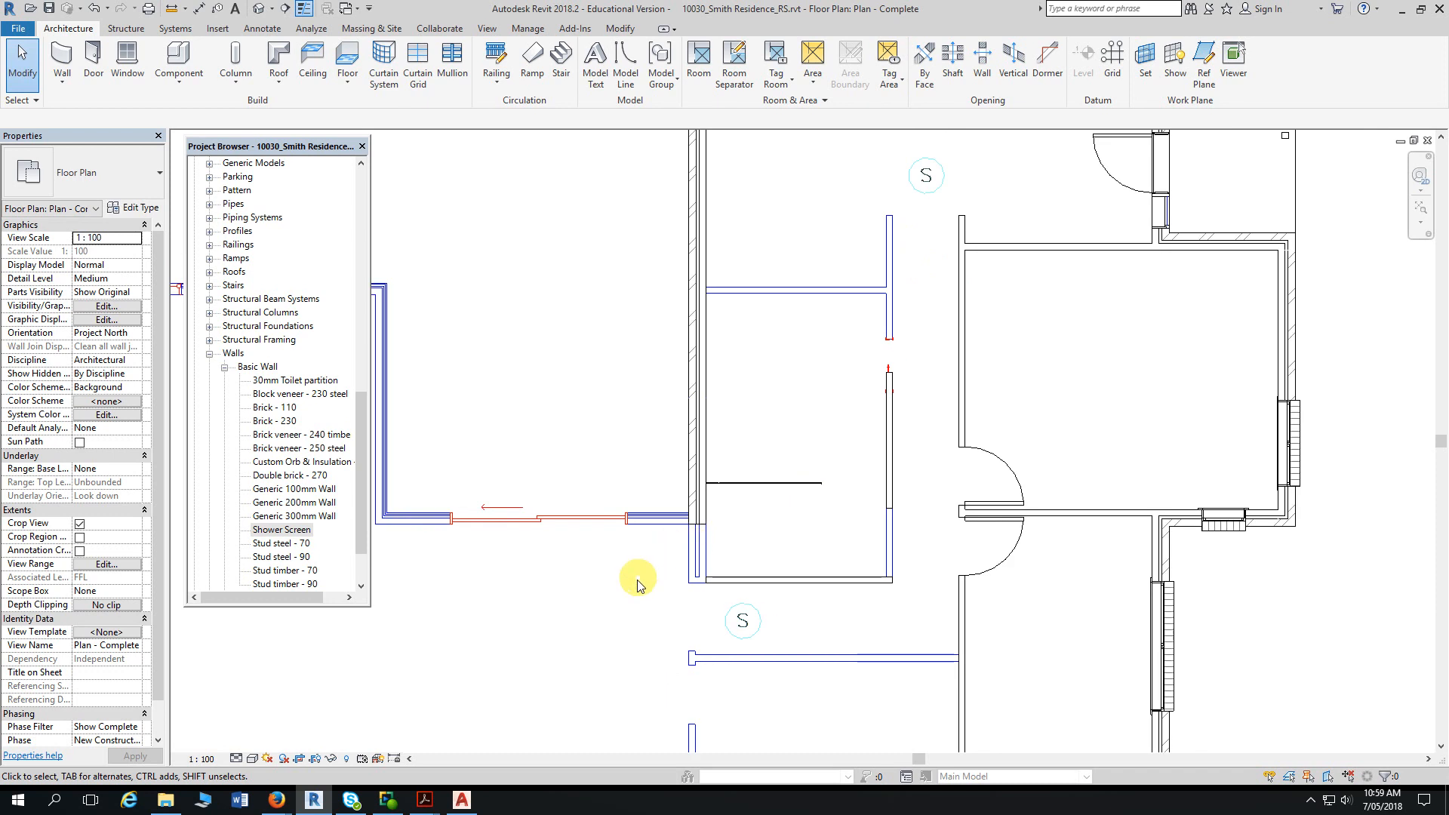
middle_drag(639, 581, 880, 486)
scroll(825, 380, down, 1)
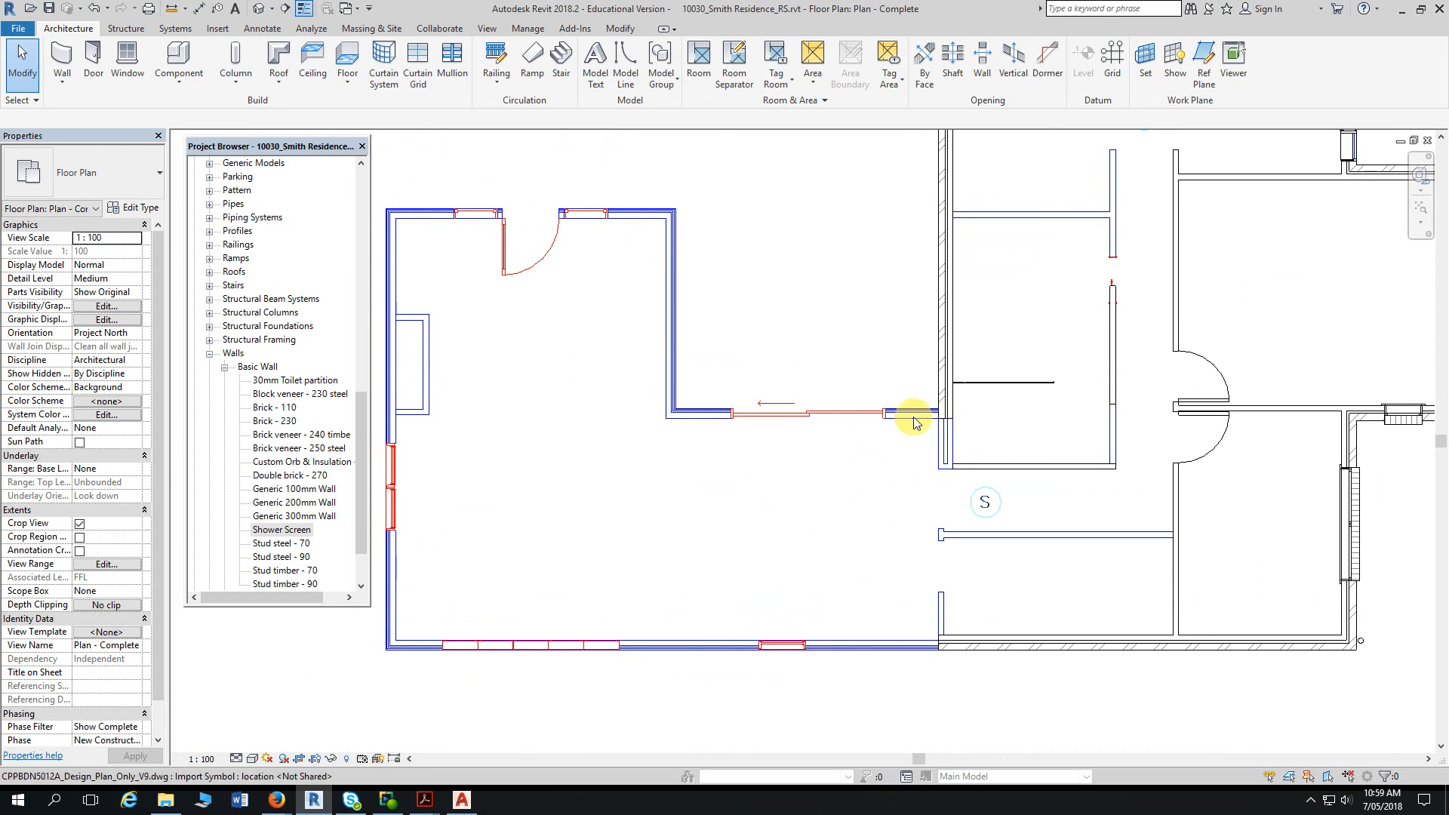
scroll(935, 491, up, 4)
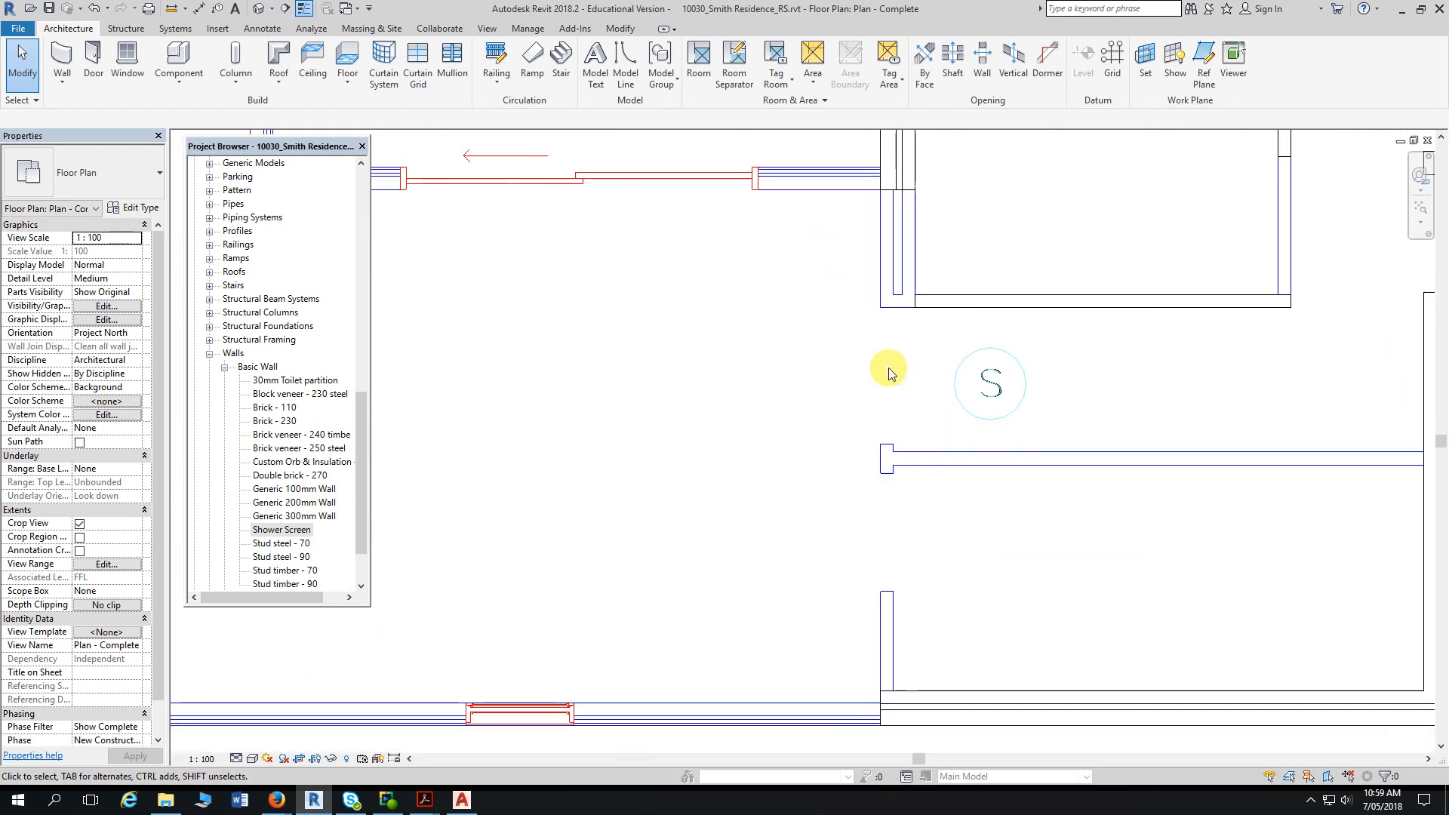
middle_drag(910, 377, 889, 399)
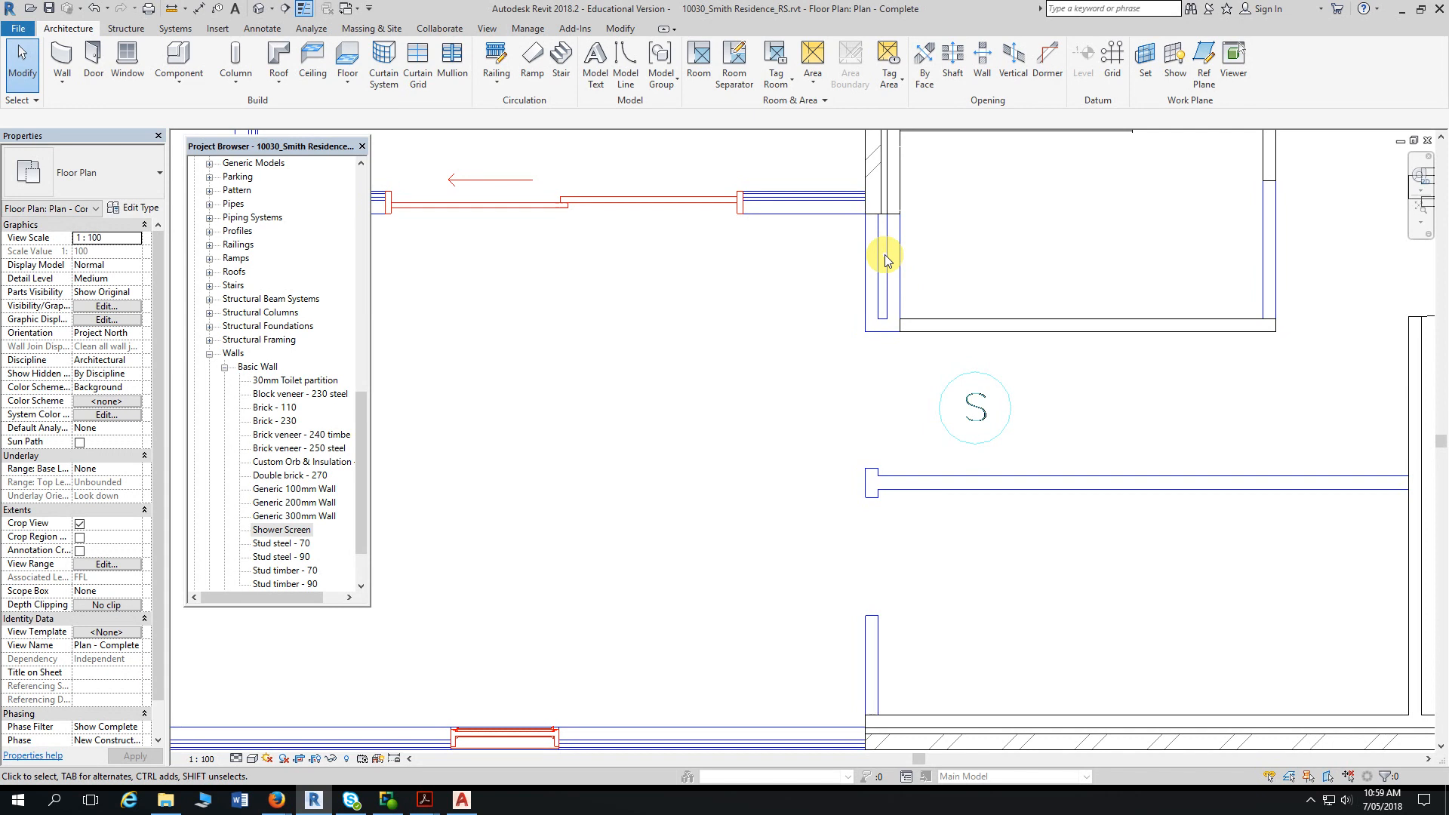
- Start an architectural wall of type Stud timber - 90 with its height set up to level New FCL
scroll(885, 259, down, 1)
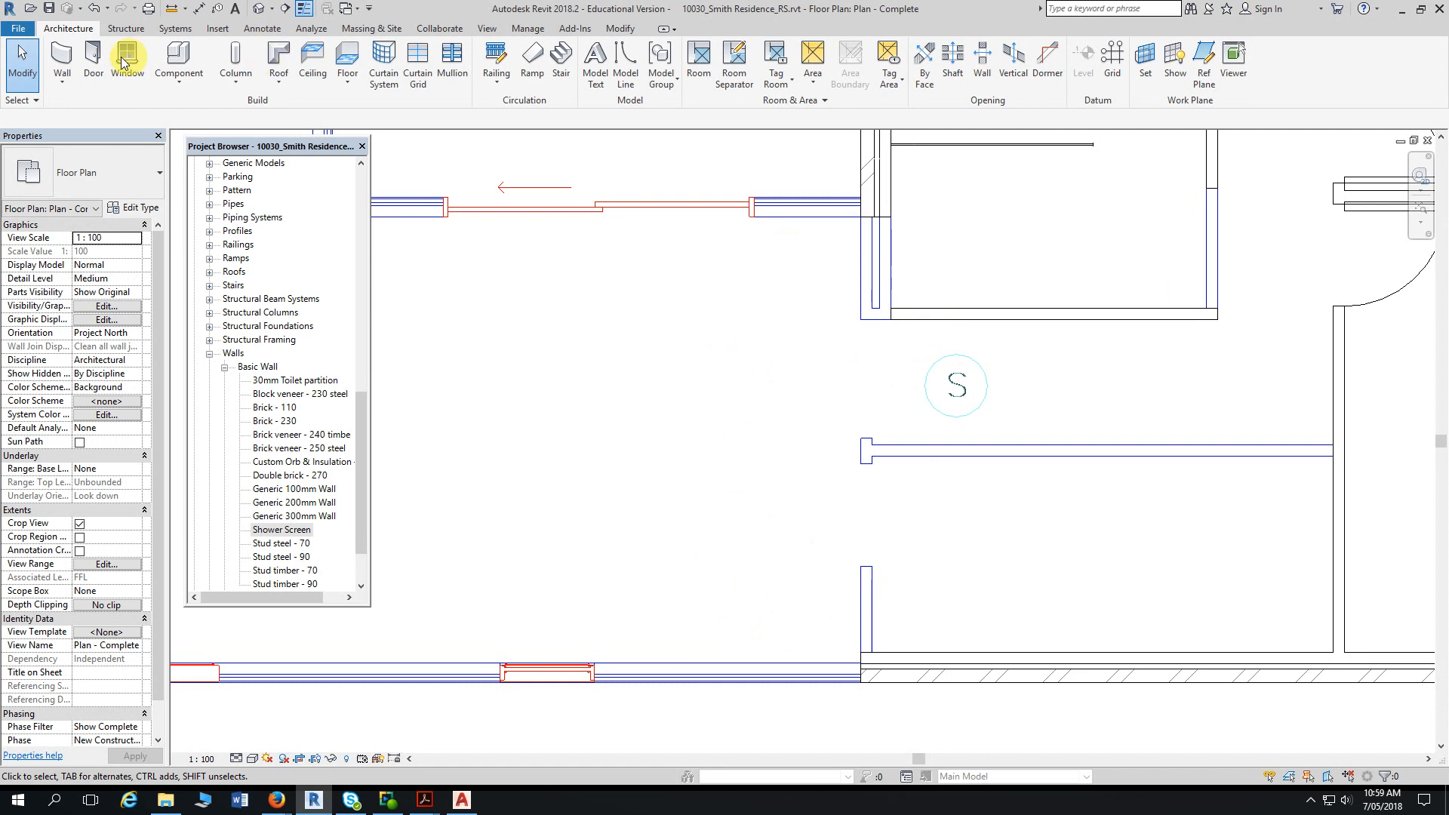
click(69, 55)
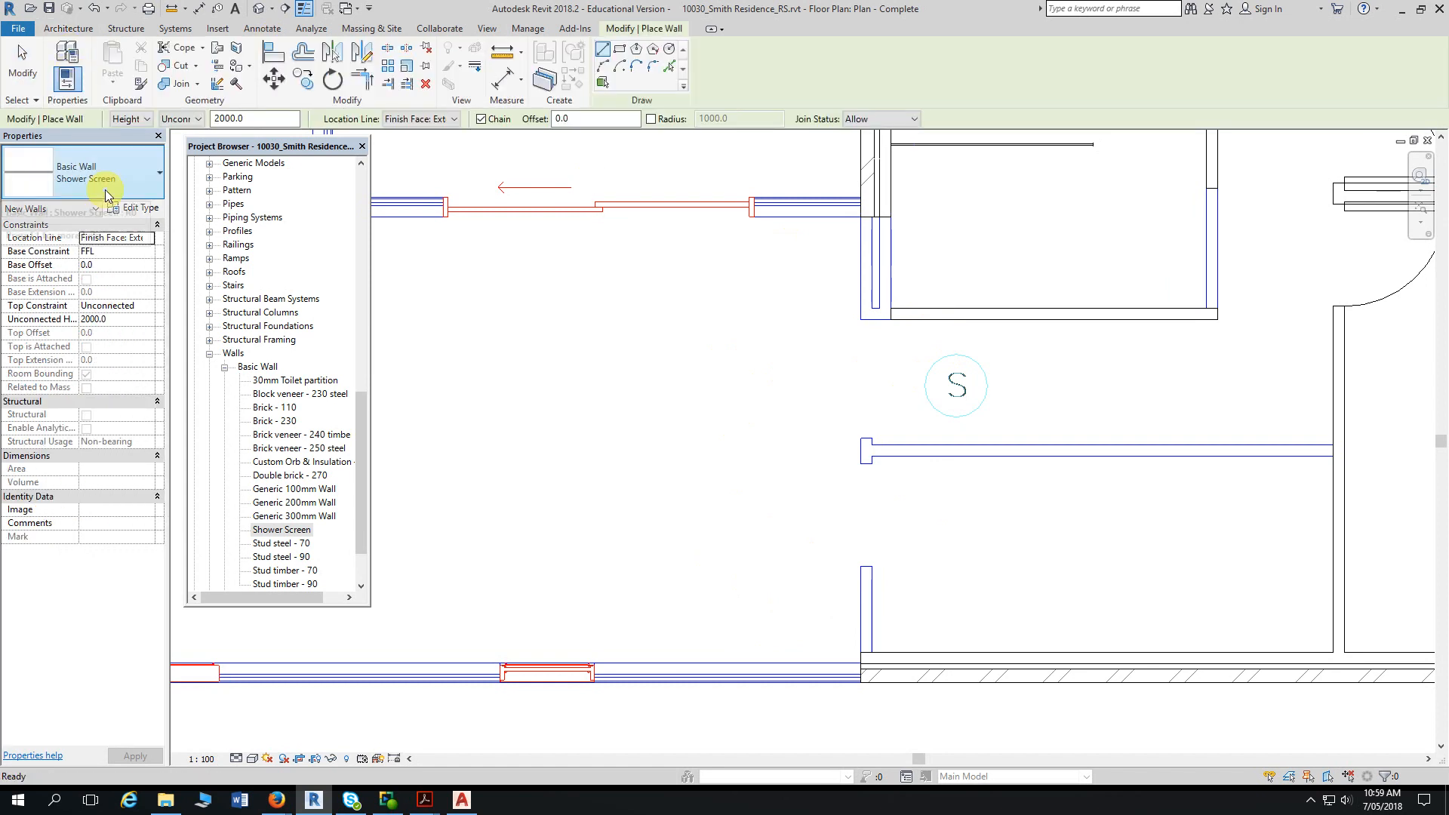
click(139, 183)
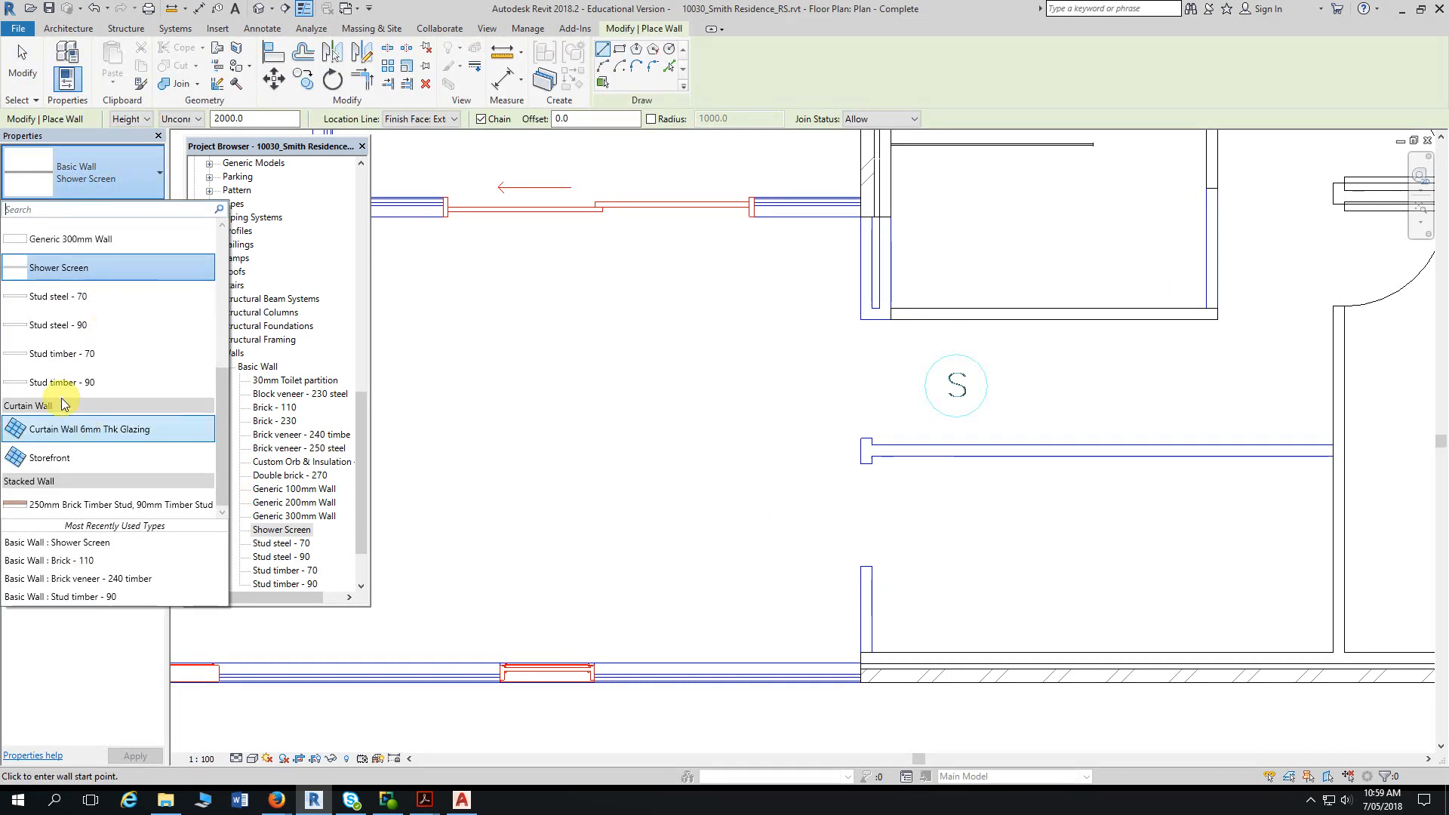
click(60, 386)
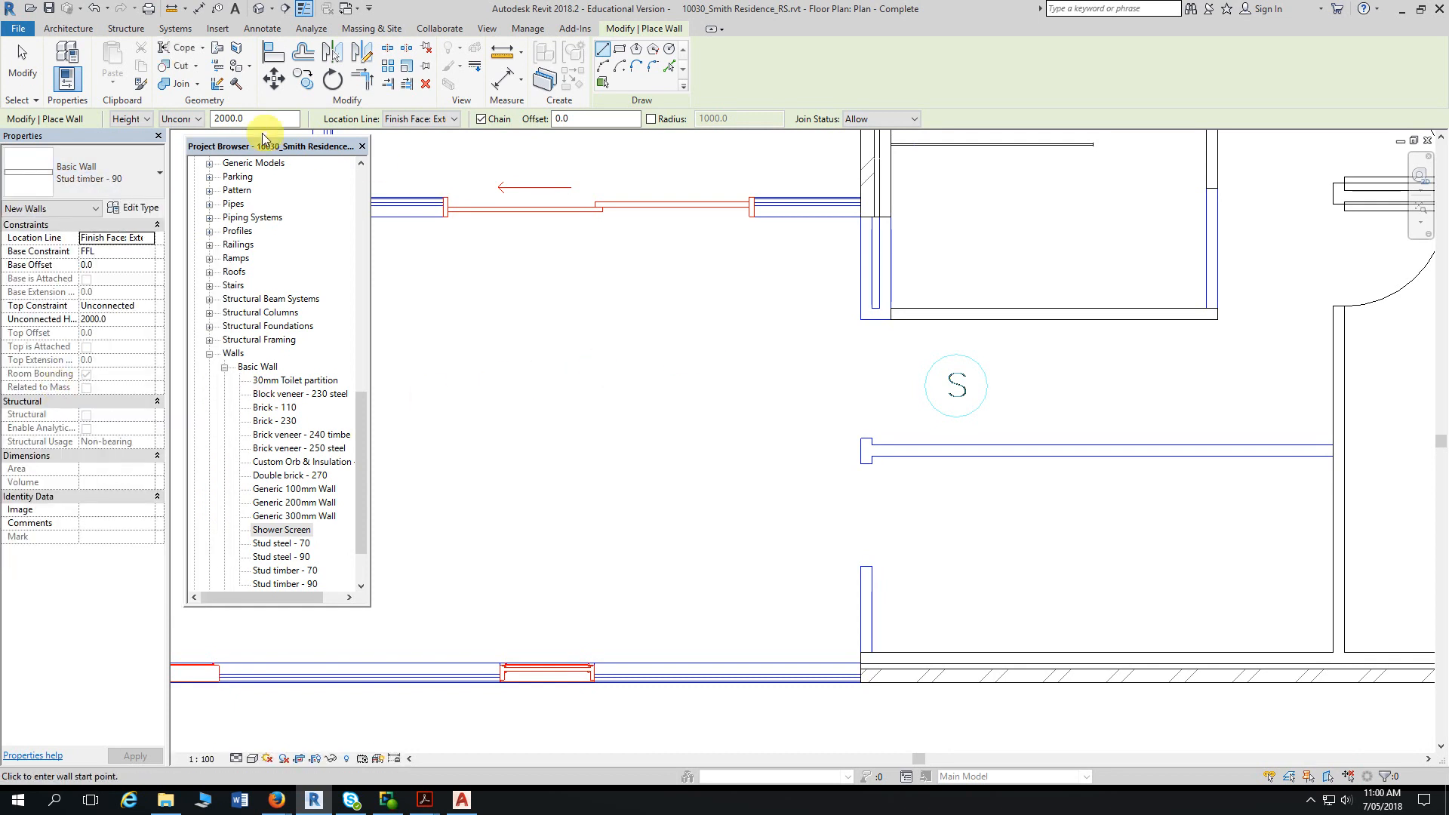
click(200, 119)
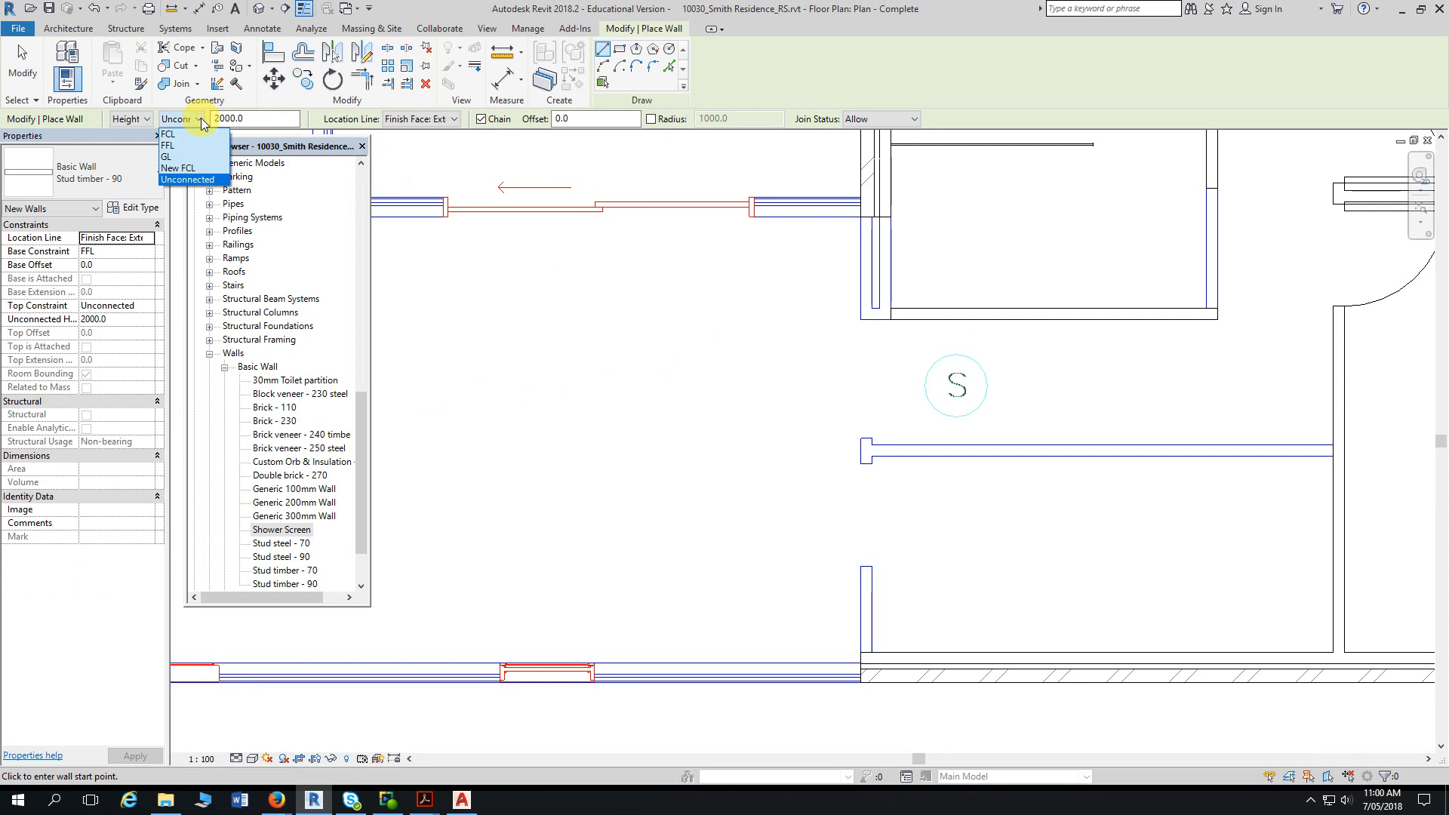
click(185, 168)
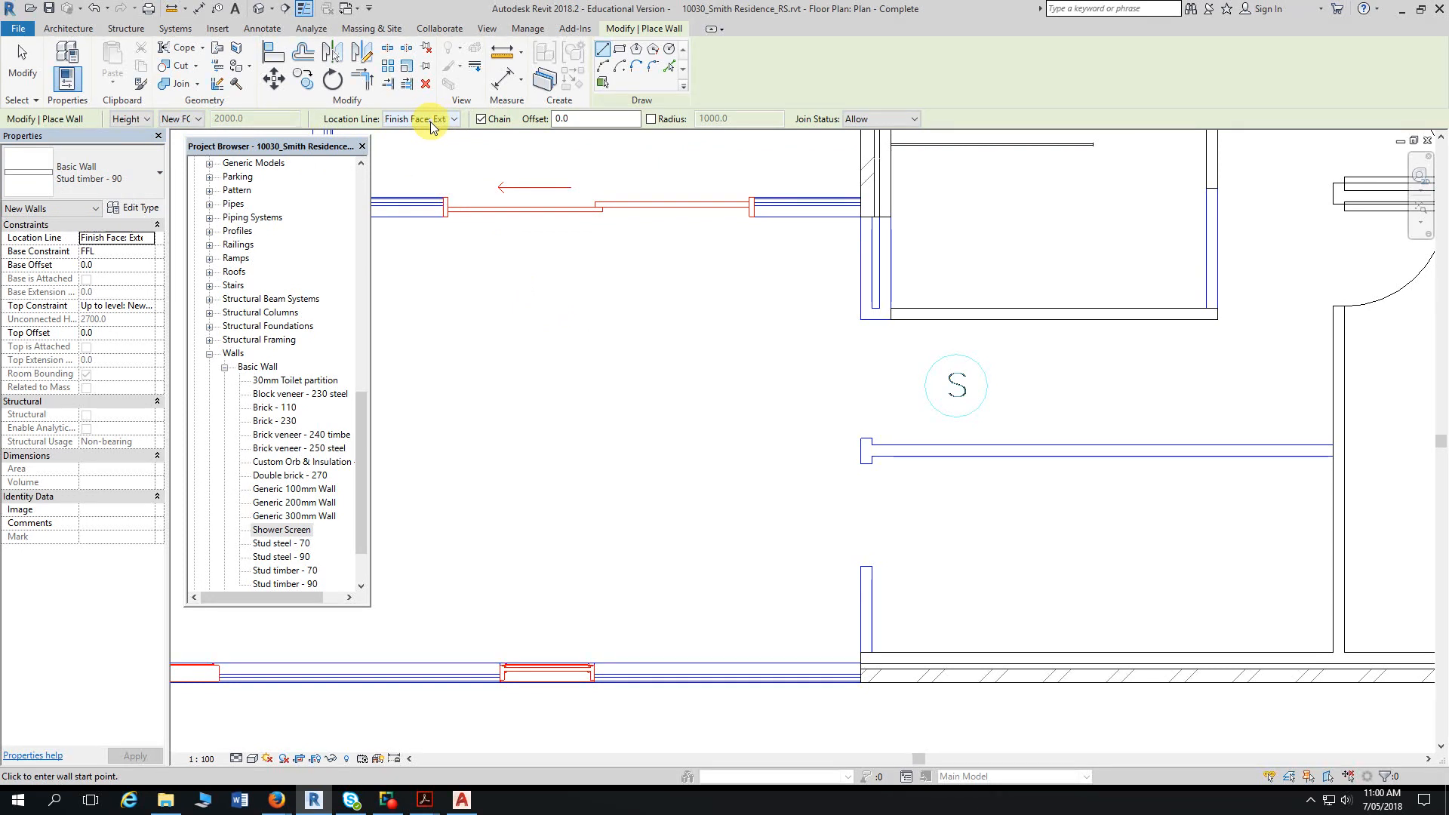
- Draw the Stud timber - 90 wall straight from the end of the exterior wall by the bathroom to the brick veneer wall at the plan's lower side
scroll(828, 266, up, 1)
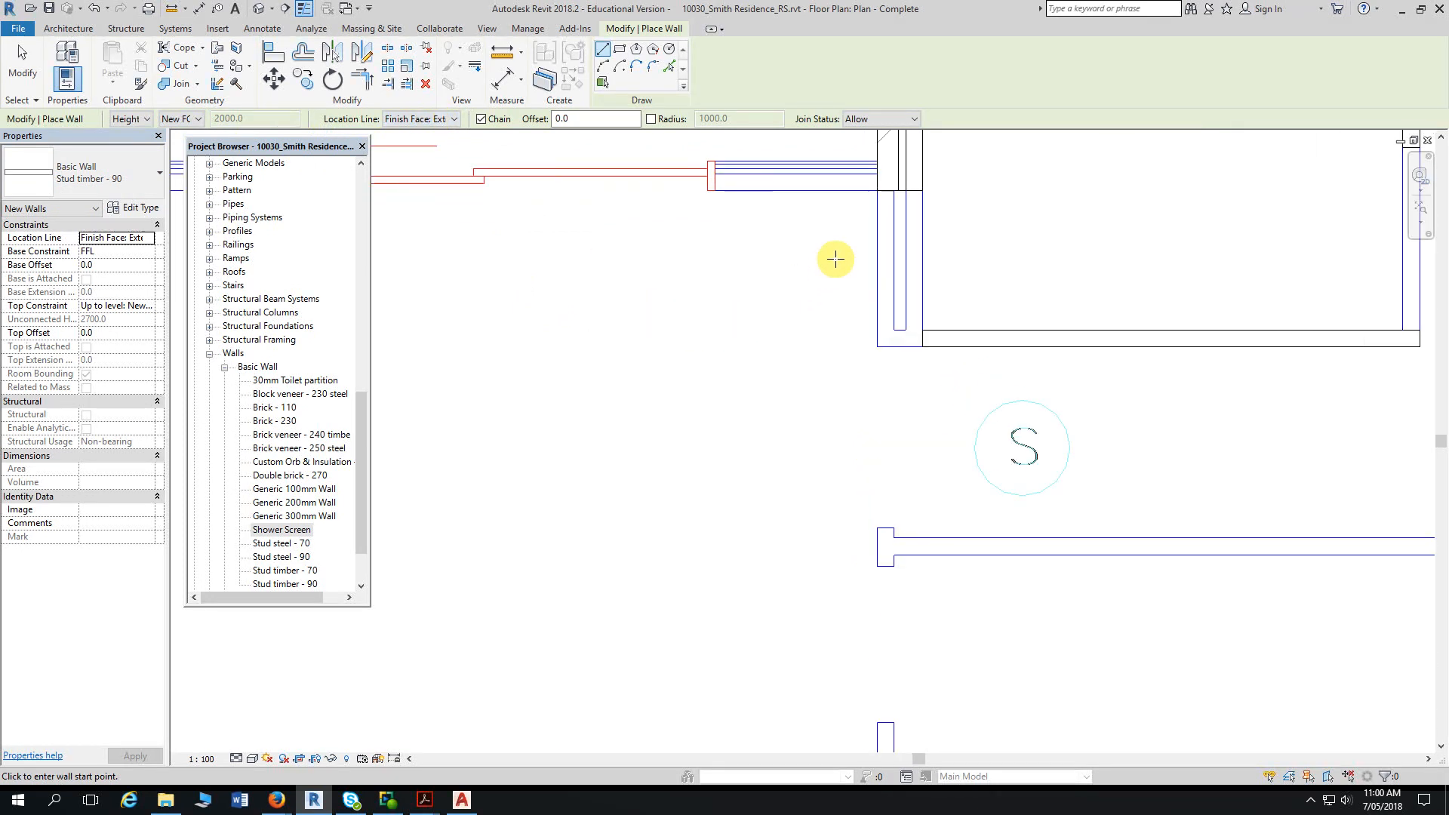
scroll(838, 255, up, 2)
middle_drag(841, 253, 747, 288)
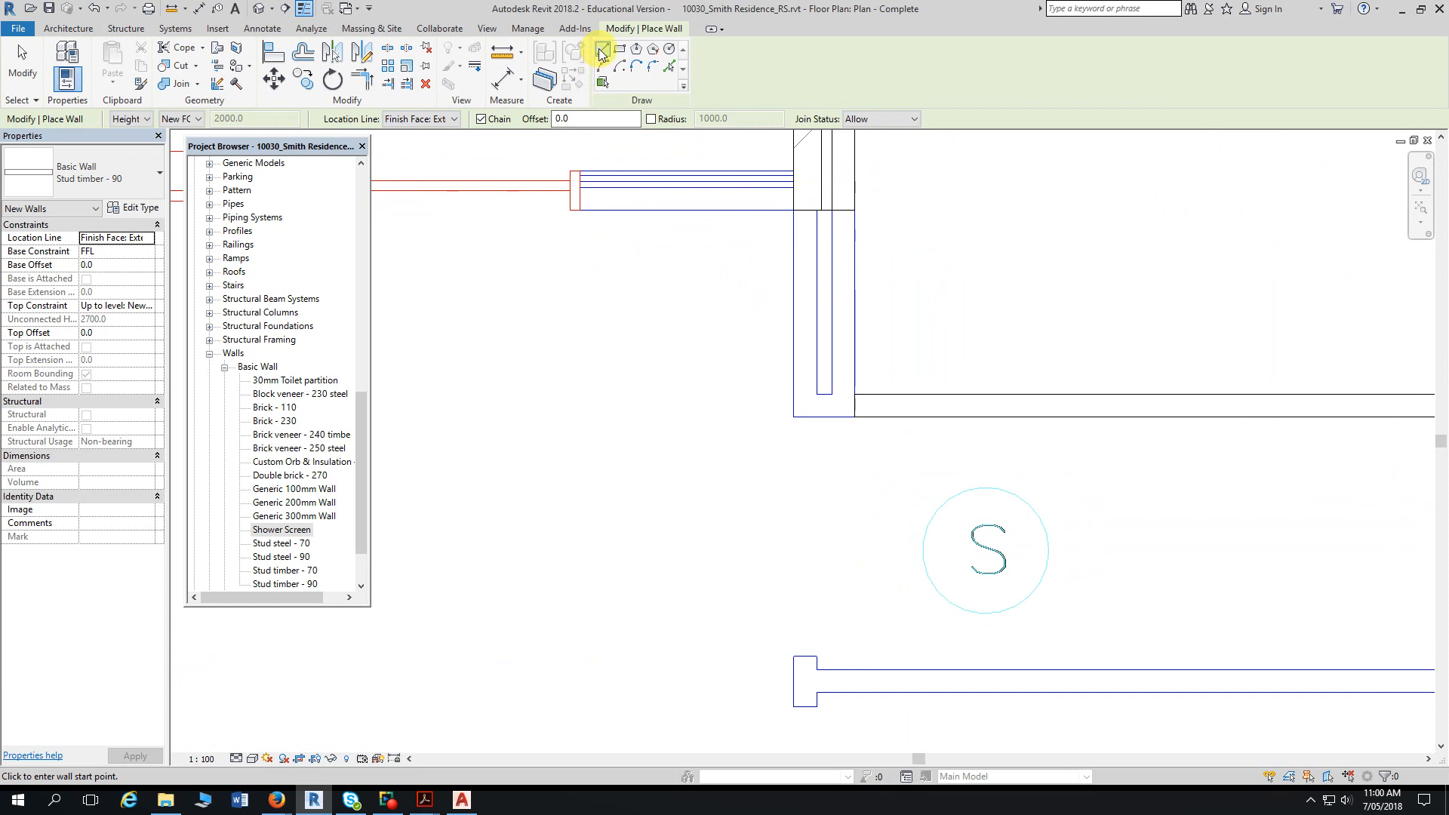
click(817, 209)
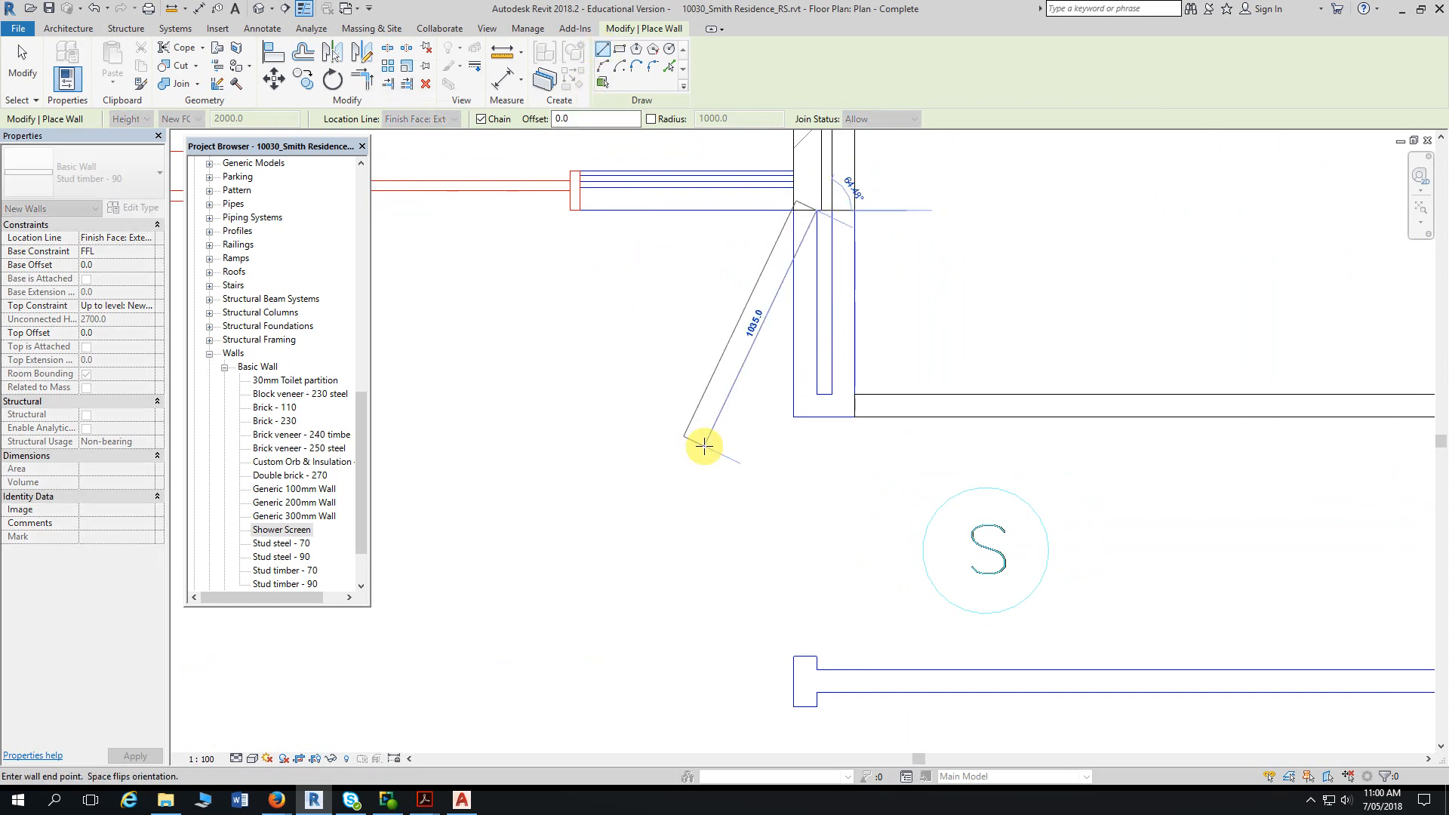
middle_drag(736, 532, 777, 242)
scroll(777, 302, down, 1)
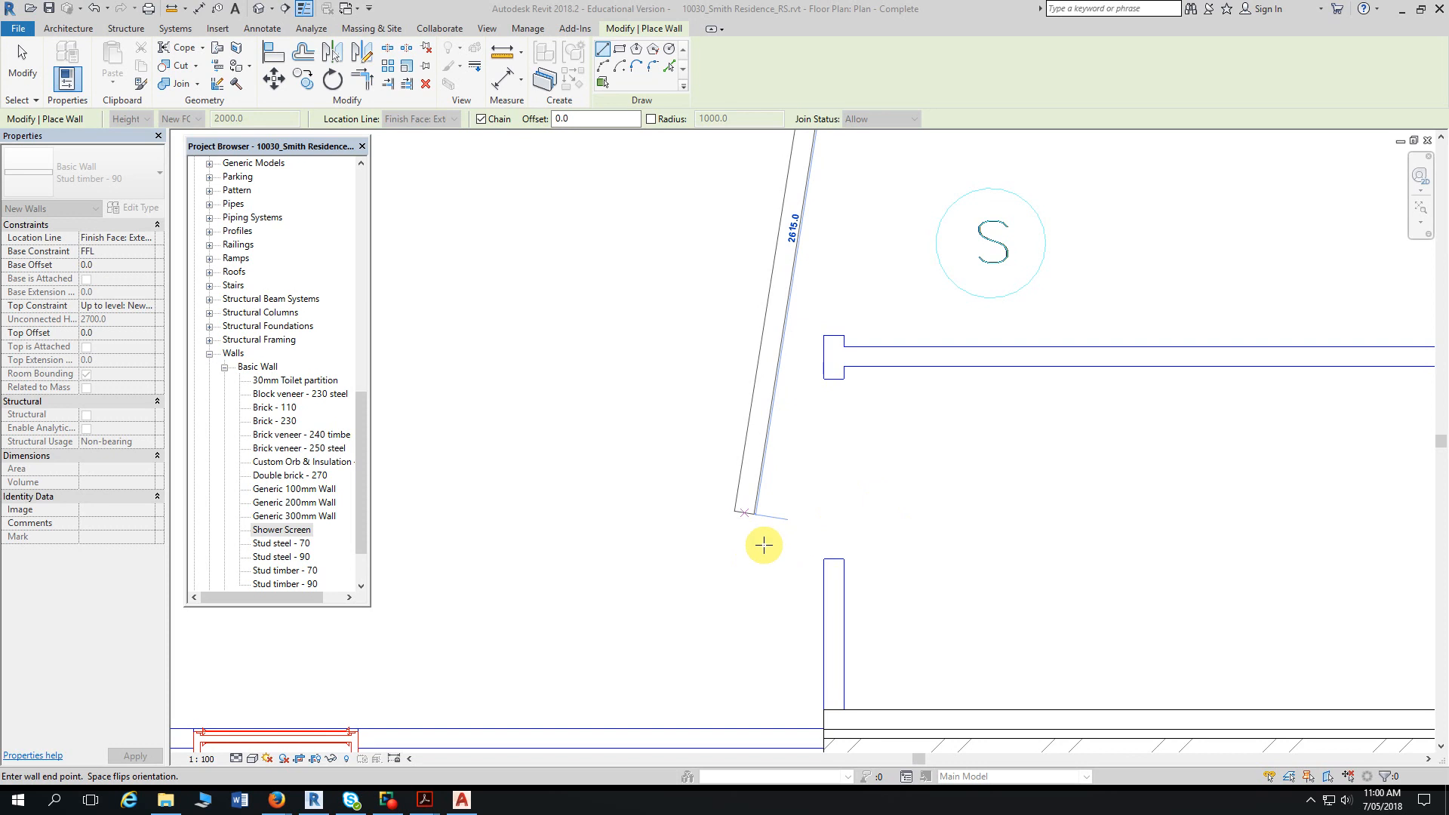
middle_drag(876, 548, 838, 294)
scroll(810, 419, up, 1)
middle_drag(793, 443, 792, 259)
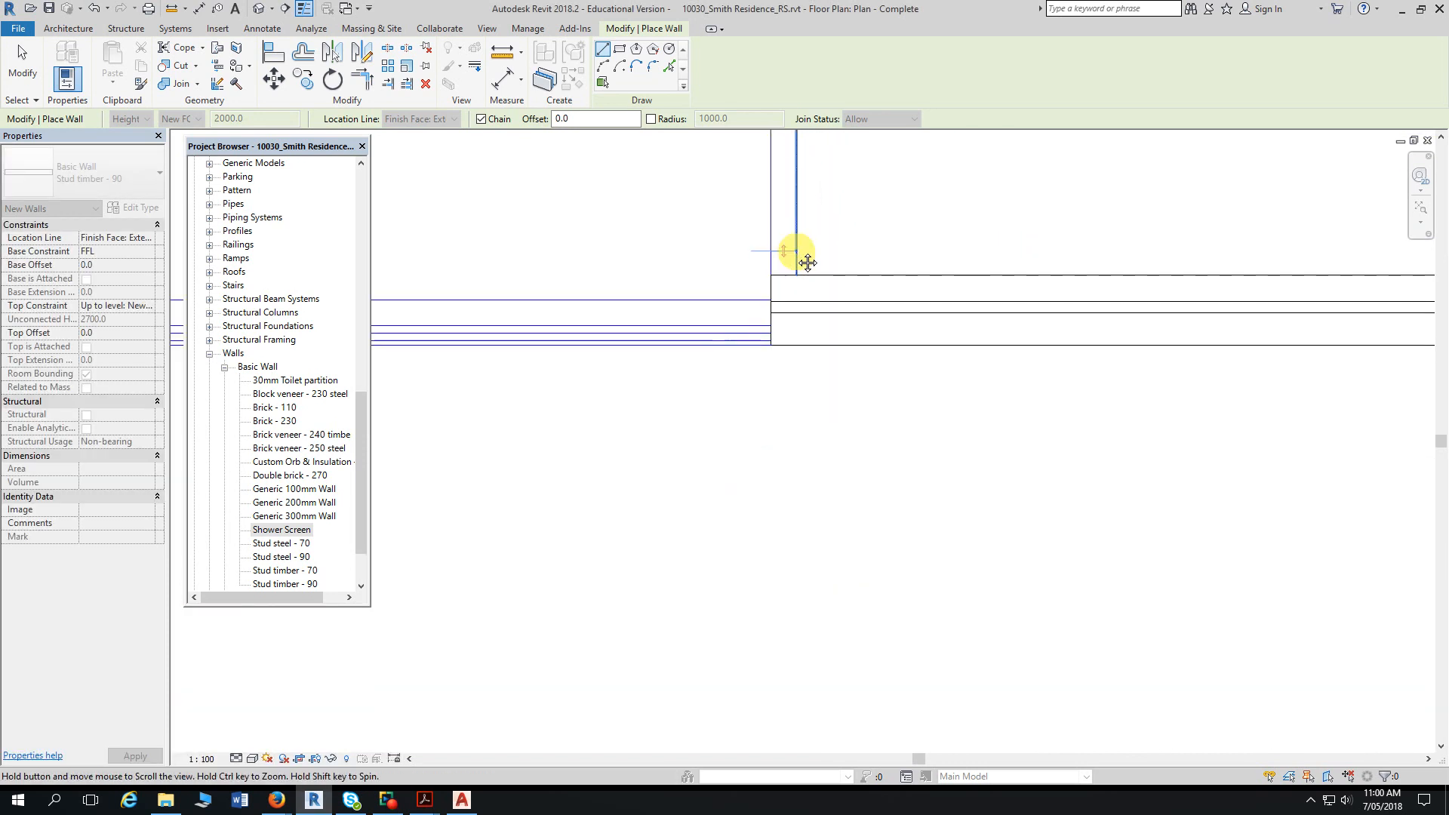
click(794, 278)
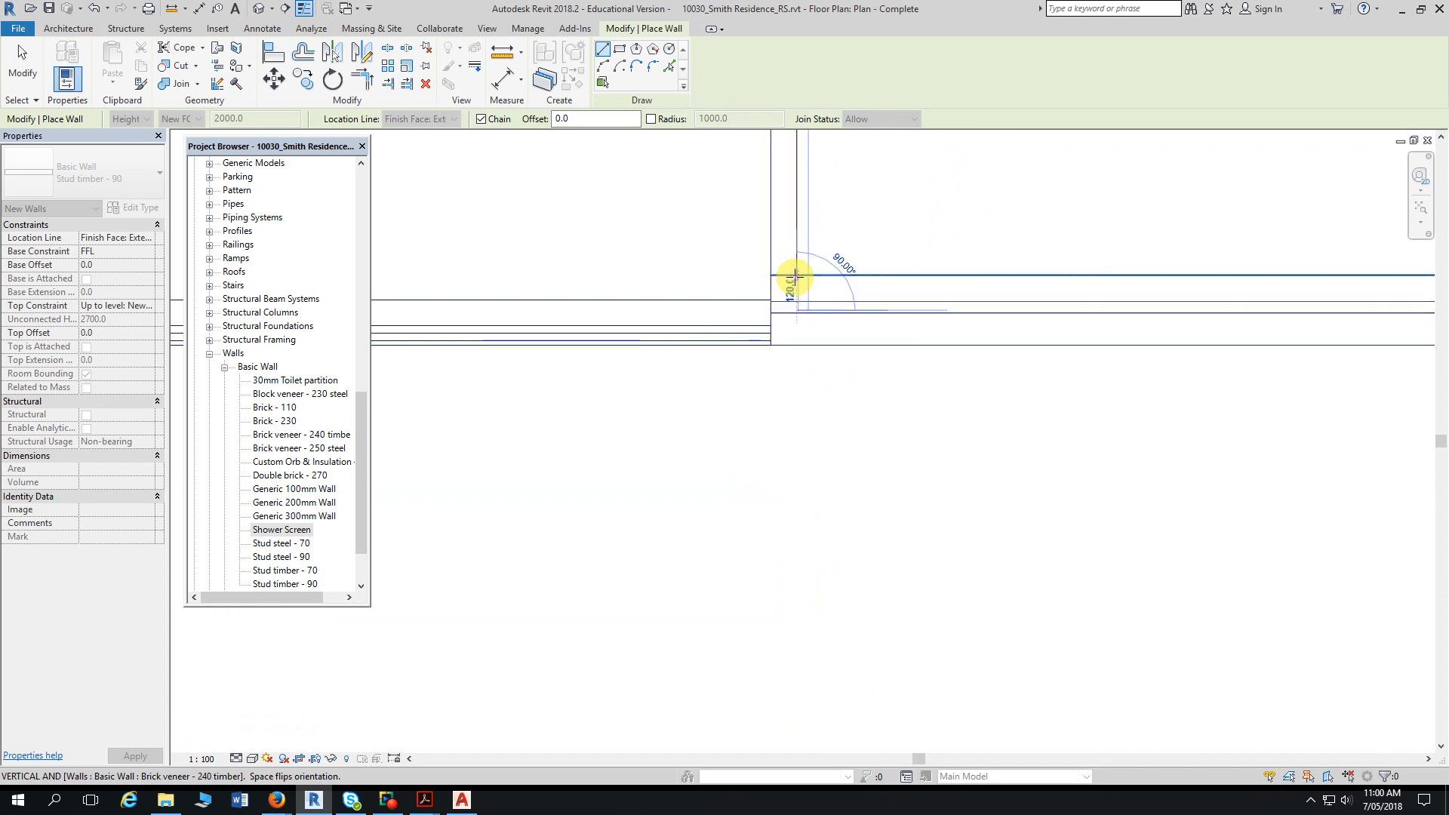
key(Escape)
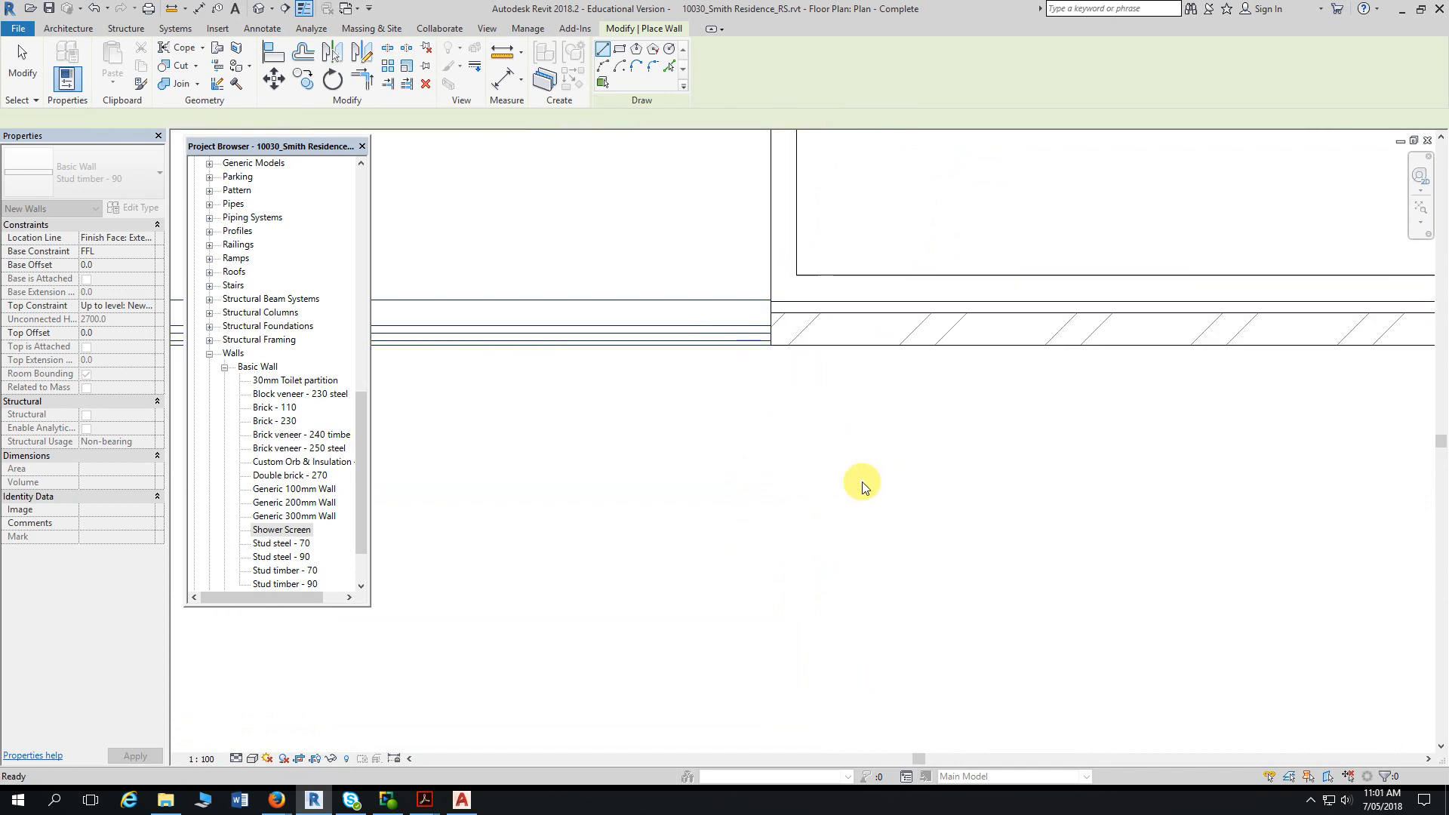
- Set the height of the next Stud timber - 90 walls up to level FCL for the bathroom corner
scroll(844, 492, down, 2)
middle_drag(731, 275, 727, 466)
scroll(730, 388, down, 1)
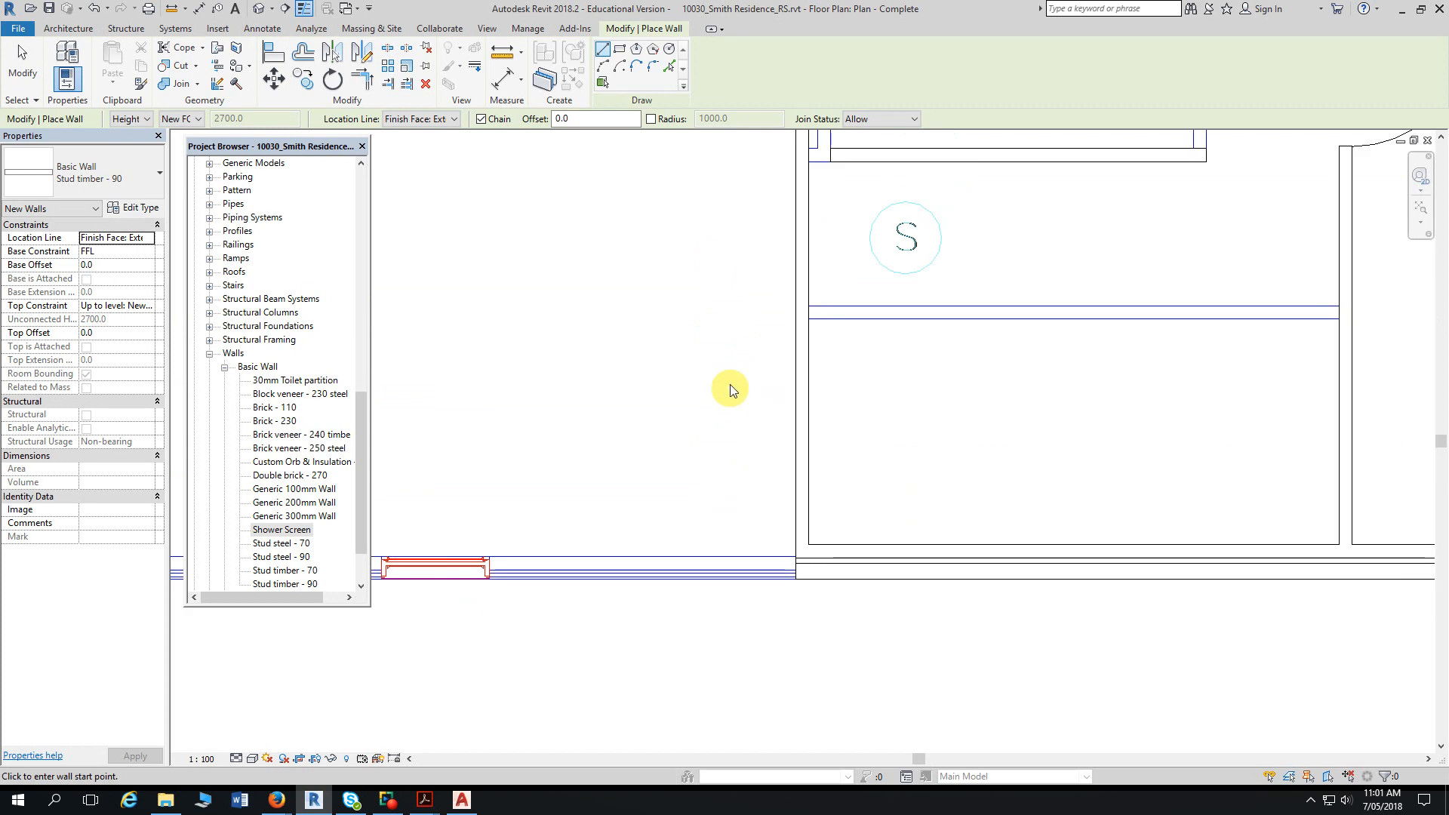
scroll(709, 340, down, 2)
middle_drag(689, 282, 689, 401)
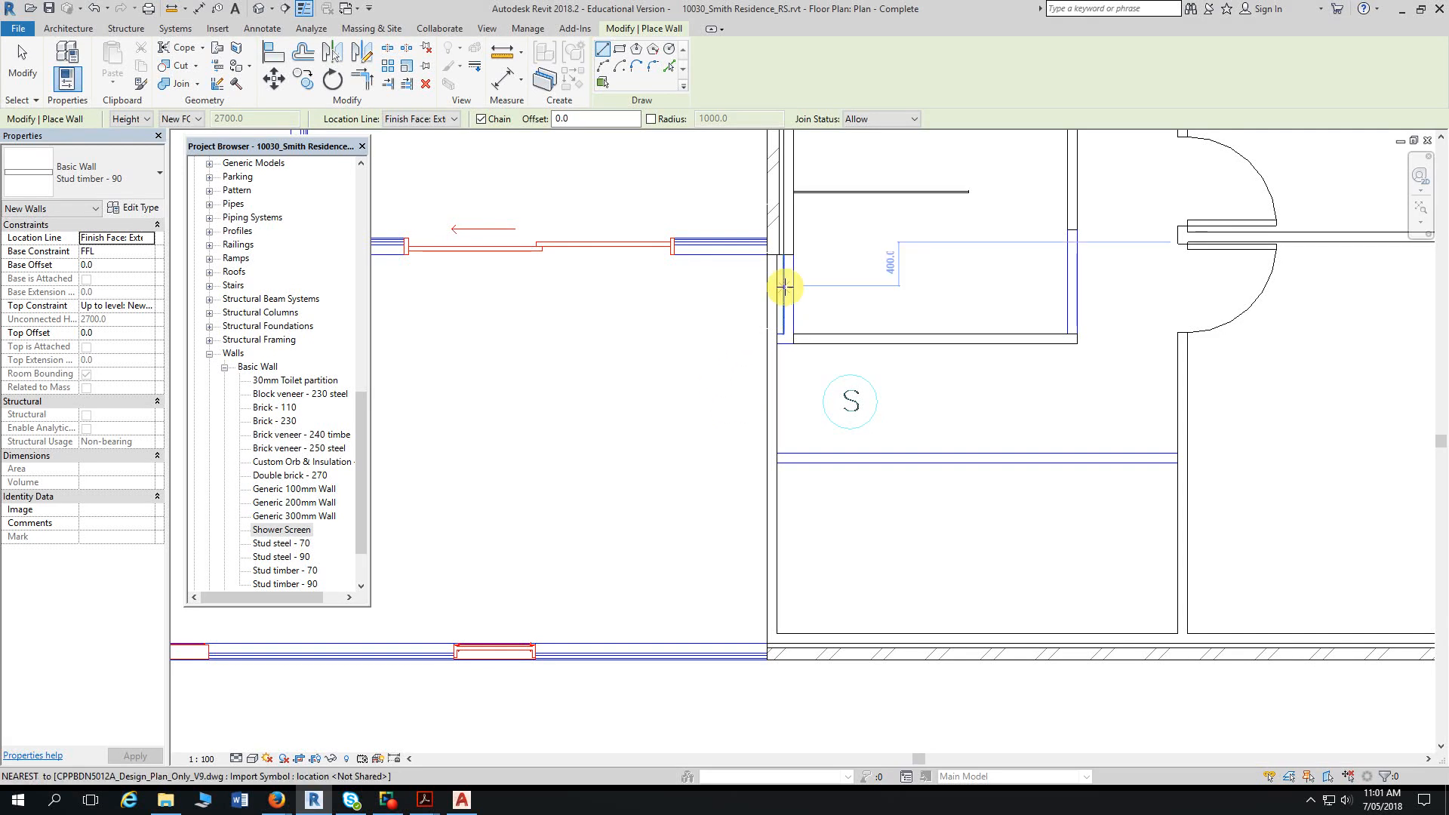
scroll(802, 290, up, 4)
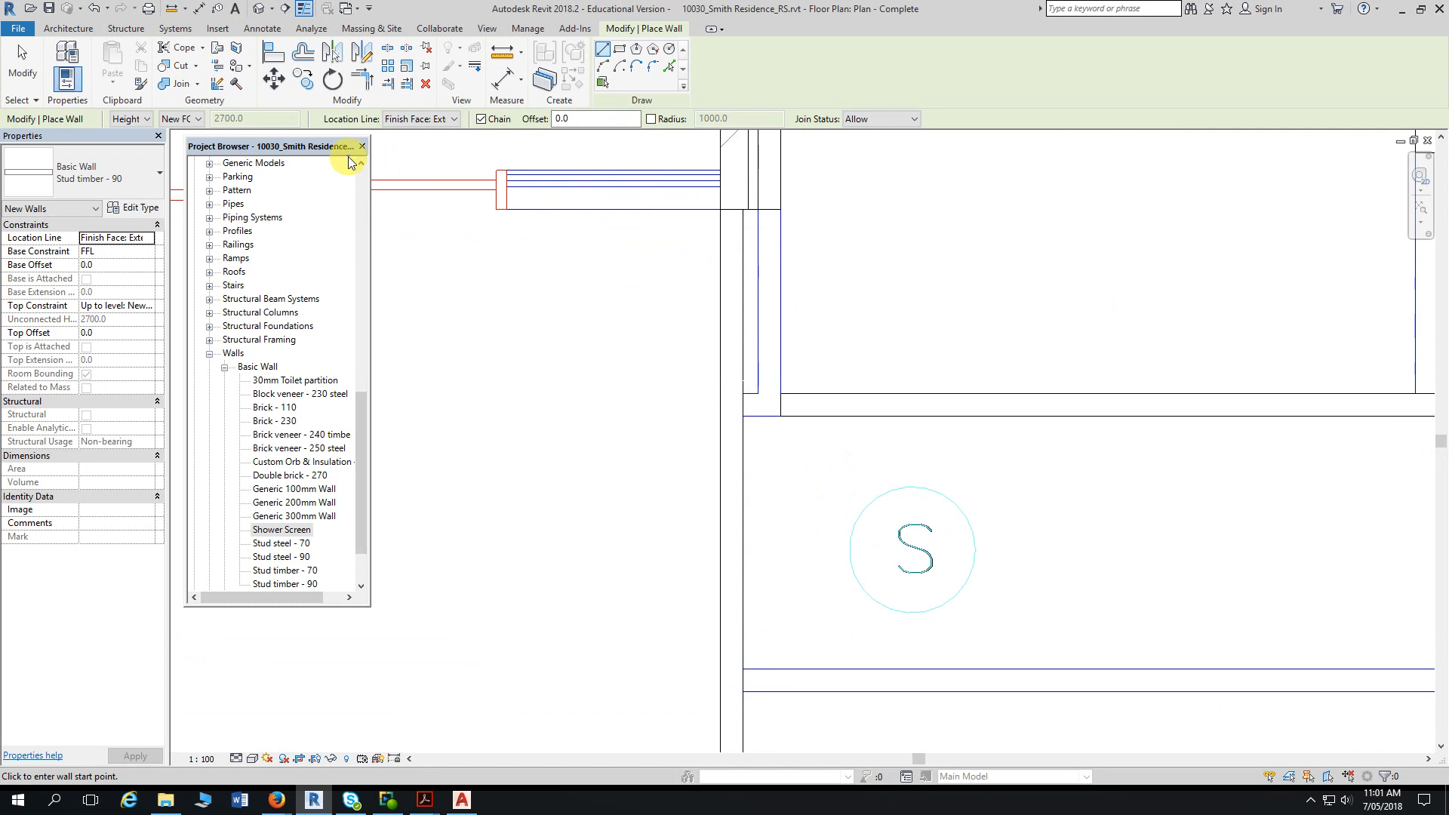
click(198, 120)
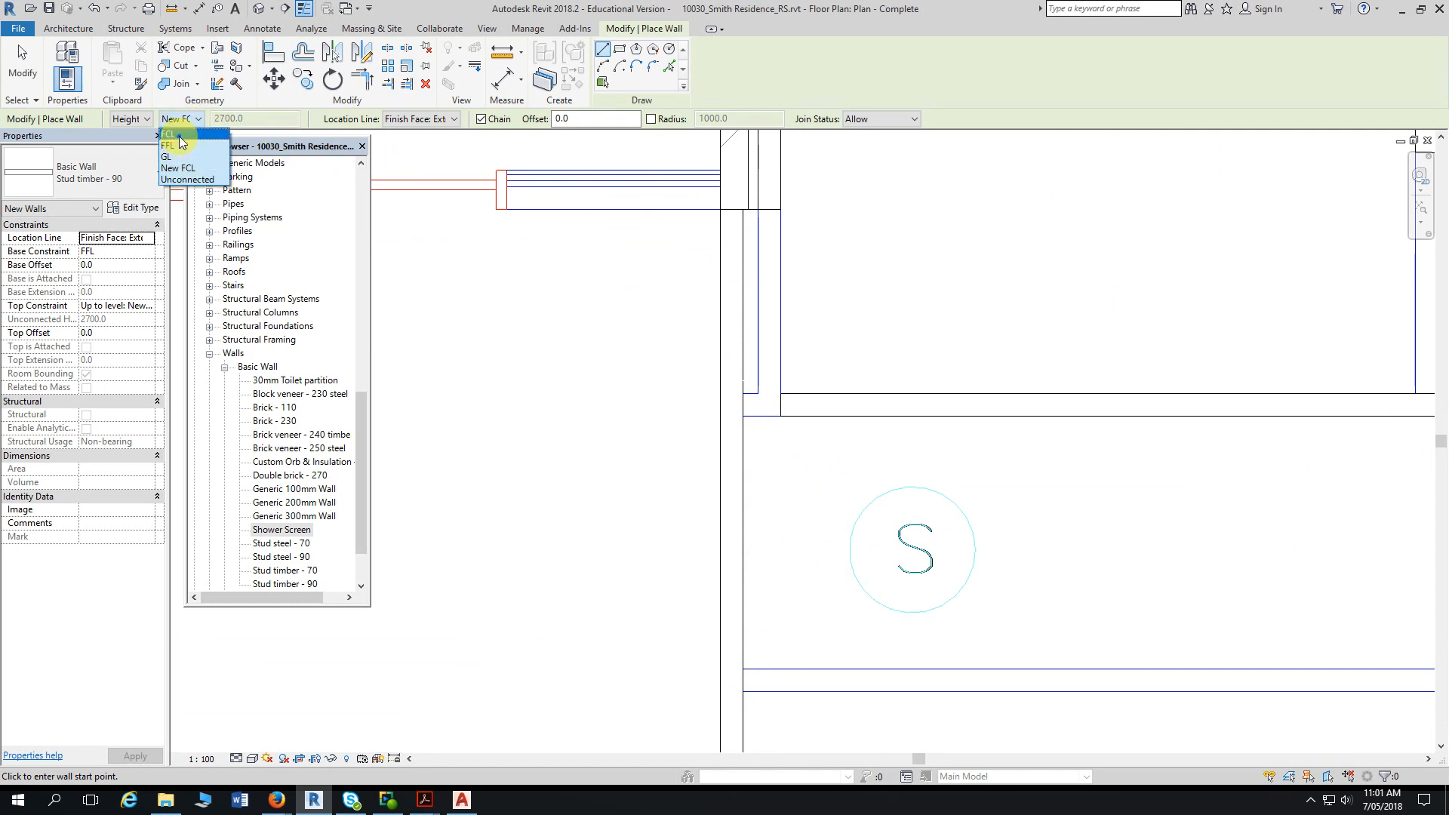
click(169, 134)
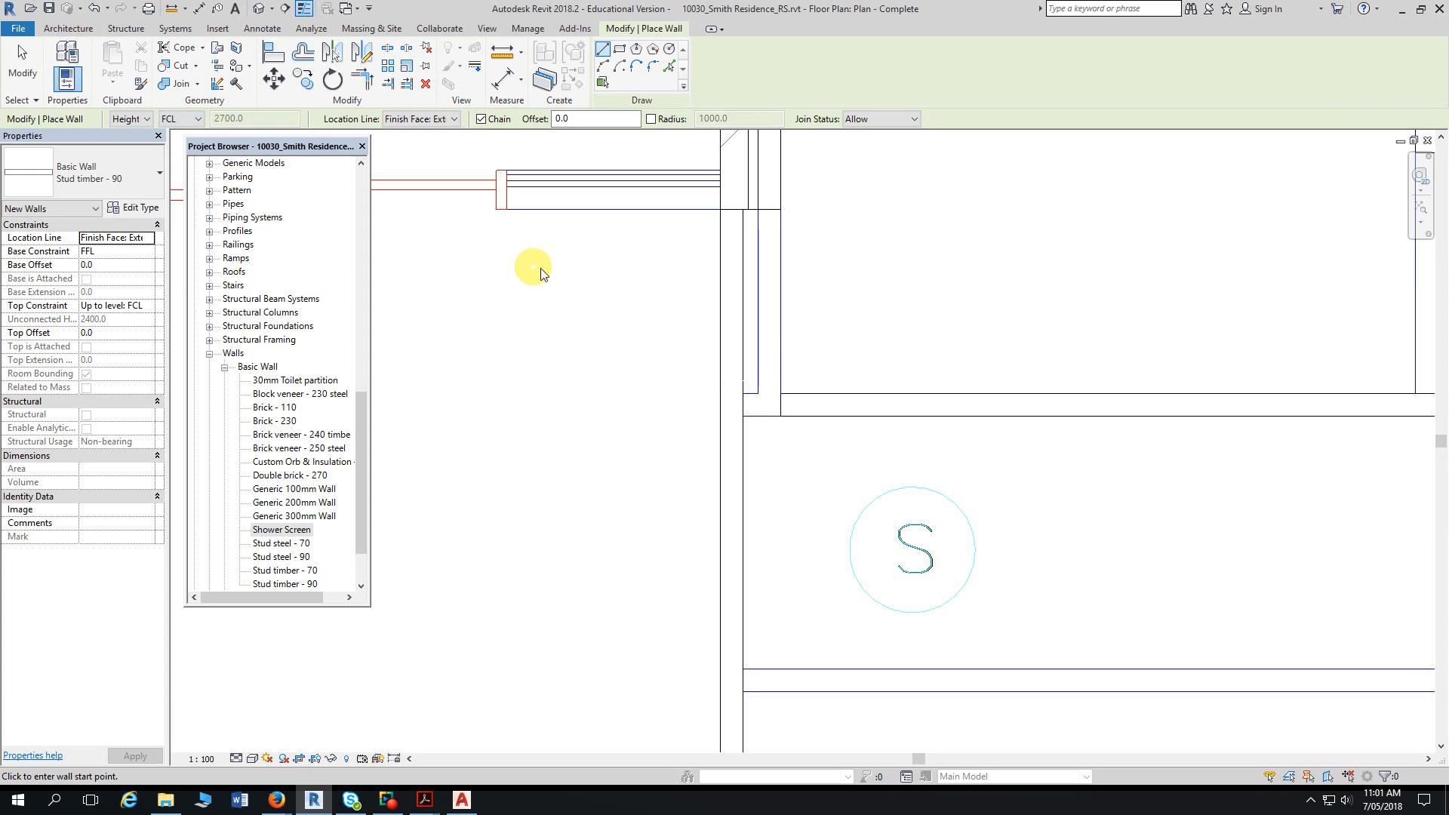
- Draw chained Stud timber - 90 walls along the bathroom's inner side to its lower corner and across to the new long wall, then end the wall command
scroll(814, 241, up, 2)
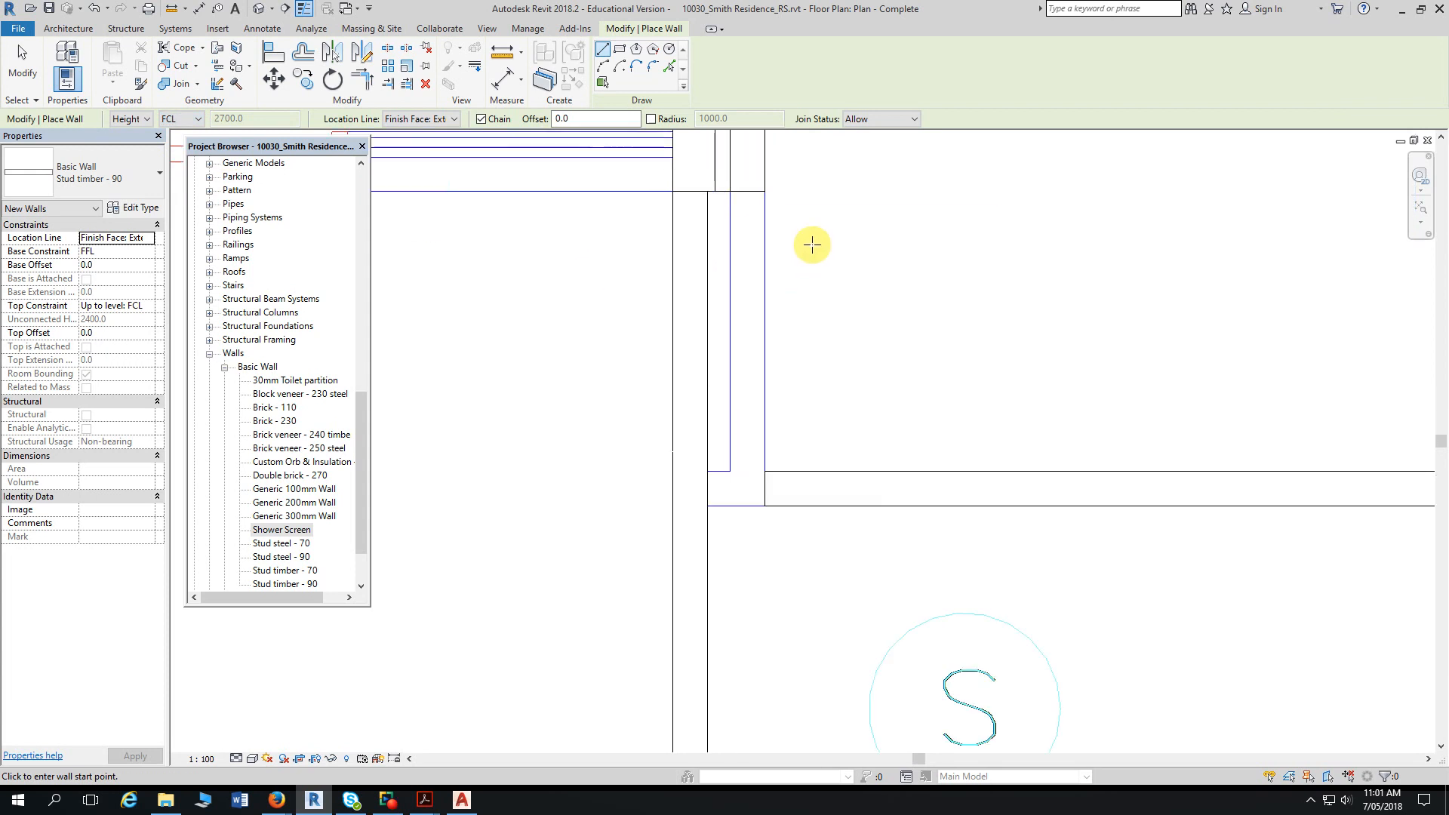
click(765, 190)
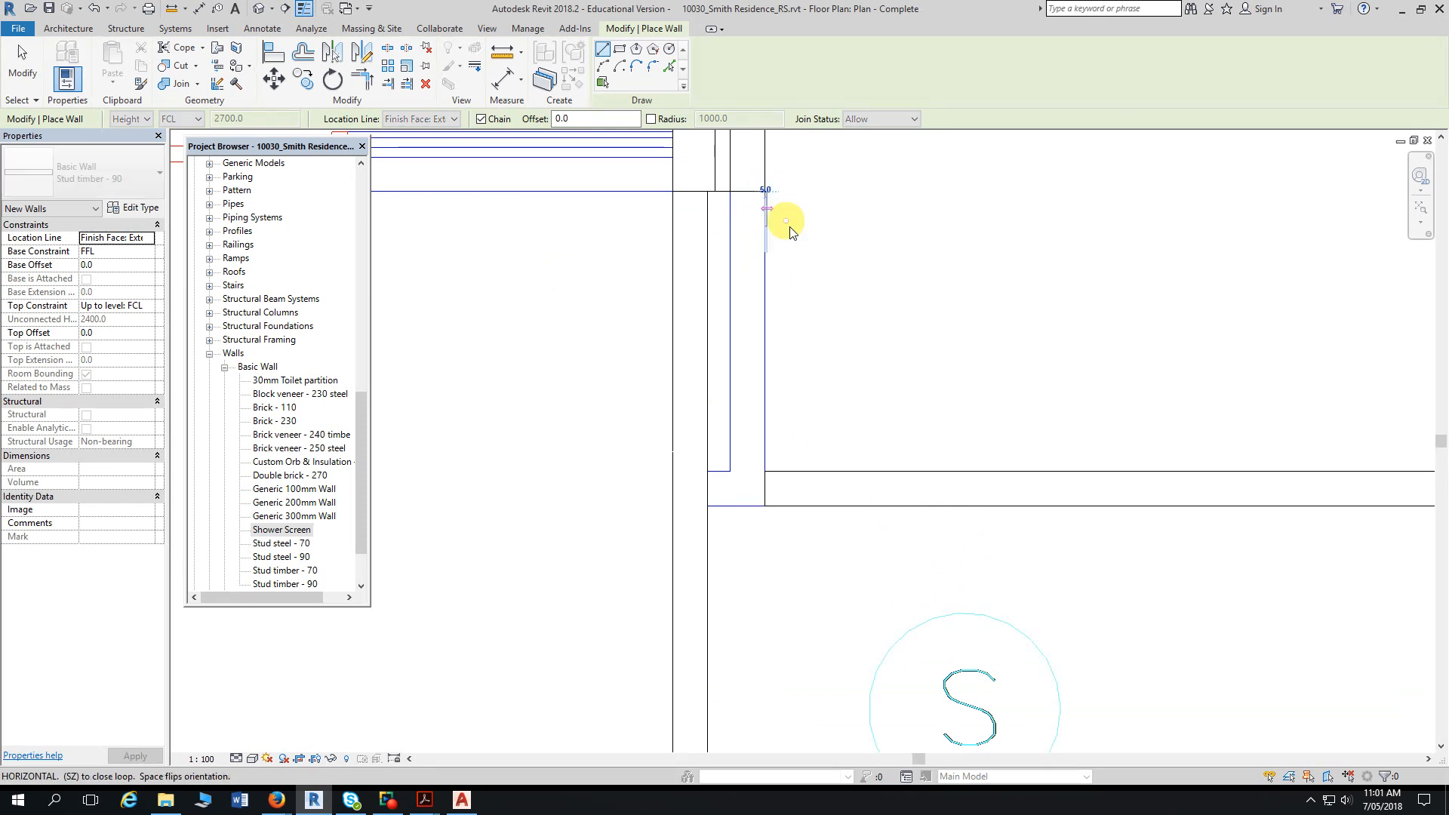
middle_drag(767, 385, 804, 284)
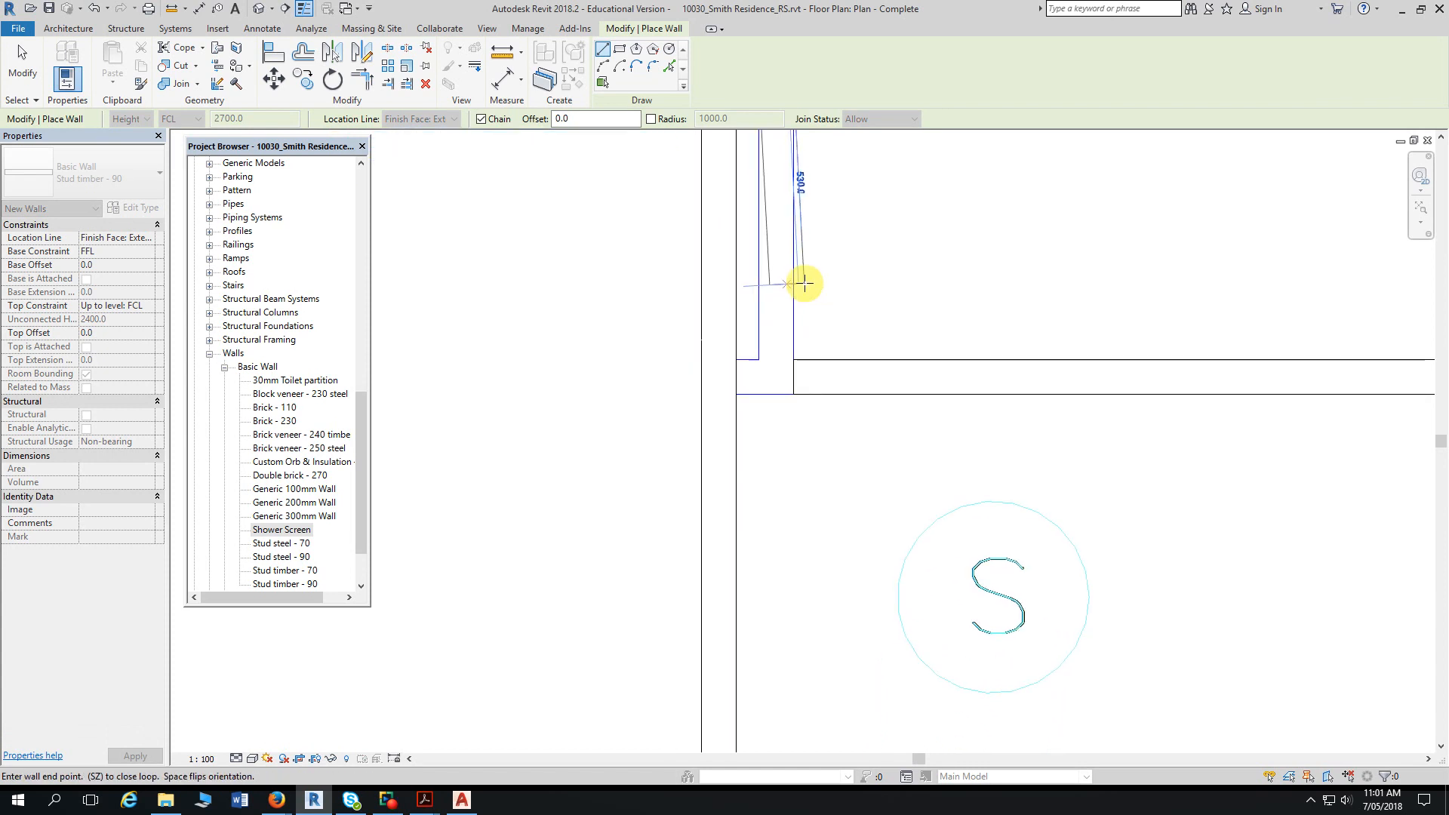
click(793, 394)
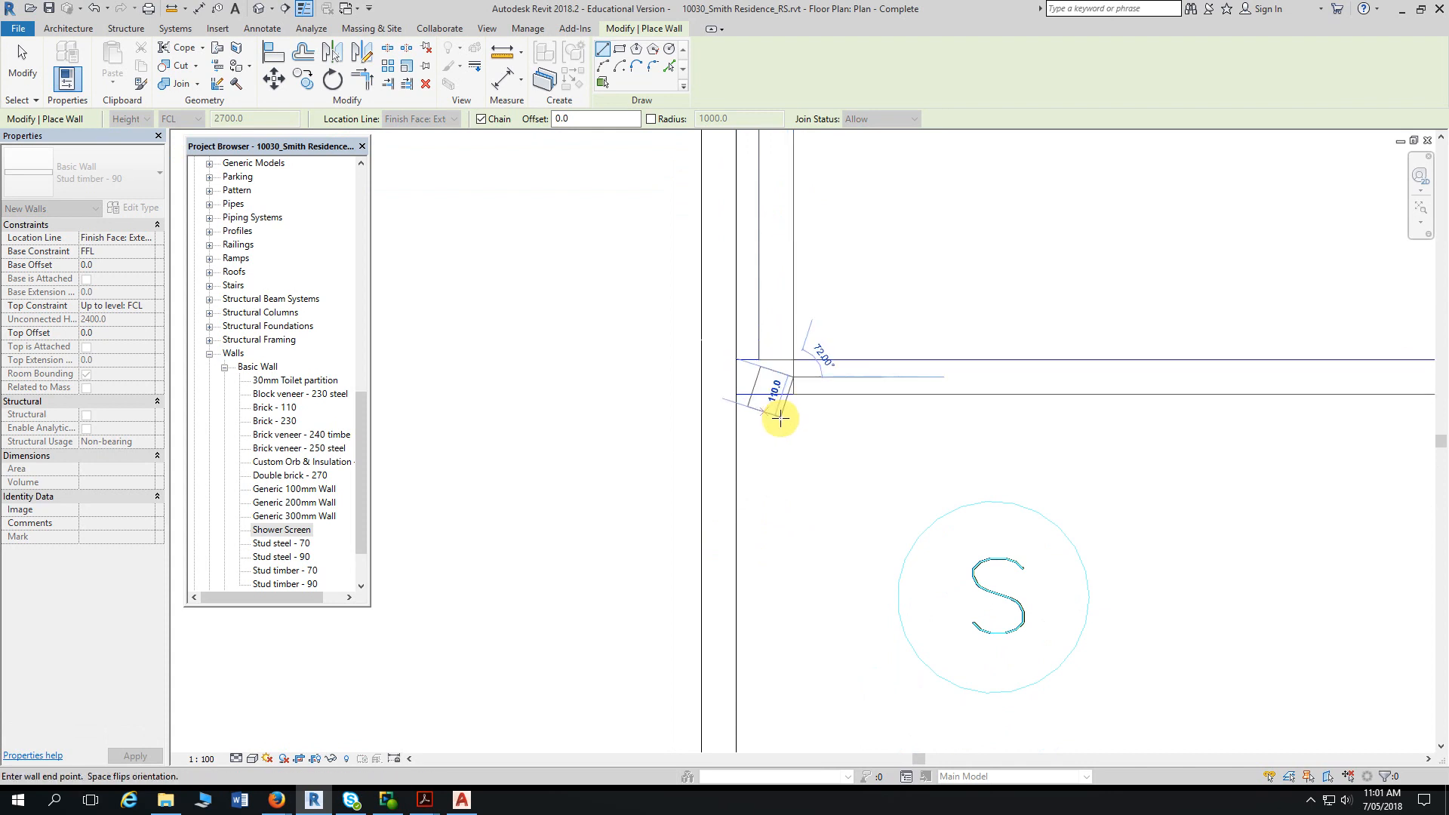
click(735, 378)
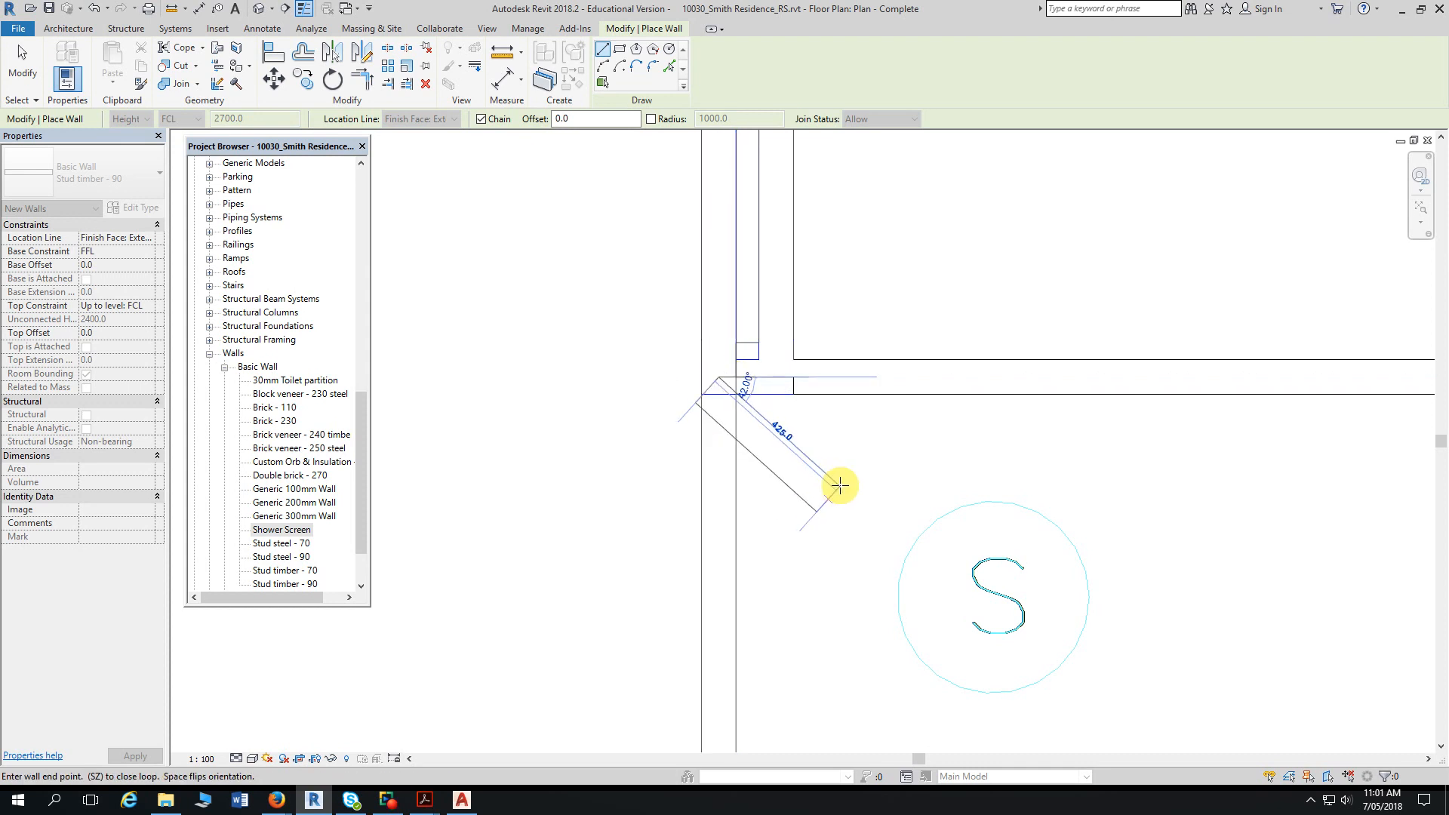
key(Escape)
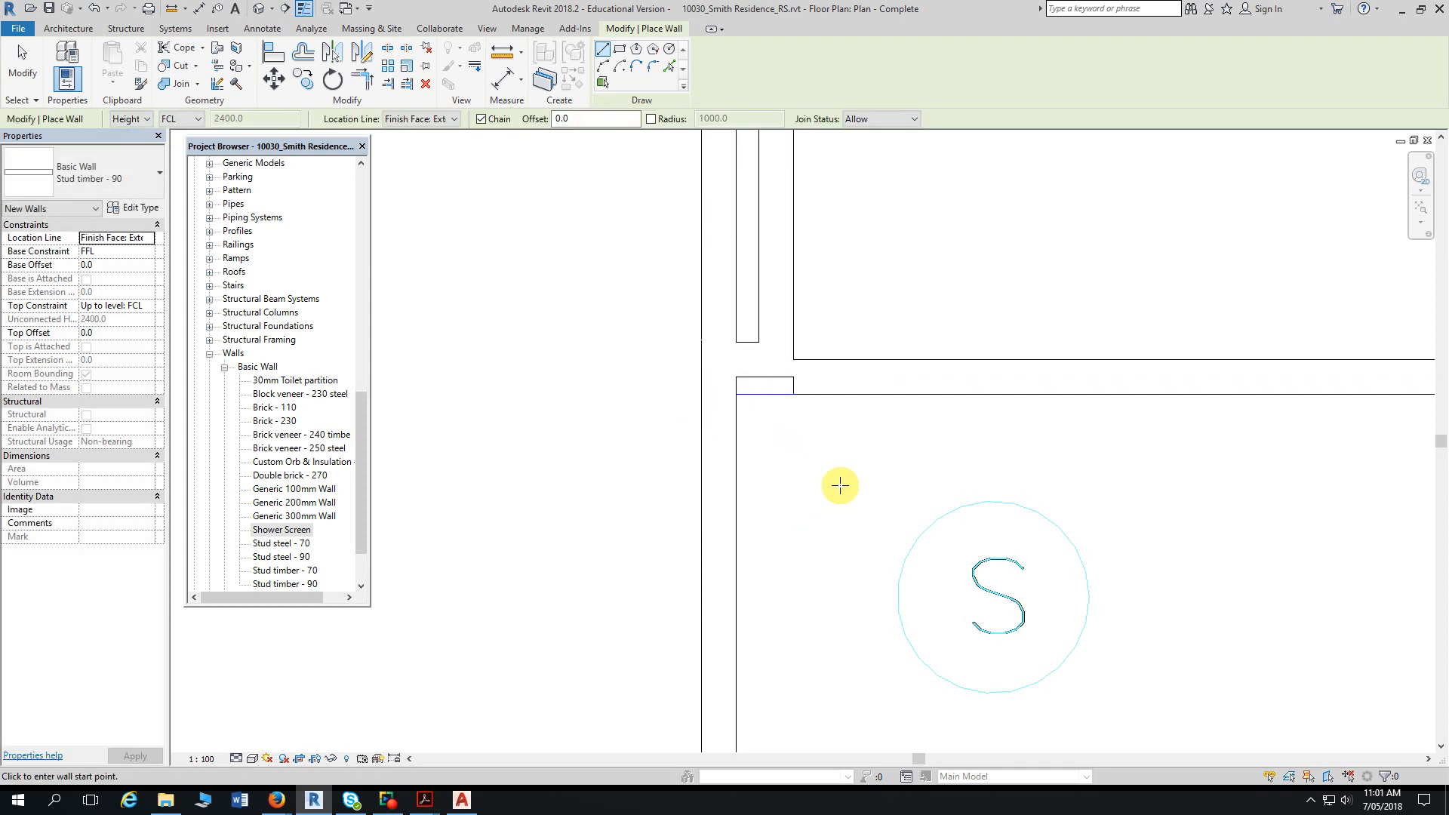
key(Escape)
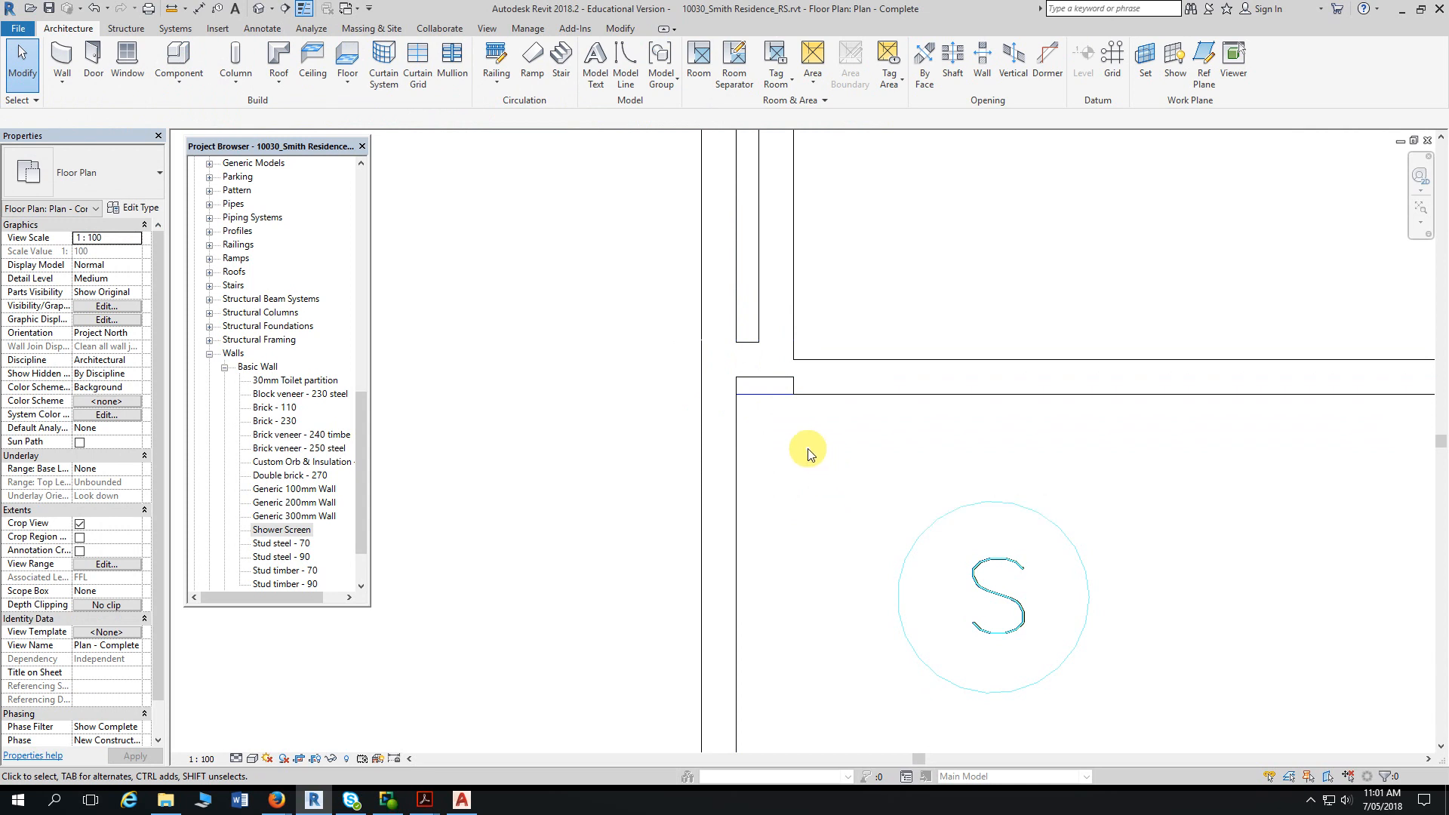
- Align the lower face of the short return wall with the lower face of the bathroom's horizontal wall
scroll(807, 453, down, 2)
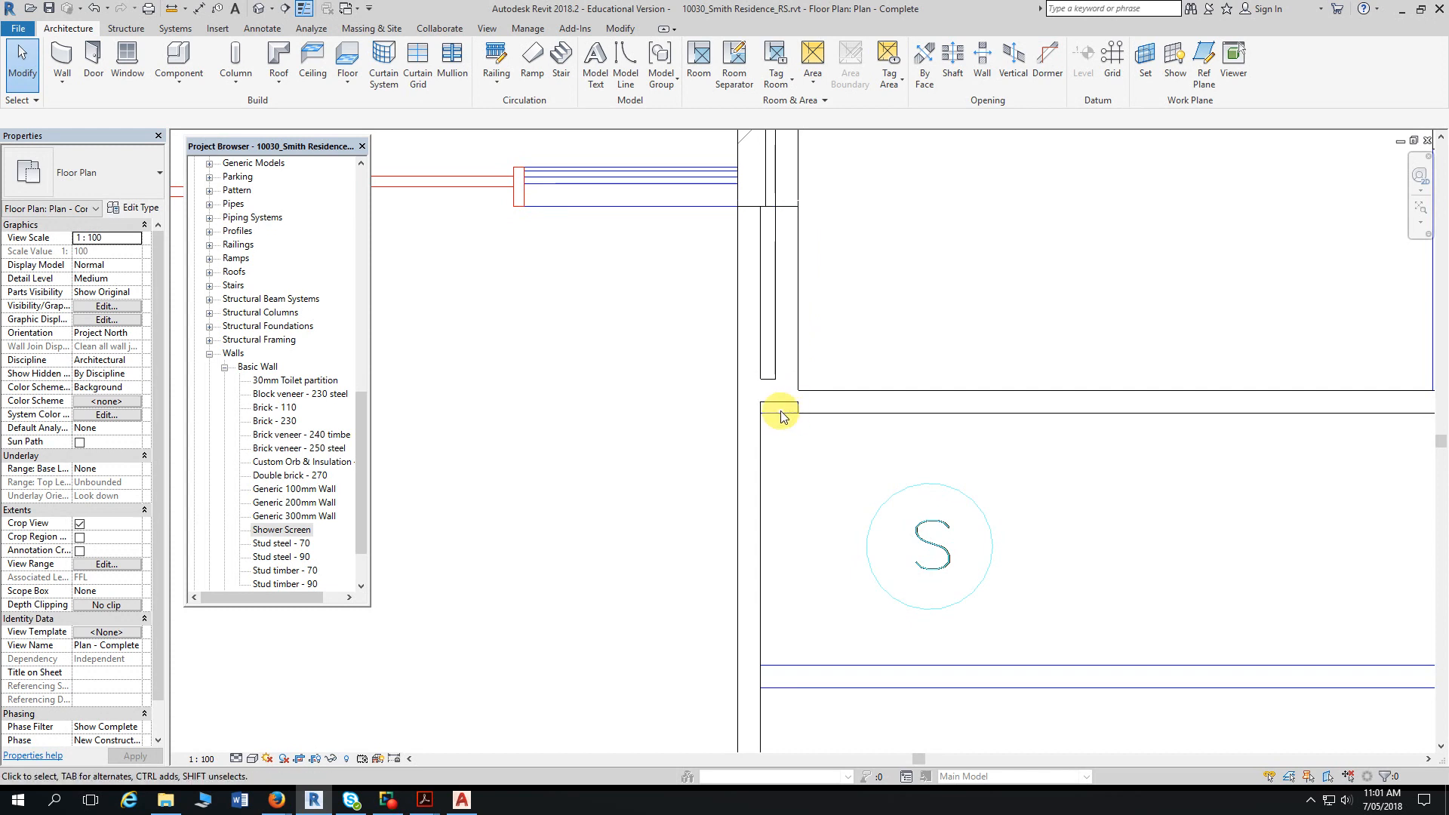
scroll(781, 417, up, 2)
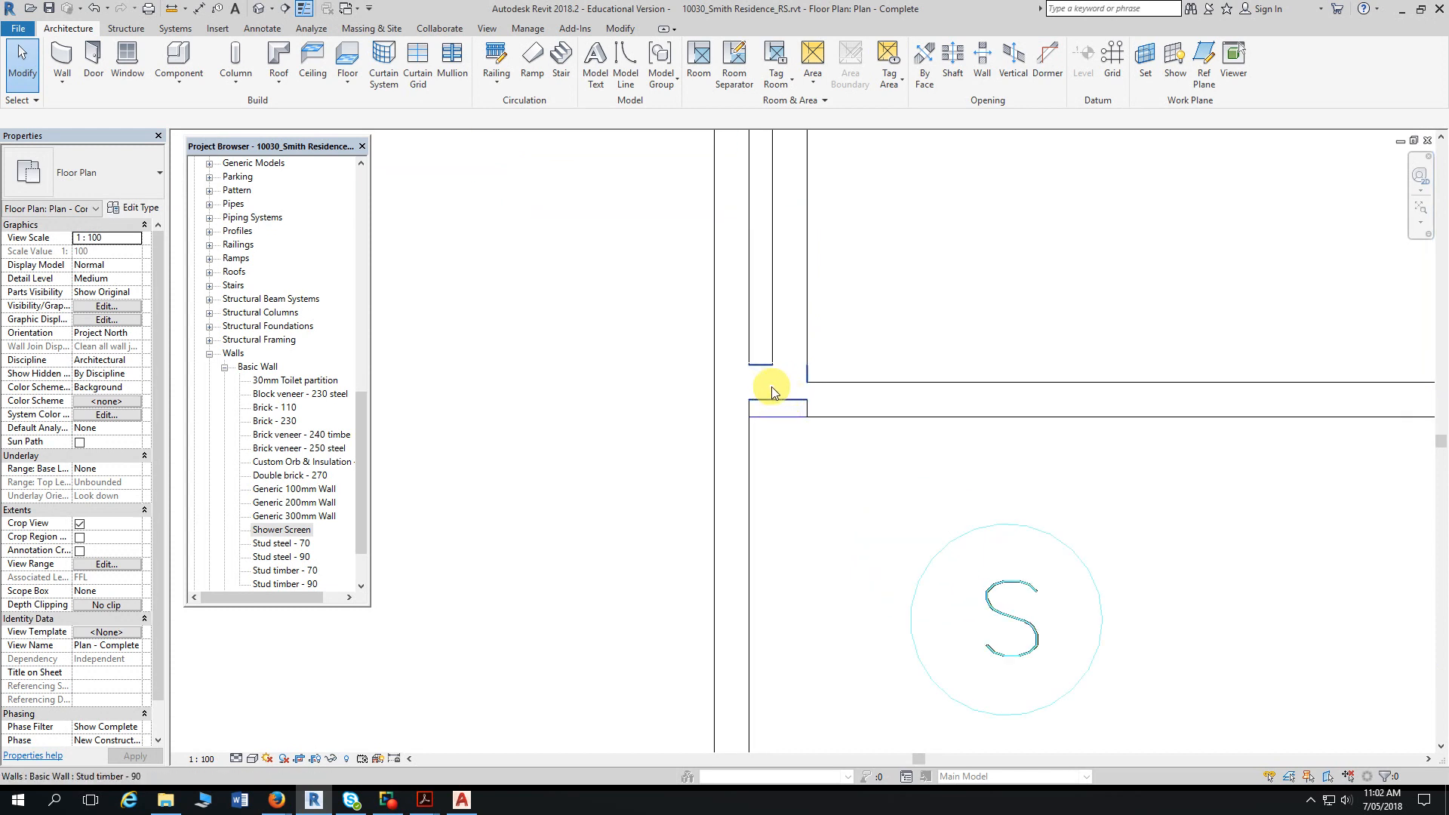
scroll(770, 390, up, 2)
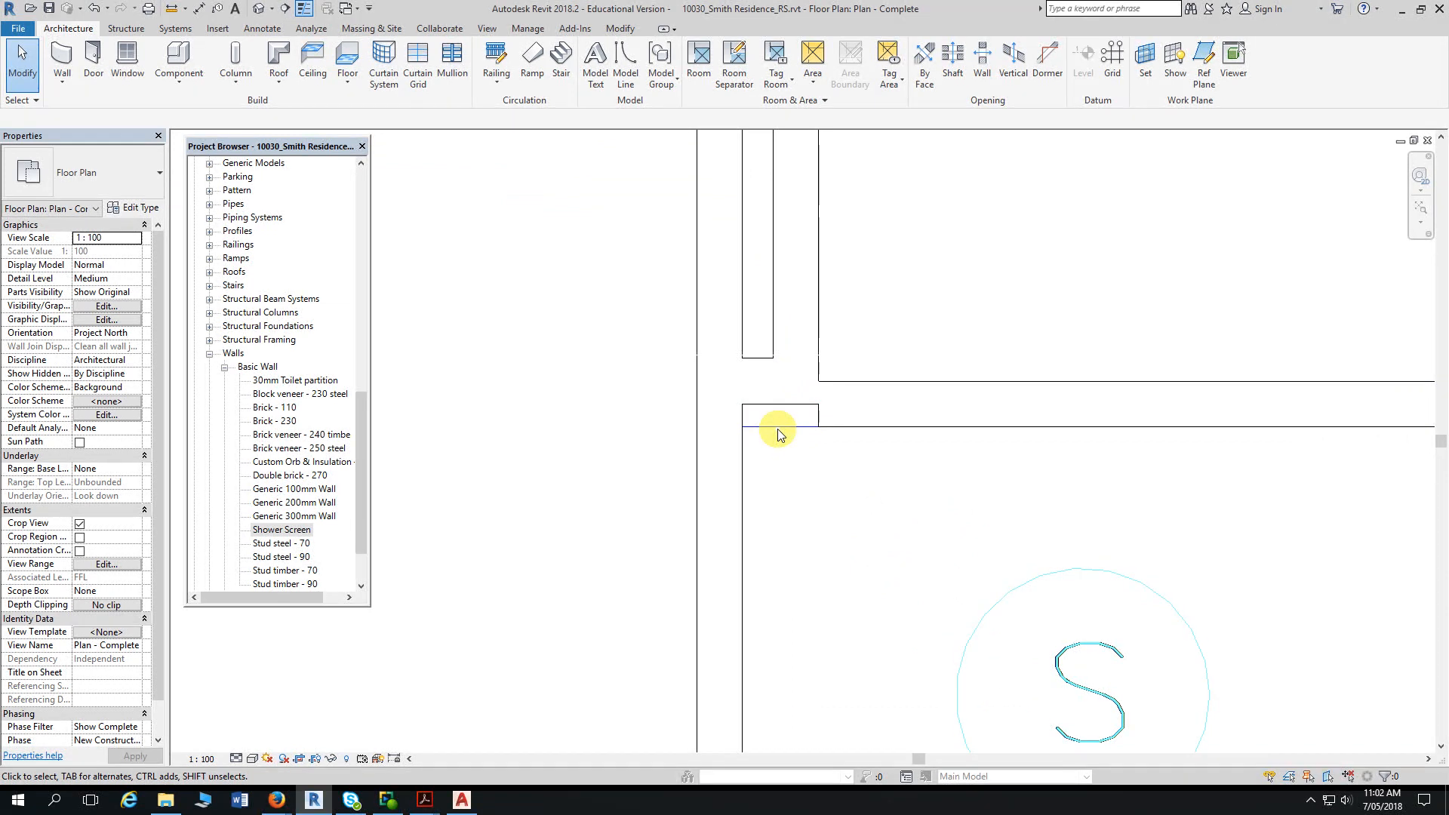
middle_drag(778, 435, 689, 288)
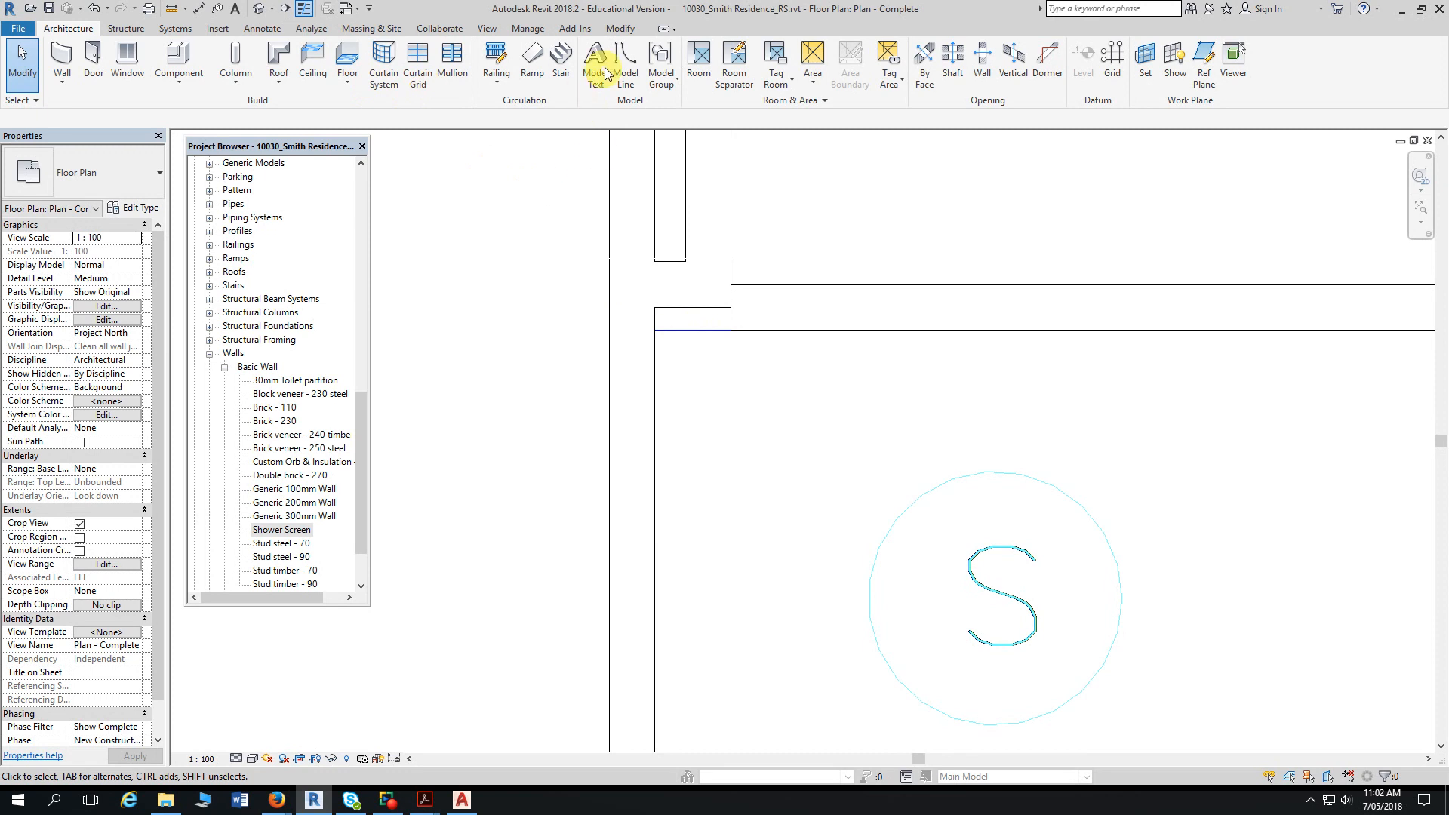
click(620, 28)
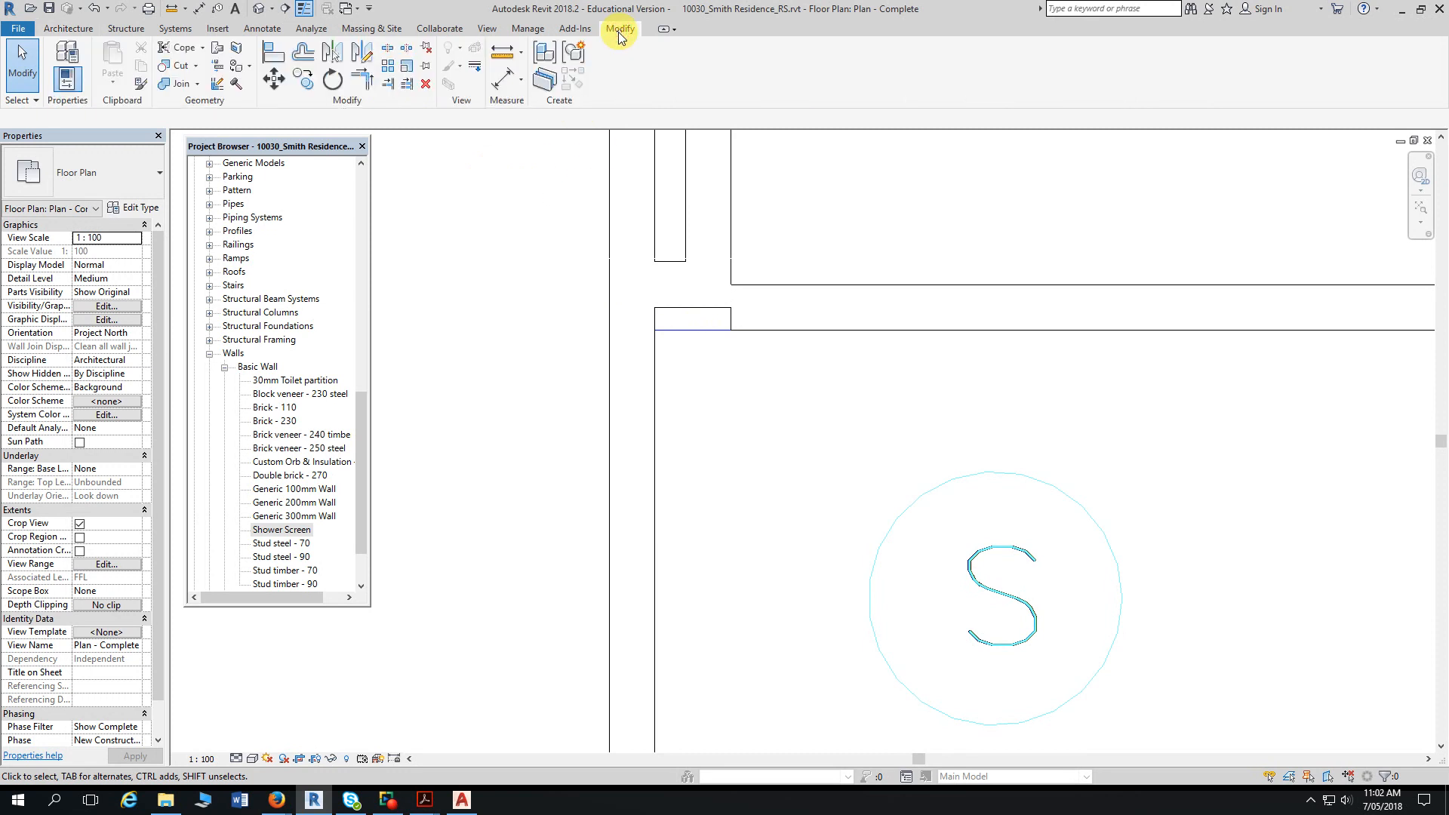
click(273, 54)
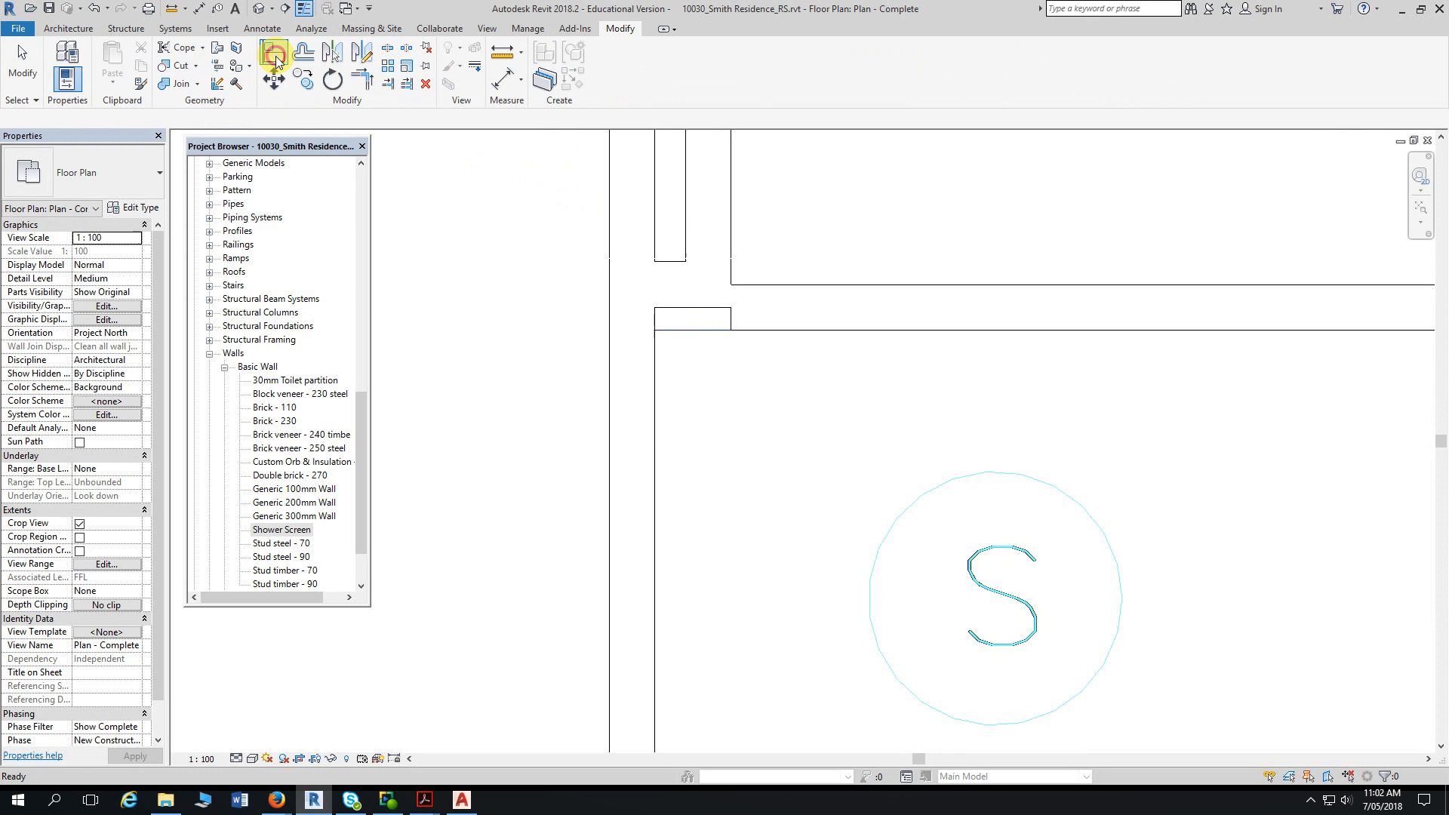
click(696, 332)
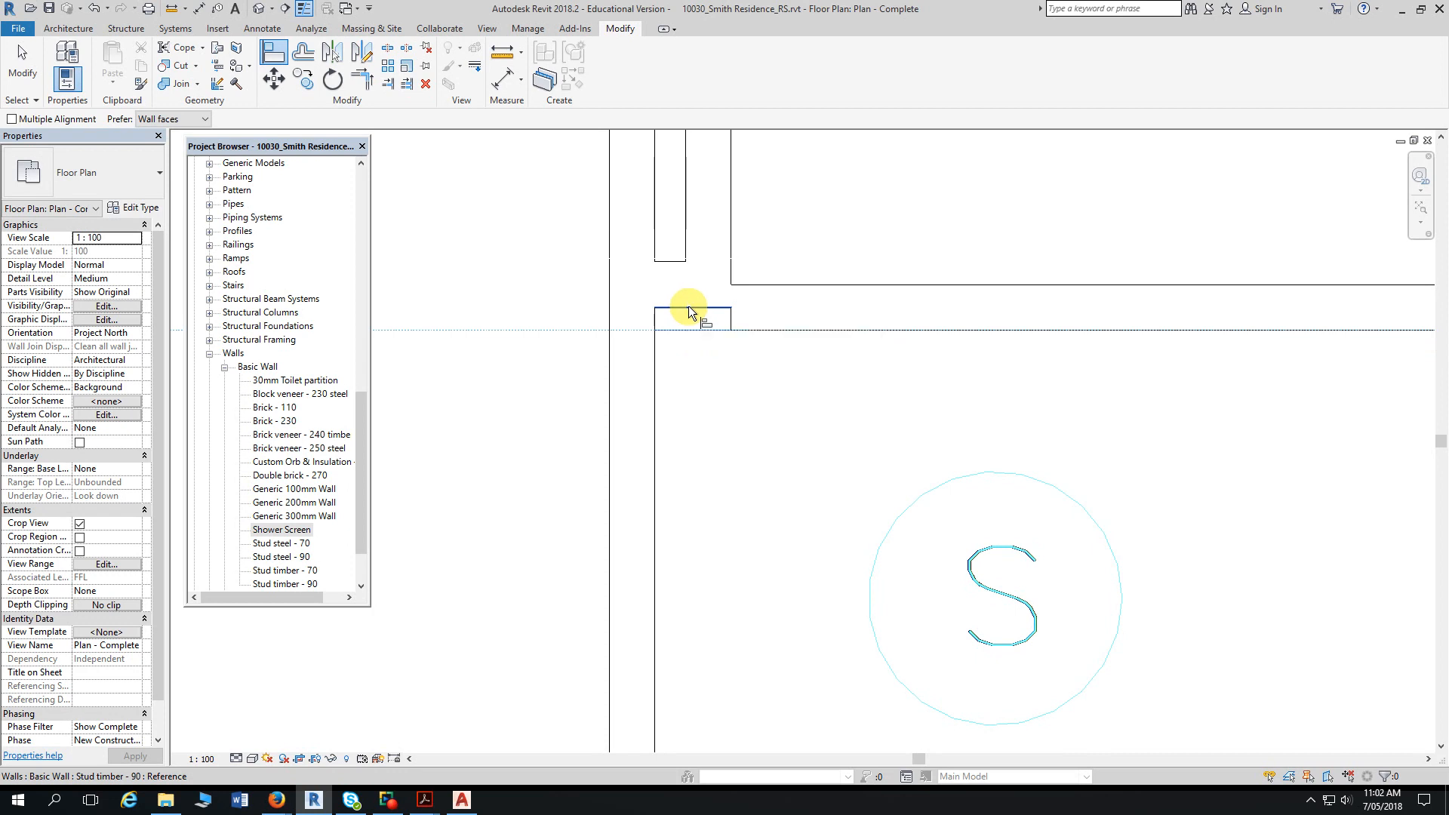
click(688, 308)
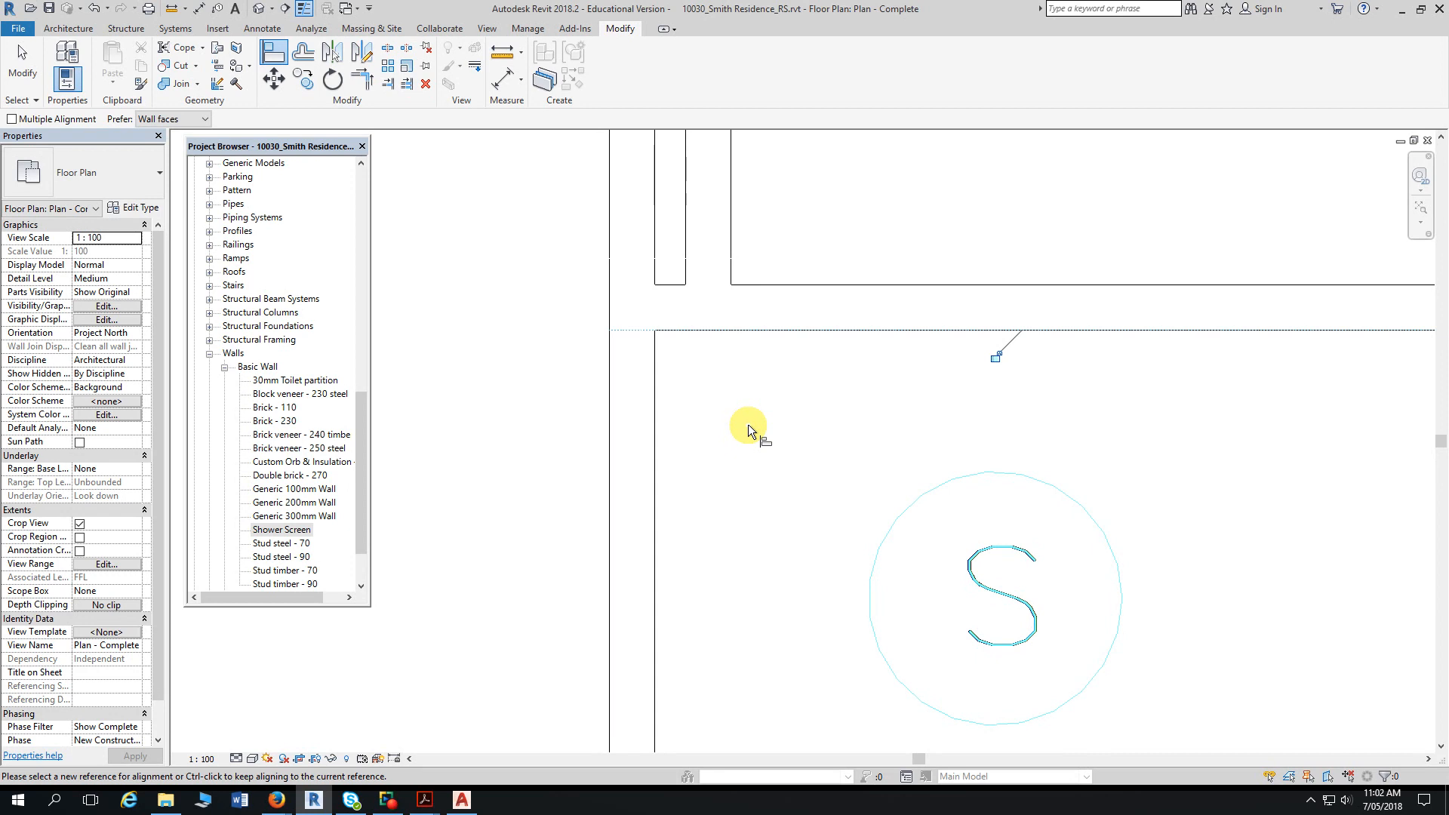
scroll(745, 429, down, 5)
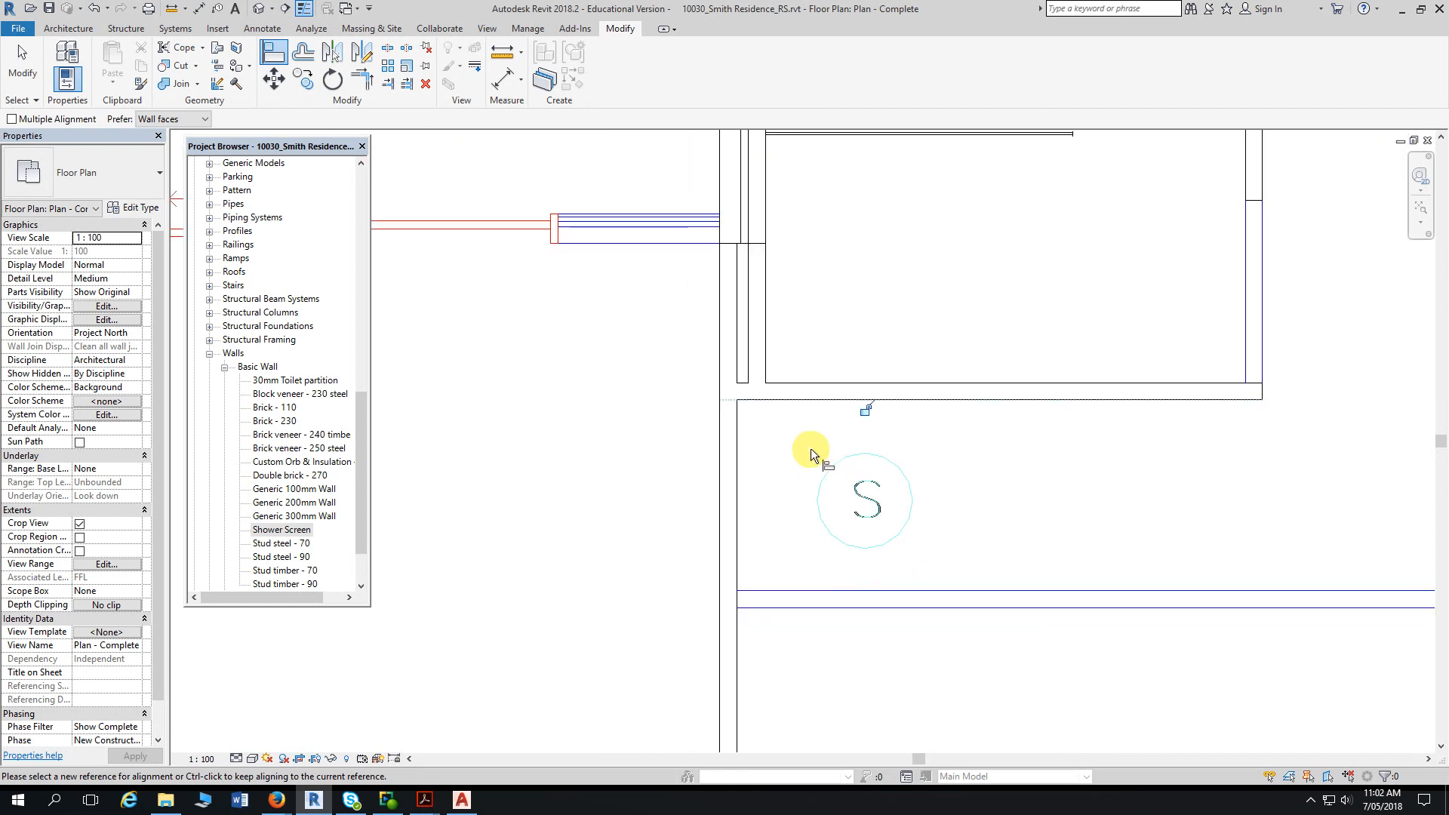
middle_drag(671, 469, 742, 383)
scroll(742, 383, down, 1)
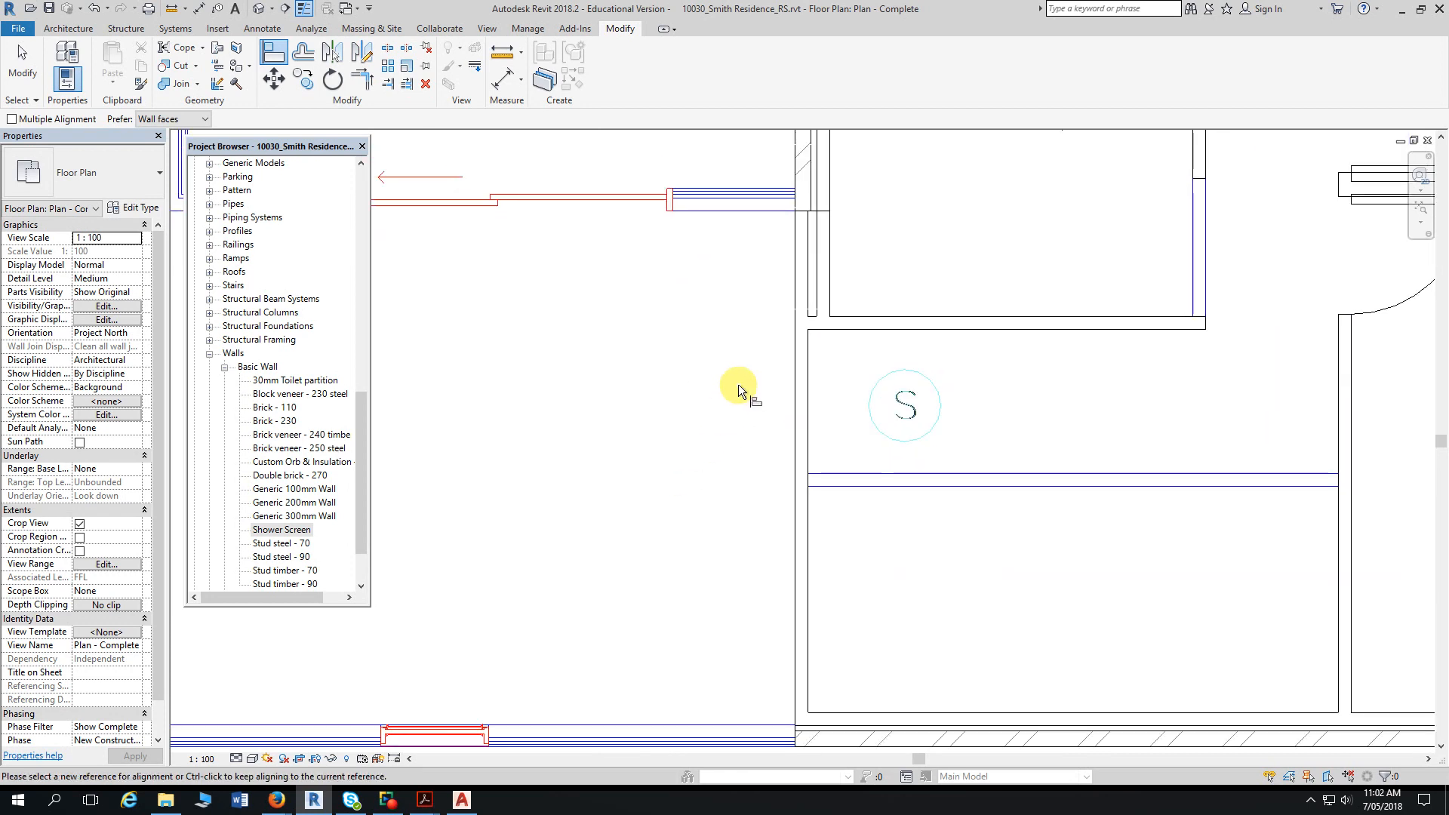
- End the alignment and examine the bathroom and hallway walls for plan lines that still need walls
key(Escape)
key(Escape)
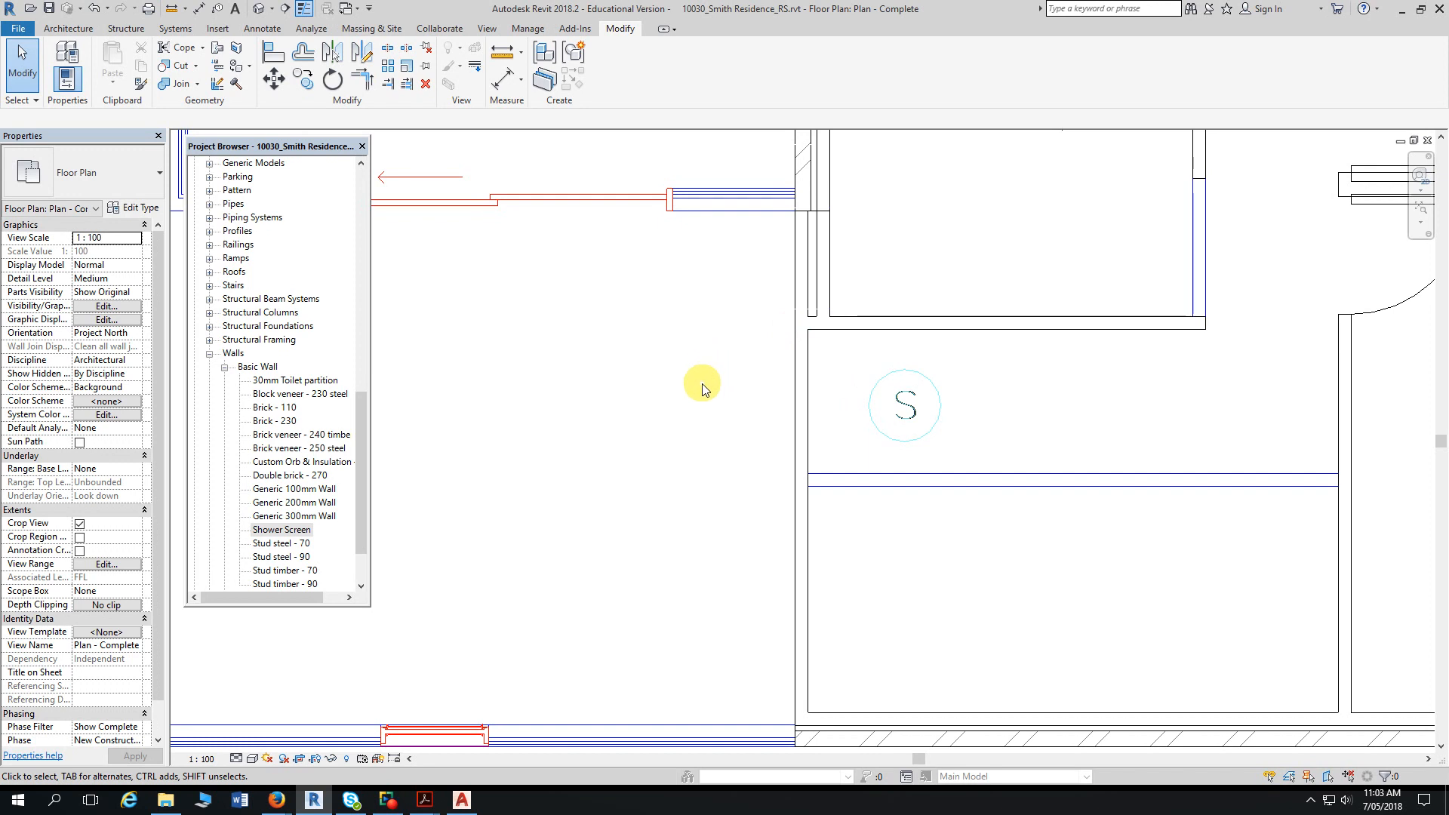
scroll(701, 397, down, 2)
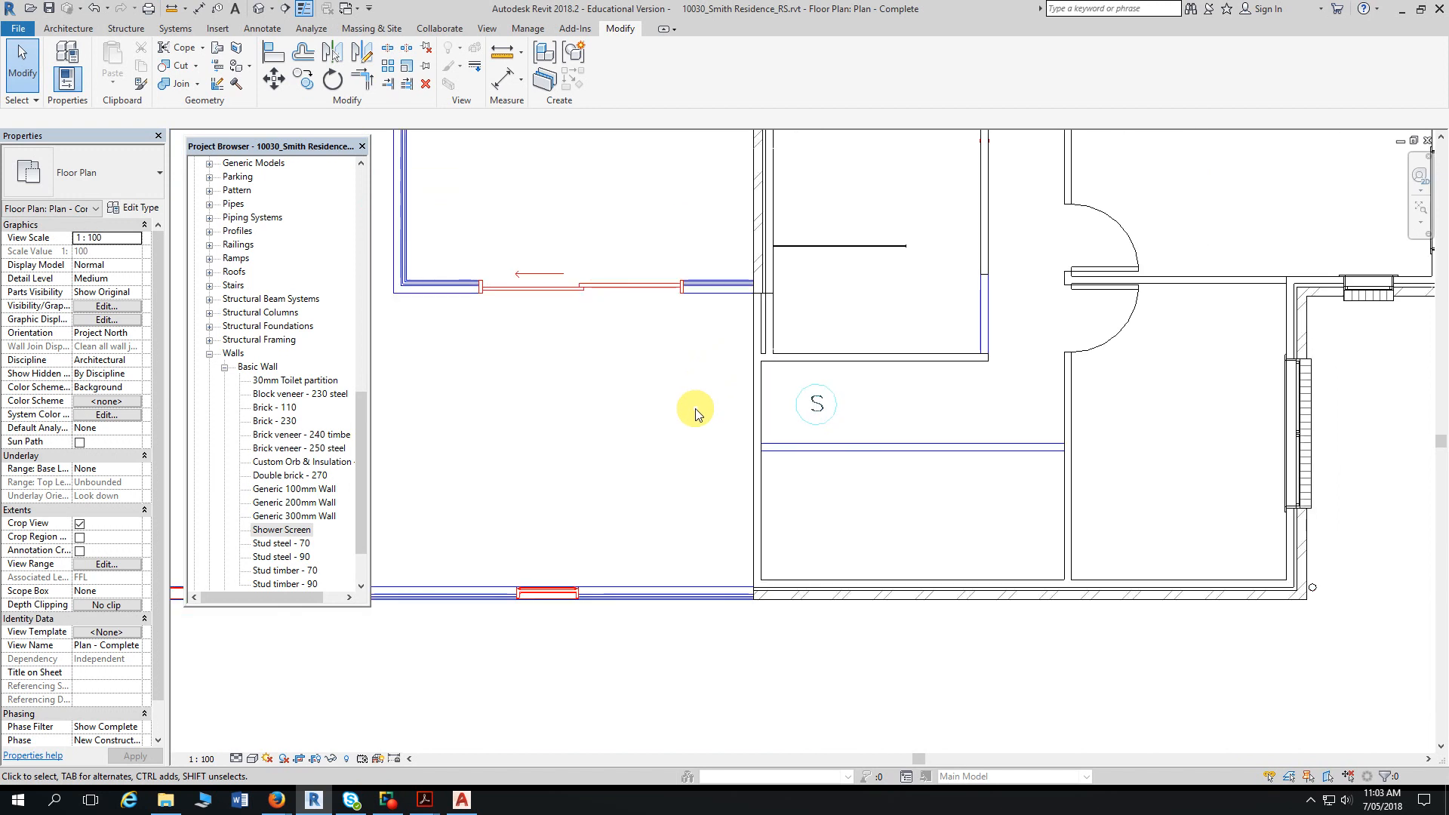
scroll(696, 411, up, 1)
middle_drag(698, 415, 582, 545)
middle_drag(837, 398, 818, 491)
scroll(806, 443, down, 1)
scroll(803, 439, up, 1)
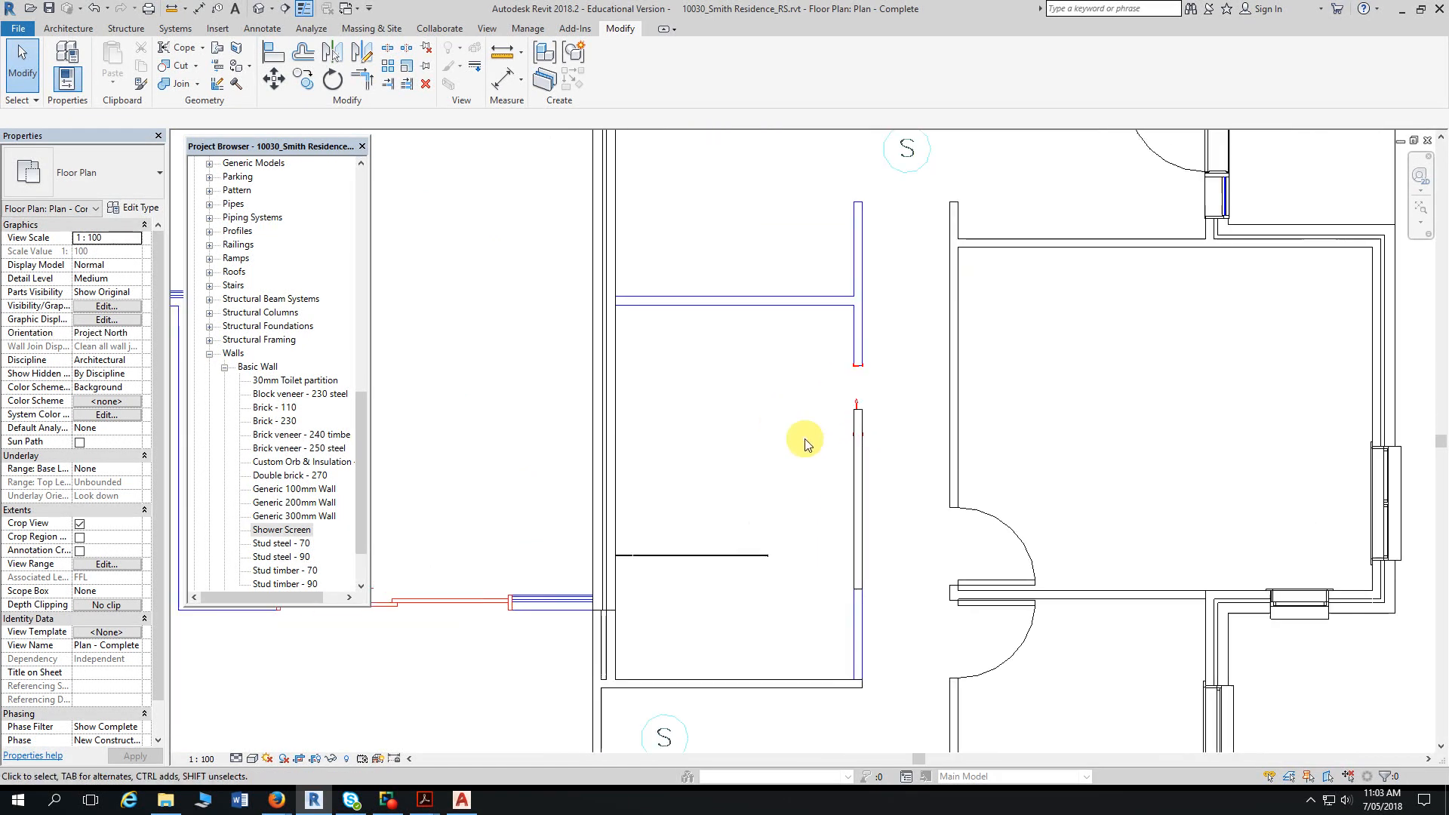
middle_drag(802, 437, 803, 392)
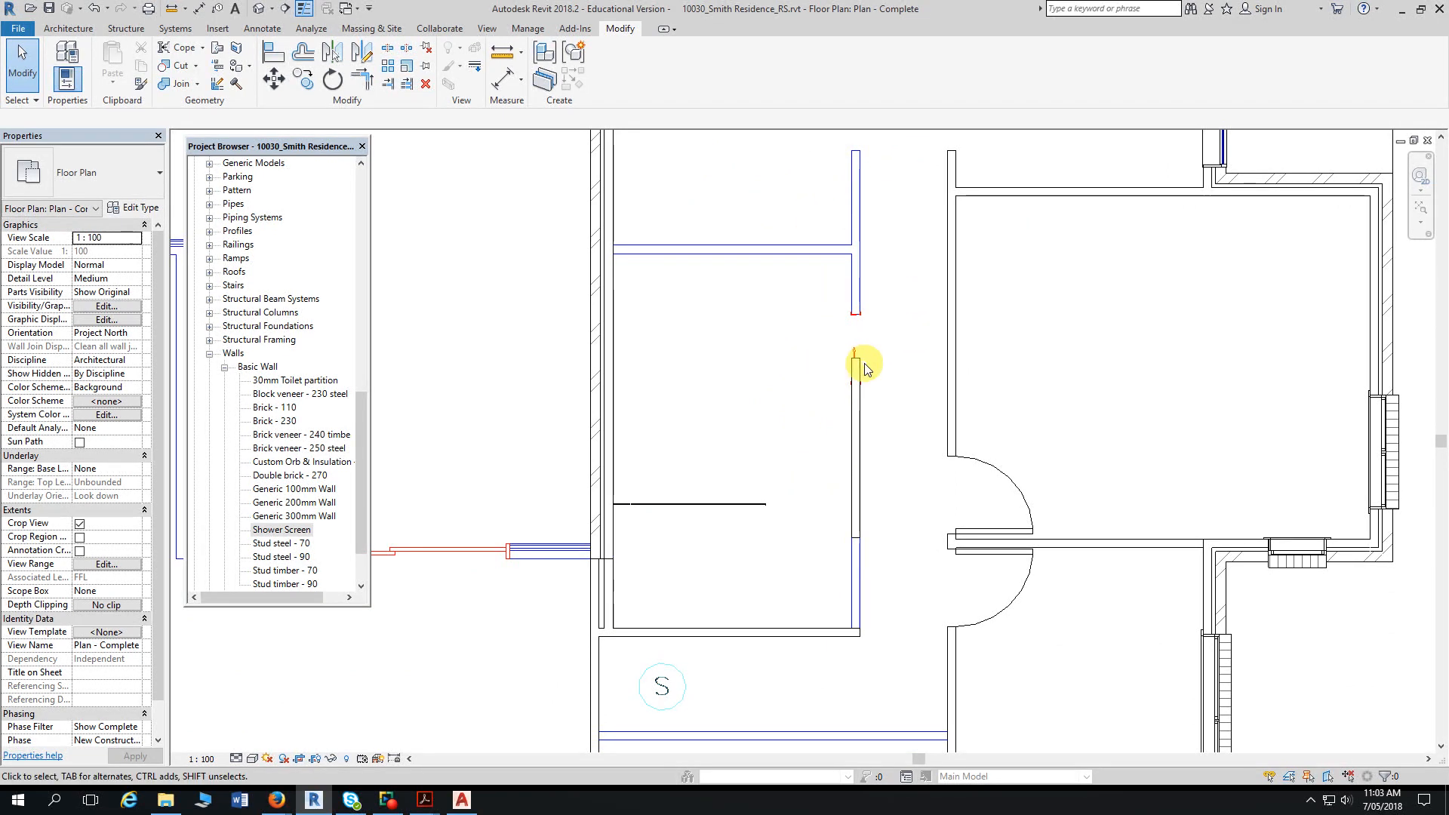
middle_drag(860, 363, 835, 168)
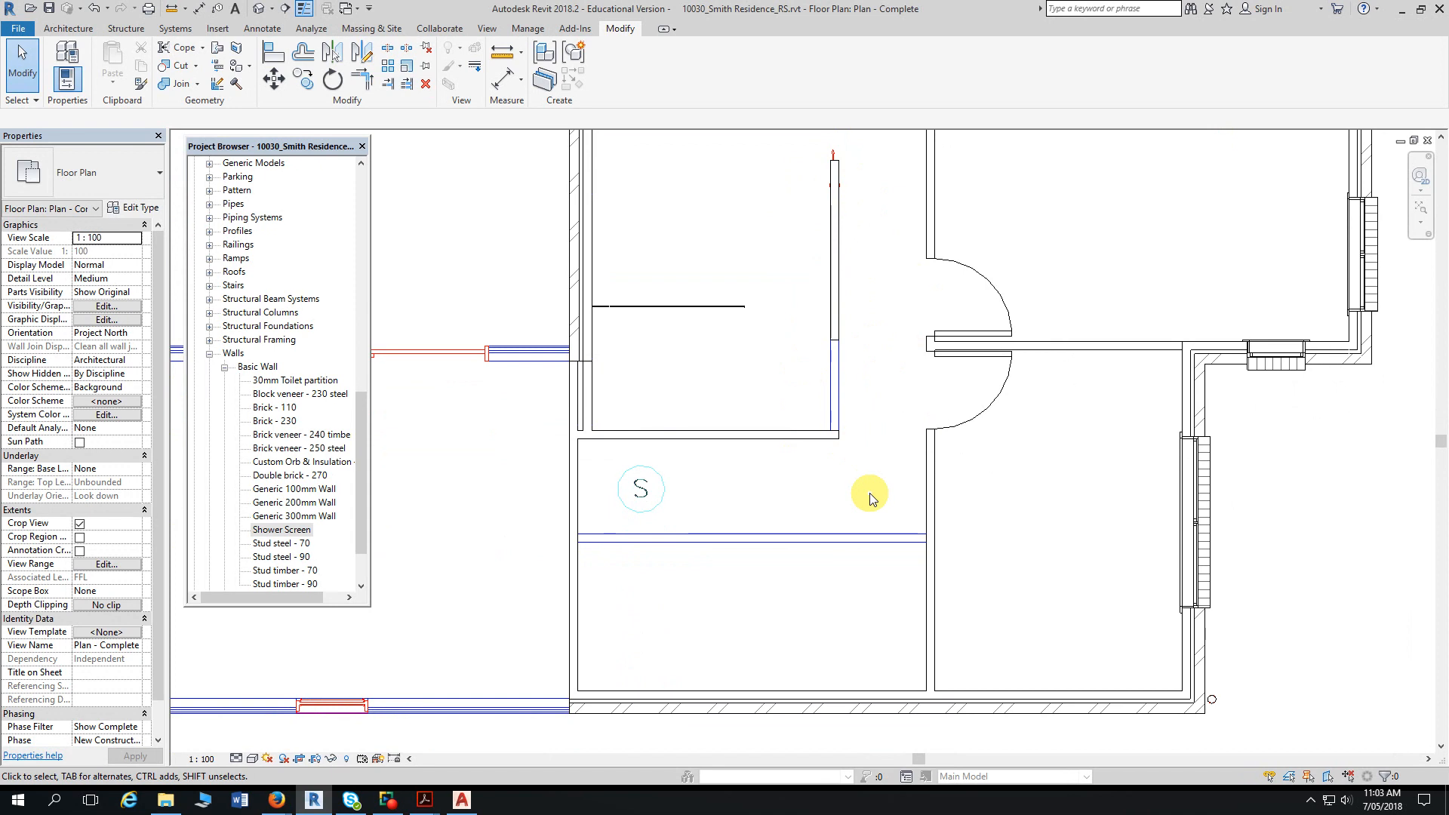
scroll(860, 310, up, 2)
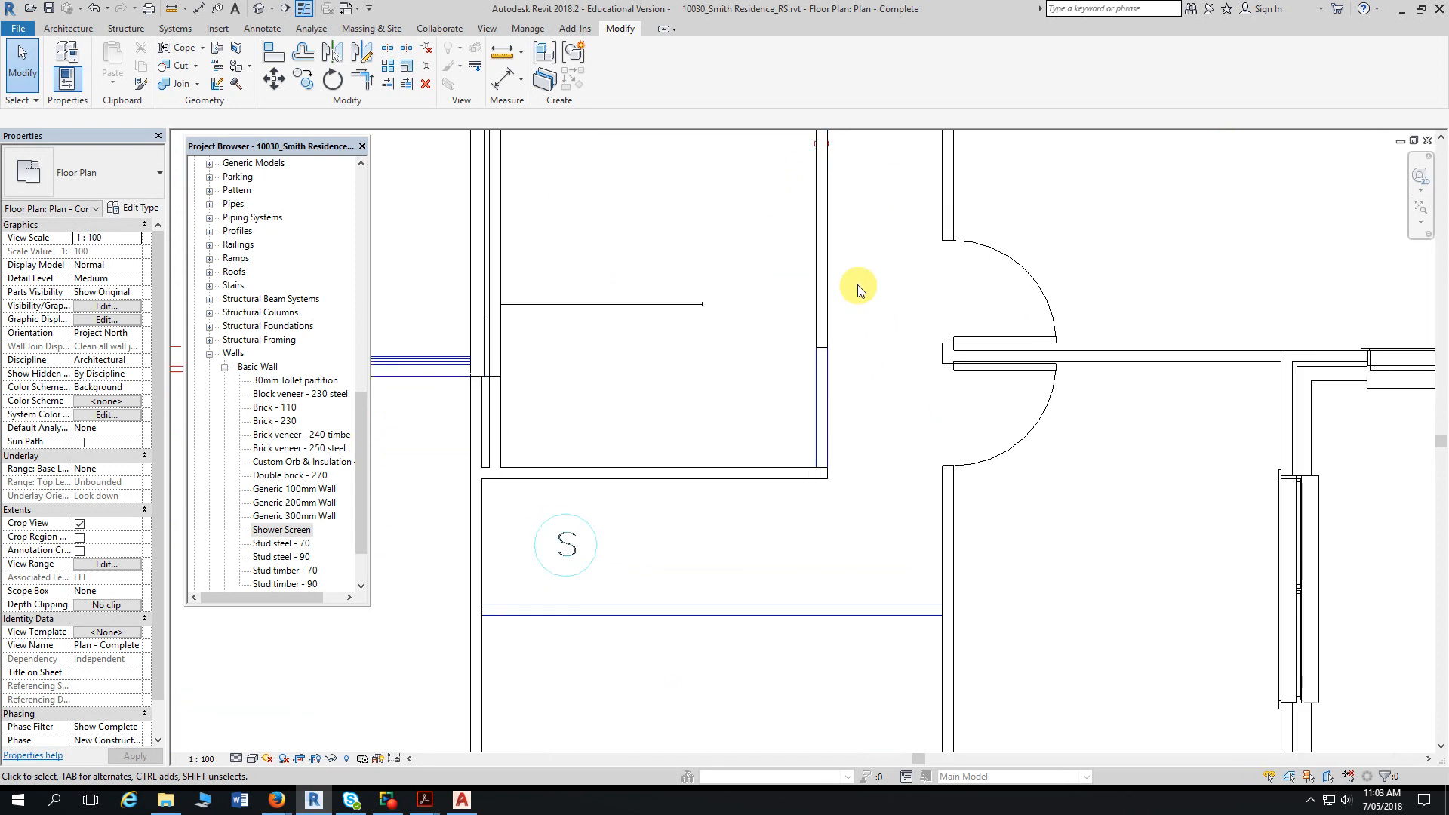
middle_drag(858, 285, 885, 421)
middle_drag(900, 290, 889, 420)
mouse_move(885, 368)
middle_down()
mouse_move(885, 354)
mouse_move(903, 358)
middle_up()
scroll(875, 336, up, 1)
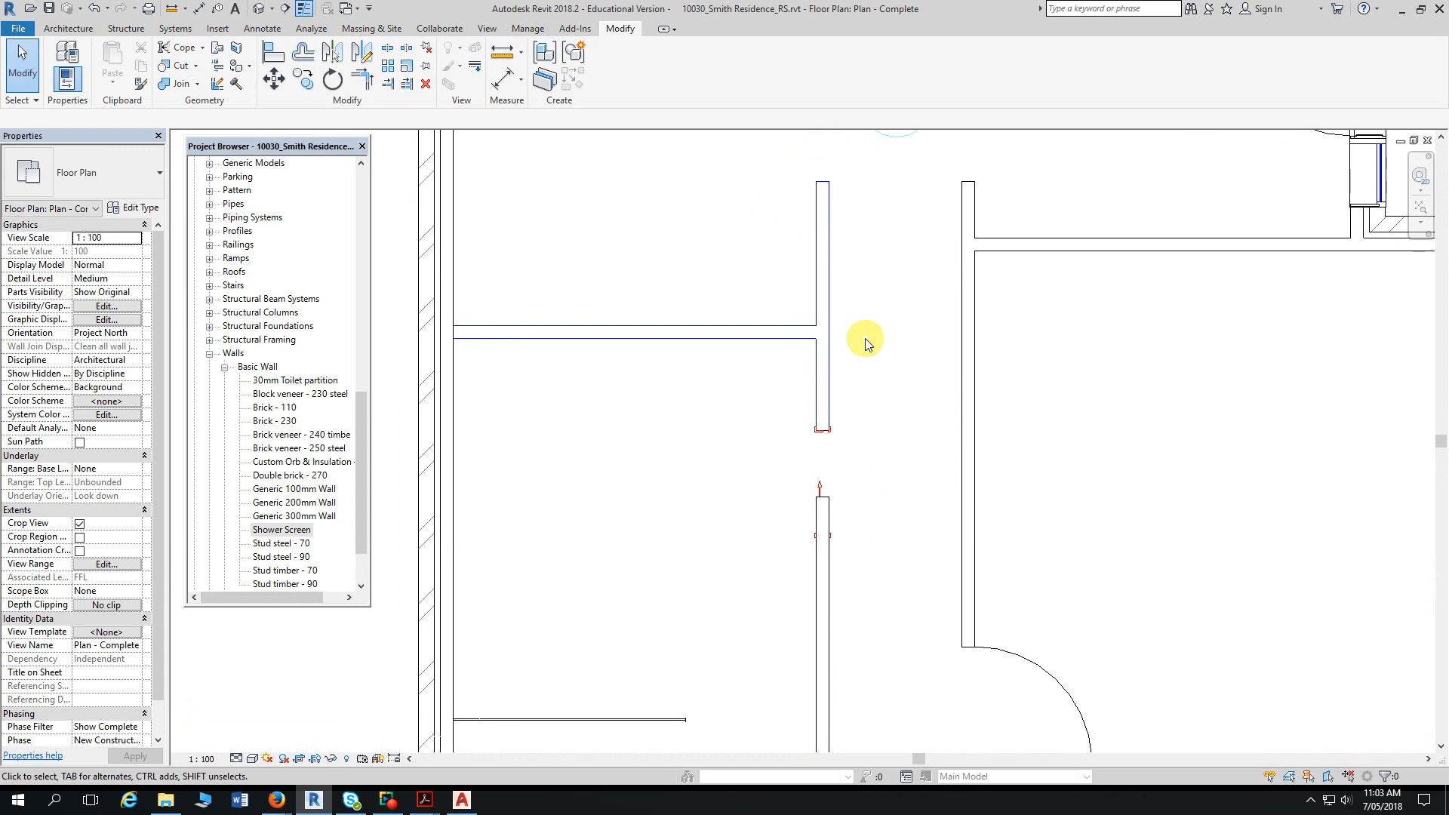
- Place two Stud timber - 90 walls up to level FCL by picking the plan lines above the bathroom door opening: the vertical wall and the horizontal partition
click(67, 28)
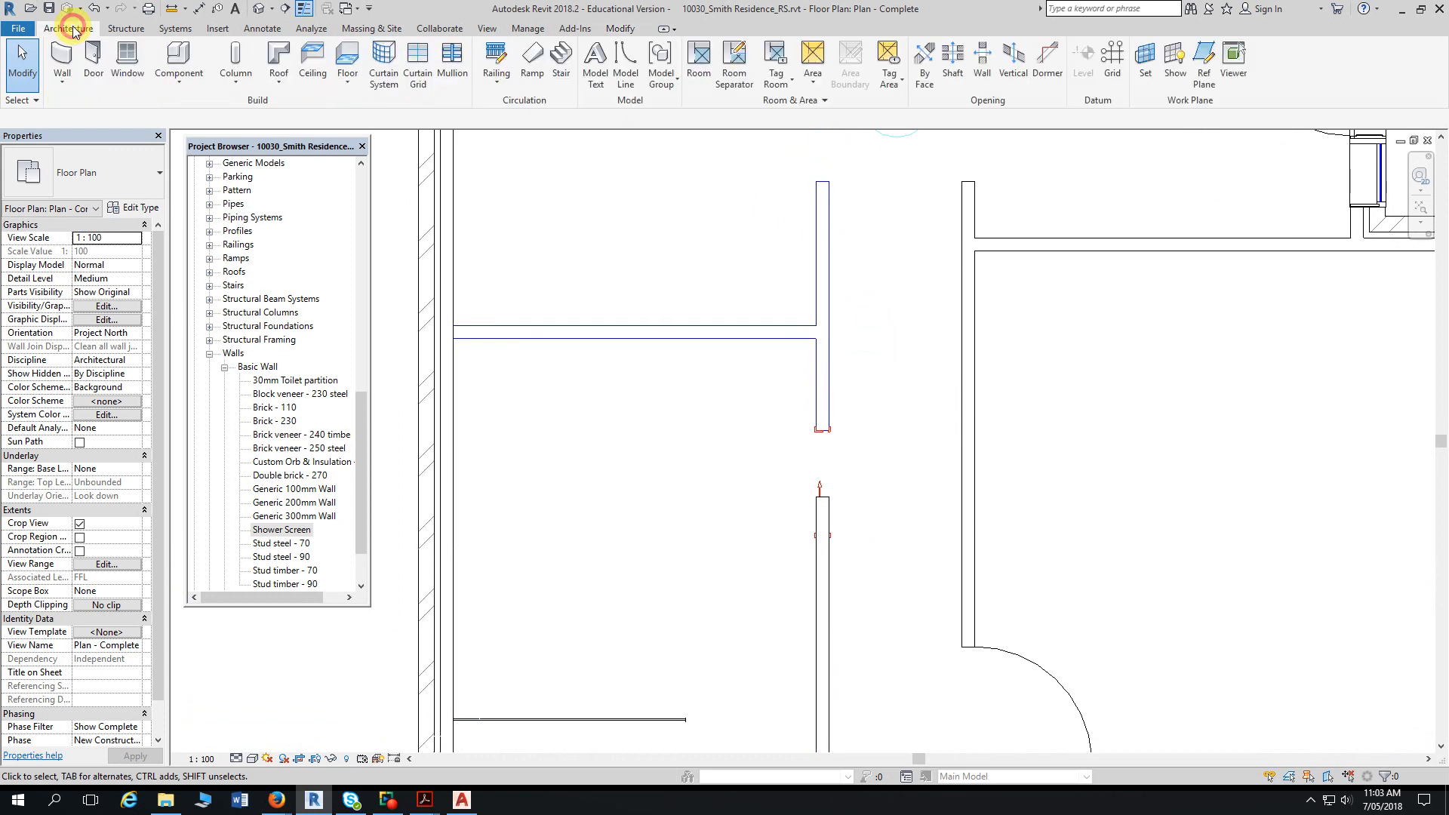
click(60, 60)
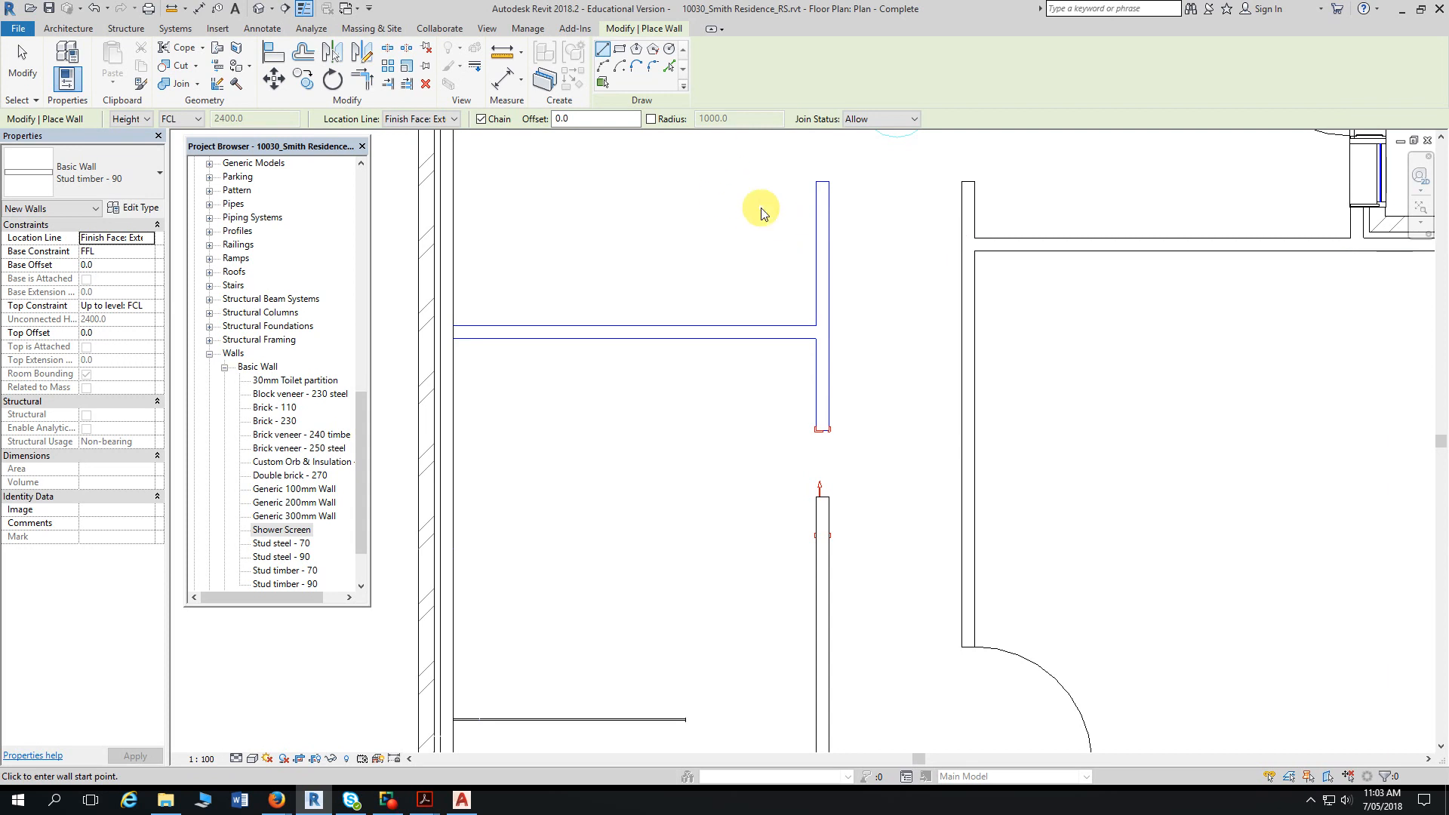
click(673, 66)
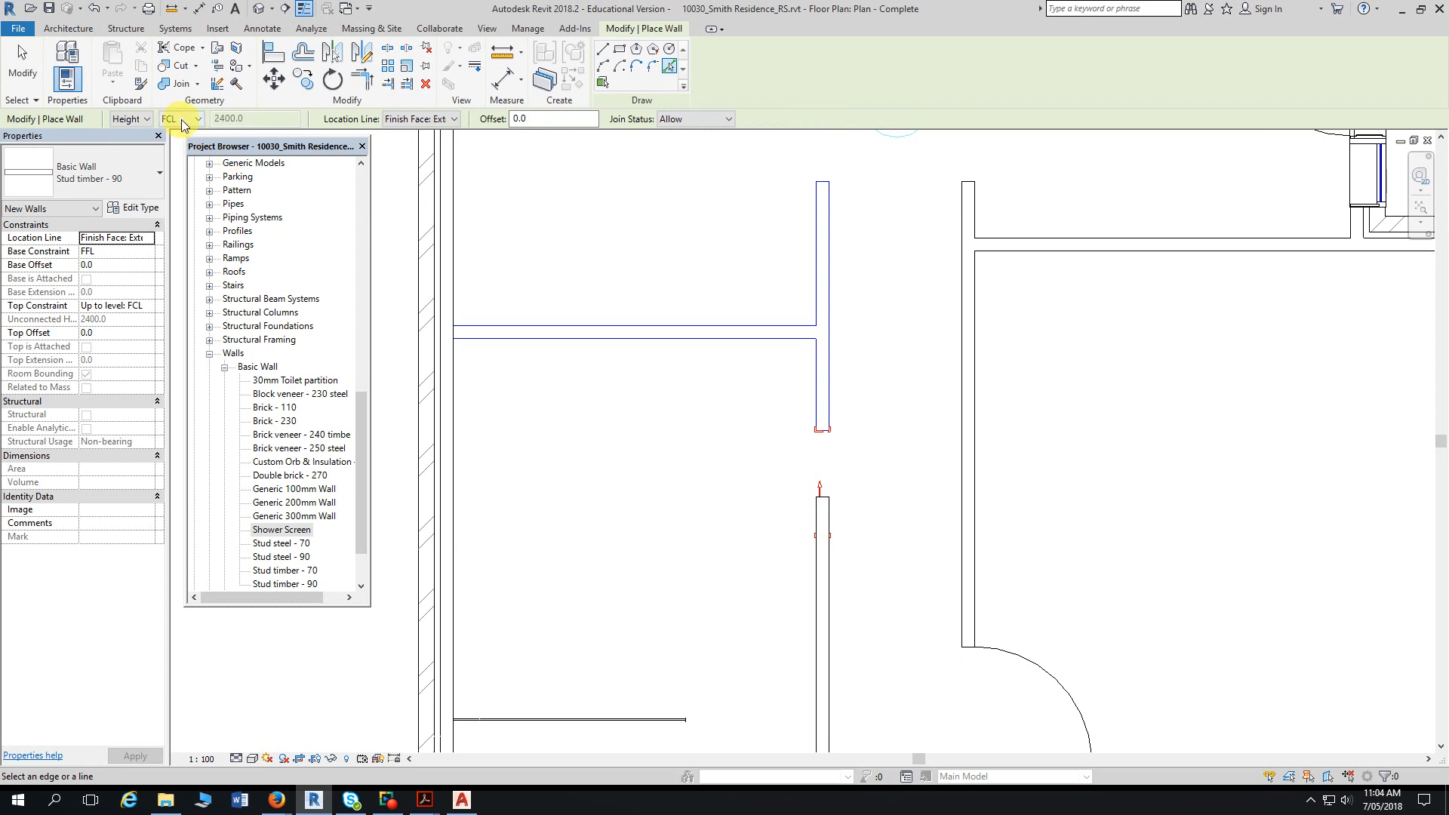
click(830, 308)
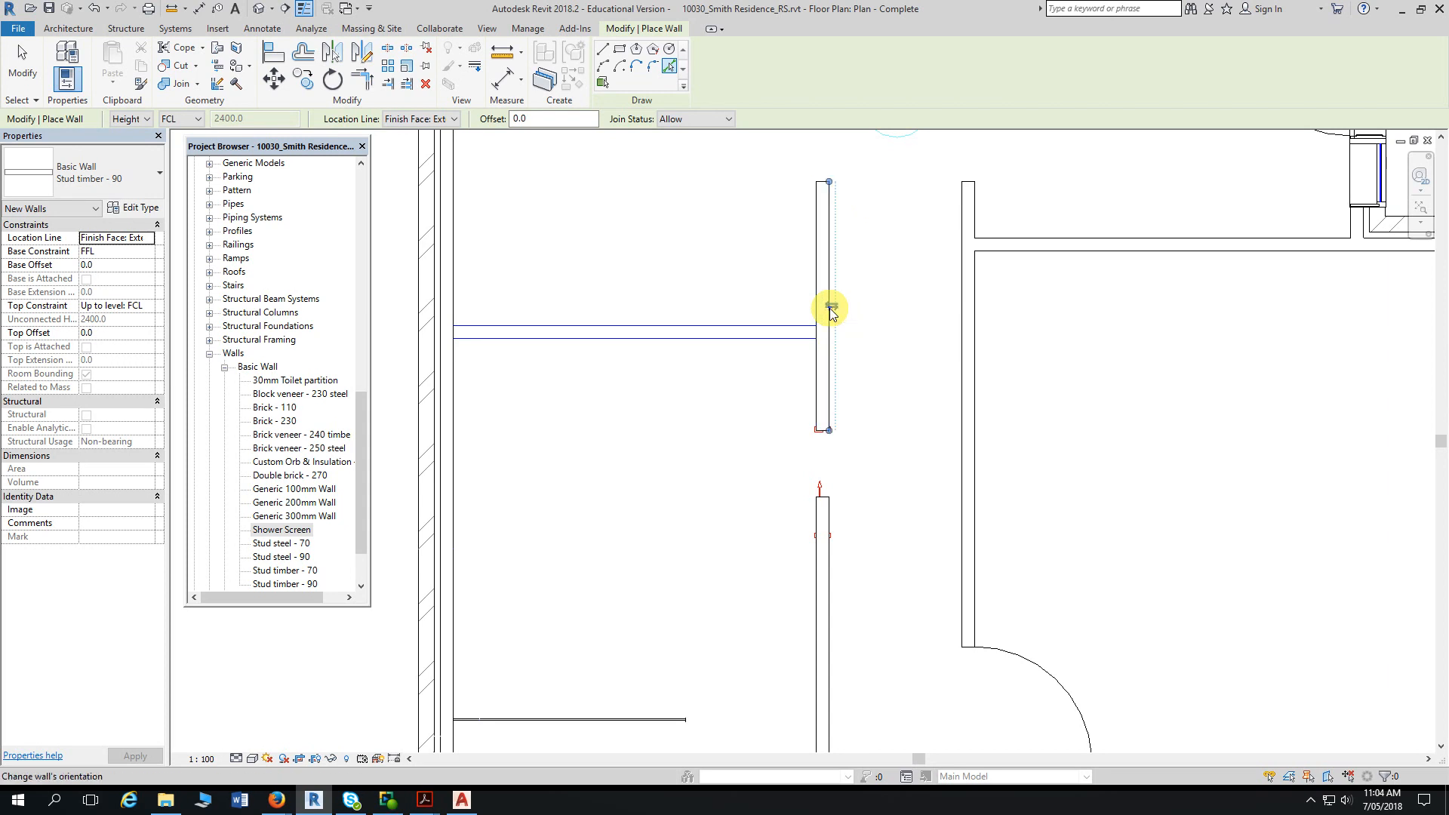
click(704, 341)
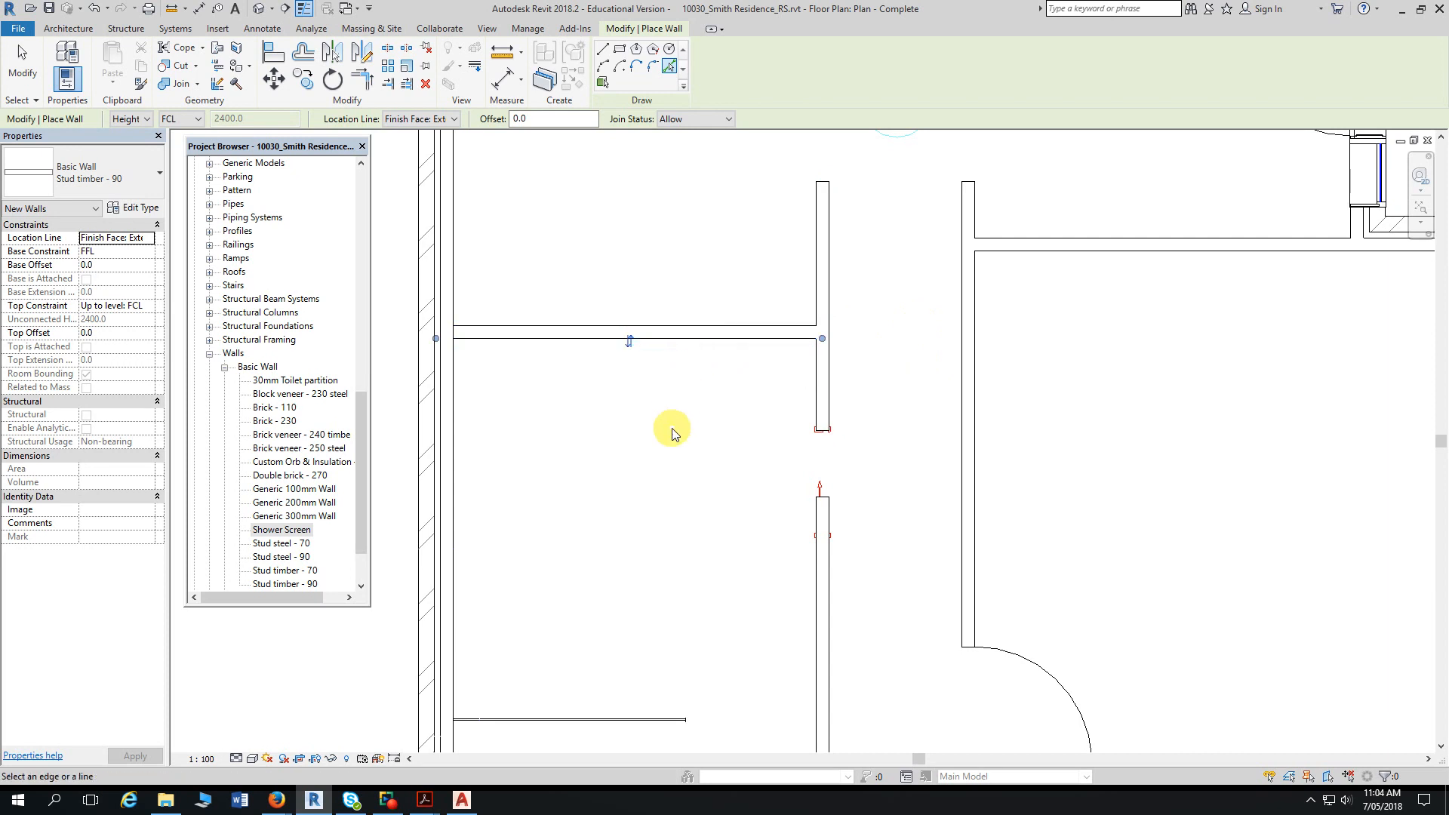
key(Escape)
key(Escape)
- Align the lower end of the new vertical wall with the upper end of the wall below, closing the sliding-door gap
scroll(869, 429, up, 2)
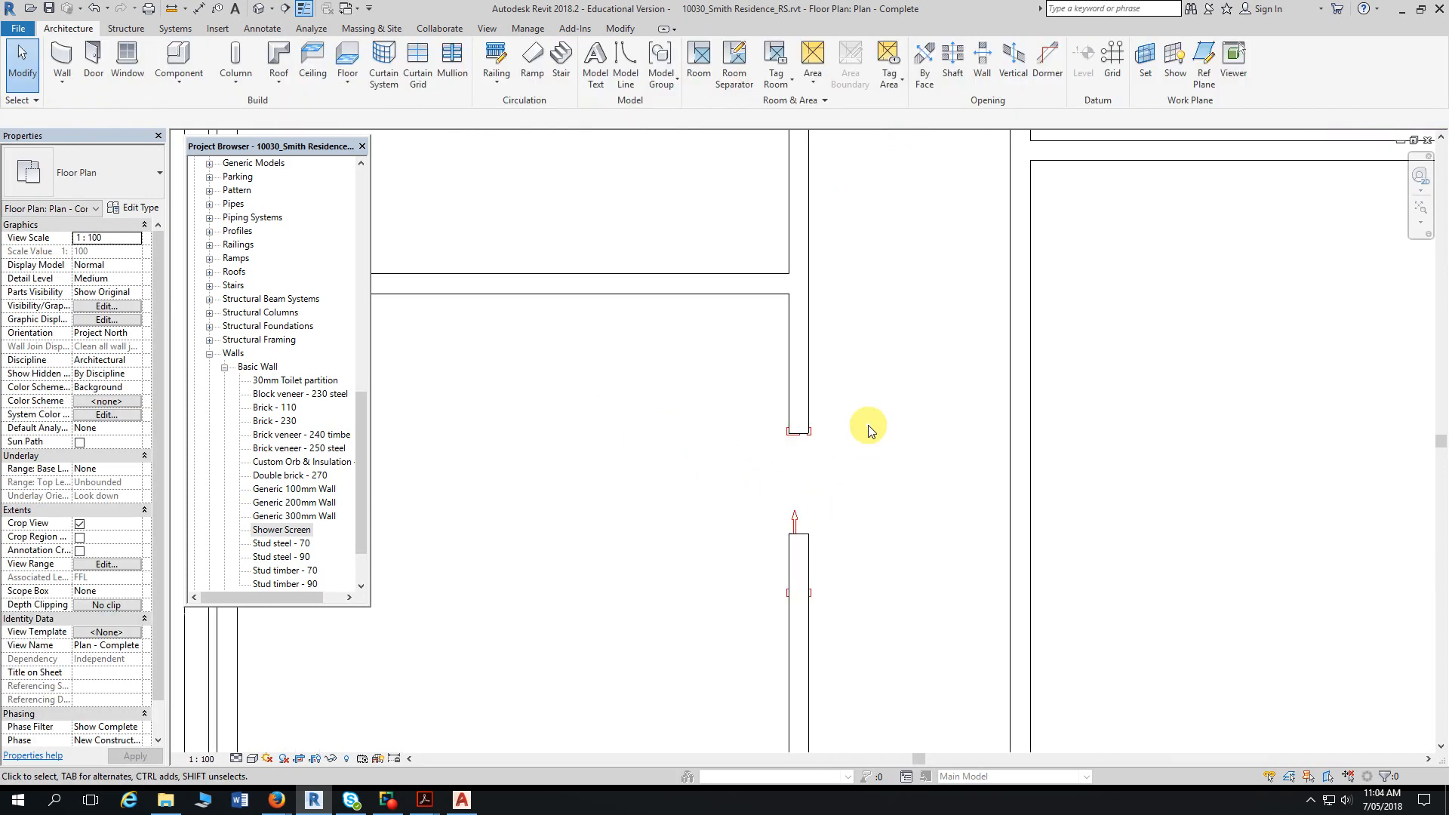
middle_drag(868, 426, 905, 317)
scroll(905, 314, up, 1)
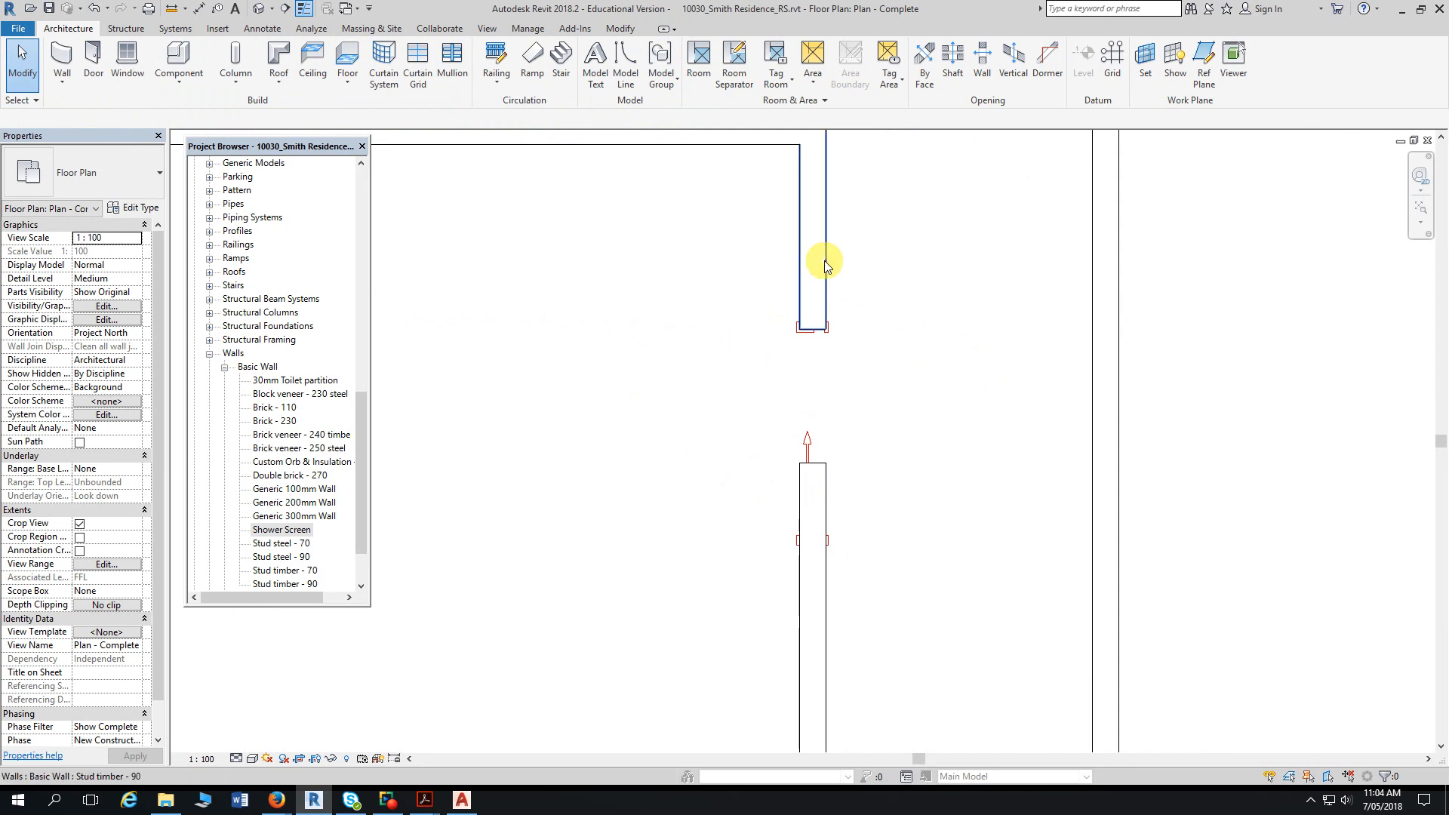
middle_drag(890, 255, 899, 317)
scroll(899, 317, down, 1)
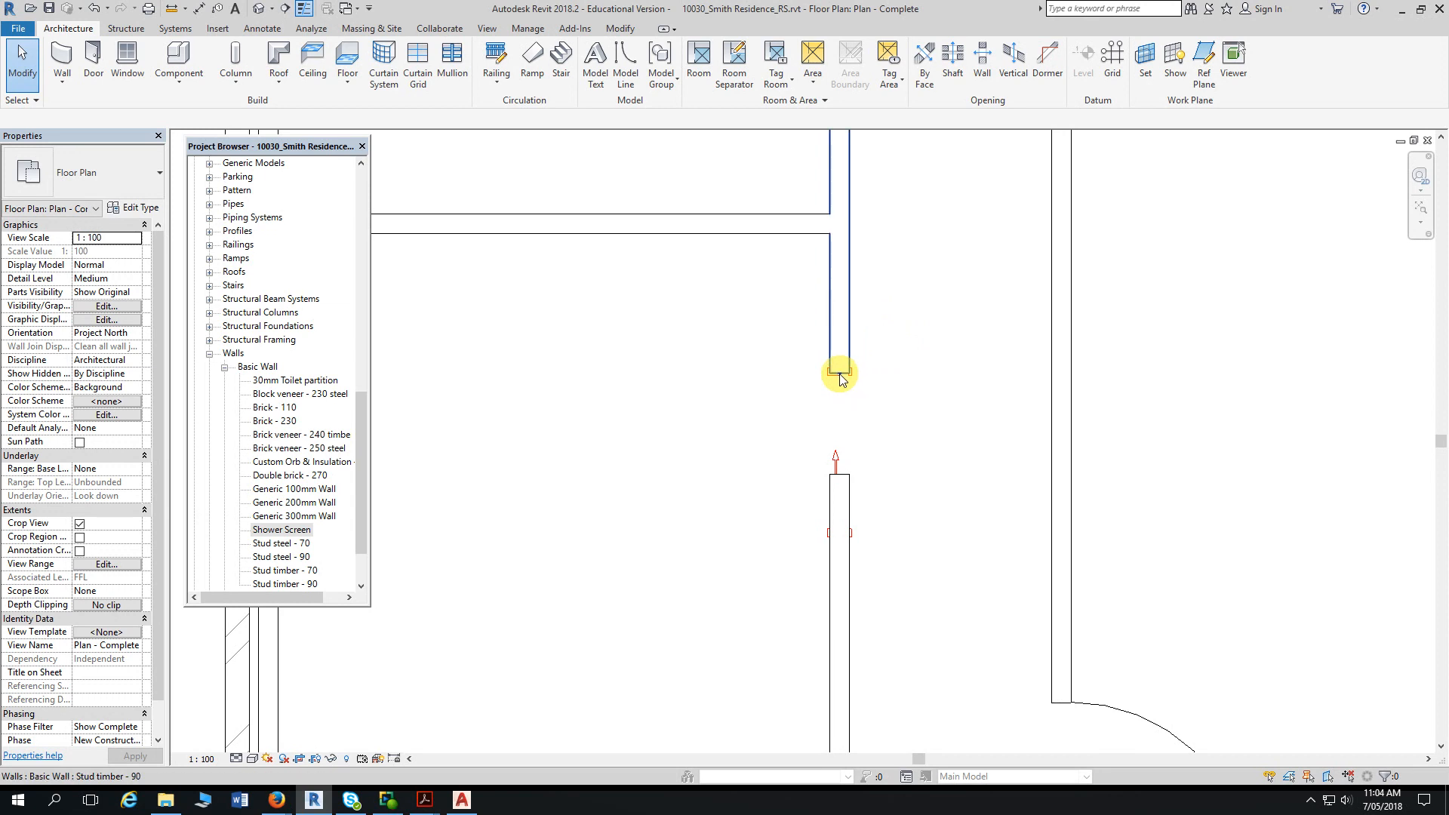
middle_drag(837, 361, 830, 262)
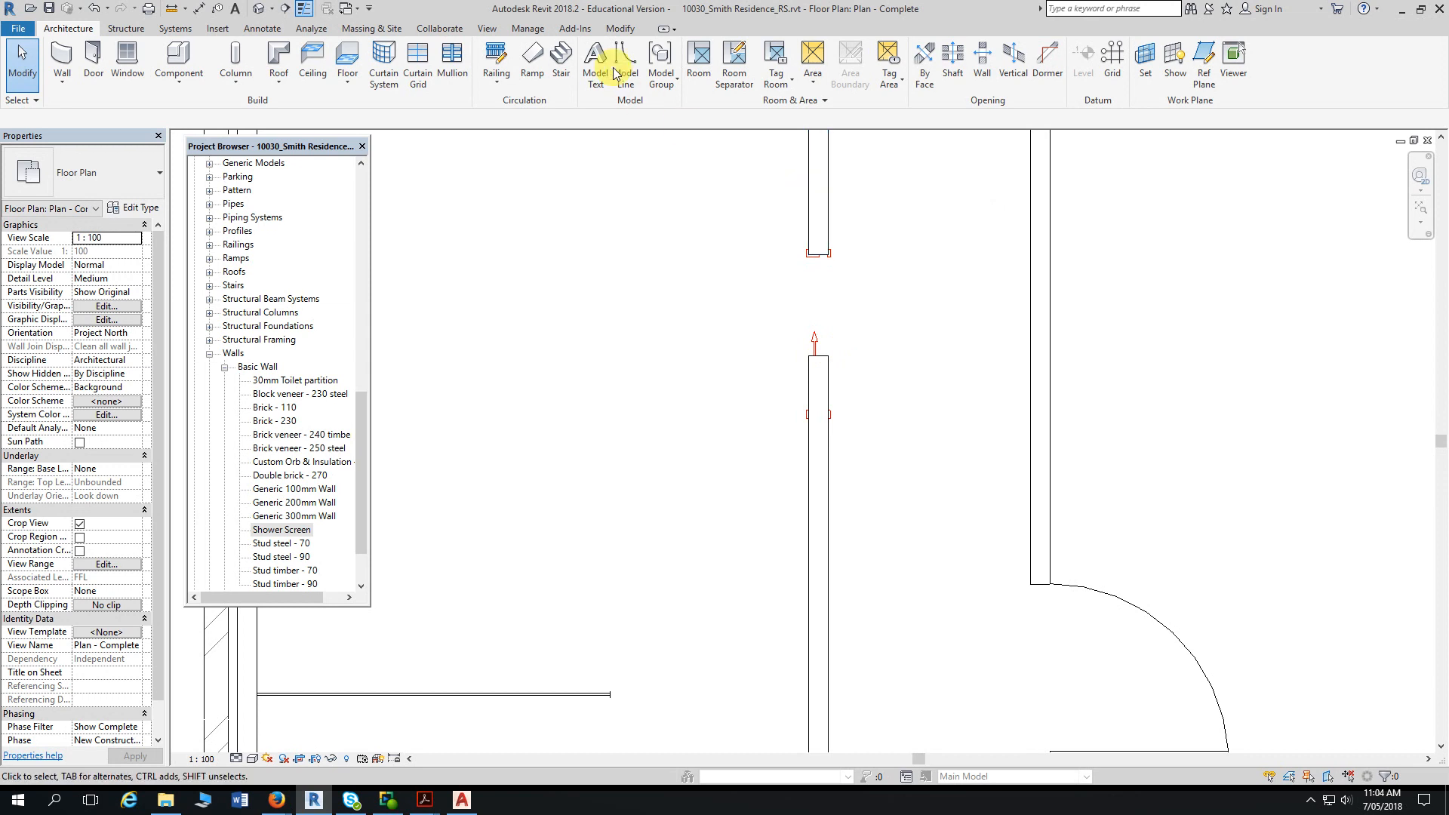
click(619, 28)
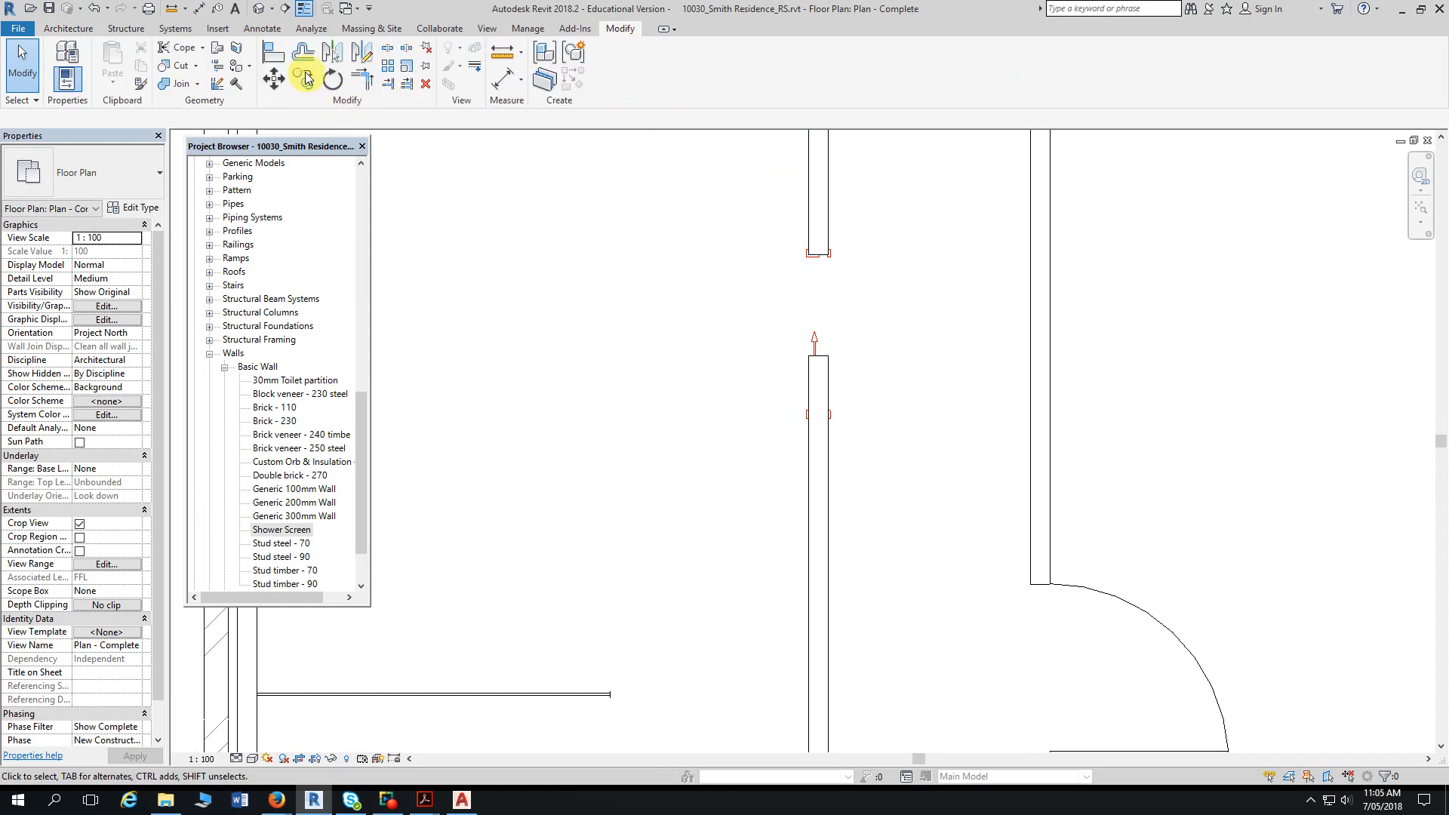
click(273, 54)
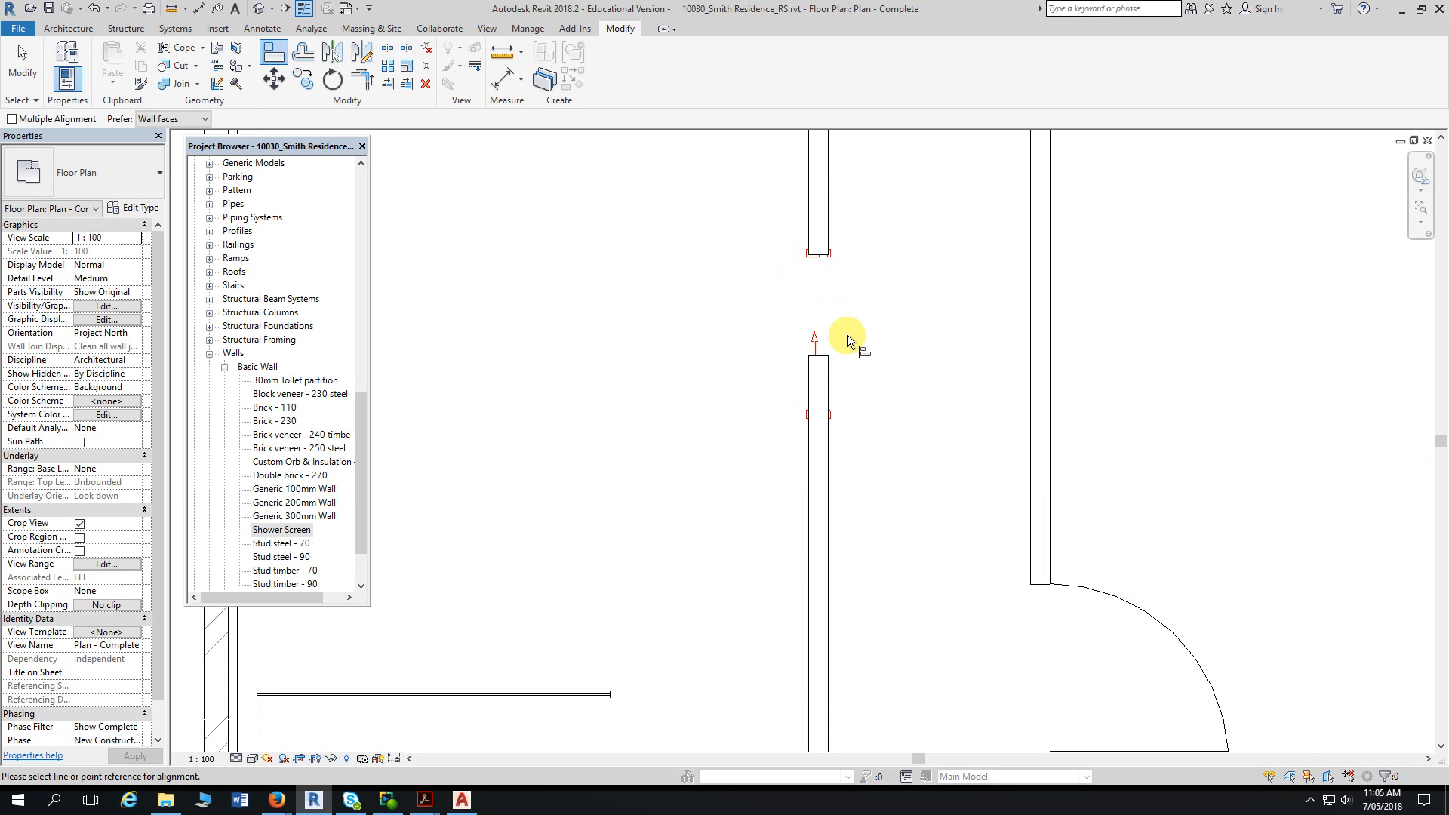
scroll(852, 338, up, 3)
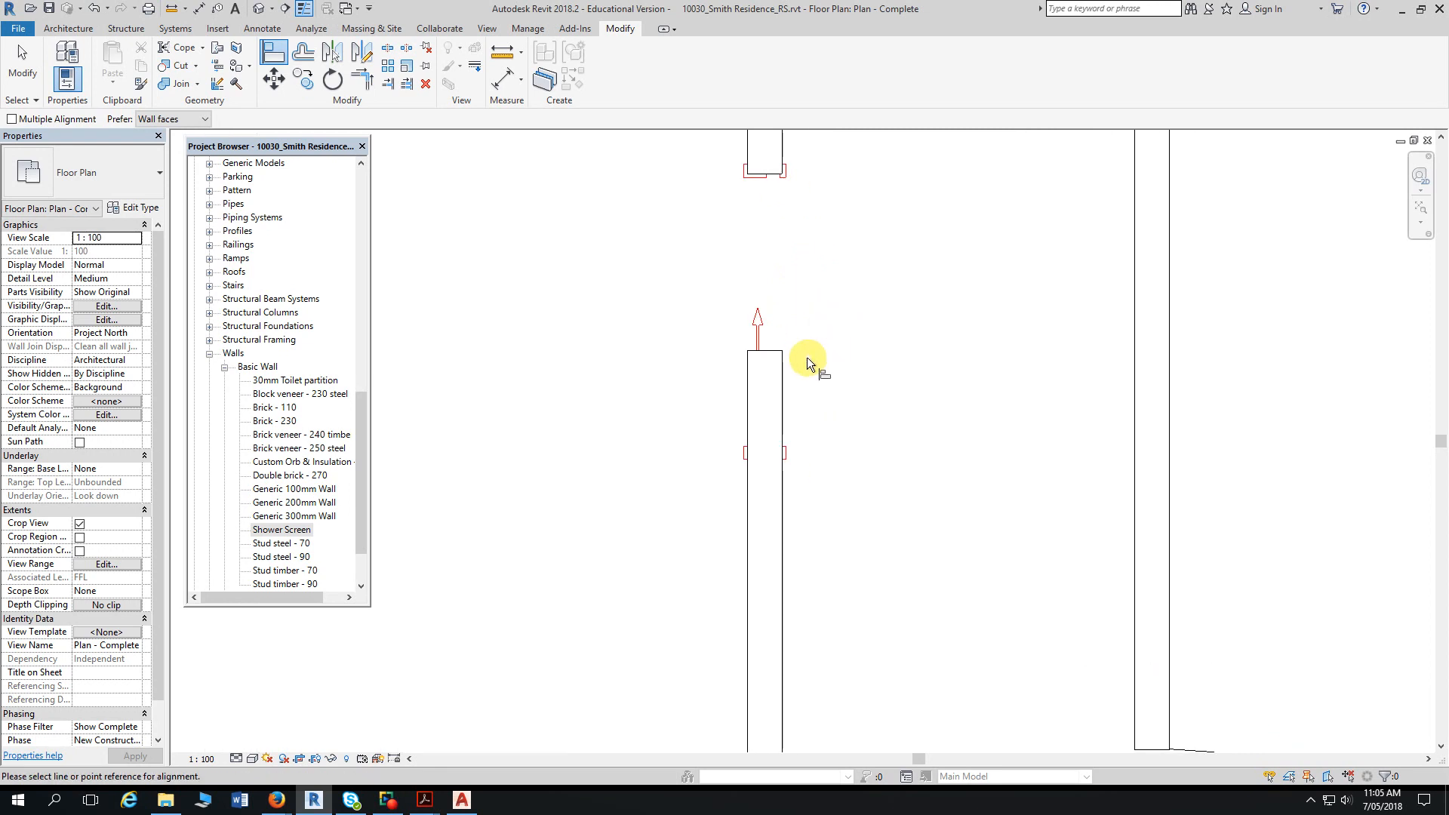
click(766, 351)
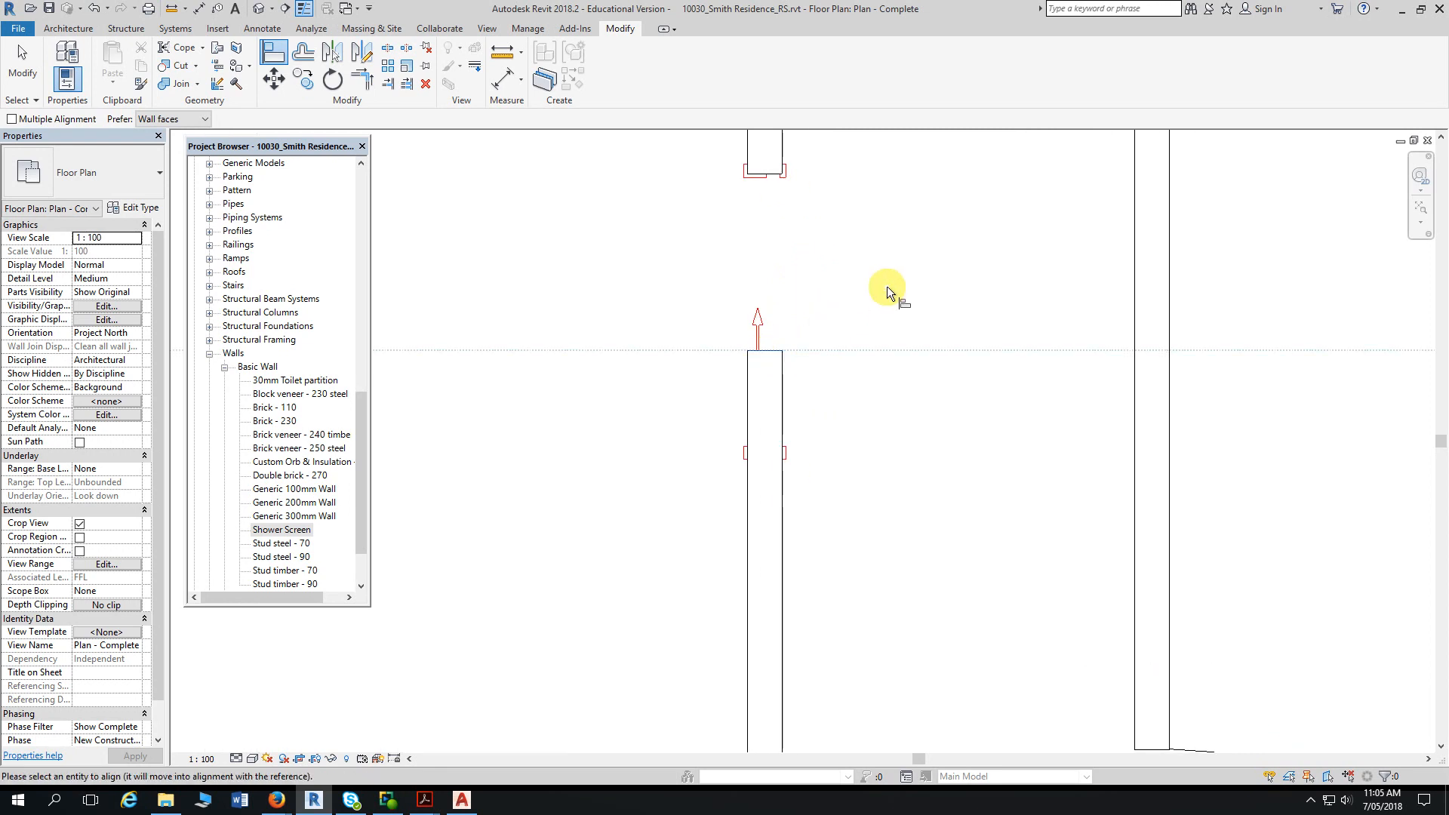
click(771, 173)
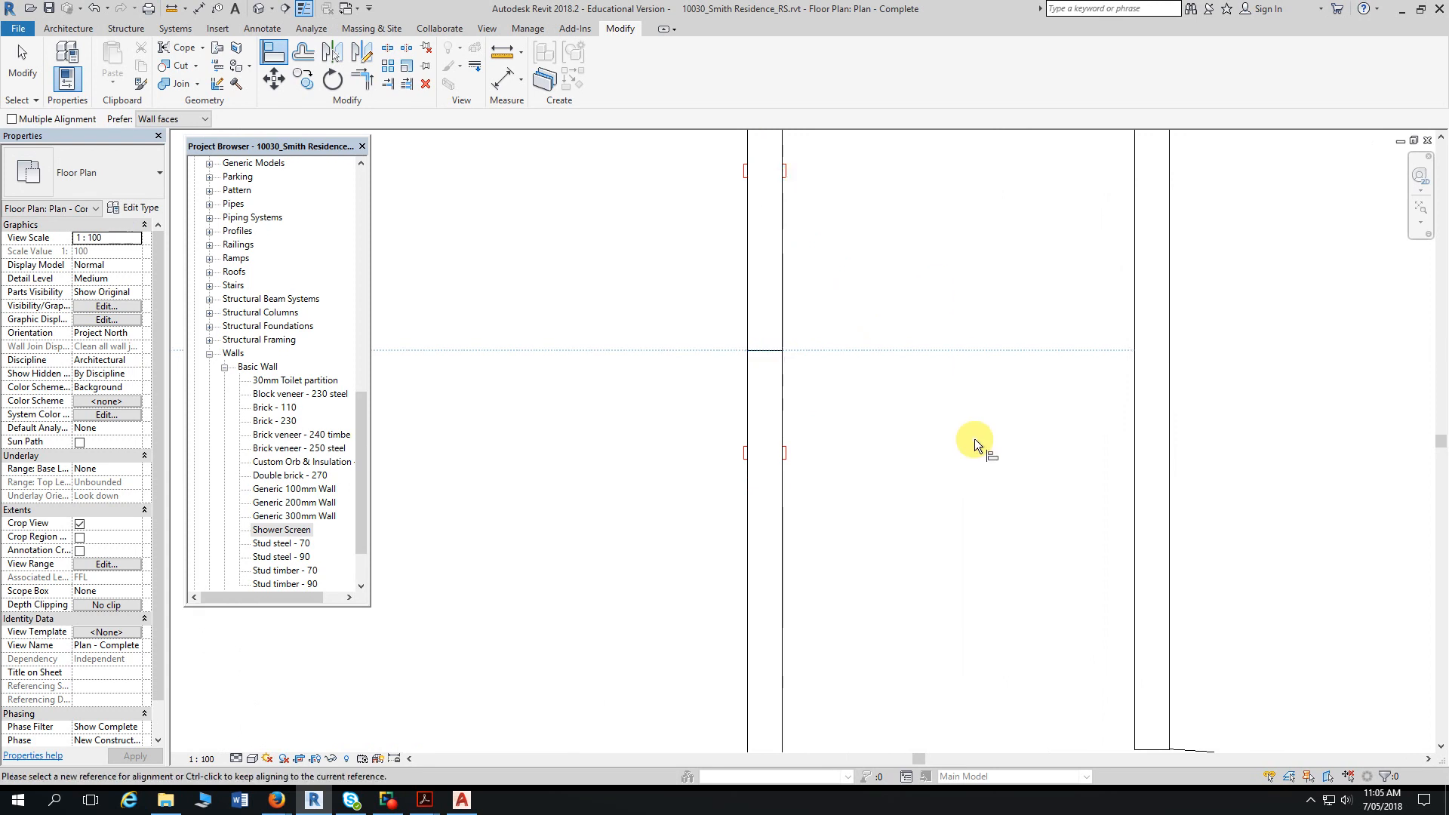
key(Escape)
key(Escape)
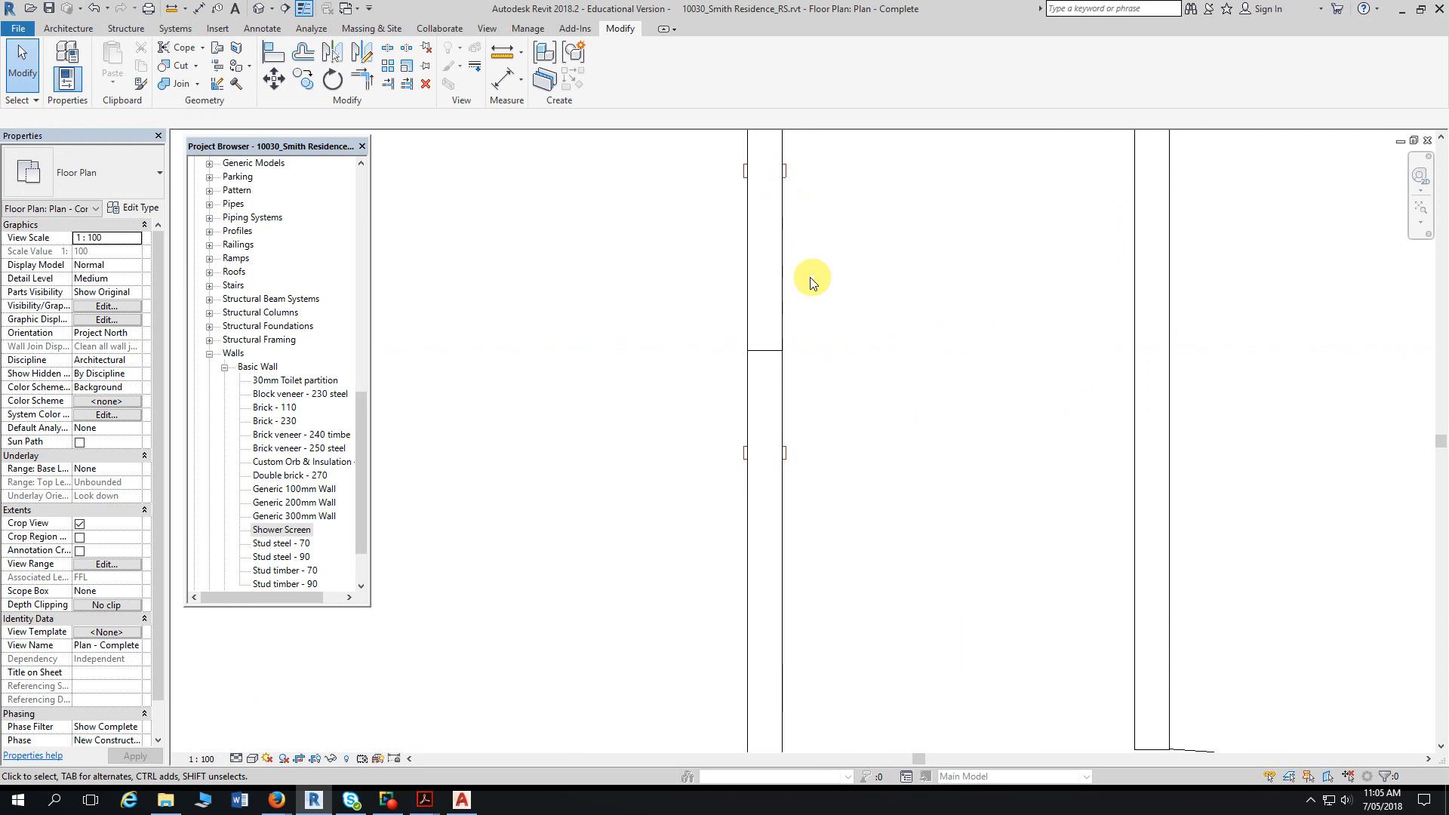
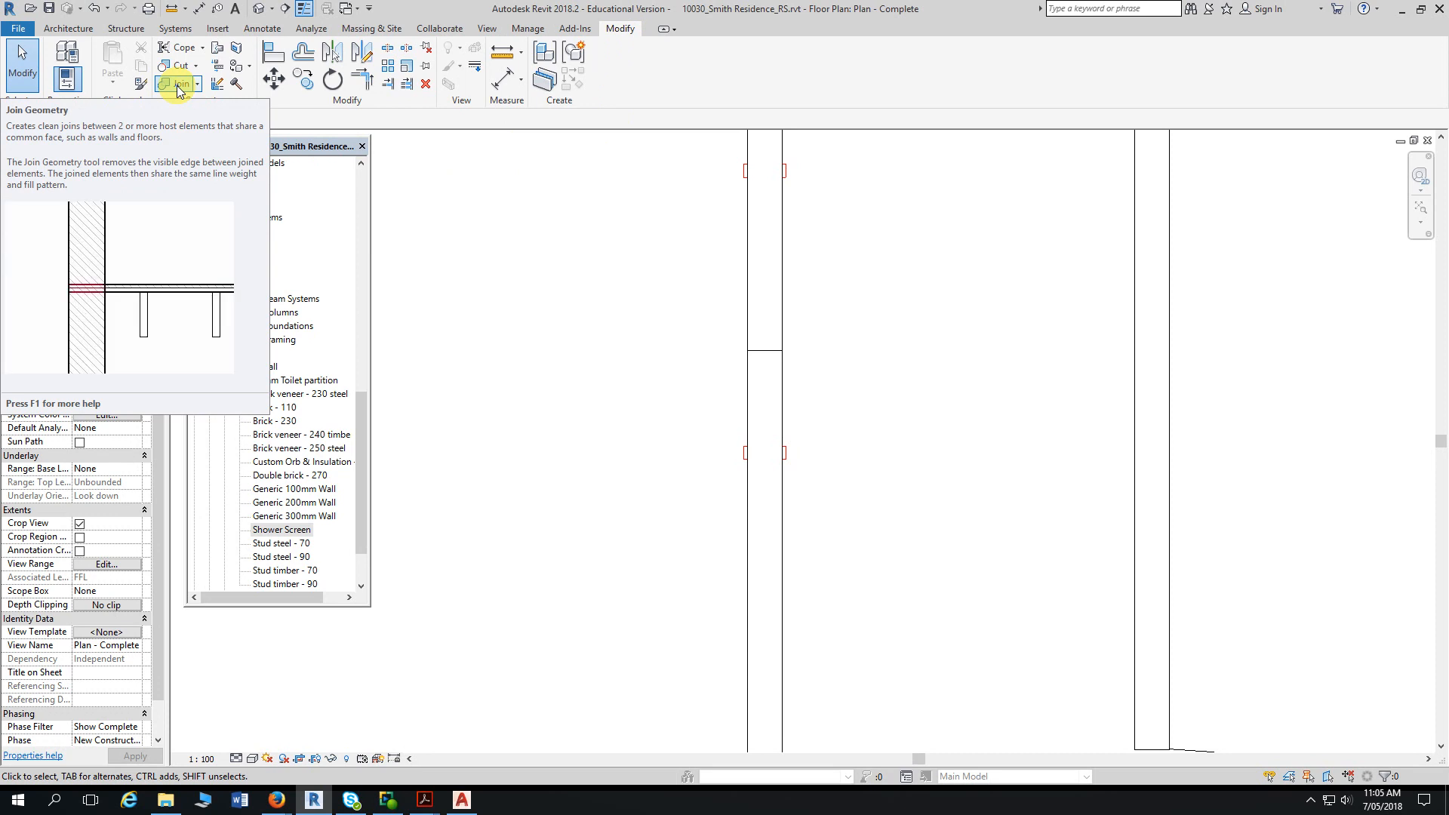
- Join the geometry of the upper and lower vertical wall segments at the former door gap
click(178, 86)
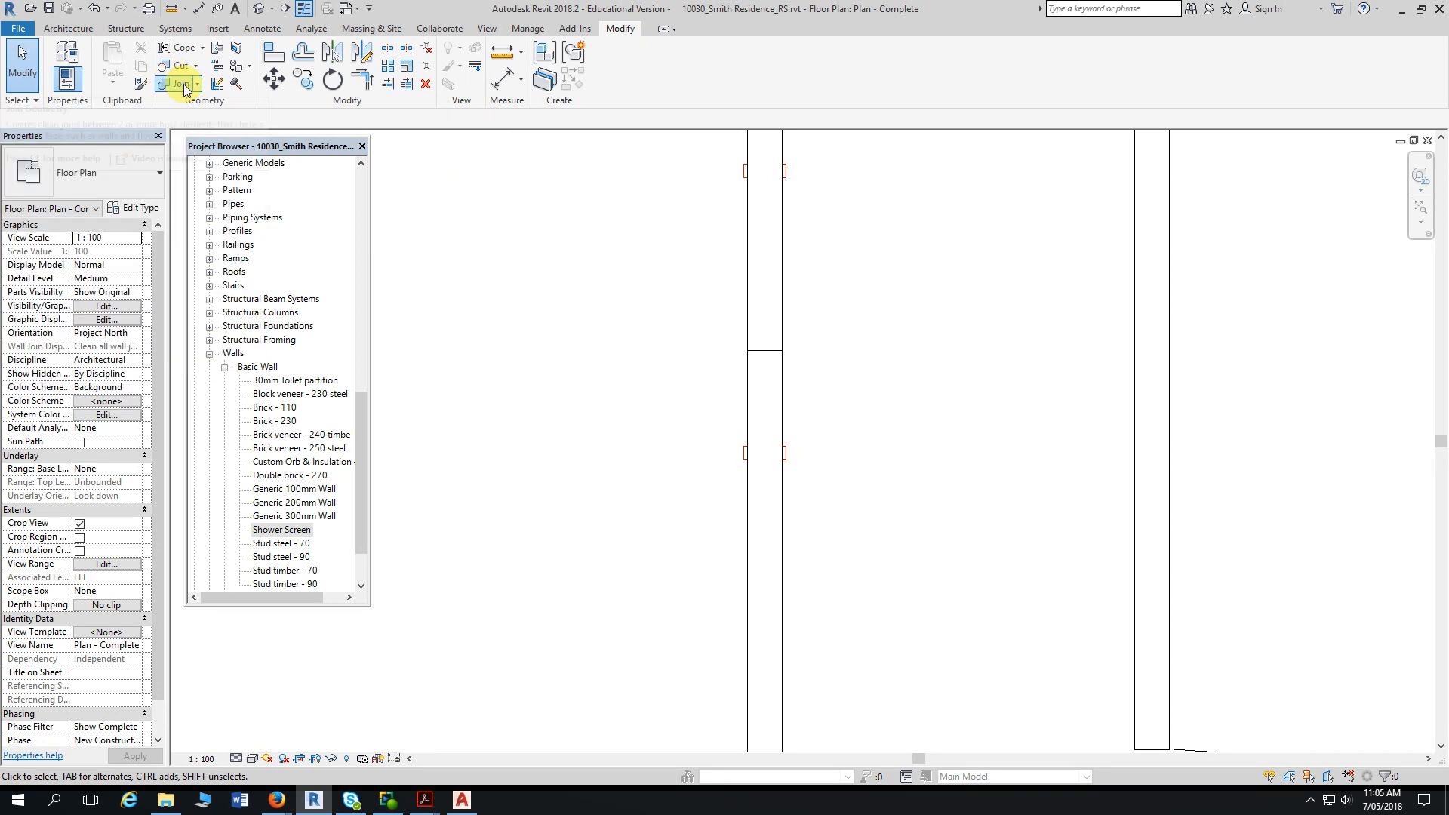
click(776, 232)
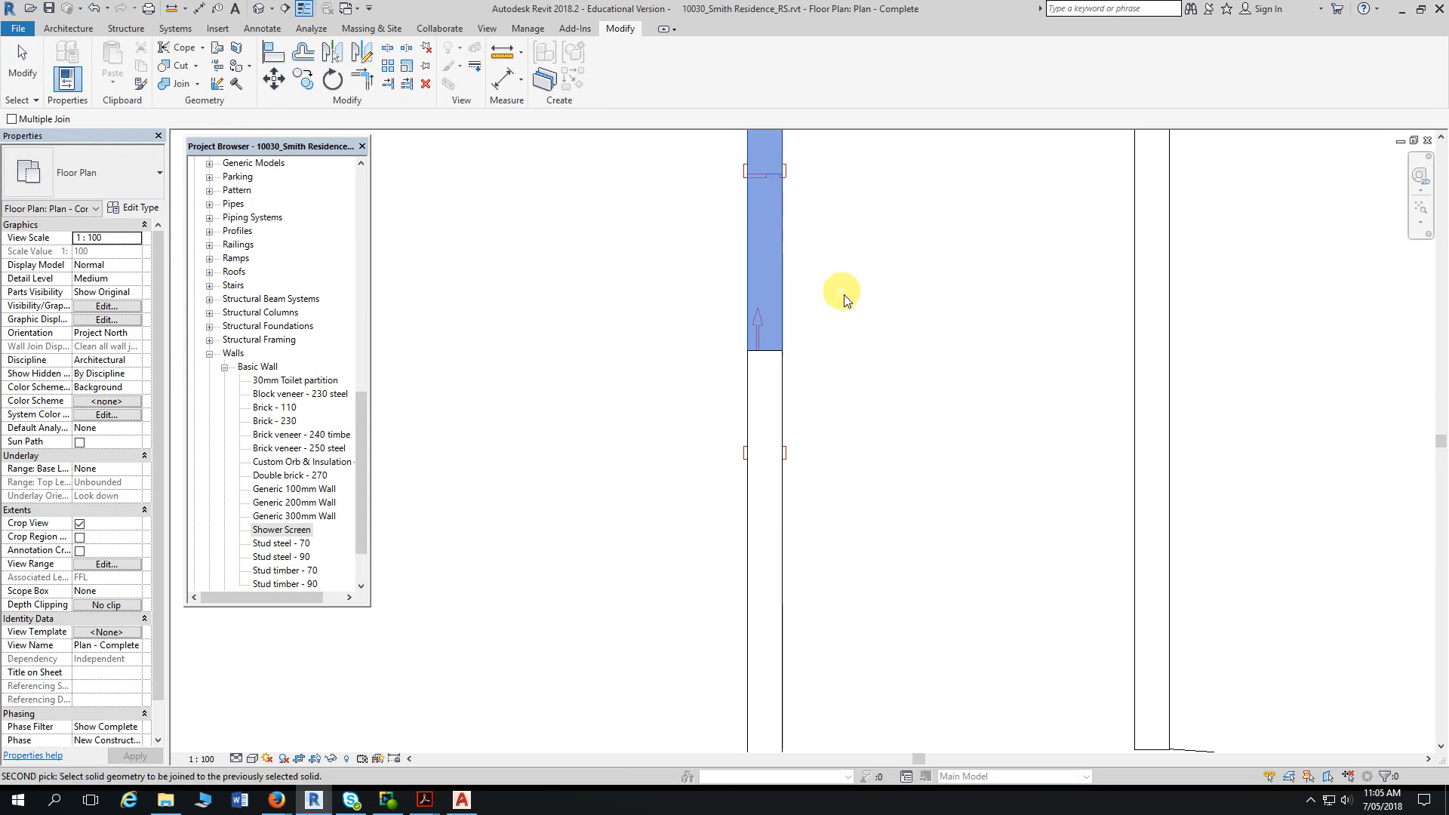
click(772, 396)
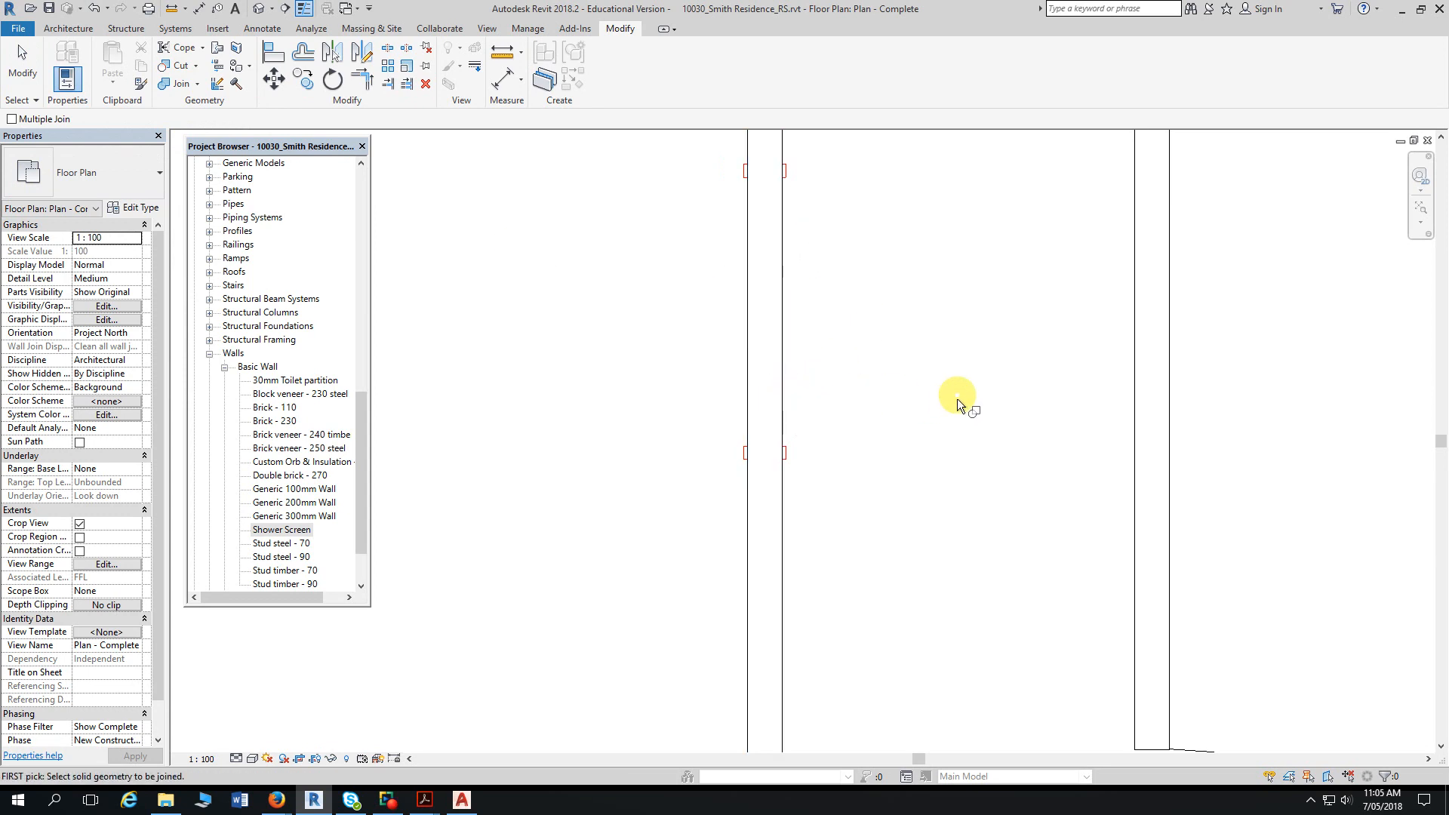
key(Escape)
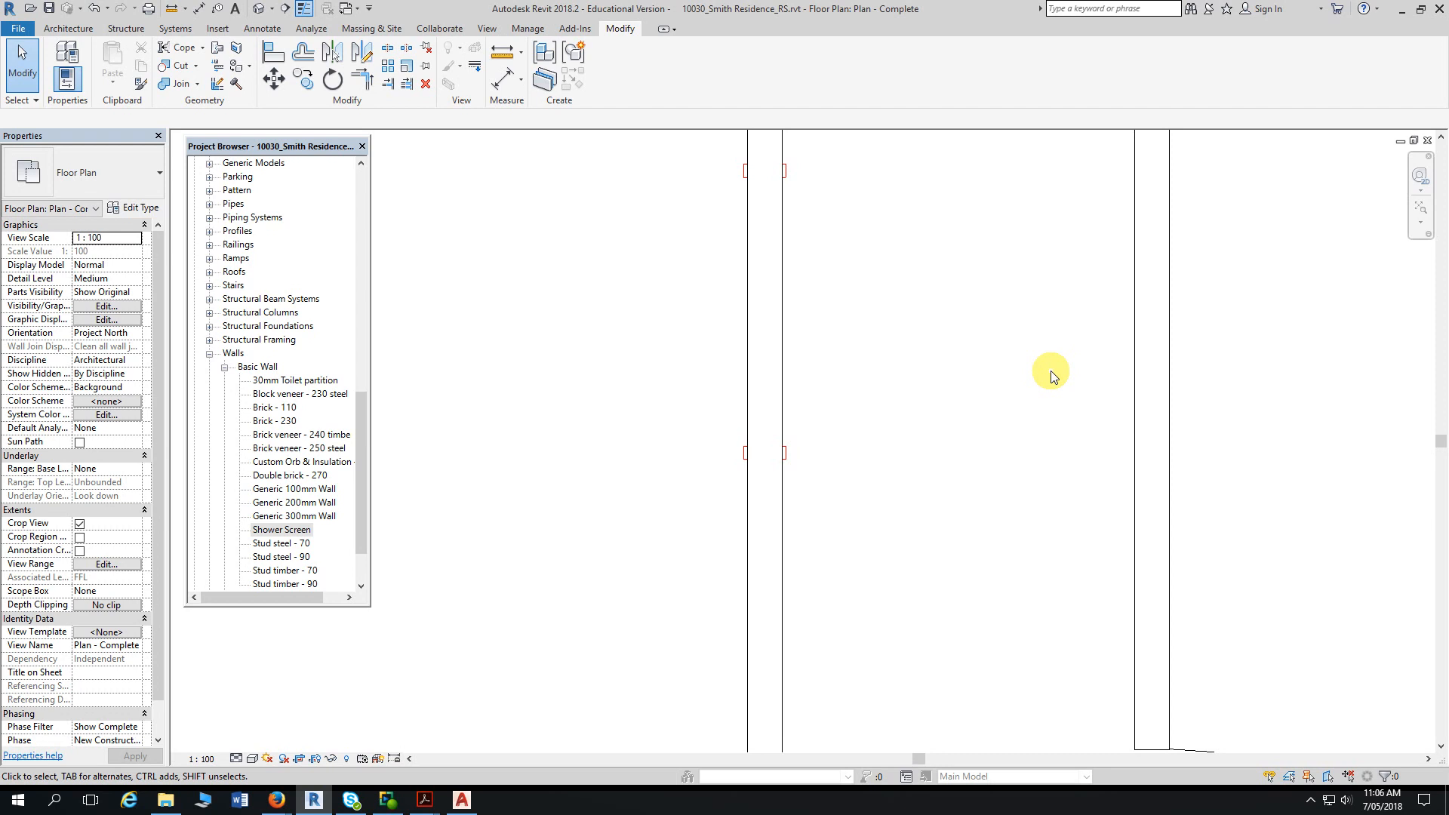
- Draw a Stud timber - 90 wall up to level FCL from the vertical wall's lower end to the bathroom's lower wall, then end the command
scroll(1012, 388, down, 5)
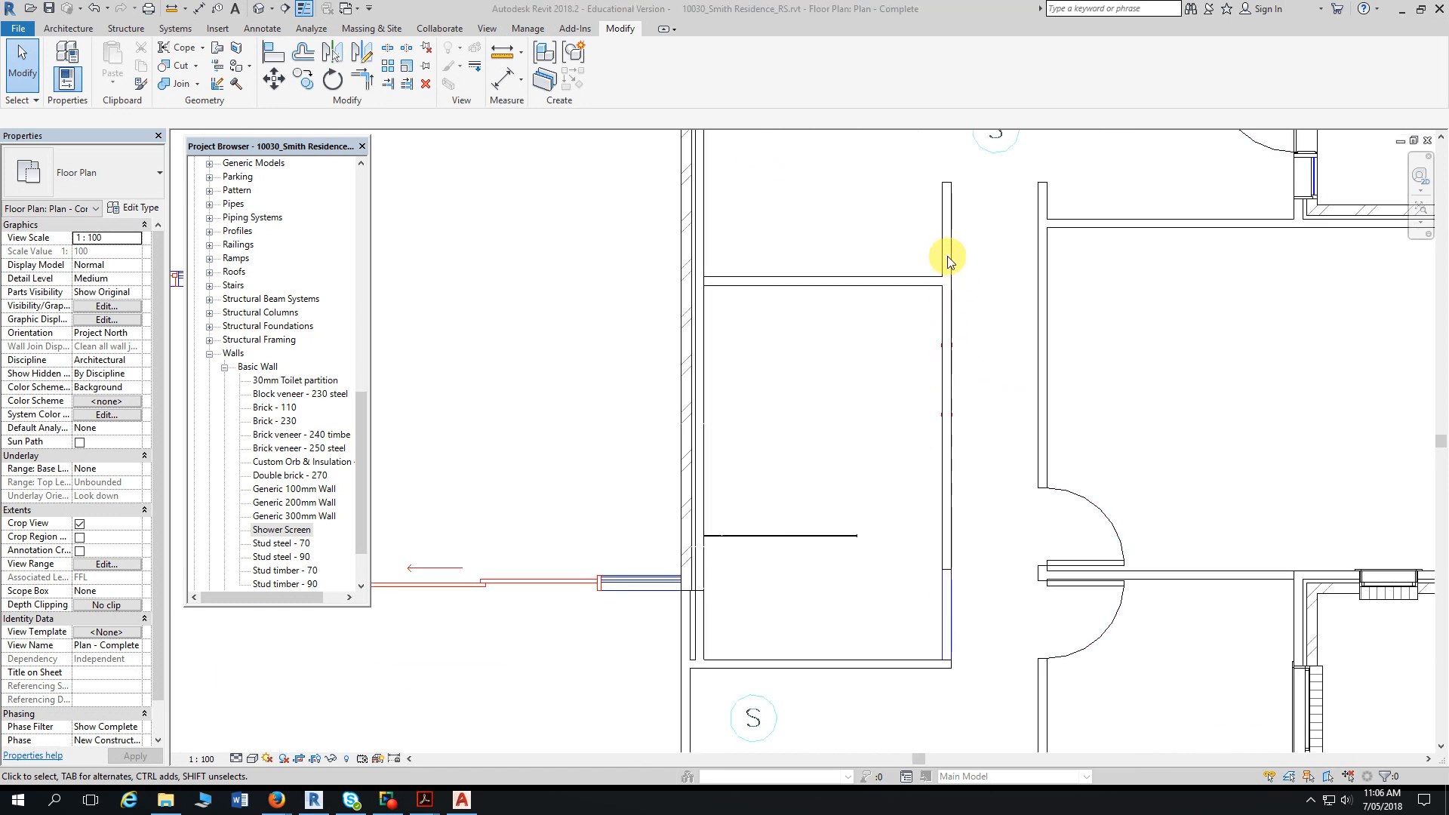
middle_drag(1015, 506, 979, 360)
scroll(962, 485, up, 4)
middle_drag(910, 489, 998, 440)
scroll(994, 415, up, 2)
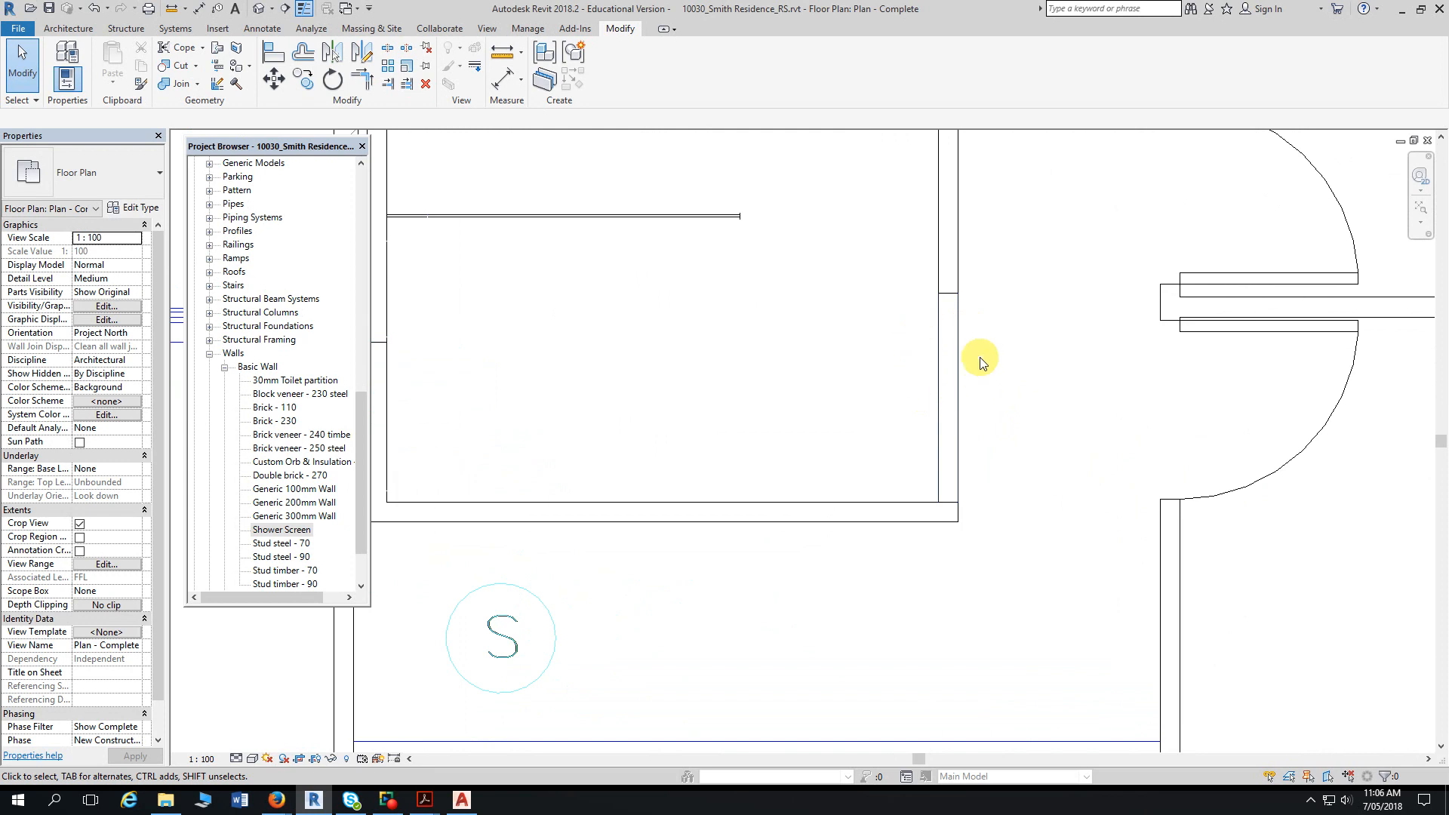
click(69, 32)
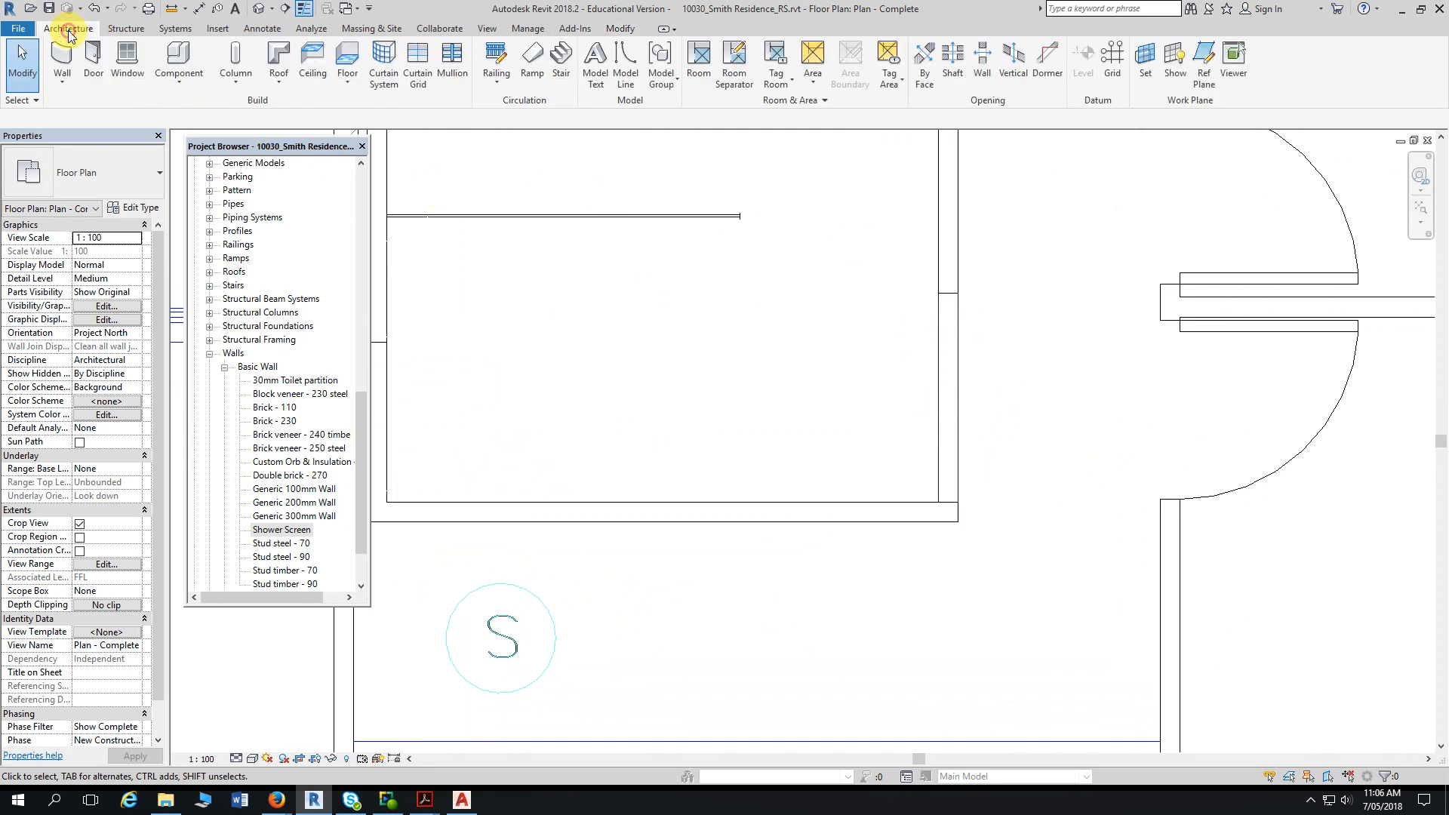
click(62, 57)
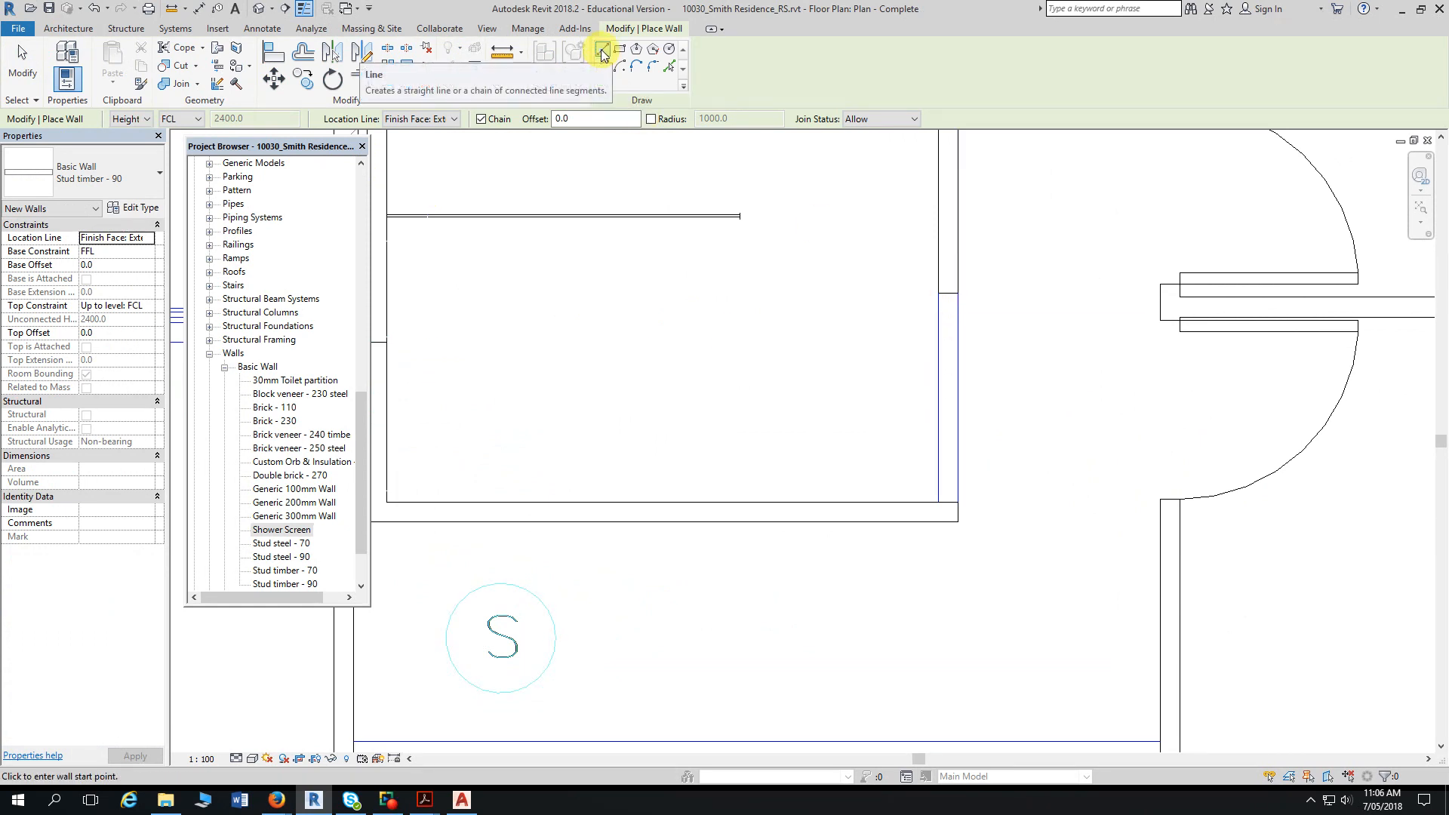
scroll(1009, 352, up, 1)
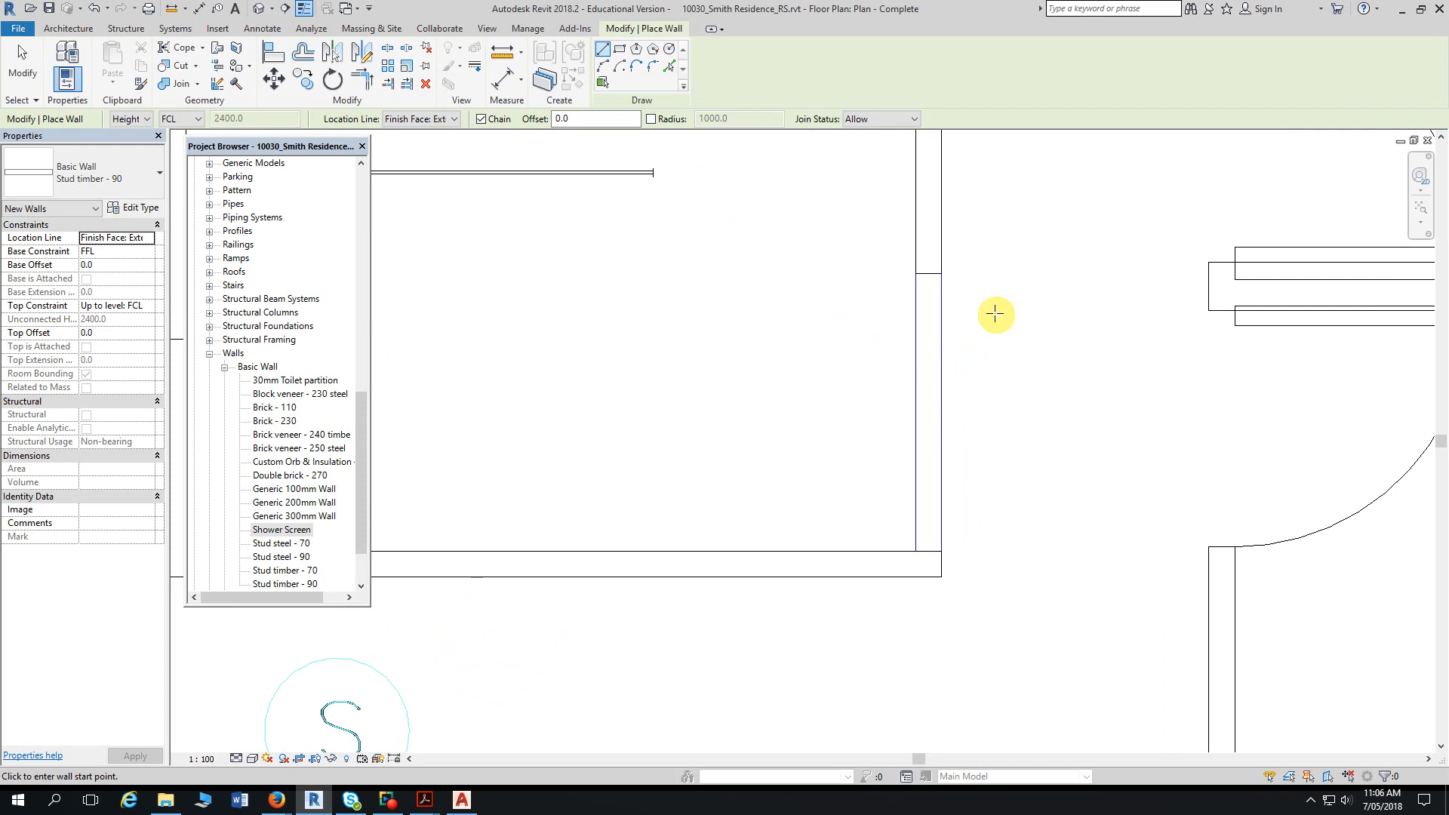
click(941, 274)
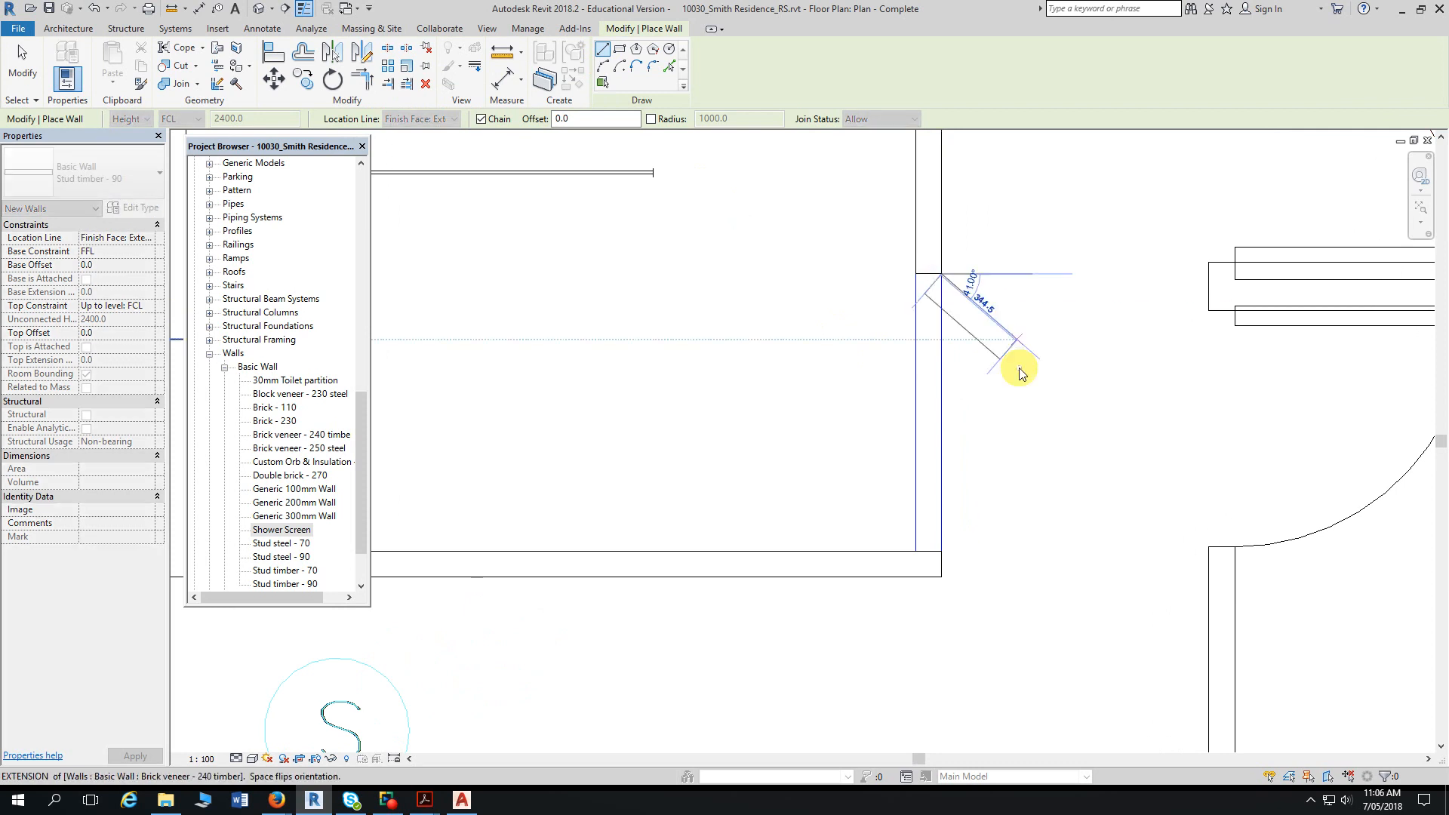
click(942, 550)
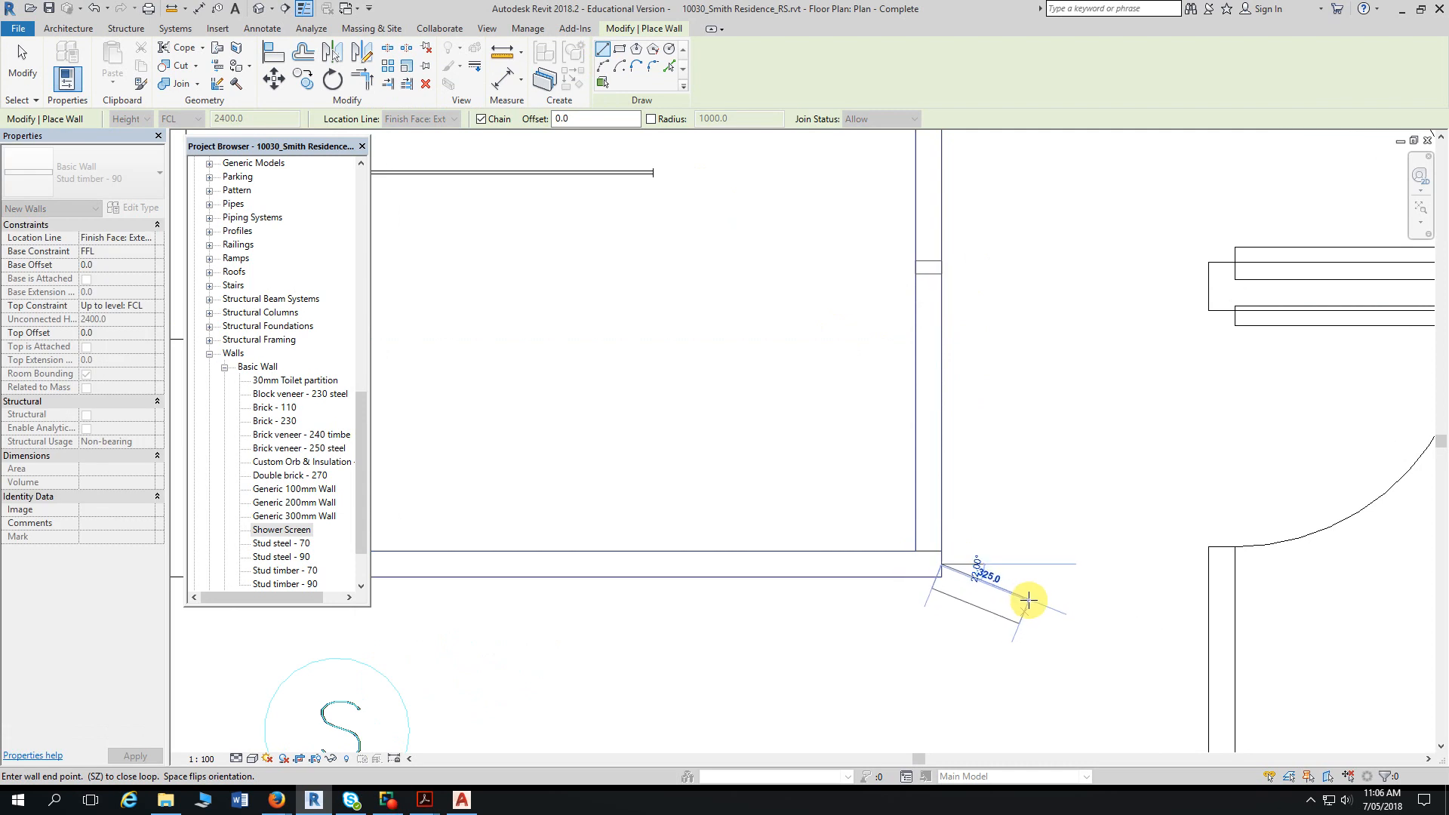
key(Escape)
key(Escape)
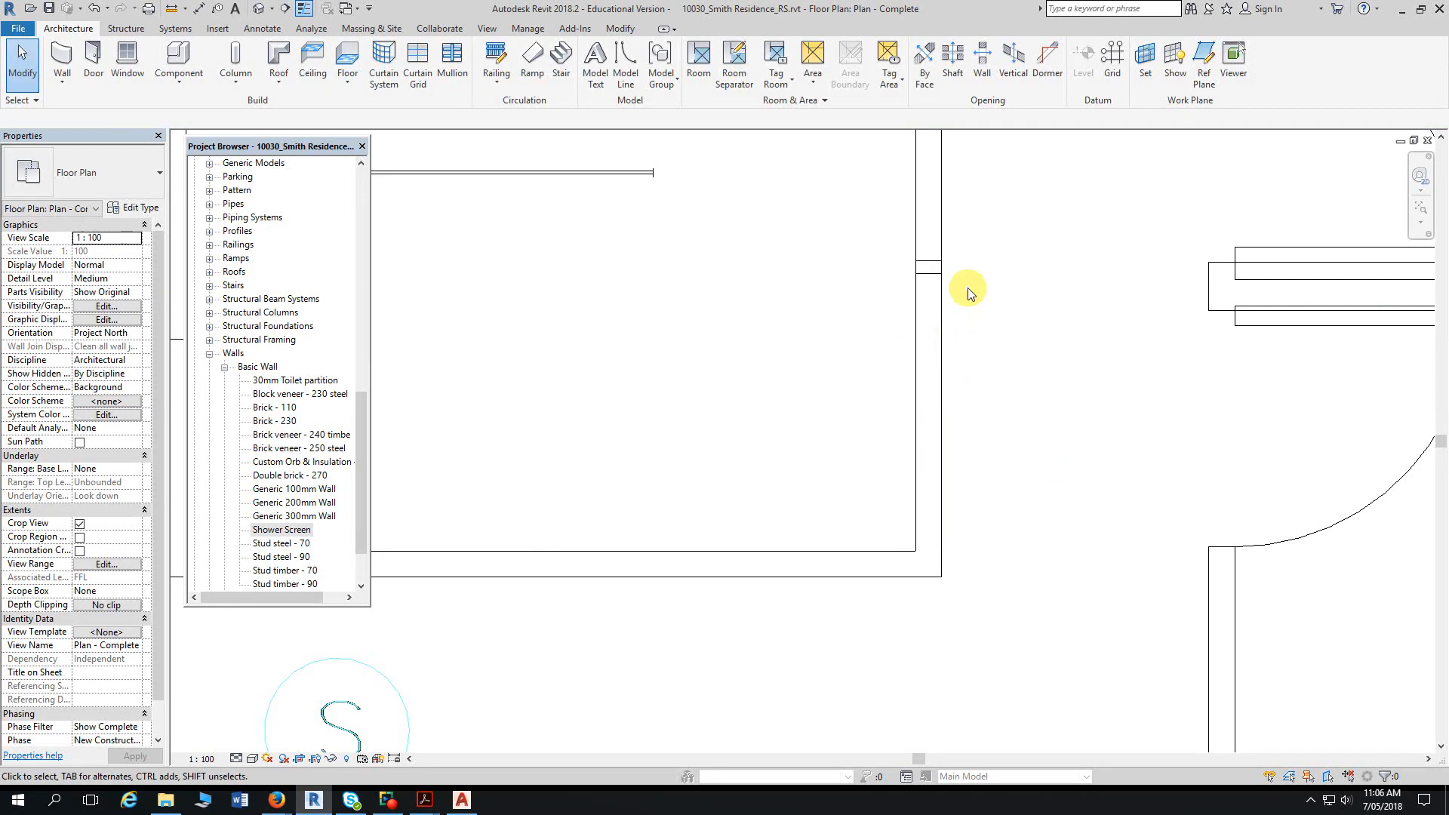
- Shorten the lower Stud timber - 90 vertical wall by pulling its upper end down, away from the wall segment above
scroll(963, 289, up, 2)
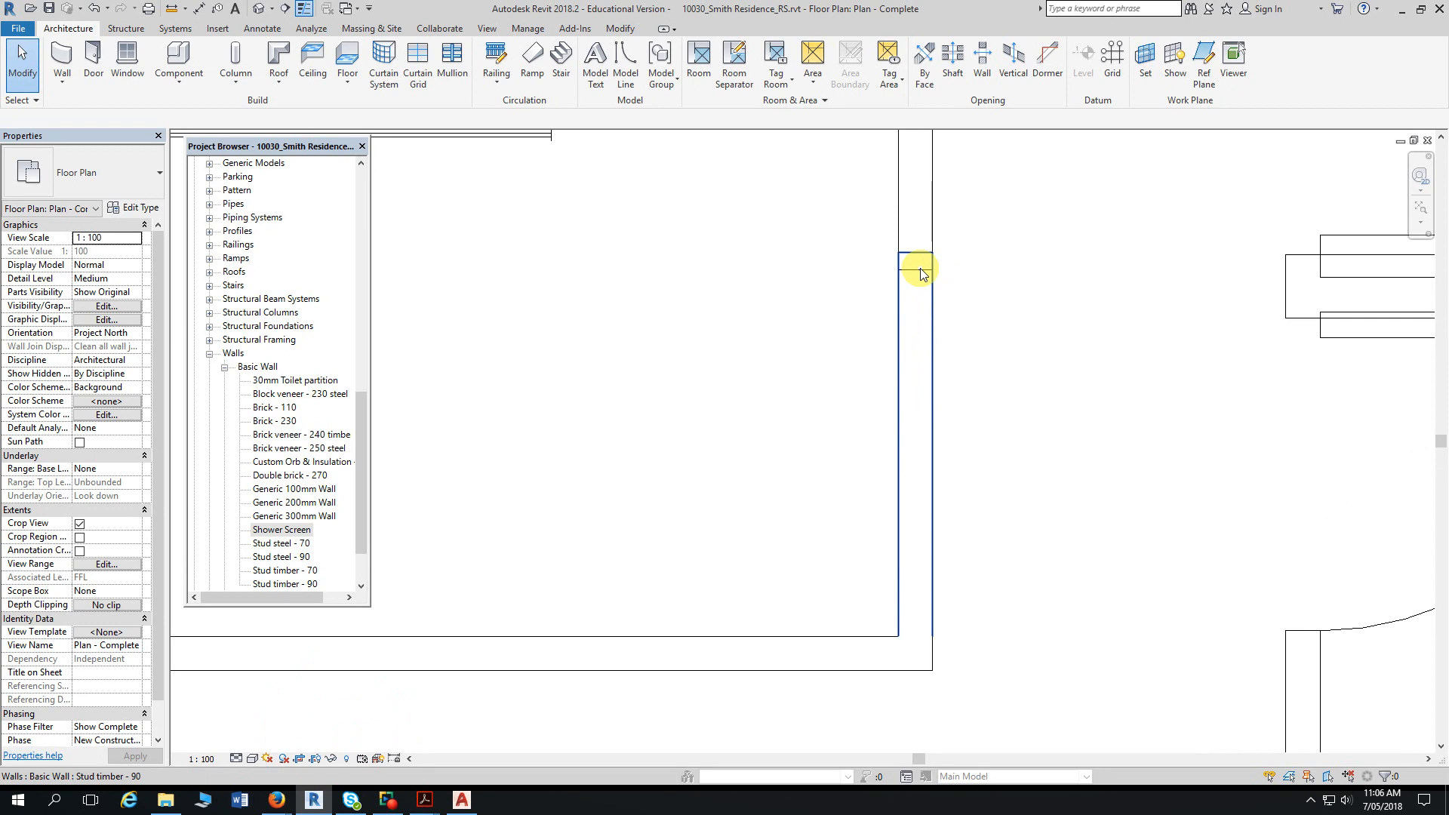
click(931, 319)
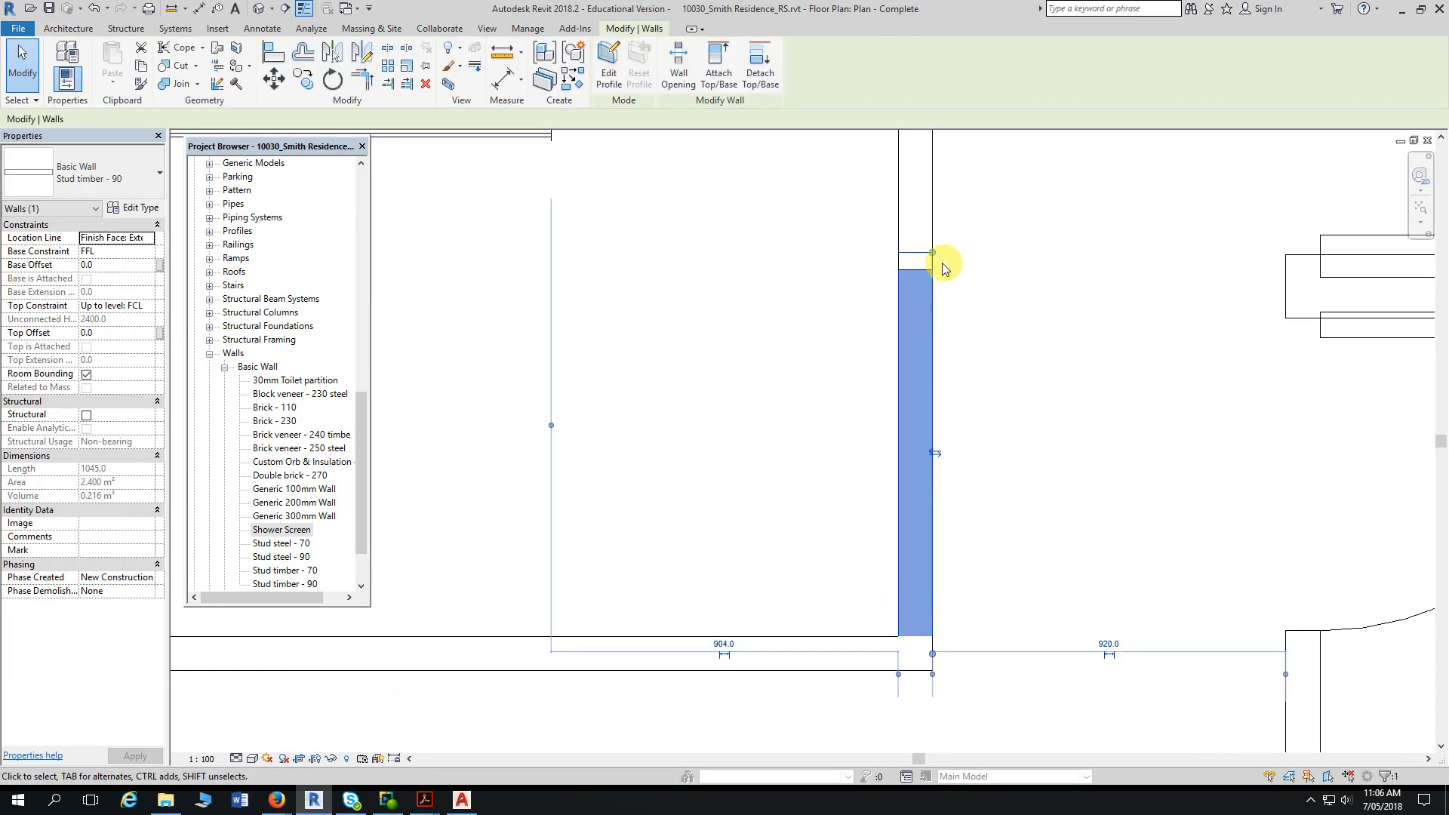
drag(932, 252, 933, 254)
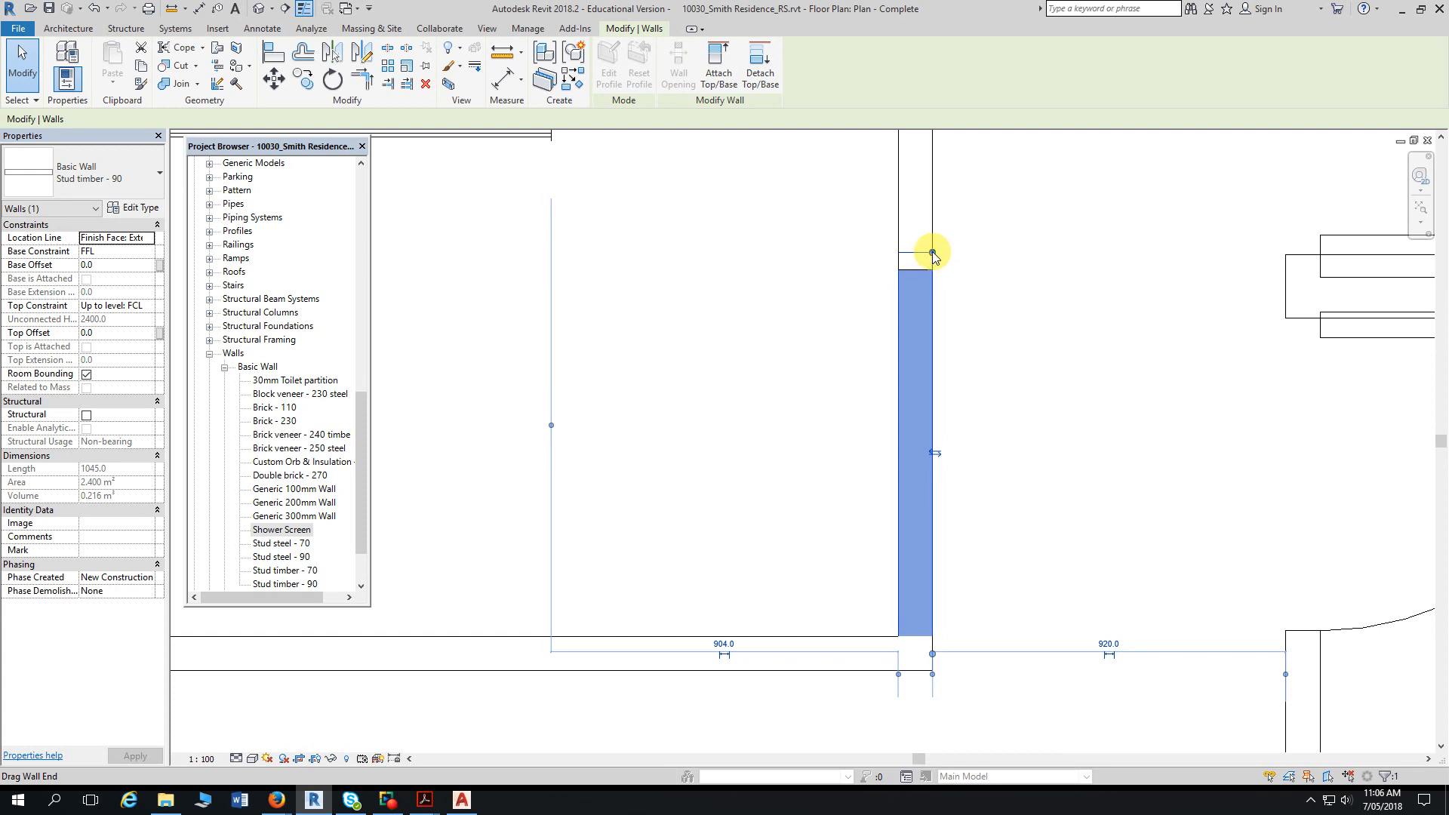
drag(932, 252, 932, 325)
click(1089, 349)
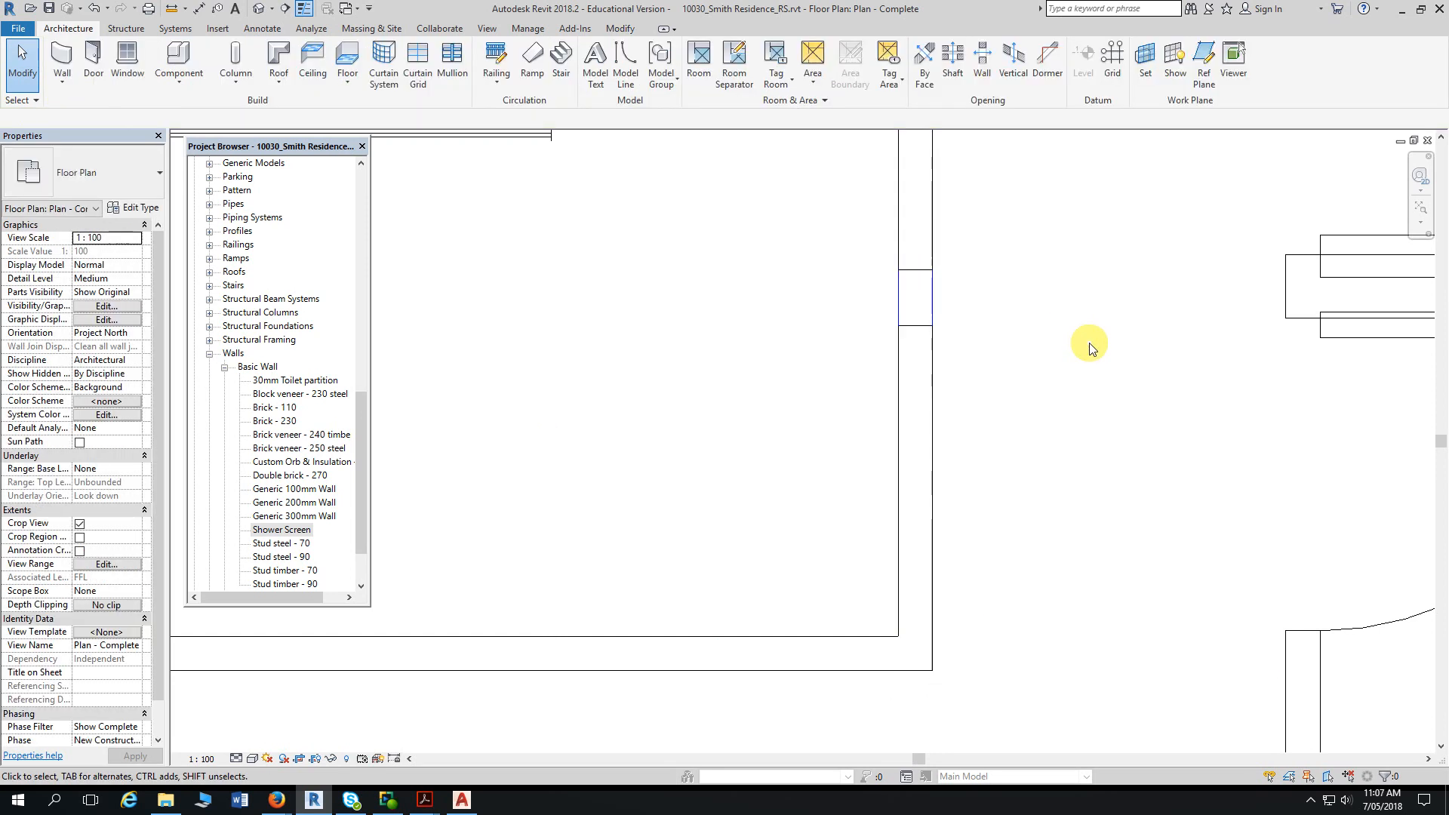
- Disallow joining at the upper end of the shortened vertical wall and clear the selection
scroll(974, 340, up, 2)
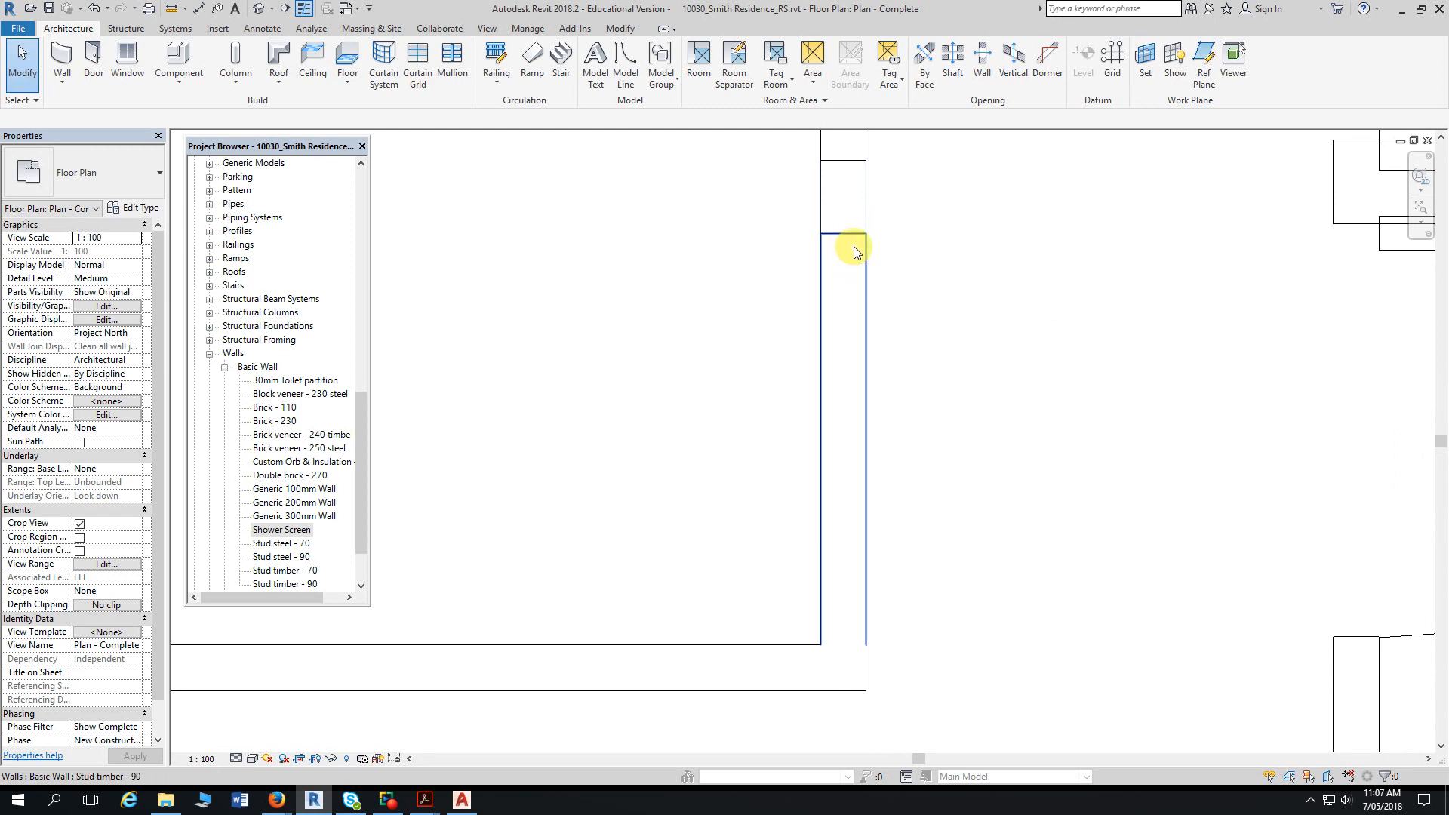
click(856, 252)
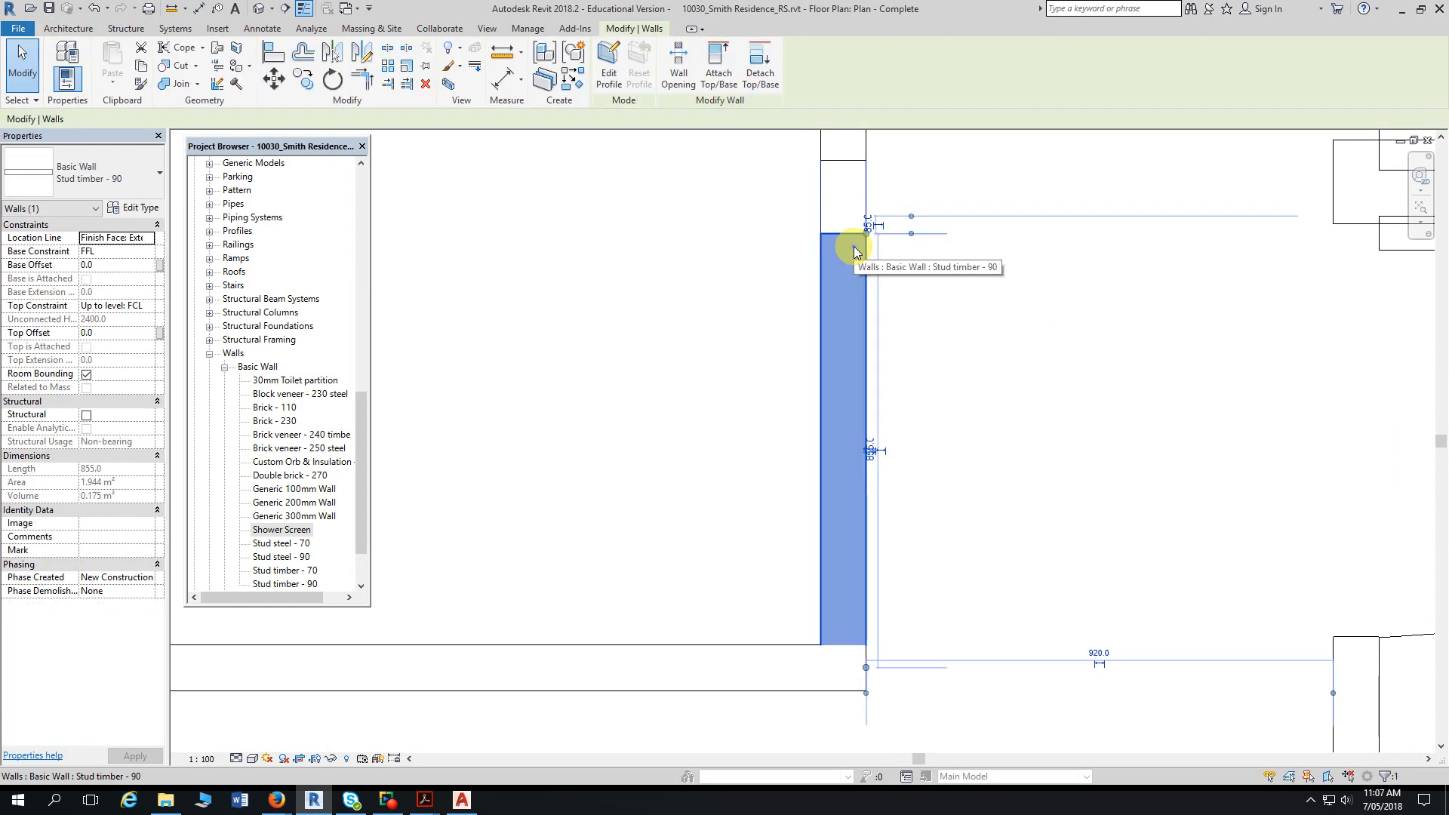
click(902, 243)
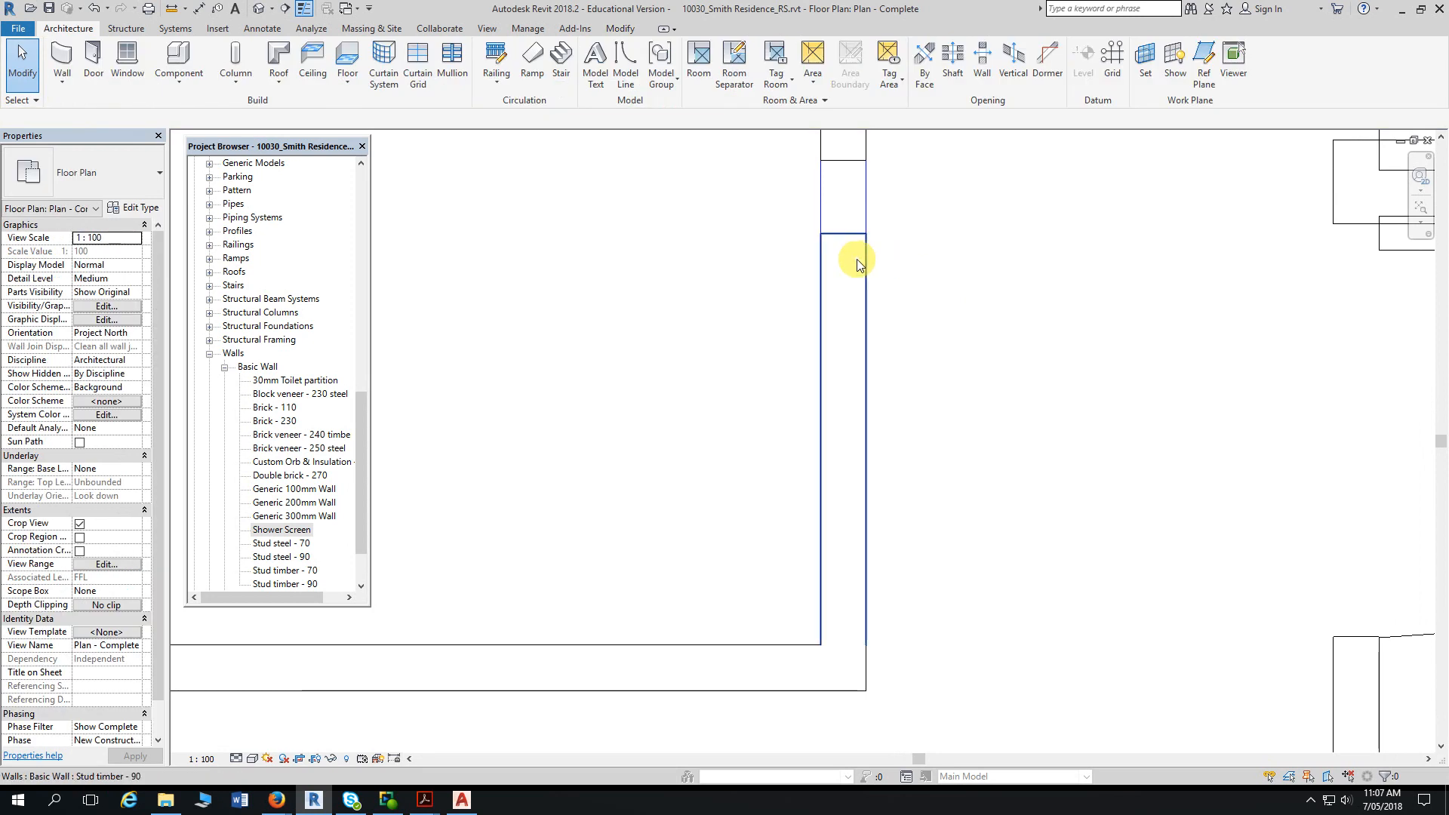
click(857, 264)
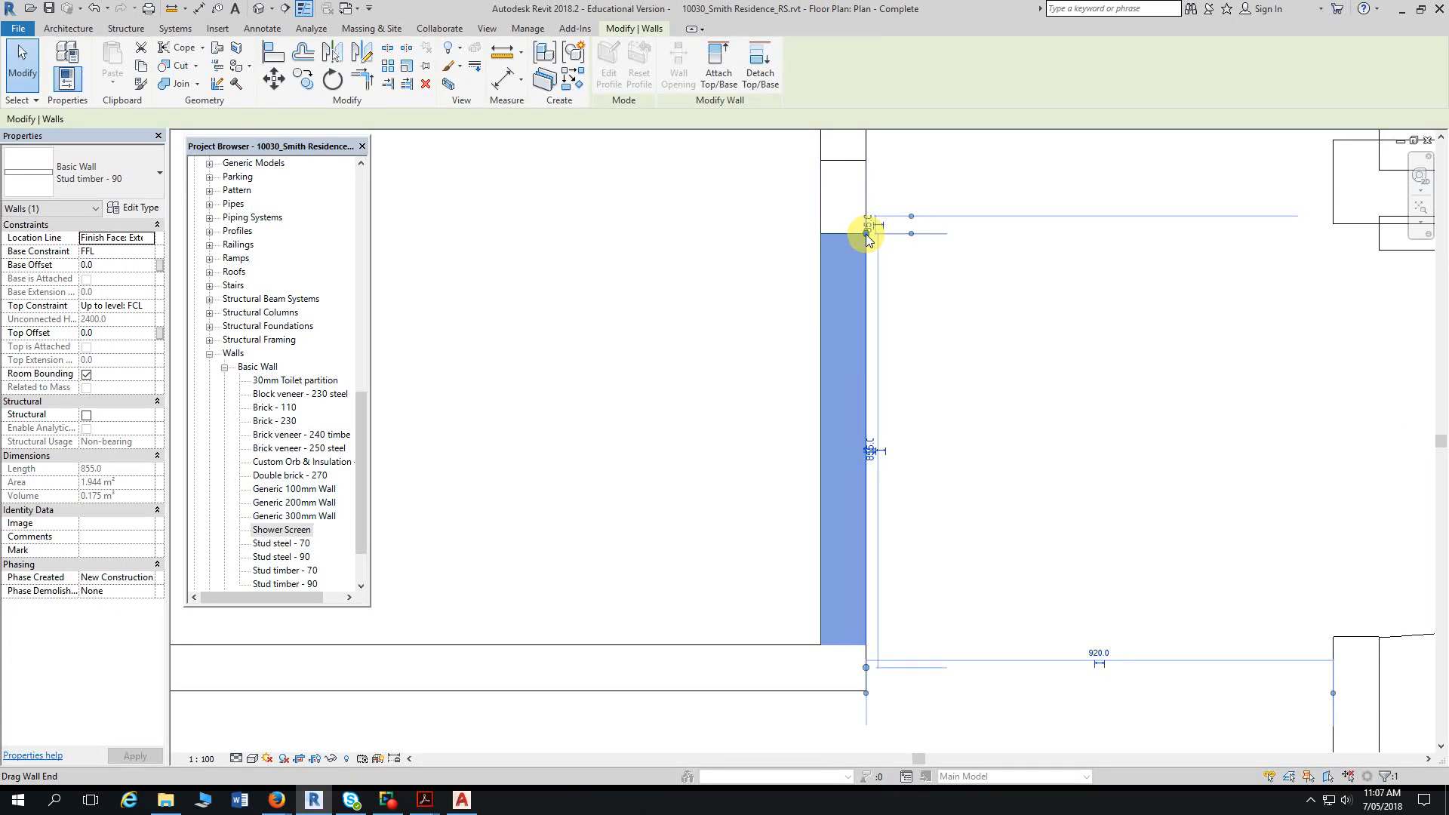
right_click(866, 235)
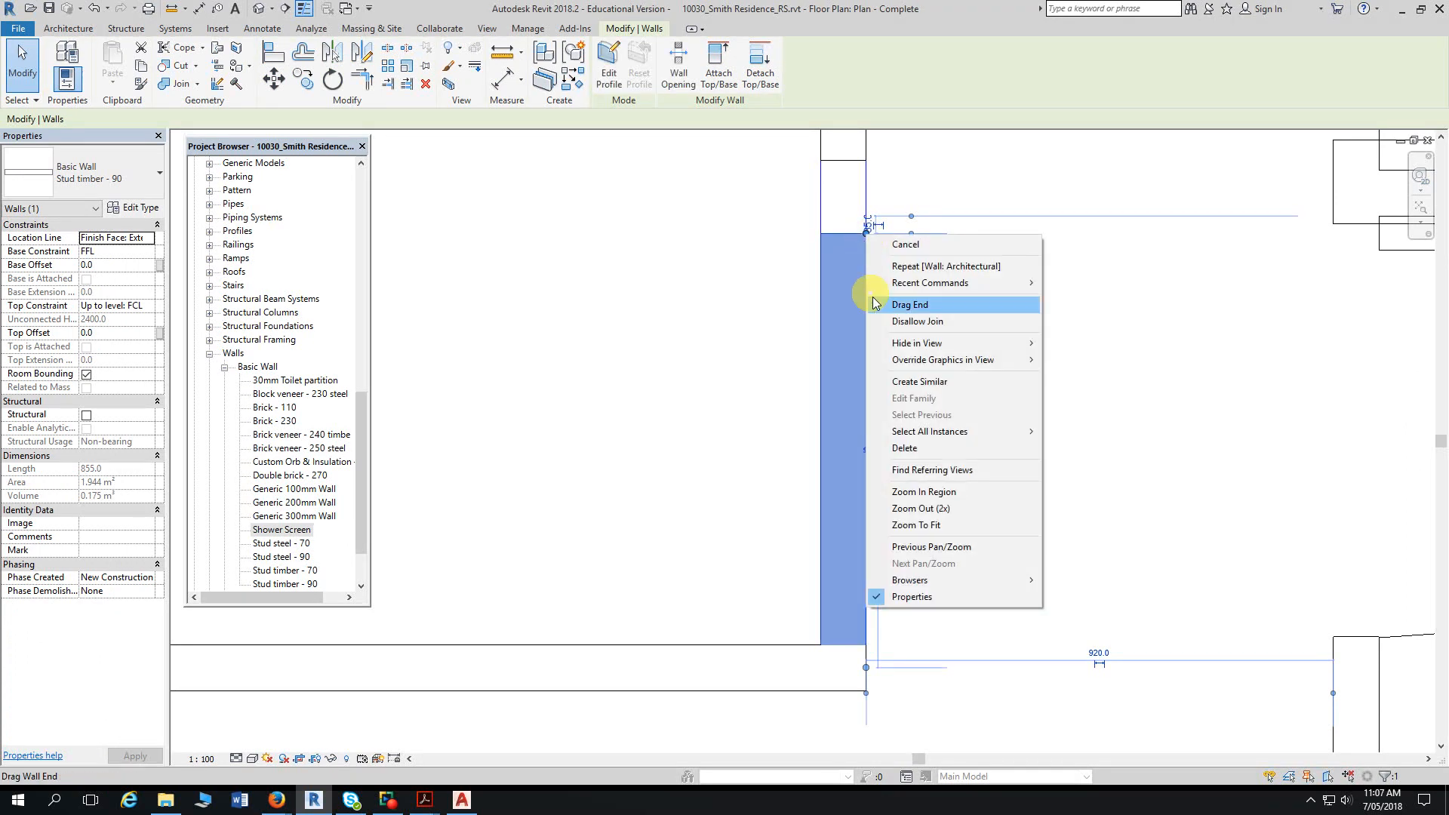
click(978, 323)
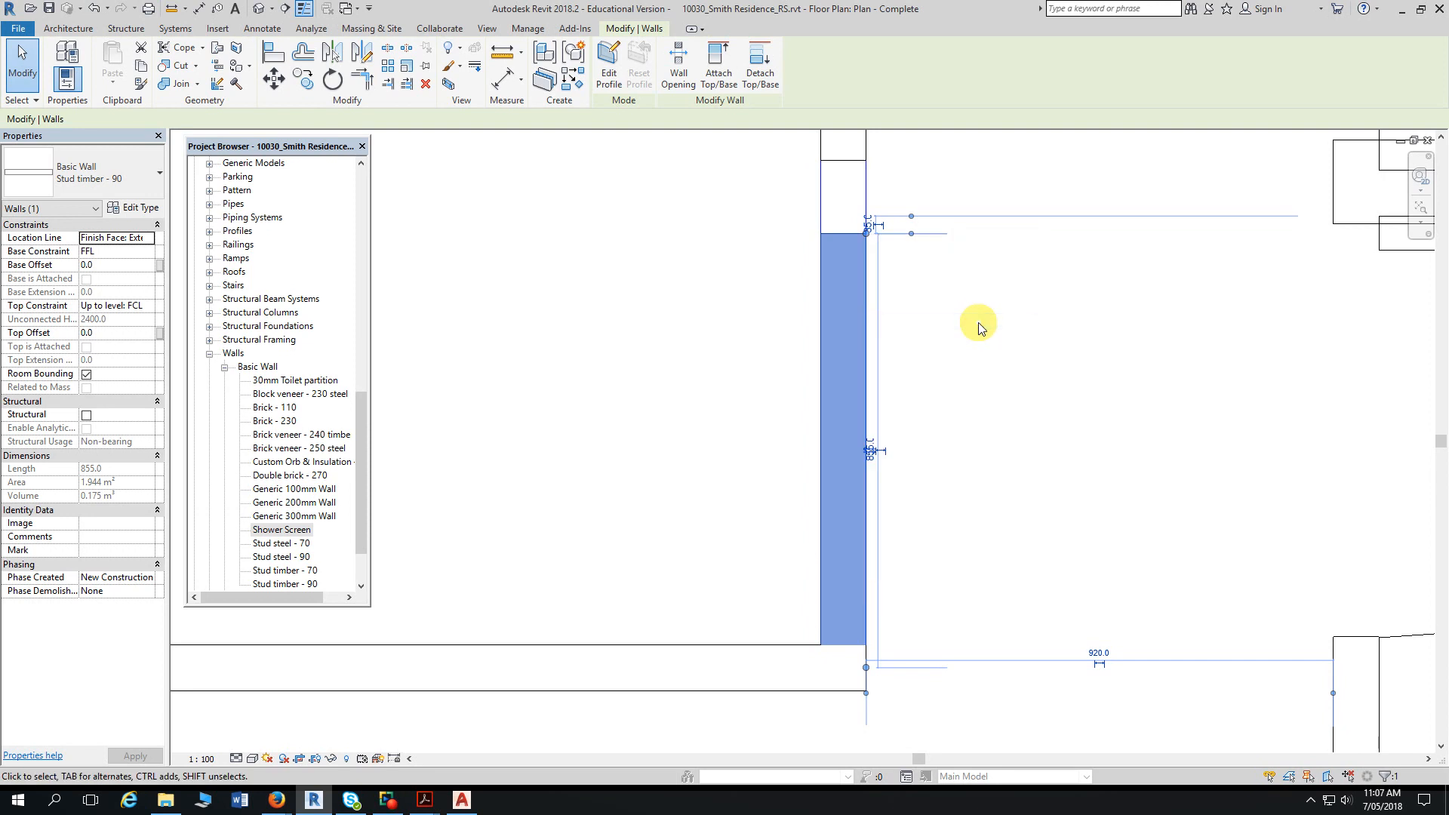
click(950, 296)
click(848, 287)
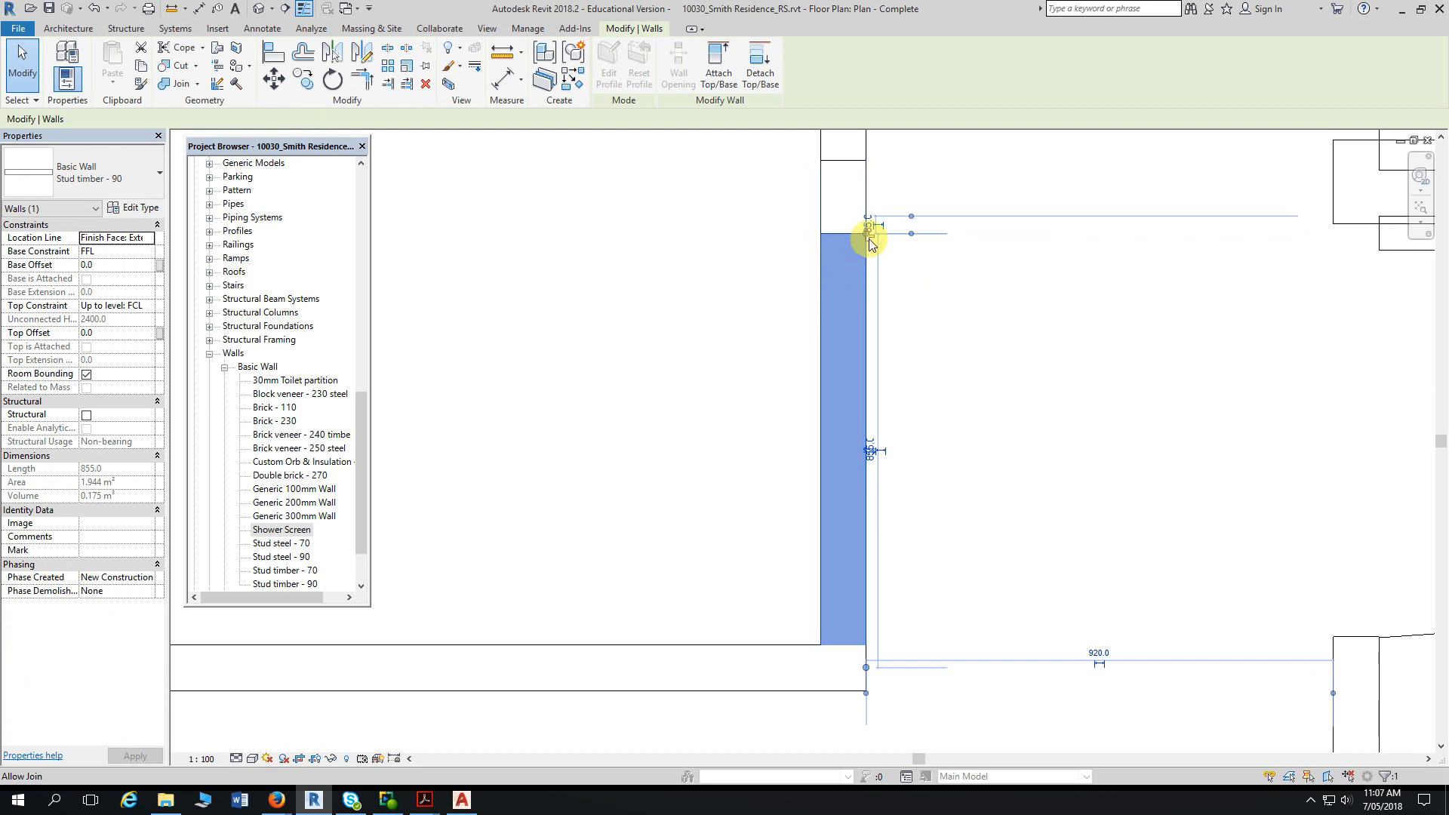
click(926, 277)
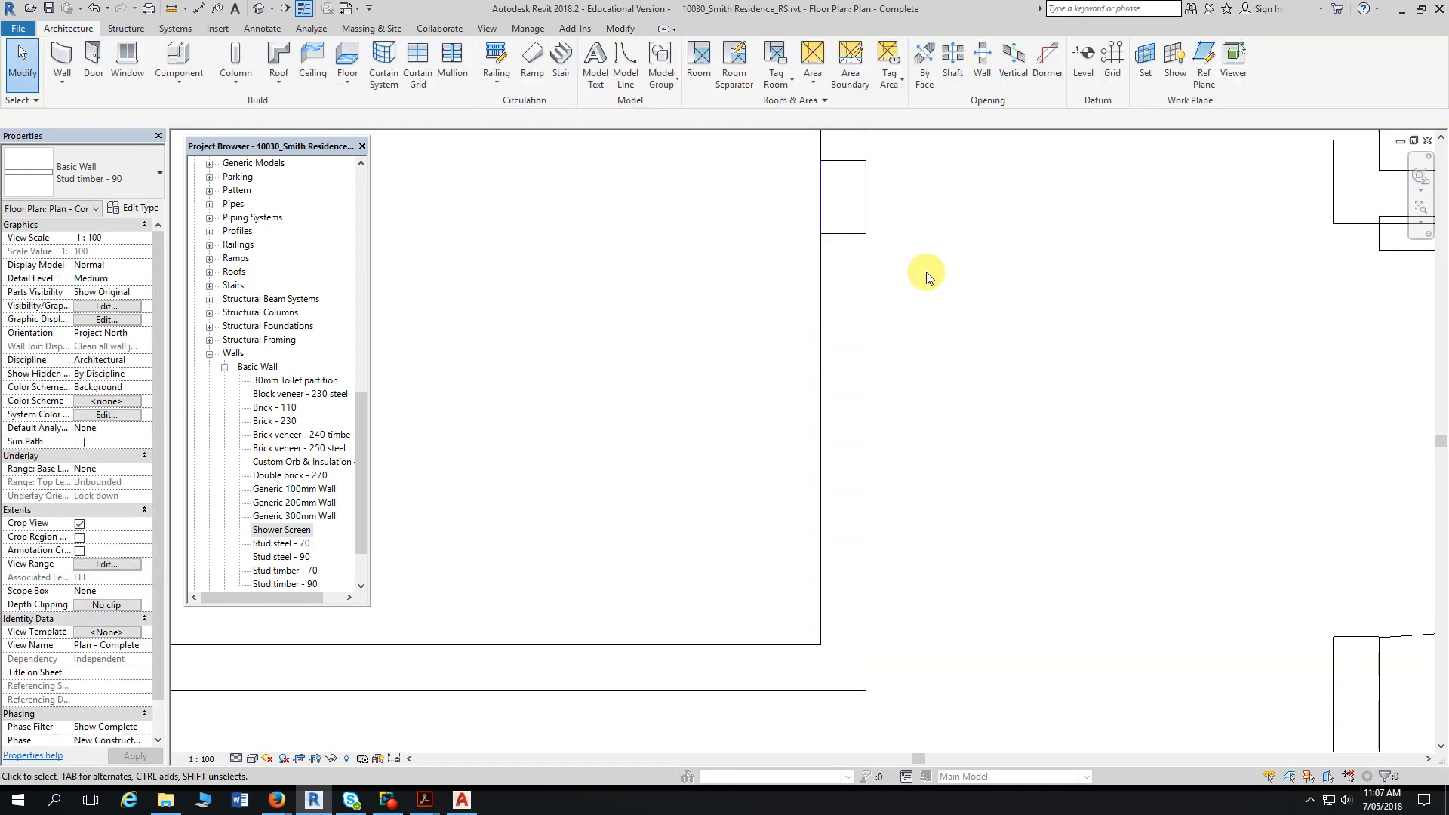
- Align the upper end of the lower vertical wall with the lower end of the wall segment above, closing the gap
click(617, 31)
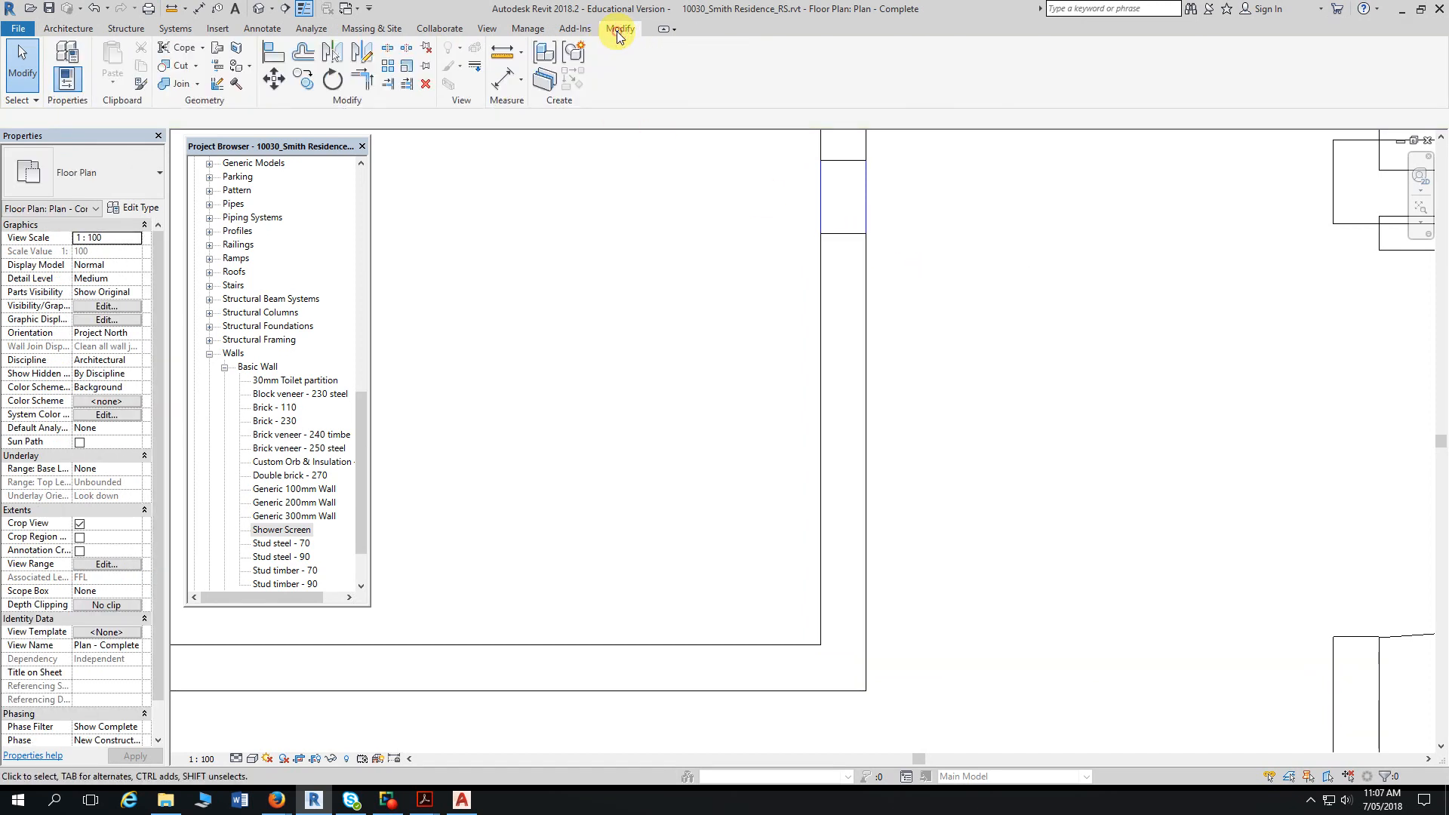
click(272, 55)
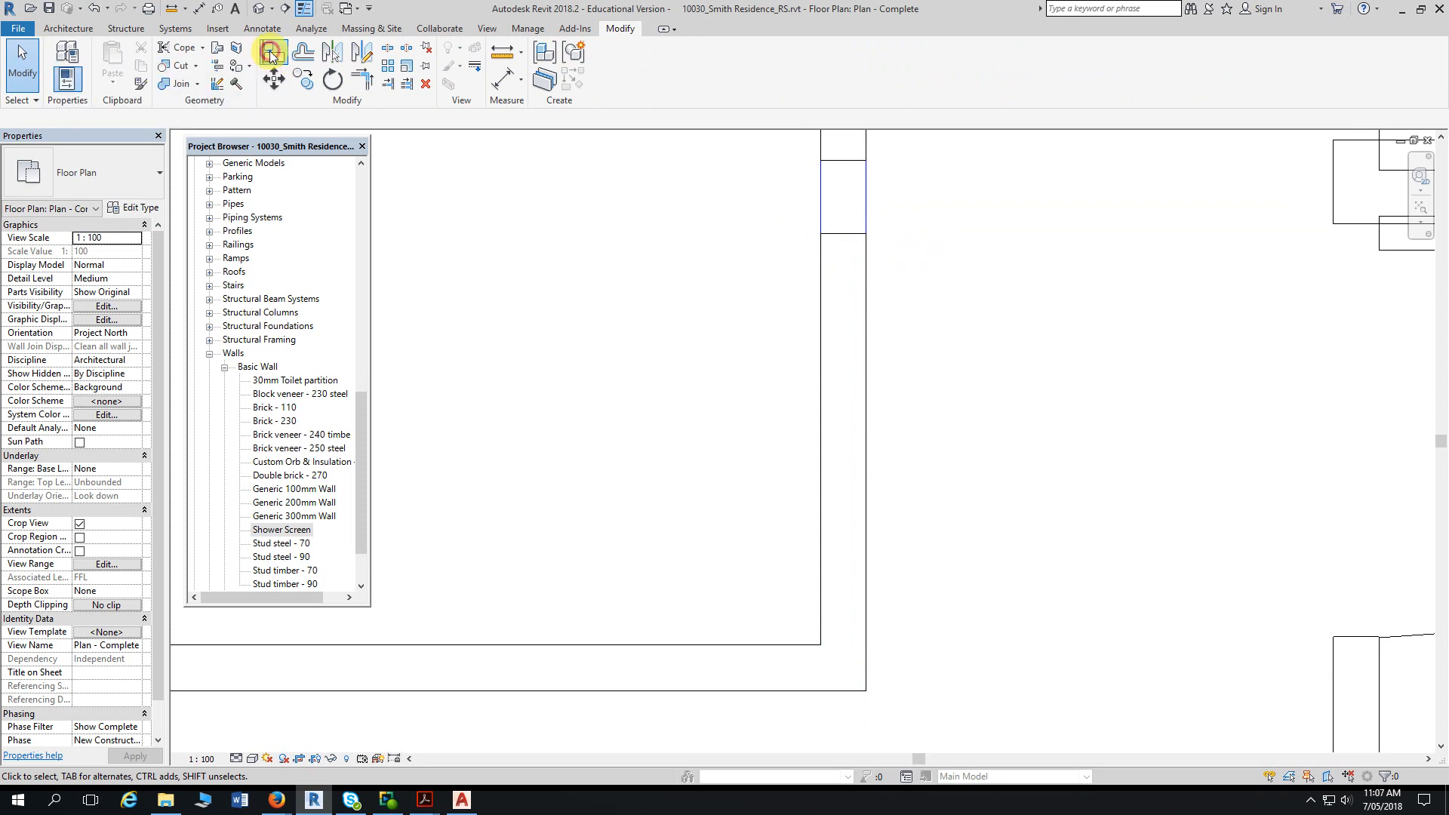
click(845, 161)
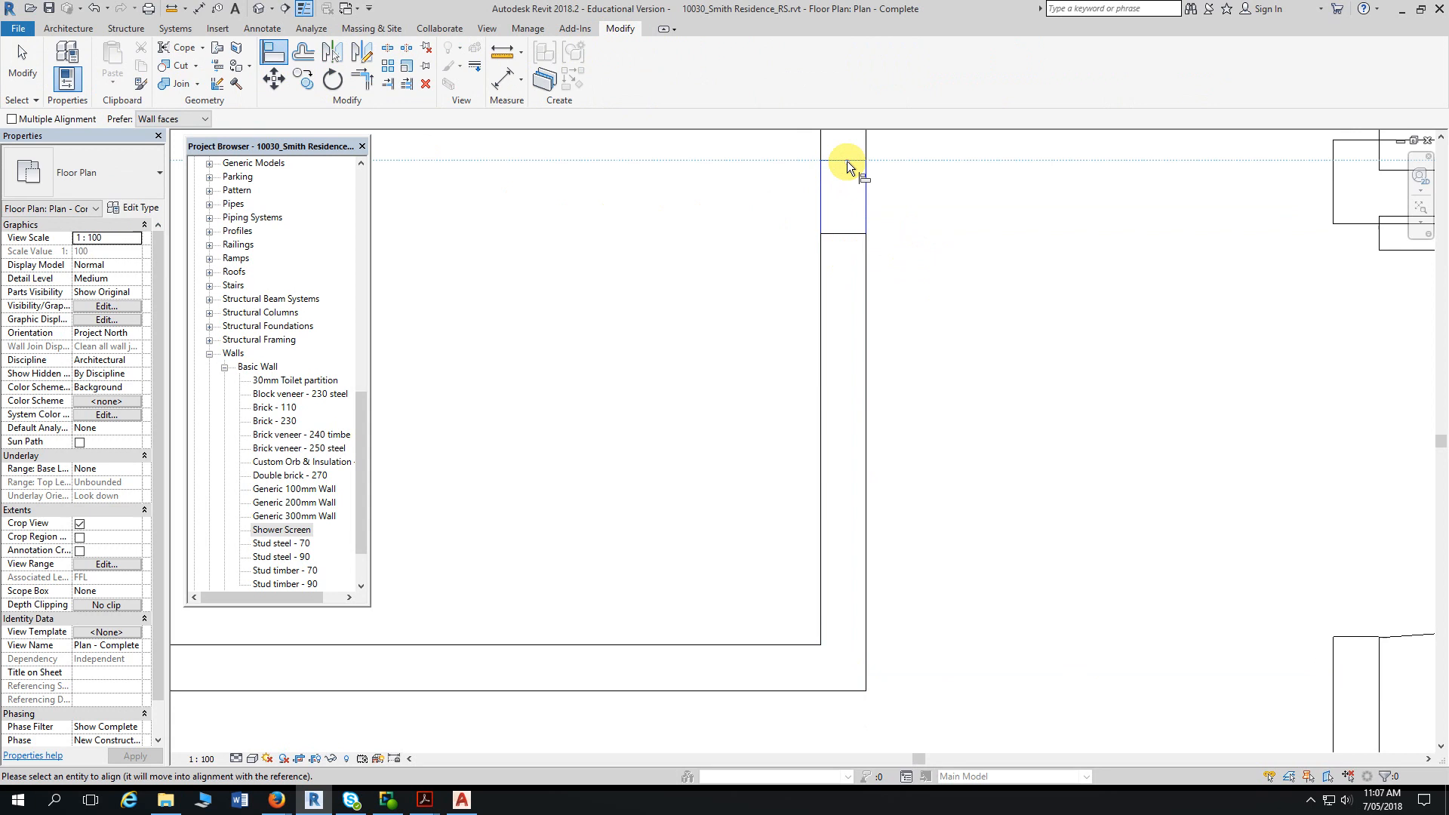
click(845, 234)
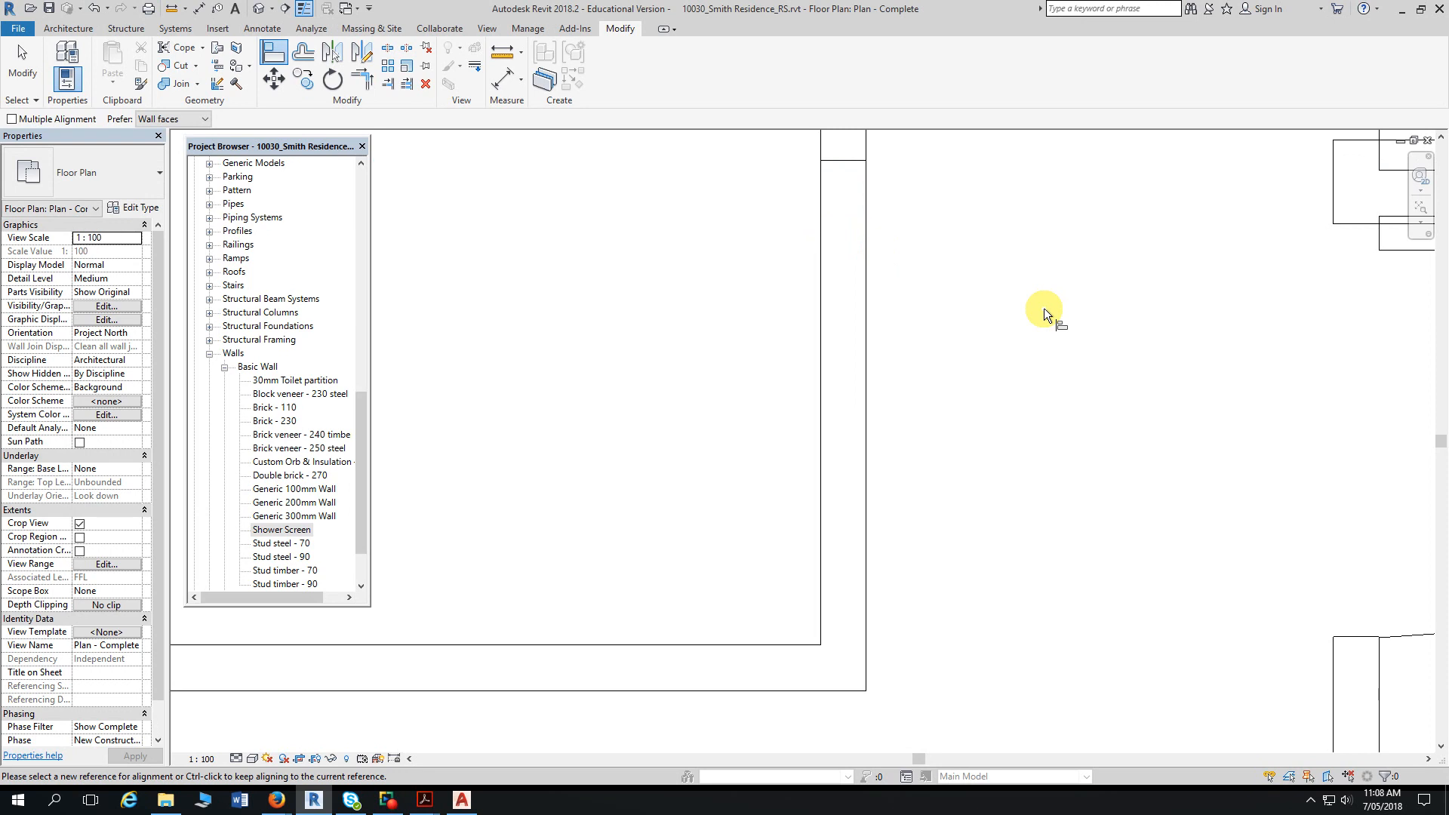
- Join the geometry of the two vertical wall segments where their ends meet beside the bathroom
scroll(1043, 293, down, 1)
middle_drag(1043, 290, 921, 458)
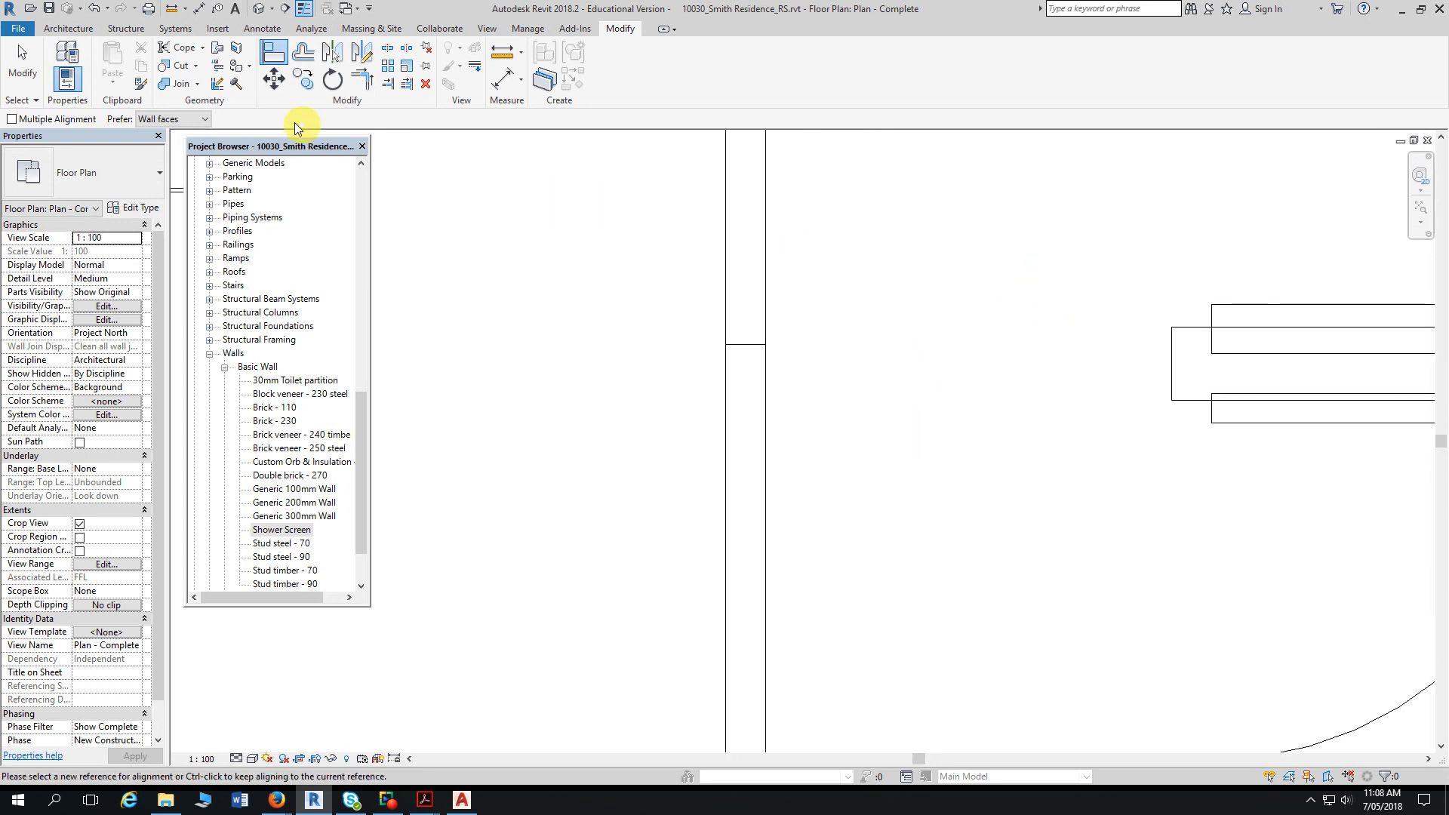
click(178, 84)
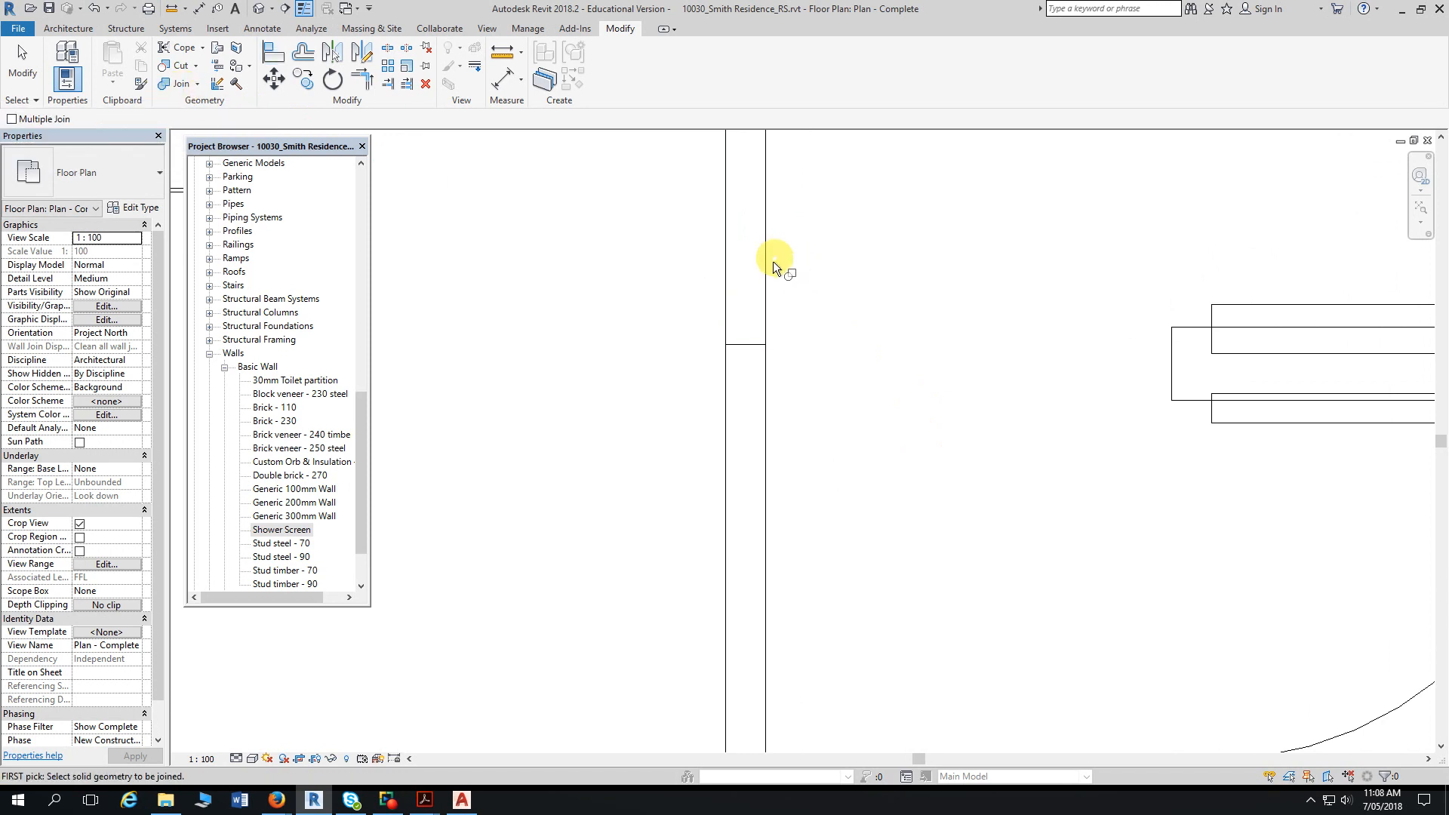
click(754, 261)
click(758, 405)
- Place Stud timber - 90 walls up to level FCL by picking plan lines: the upper room's partition with its short return, and the small adjoining room's upper and outer side walls
scroll(922, 417, down, 4)
middle_drag(968, 369, 931, 494)
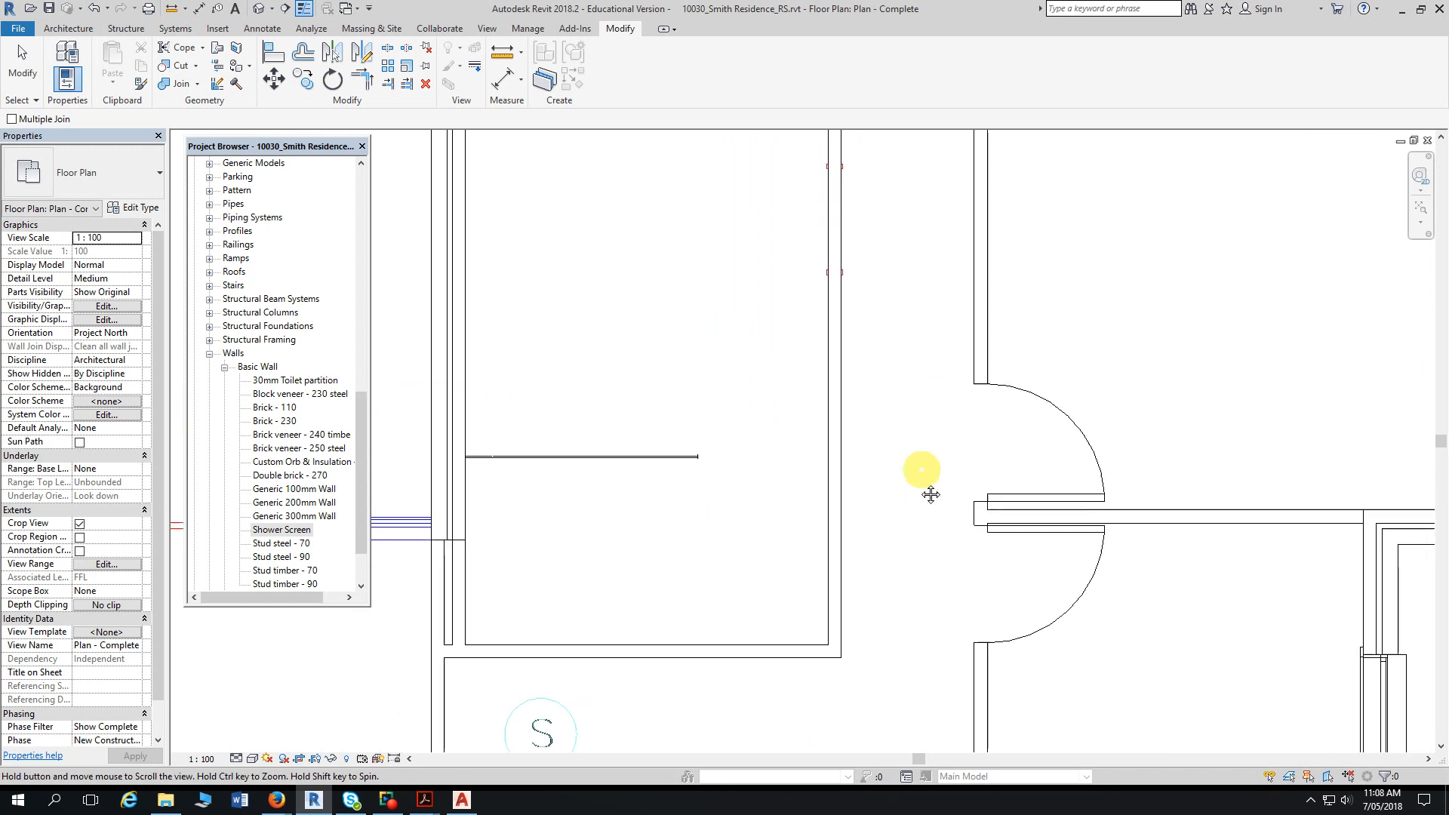
scroll(945, 462, down, 2)
scroll(912, 473, down, 1)
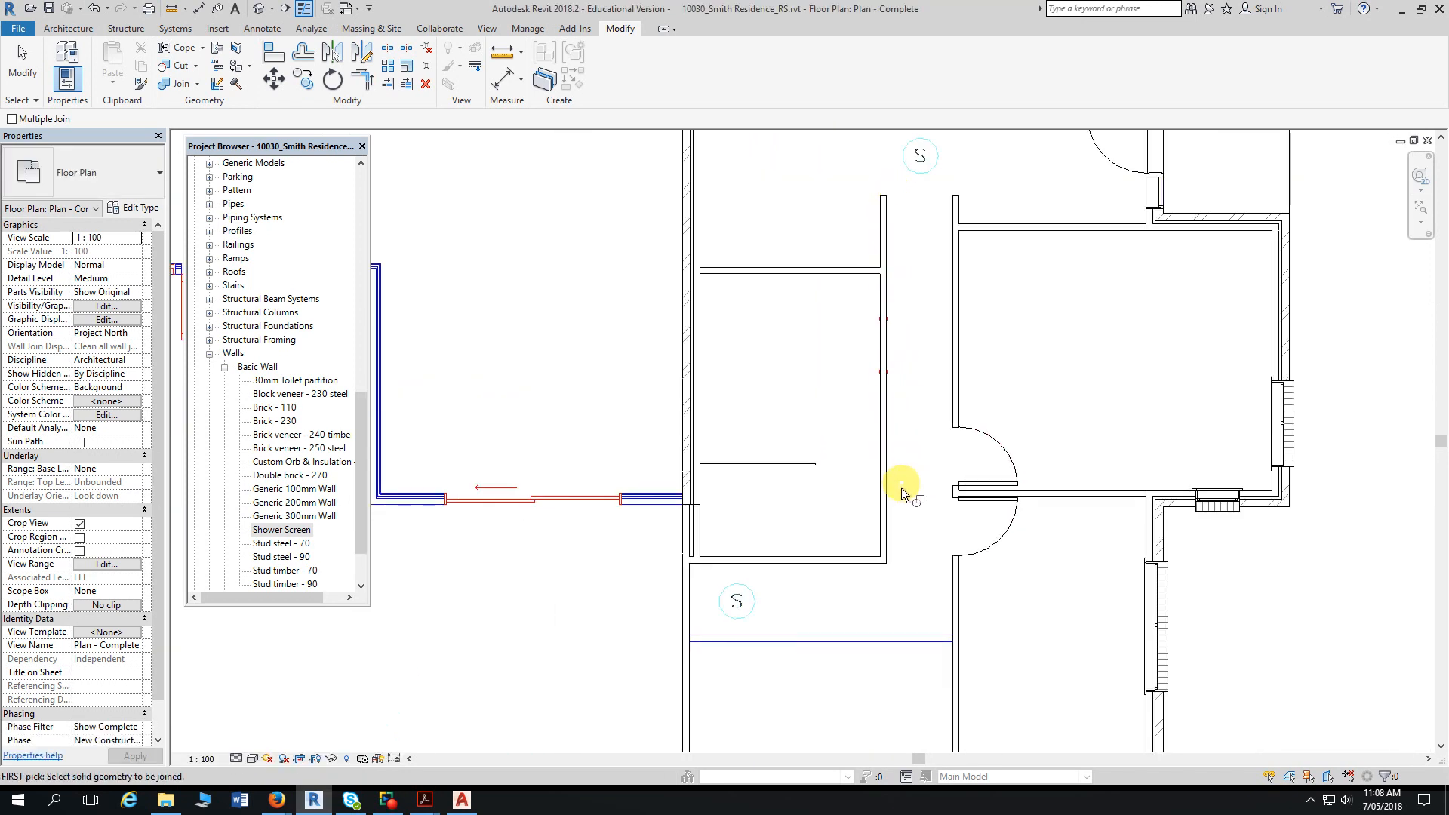
scroll(889, 547, down, 2)
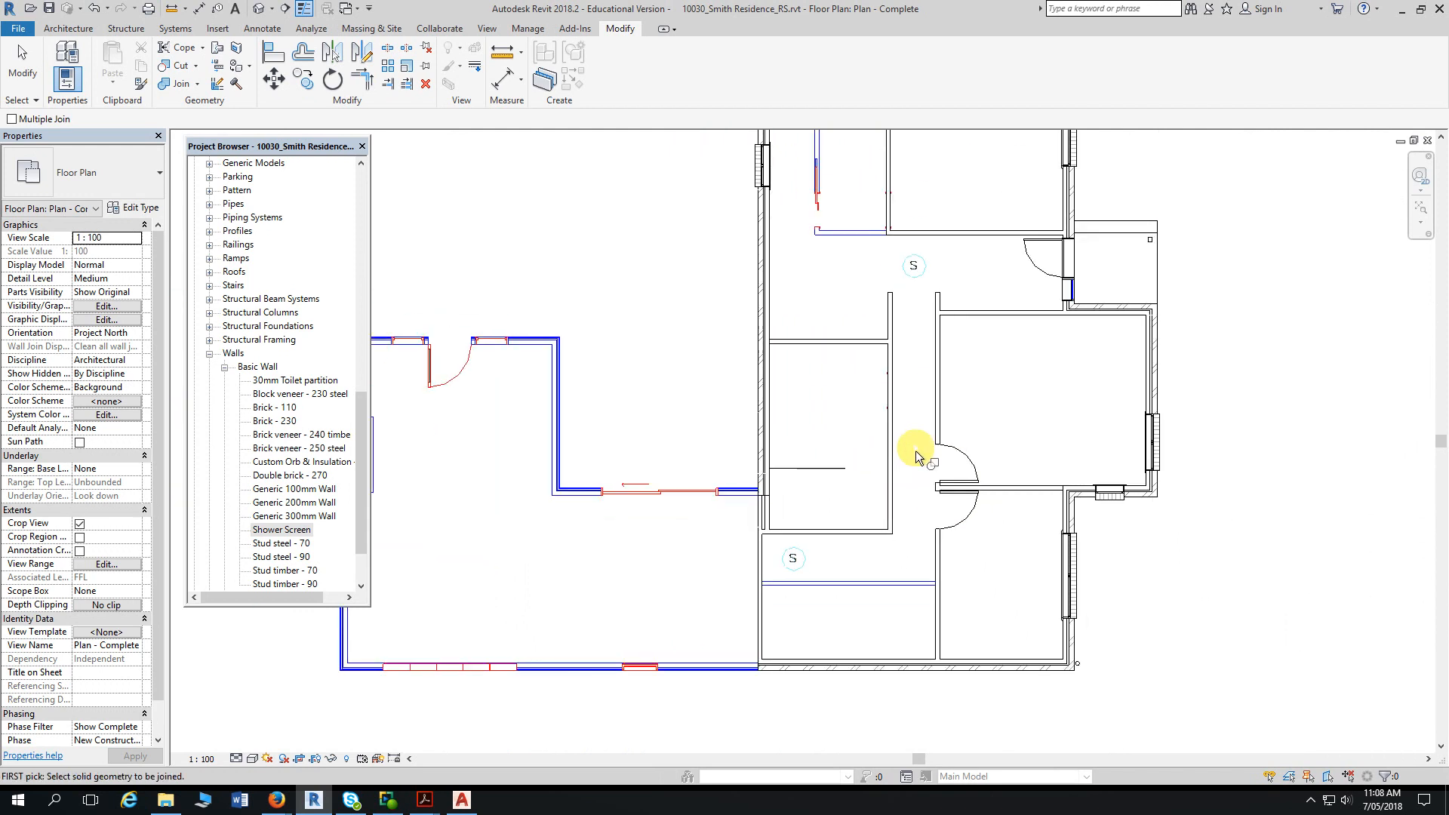
middle_drag(916, 451, 862, 468)
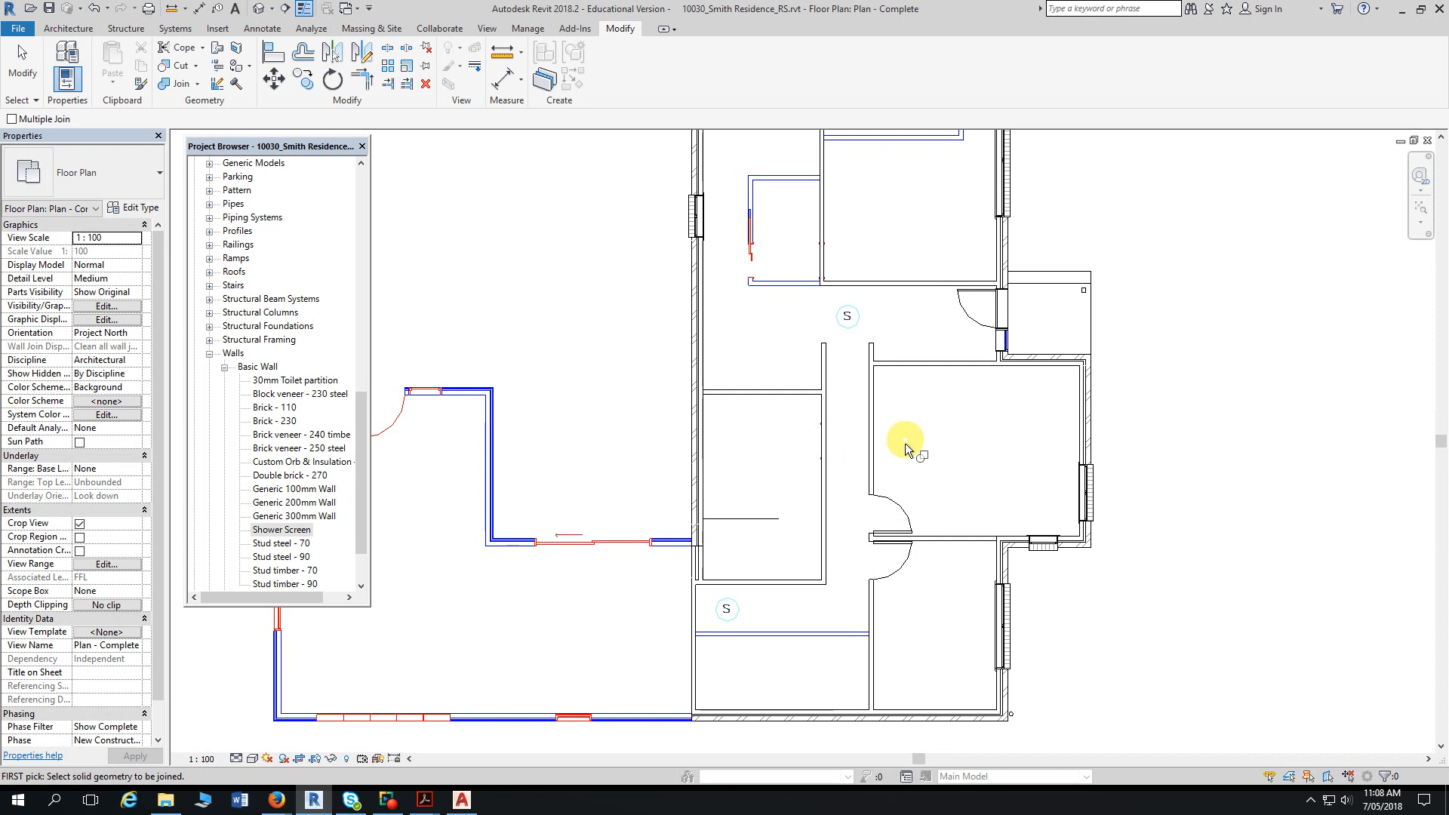
scroll(828, 608, down, 1)
scroll(887, 364, down, 1)
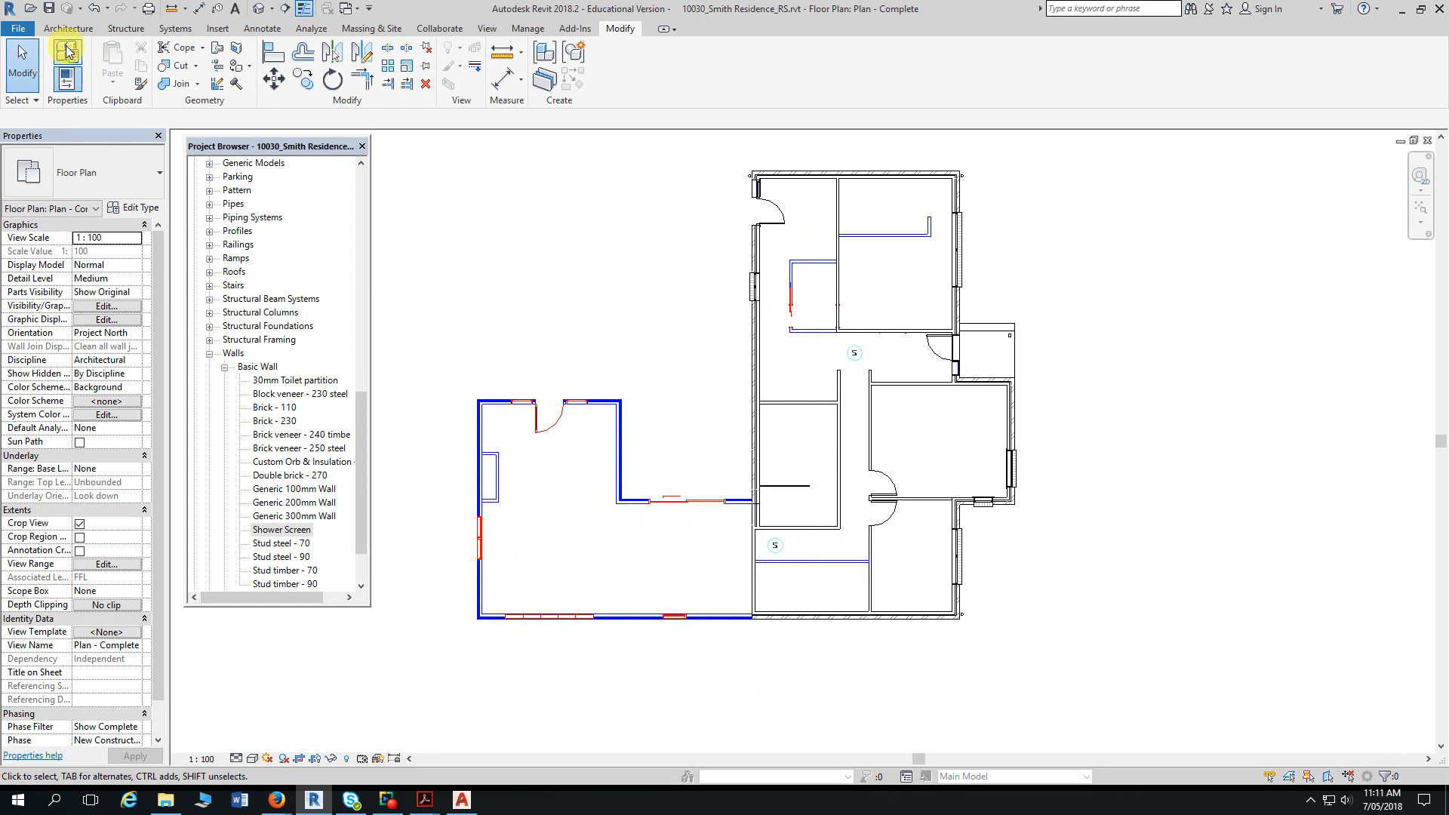
click(68, 28)
click(62, 55)
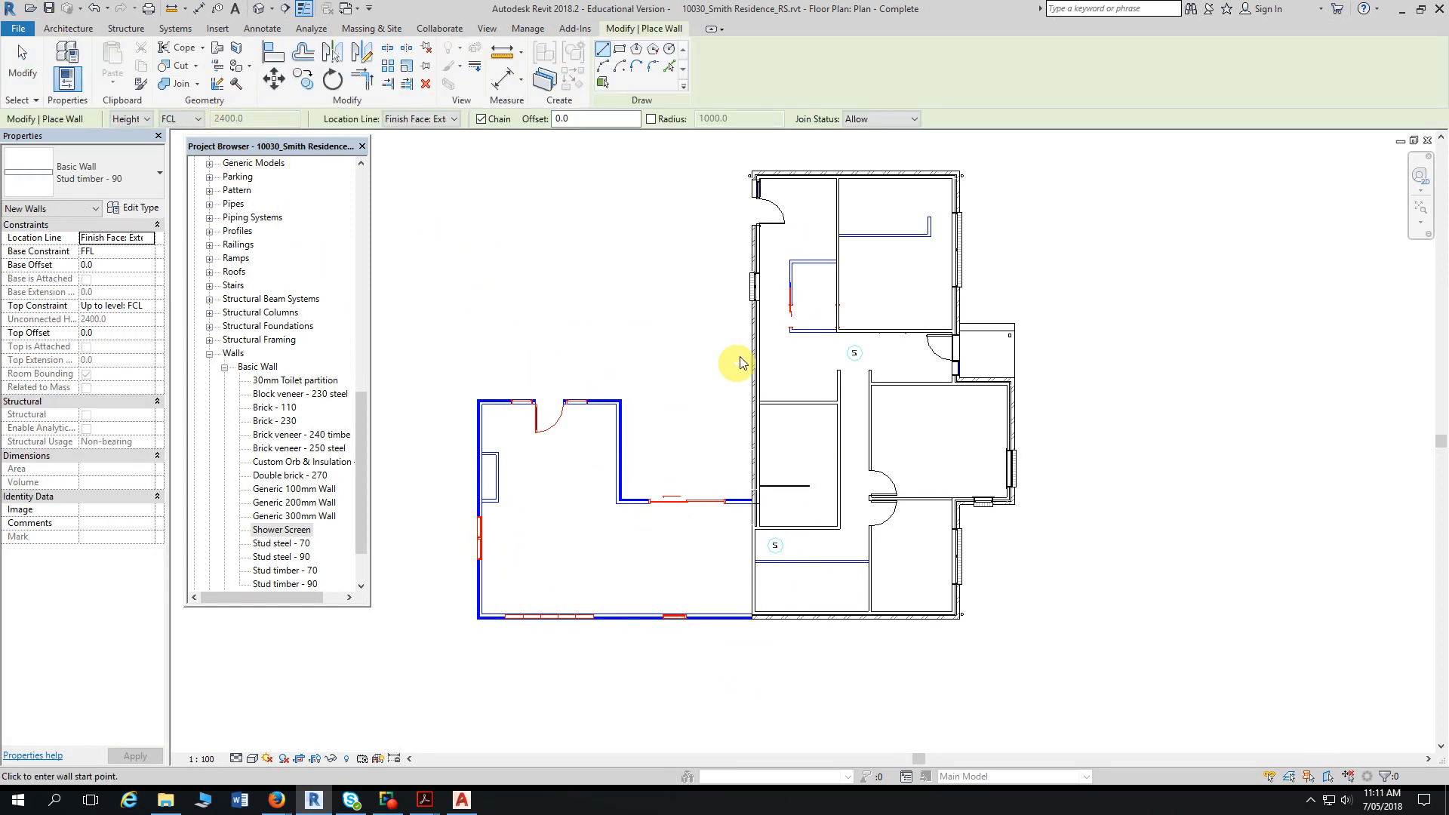
click(668, 73)
scroll(880, 276, up, 3)
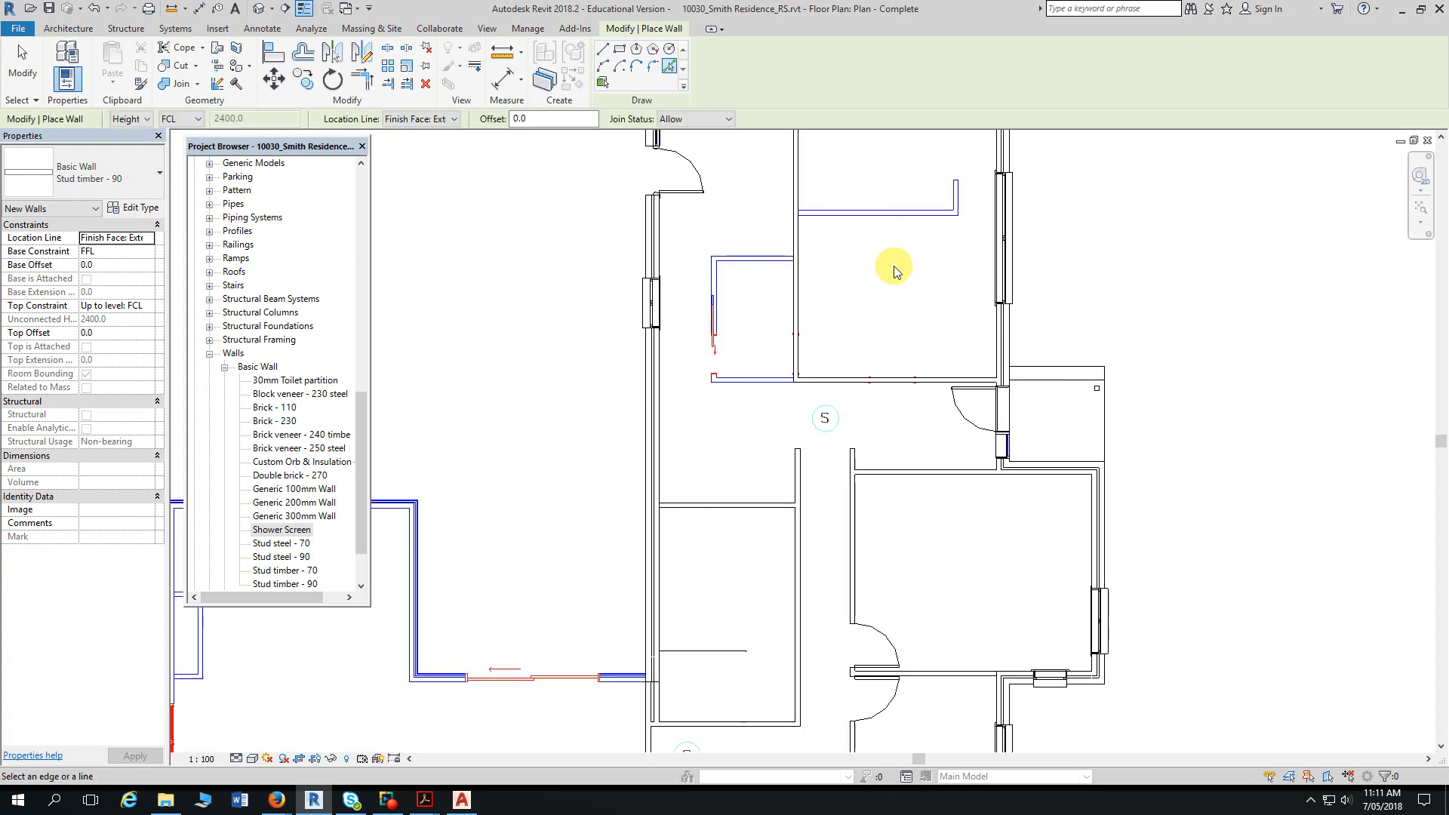
click(706, 251)
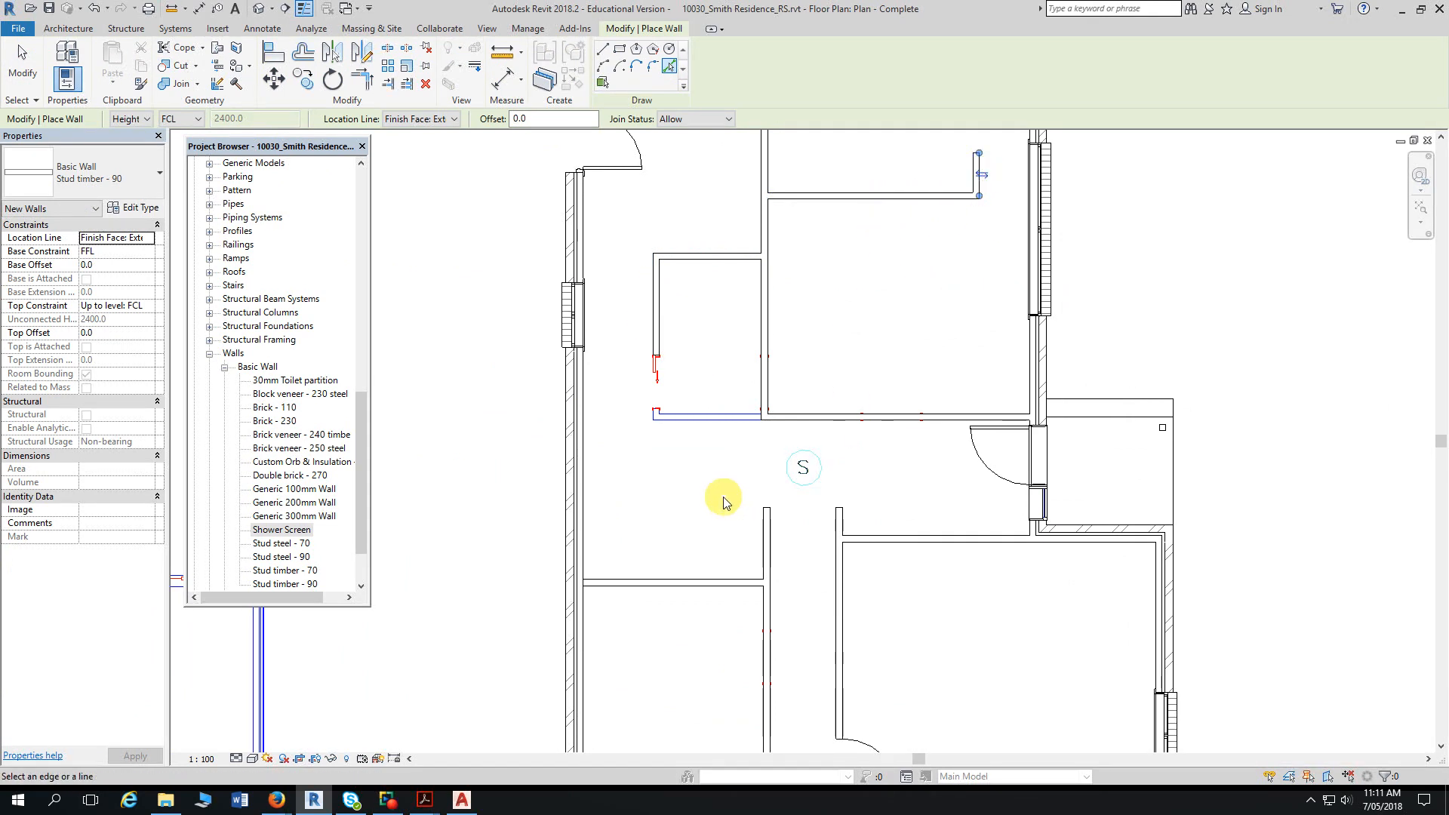
- Draw a Stud timber - 90 wall up to level FCL along the small room's lower plan line, stopping short of its corner, and end the command
scroll(723, 497, up, 2)
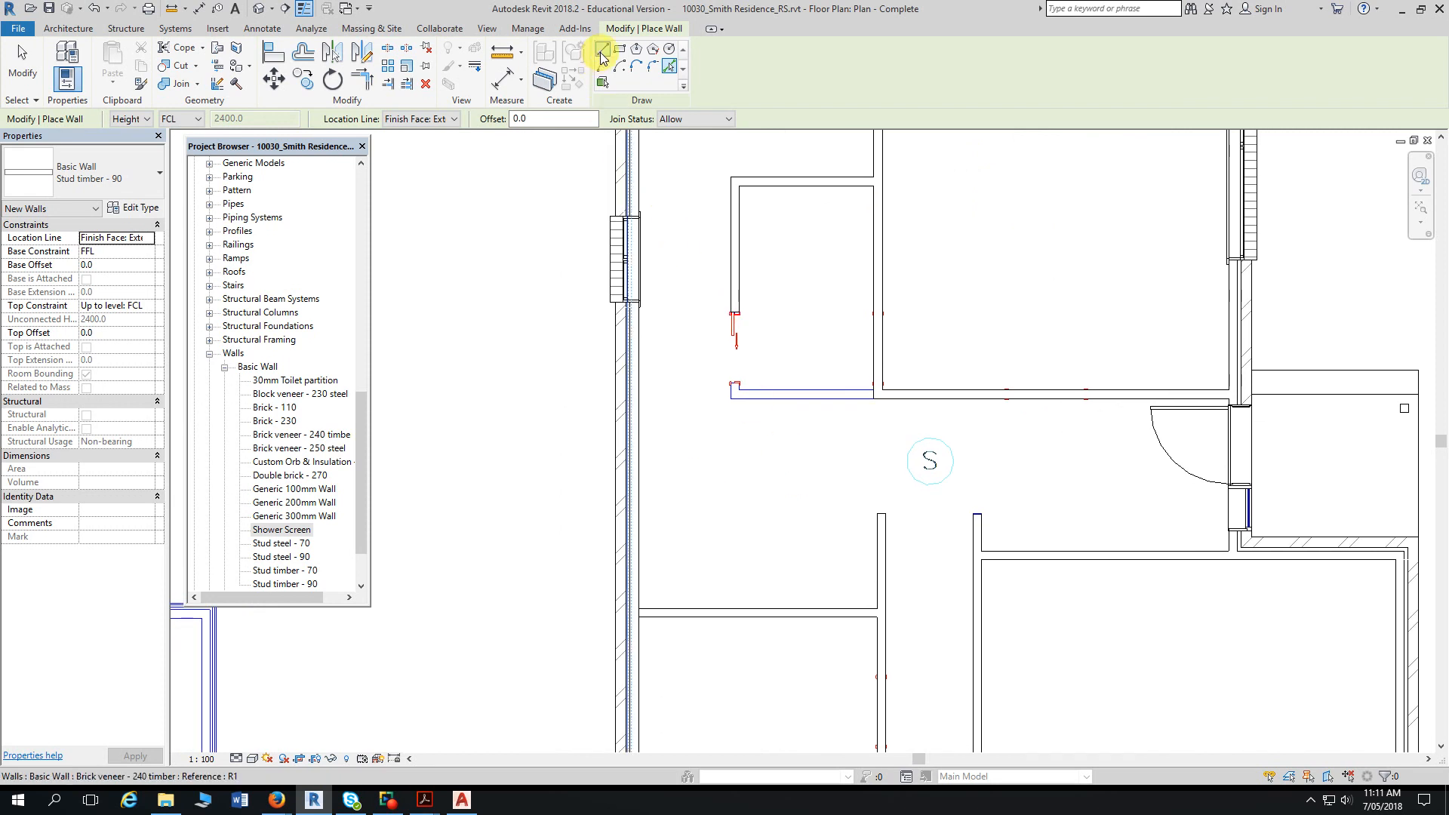
click(602, 48)
click(872, 398)
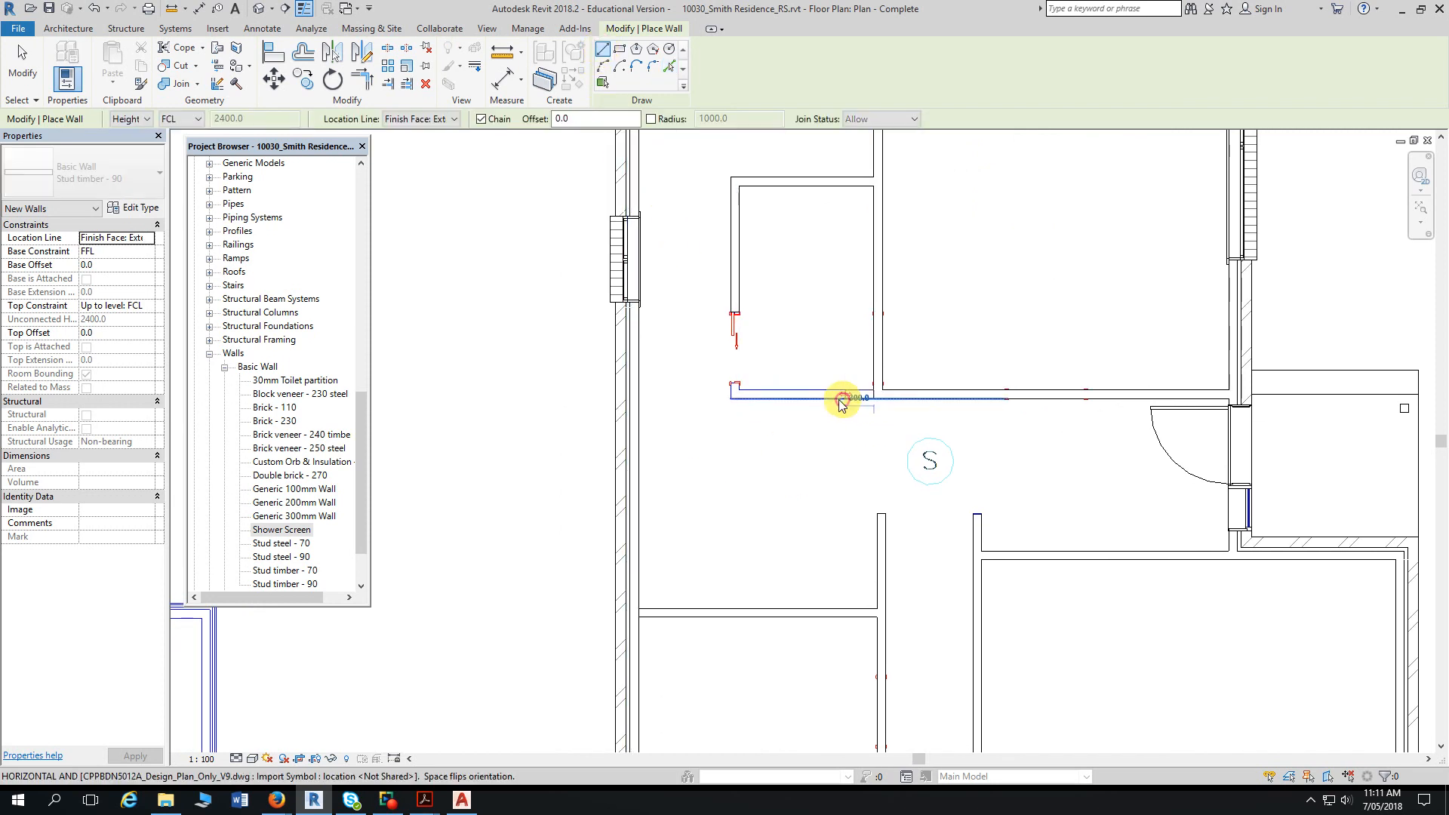
click(754, 396)
key(Escape)
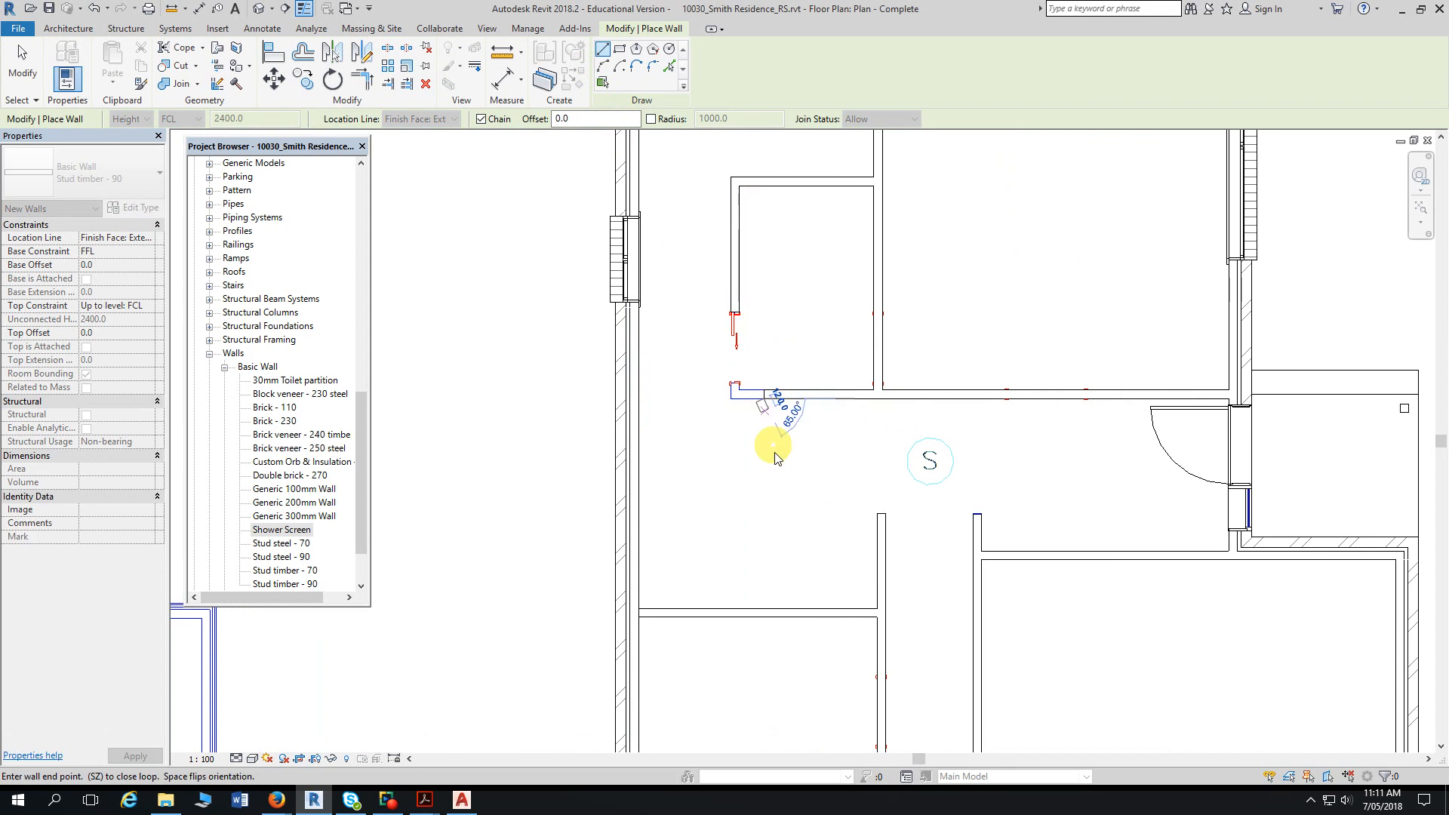
key(Escape)
- Trim/Extend the small room's lower wall and its outer vertical wall to a corner, running across the sliding-door opening, and end the command
scroll(792, 469, up, 2)
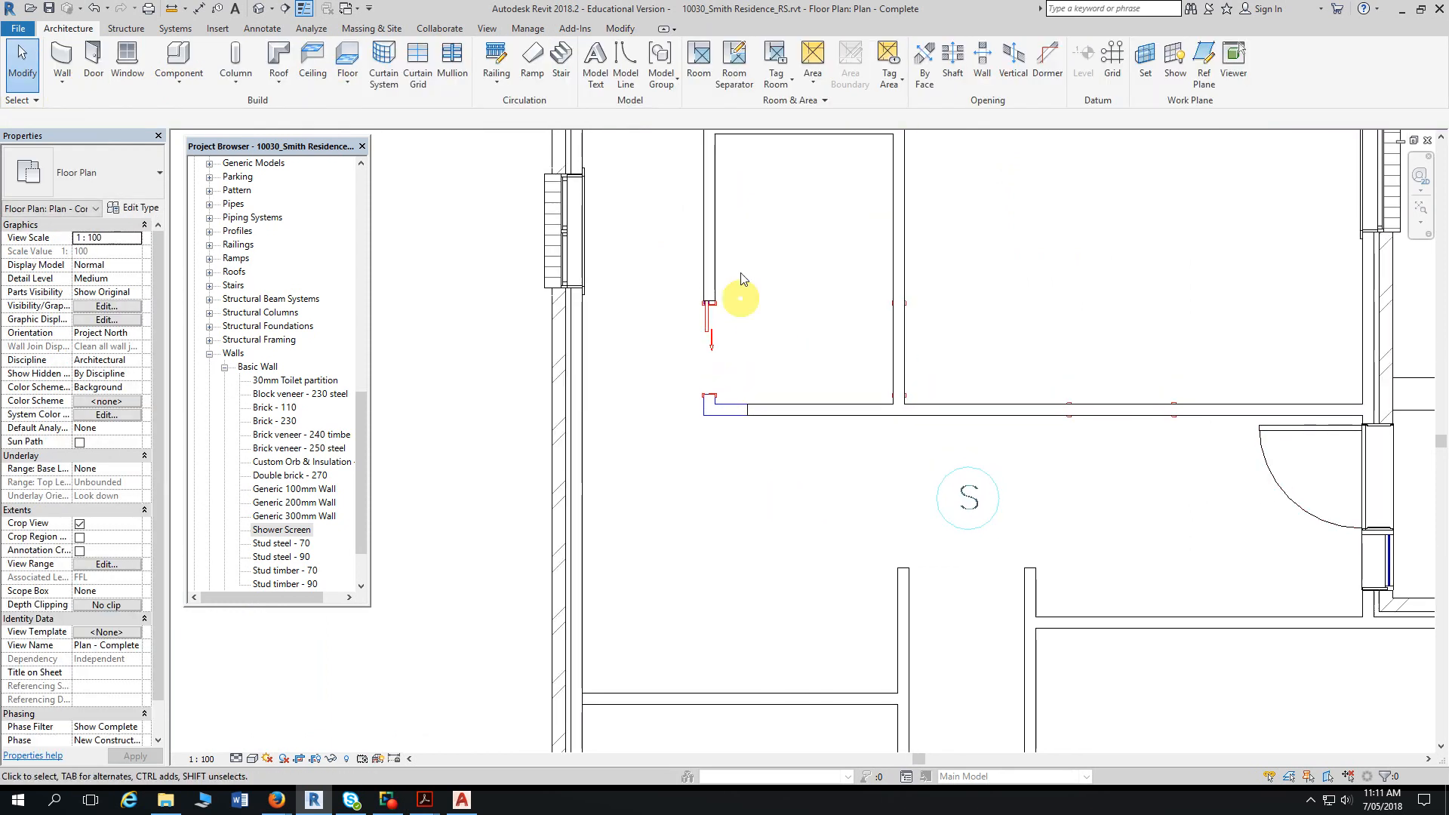
click(620, 29)
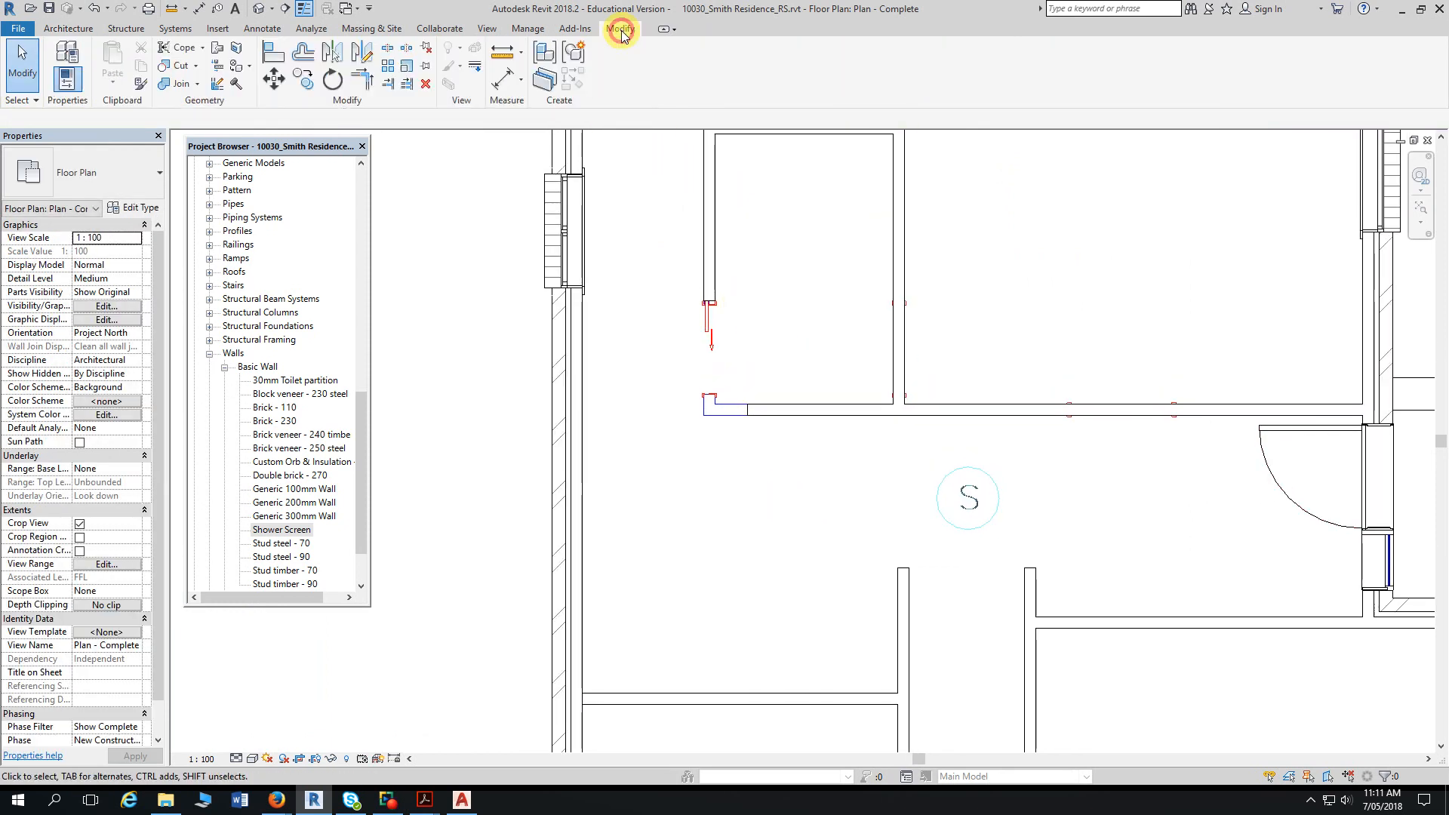
click(363, 79)
click(786, 412)
click(714, 287)
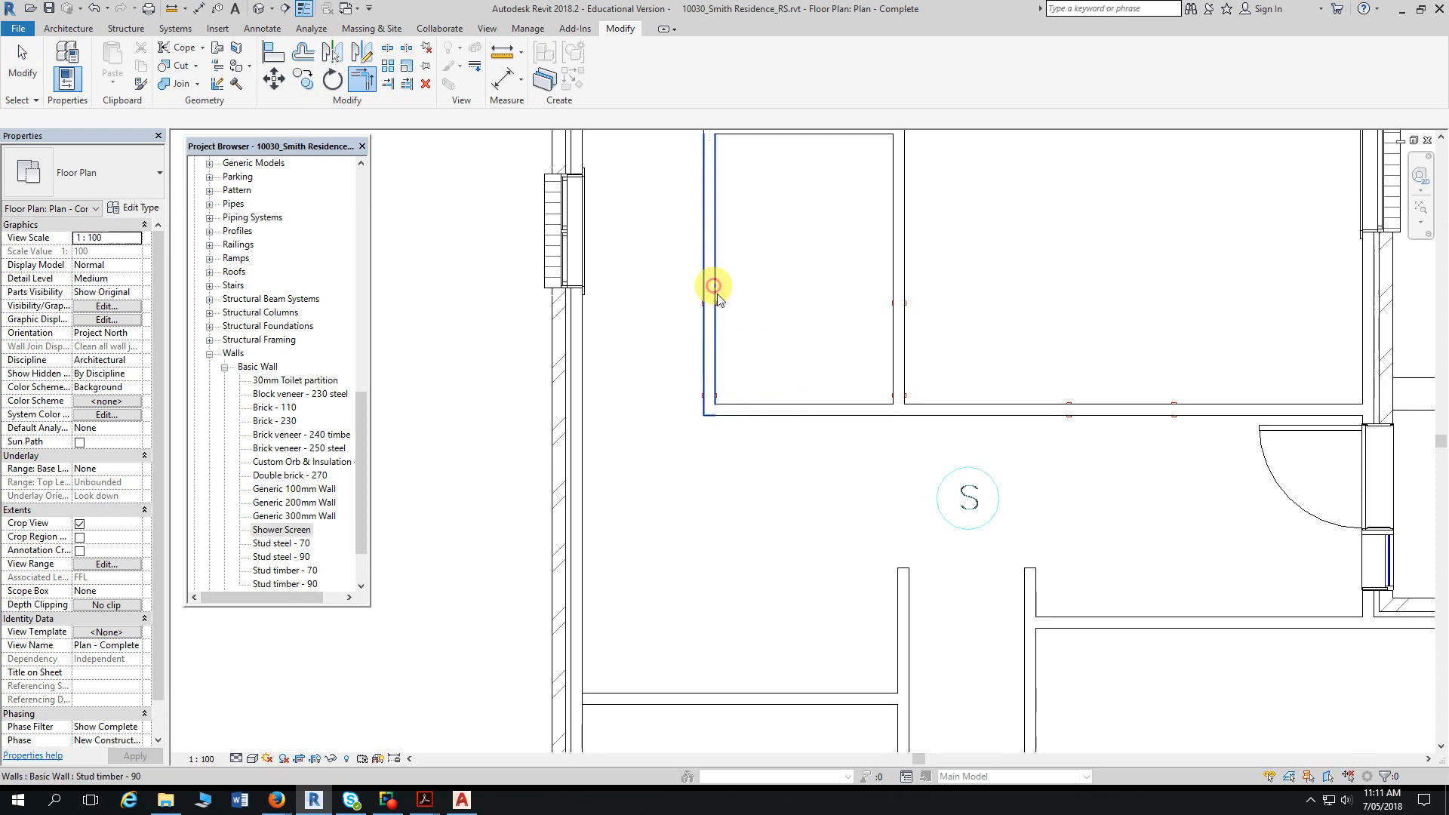
scroll(779, 520, down, 2)
middle_drag(779, 520, 828, 262)
middle_drag(852, 435, 919, 283)
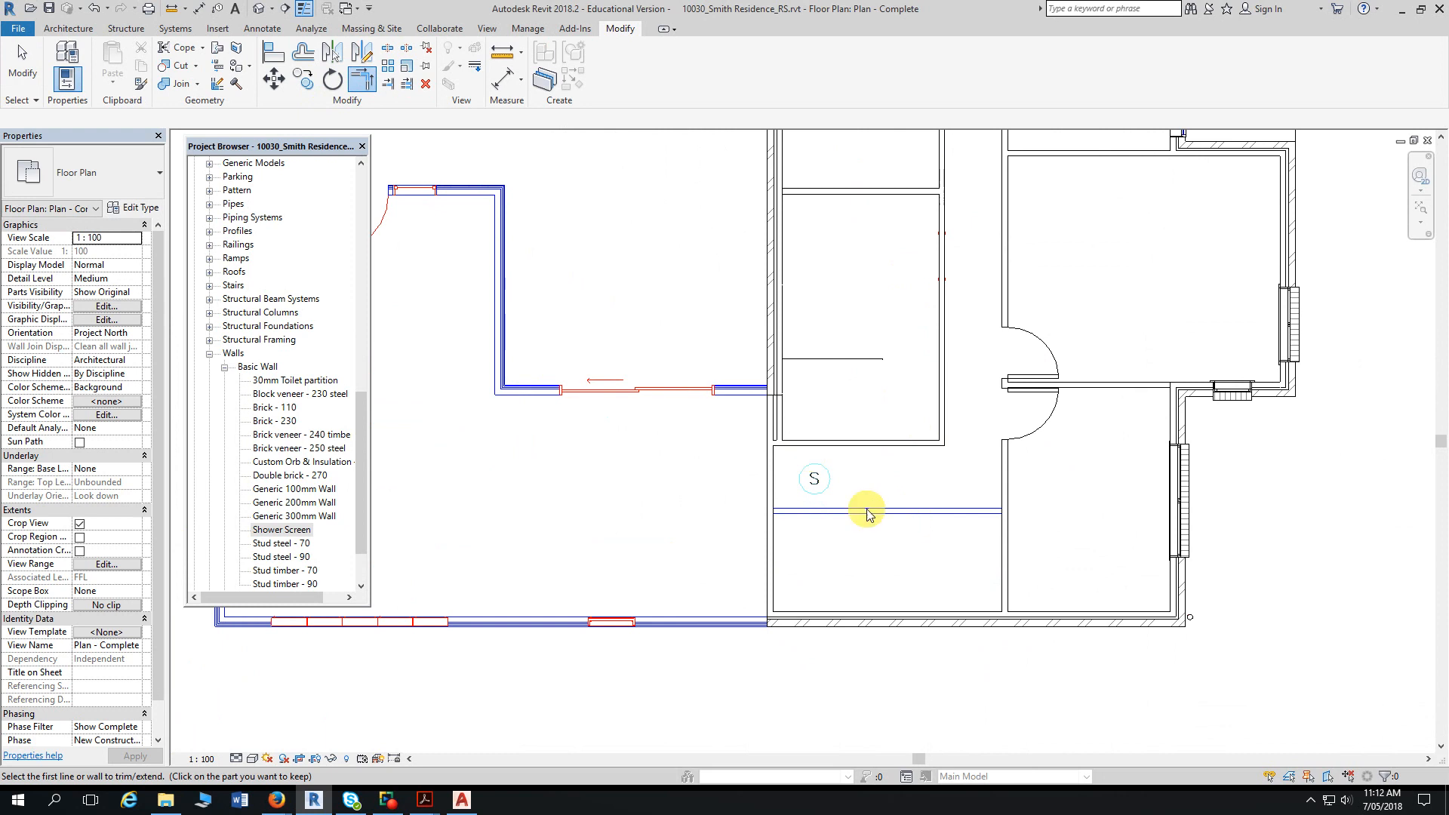
key(Escape)
- Place a Stud timber - 90 wall up to level FCL by picking the horizontal plan line below the smoke alarm, and end the command
scroll(888, 545, up, 1)
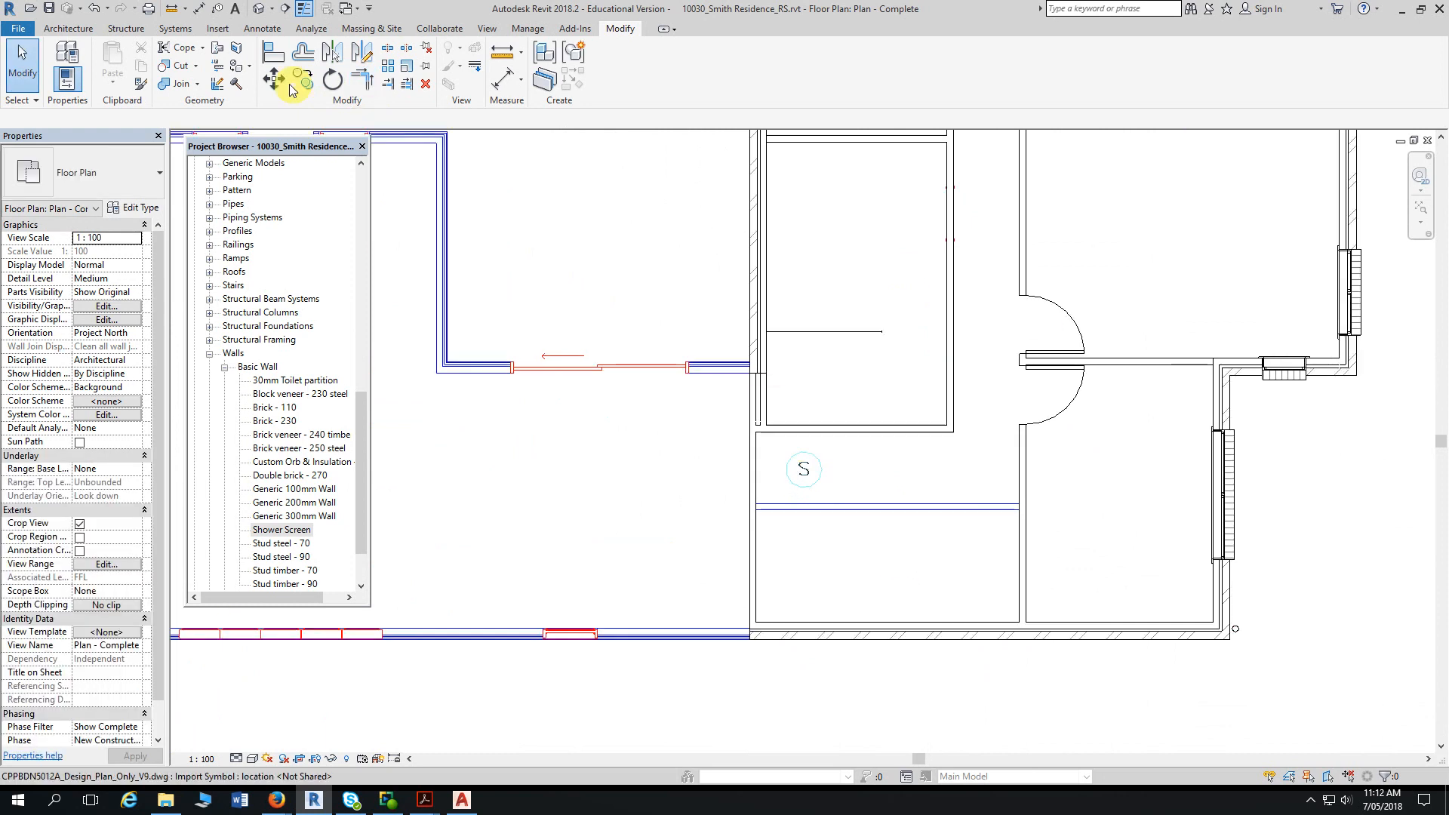
click(68, 28)
click(63, 60)
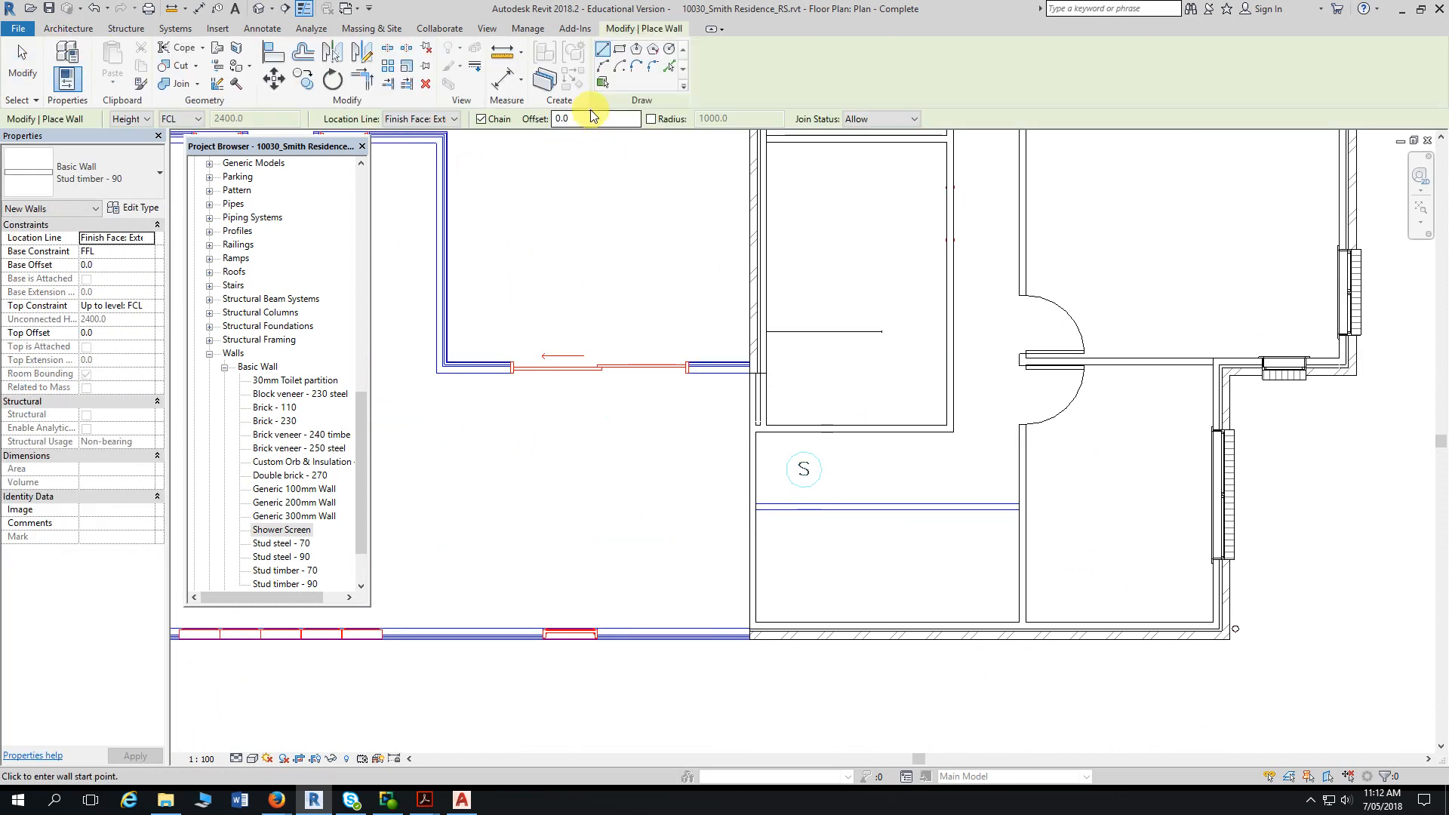
click(669, 66)
scroll(911, 551, up, 2)
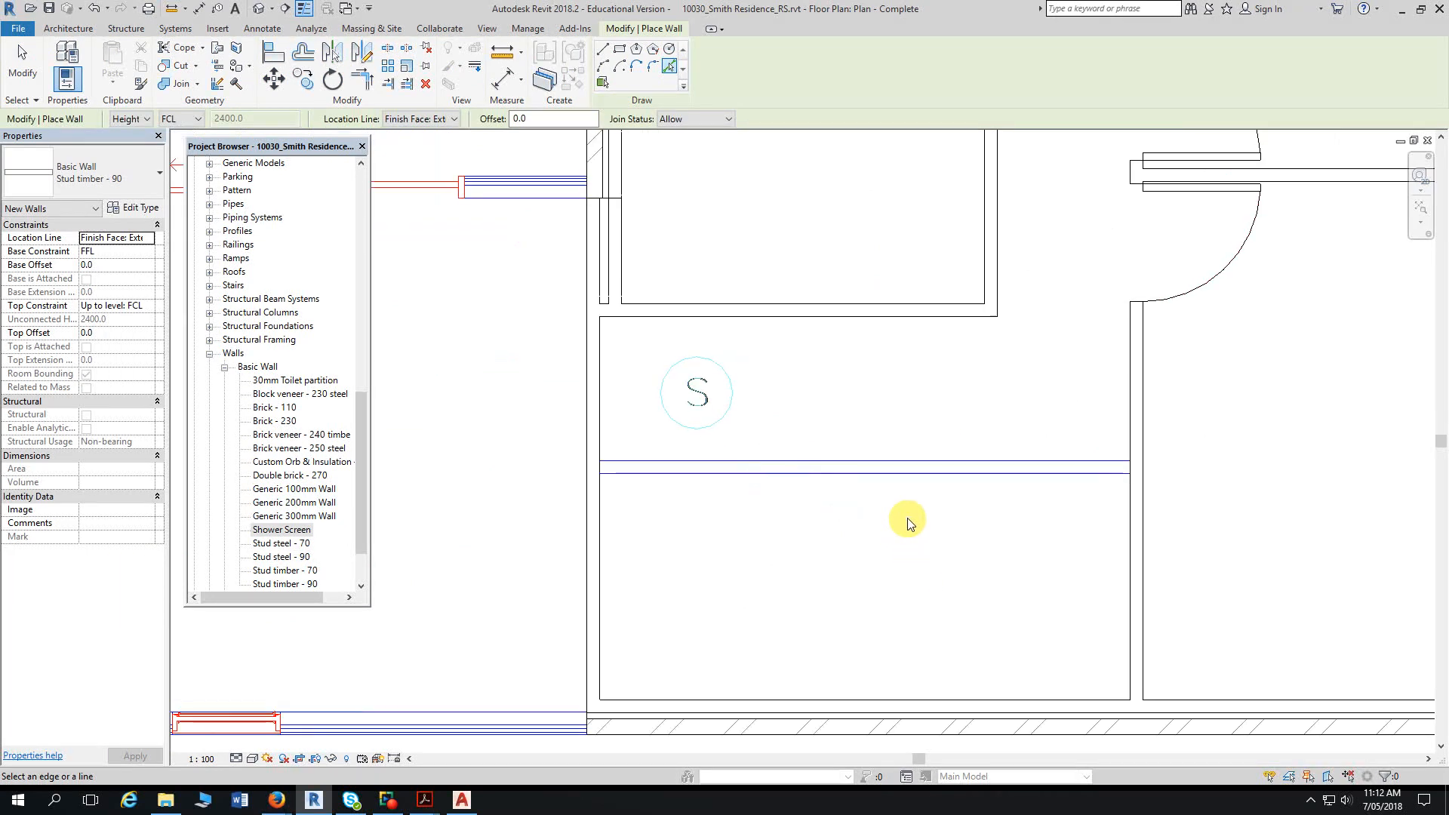
click(905, 506)
key(Escape)
key(Escape)
- Start a Stud timber - 90 wall for the rectangular projection inside the extension's outer wall, with its height up to level New FCL
scroll(905, 552, down, 5)
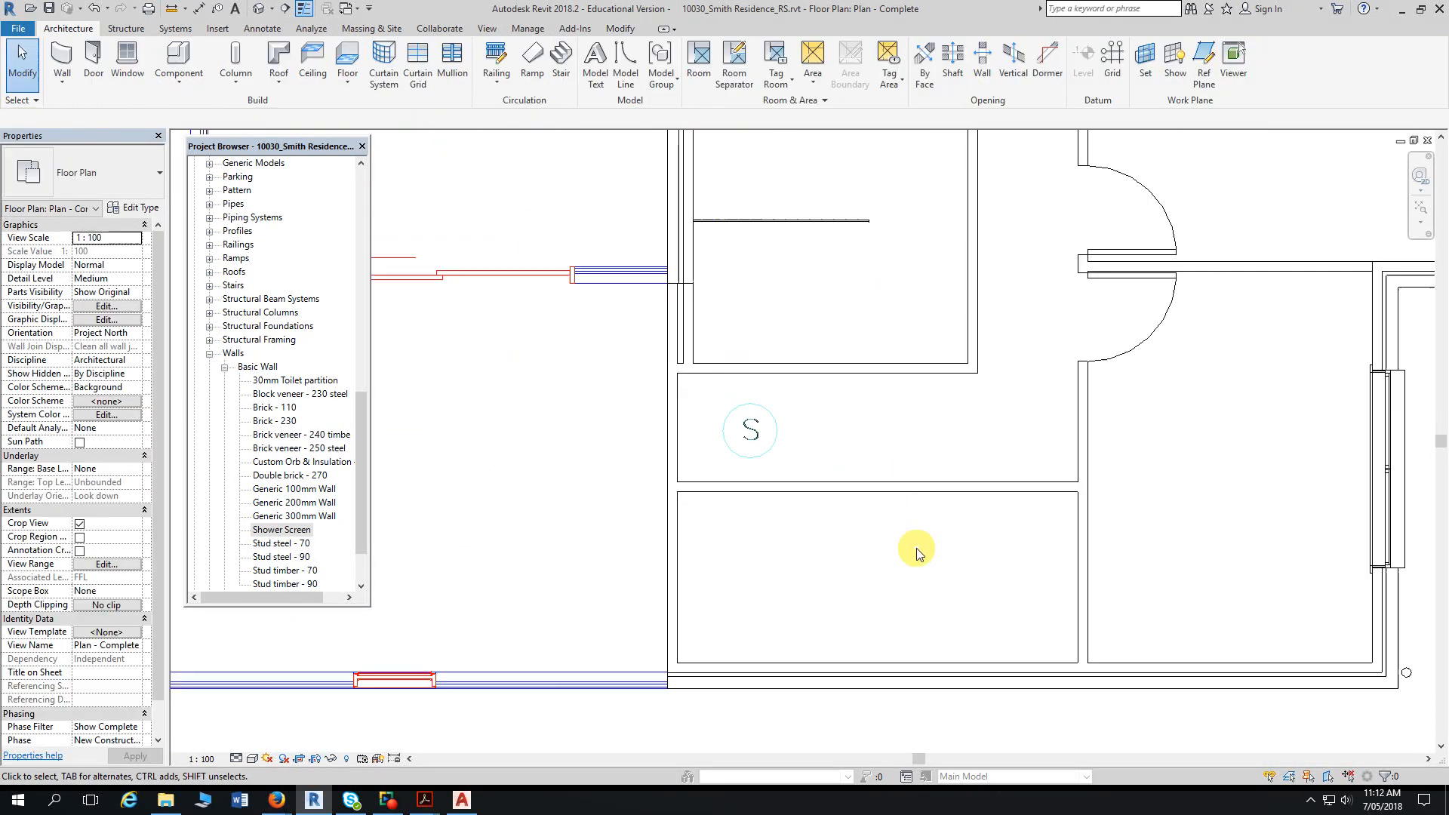
scroll(919, 557, down, 2)
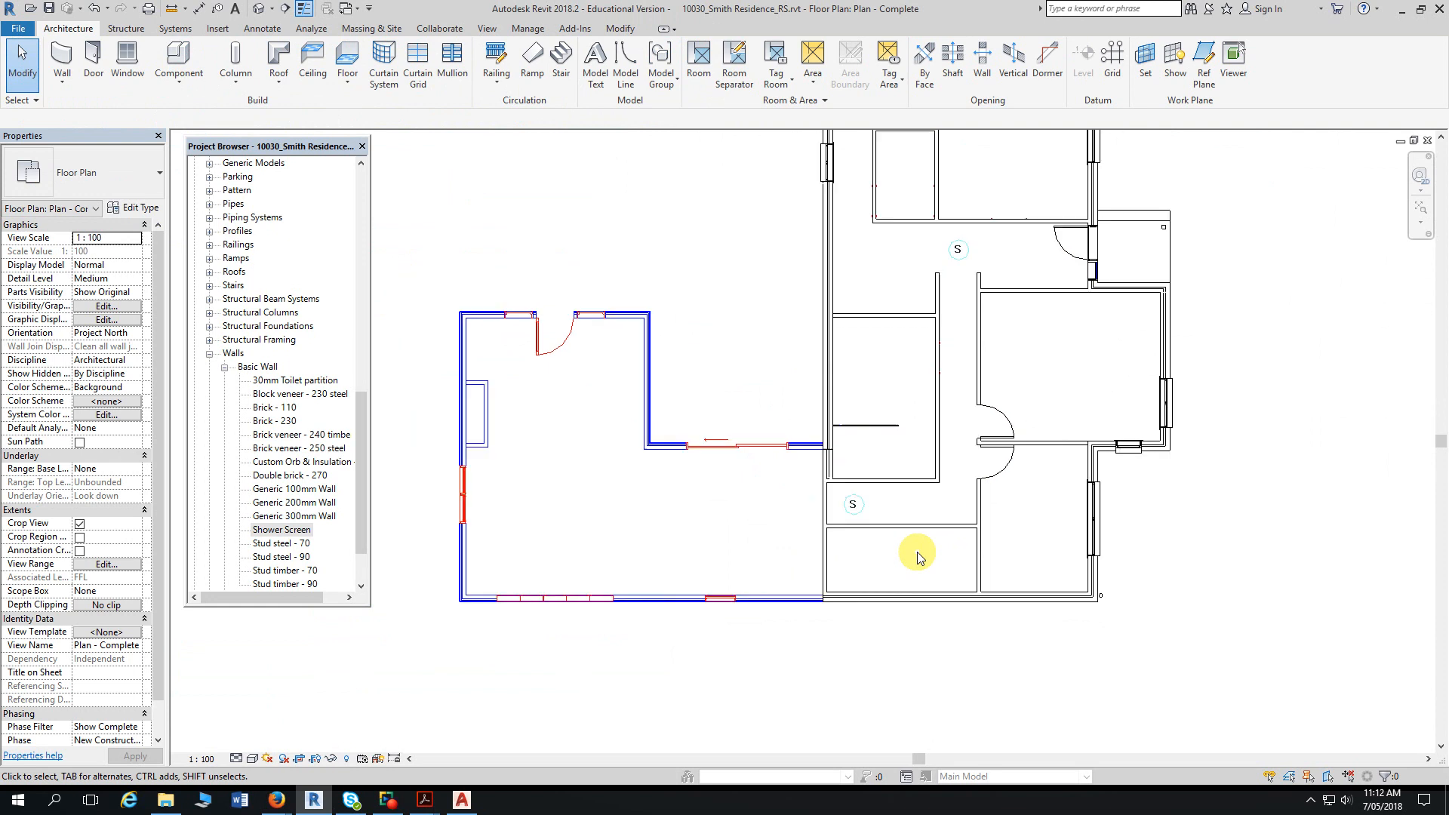
middle_drag(918, 556, 981, 613)
scroll(559, 532, up, 4)
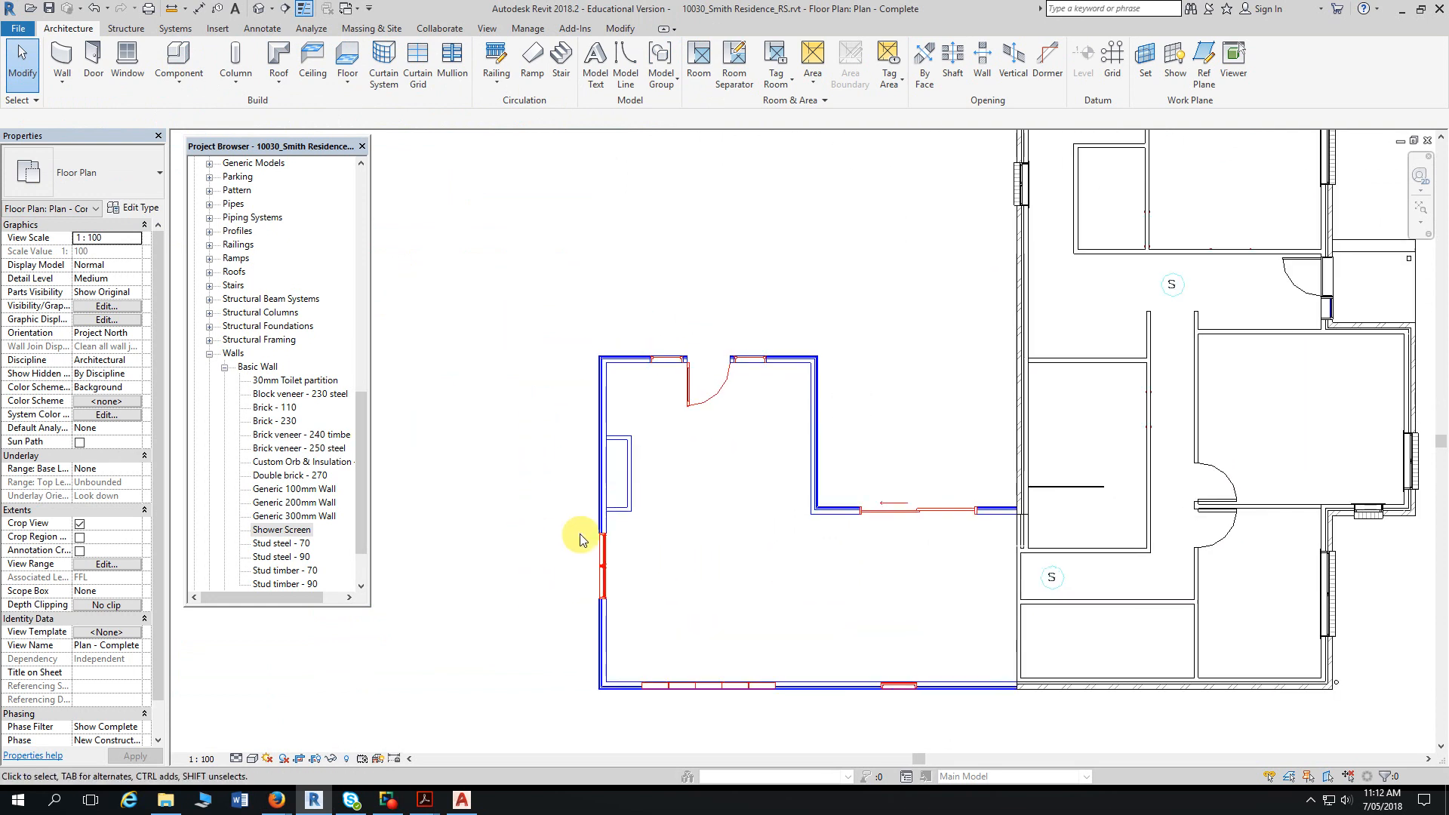
middle_drag(576, 533, 472, 430)
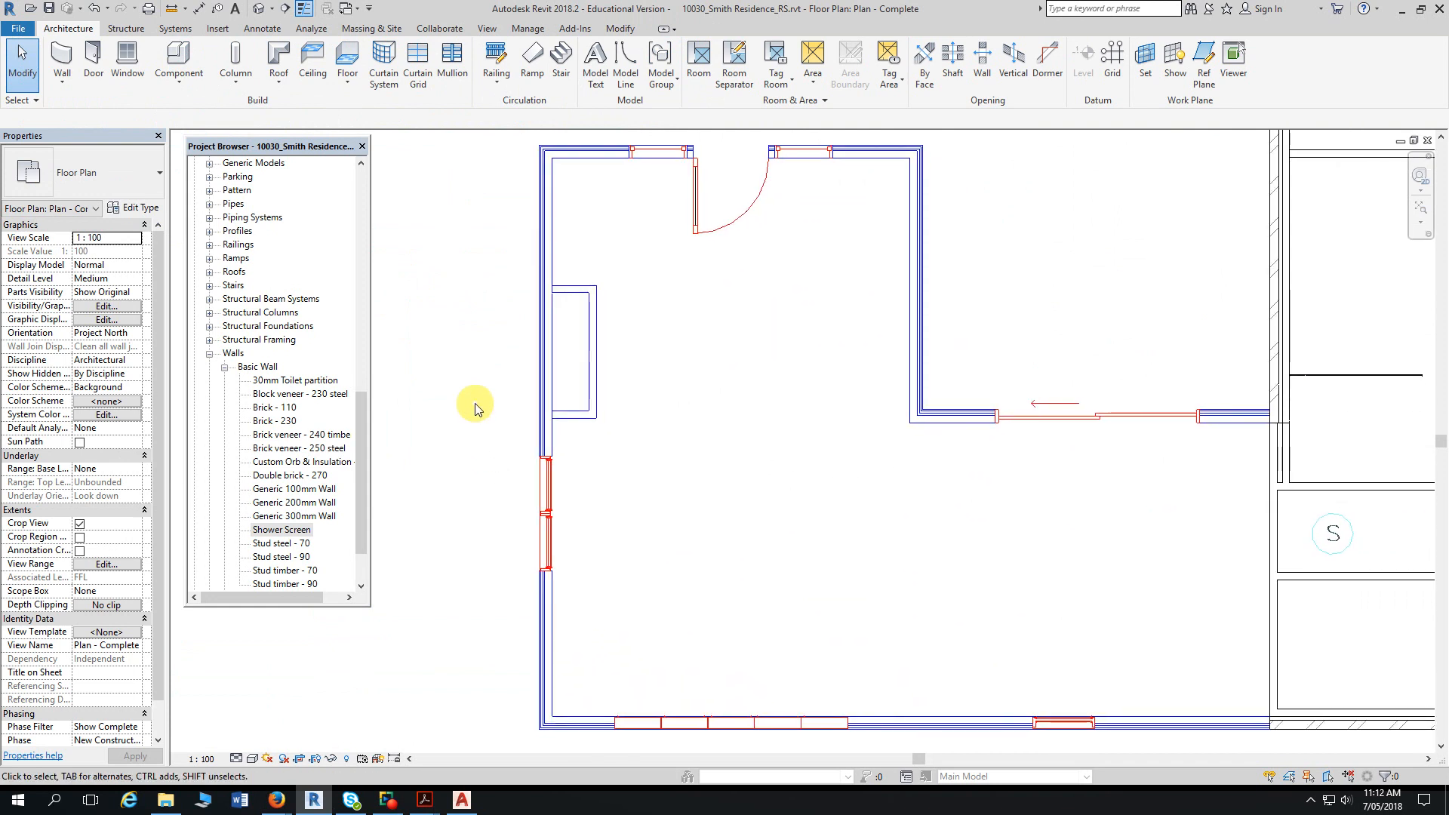
scroll(478, 405, up, 1)
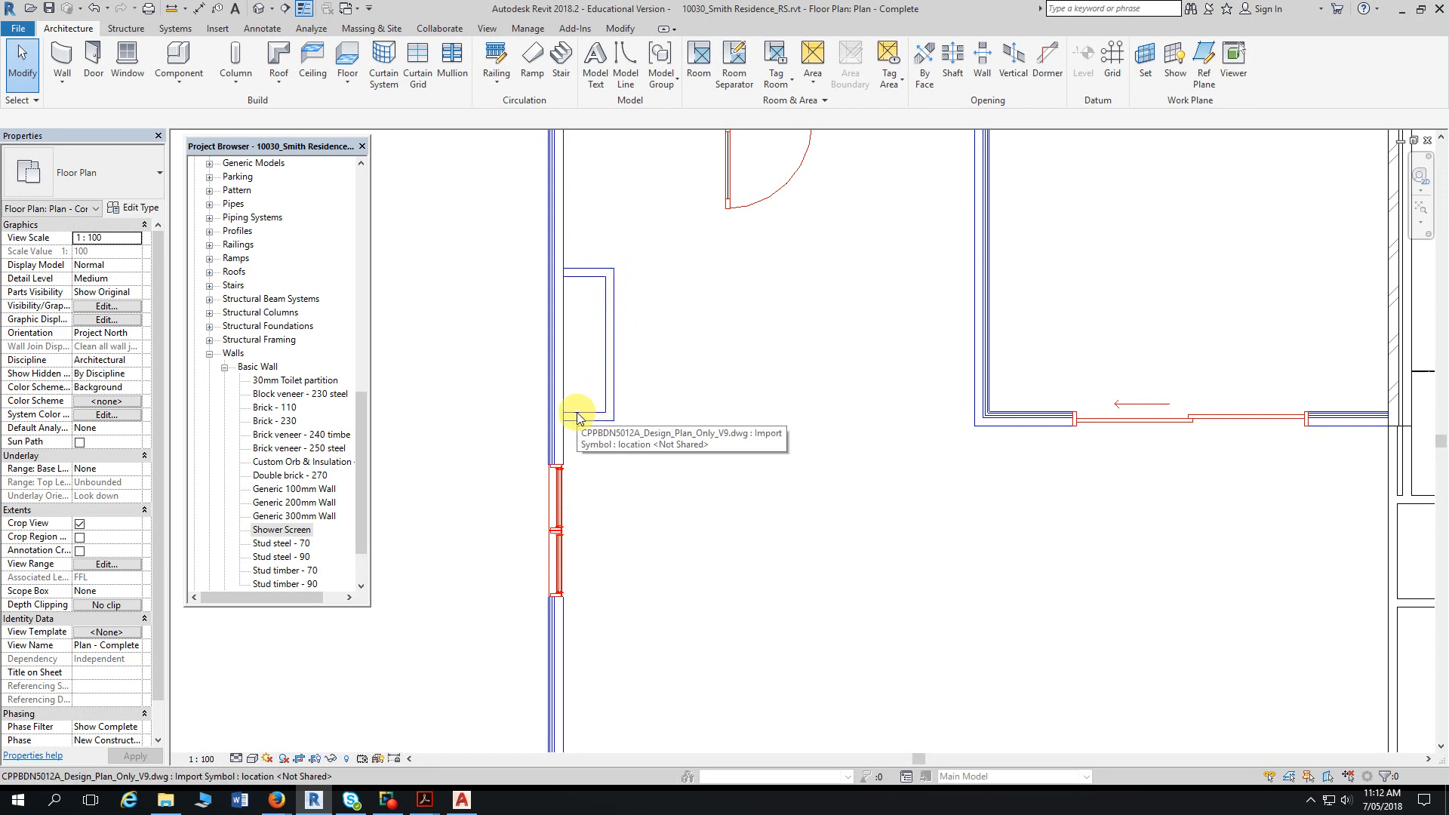
click(68, 66)
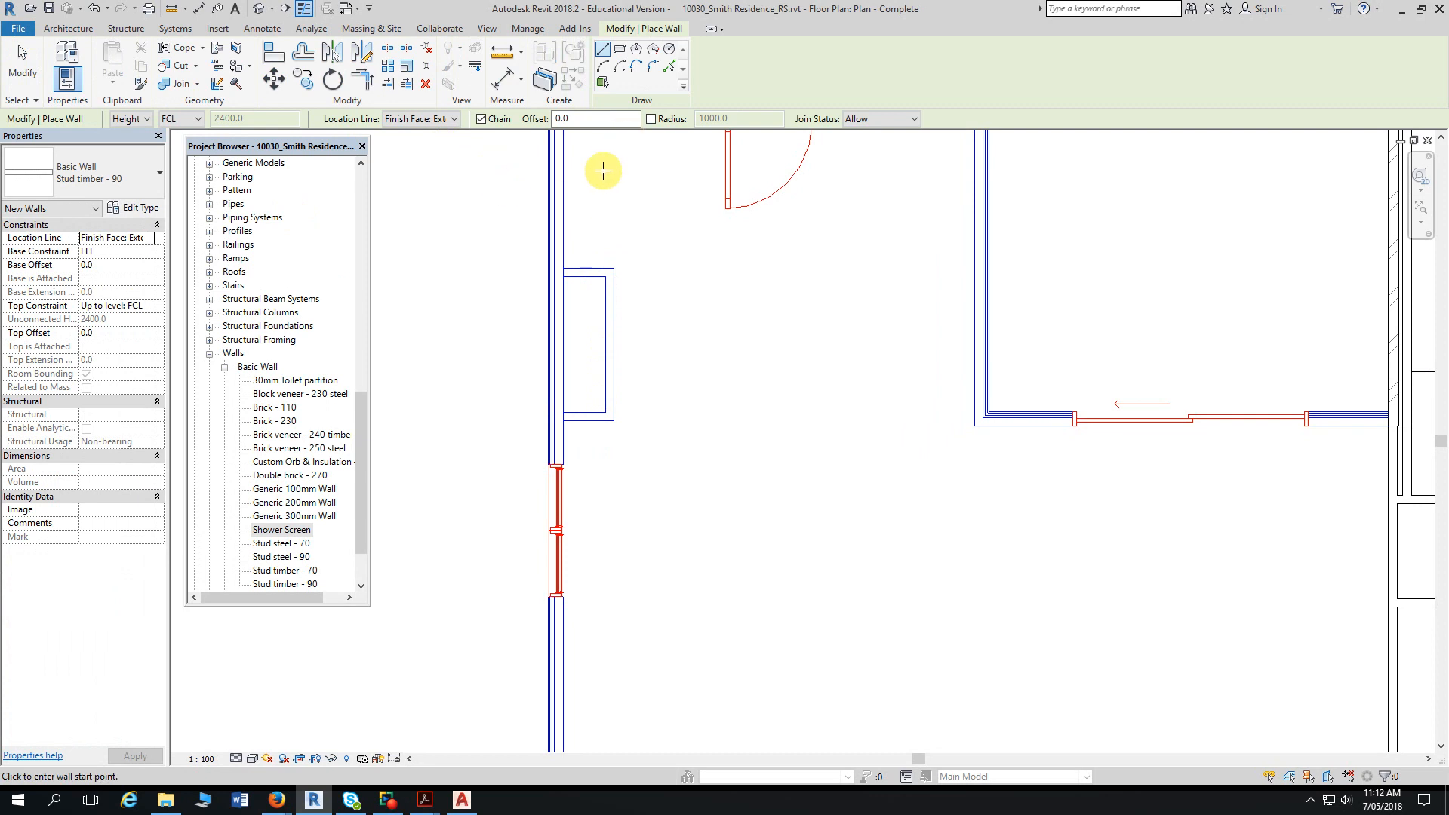
click(190, 121)
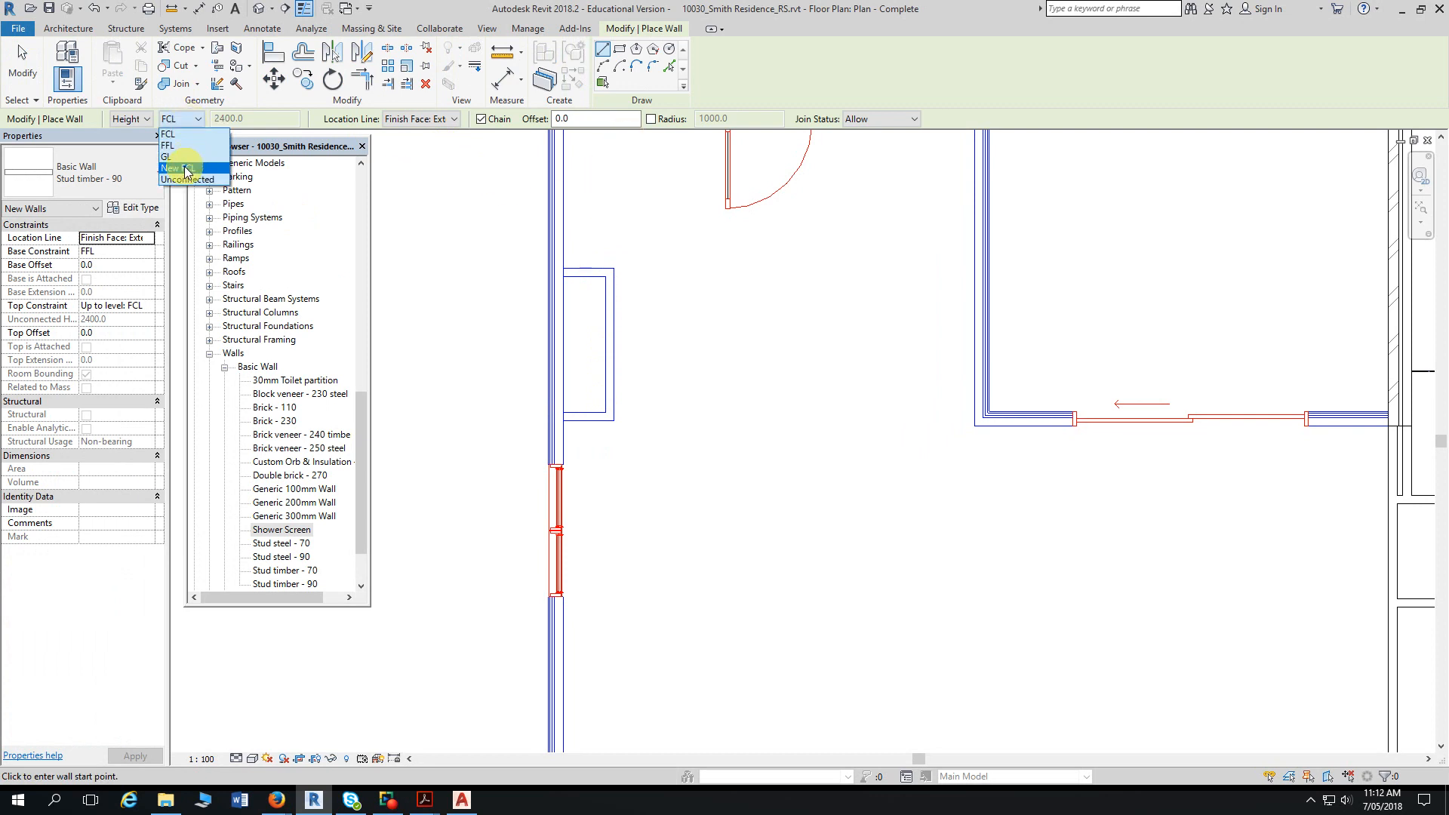
click(185, 169)
scroll(618, 442, up, 3)
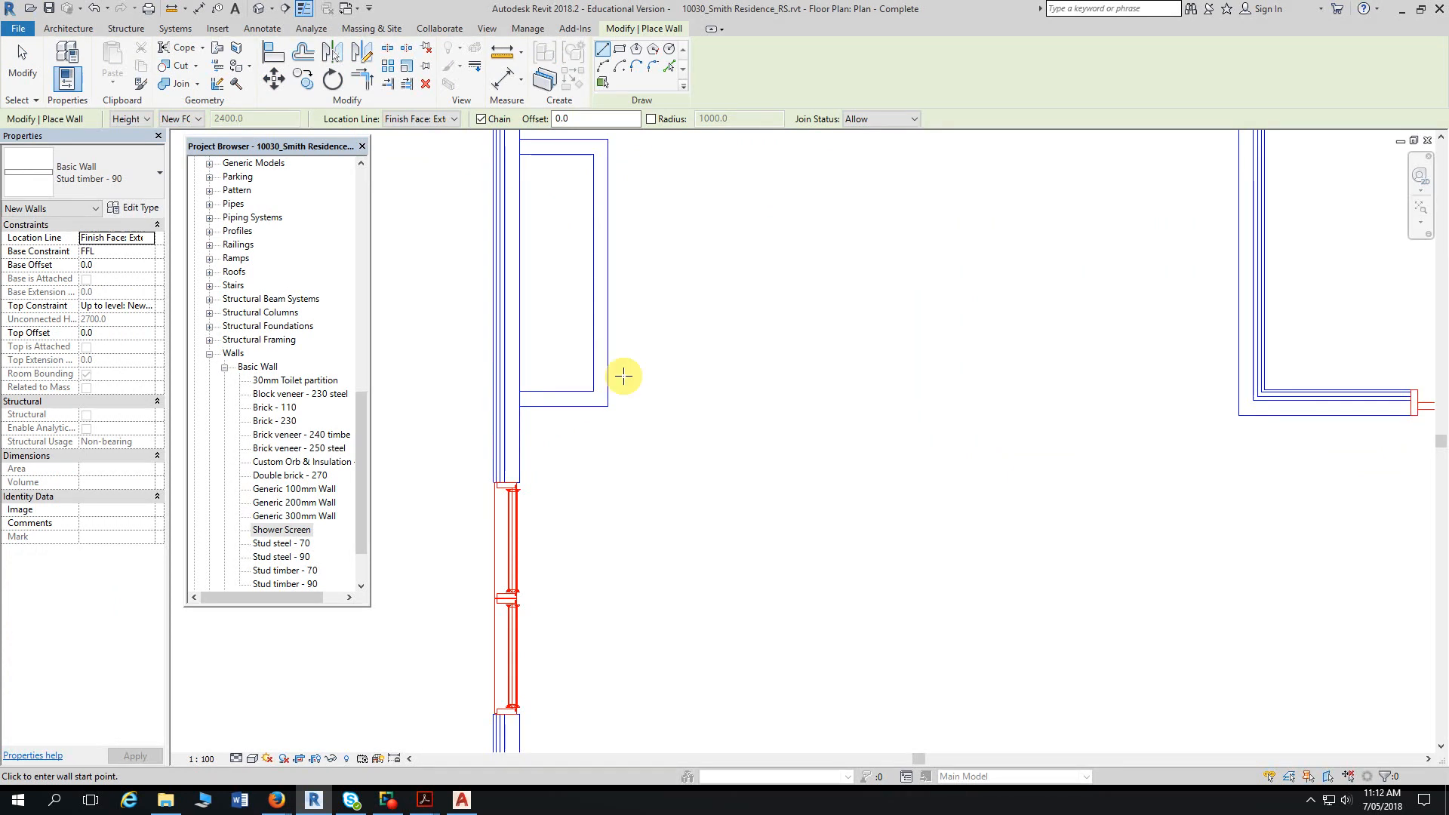
- Place Stud timber - 90 walls by picking the three outer lines of the small rectangular enclosure on the extension's left wall
click(670, 68)
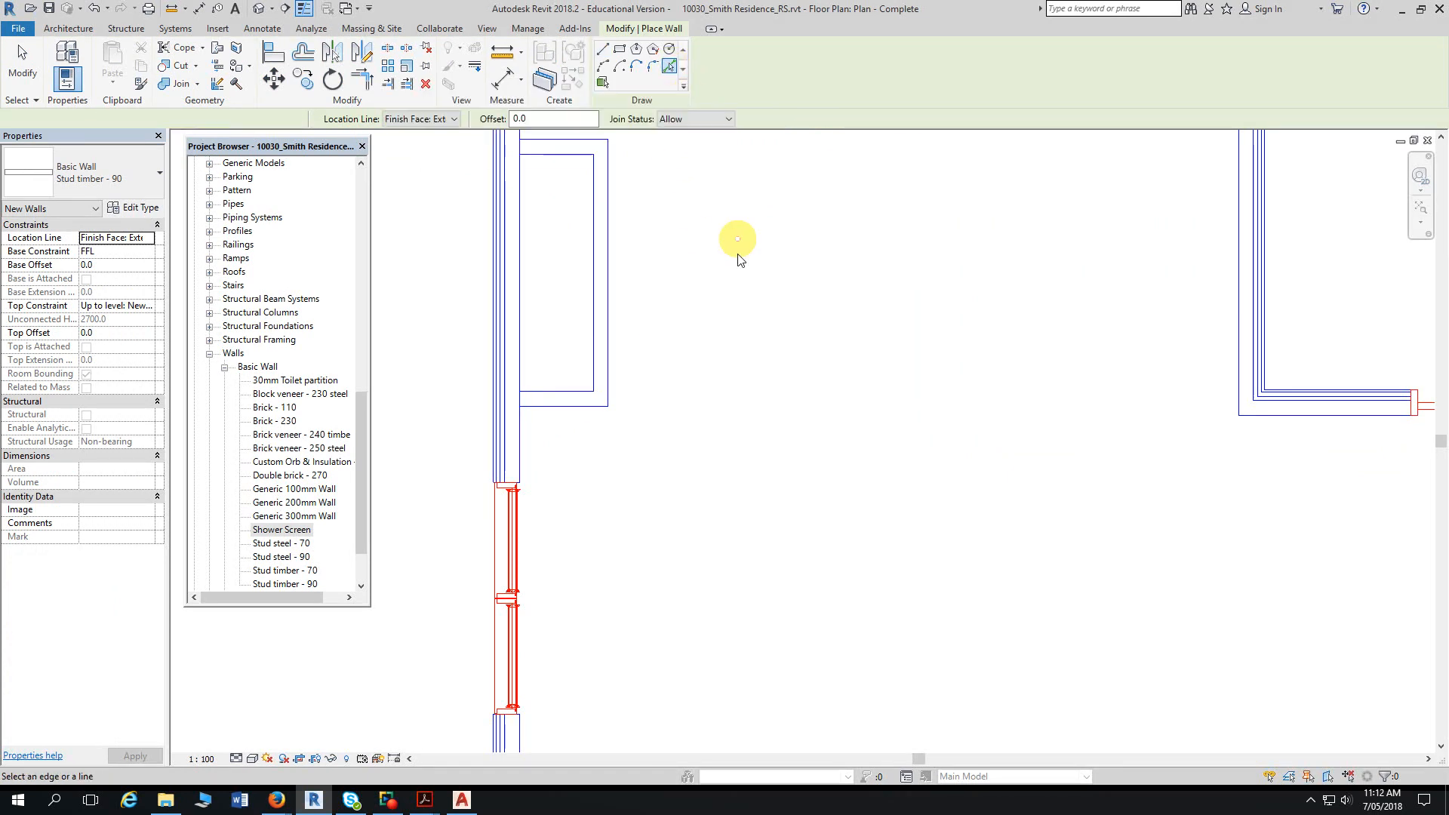
click(570, 406)
click(608, 303)
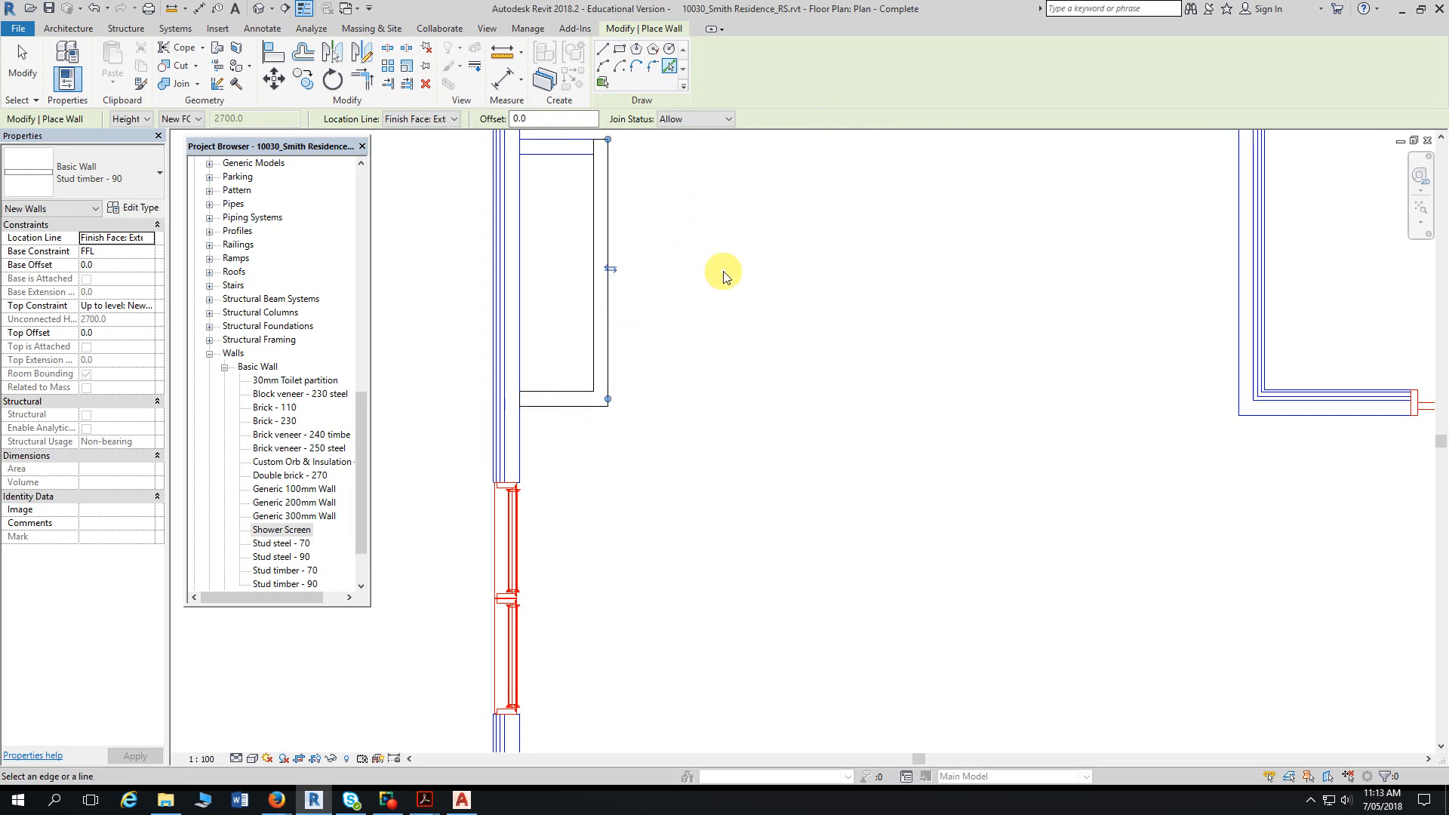
middle_drag(692, 212, 721, 306)
click(598, 237)
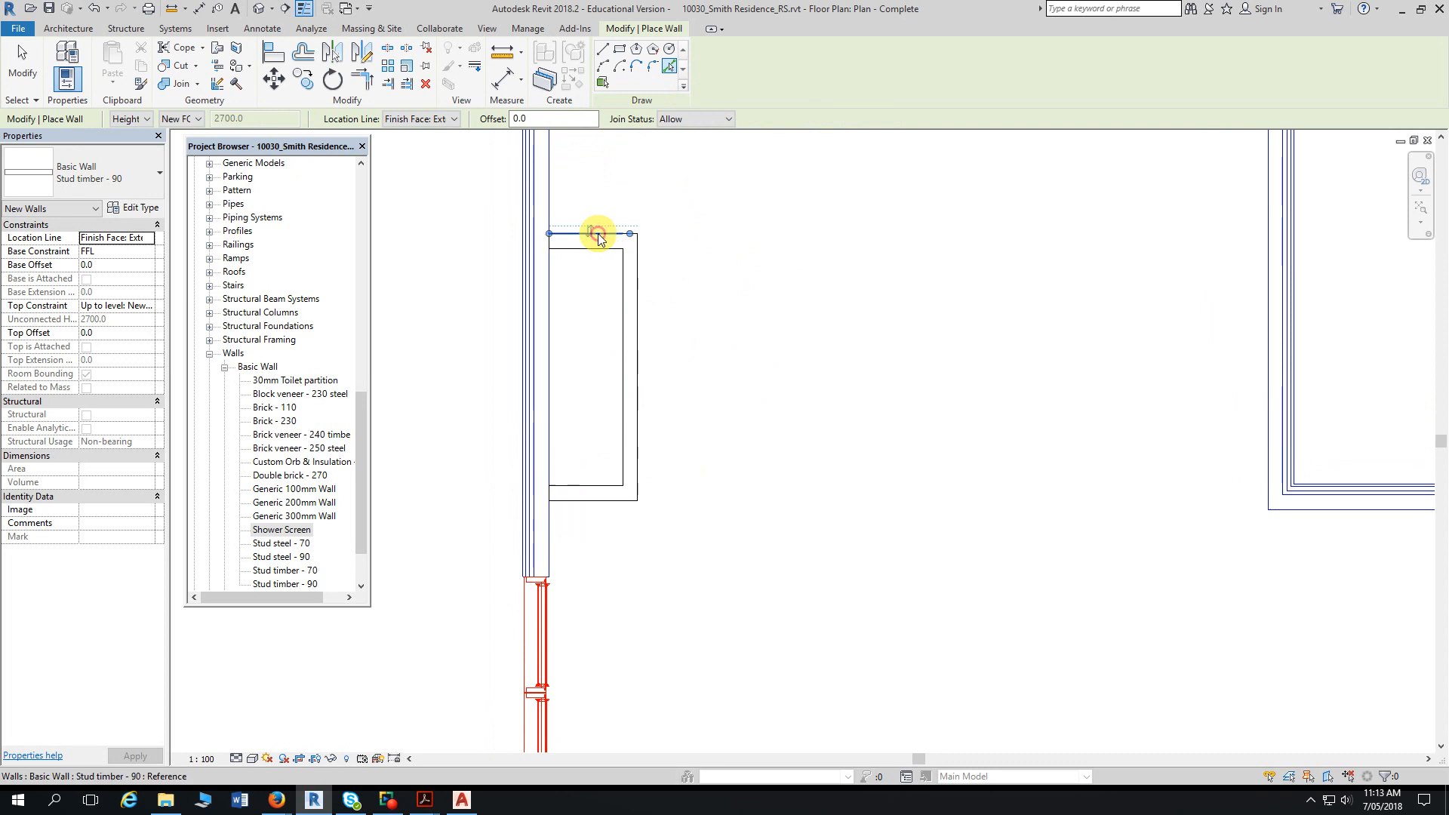
key(Escape)
key(Escape)
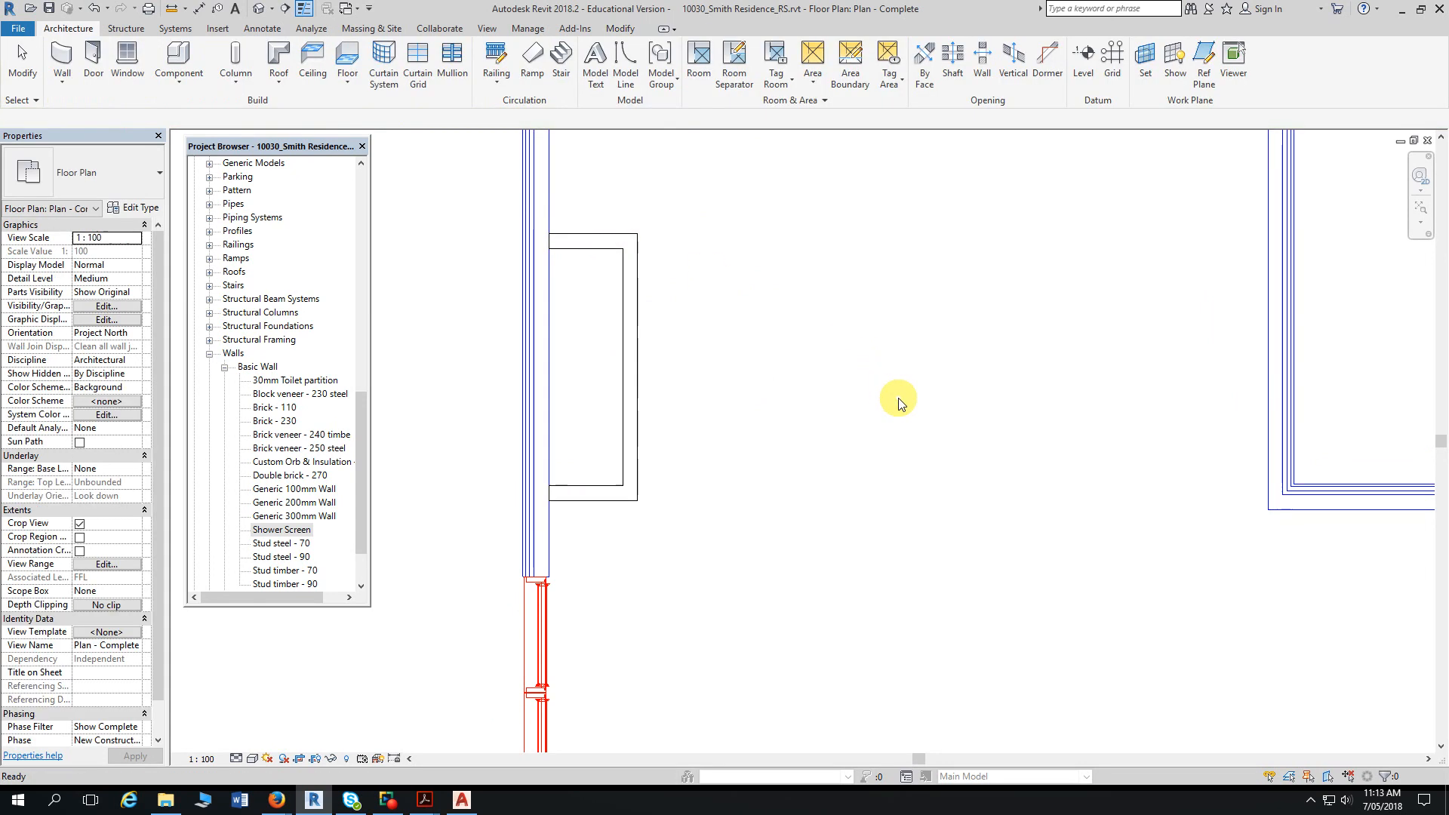
- Begin placing walls around the extension using the Custom Orb & Insulation – 156 wall type
scroll(889, 397, down, 5)
middle_drag(957, 493, 717, 565)
scroll(782, 526, down, 2)
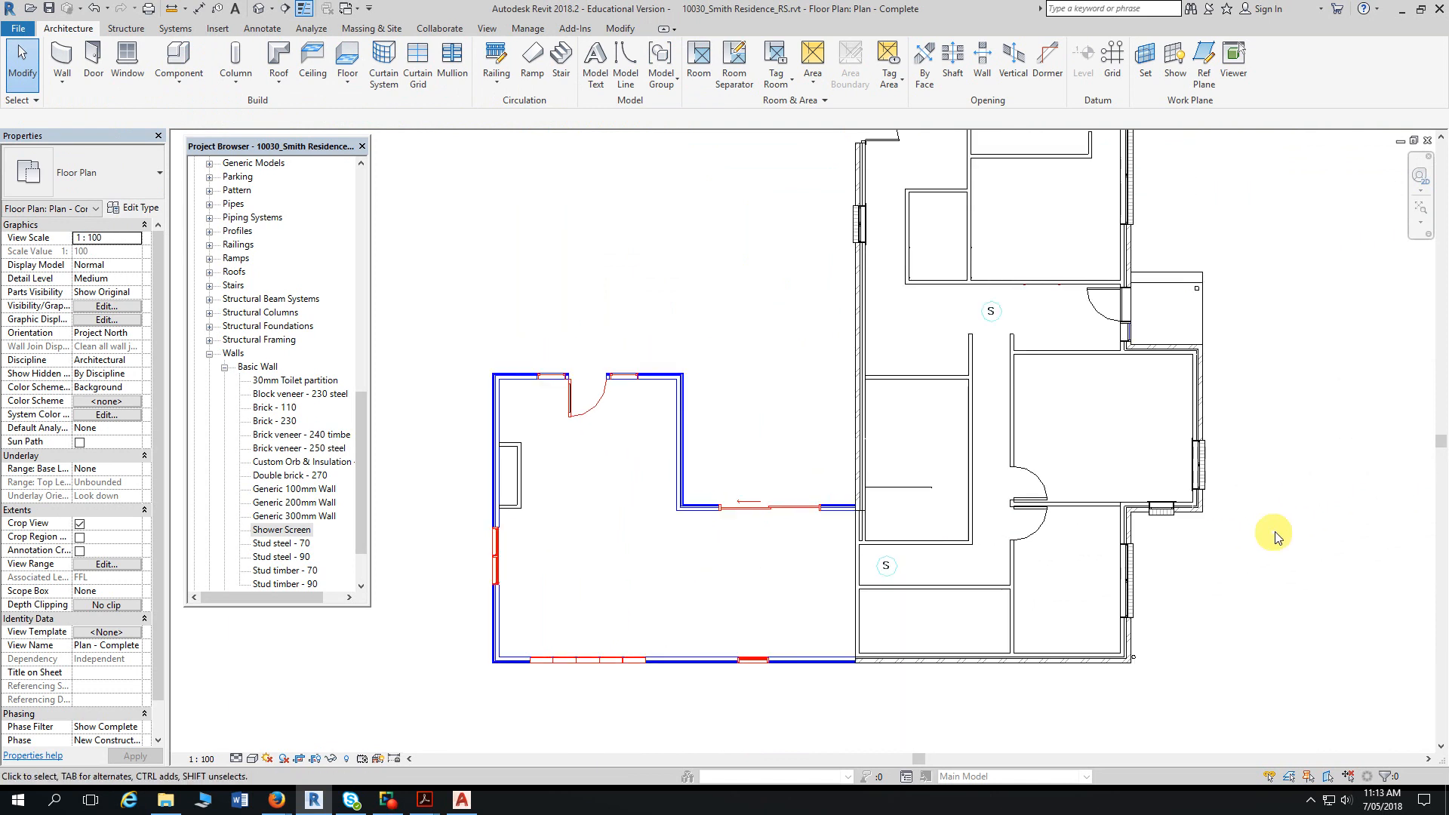
scroll(1304, 501, down, 1)
middle_drag(1311, 497, 1222, 516)
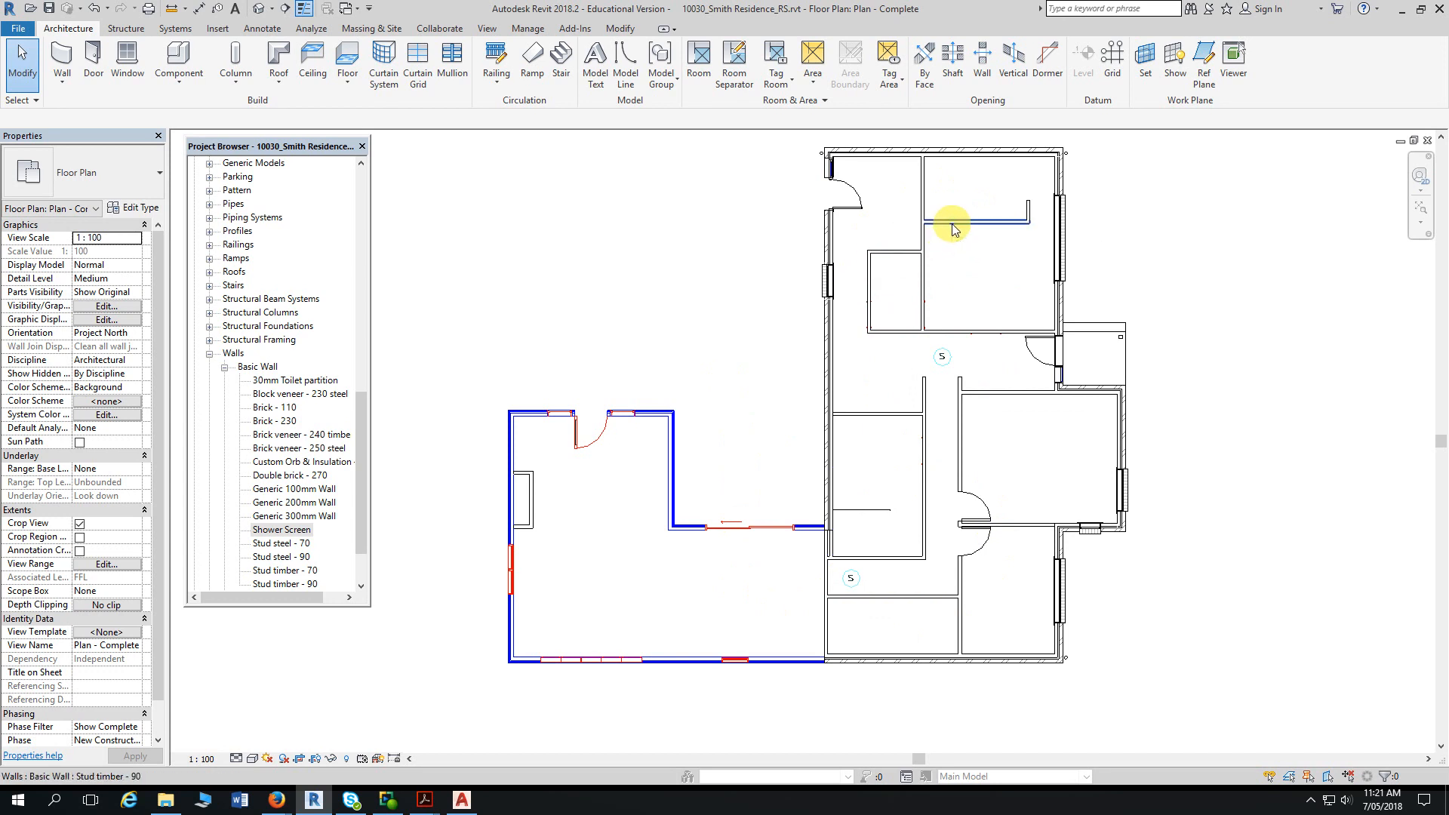
scroll(755, 613, up, 2)
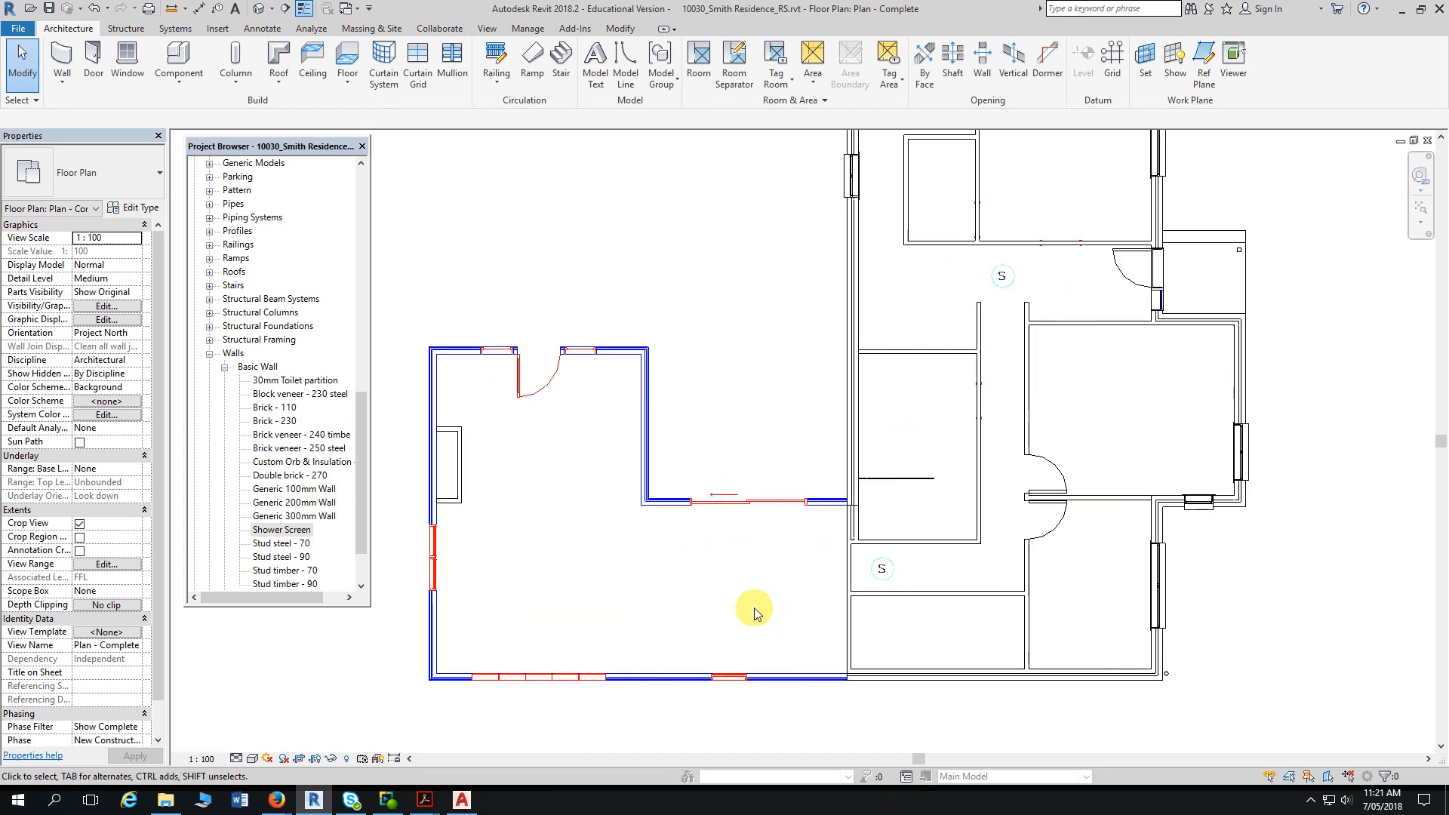
middle_drag(755, 613, 858, 492)
scroll(896, 540, up, 1)
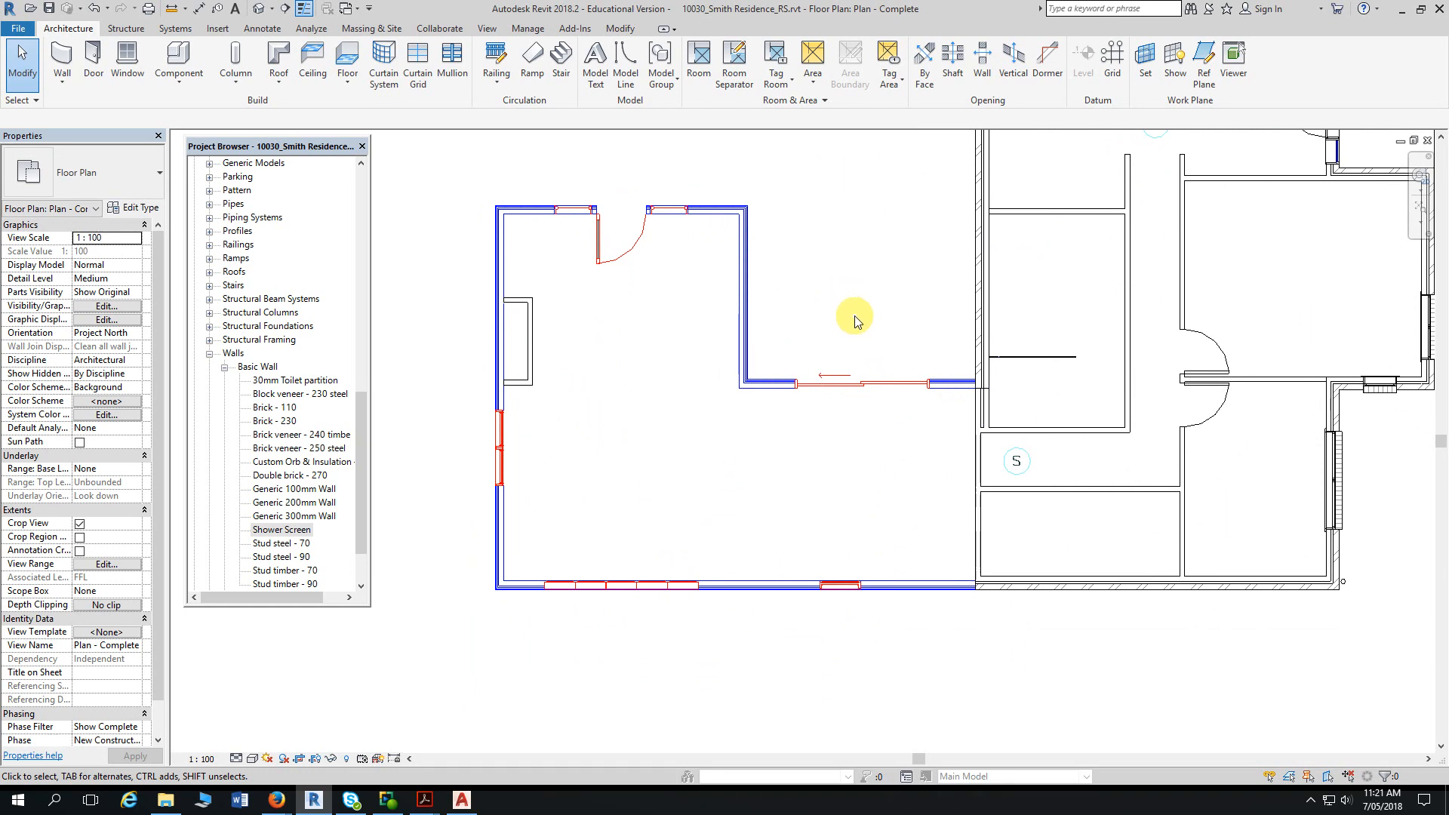
click(62, 53)
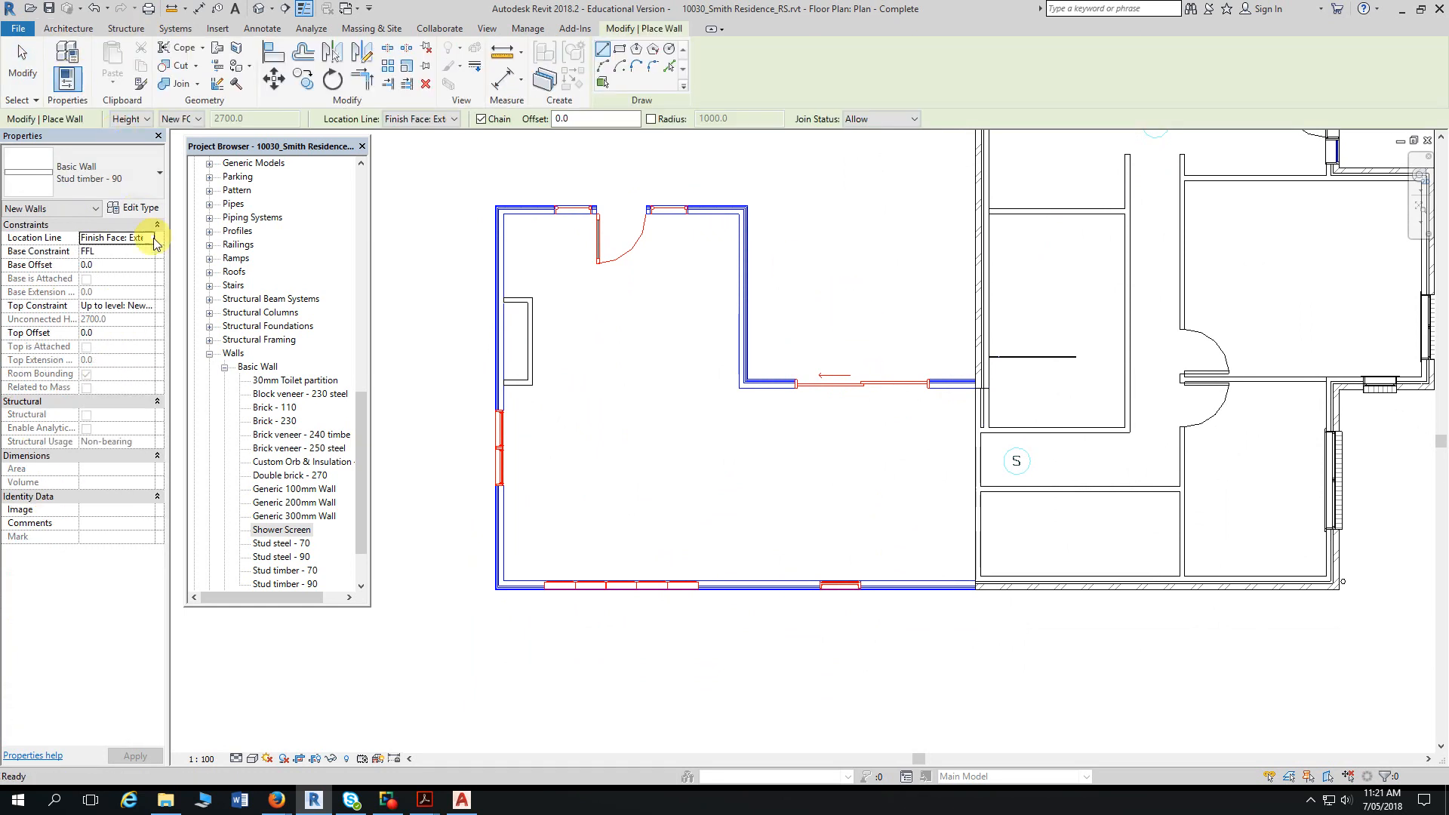
click(144, 176)
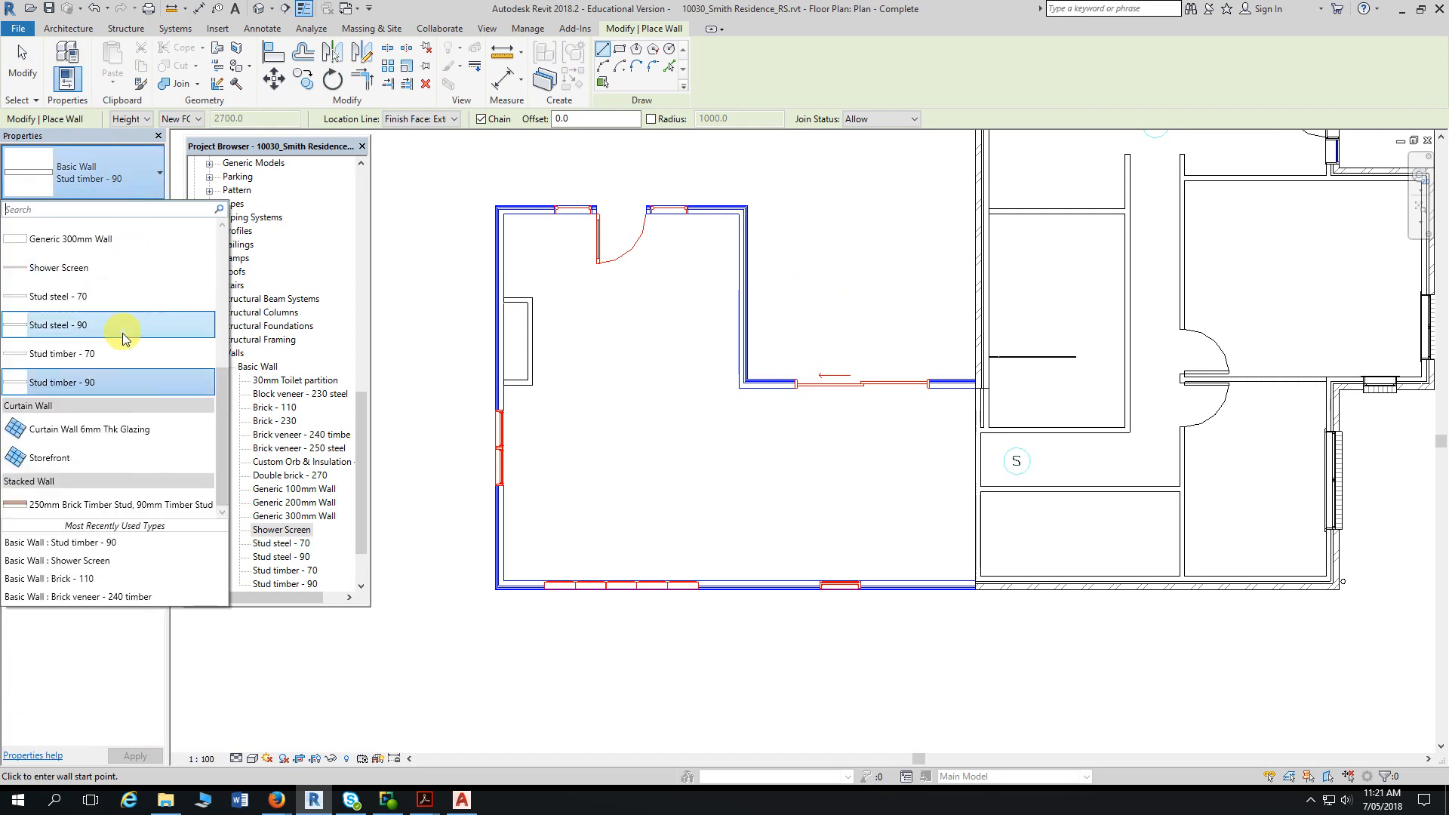
scroll(148, 306, up, 2)
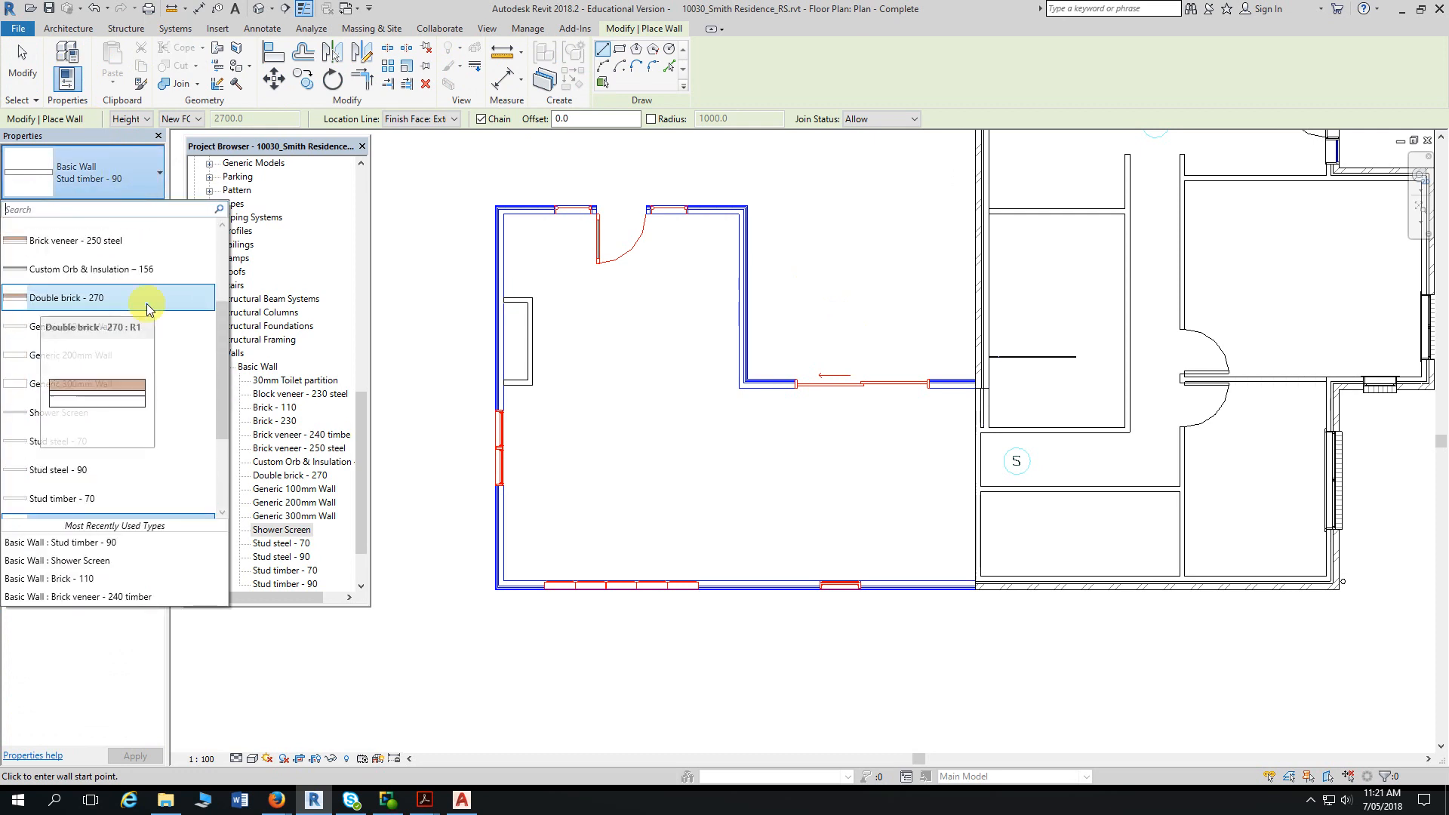
click(129, 269)
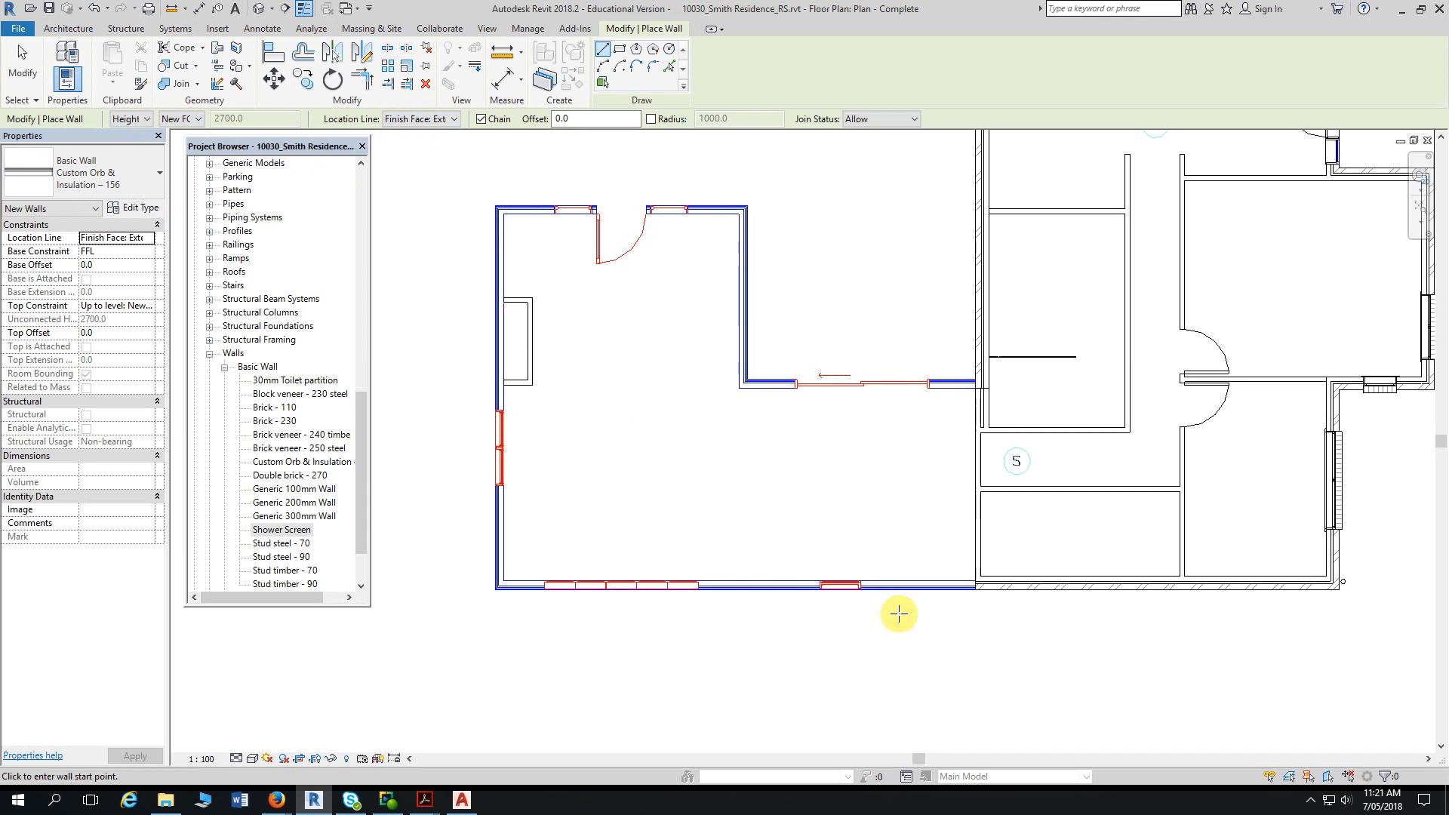
- Draw the extension's lower external wall from a point just short of the existing brick wall to the outline's lower-left corner
scroll(955, 613, up, 4)
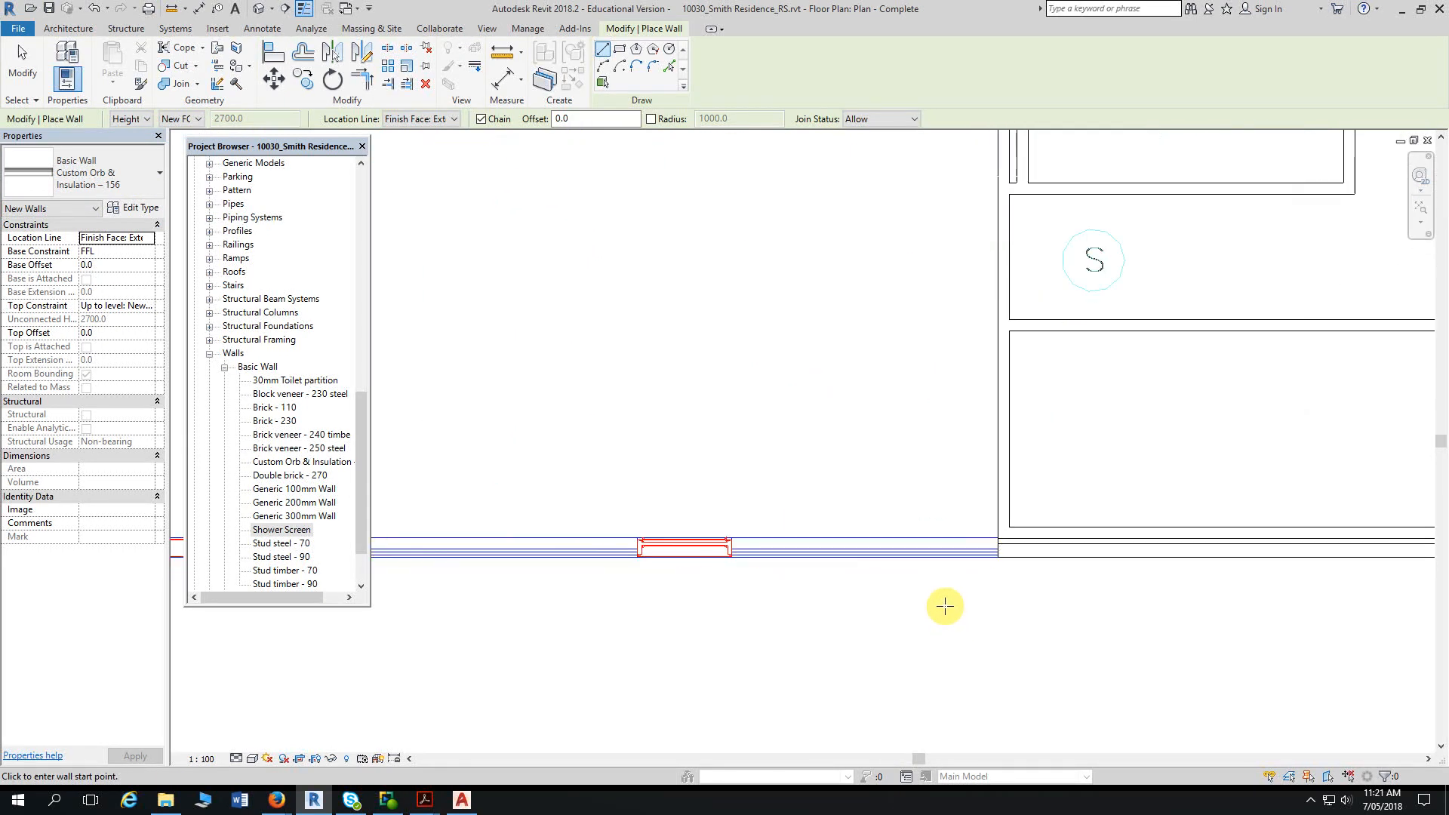
middle_drag(945, 606, 828, 430)
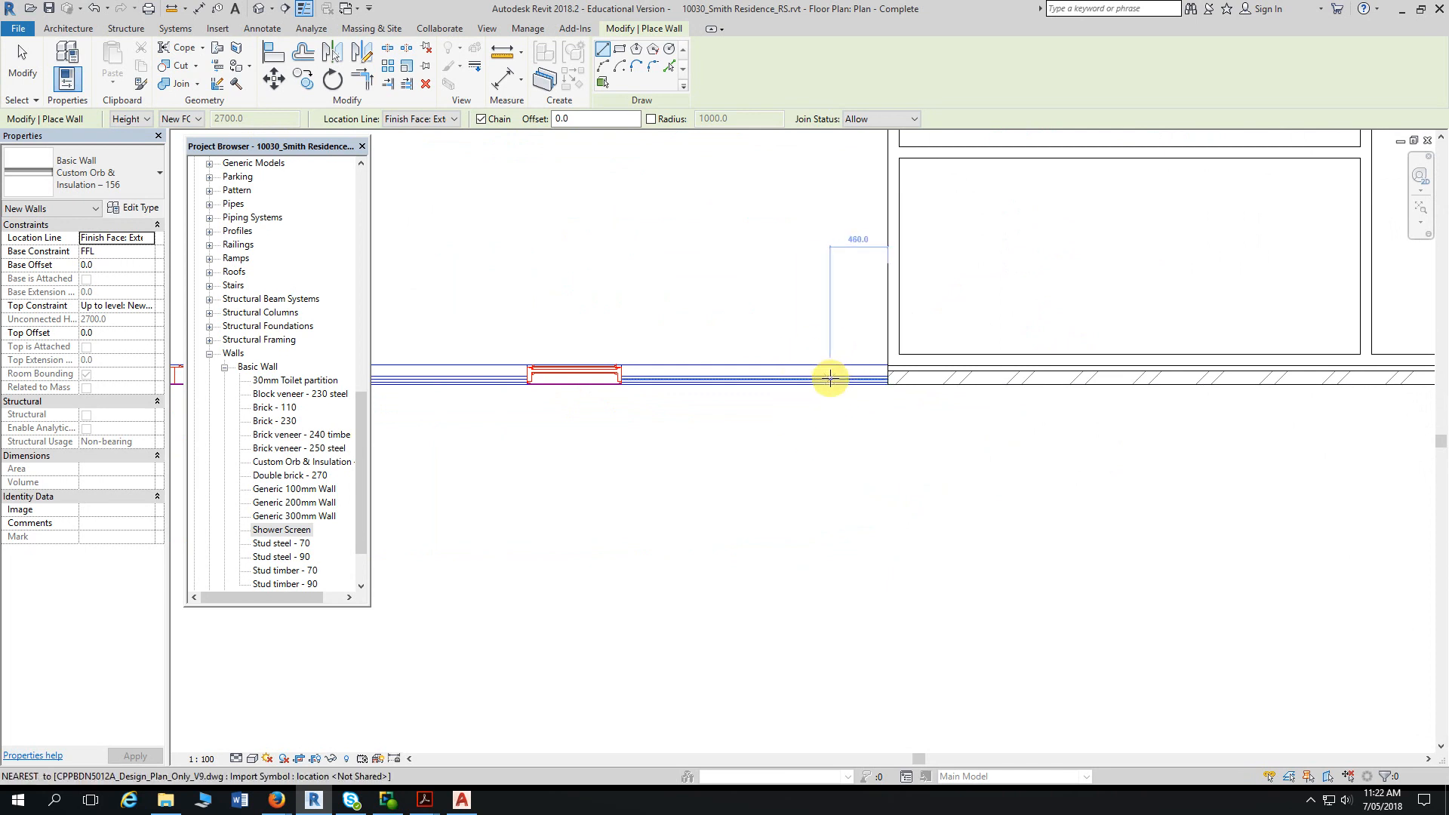
scroll(830, 378, up, 3)
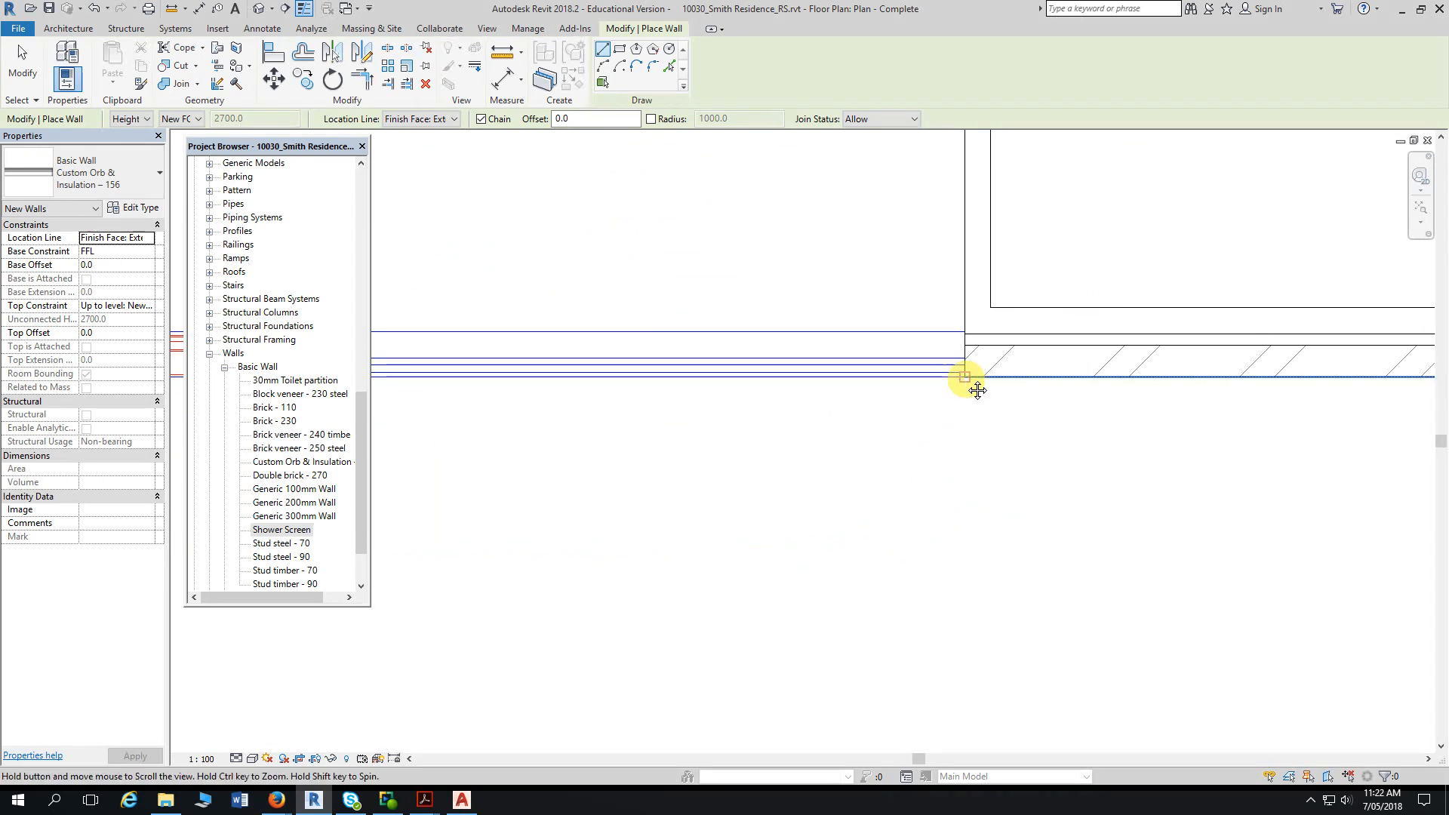
middle_drag(969, 384, 958, 347)
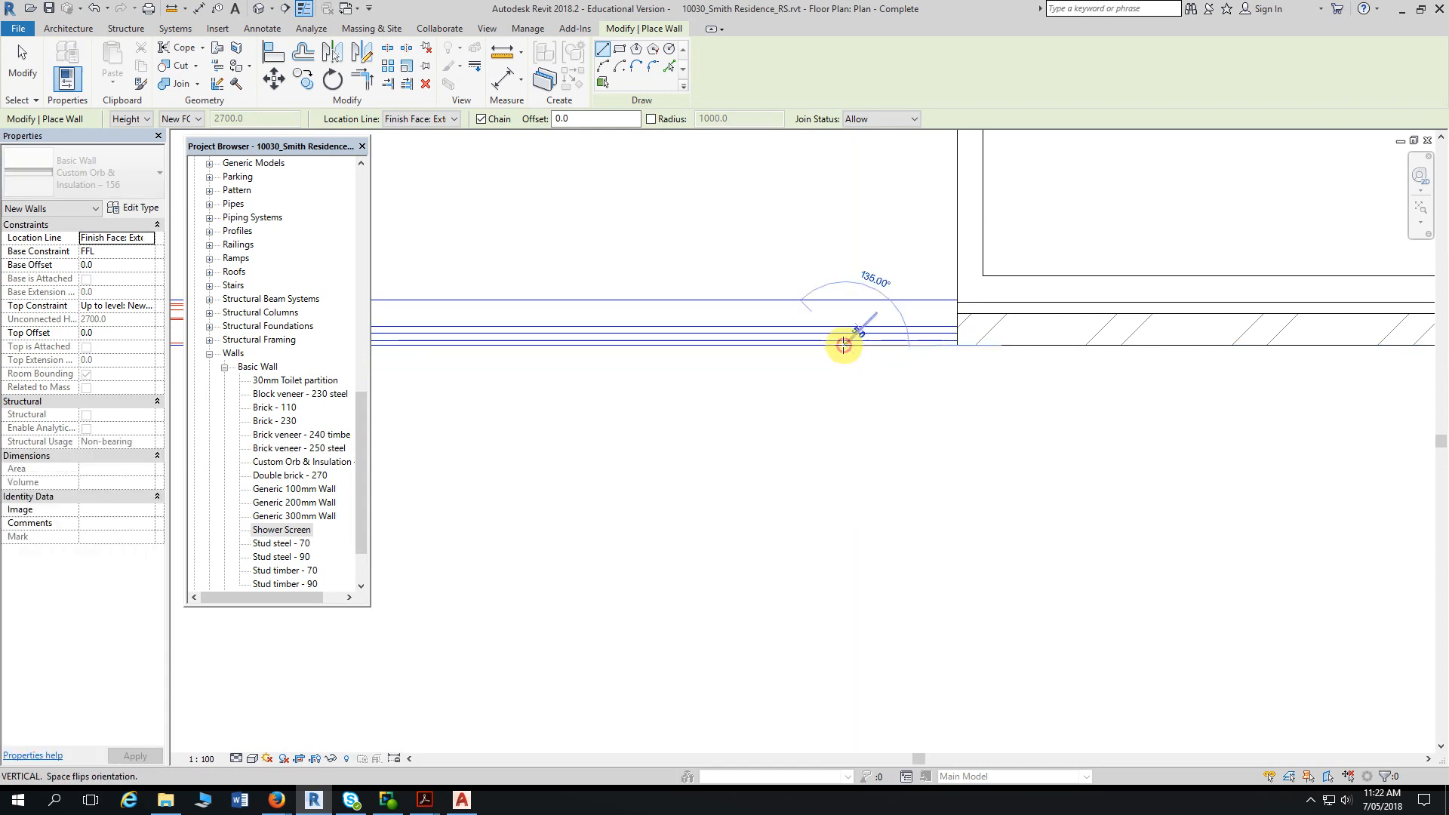
click(845, 345)
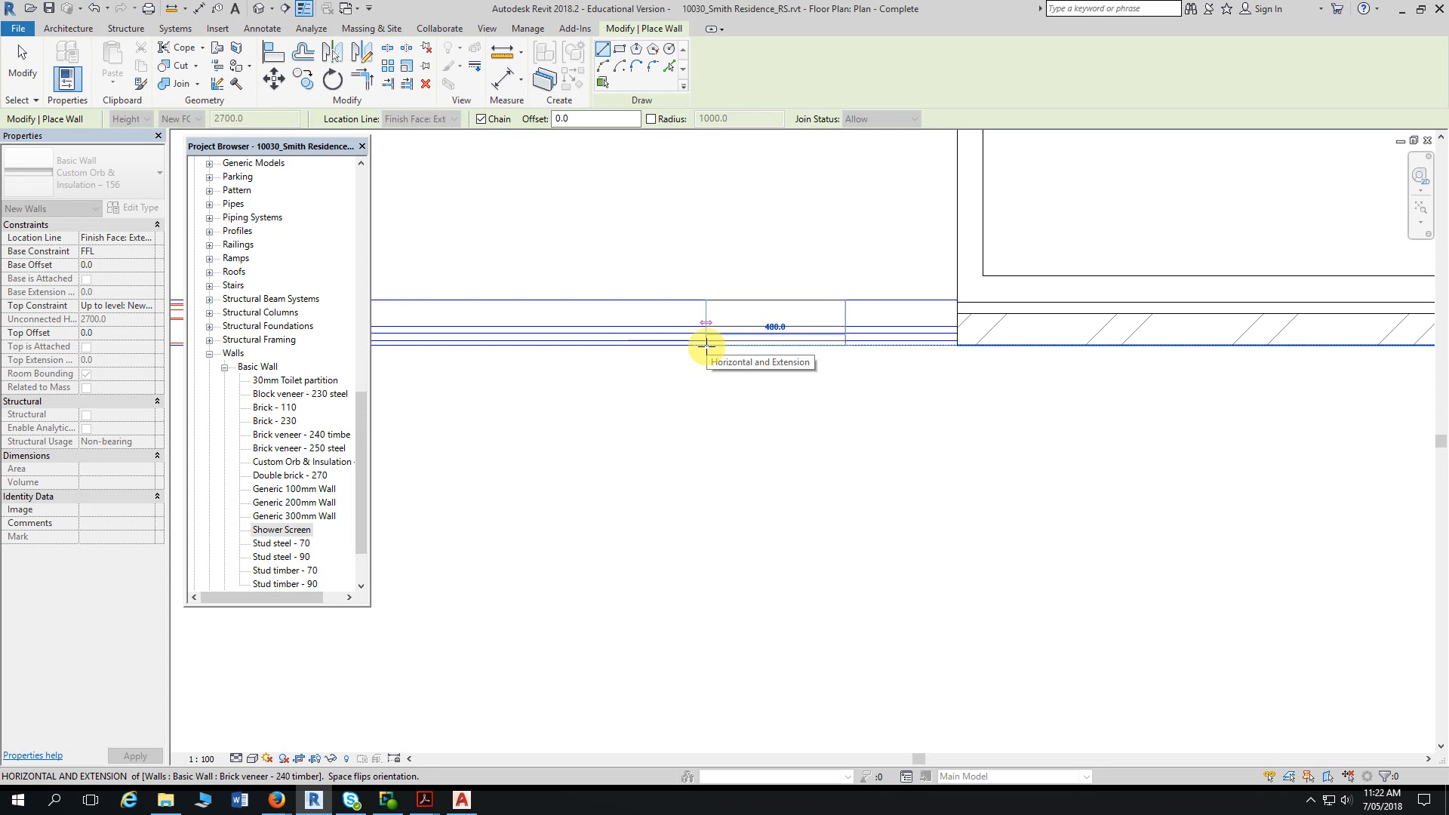
scroll(698, 349, down, 3)
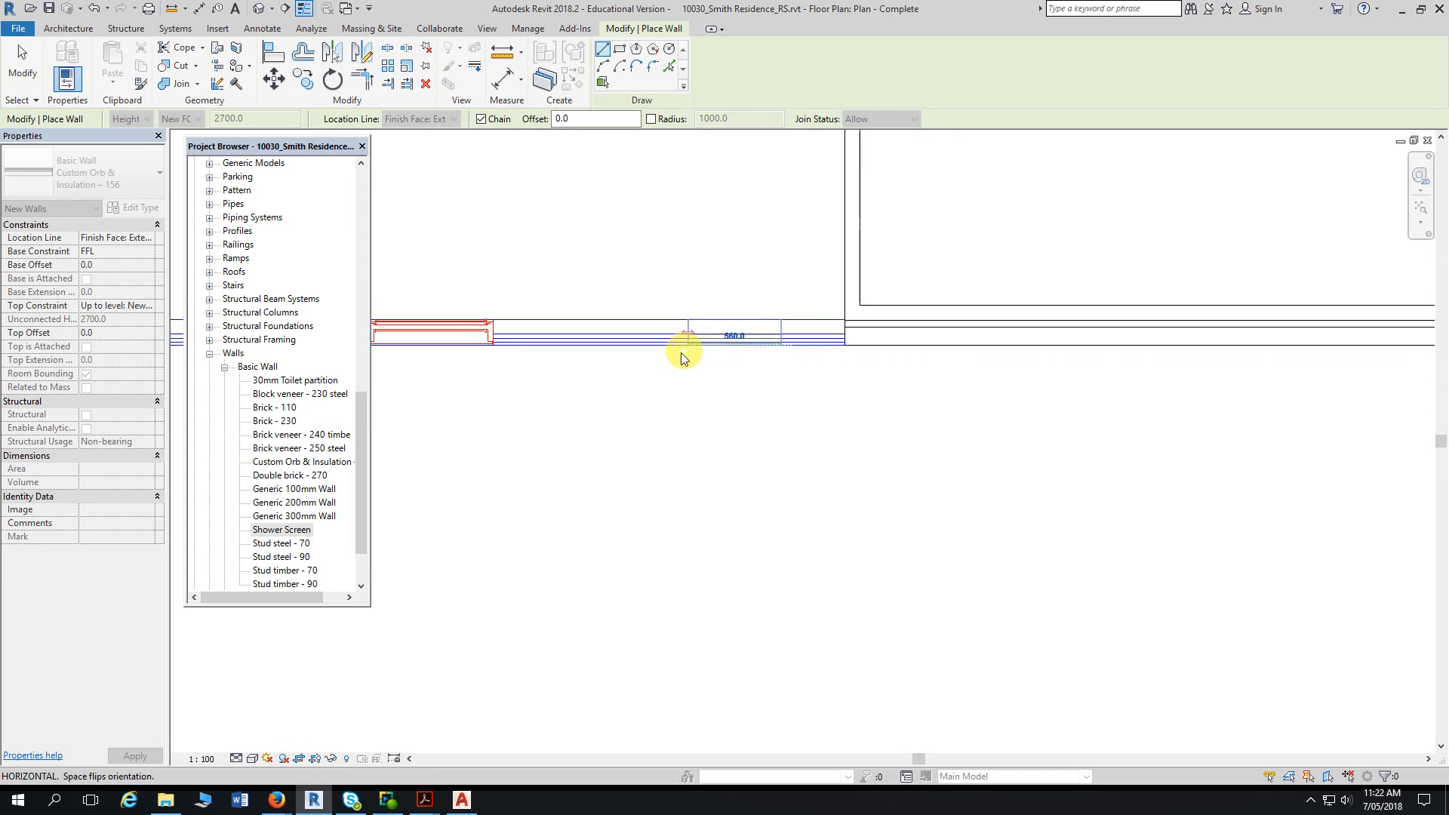
middle_drag(685, 365, 1031, 404)
middle_drag(725, 435, 917, 437)
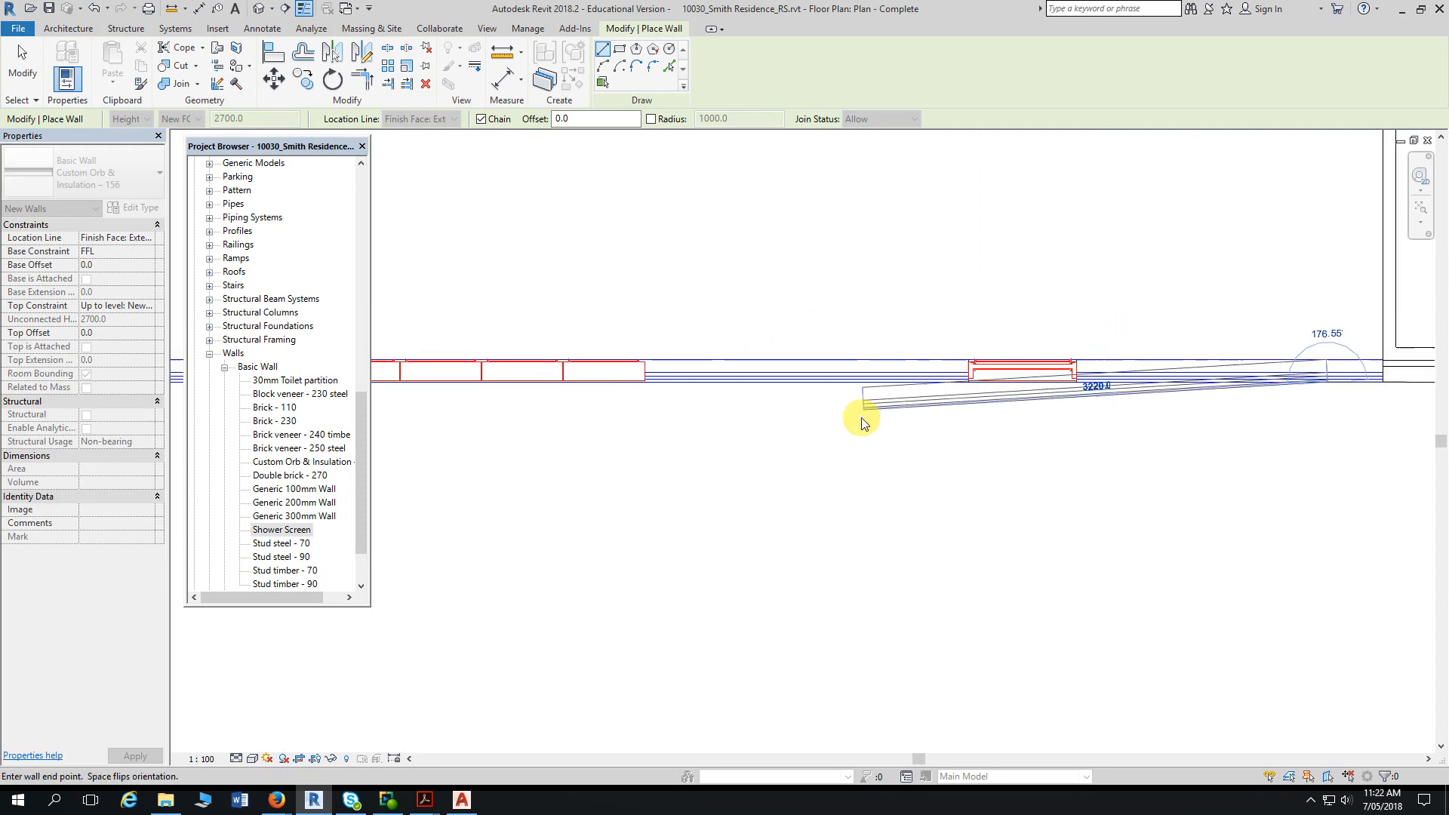
scroll(777, 426, down, 1)
middle_drag(638, 457, 1031, 443)
scroll(673, 368, up, 1)
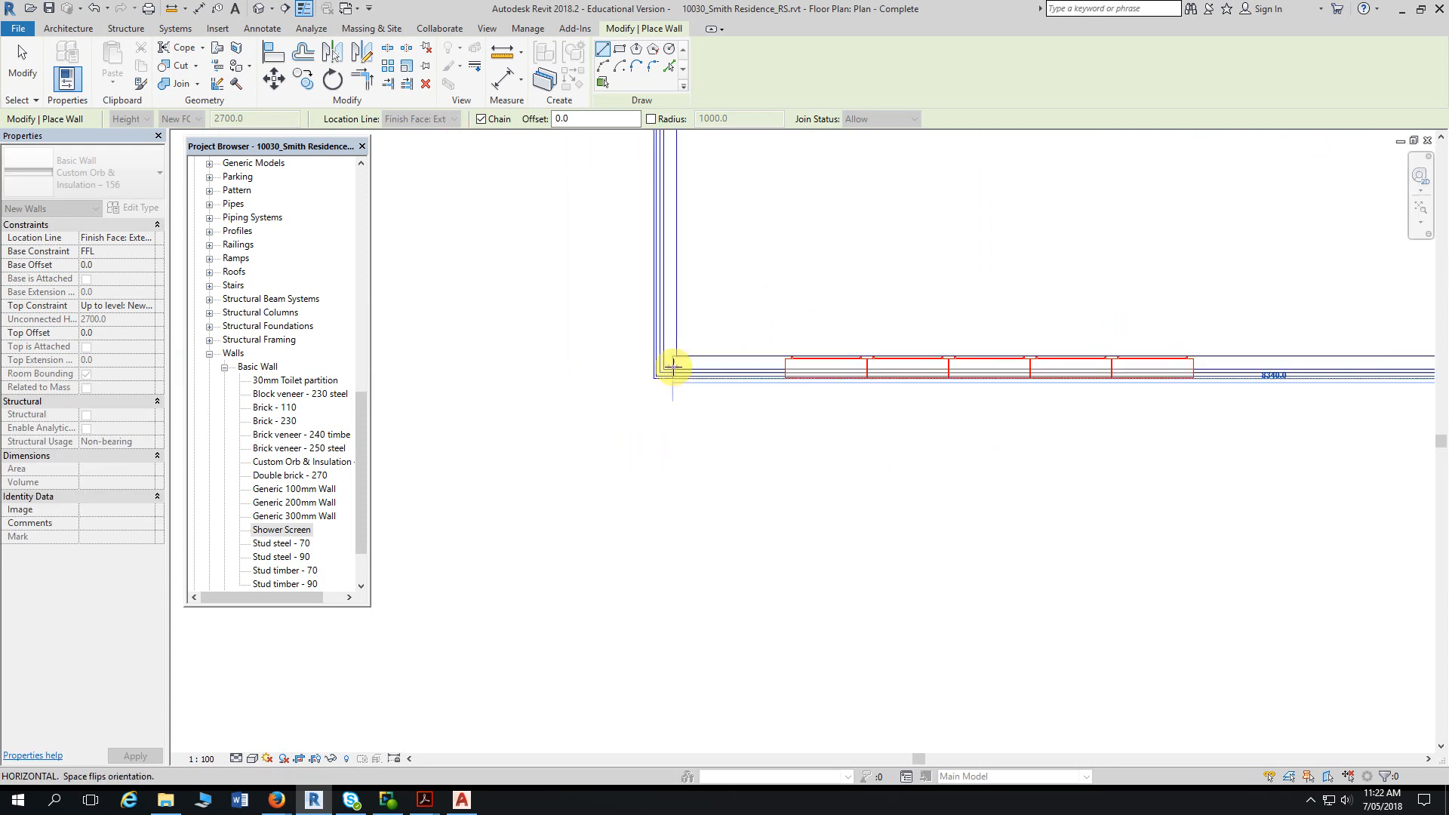
scroll(673, 367, up, 2)
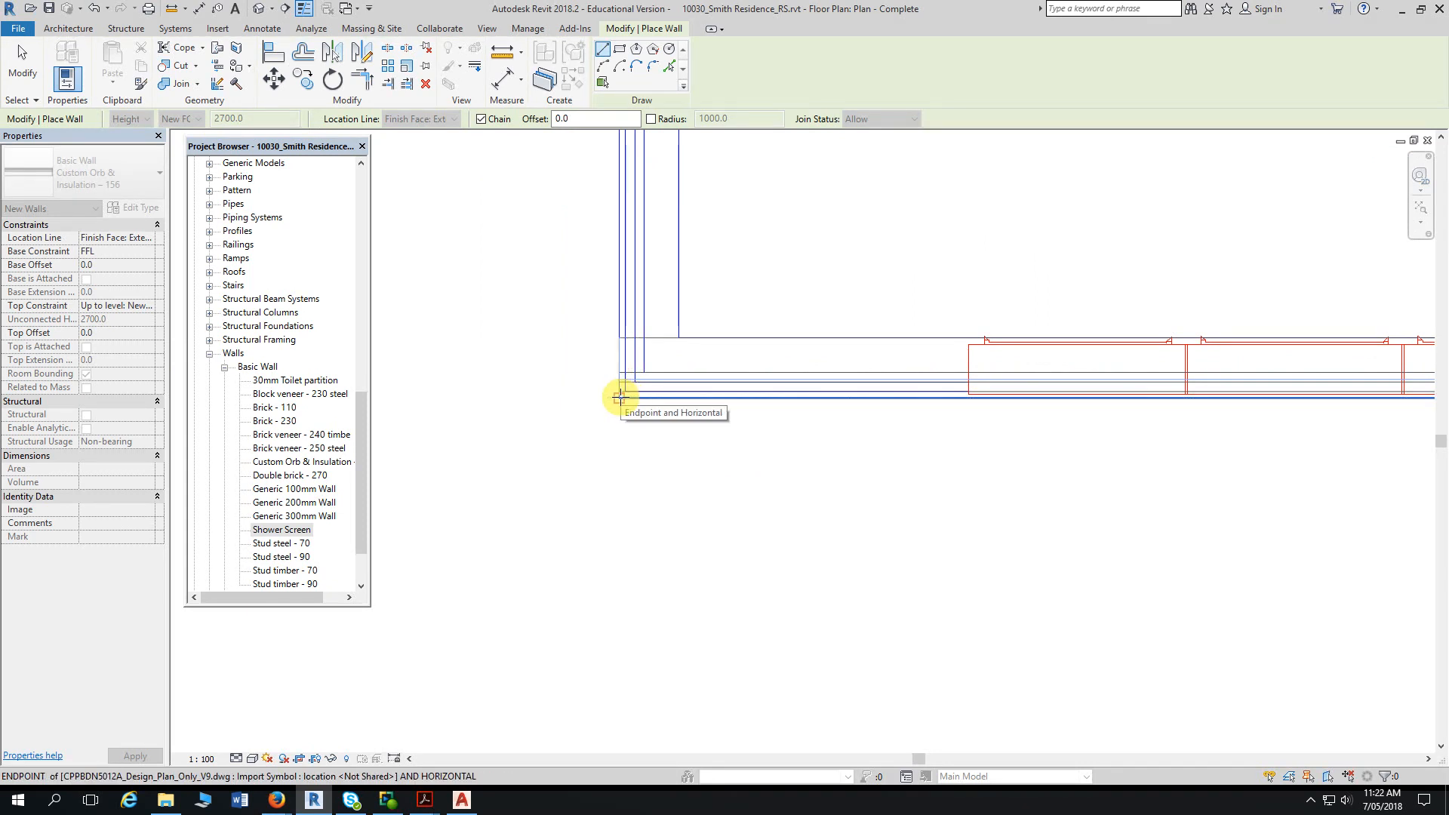
click(619, 396)
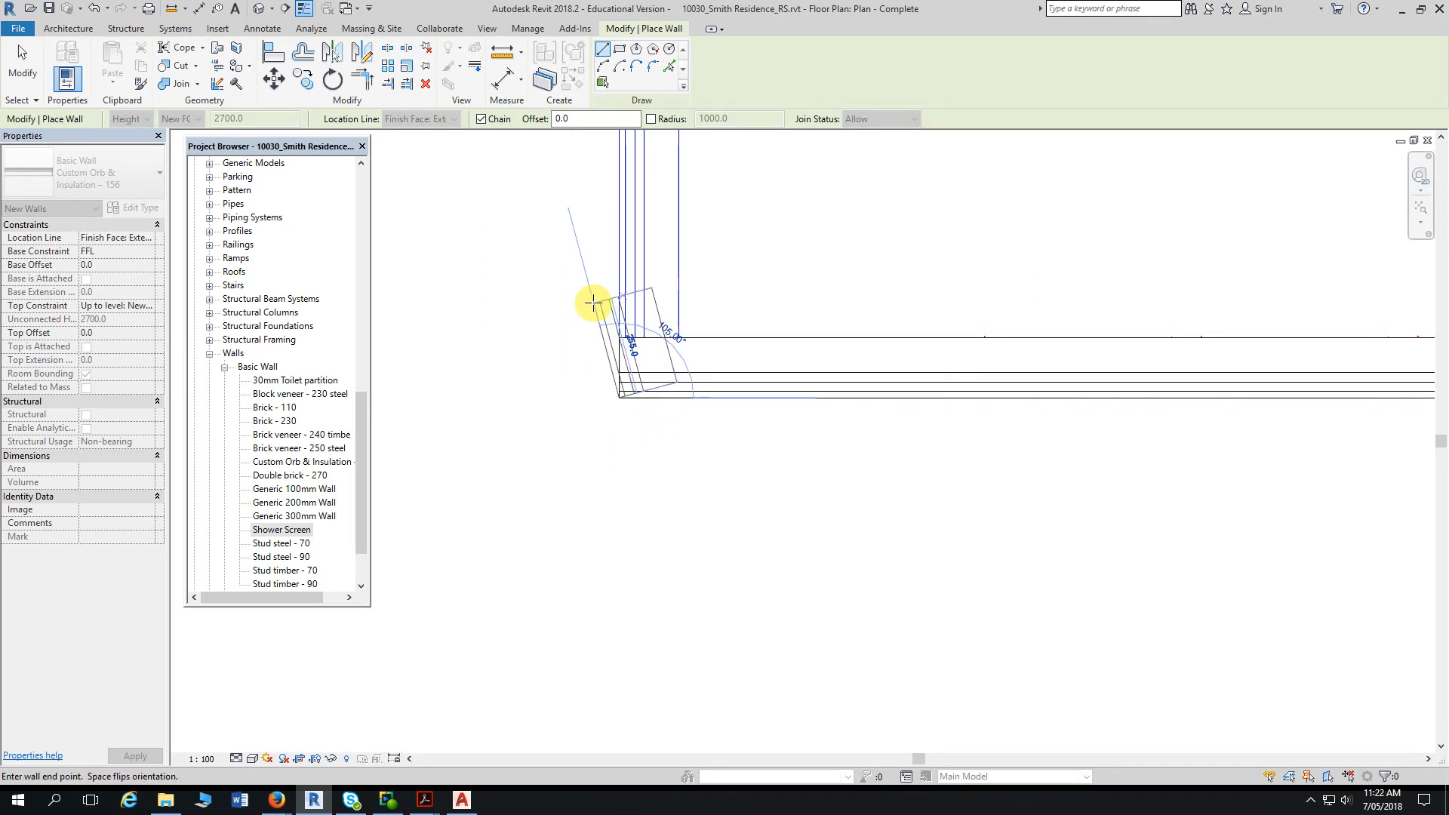
- Continue the wall chain up the extension's left external face to the outline's upper-left corner
middle_drag(593, 300, 588, 608)
scroll(607, 389, down, 2)
scroll(566, 255, up, 1)
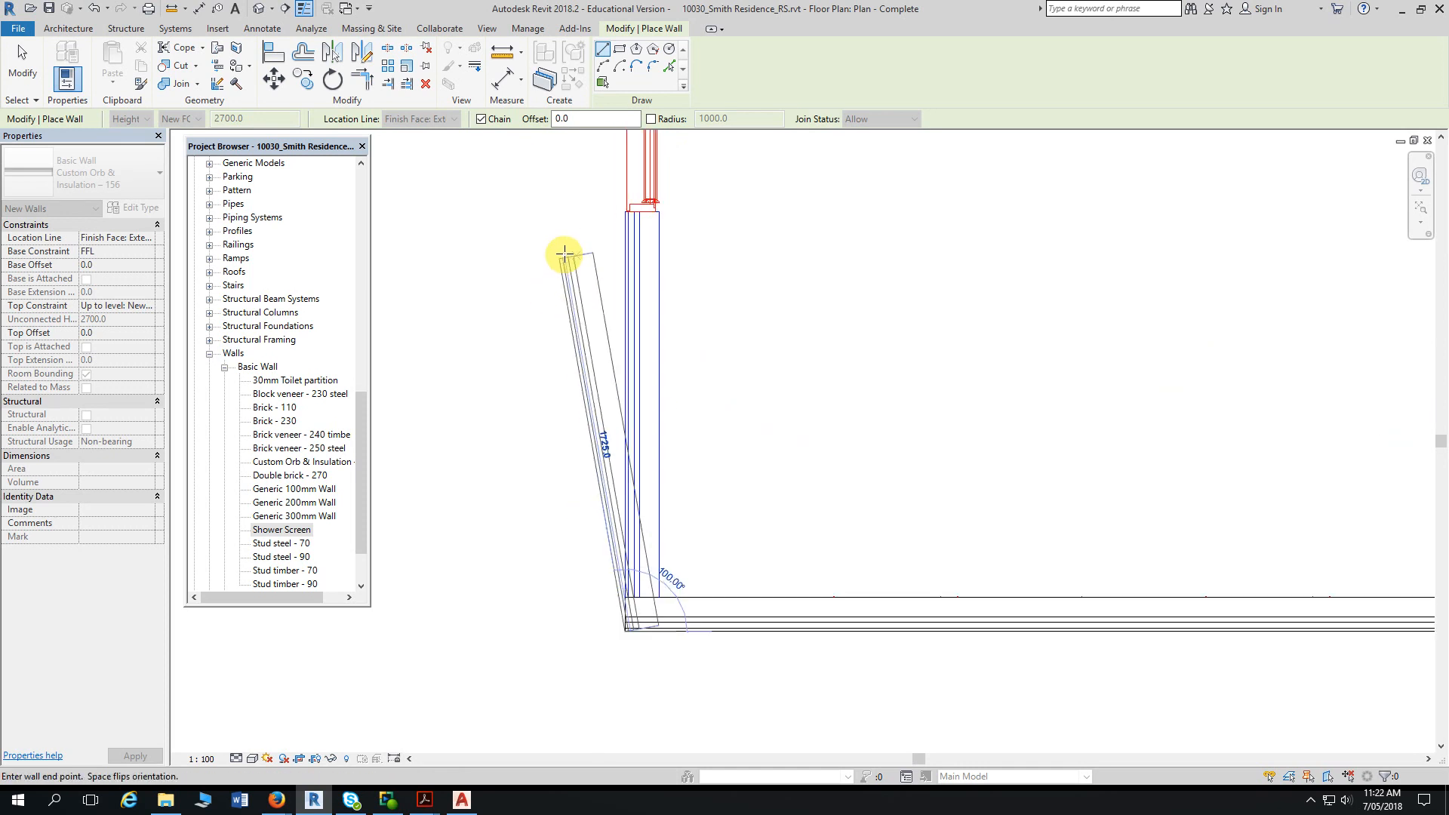
middle_drag(566, 256, 535, 502)
scroll(565, 277, down, 2)
middle_drag(540, 212, 525, 474)
scroll(547, 427, down, 1)
scroll(554, 264, up, 4)
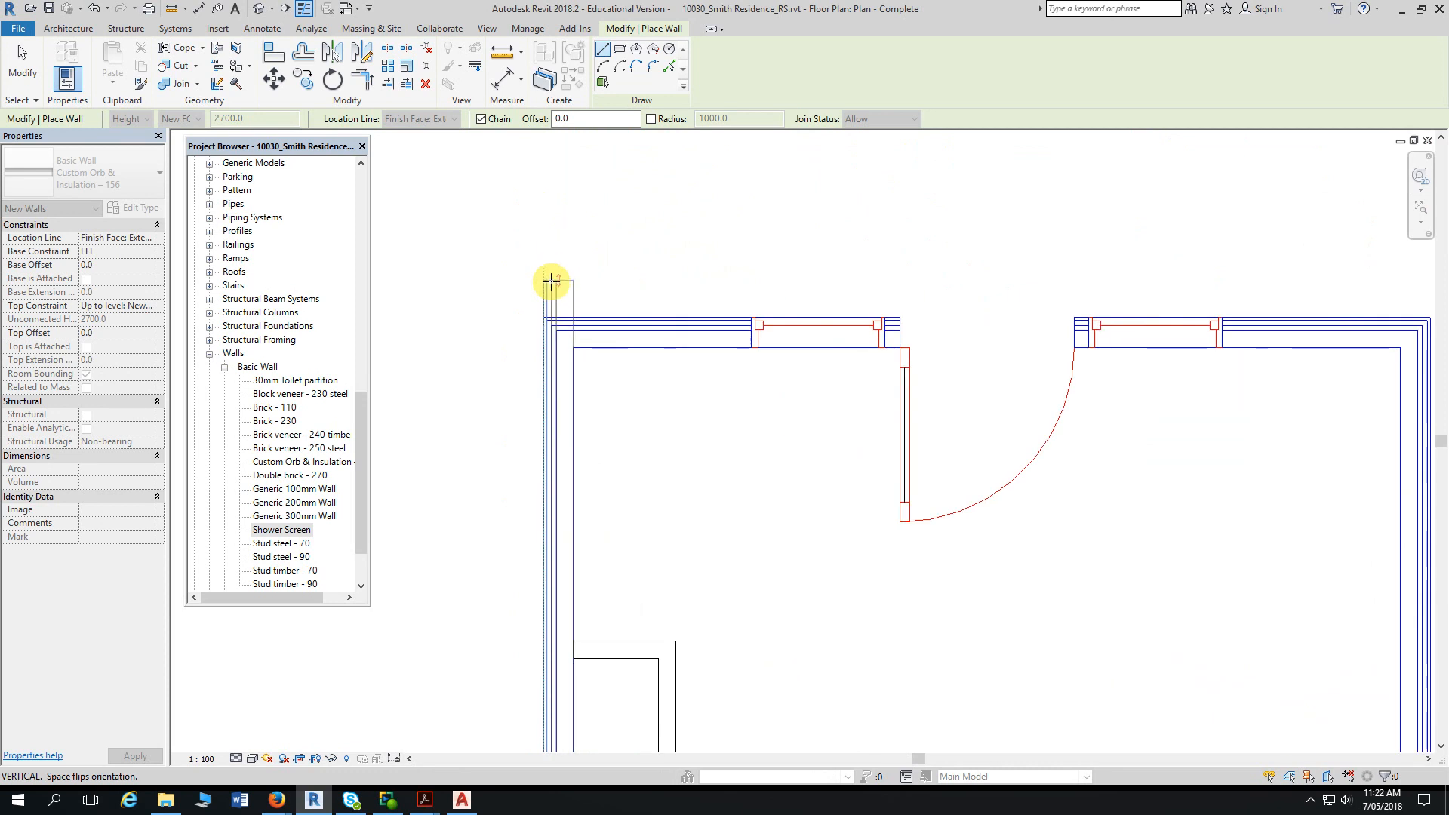
scroll(544, 300, up, 2)
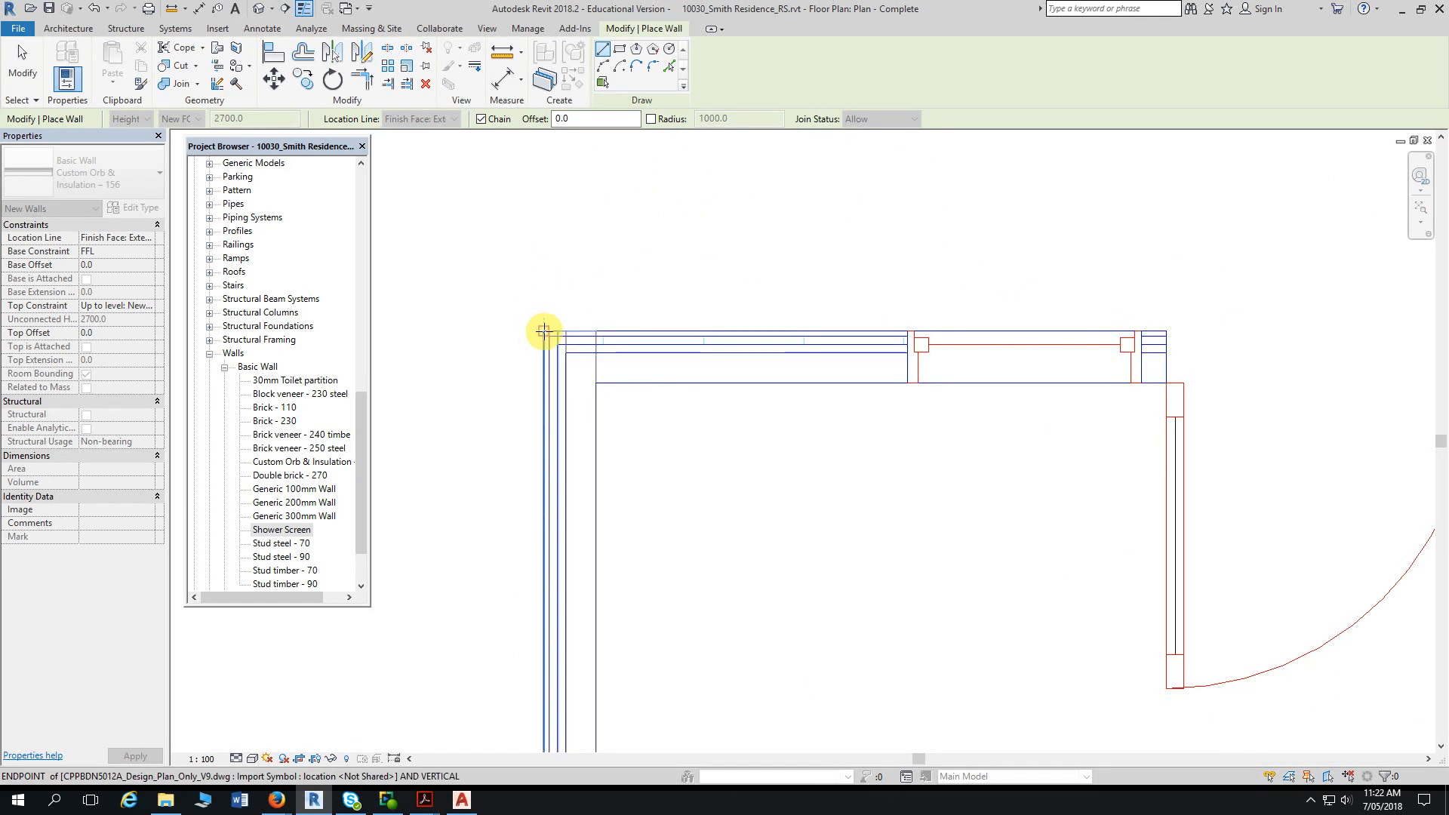
click(543, 331)
- Continue the wall chain along the extension's upper external face, across the door and windows, to the upper-right corner
scroll(555, 326, down, 3)
scroll(824, 245, up, 2)
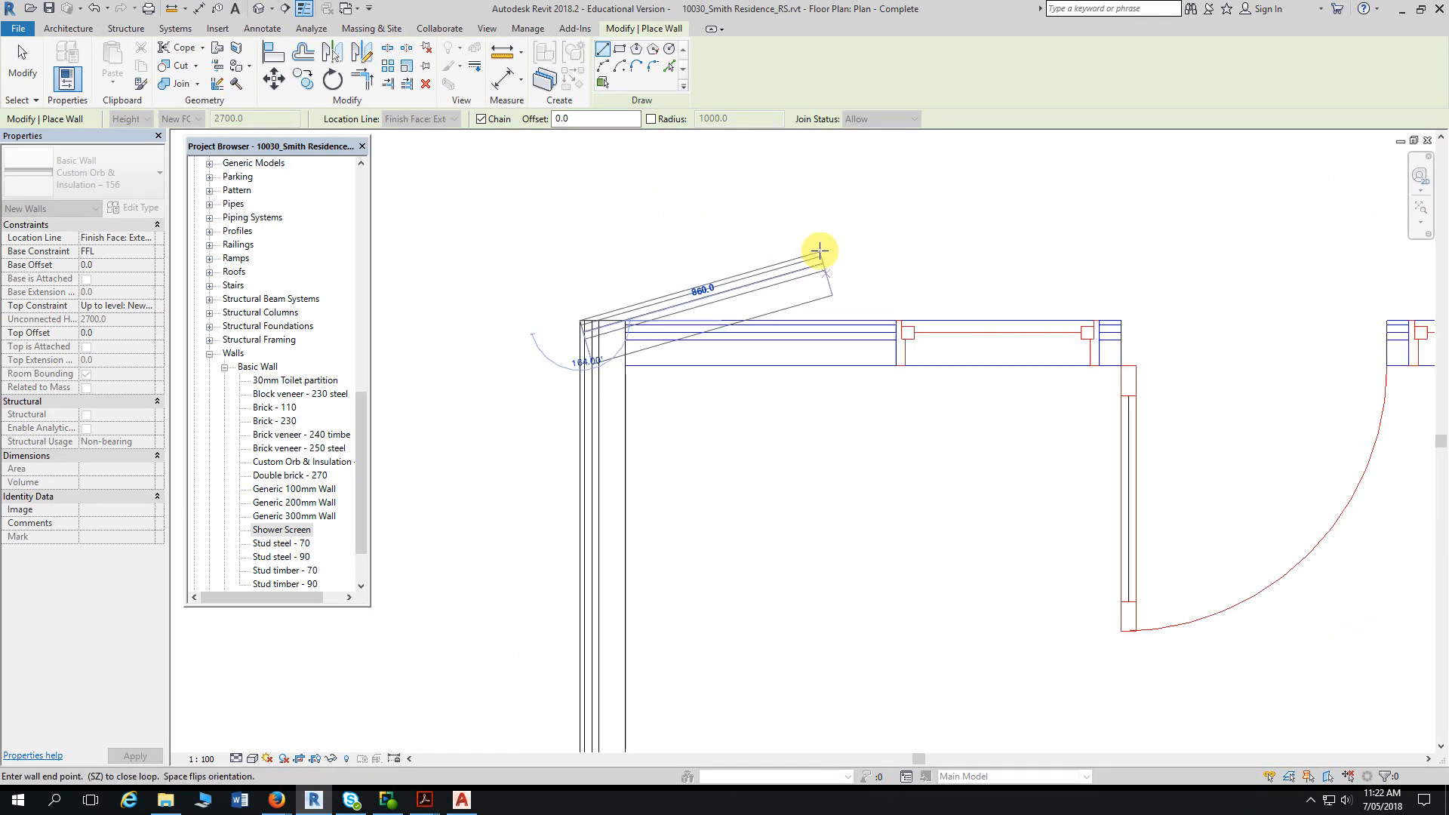
scroll(836, 273, down, 1)
middle_drag(1035, 289, 741, 201)
scroll(739, 200, down, 2)
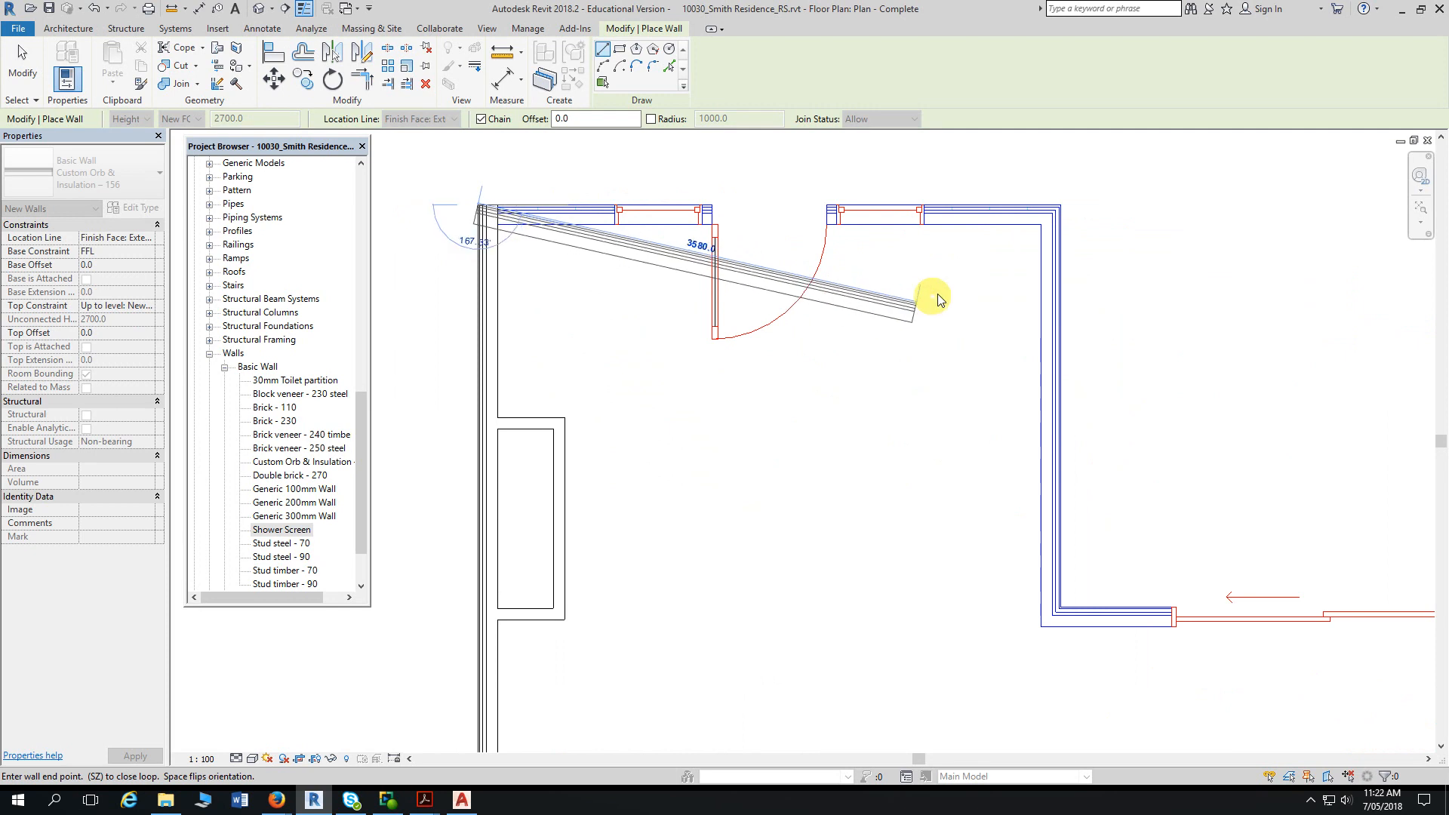
scroll(1200, 214, up, 4)
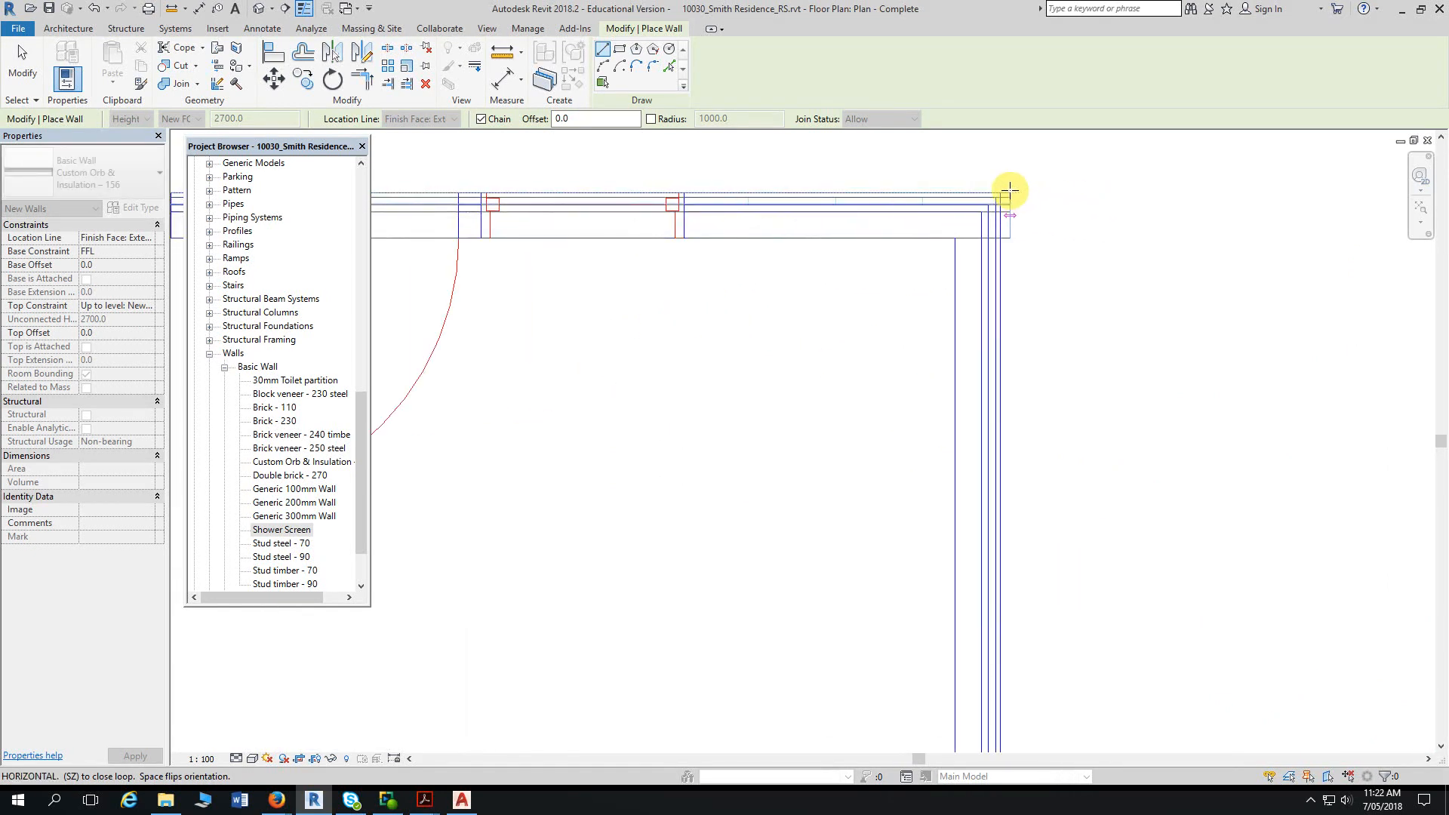
click(1003, 193)
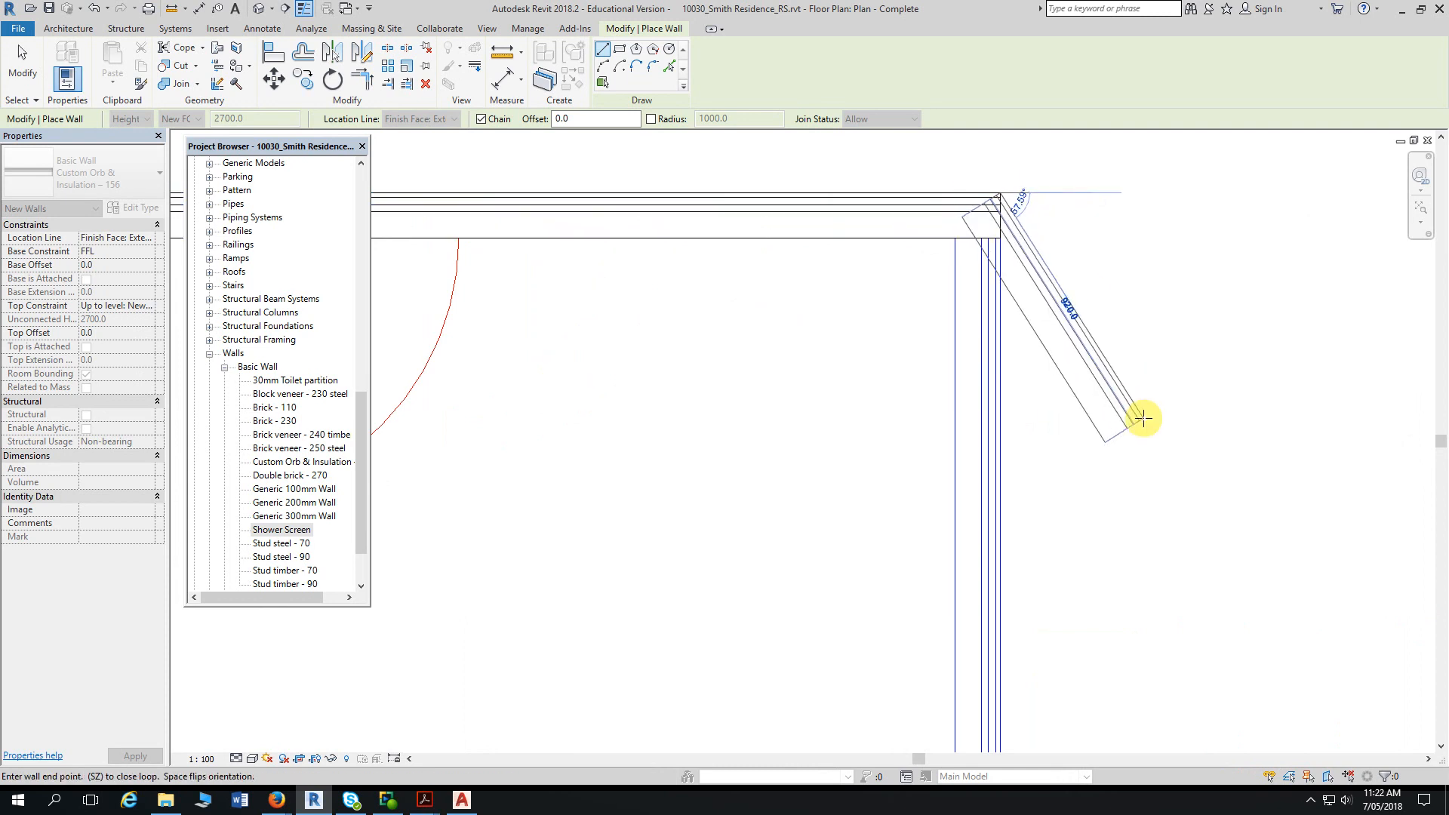
- Continue the wall chain down the extension's right external face to the inner corner beside the sliding door
scroll(1140, 417, down, 3)
middle_drag(1141, 561, 963, 272)
scroll(912, 414, up, 4)
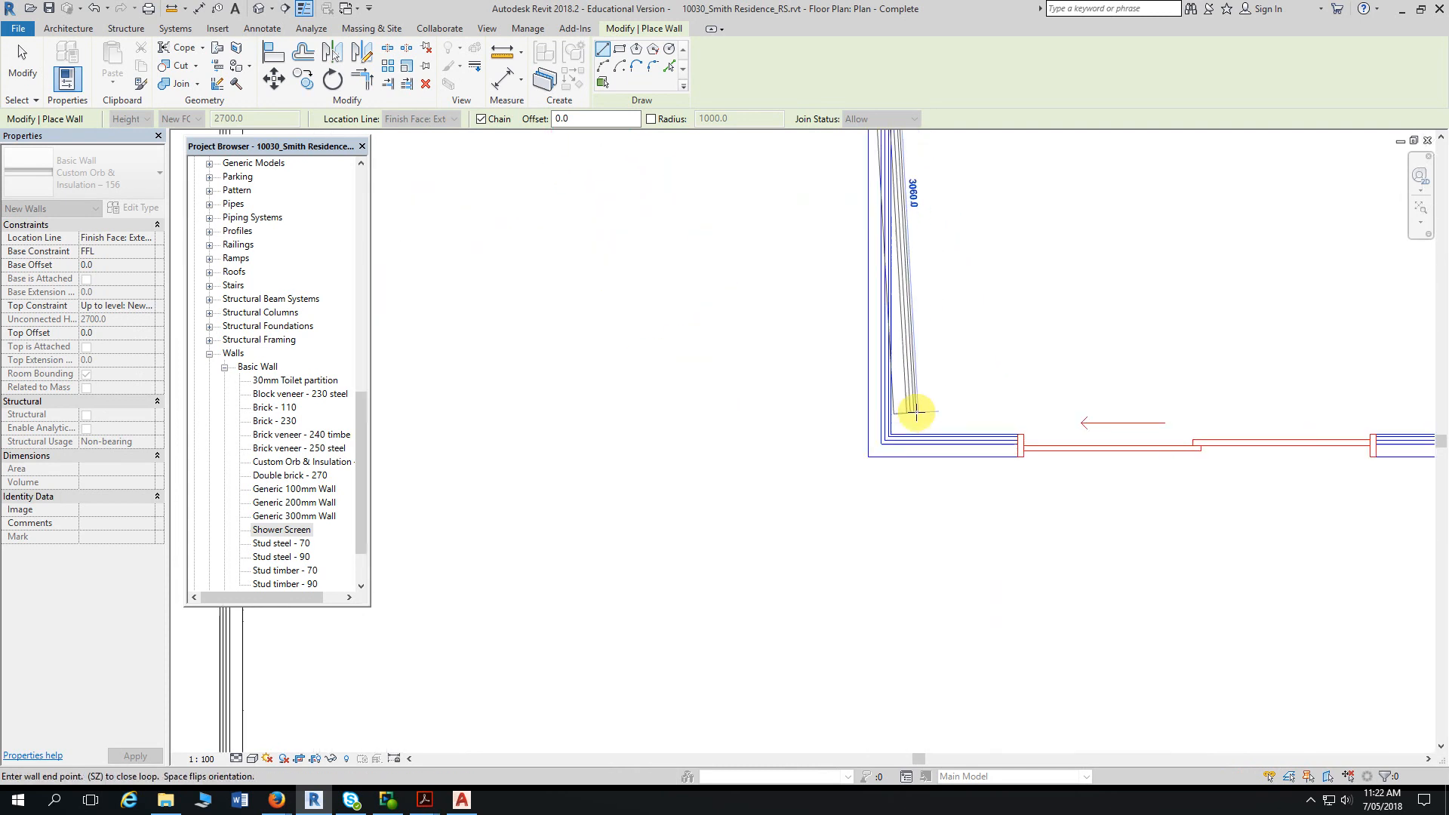
scroll(913, 416, up, 2)
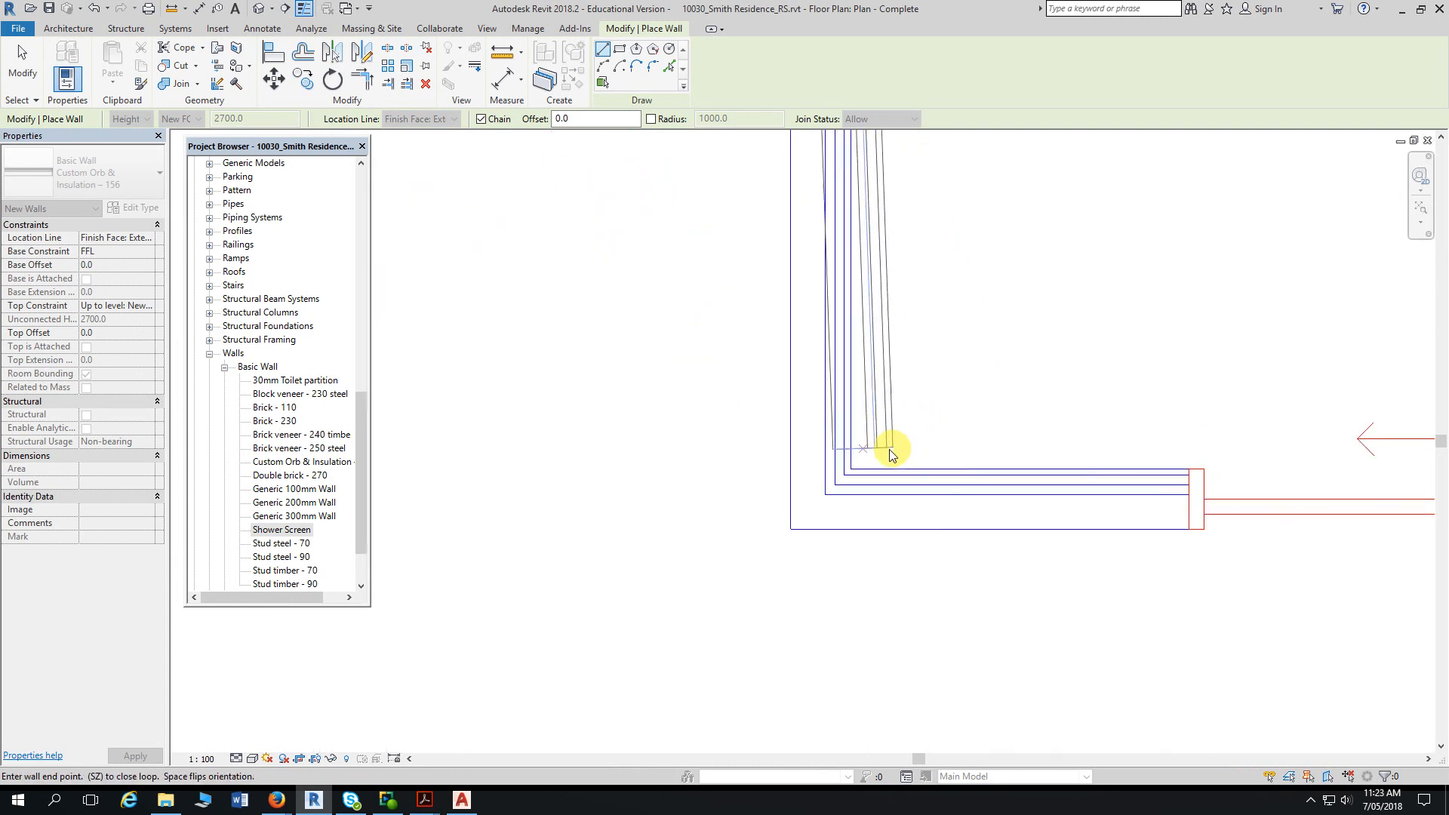
click(851, 470)
- Continue the wall chain about 3980 mm along the sliding door side, stopping just short of the existing brick wall, and finish the chain
scroll(1075, 436, down, 2)
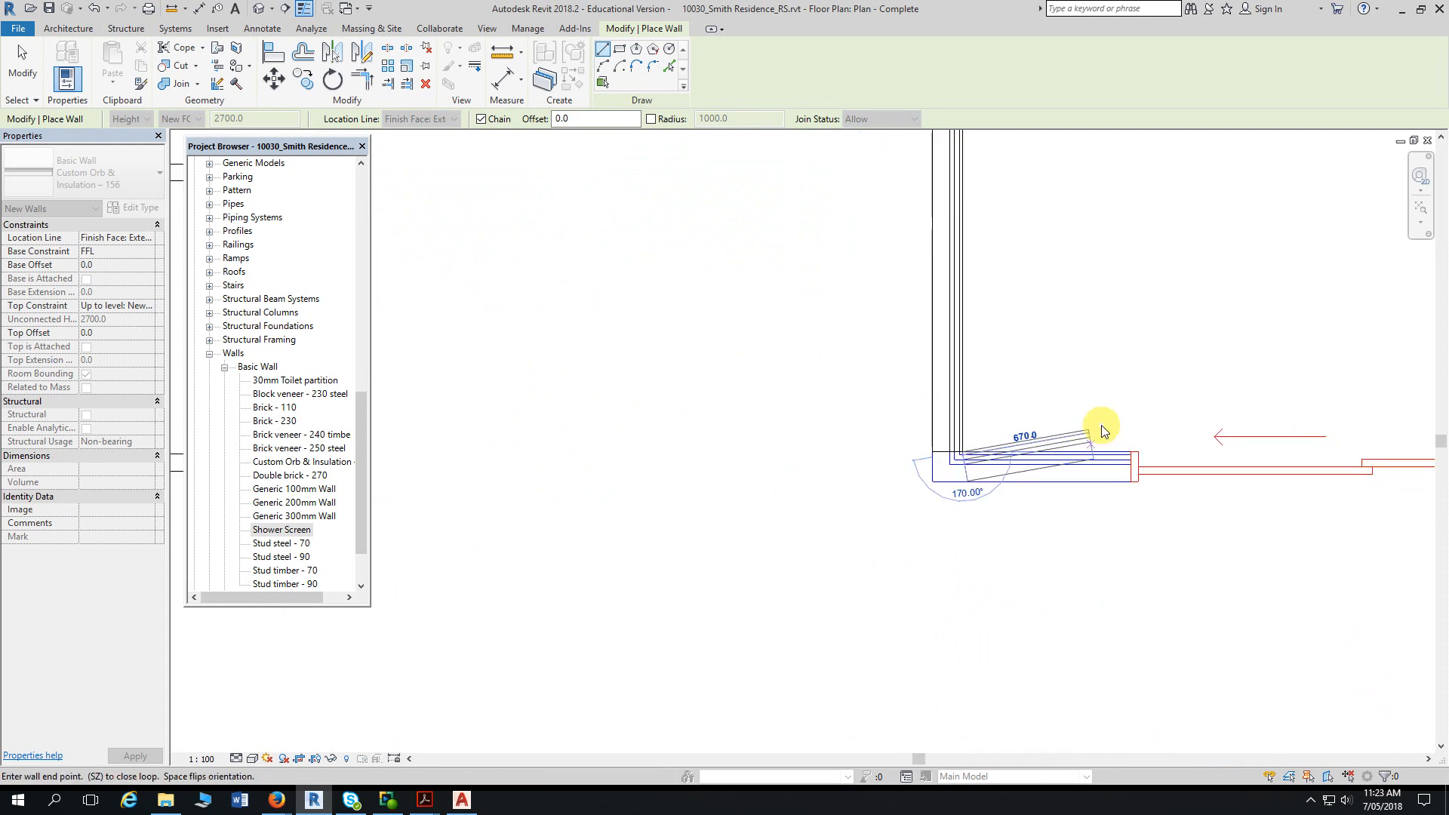
scroll(1197, 393, down, 1)
middle_drag(1210, 398, 728, 323)
scroll(728, 323, down, 1)
scroll(741, 334, up, 1)
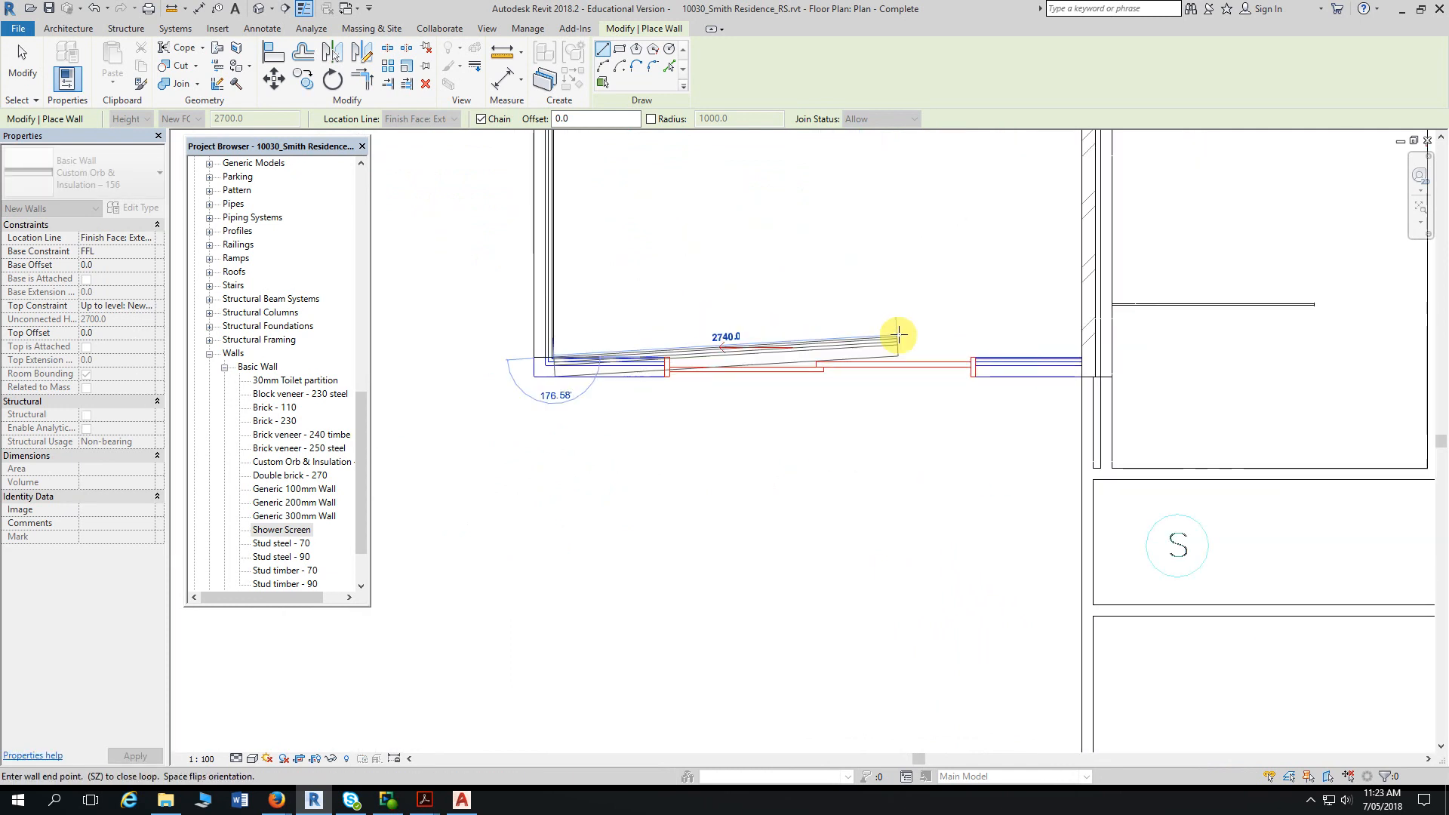
middle_drag(915, 317, 743, 308)
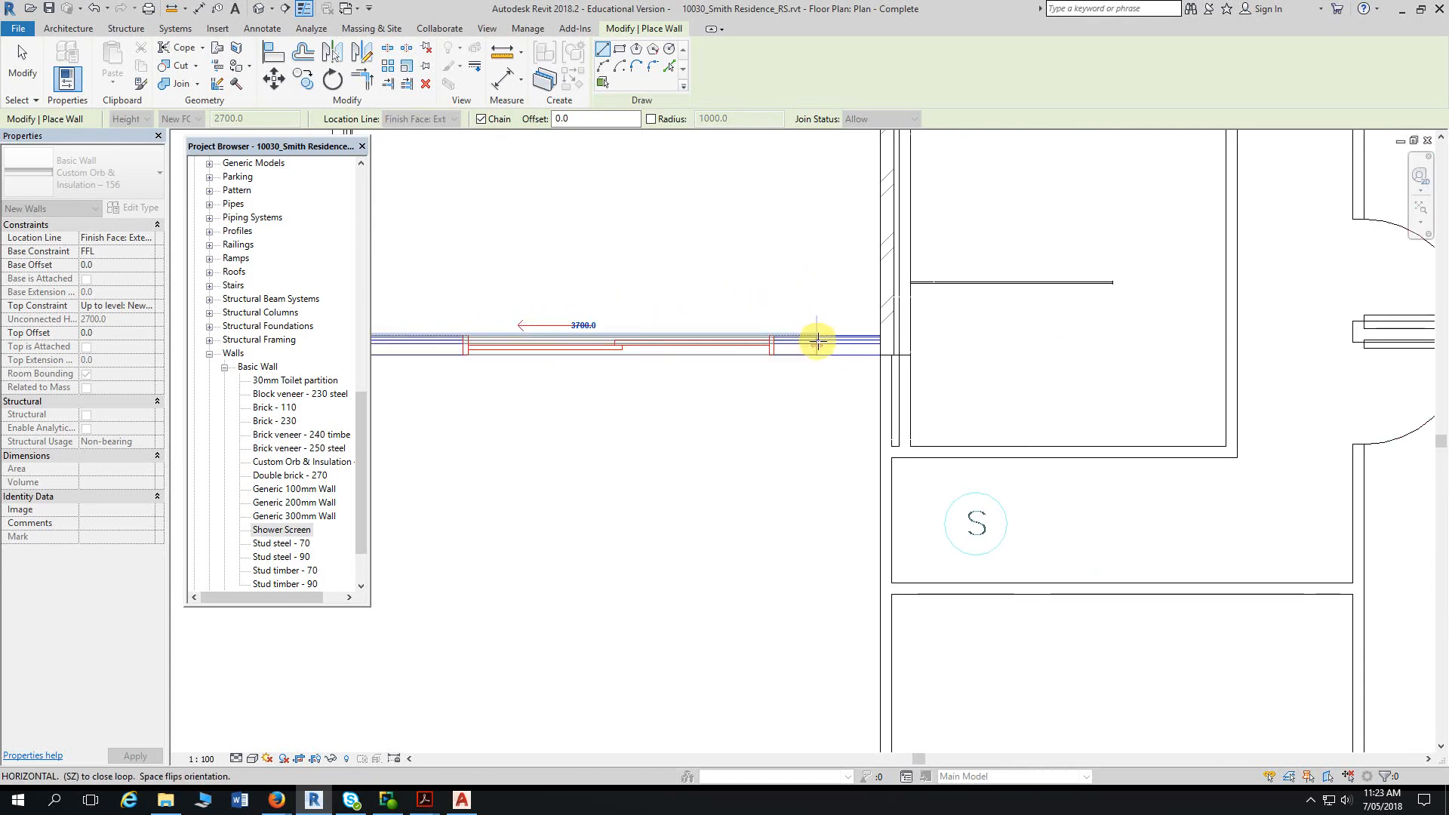
scroll(818, 337, up, 2)
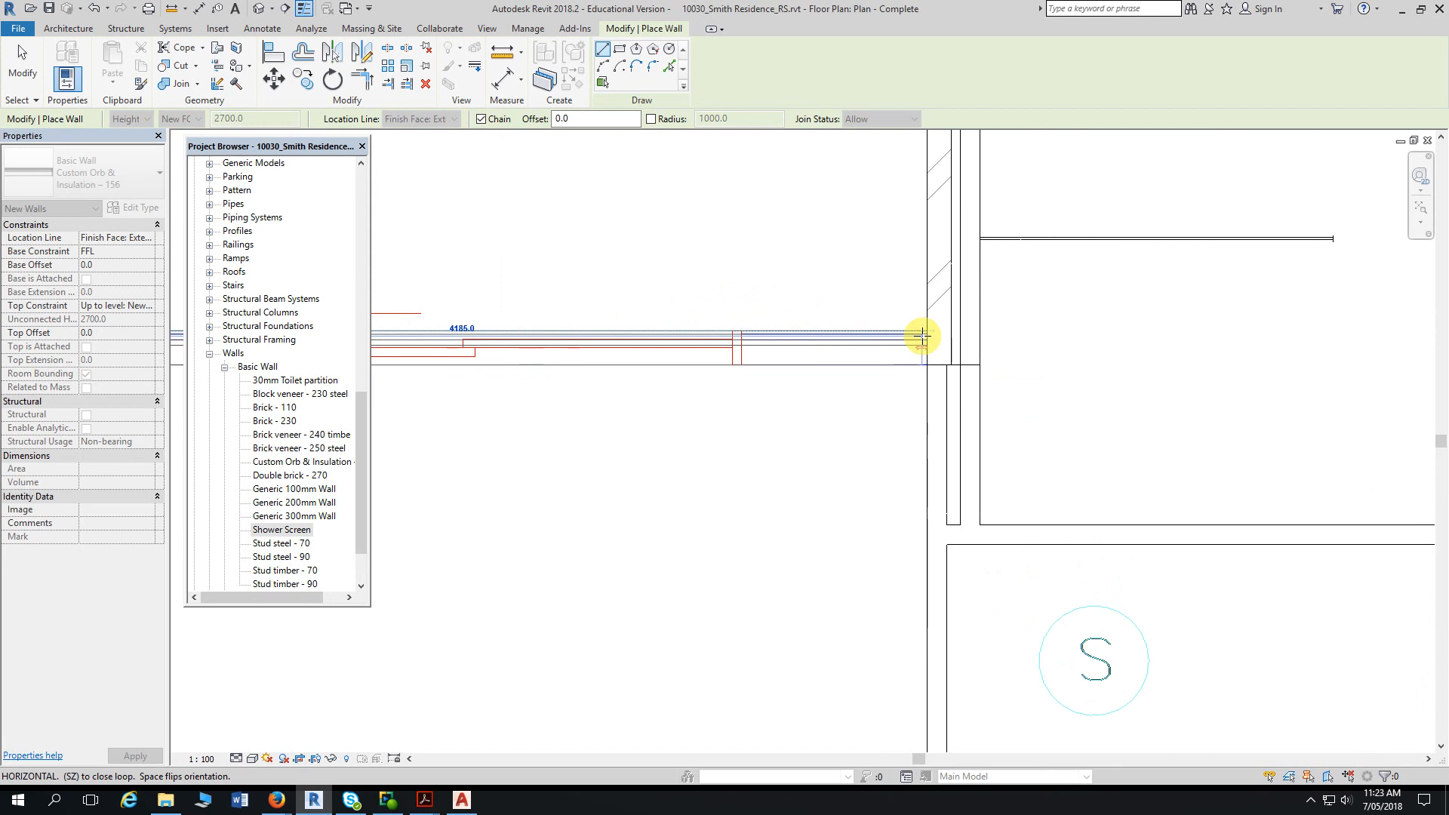
click(859, 337)
key(Escape)
key(Escape)
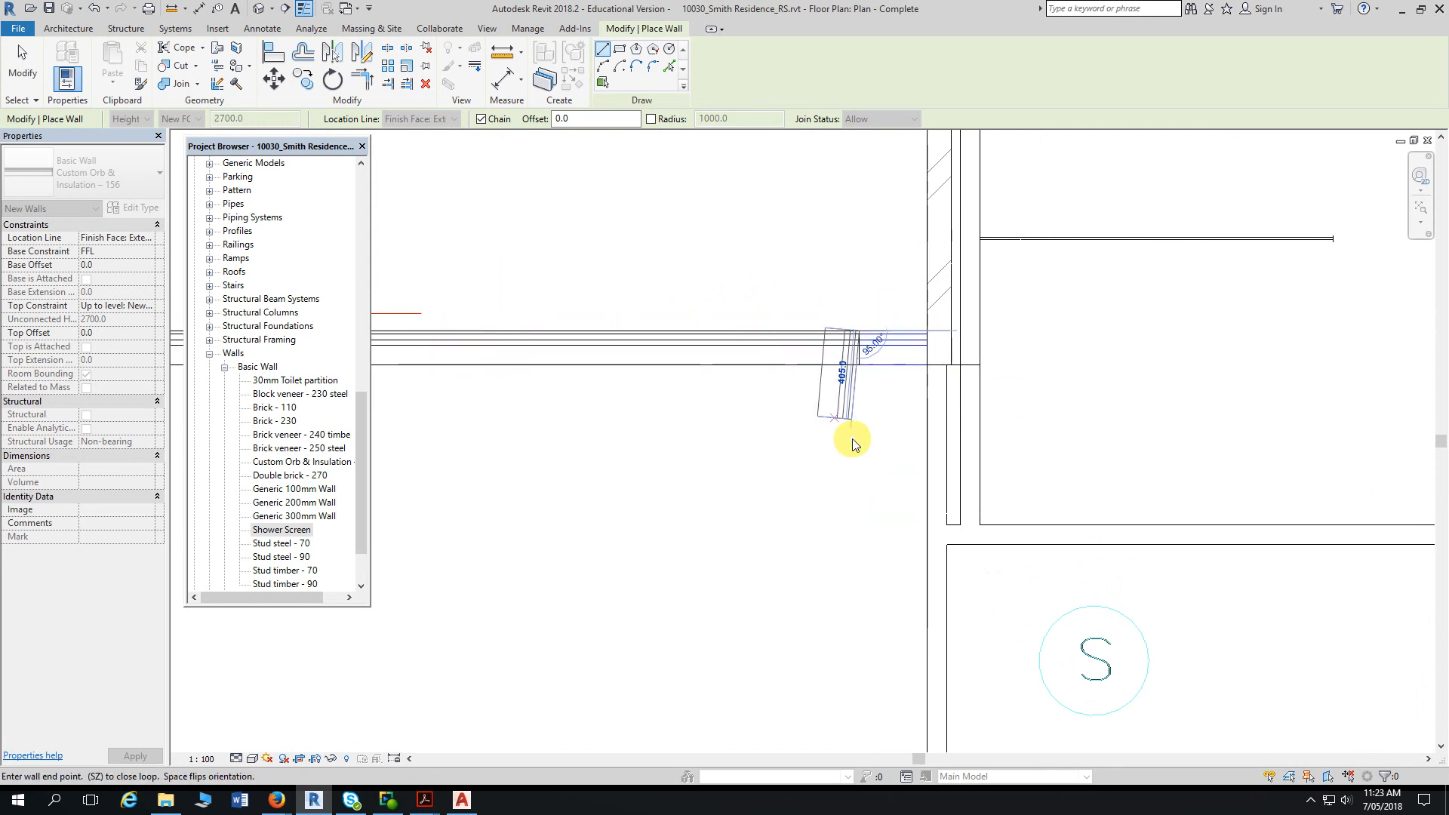
- Disallow the join at the end of the extension's lower external wall that faces the existing brick wall
scroll(835, 414, up, 2)
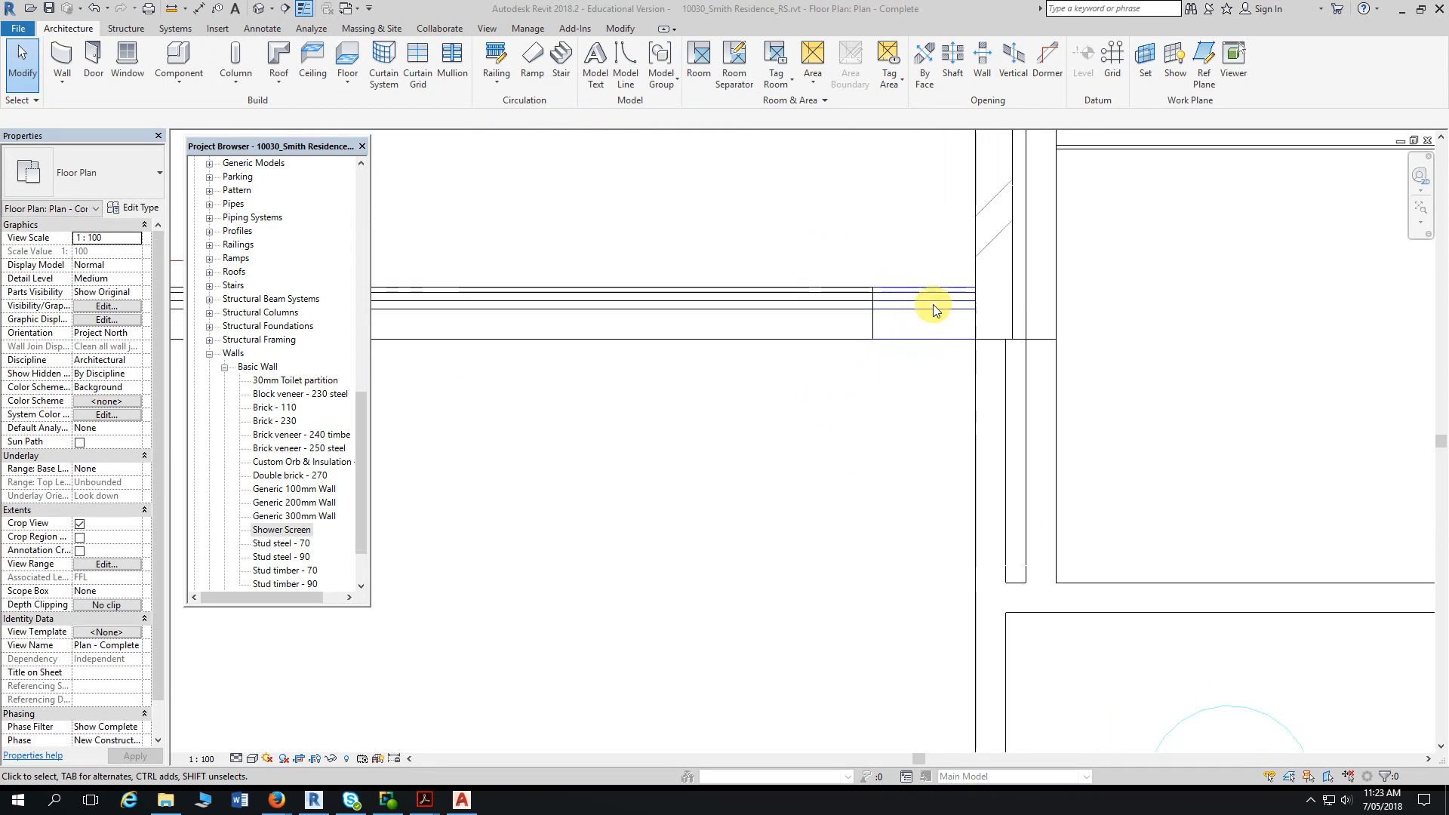
scroll(860, 494, down, 4)
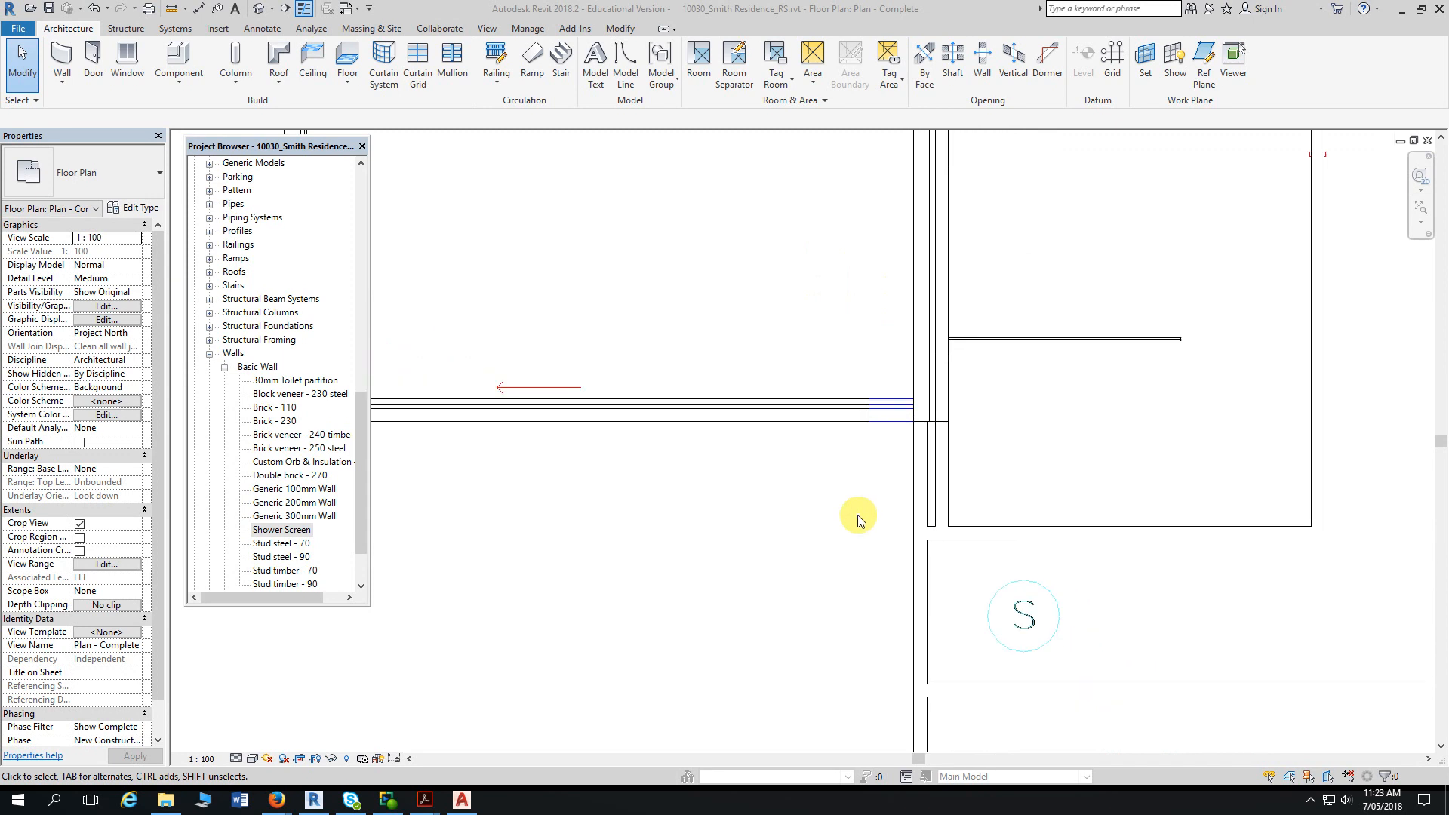
mouse_move(845, 485)
middle_down()
mouse_move(868, 389)
mouse_move(923, 291)
middle_up()
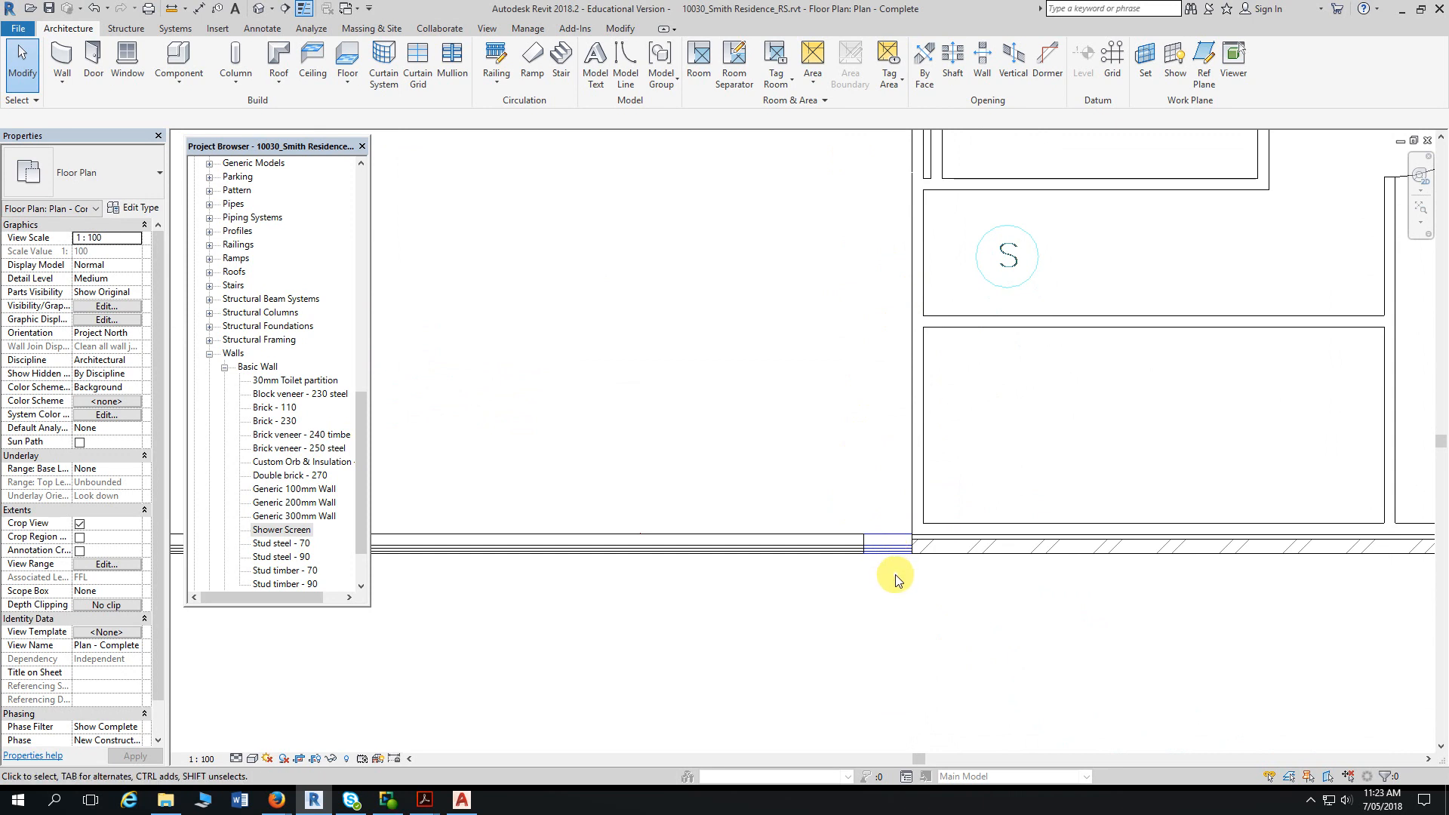
mouse_move(895, 579)
middle_down()
mouse_move(909, 559)
mouse_move(880, 409)
middle_up()
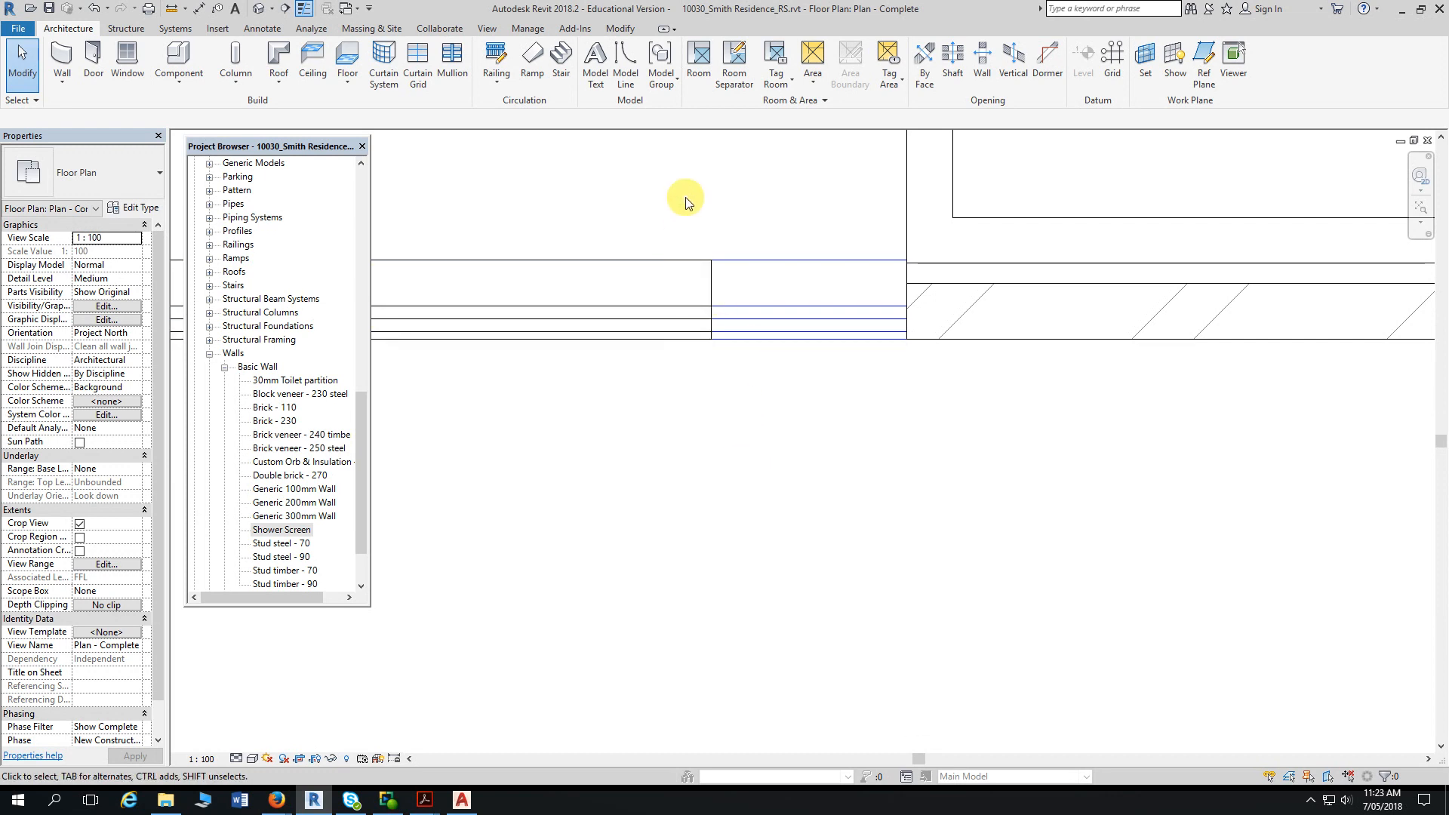
click(679, 285)
middle_drag(705, 365, 687, 324)
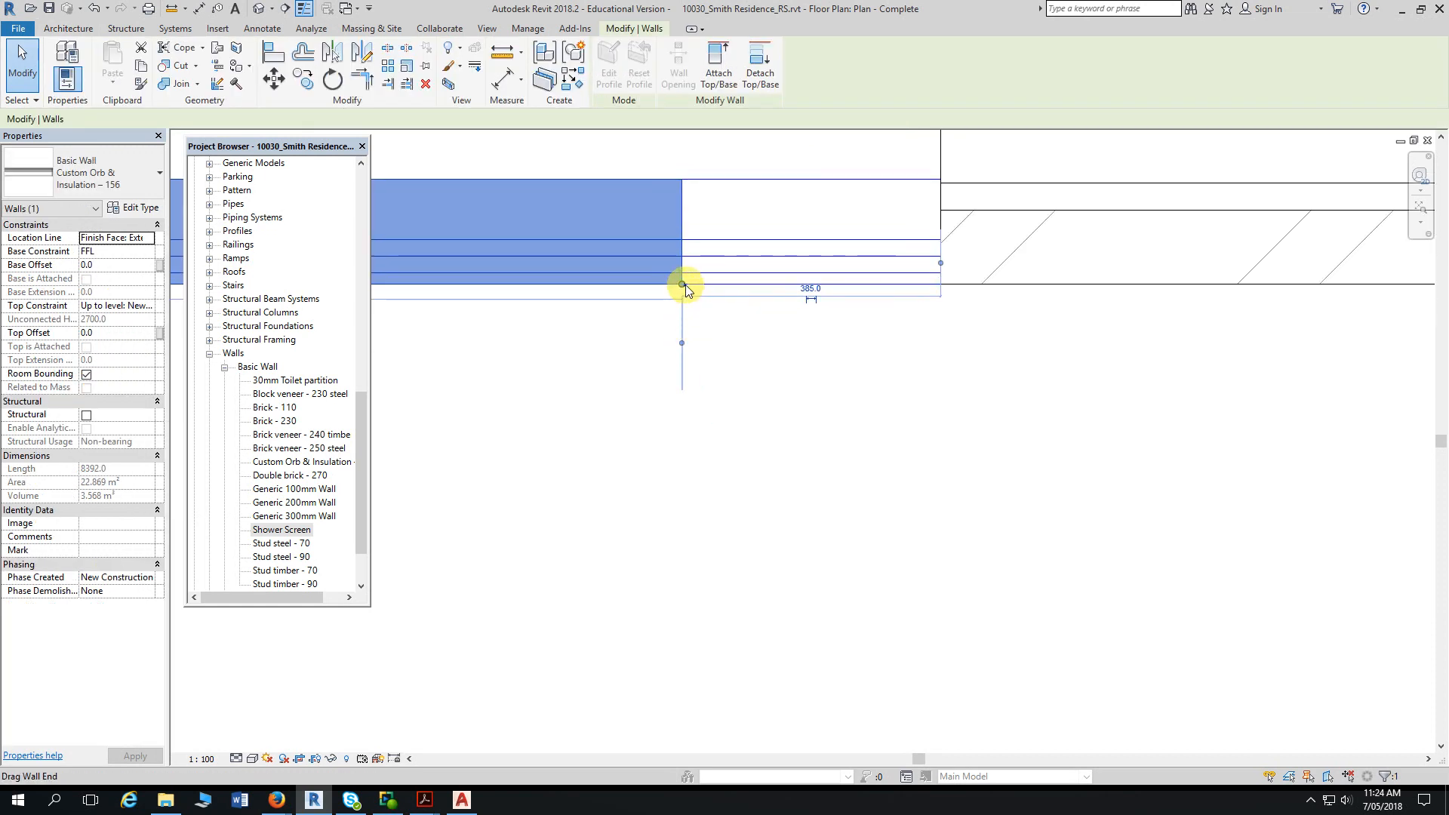
right_click(681, 284)
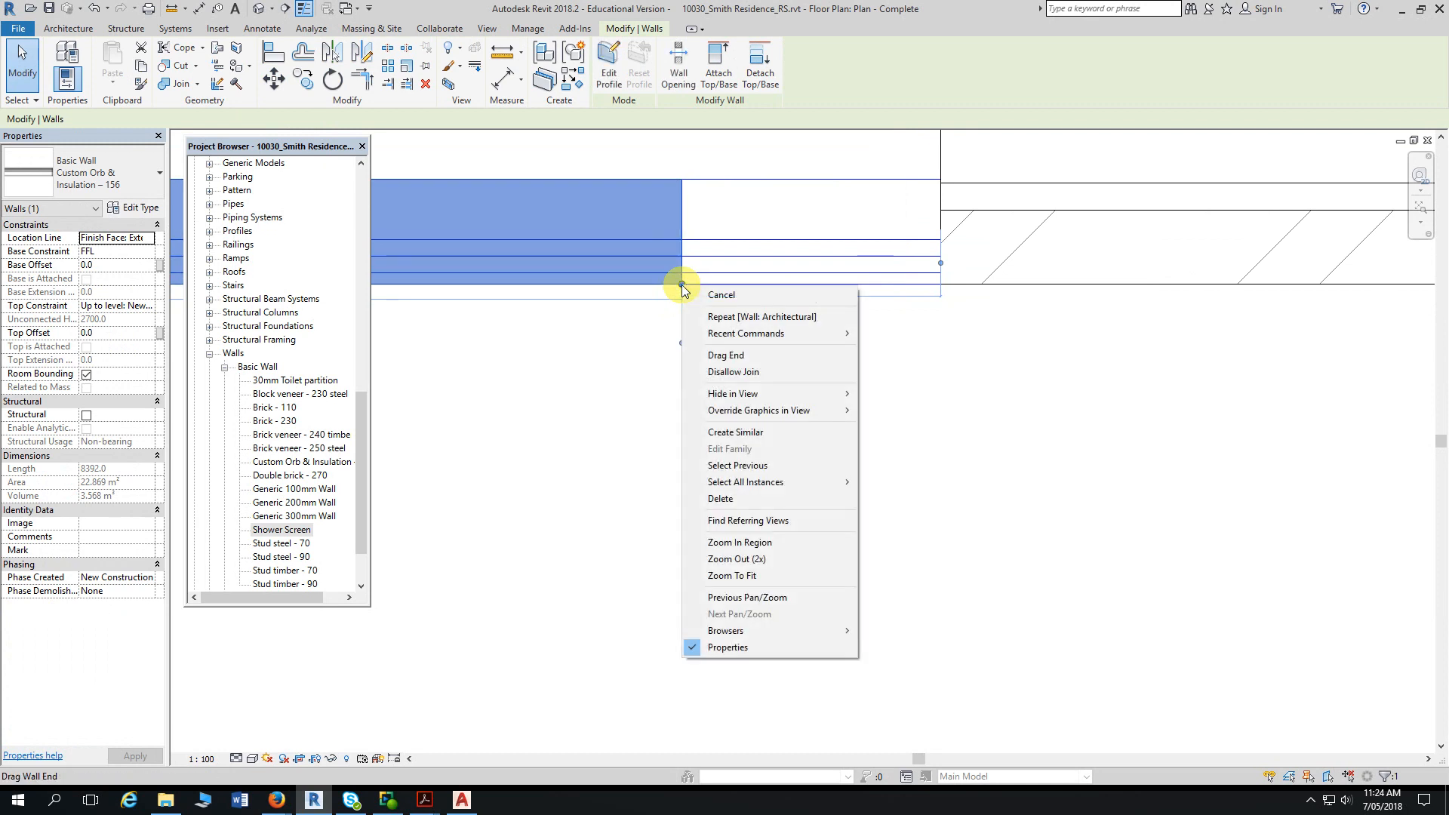
click(780, 373)
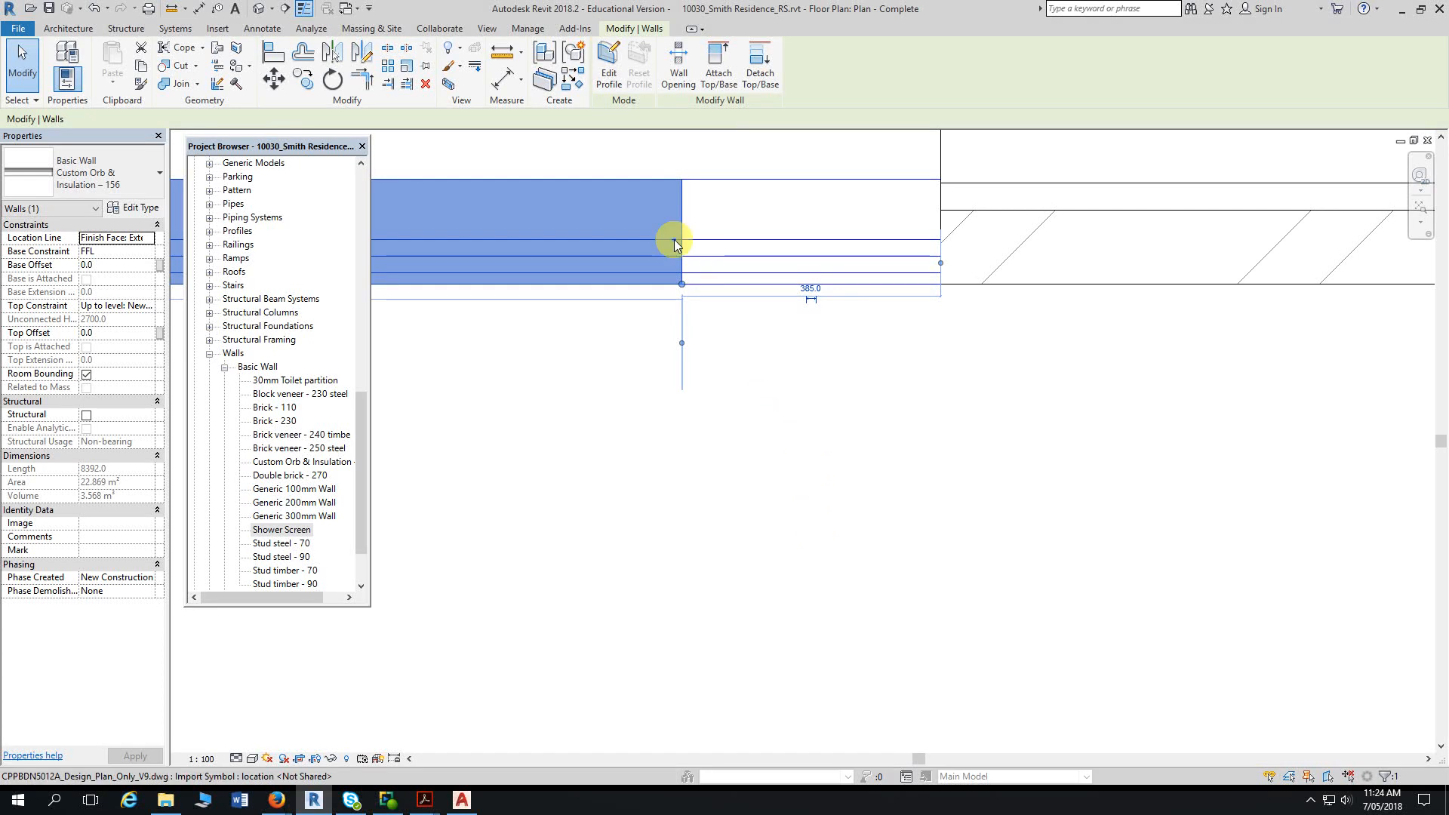
- Align the end of the extension's lower external wall to the outer face of the existing house wall
click(274, 57)
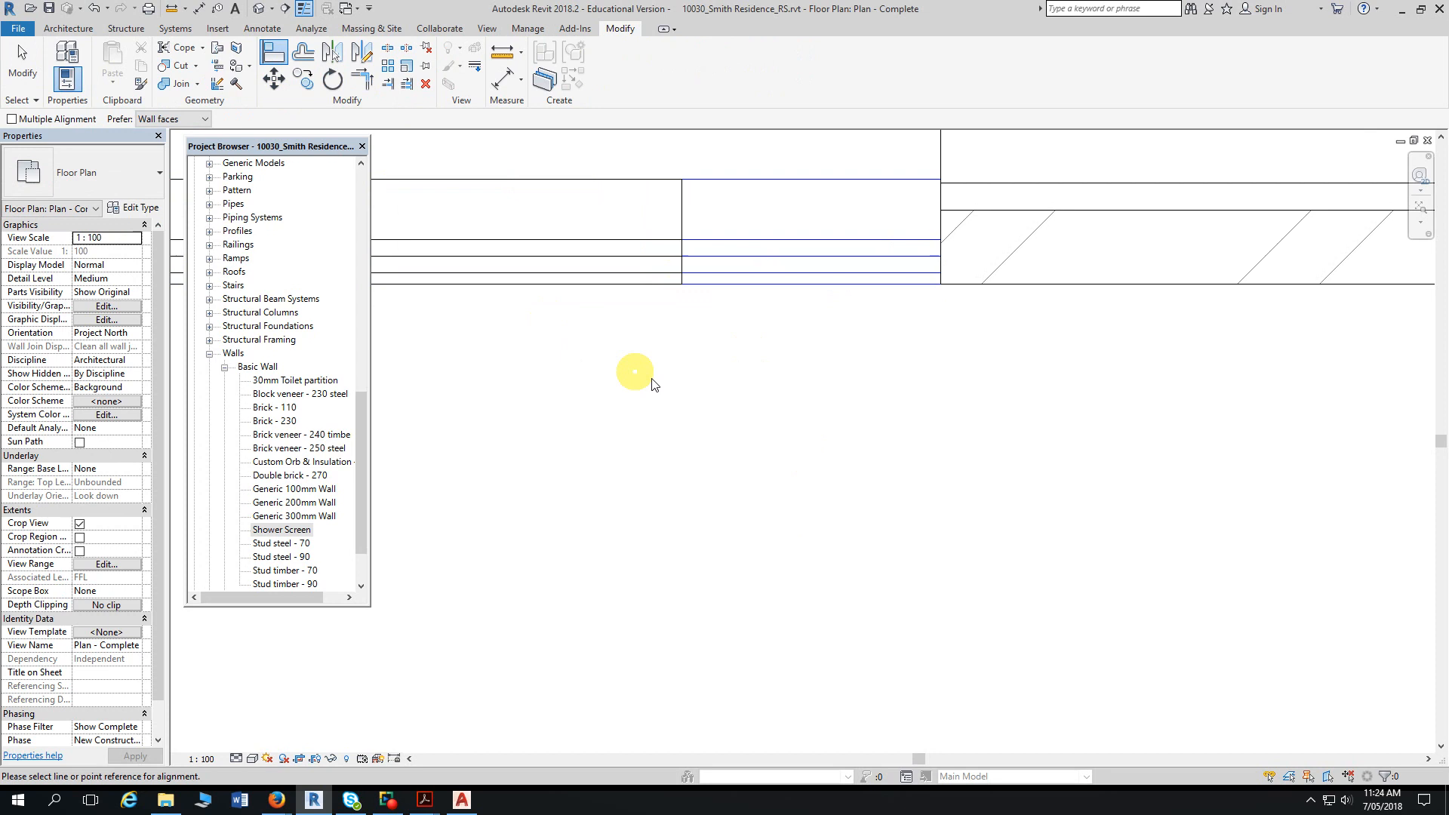
click(942, 230)
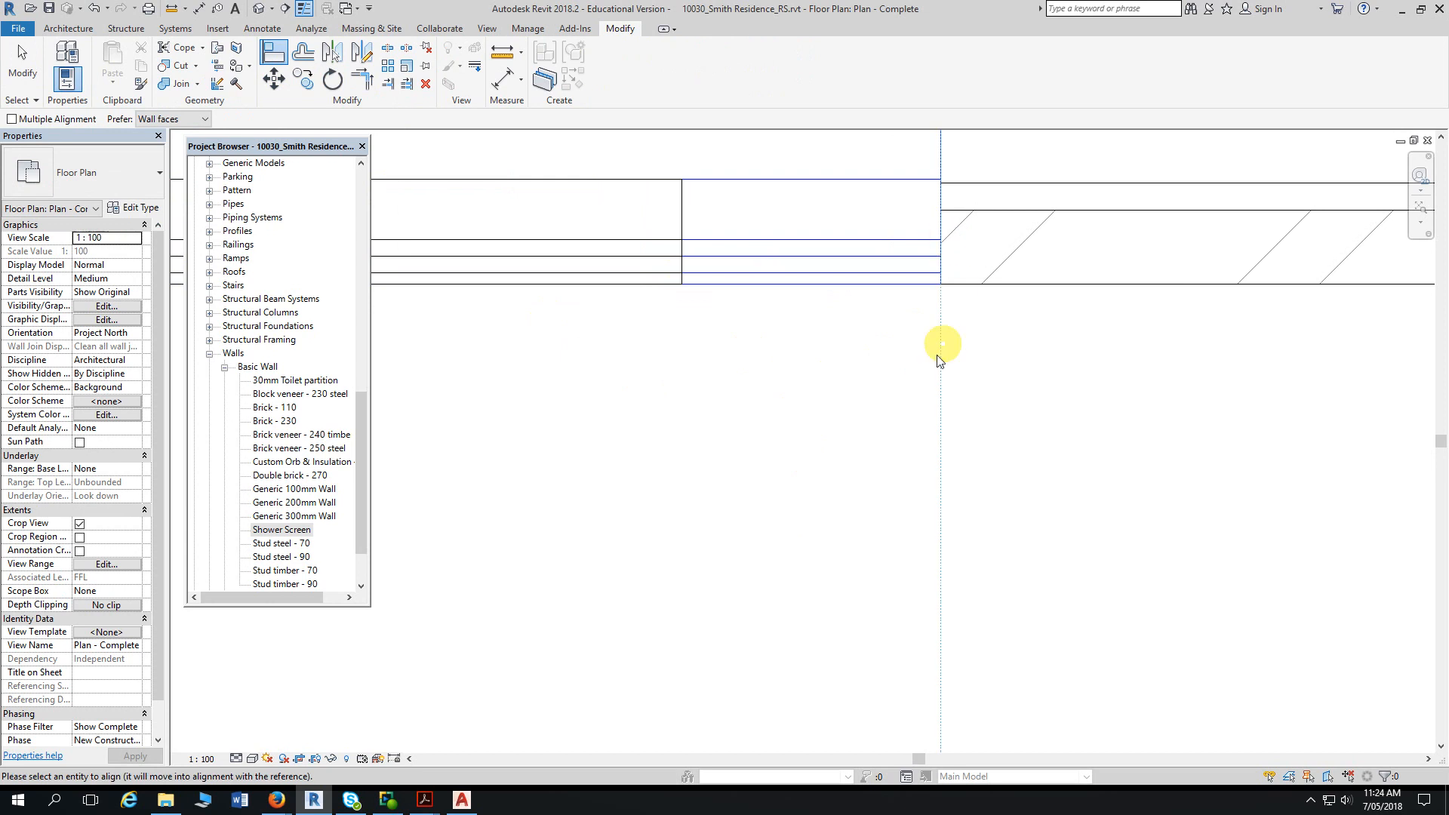
click(682, 223)
middle_drag(933, 427, 845, 492)
key(Escape)
key(Escape)
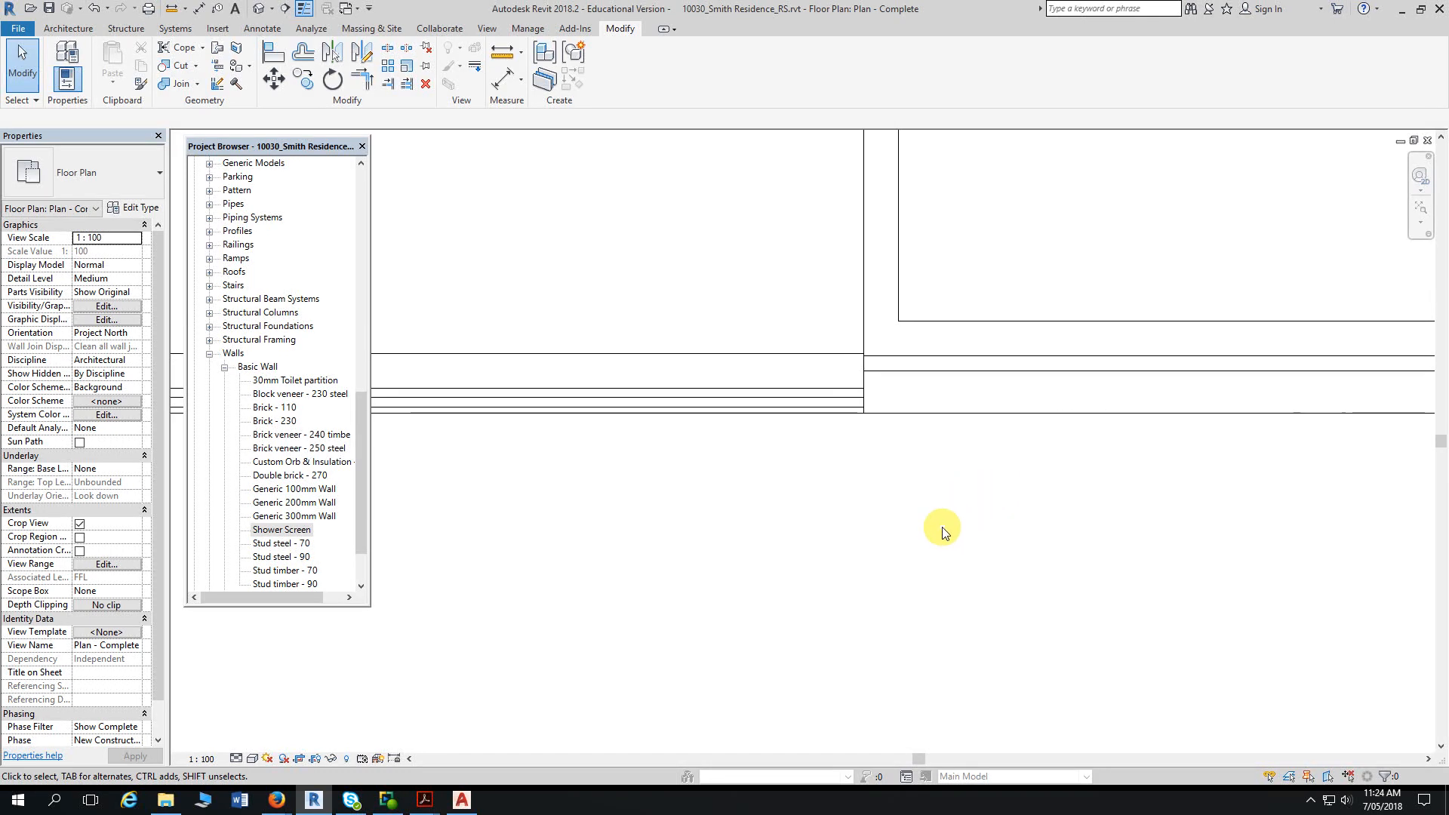
- Disallow the join at the end of the sliding door wall that stops short of the existing brick wall
middle_drag(790, 245, 794, 519)
middle_drag(732, 287, 732, 498)
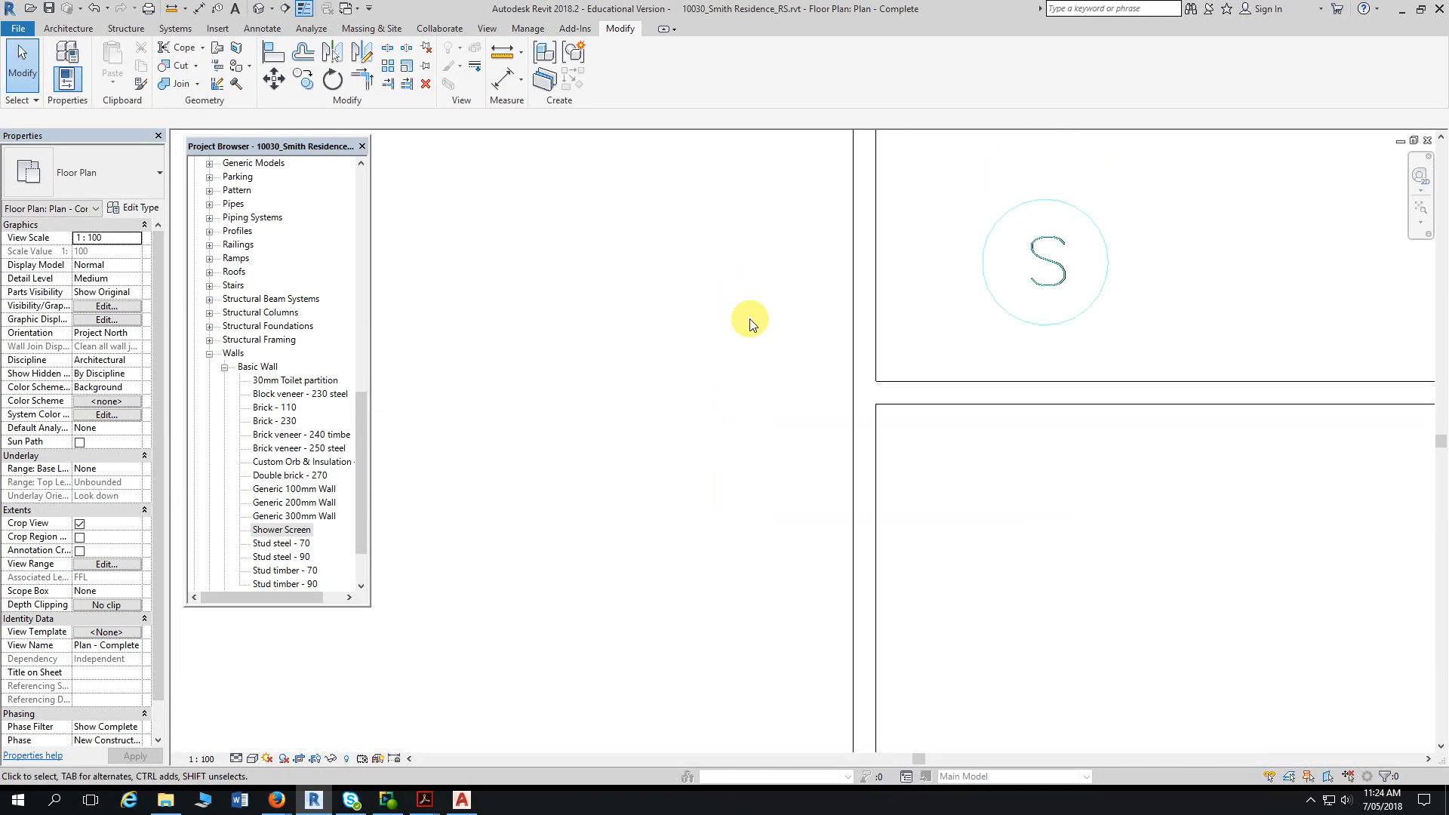
middle_drag(750, 324, 752, 563)
middle_drag(774, 235, 774, 451)
scroll(774, 451, up, 3)
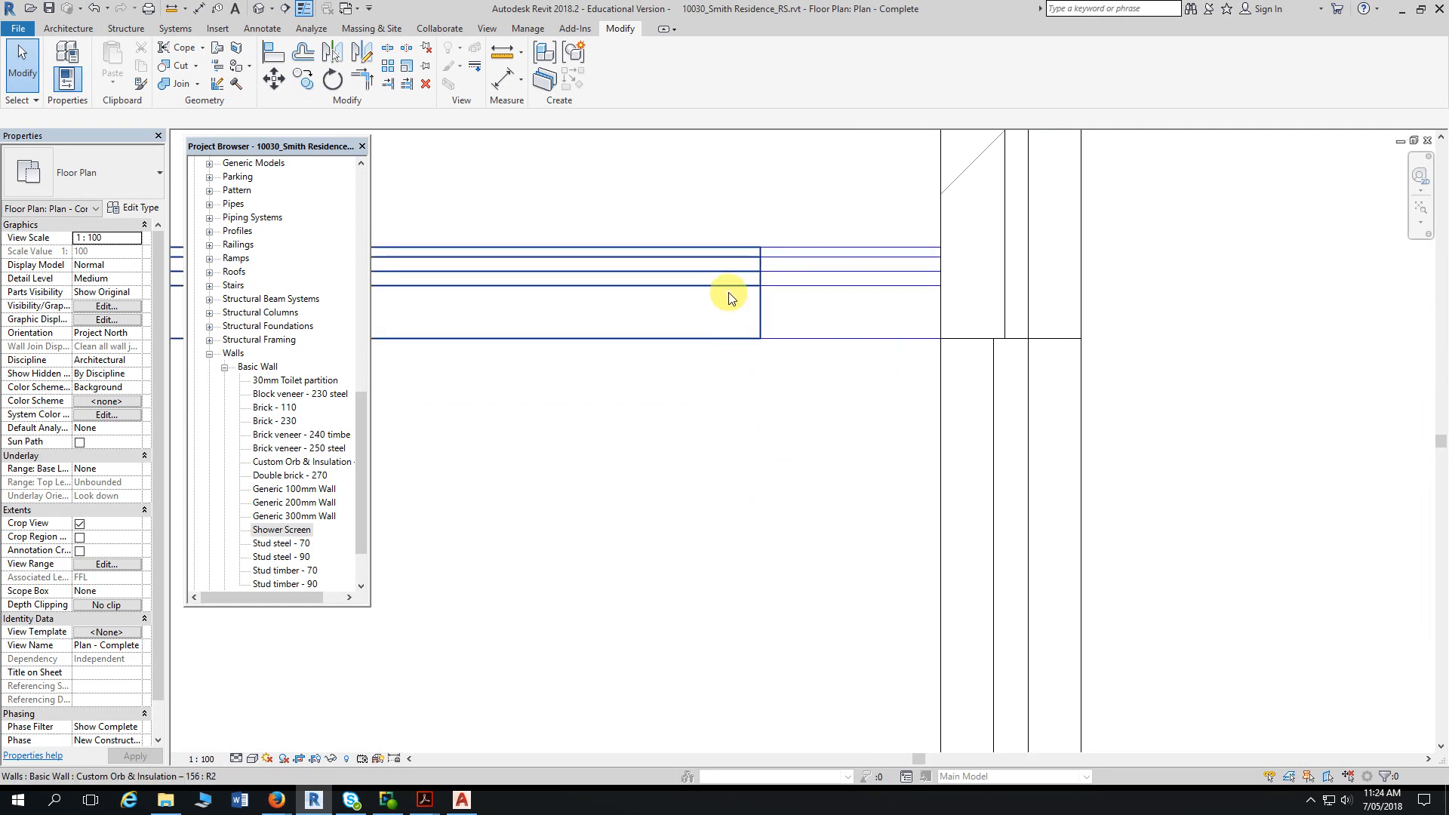
click(728, 292)
scroll(792, 262, up, 2)
drag(738, 243, 738, 246)
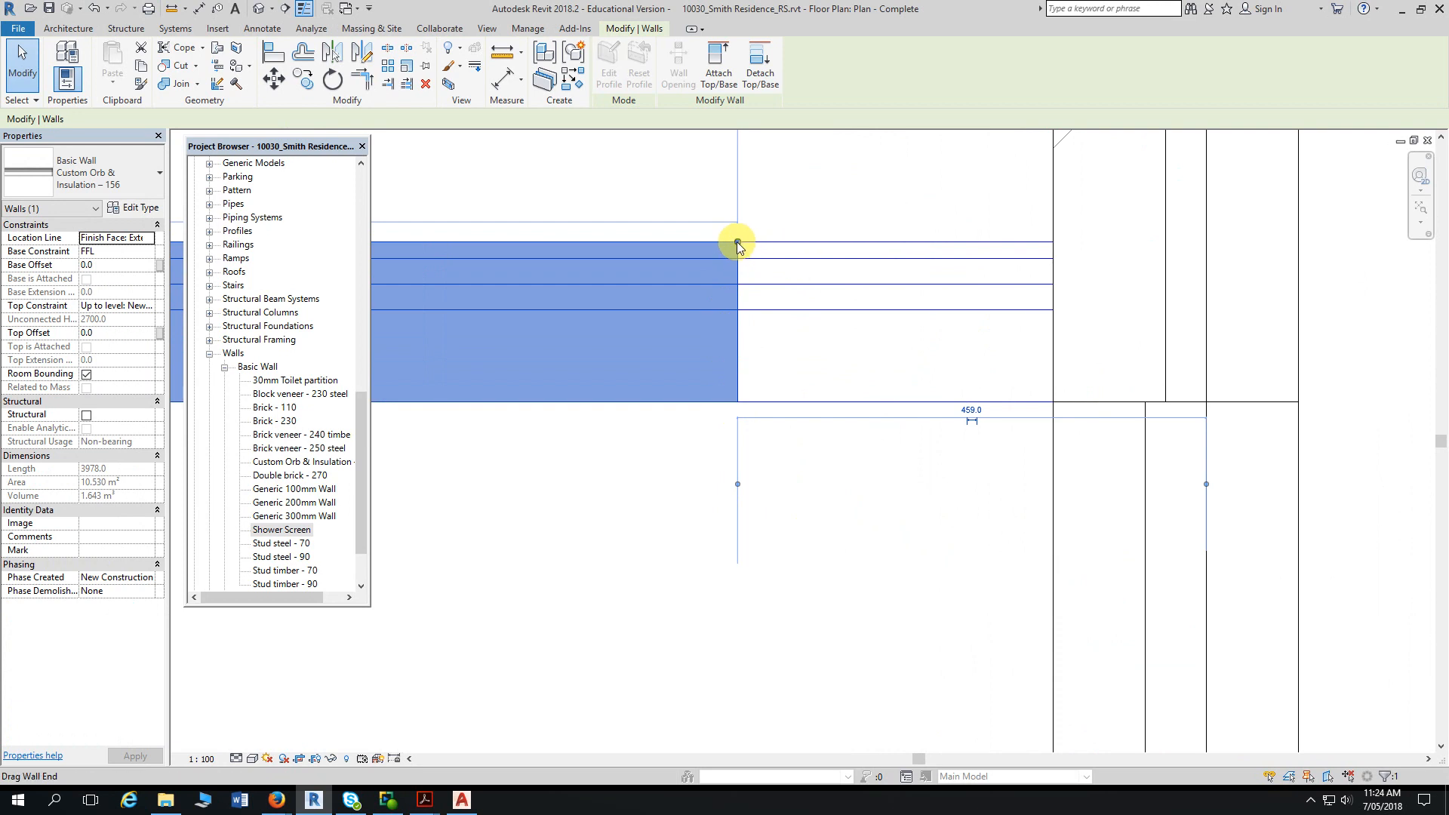
right_click(738, 244)
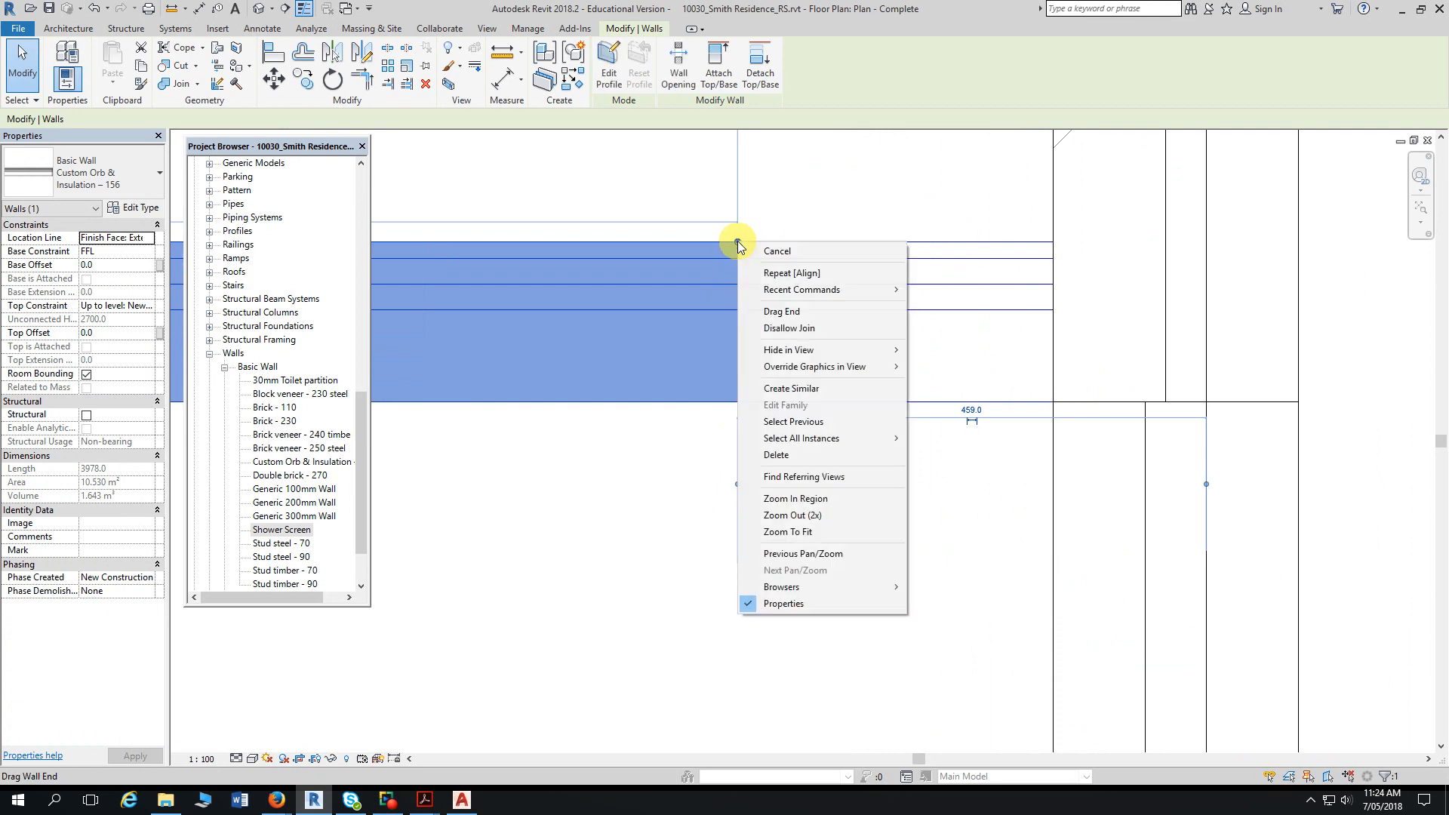
click(787, 330)
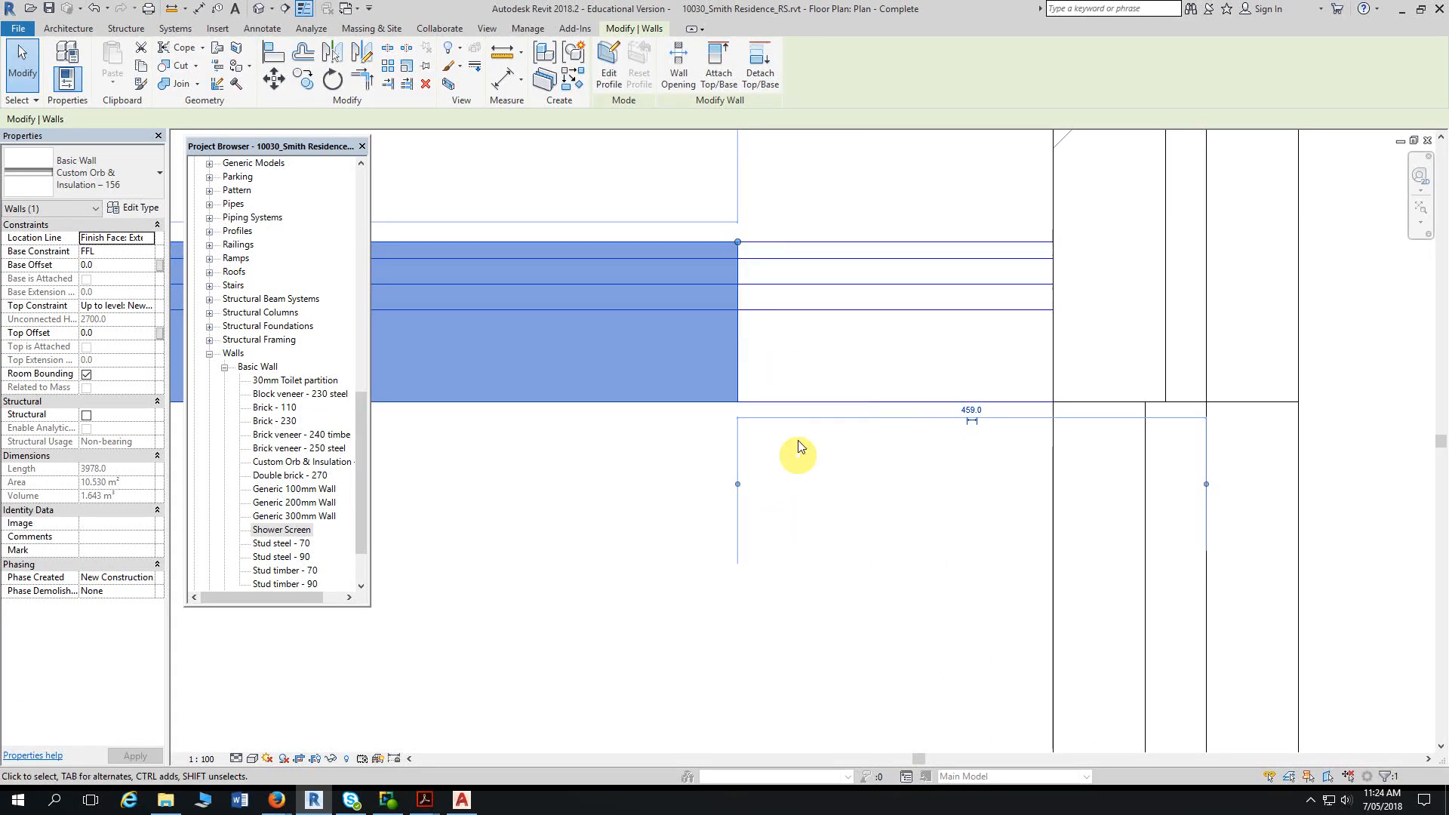
- Align the end of the sliding door wall to the outer face of the existing brick wall
click(270, 59)
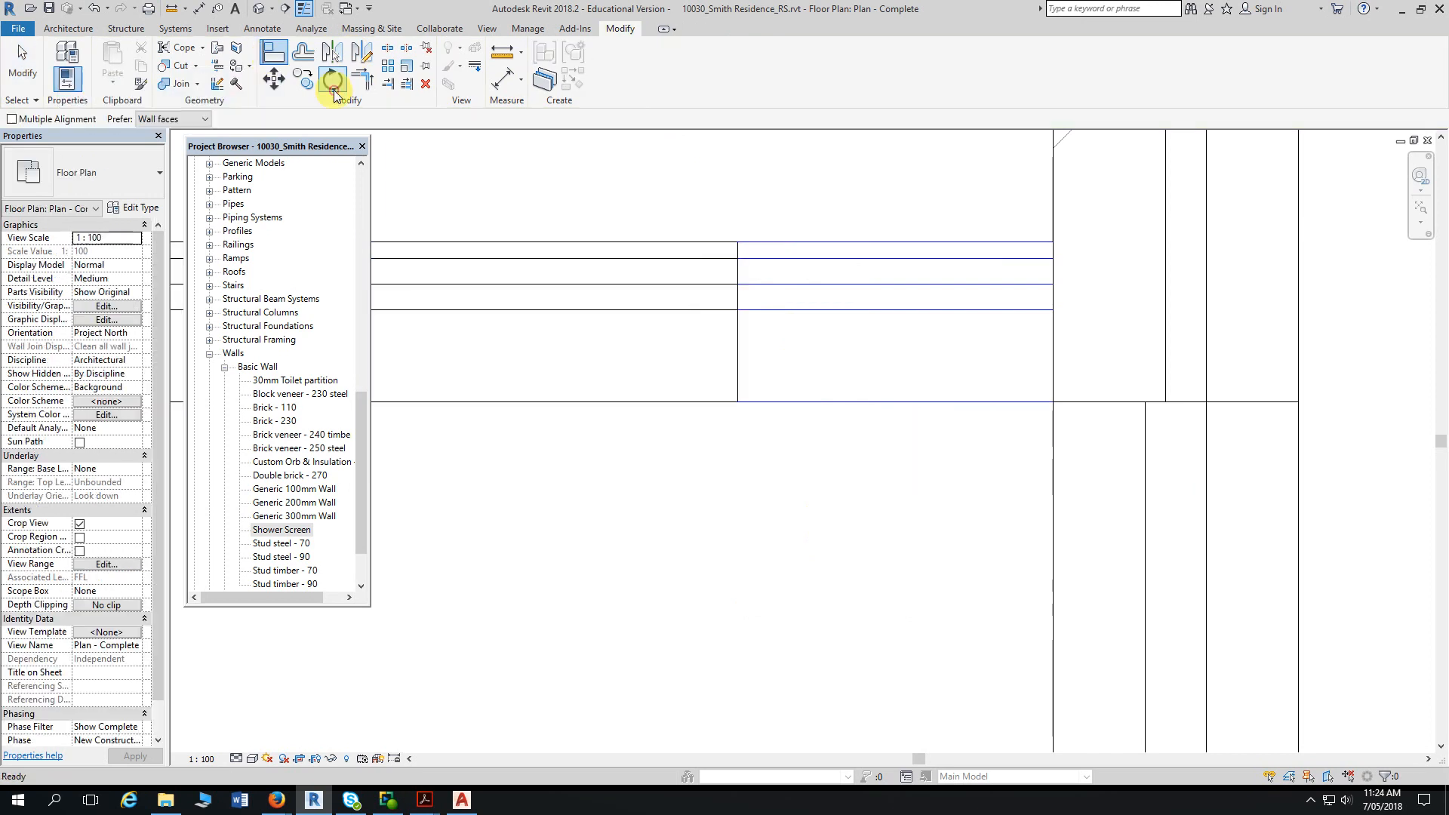
click(1053, 341)
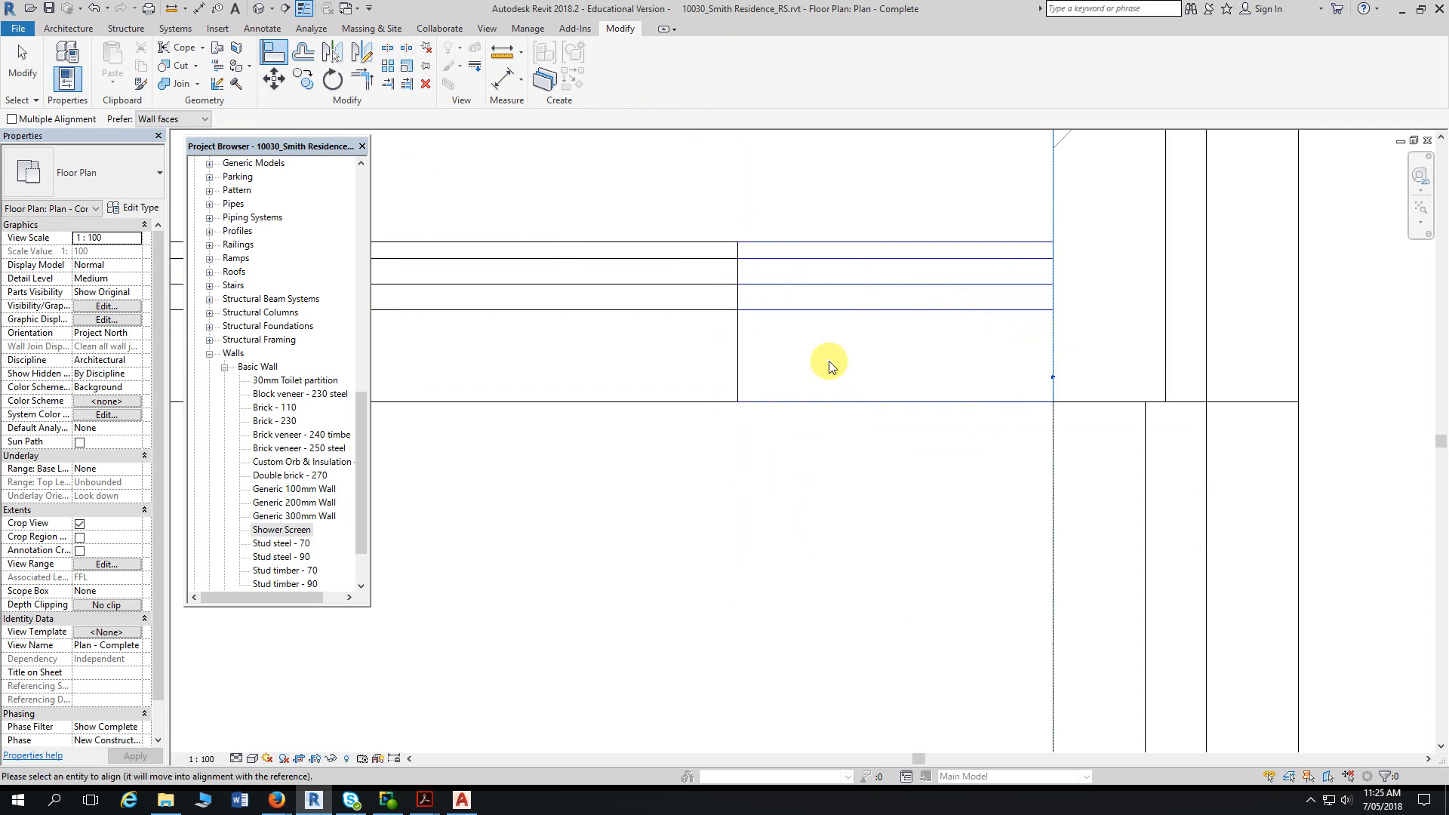
click(739, 350)
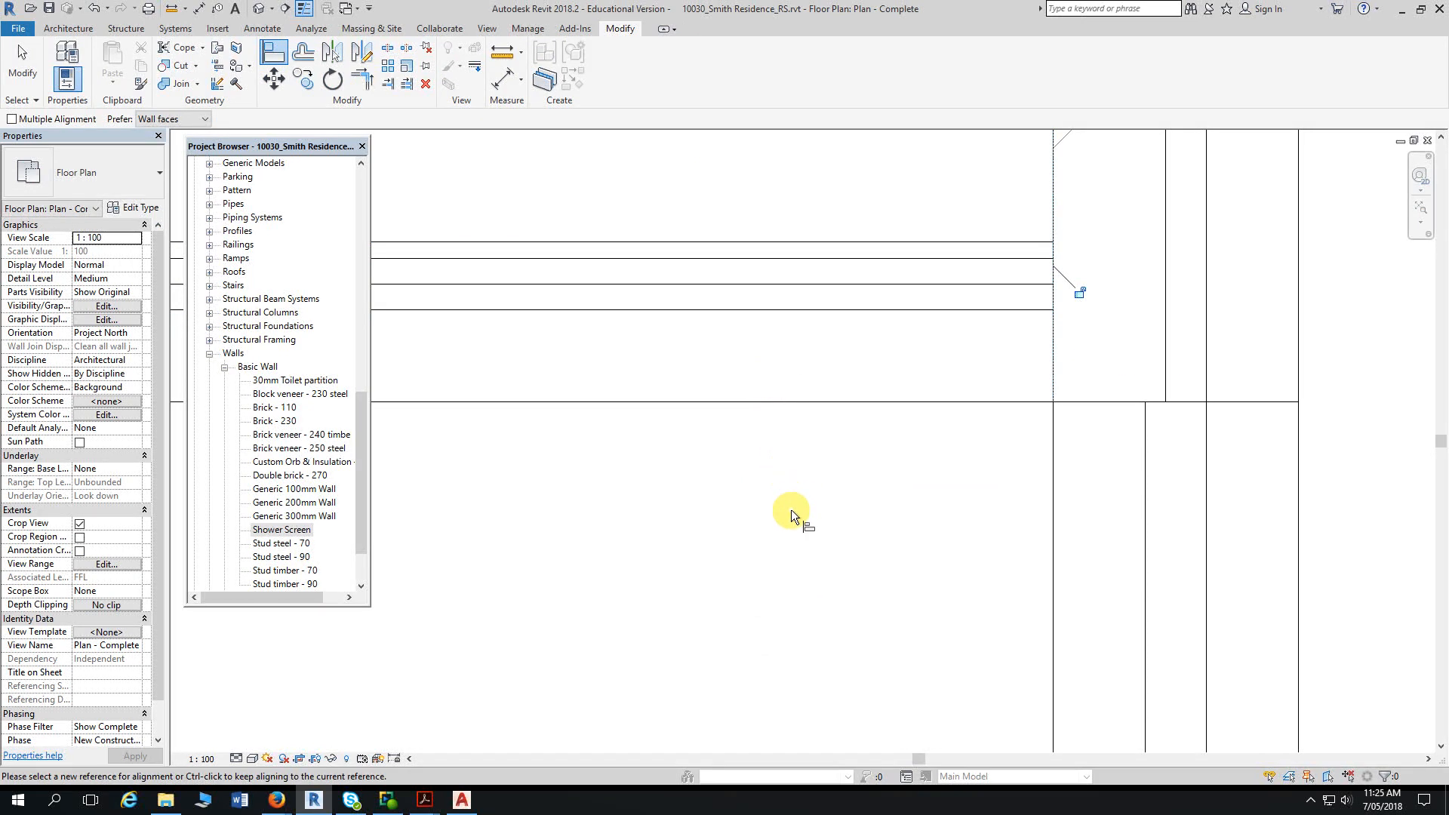
scroll(790, 509, down, 2)
scroll(788, 511, down, 1)
key(Escape)
middle_drag(783, 518, 717, 372)
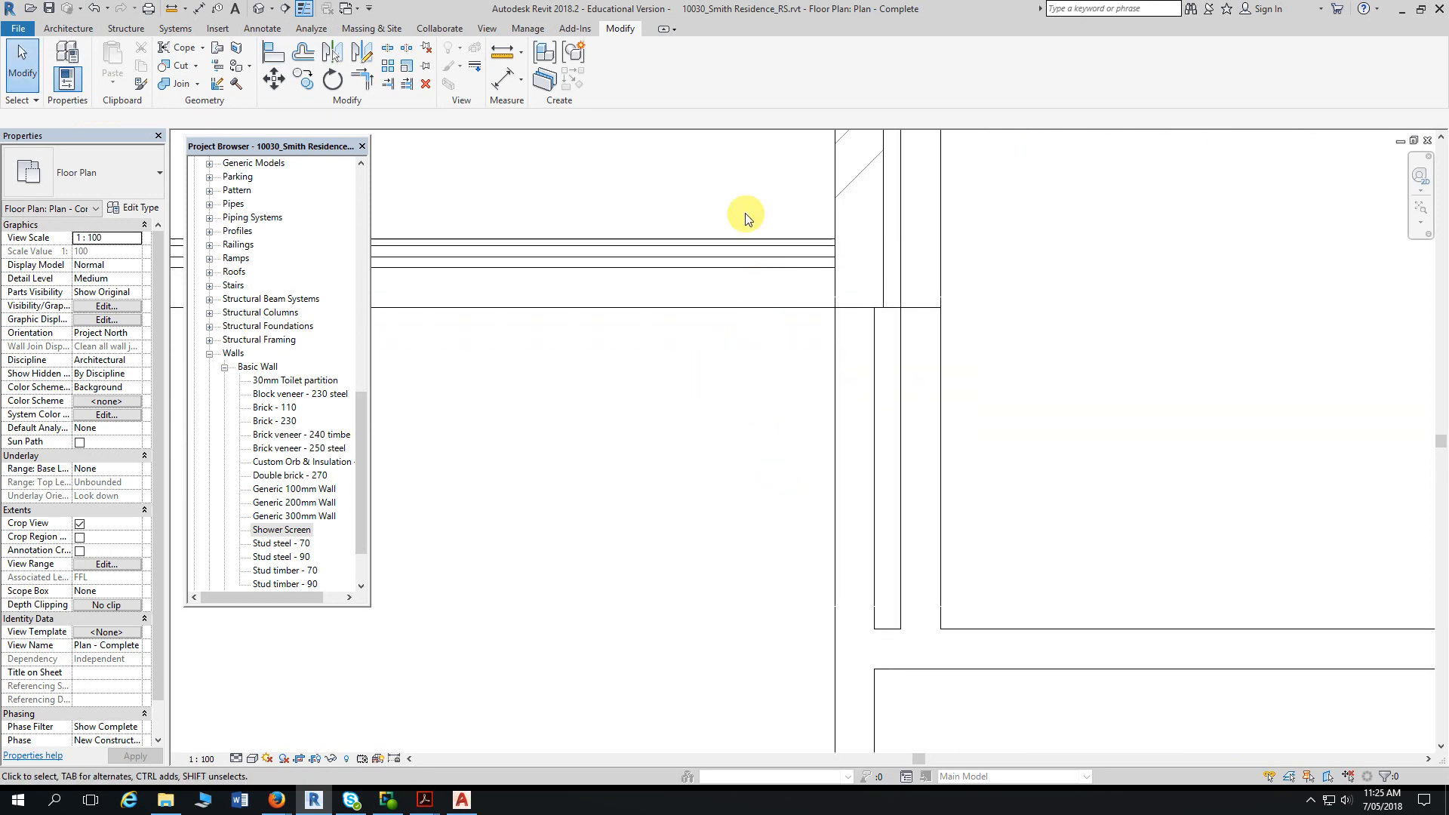
- Switch the plan to the Shaded visual style and examine the extension's junction with the existing brick wall and the overall layout
drag(745, 186, 986, 375)
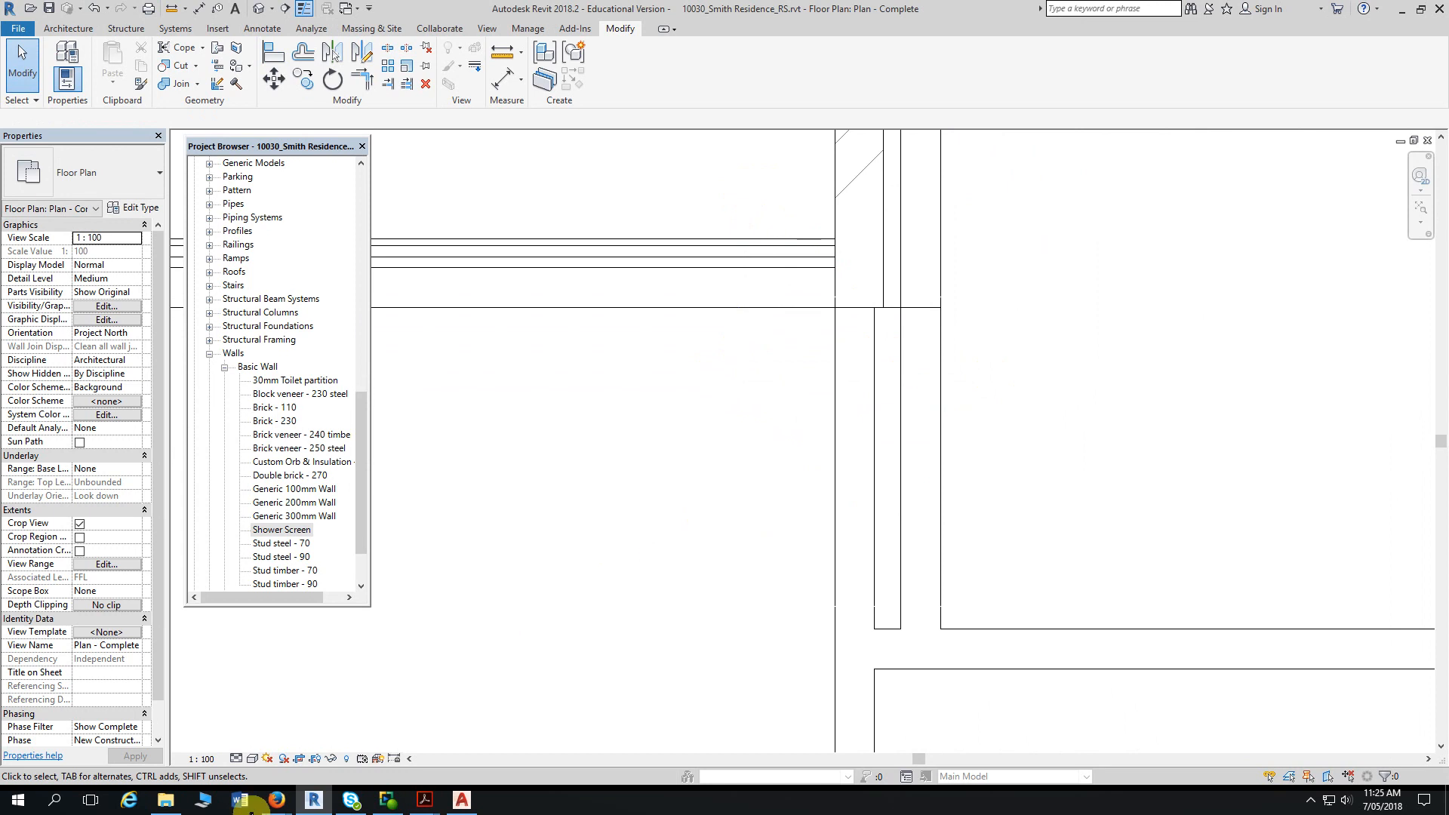
click(253, 758)
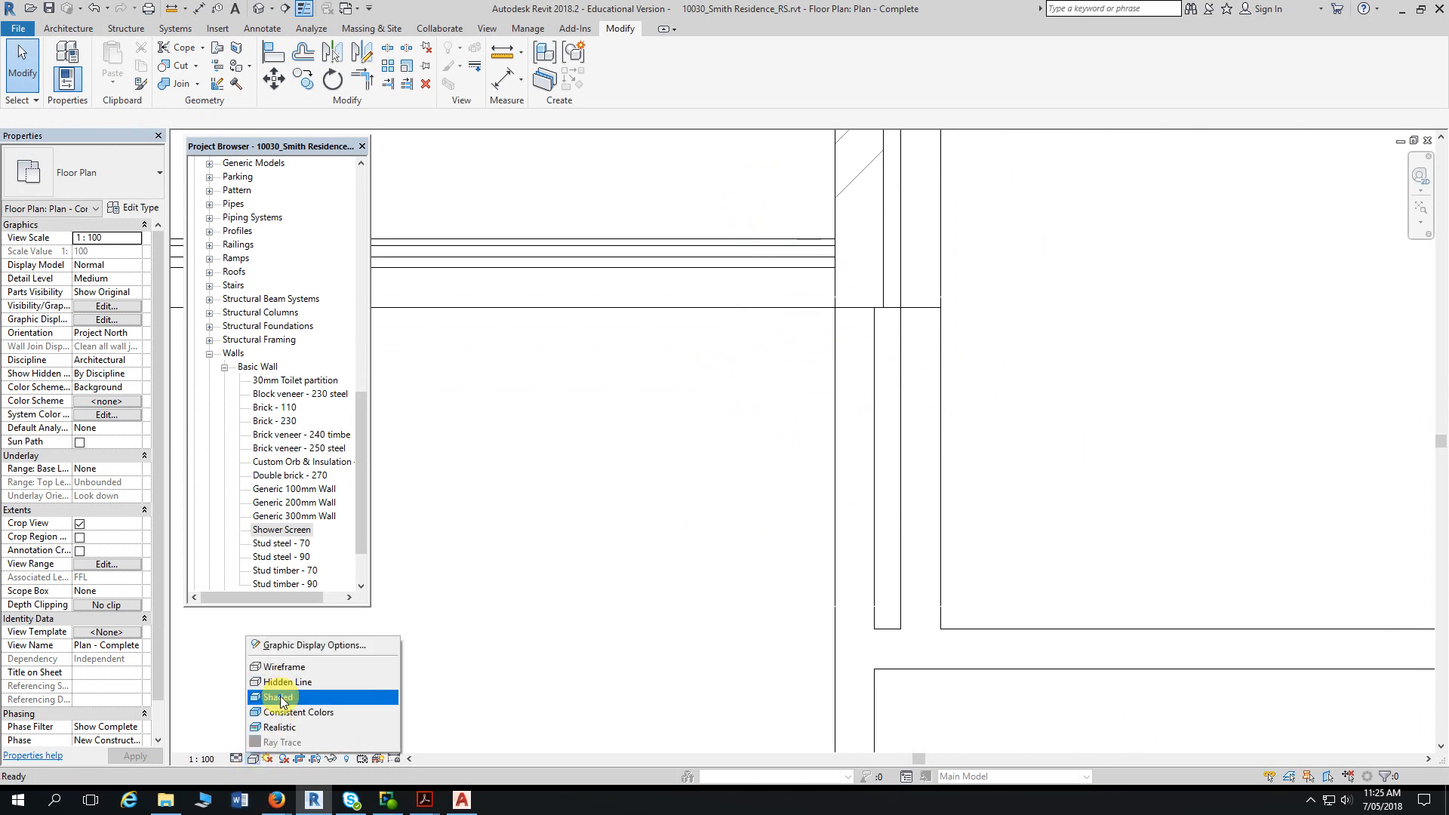
click(279, 698)
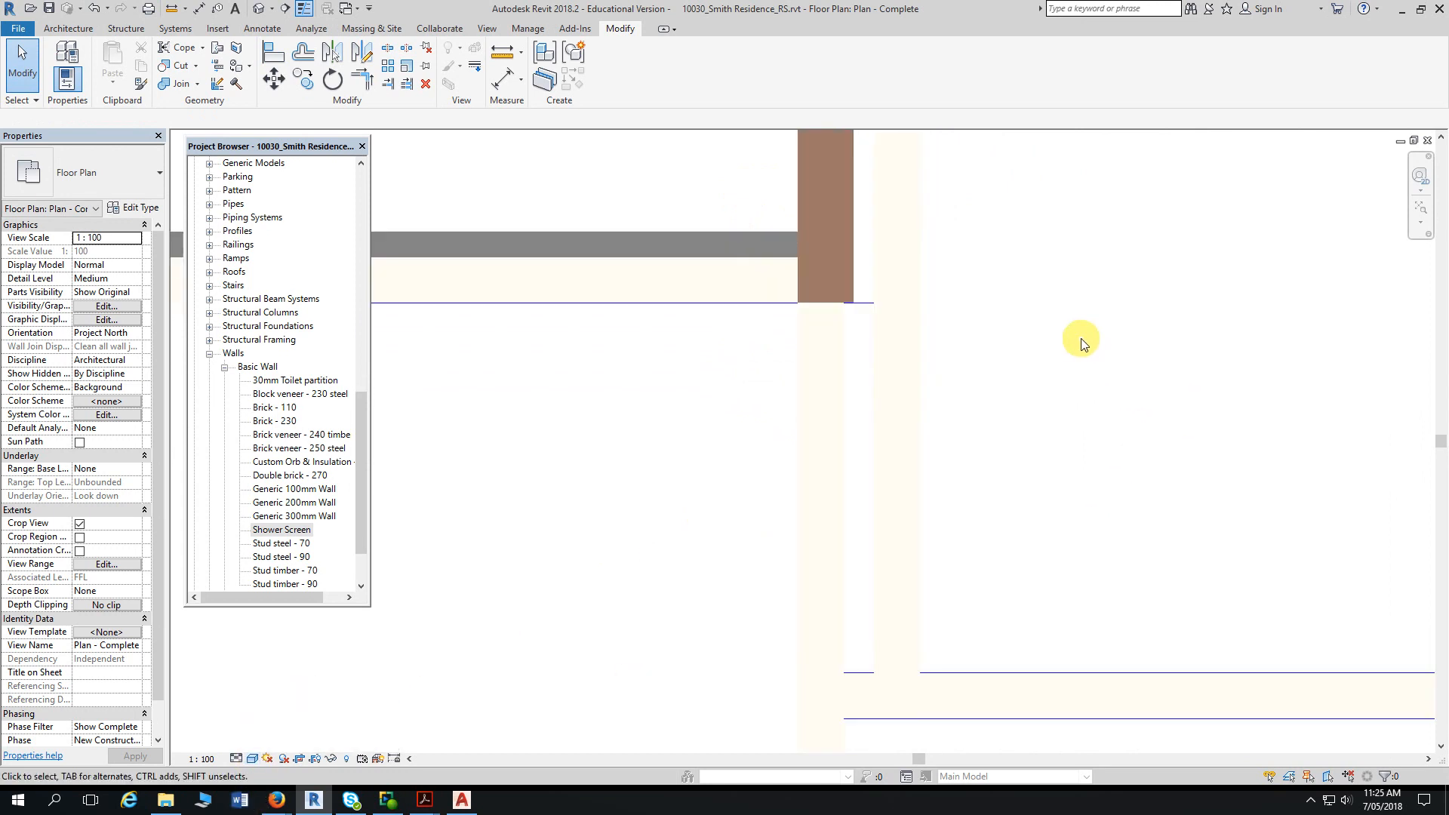
scroll(1057, 362, up, 1)
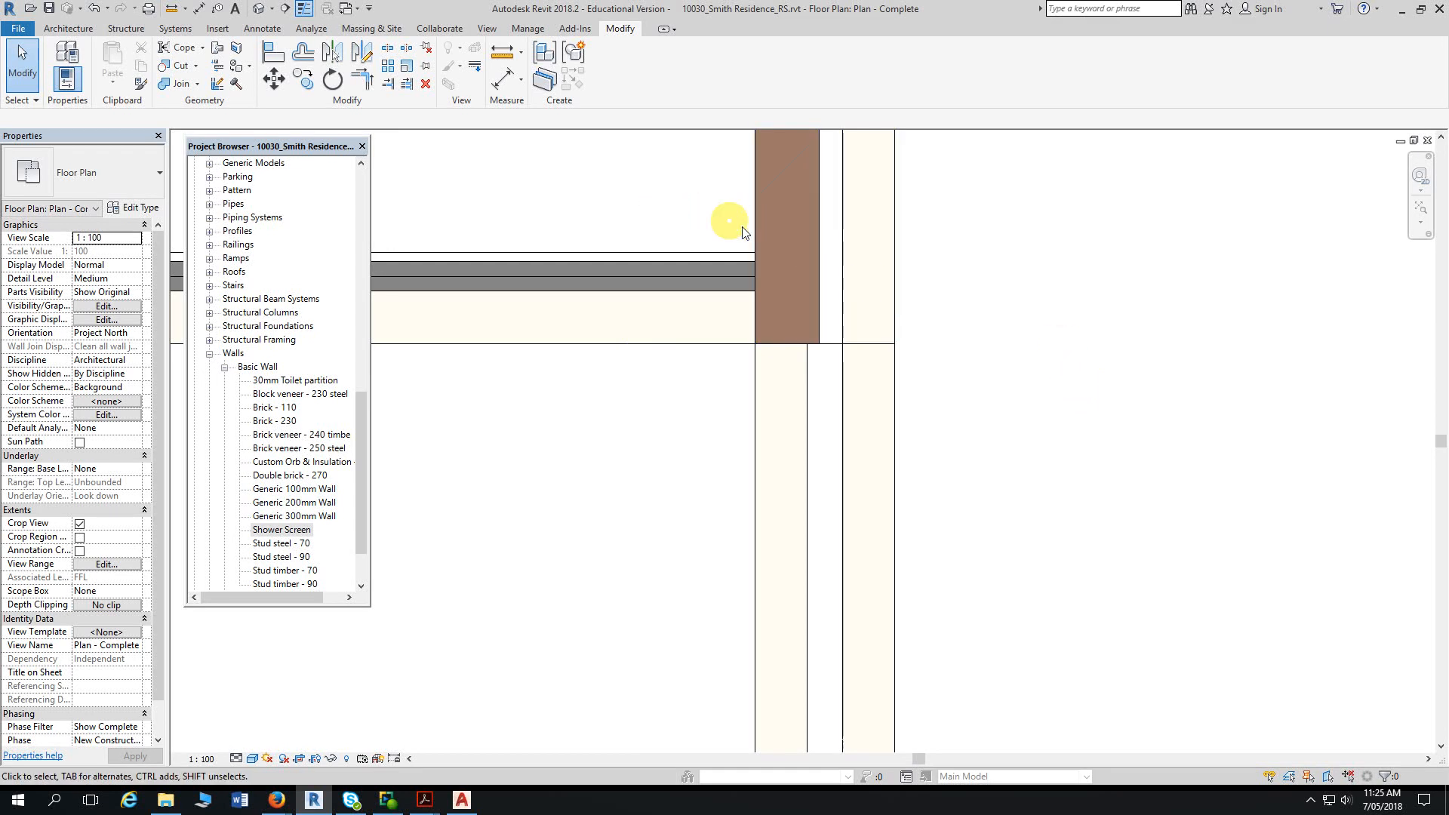
drag(659, 204, 960, 405)
scroll(991, 428, down, 5)
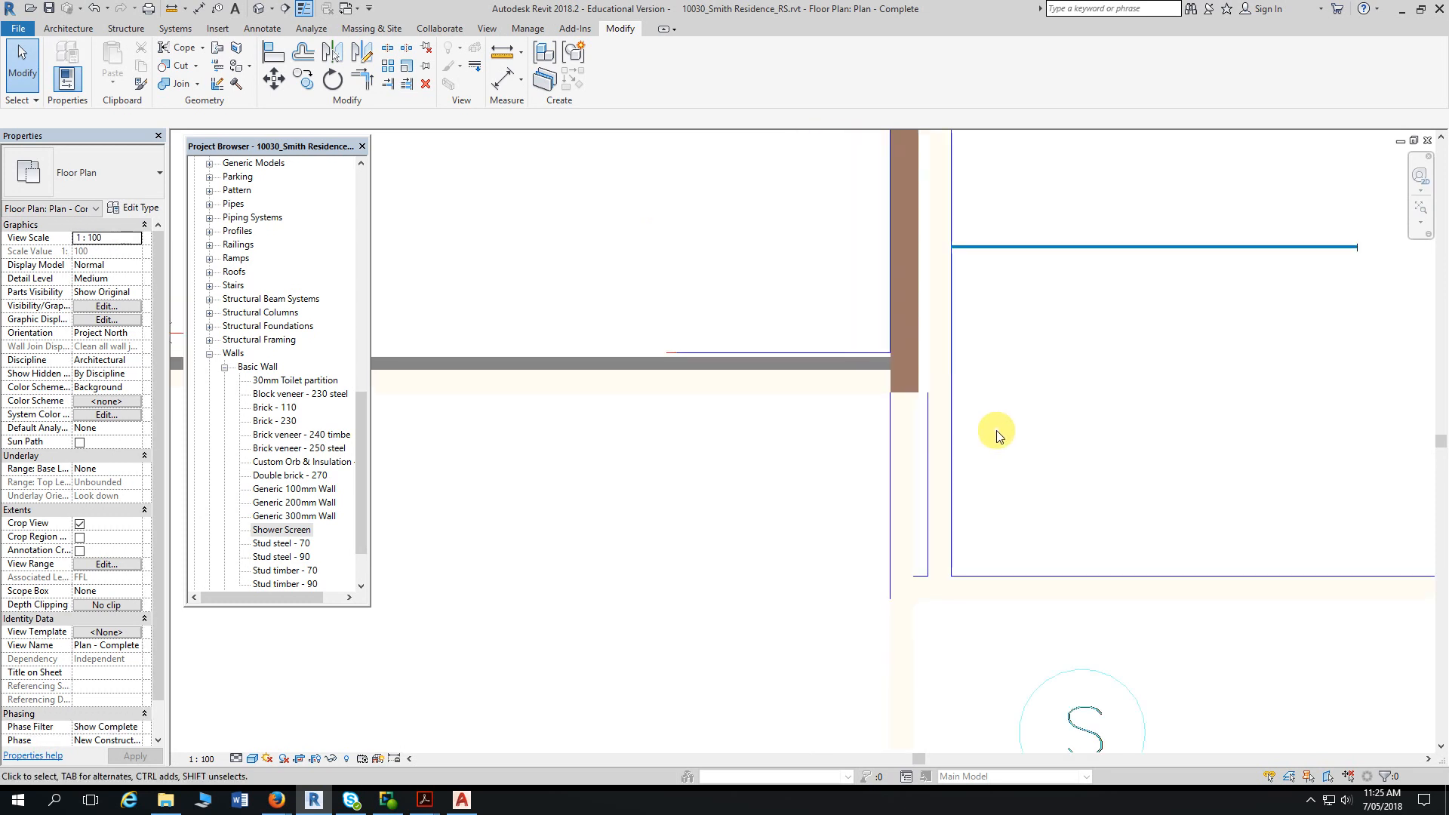
scroll(1000, 448, down, 4)
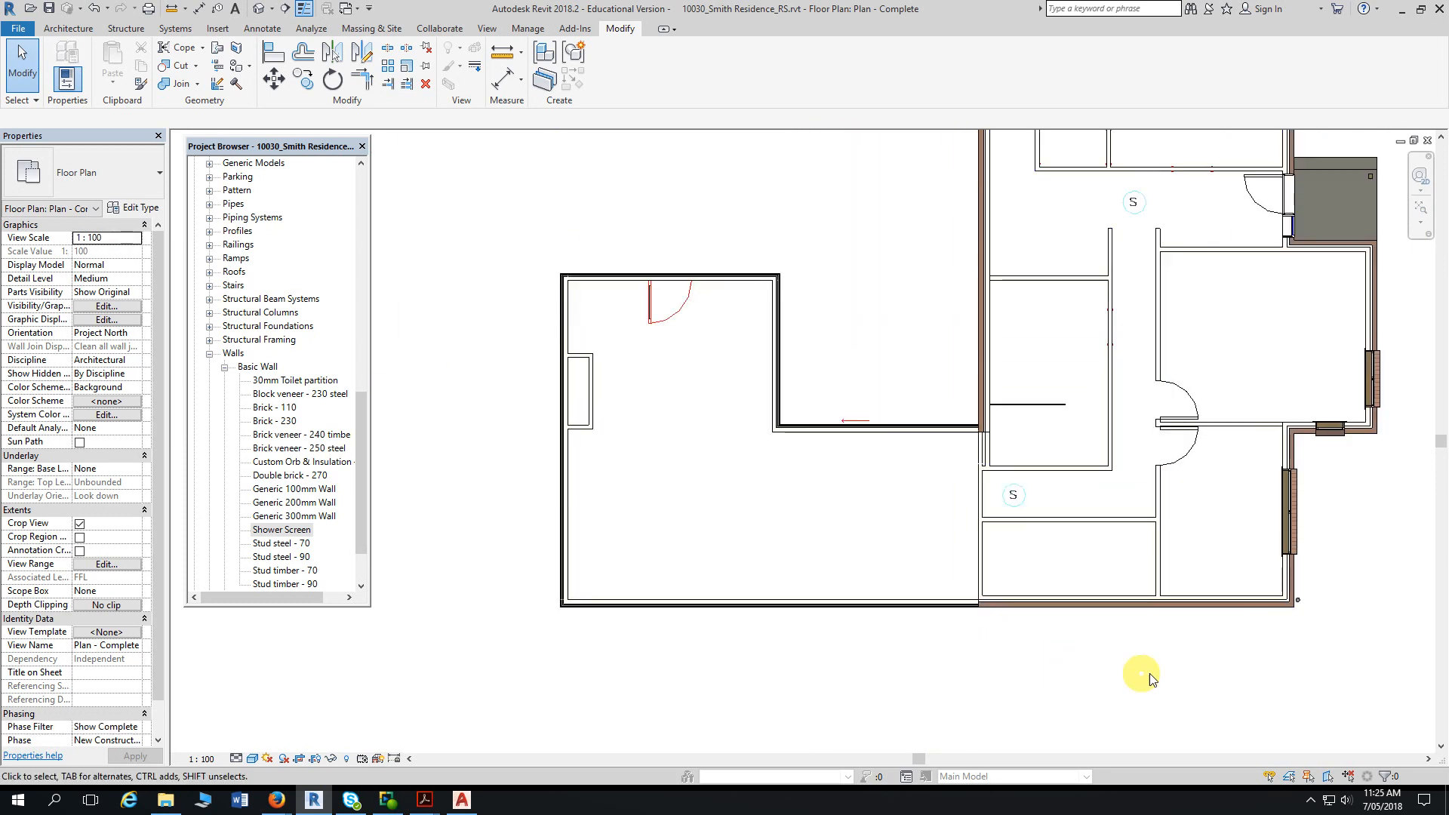
middle_drag(1372, 606, 1203, 627)
scroll(1185, 653, down, 1)
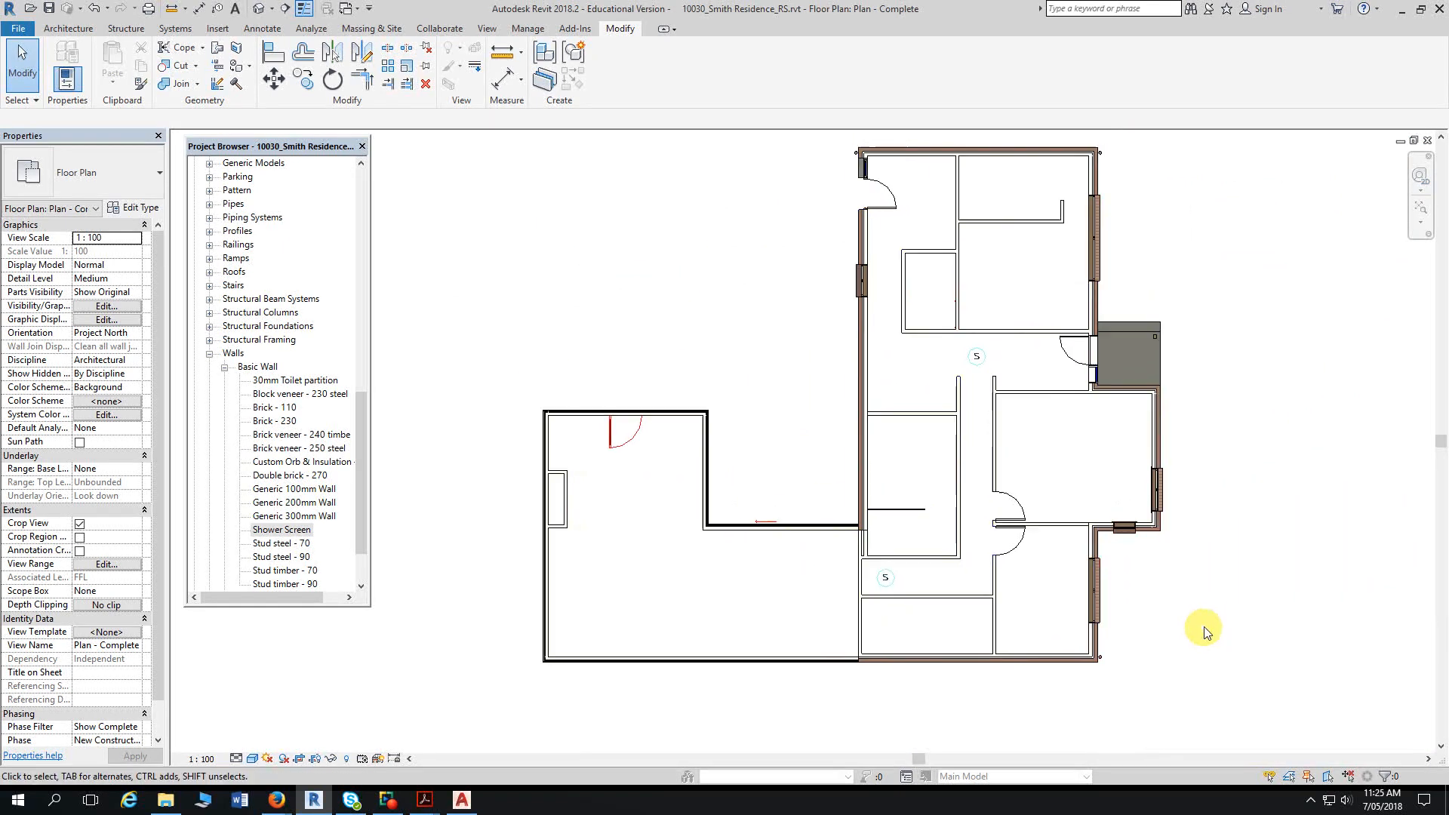
- Set the plan's visual style to Hidden Line and look over the completed wall layout
click(251, 760)
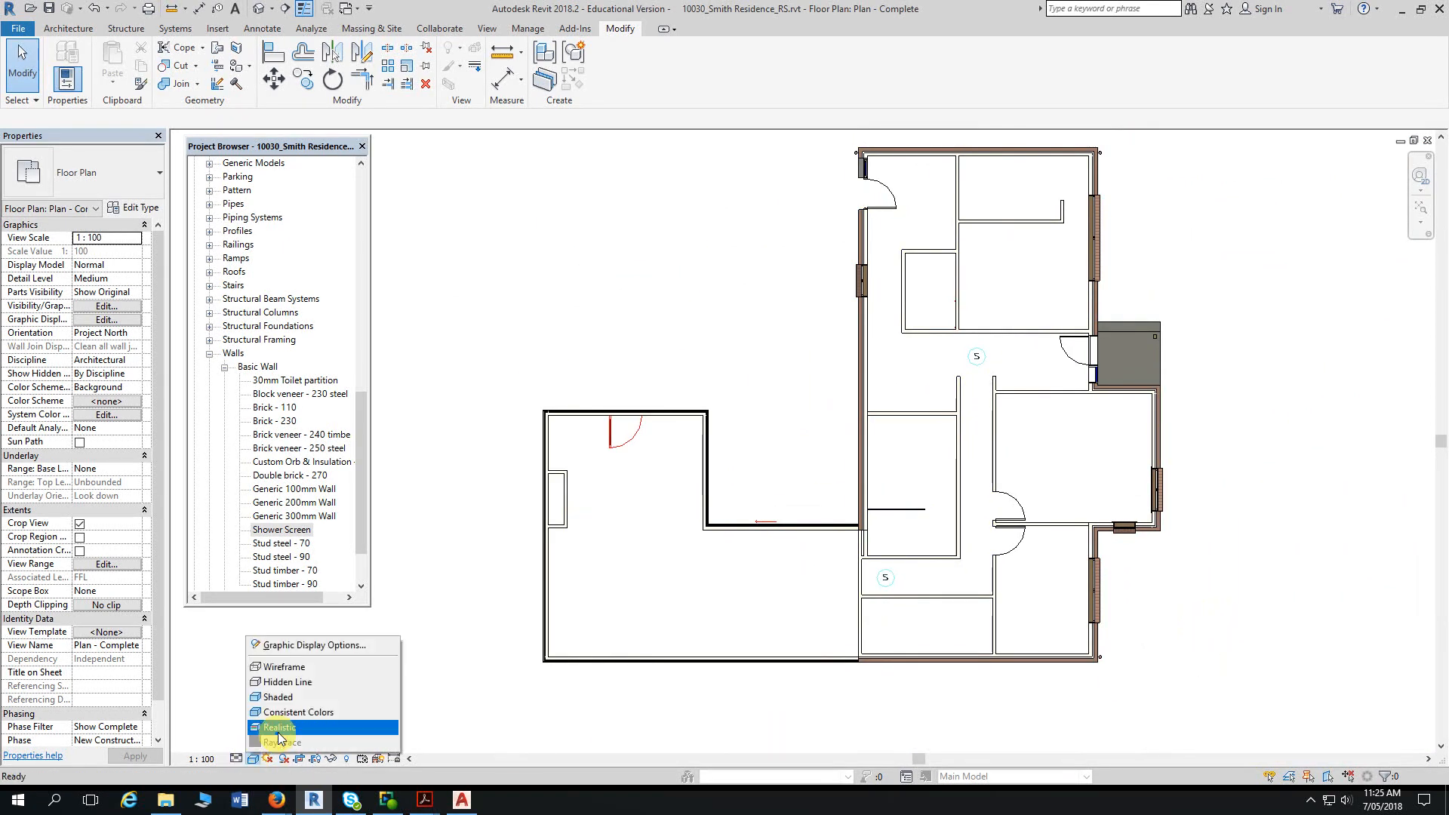
click(282, 687)
middle_drag(1223, 564, 1205, 580)
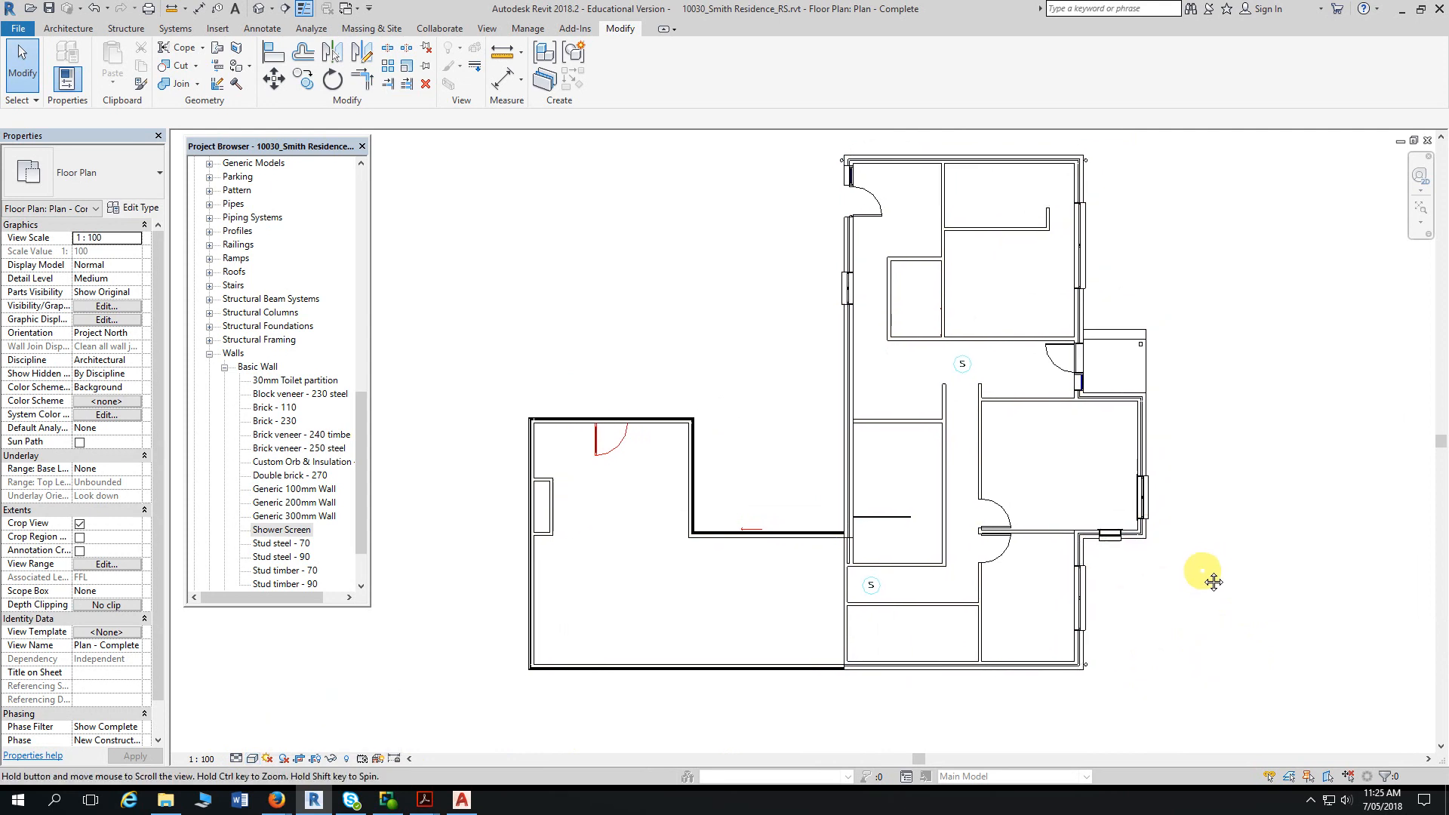
scroll(475, 534, up, 1)
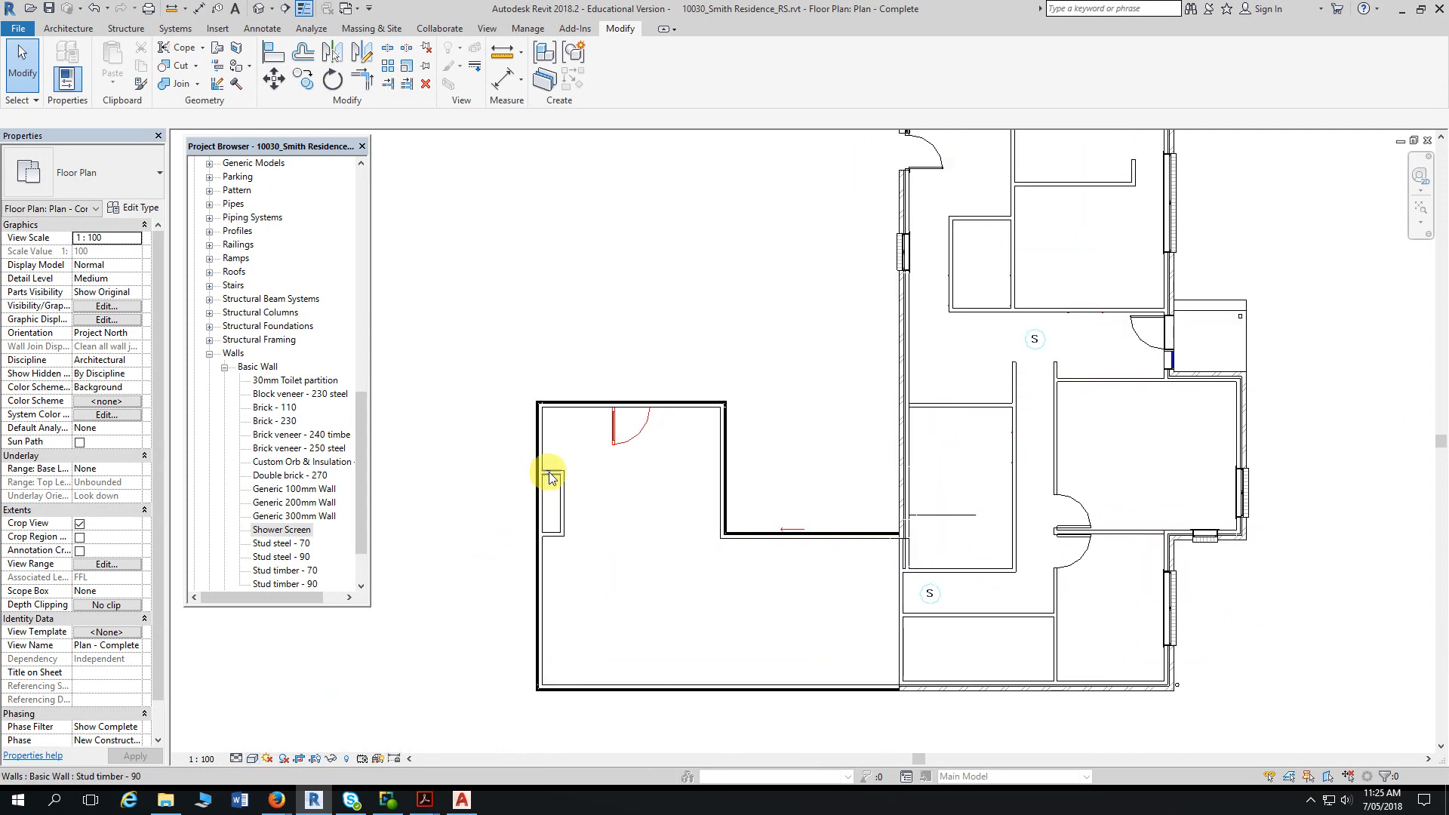
scroll(491, 462, down, 1)
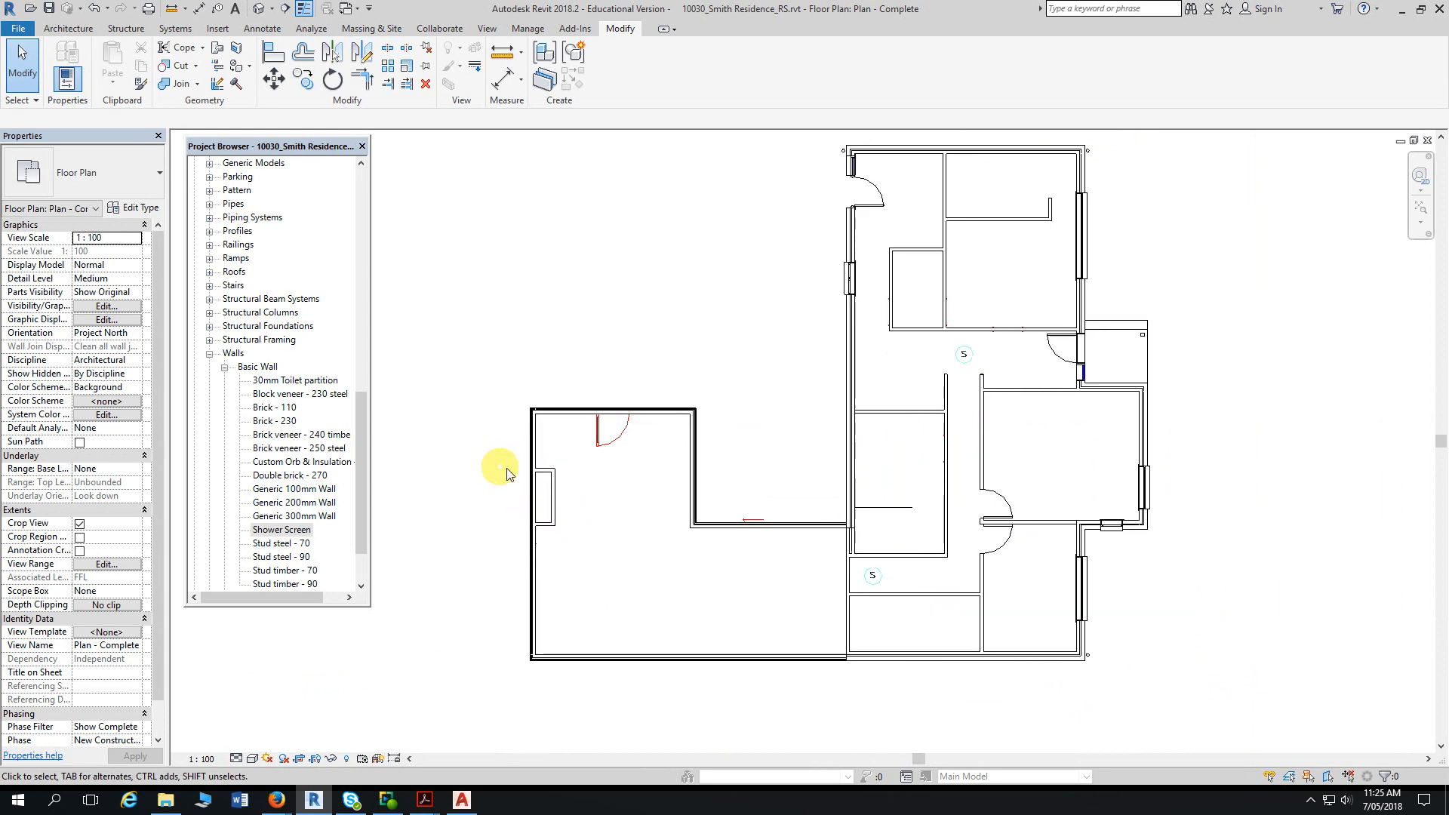
- Compare the Plan - Existing and Plan - Demo floor plans, and return to the Plan - Complete view
middle_drag(1284, 528, 1284, 540)
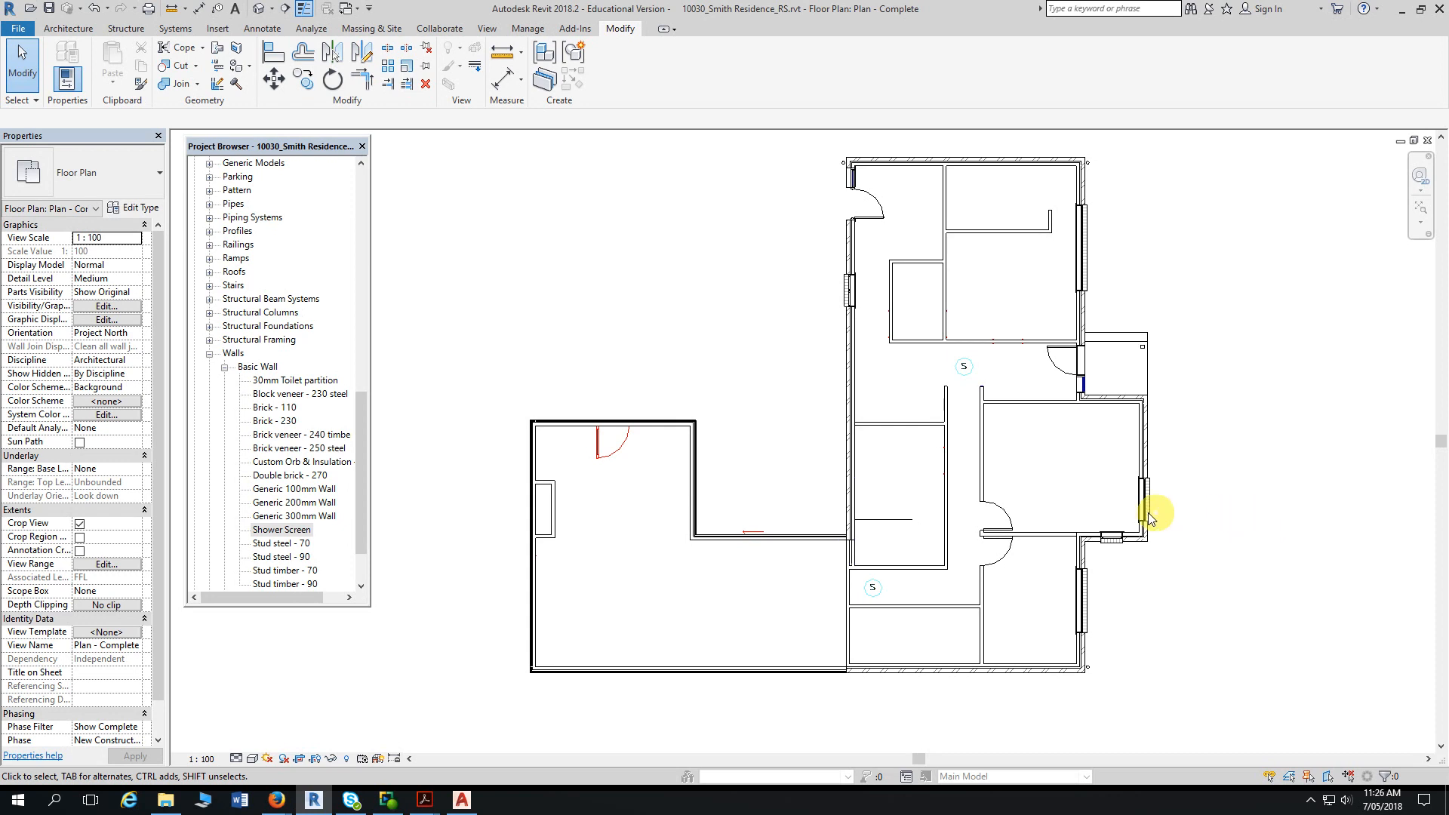
click(211, 354)
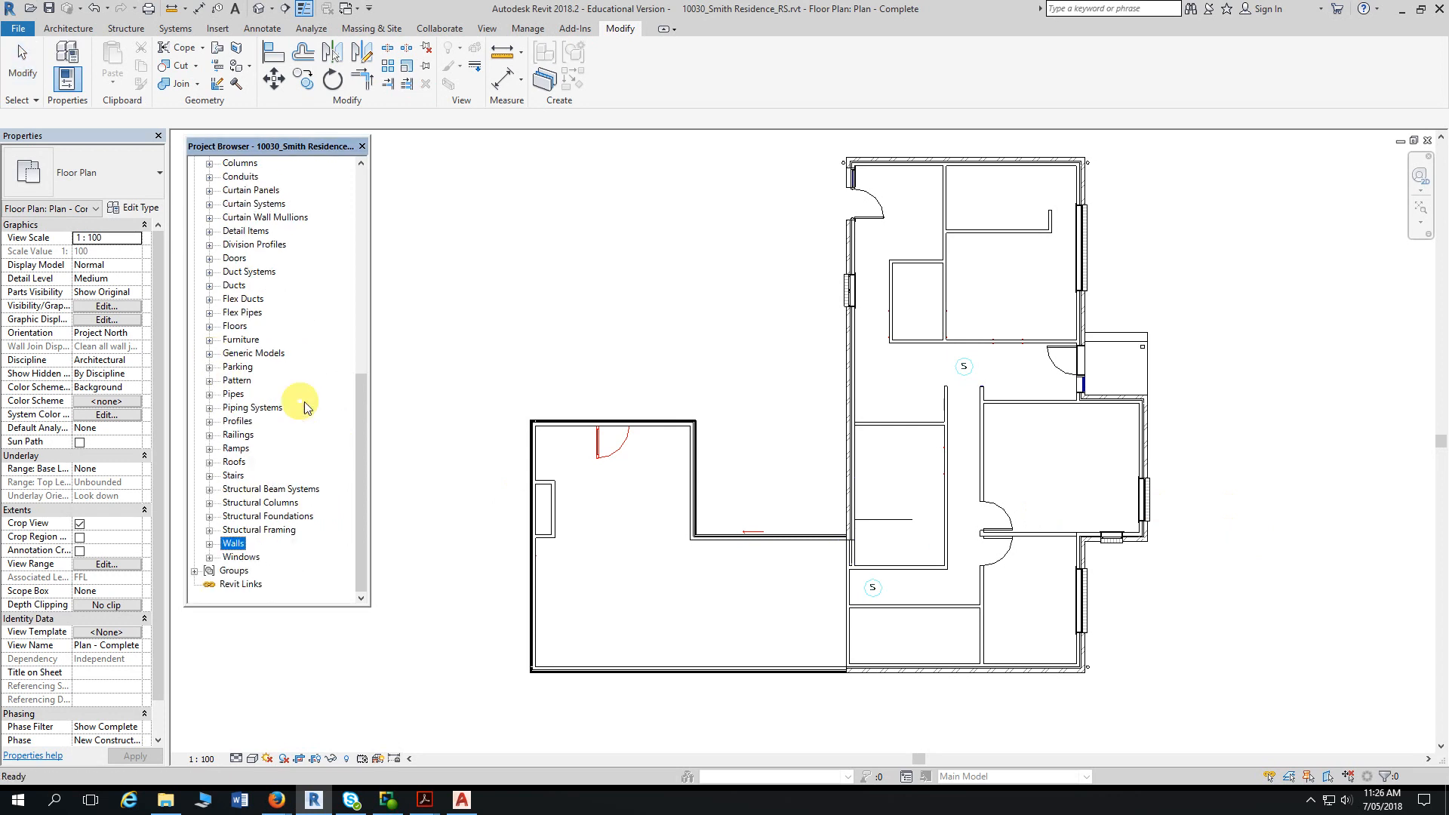
drag(365, 397, 351, 190)
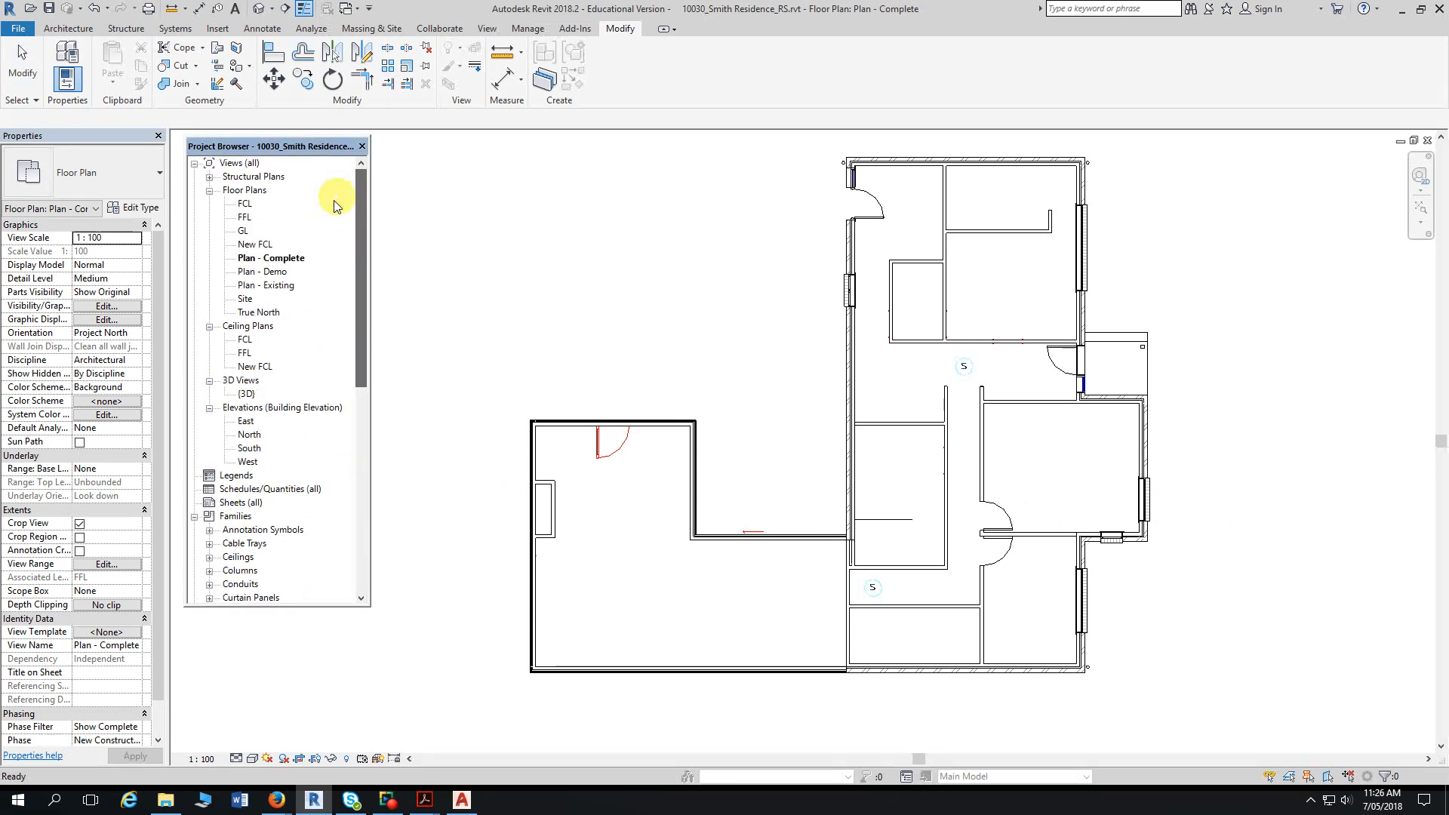
double_click(272, 285)
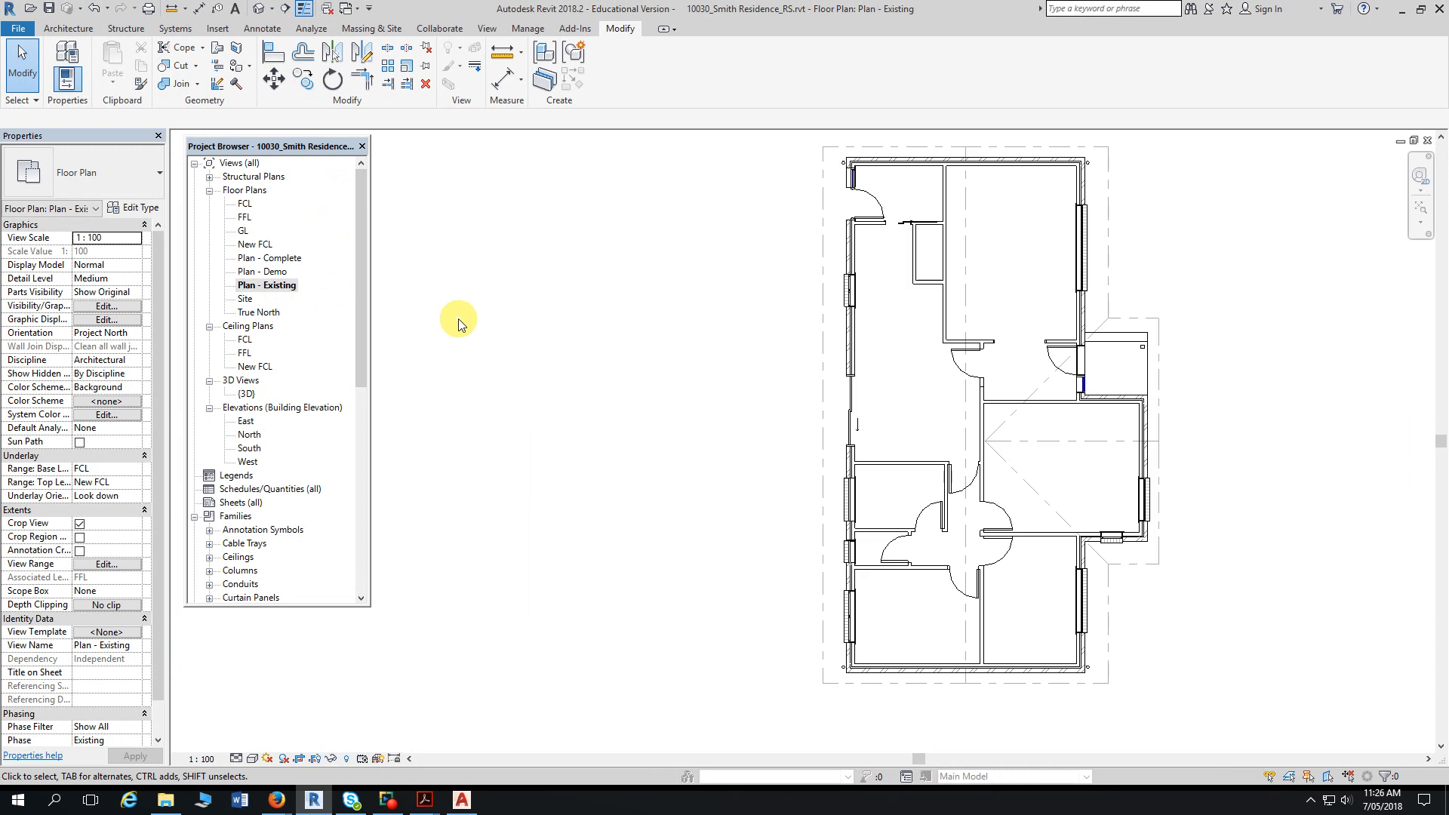
scroll(615, 372, down, 3)
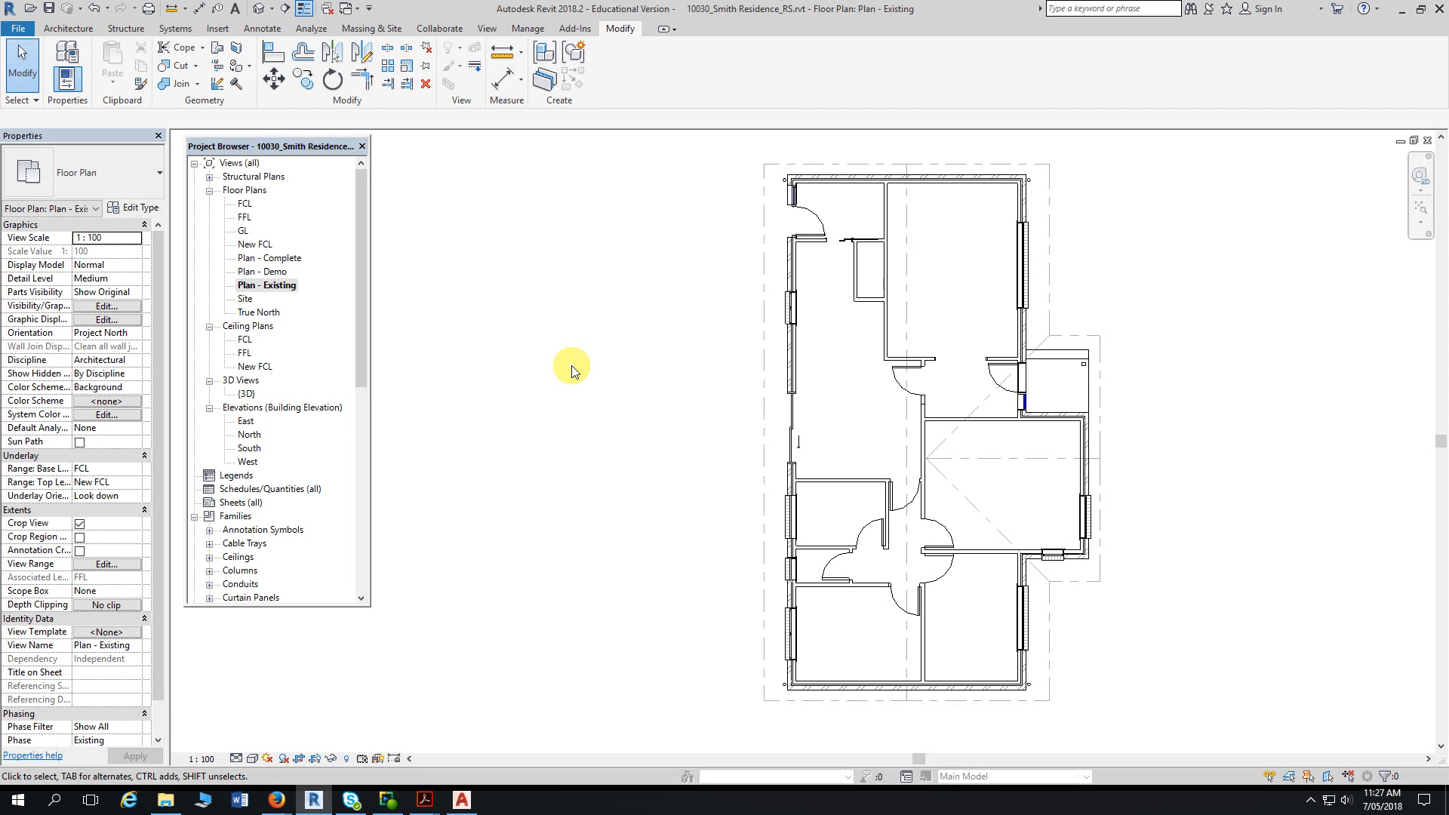
double_click(268, 273)
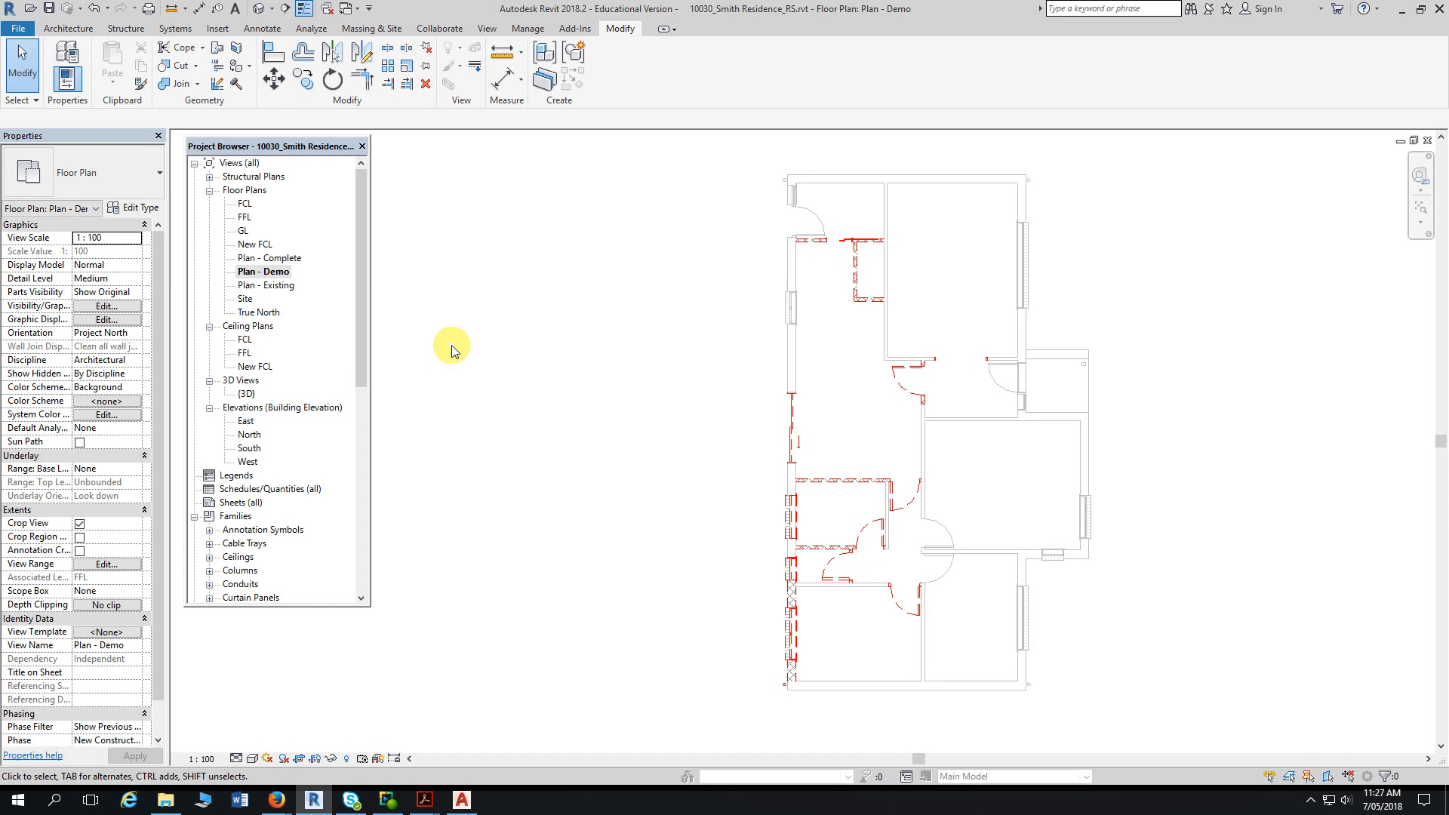
double_click(275, 258)
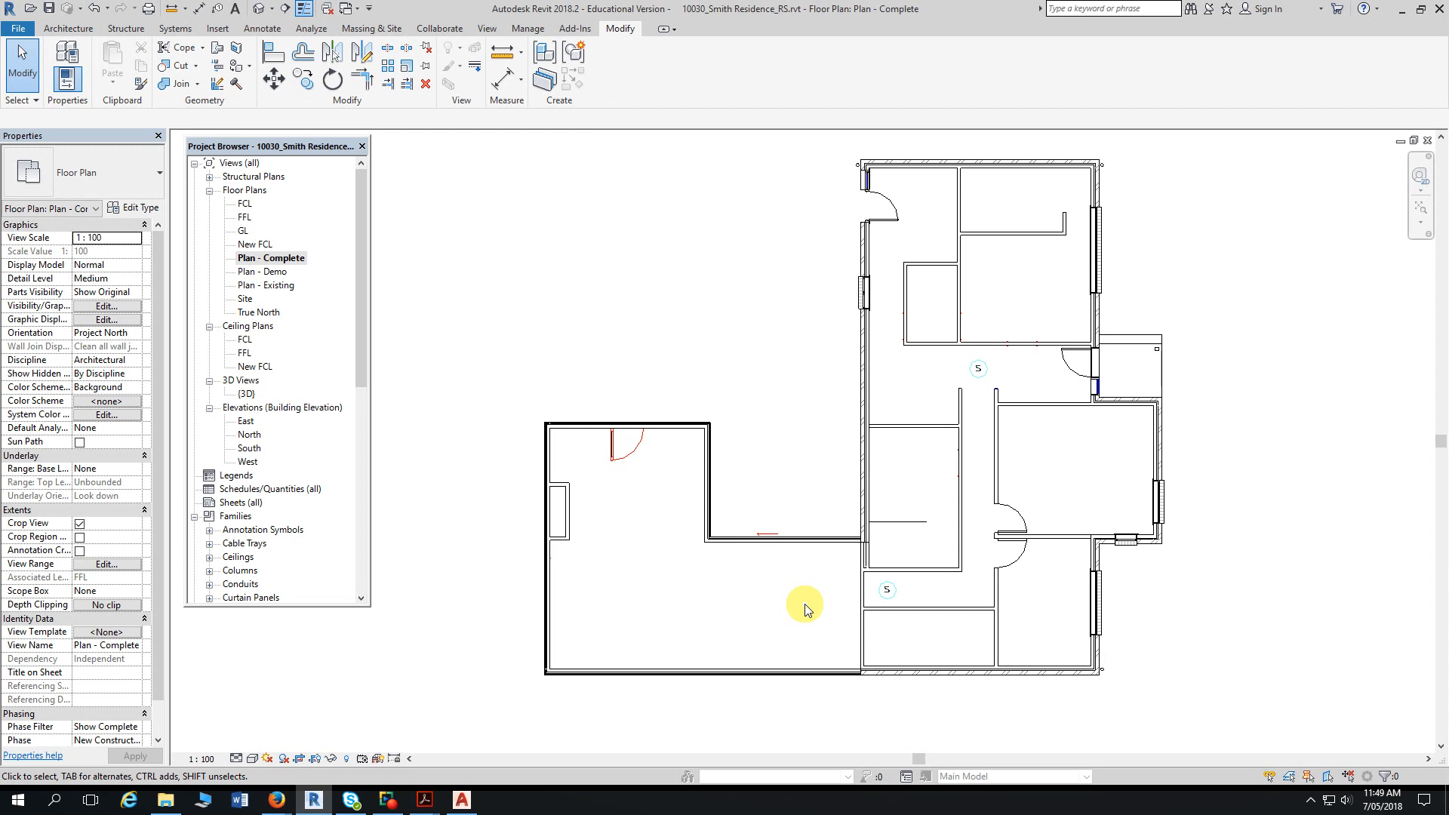
- Check section 6.4 Add Doors & Windows in the Firefox assessment PDF, and inspect the existing brick wall and internal walls in Revit
key(alt+Tab)
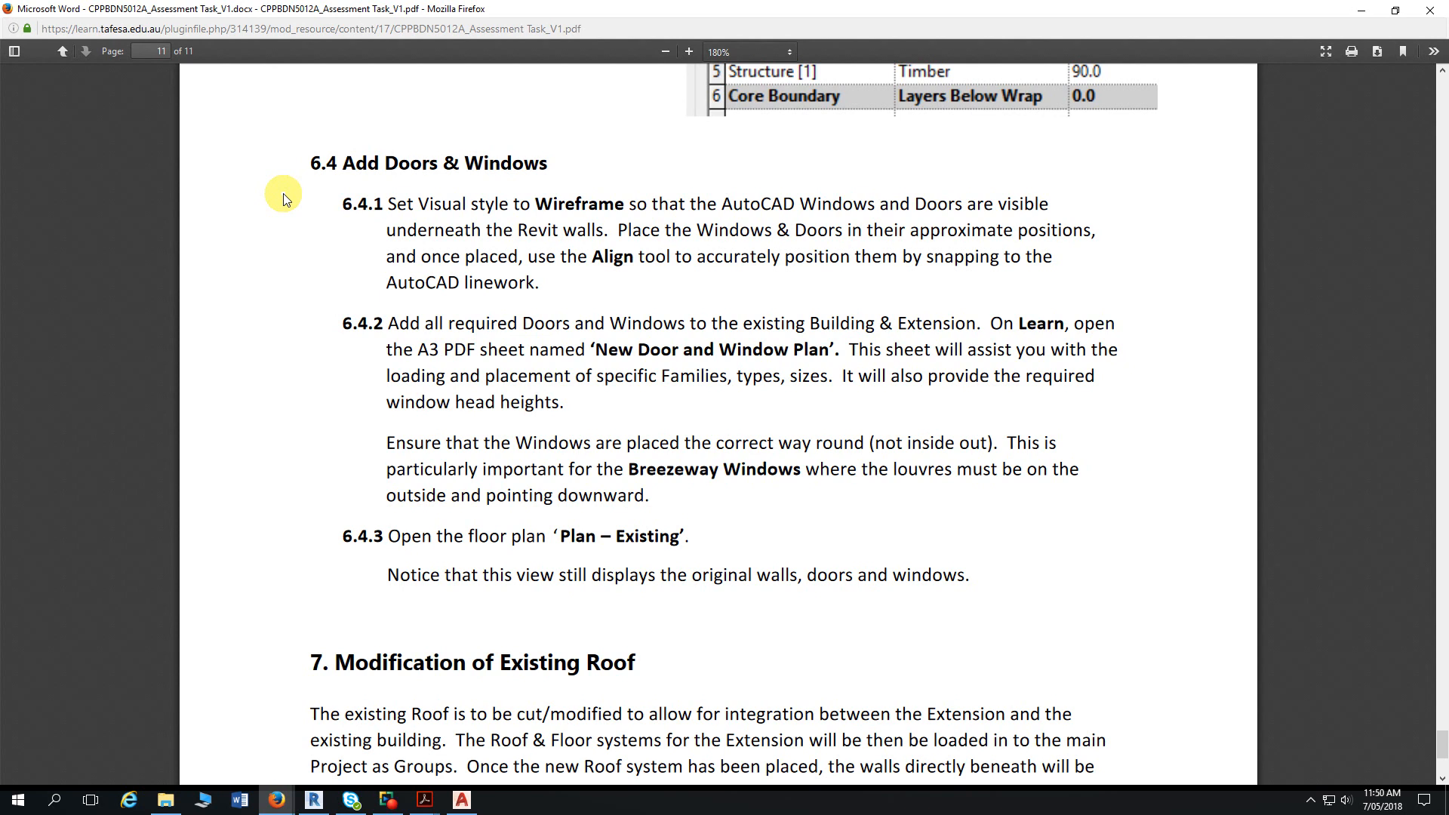
key(alt+Tab)
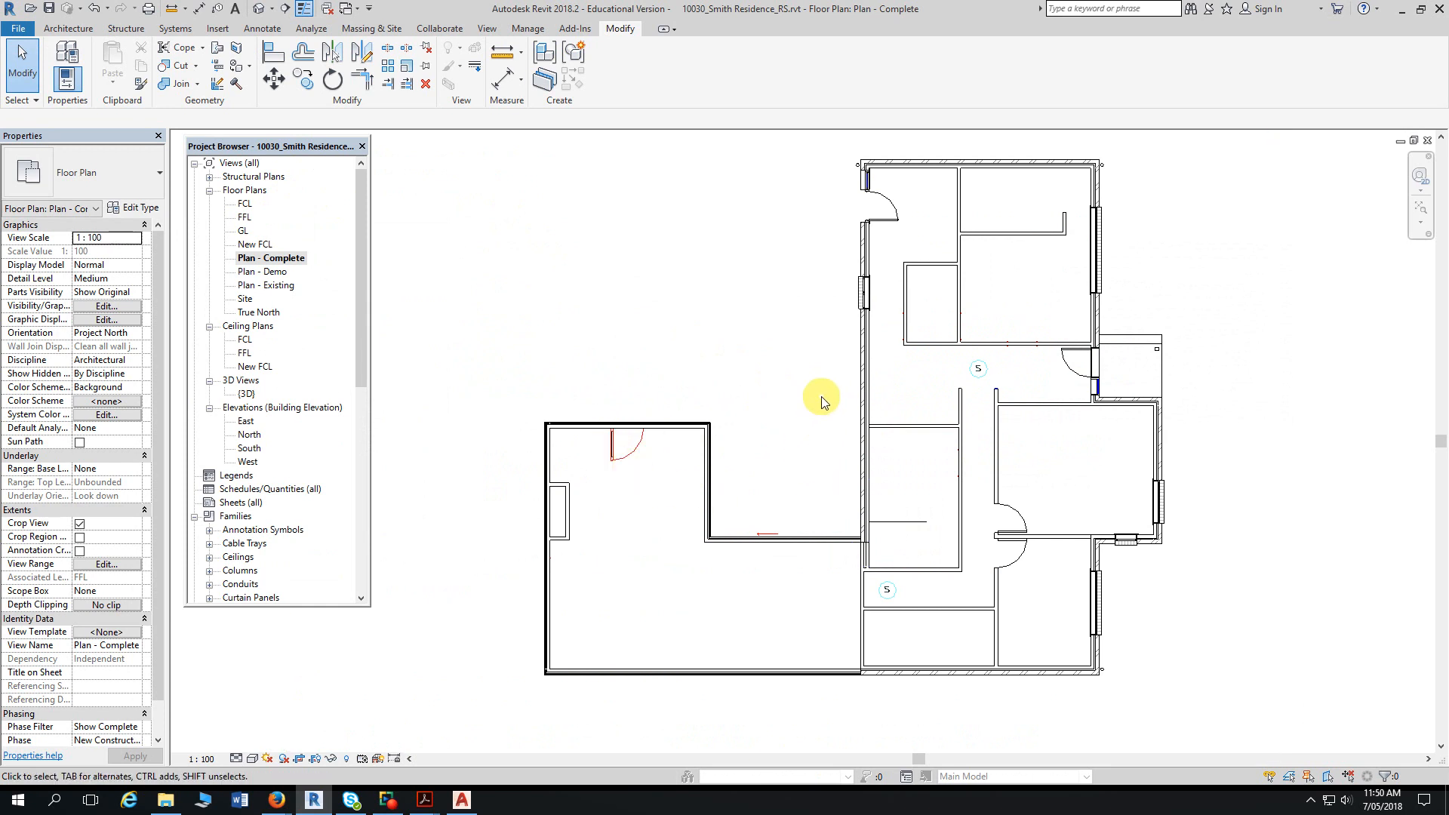
scroll(826, 402, up, 2)
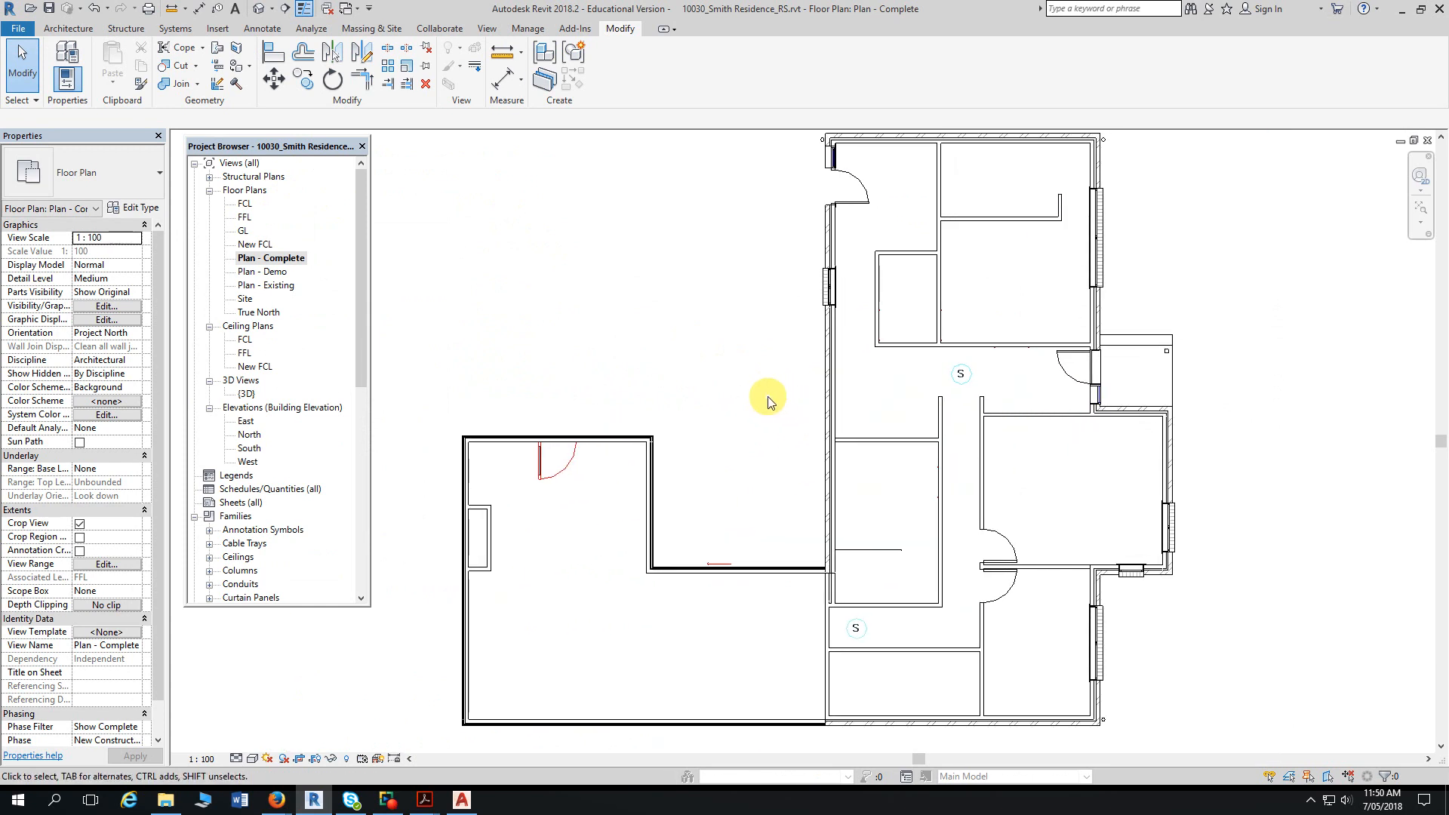
scroll(768, 349, up, 4)
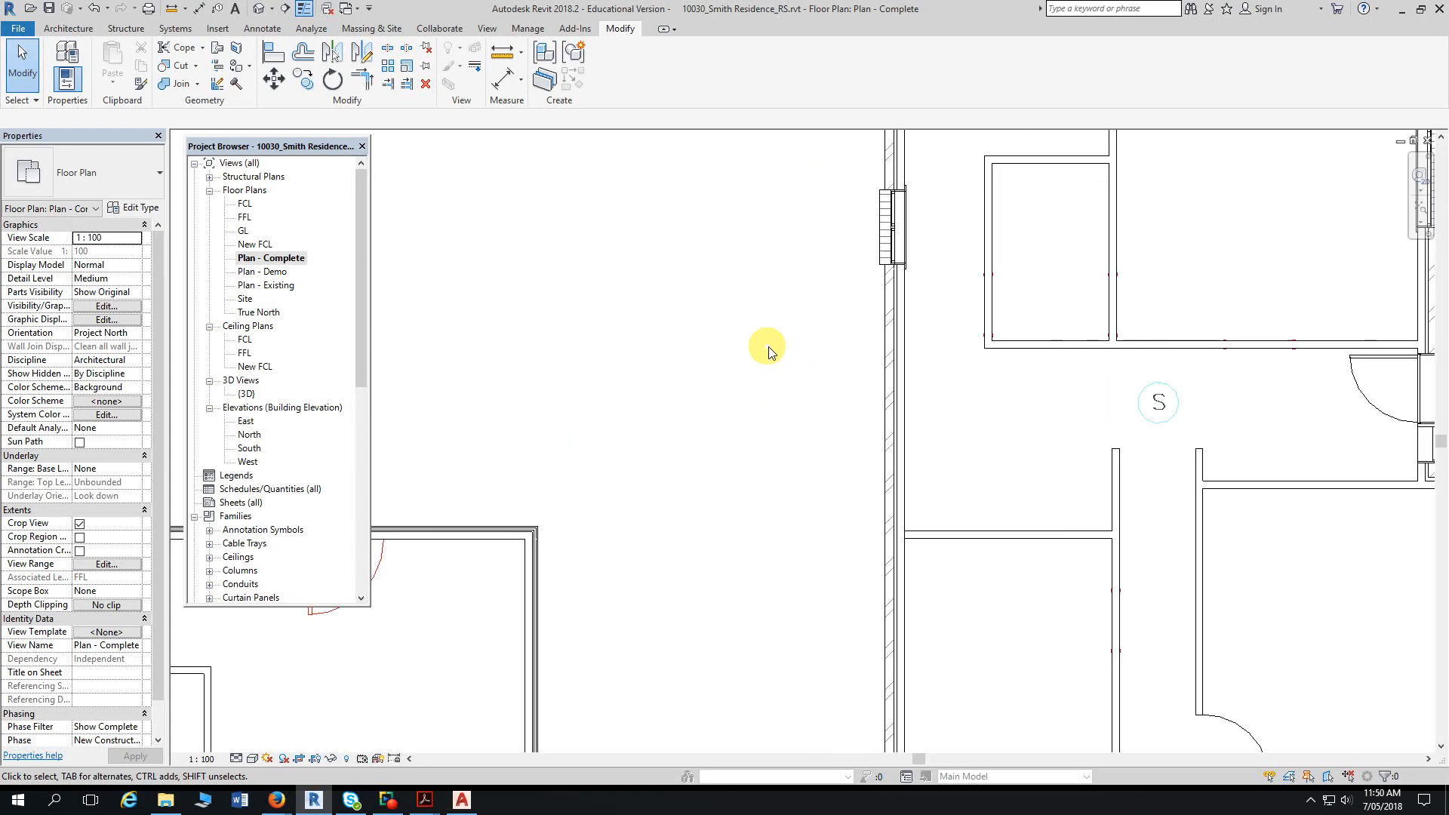
scroll(1023, 290, up, 5)
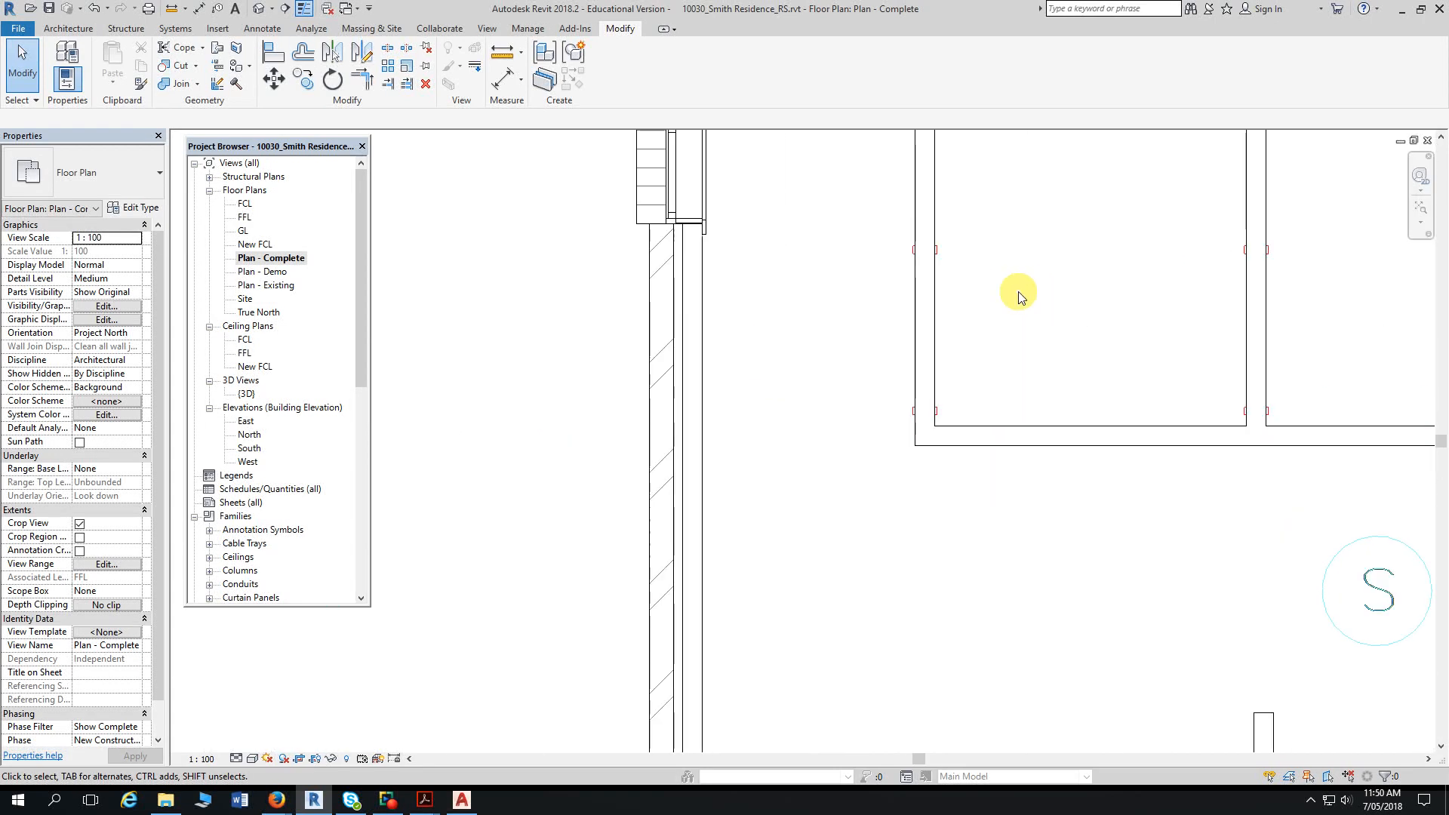
scroll(1019, 295, down, 1)
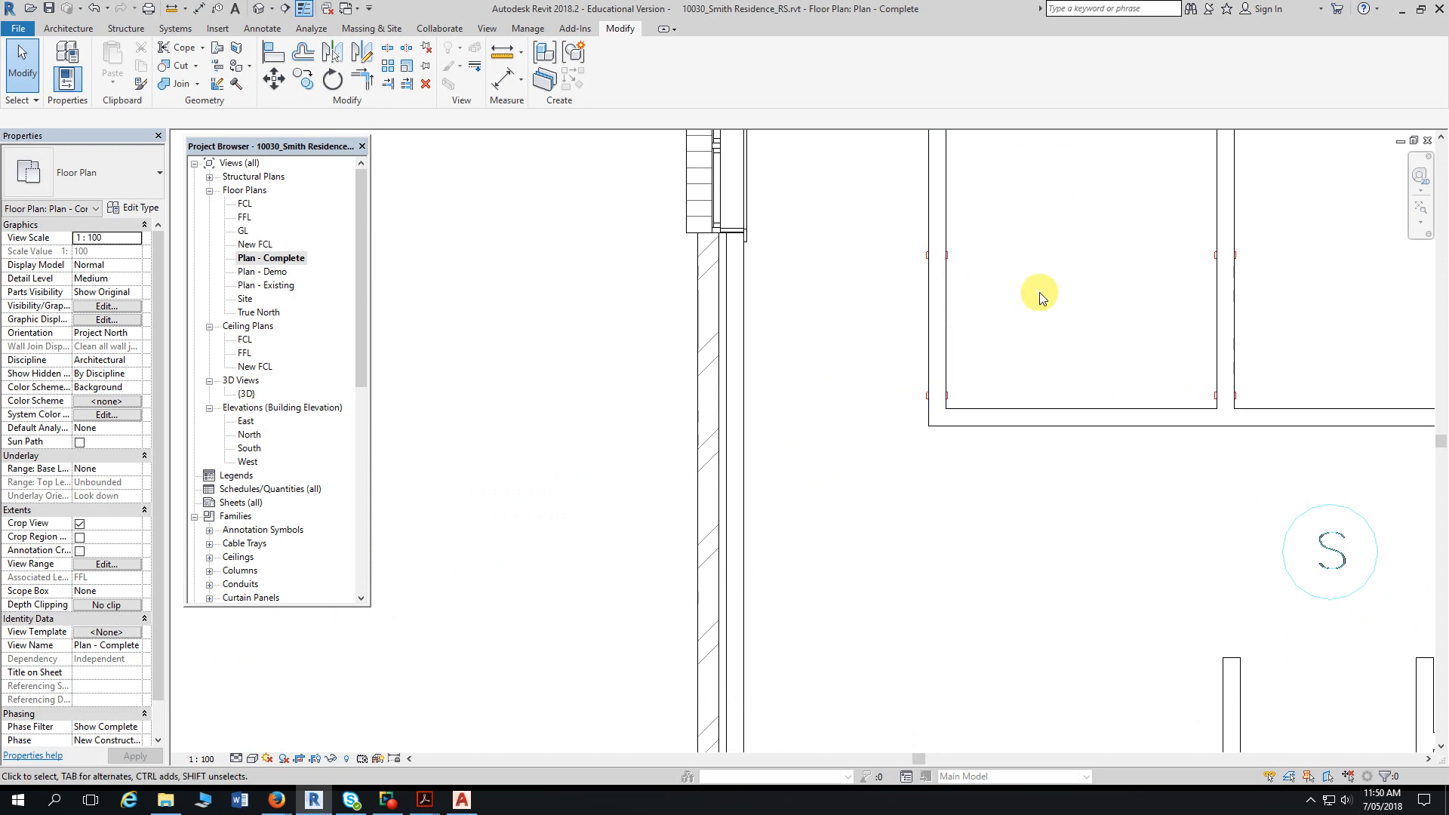
scroll(825, 314, down, 2)
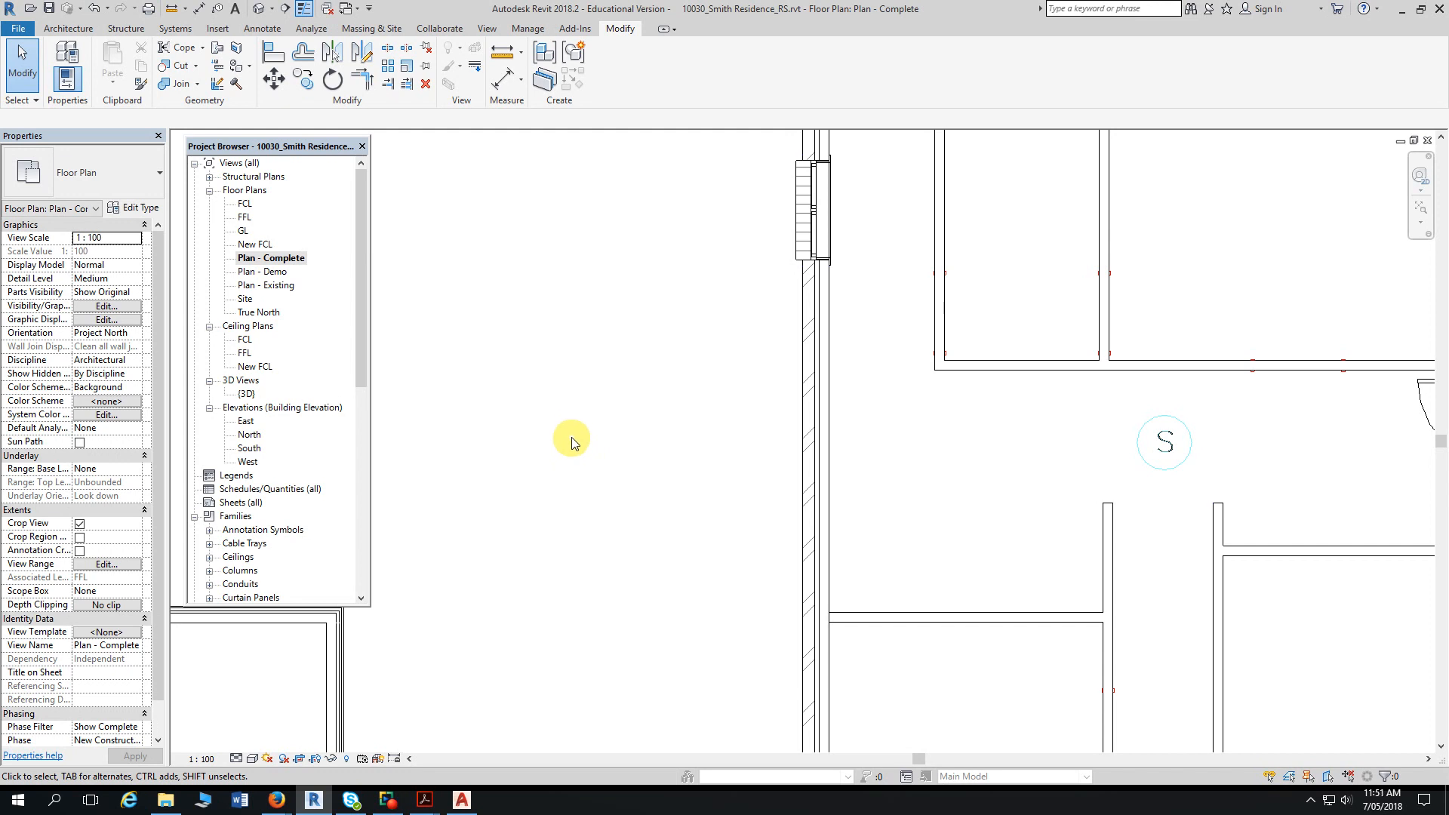
- Set the Plan - Complete view's visual style to Wireframe to show the AutoCAD doors and windows beneath the walls
click(254, 758)
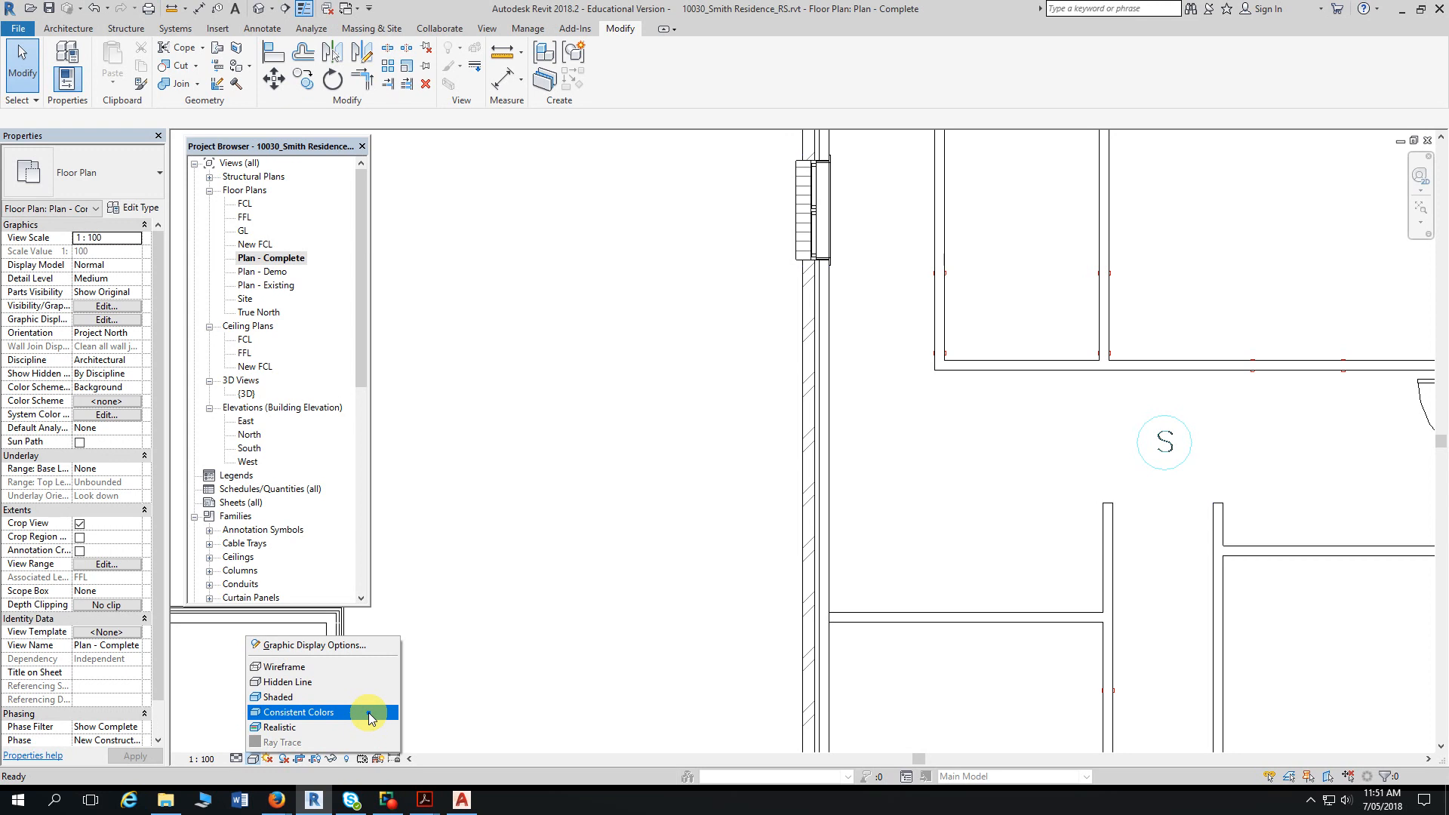
click(366, 667)
click(821, 458)
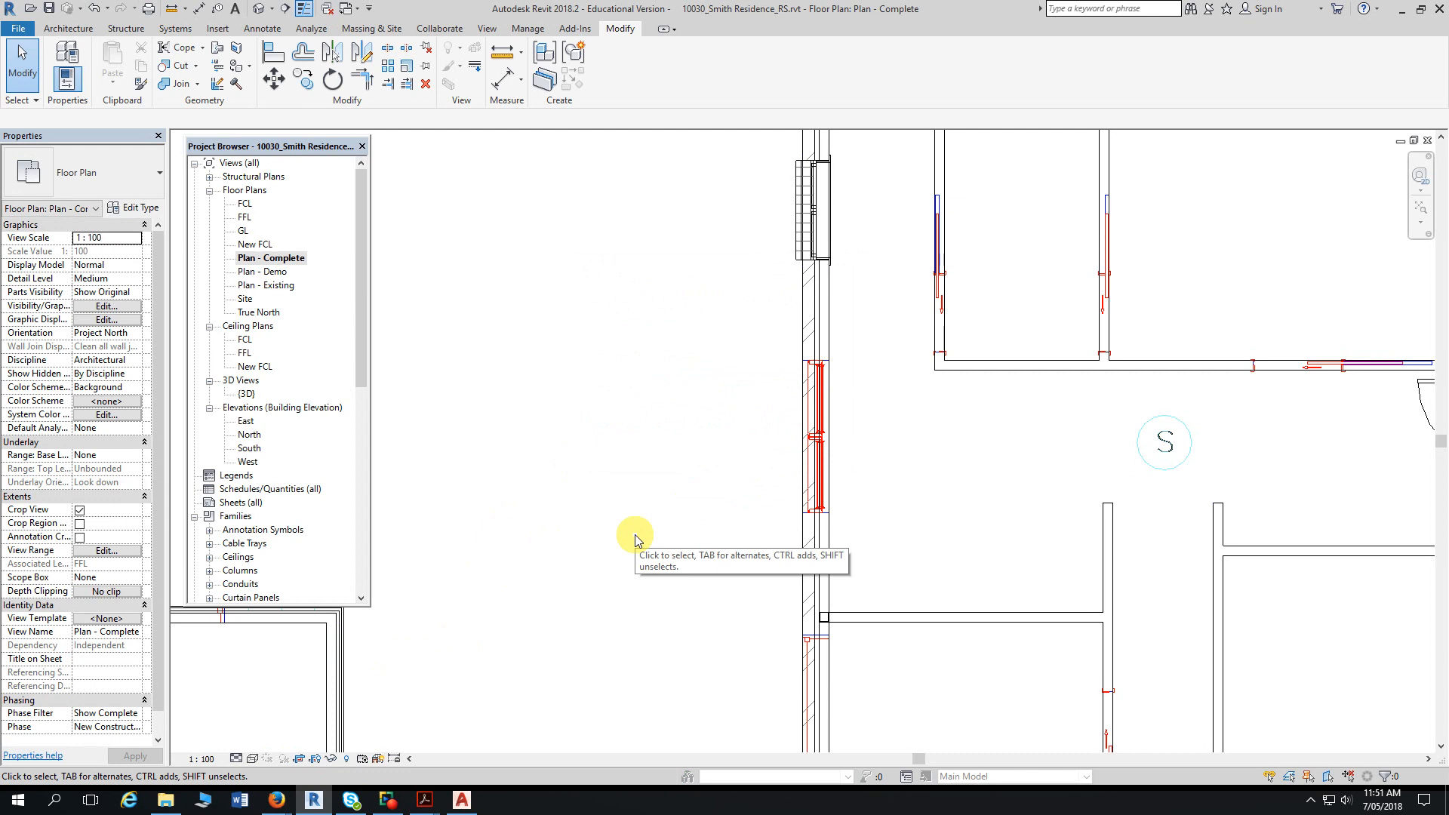
scroll(624, 472, down, 4)
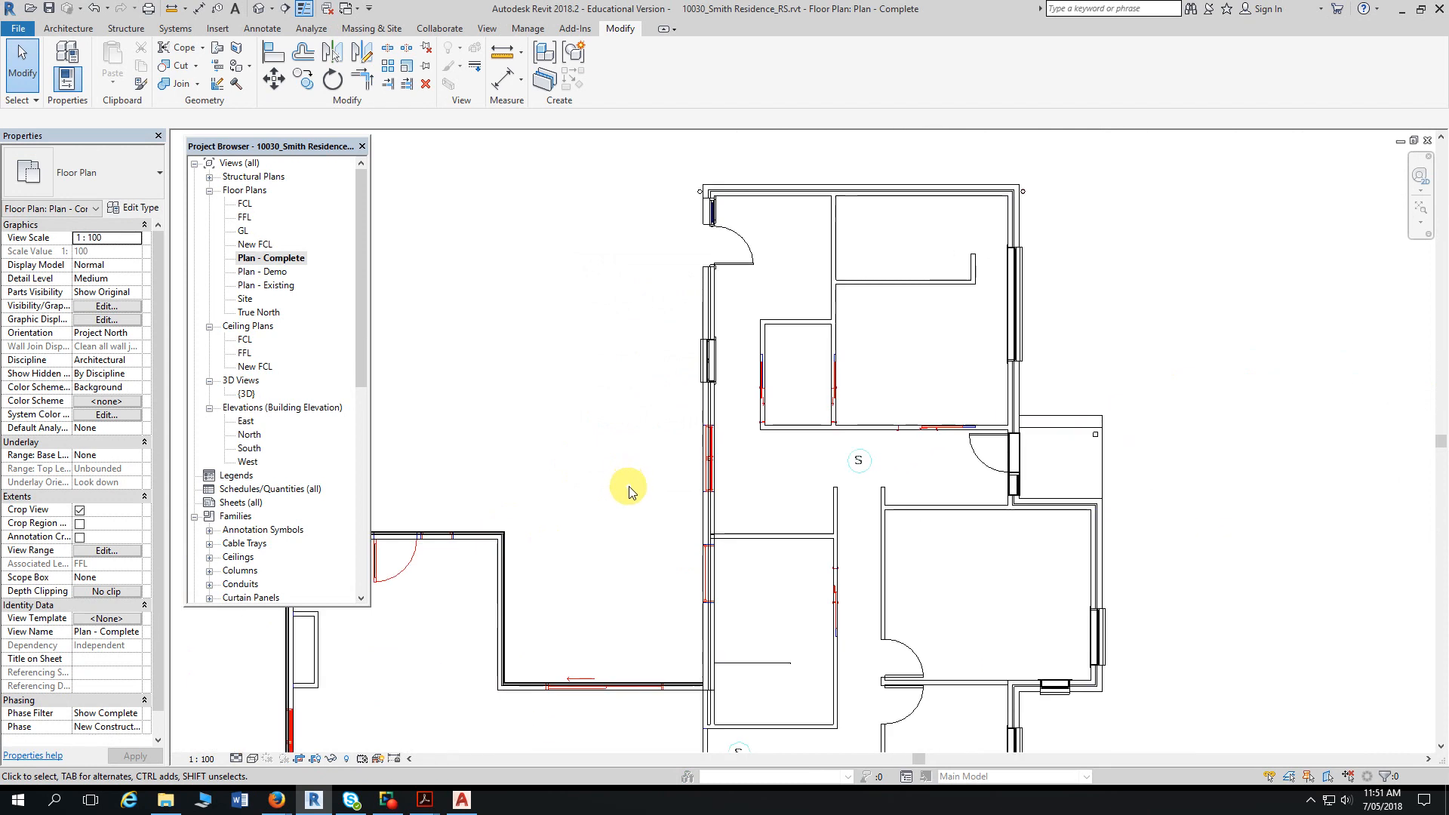
middle_drag(624, 485, 677, 465)
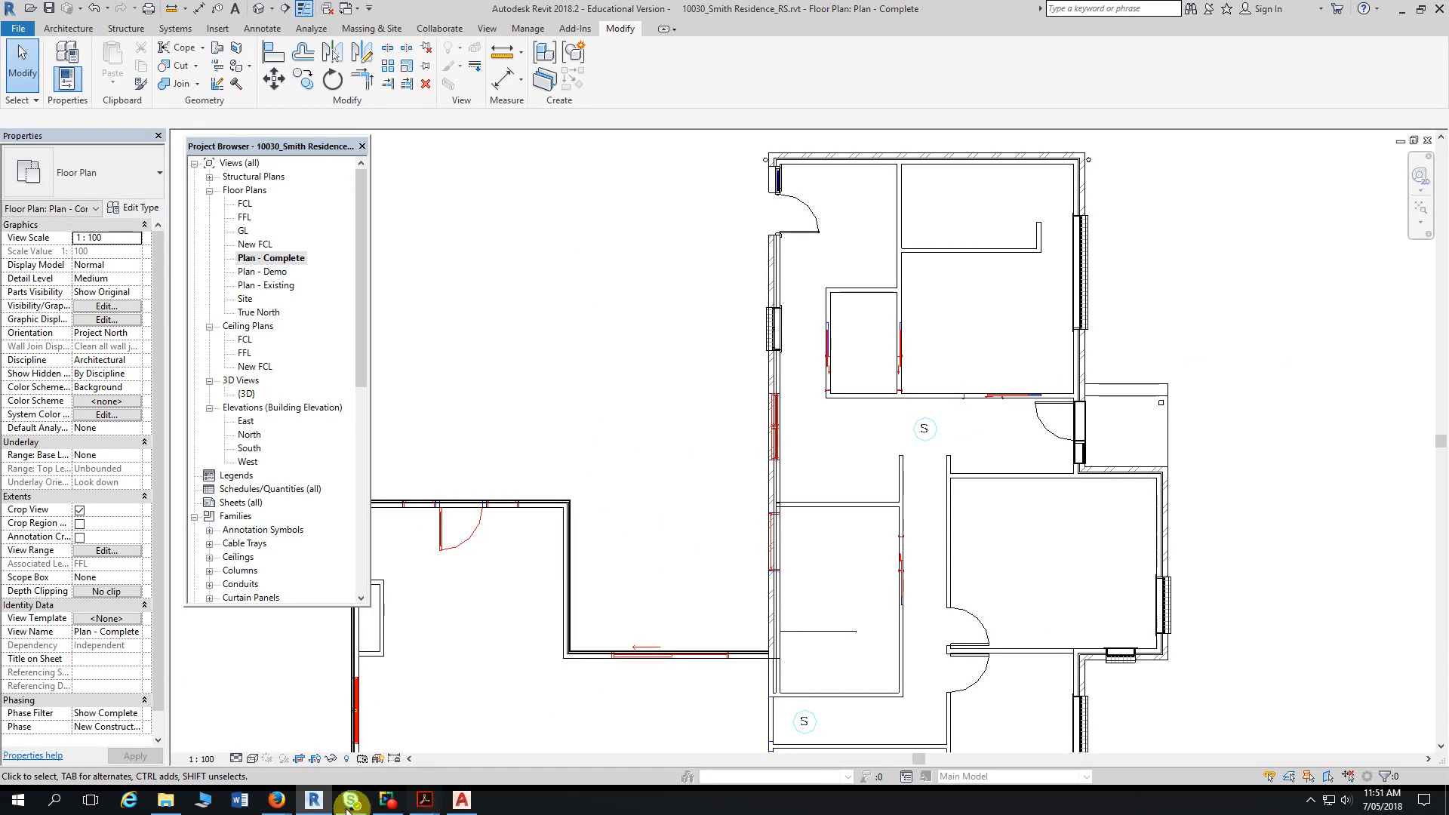
- Switch to the assessment PDF in Firefox and read step 6.4.2, highlighting 'New Door and Window Plan' and 'Breezeway Windows'
mouse_move(277, 804)
click(385, 743)
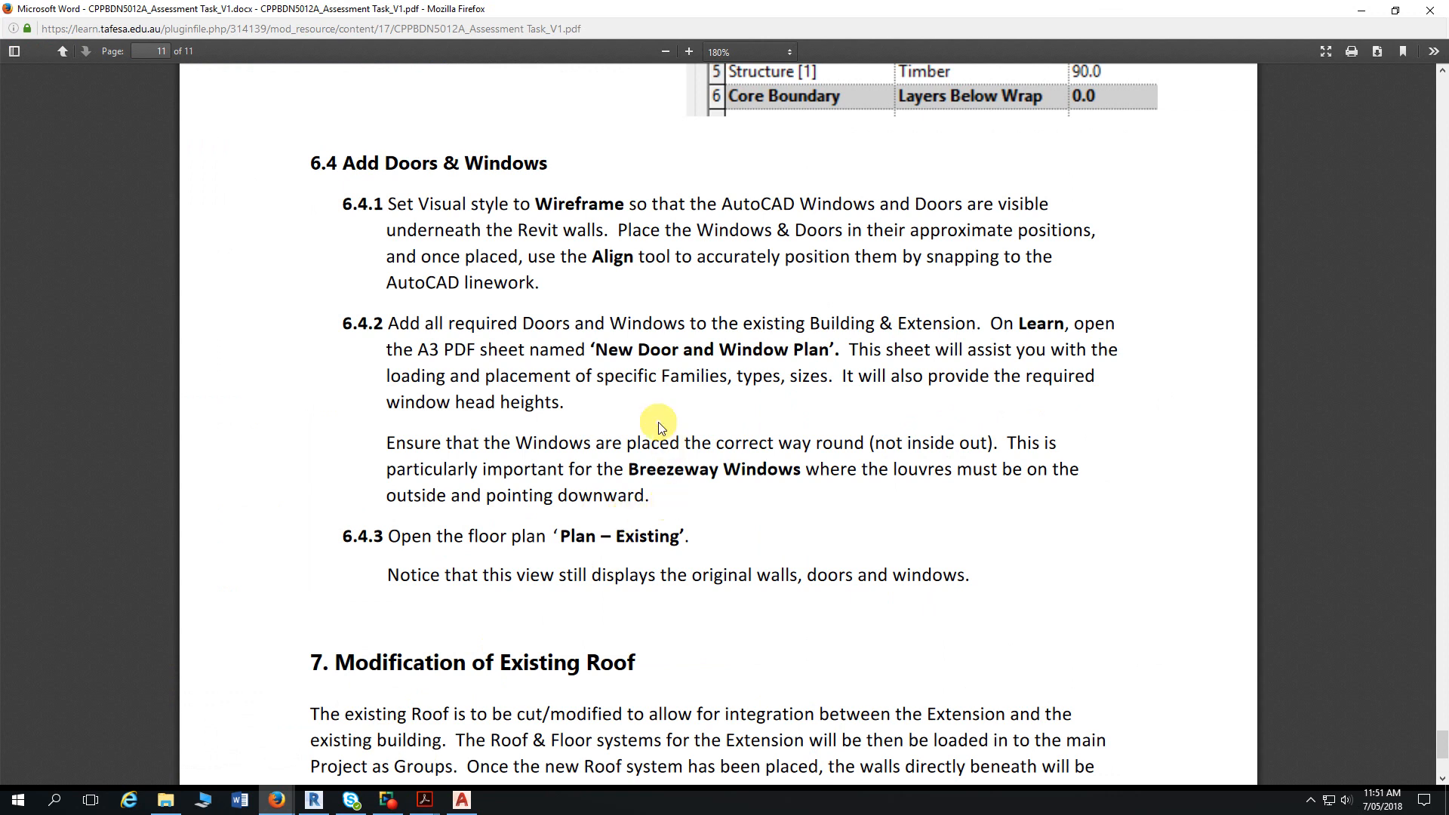
scroll(608, 332, down, 1)
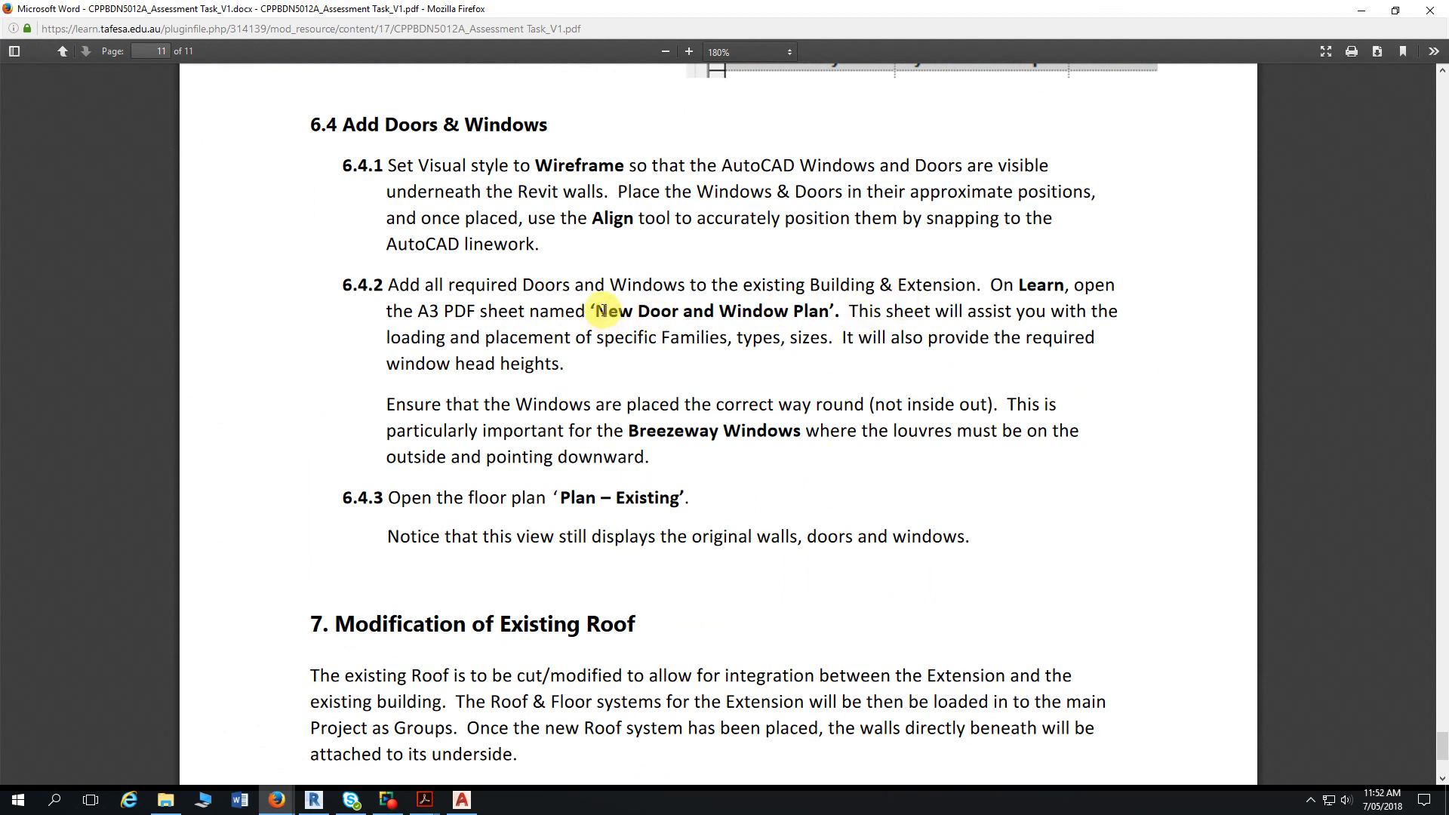
drag(594, 312, 829, 312)
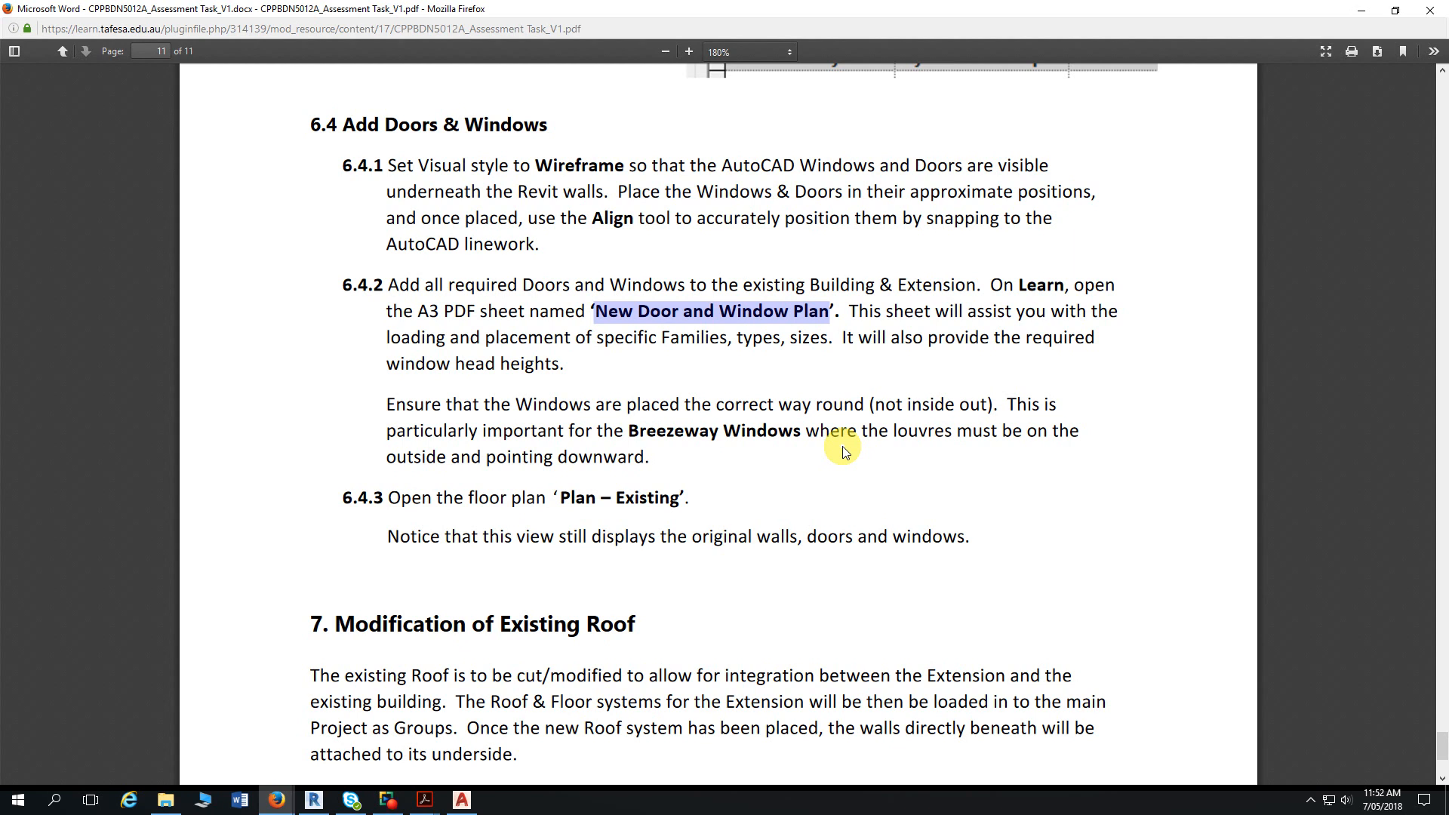
scroll(846, 392, down, 3)
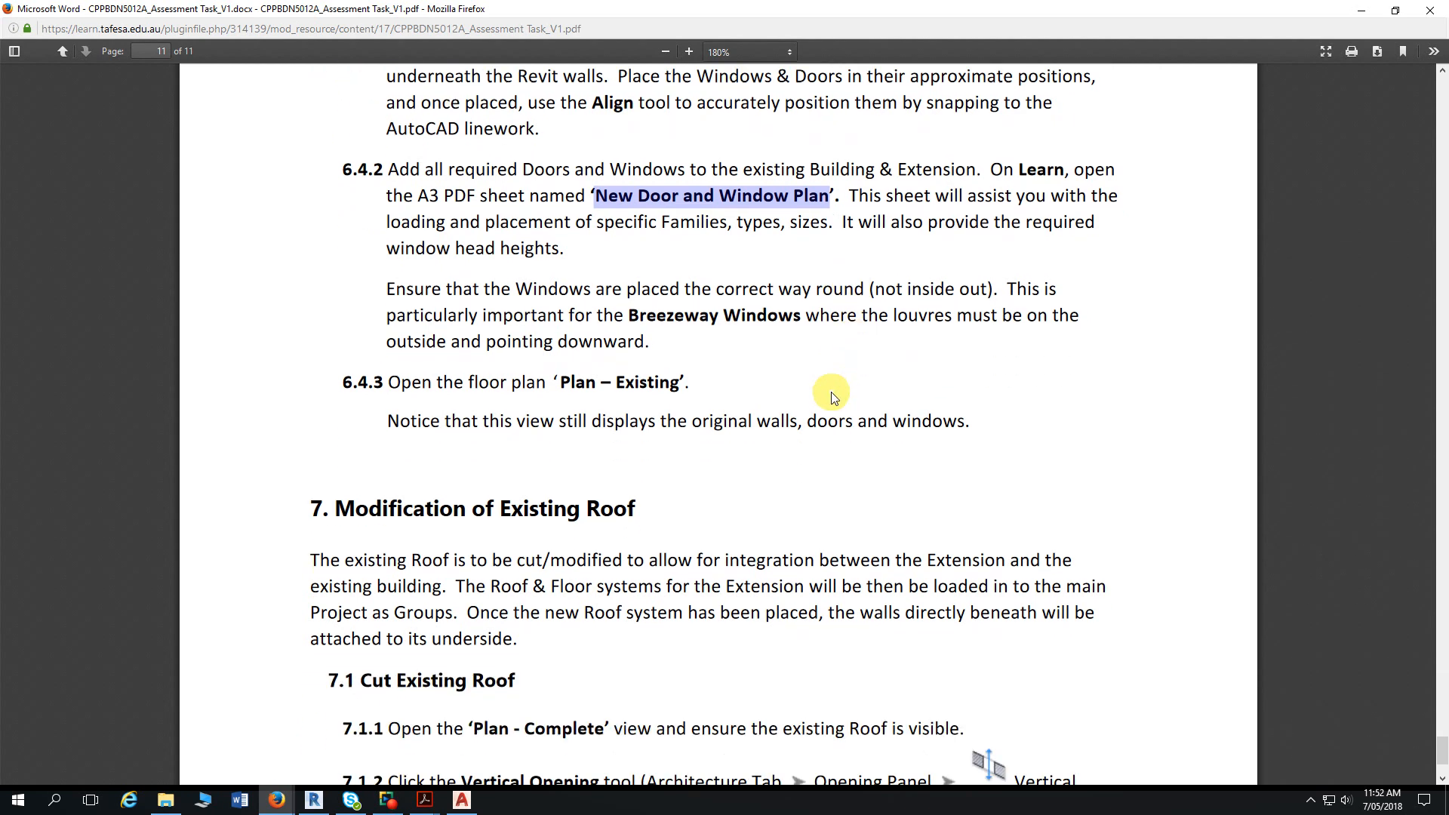
drag(629, 315, 804, 317)
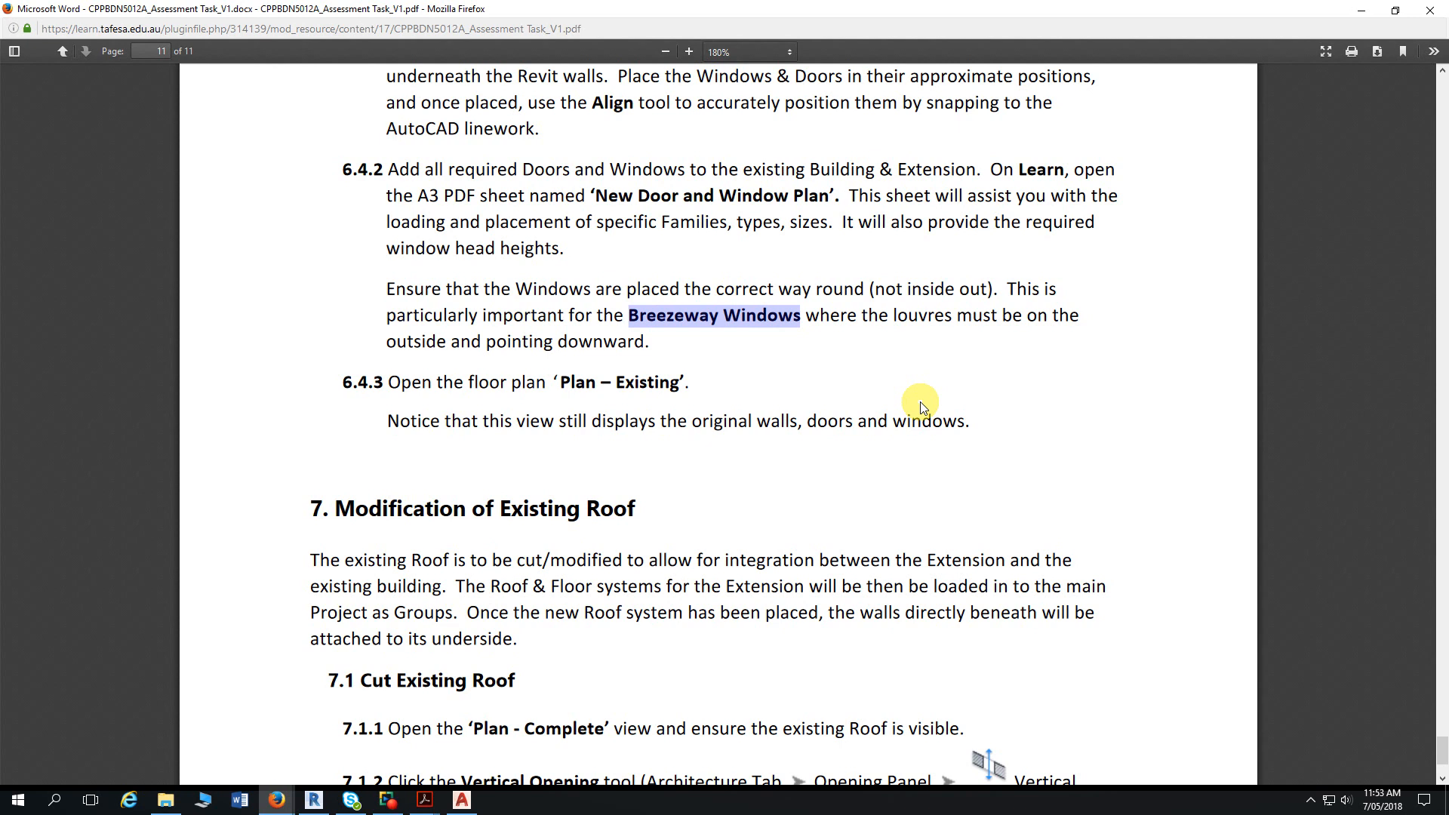
click(628, 313)
drag(627, 313, 800, 315)
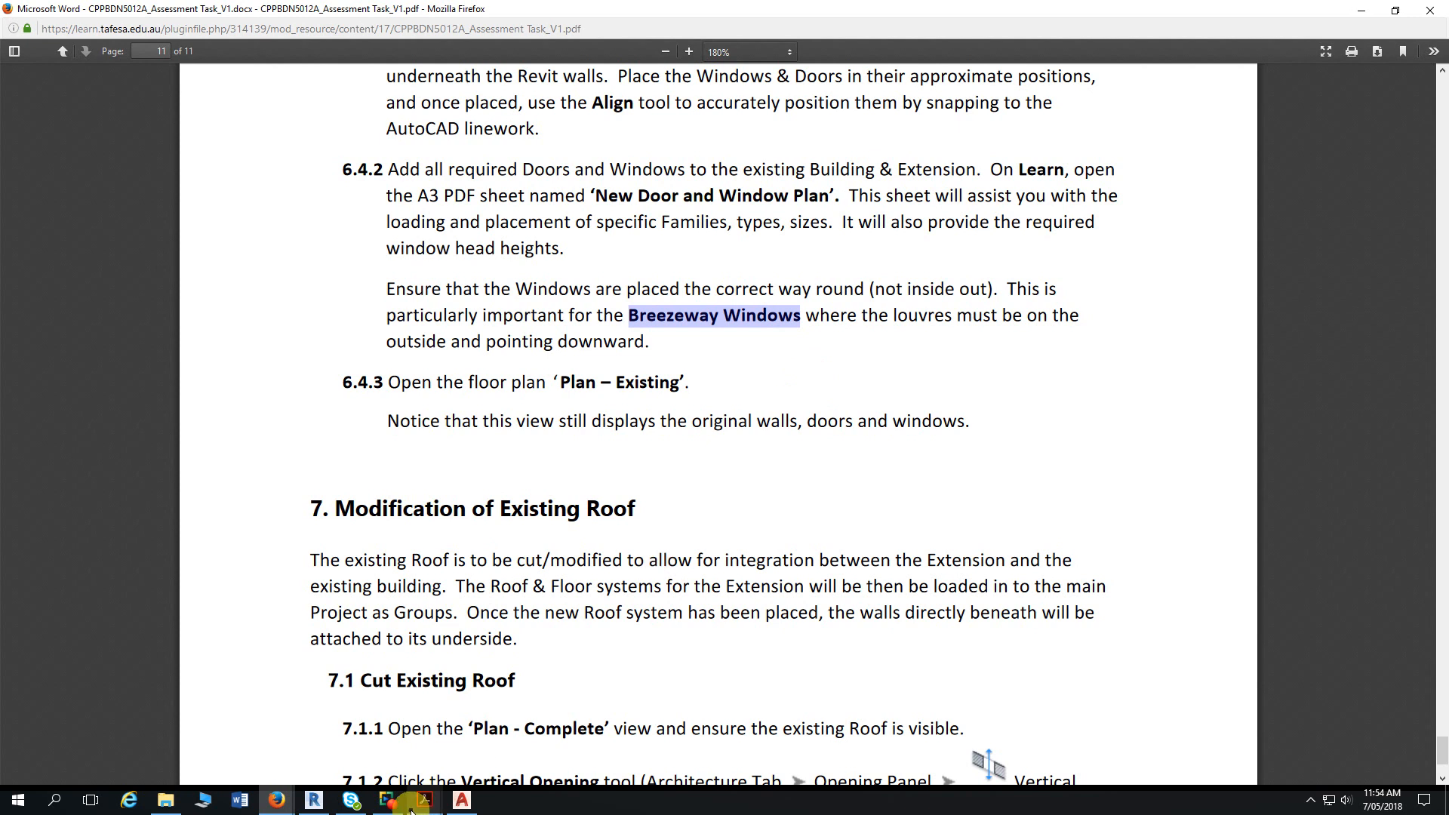
- Switch to the course page window and look through Assessment Task - Part 1 for the Doors & Windows files
click(279, 800)
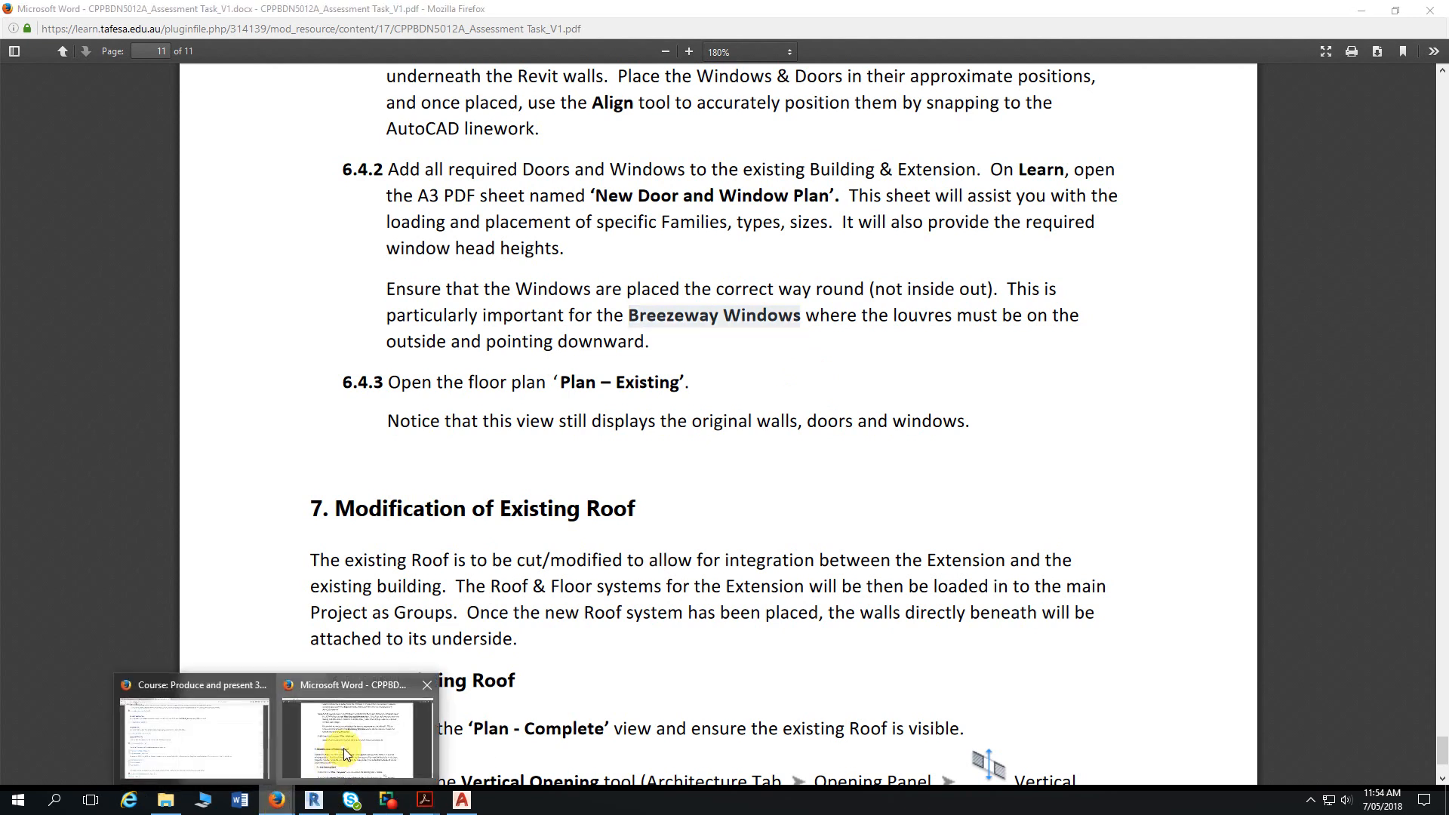
click(194, 736)
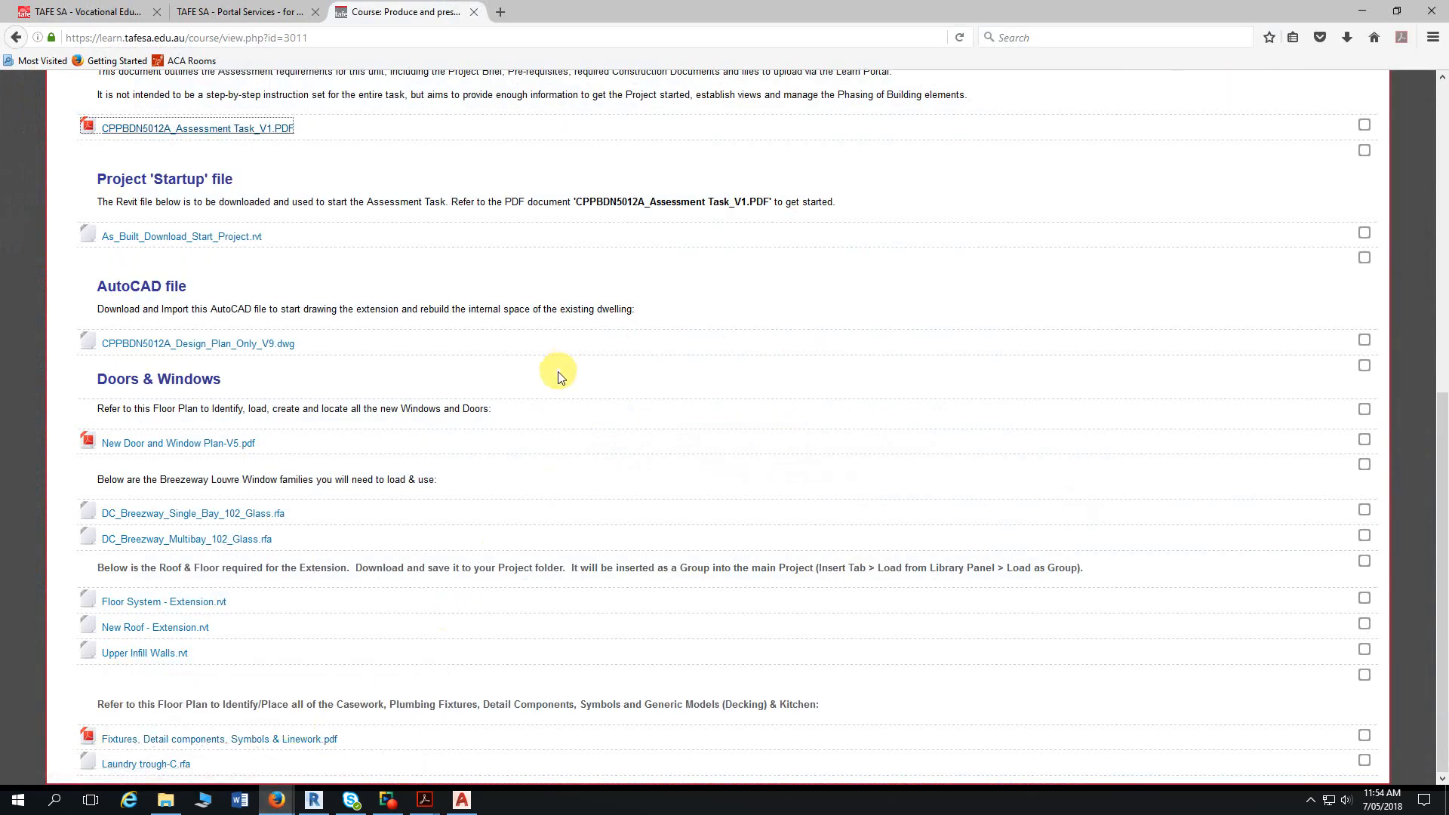
scroll(557, 374, up, 3)
scroll(555, 383, down, 3)
scroll(554, 382, up, 6)
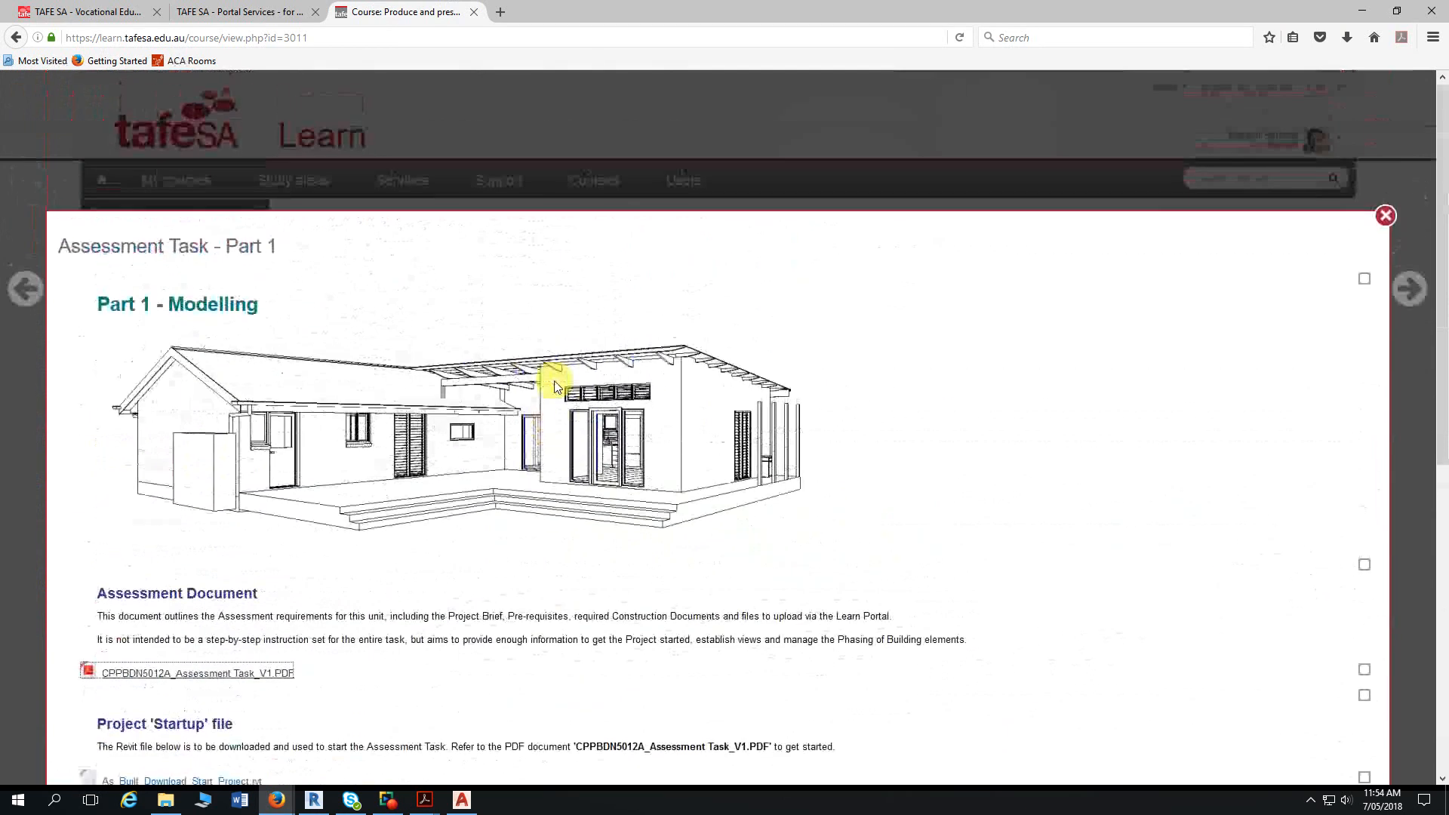
scroll(362, 242, down, 2)
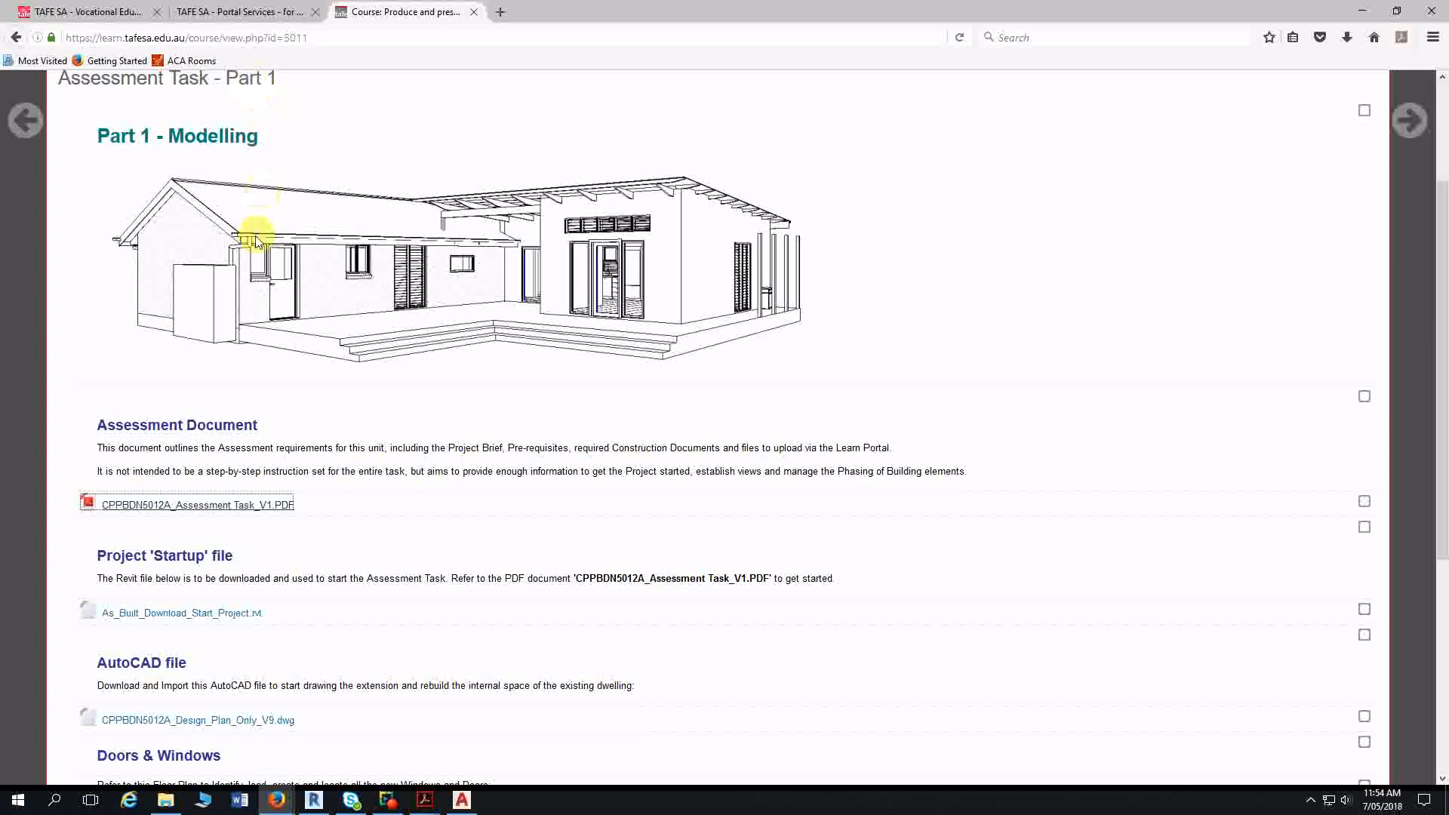
scroll(260, 256, down, 1)
scroll(324, 333, down, 3)
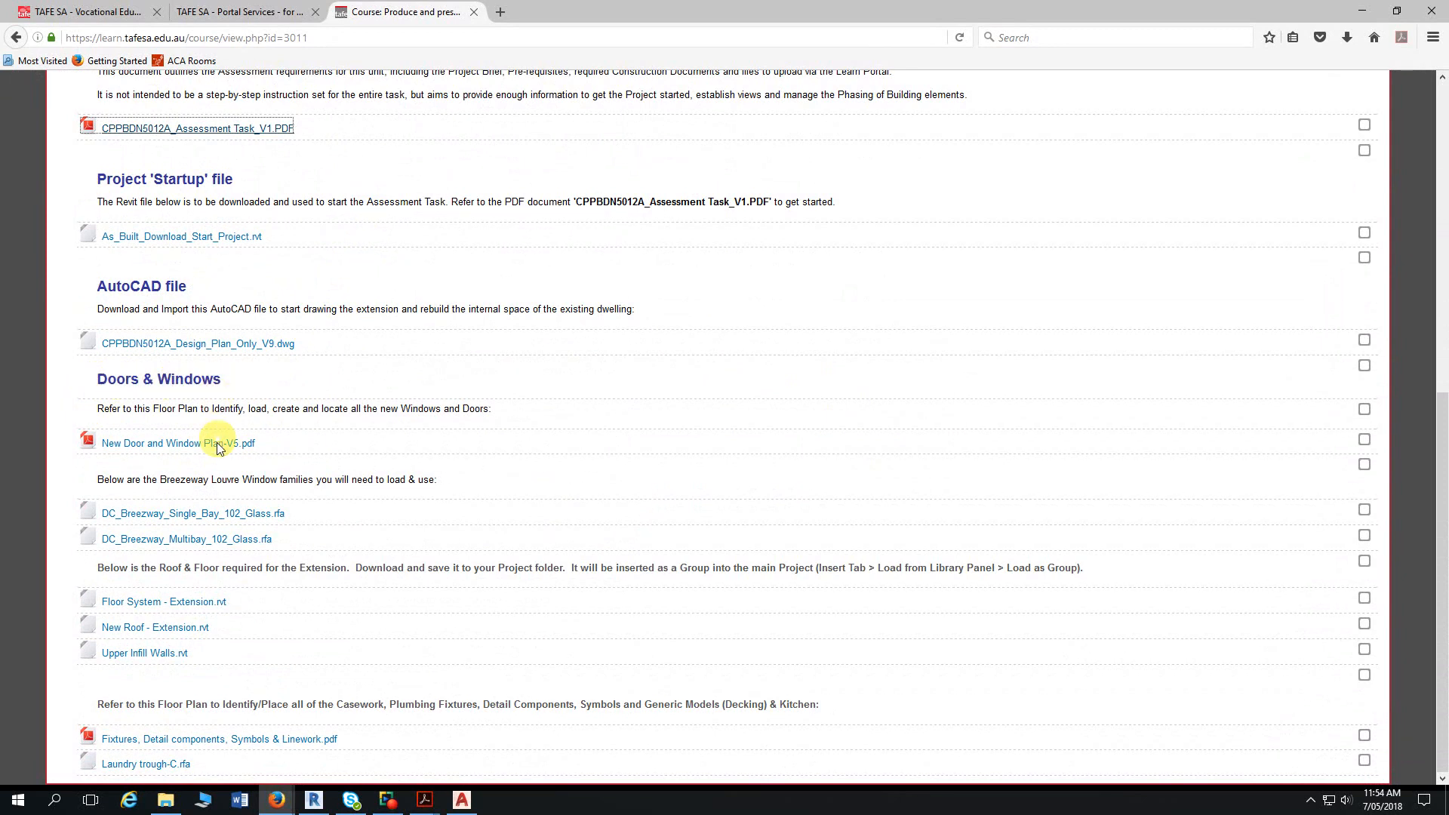
- Open New Door and Window Plan-V5.pdf in a maximized window, examine the sheet, and minimize it
click(152, 452)
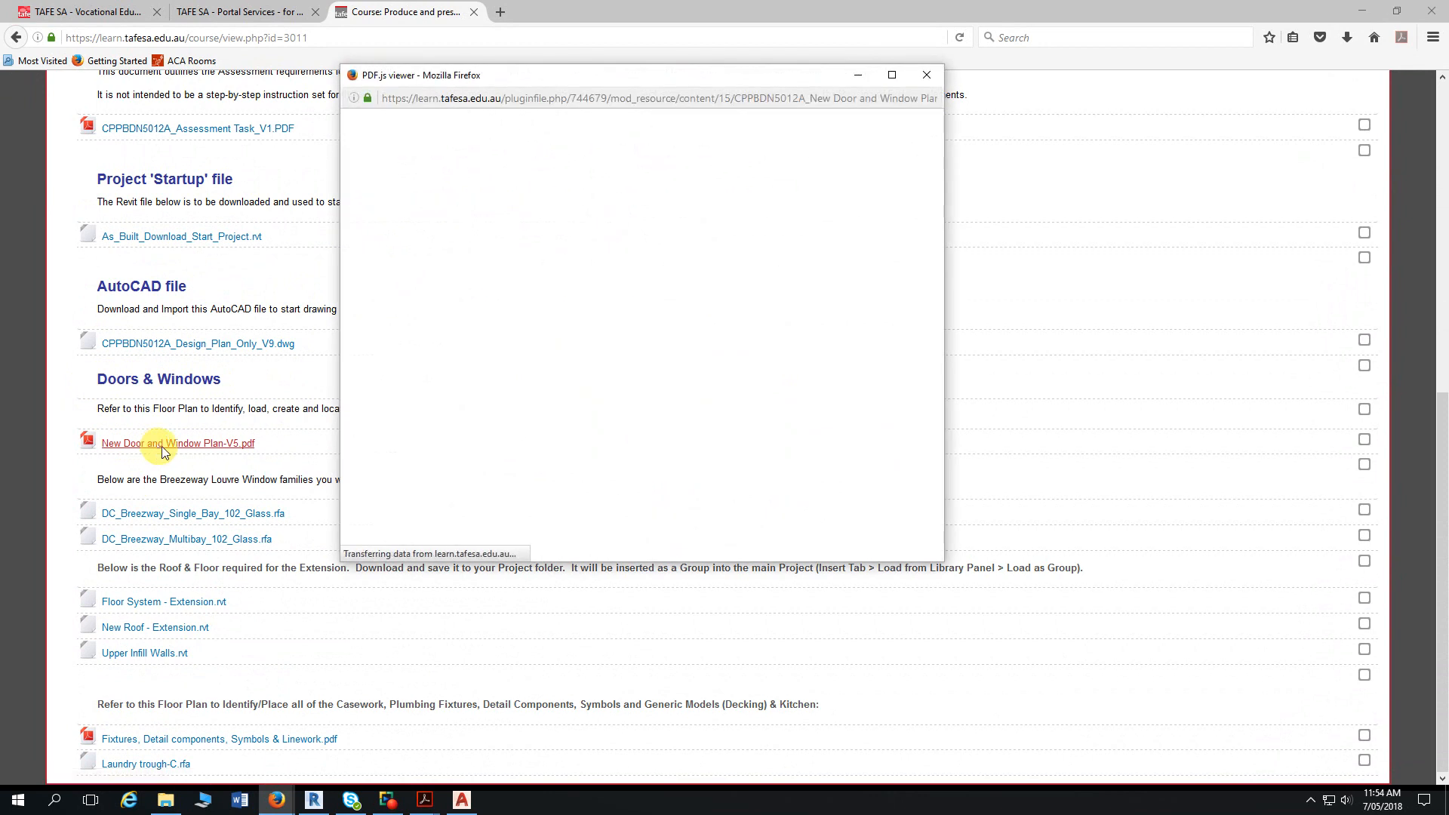
click(892, 76)
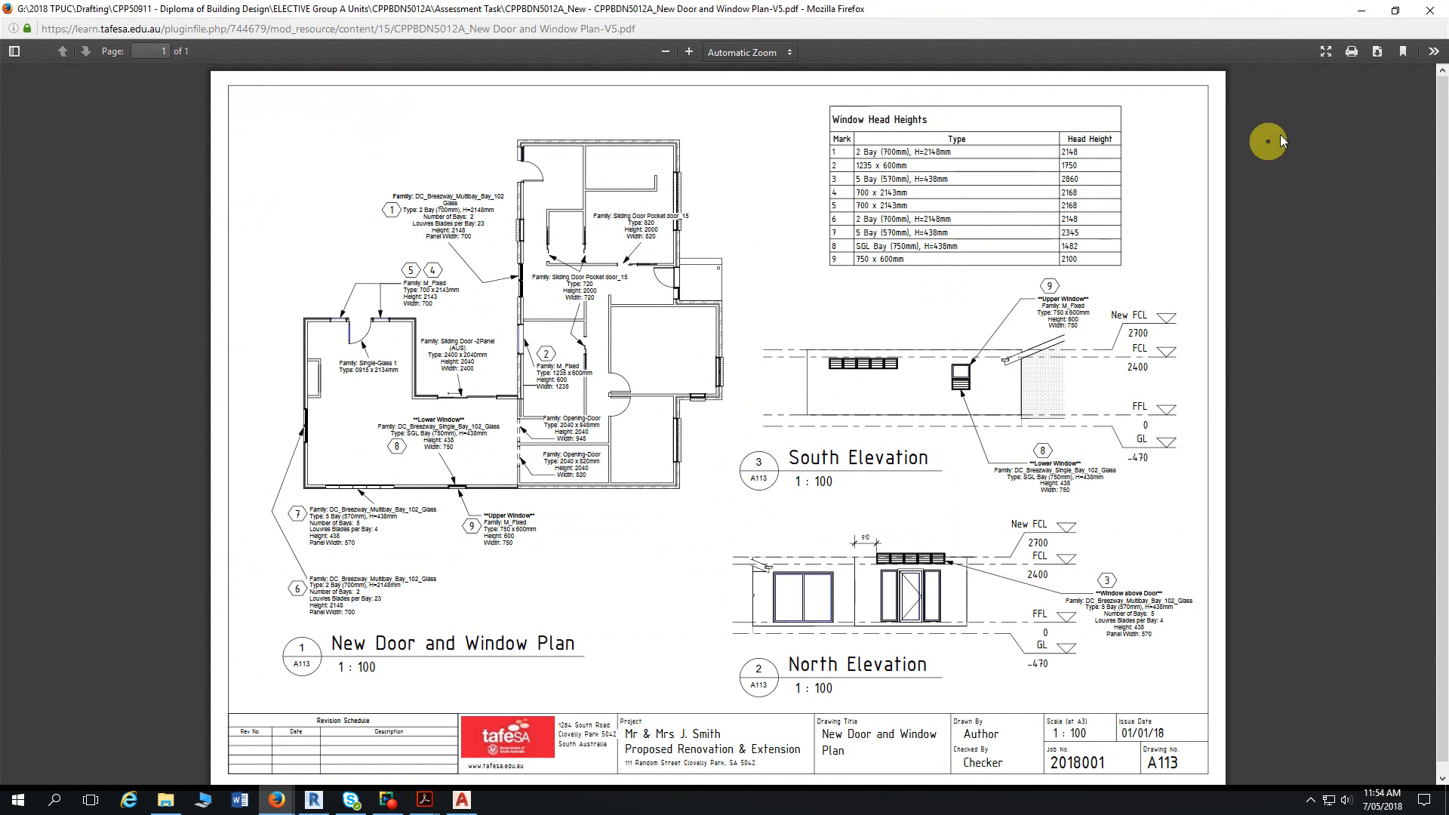
click(1366, 15)
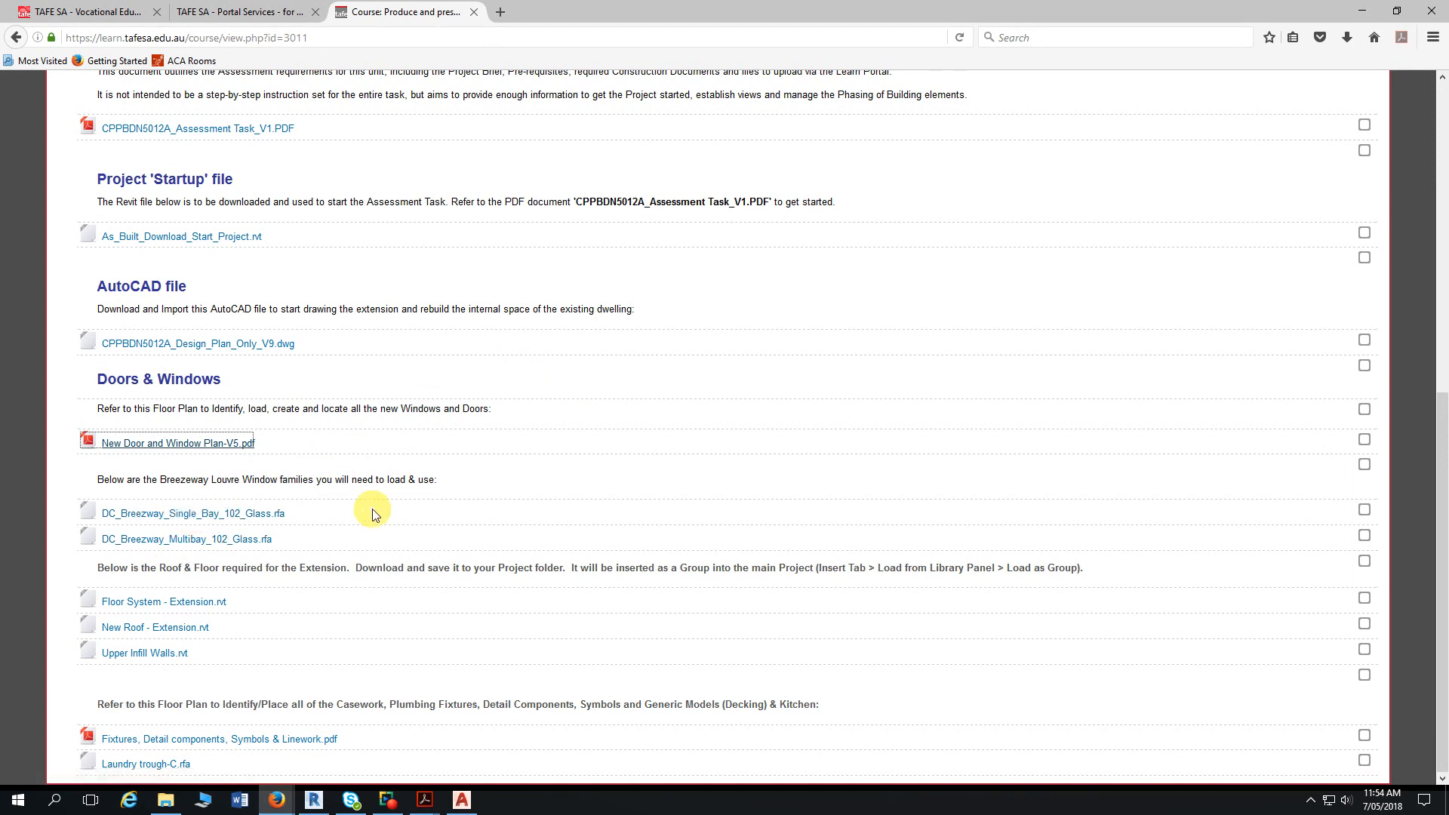
- Download DC_Breezway_Single_Bay_102_Glass.rfa and save it in the project's 1-Families & Groups folder
click(245, 518)
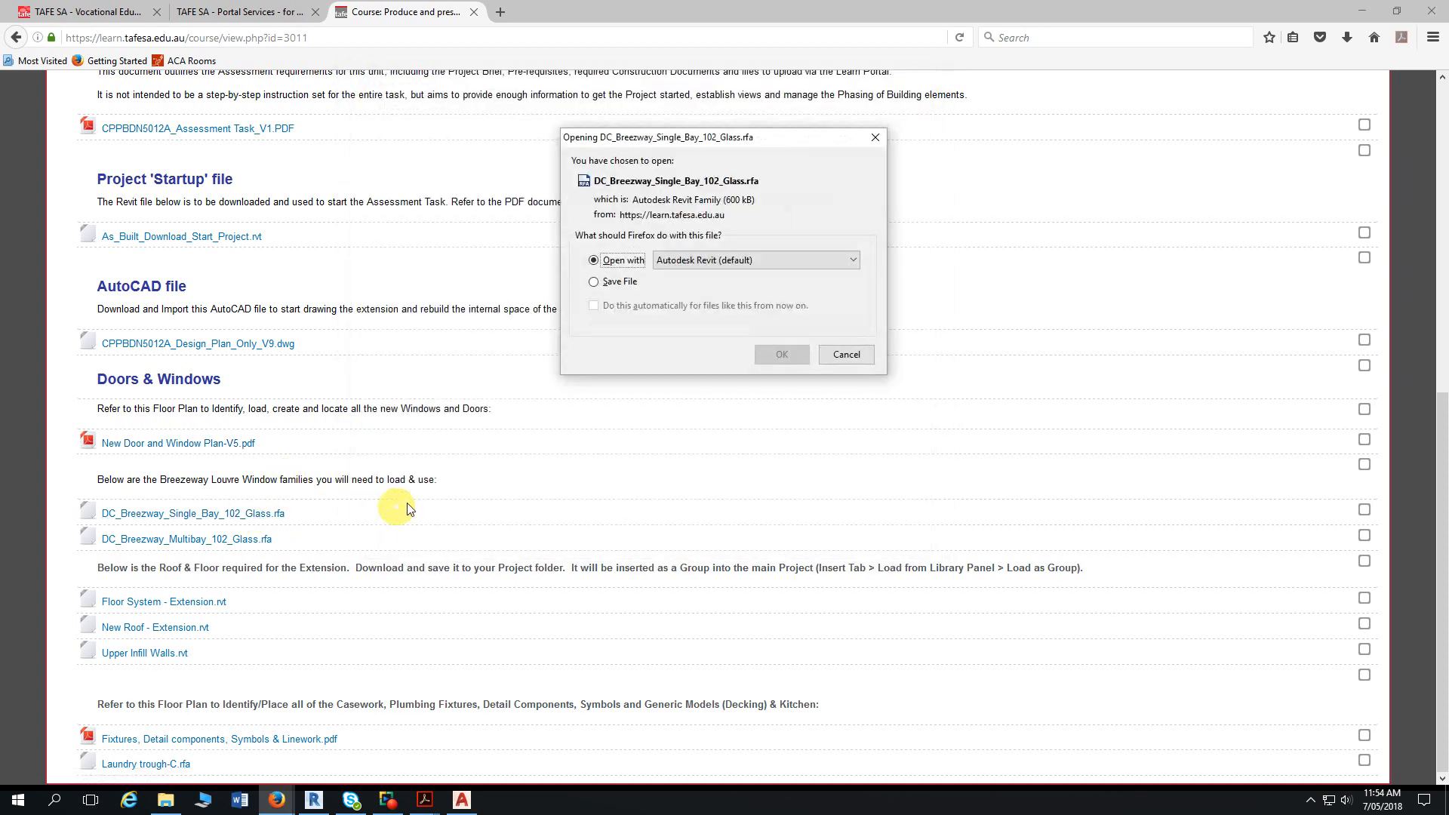
click(594, 282)
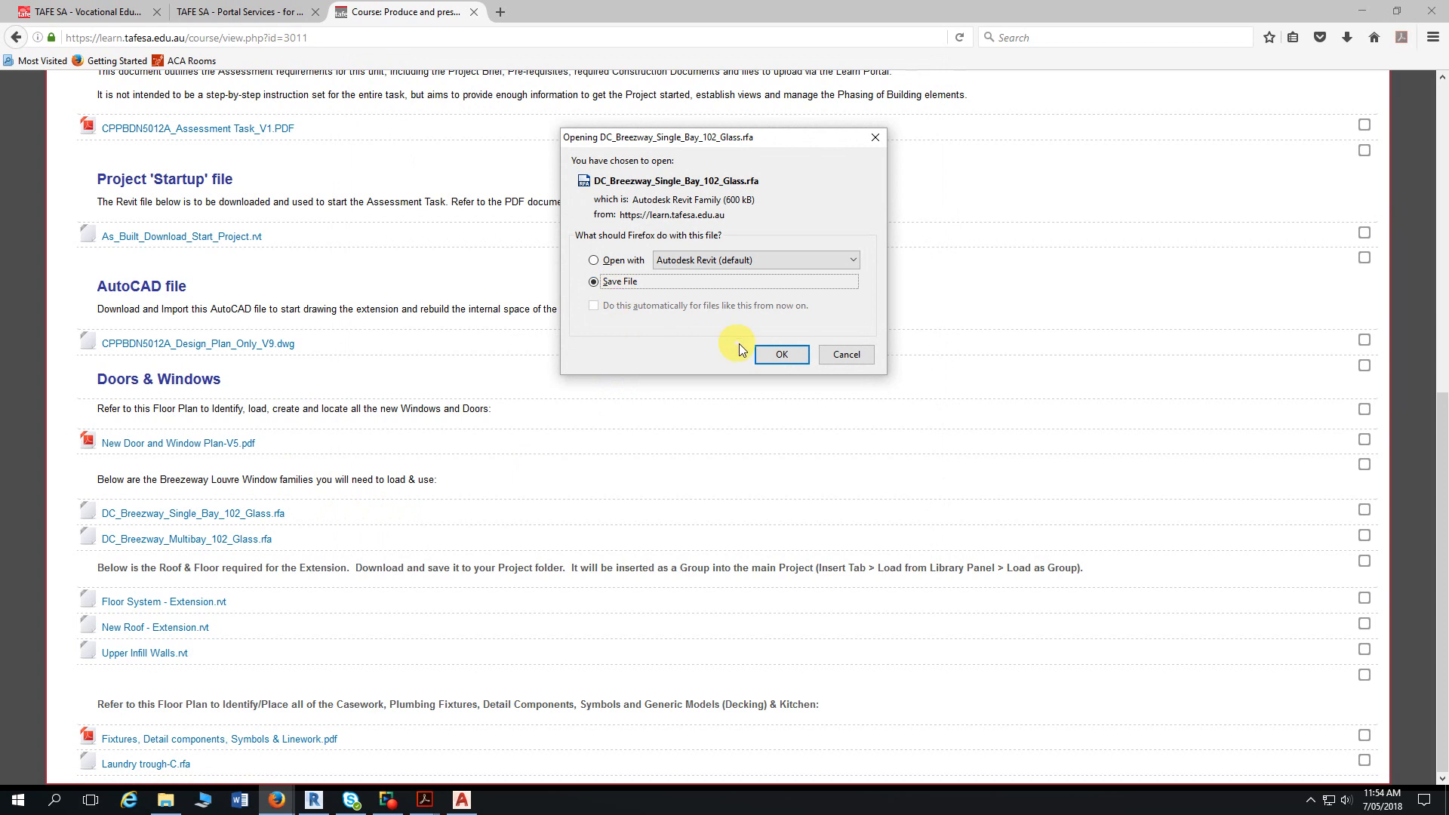
click(782, 354)
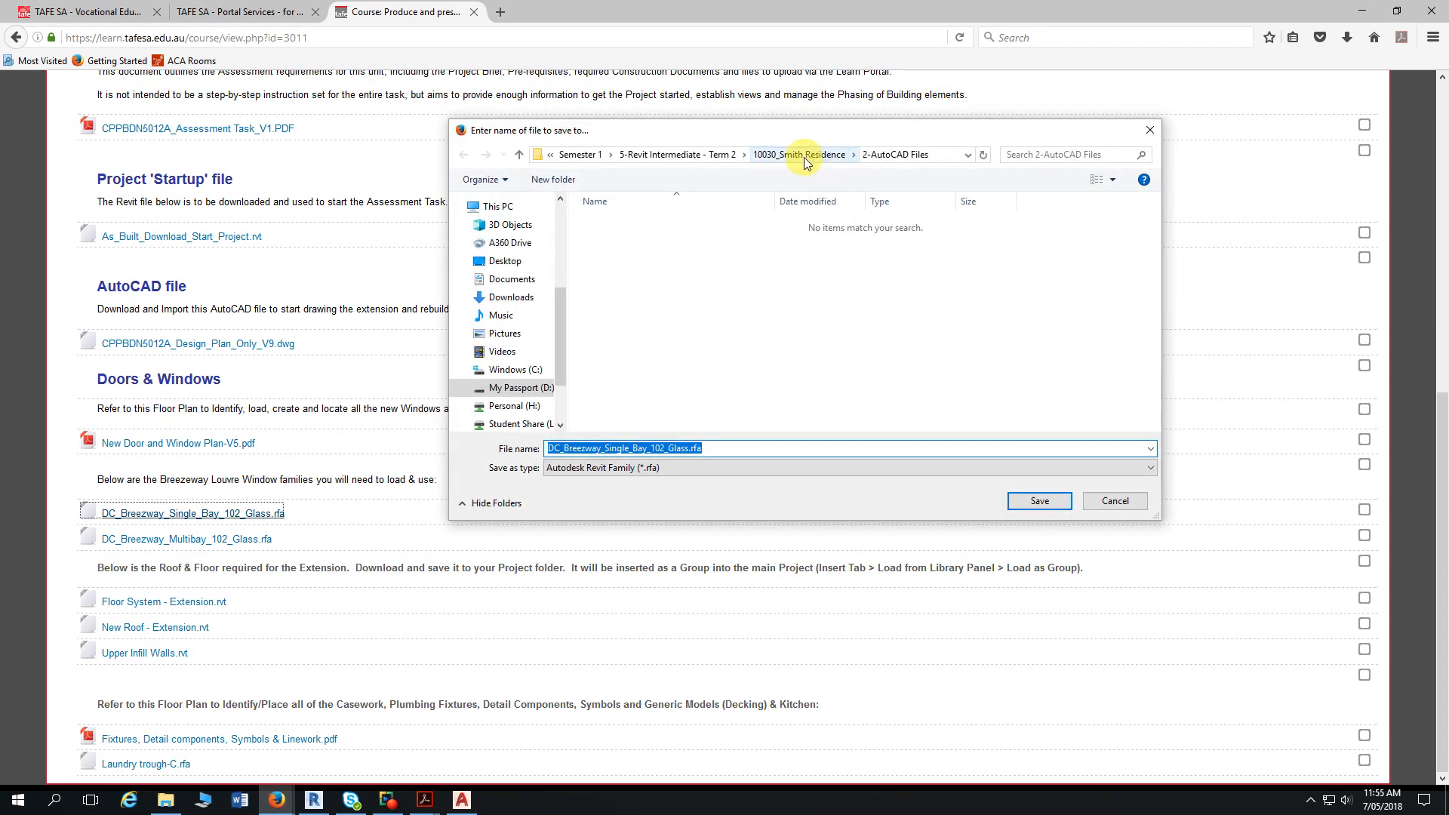
click(803, 157)
double_click(635, 222)
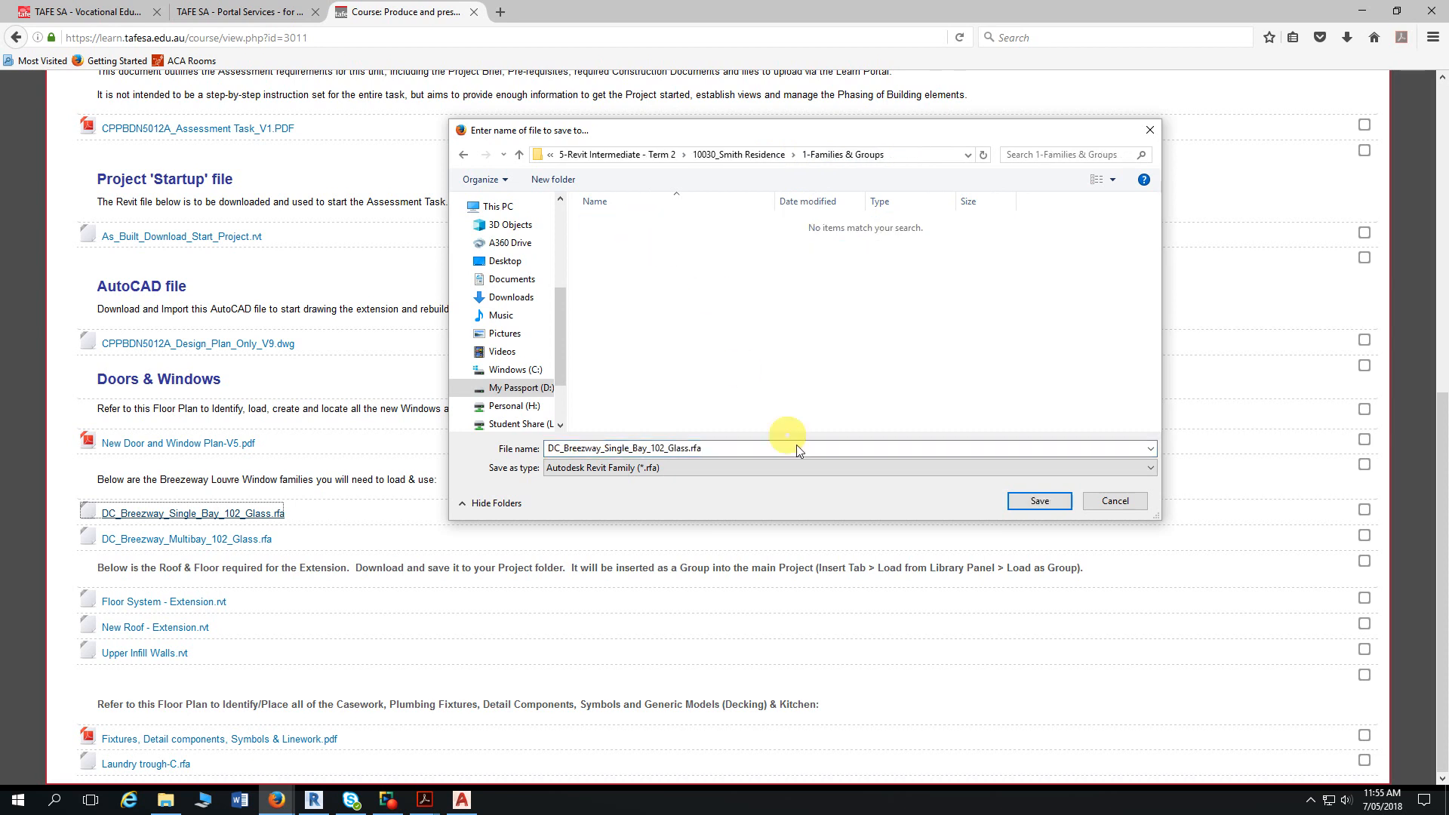
click(1040, 502)
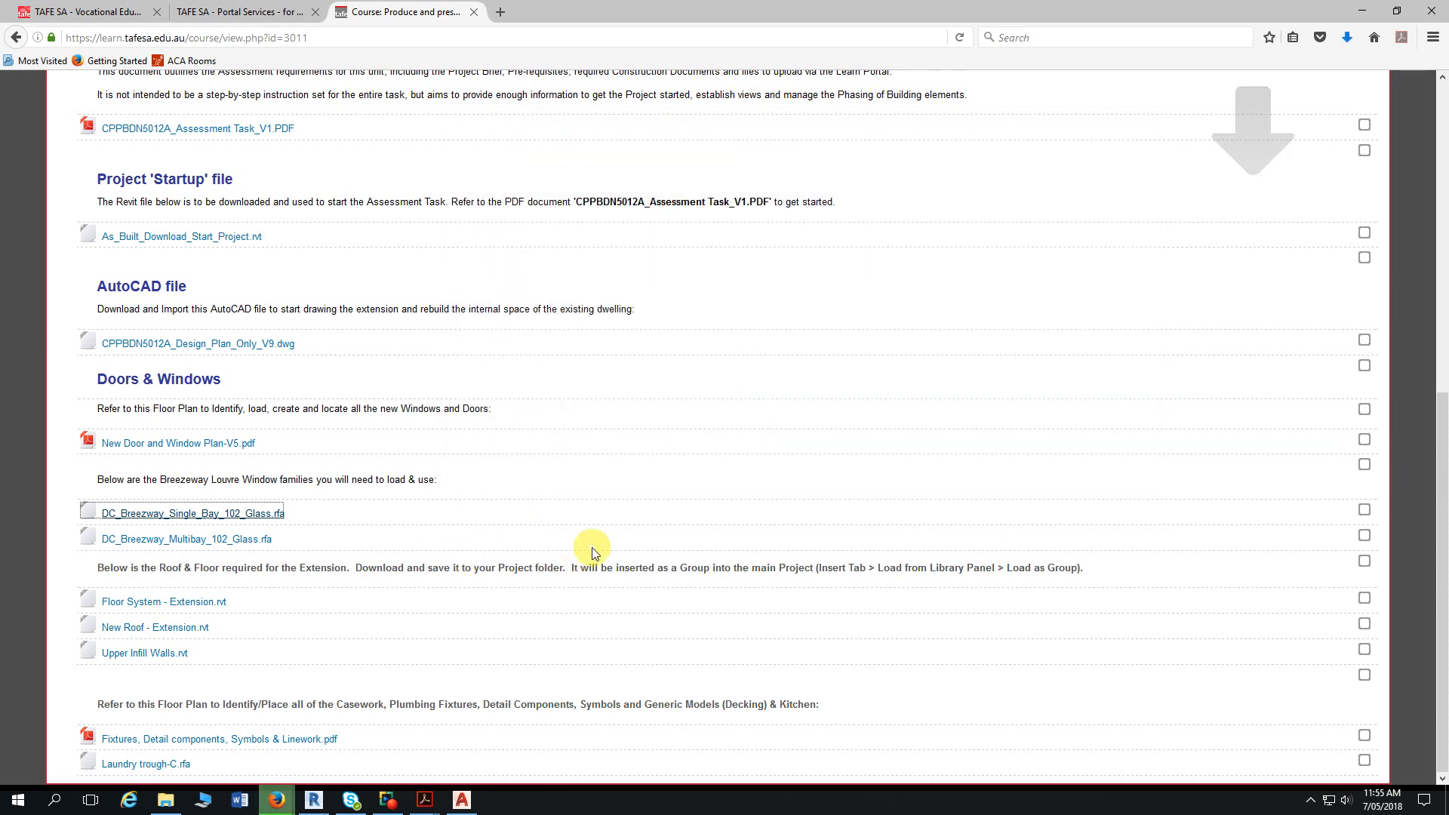
- Download DC_Breezway_Multibay_102_Glass.rfa and save it in the 1-Families & Groups folder
click(235, 543)
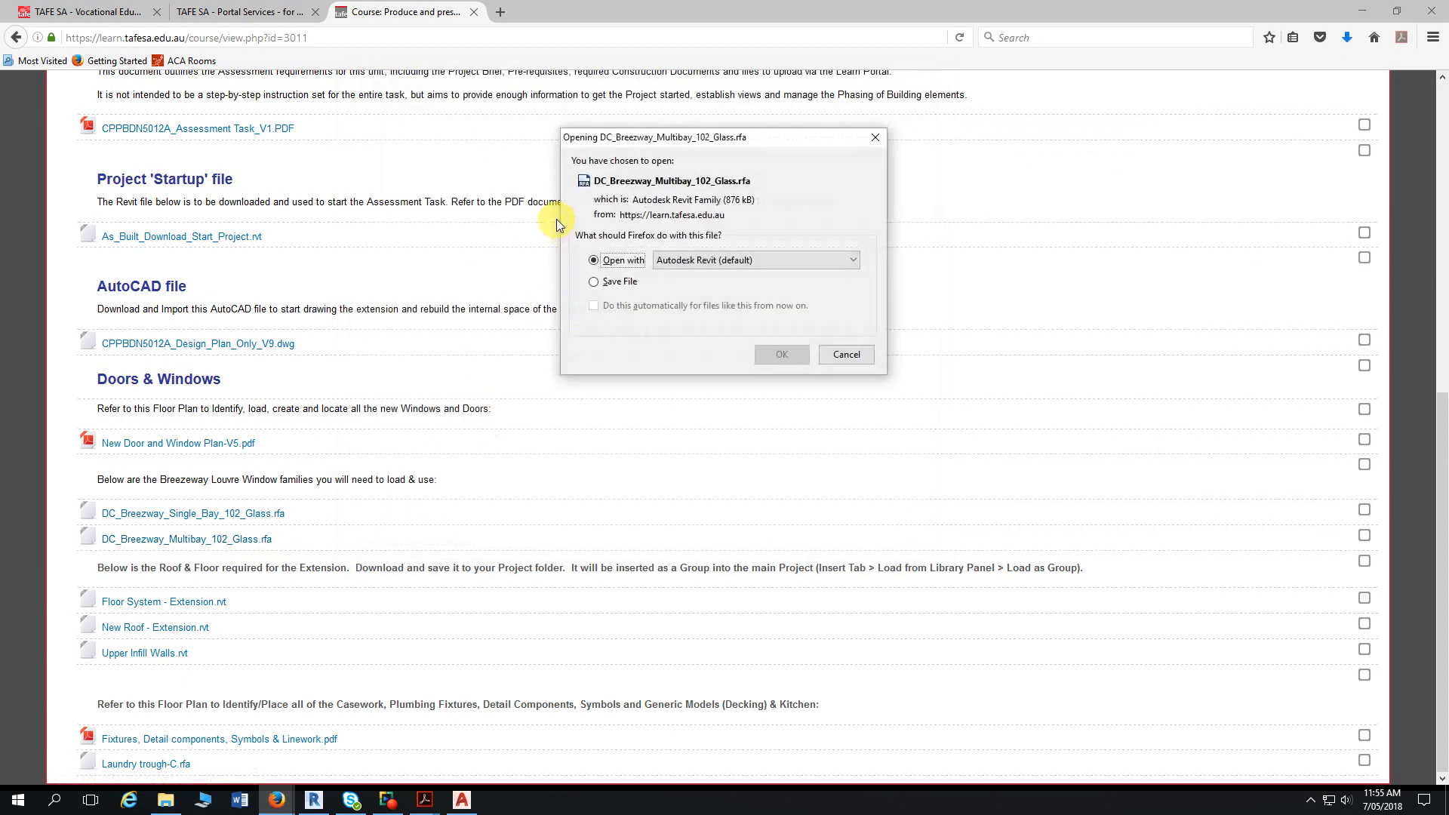
click(599, 284)
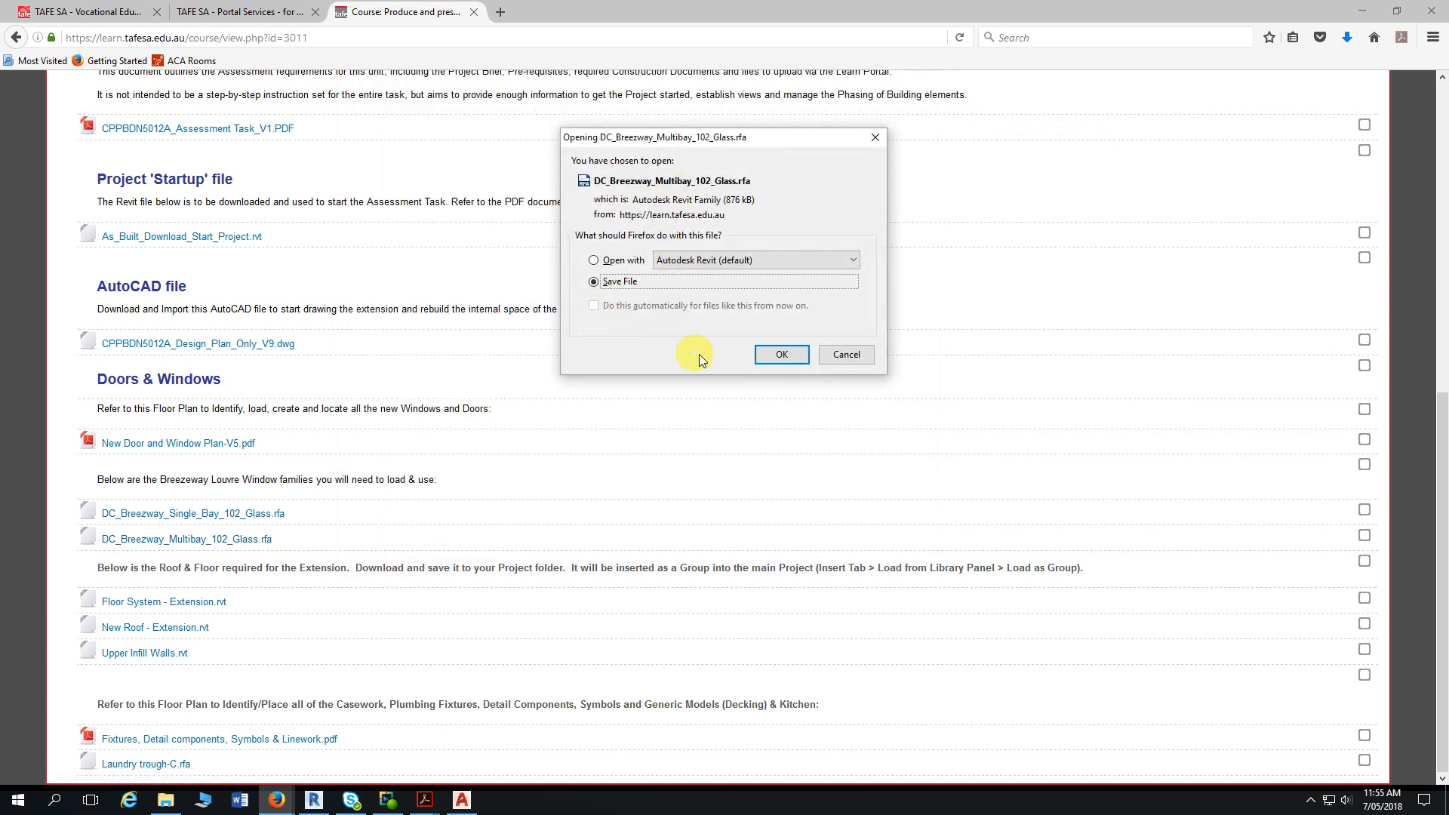
click(782, 355)
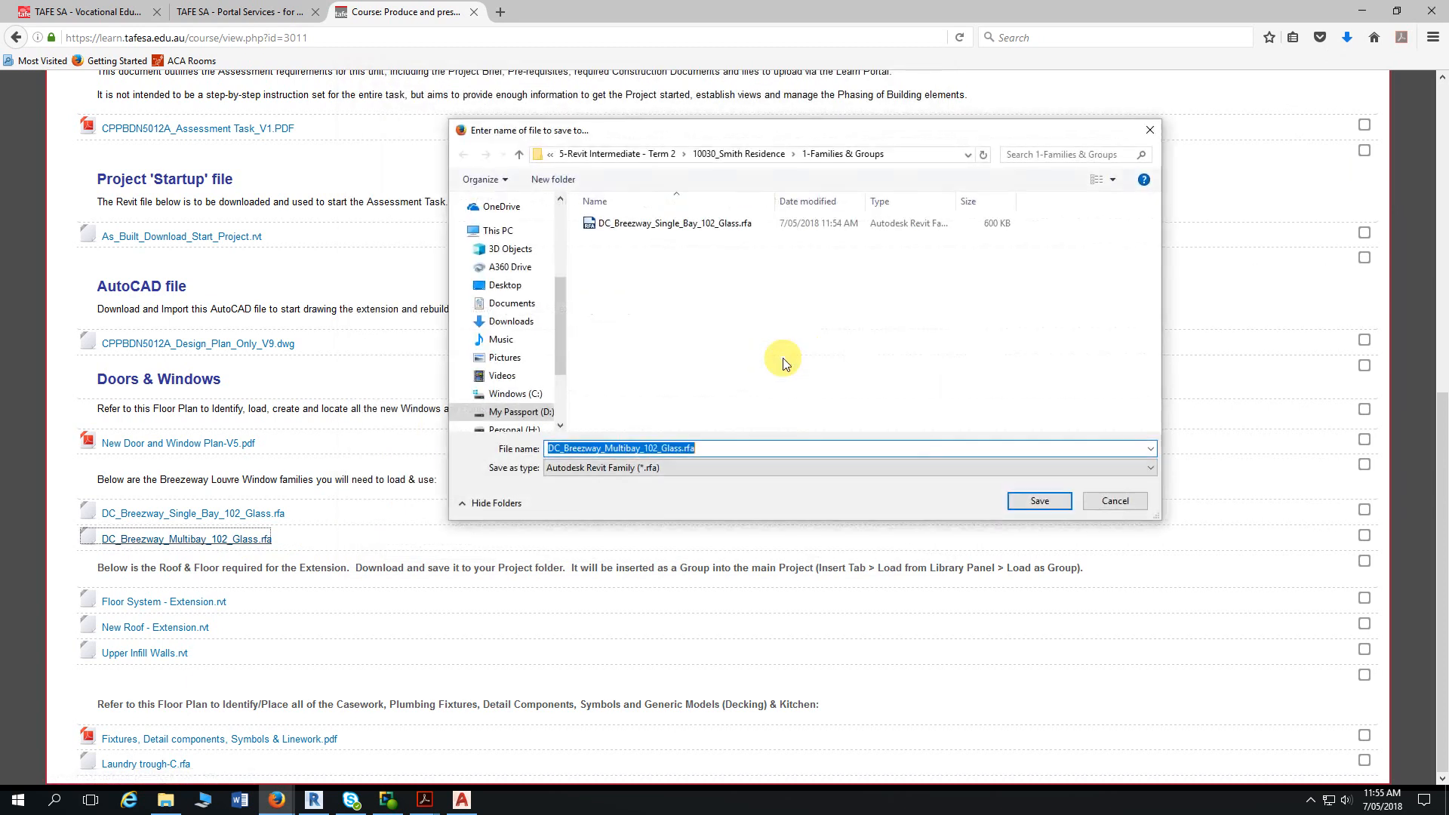
click(1035, 503)
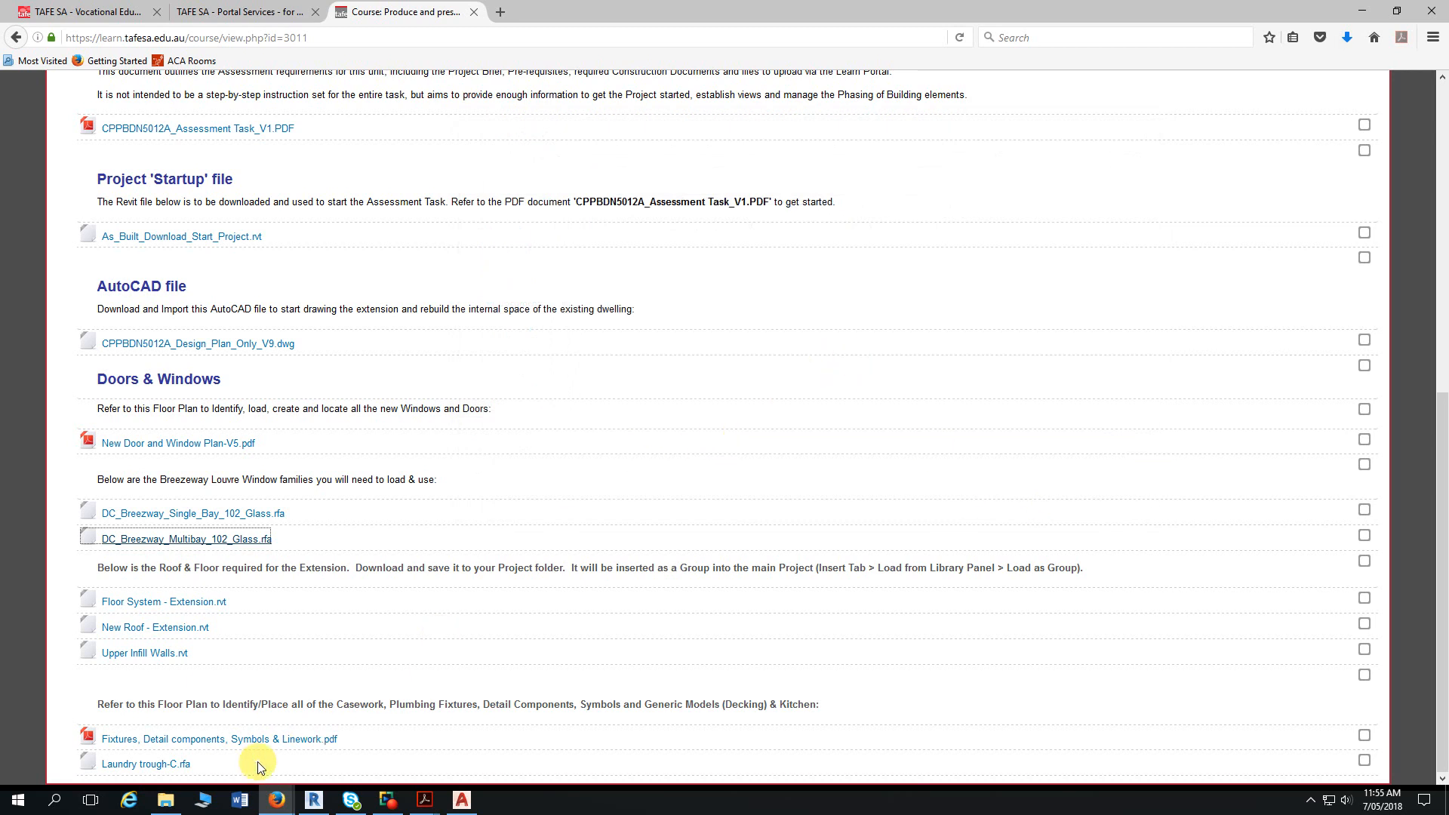
- Switch to File Explorer, check the 1-Families & Groups folder for the downloaded families, return to the project folder and minimize the window
click(165, 800)
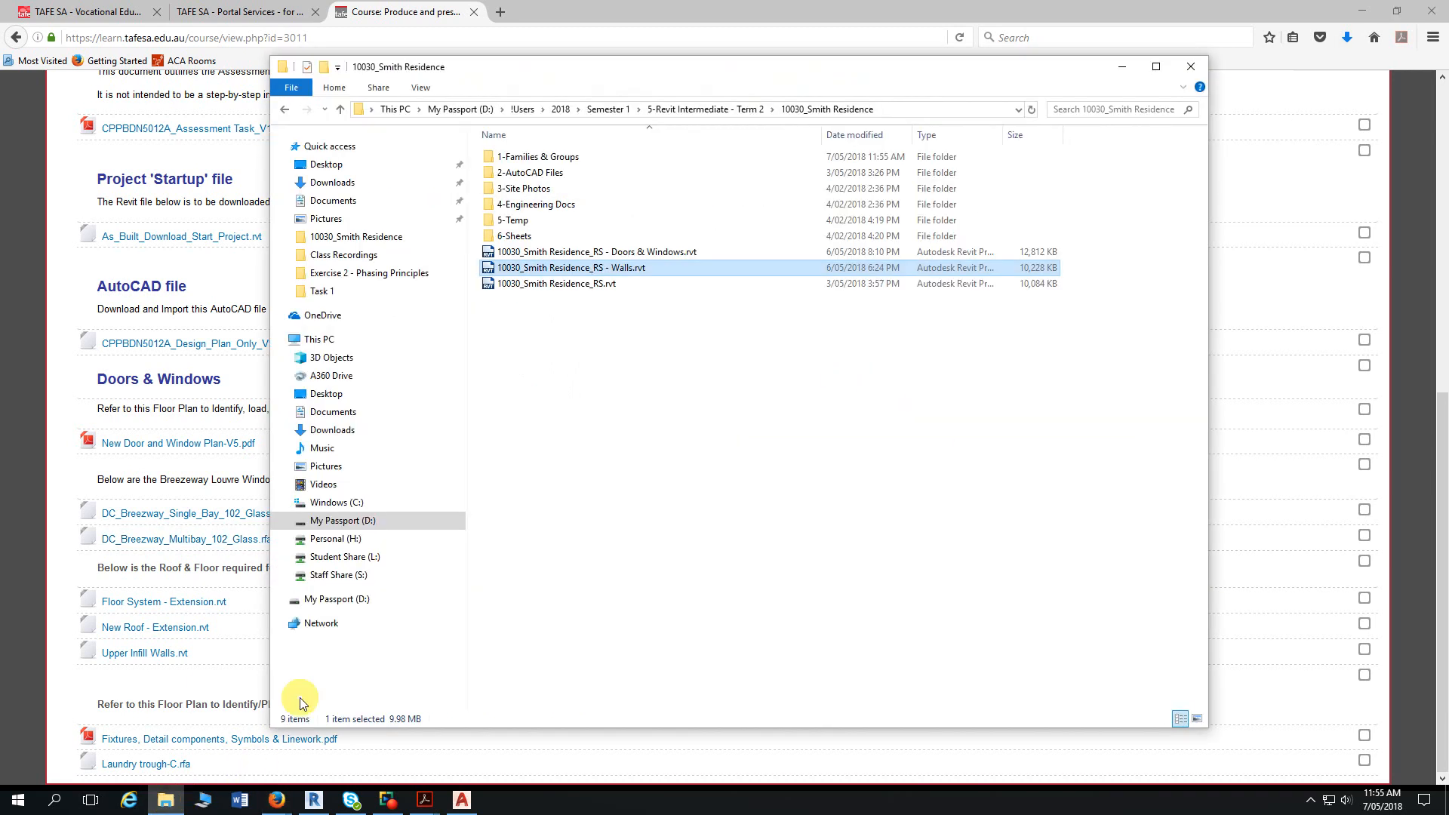
double_click(521, 159)
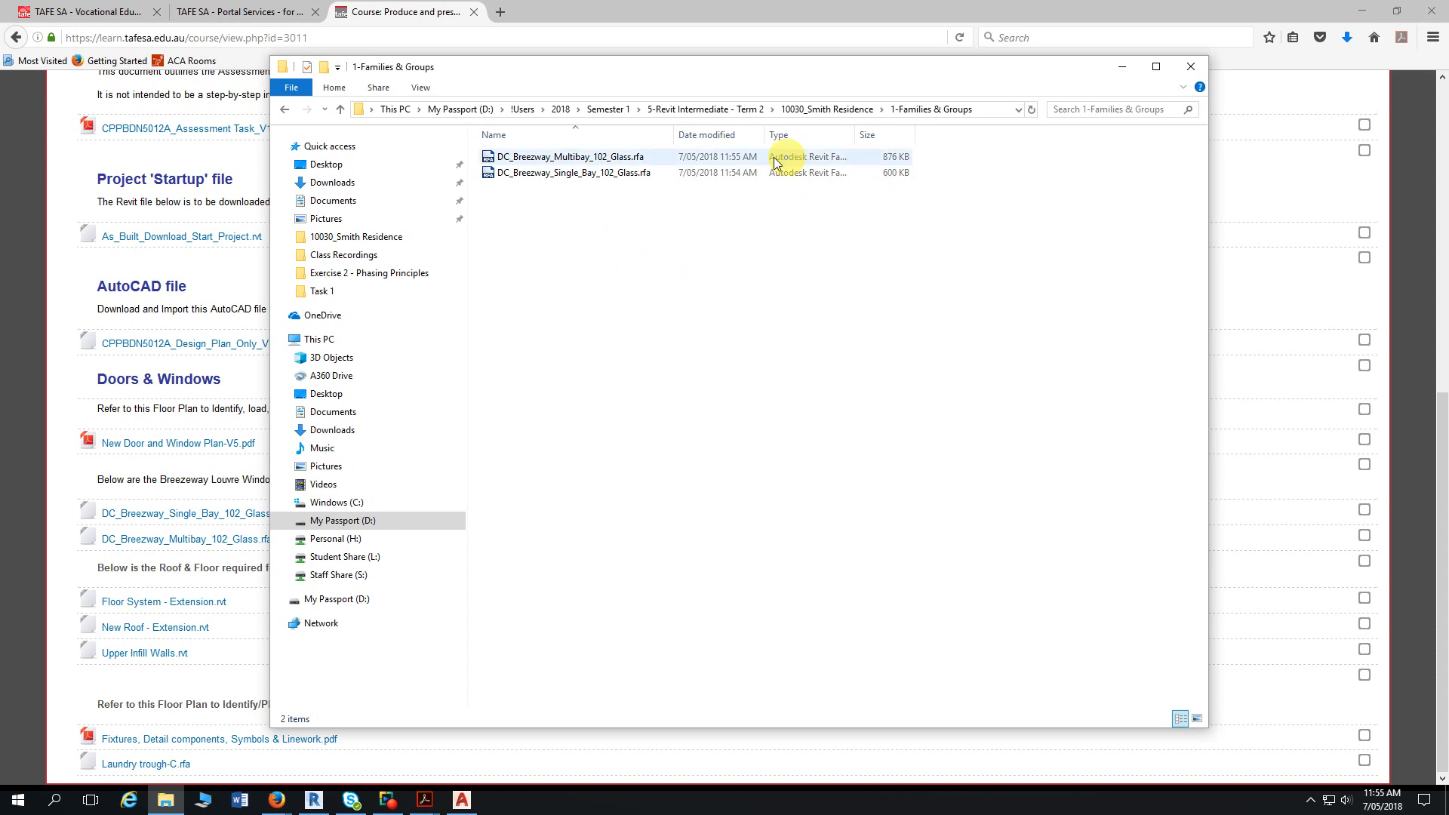
click(289, 112)
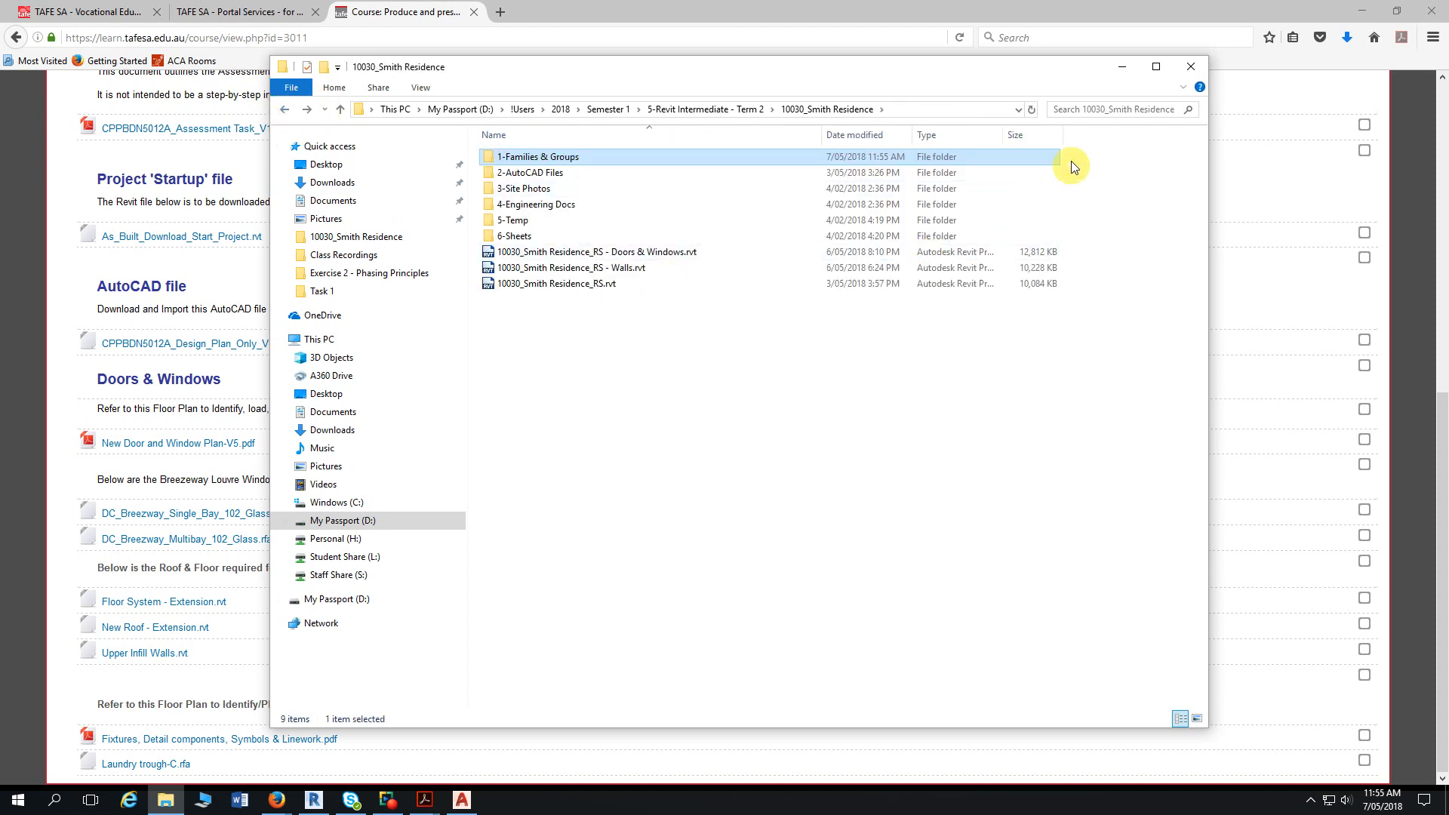
click(1130, 71)
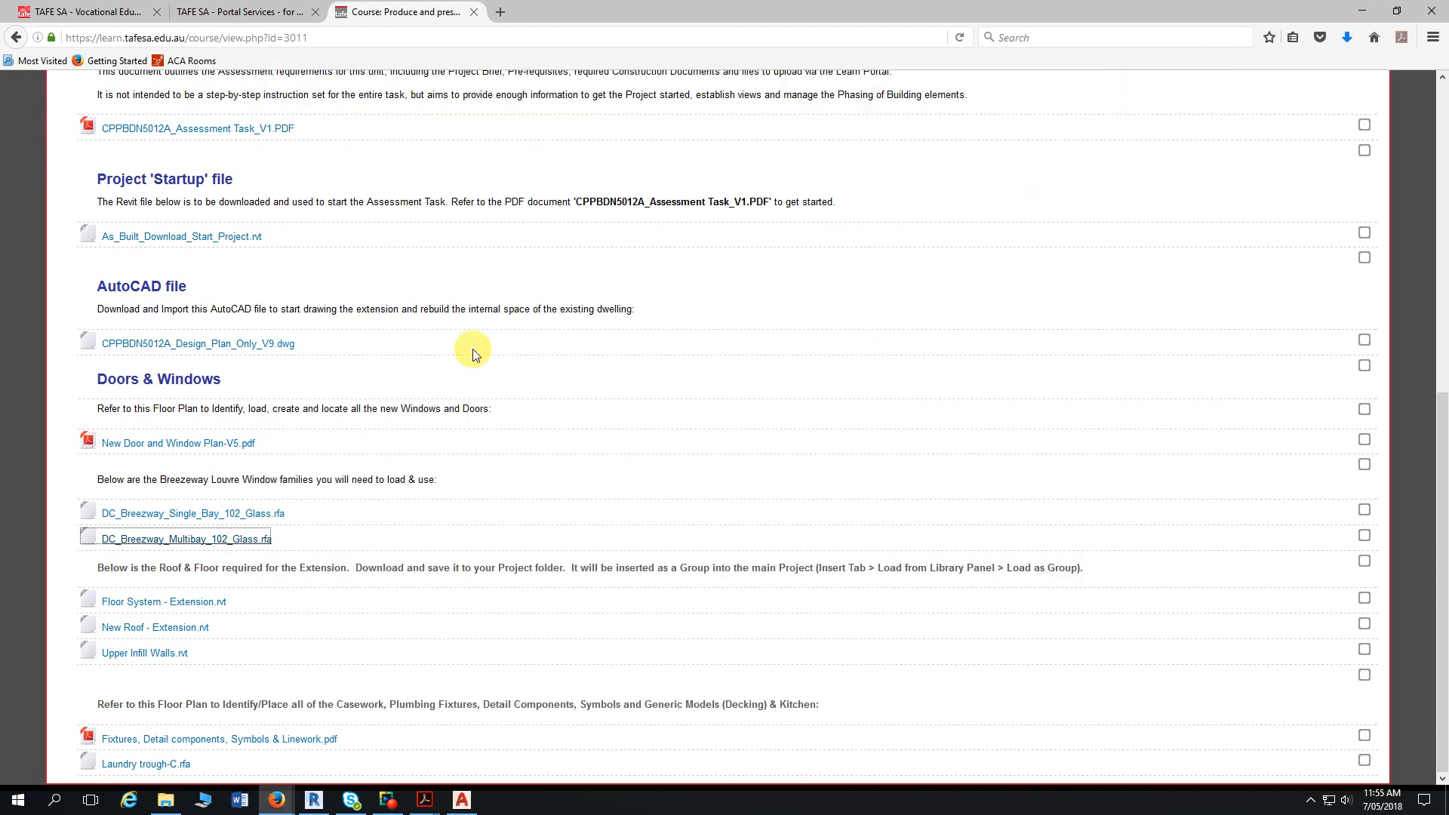
- Reopen New Door and Window Plan-V5.pdf in a maximized window and read window 1's type, bays, louvre blades, height and panel width
click(191, 445)
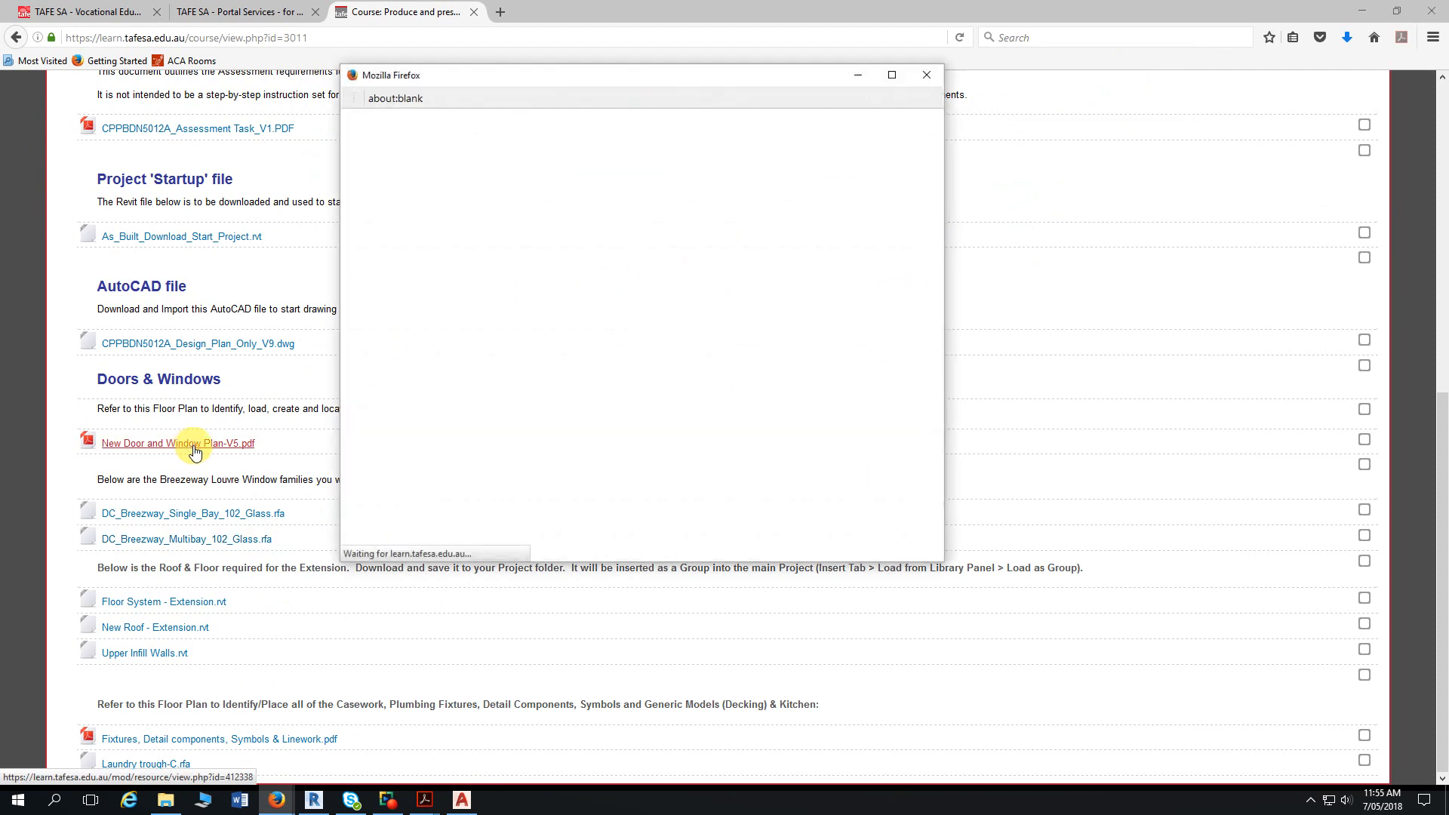
click(891, 76)
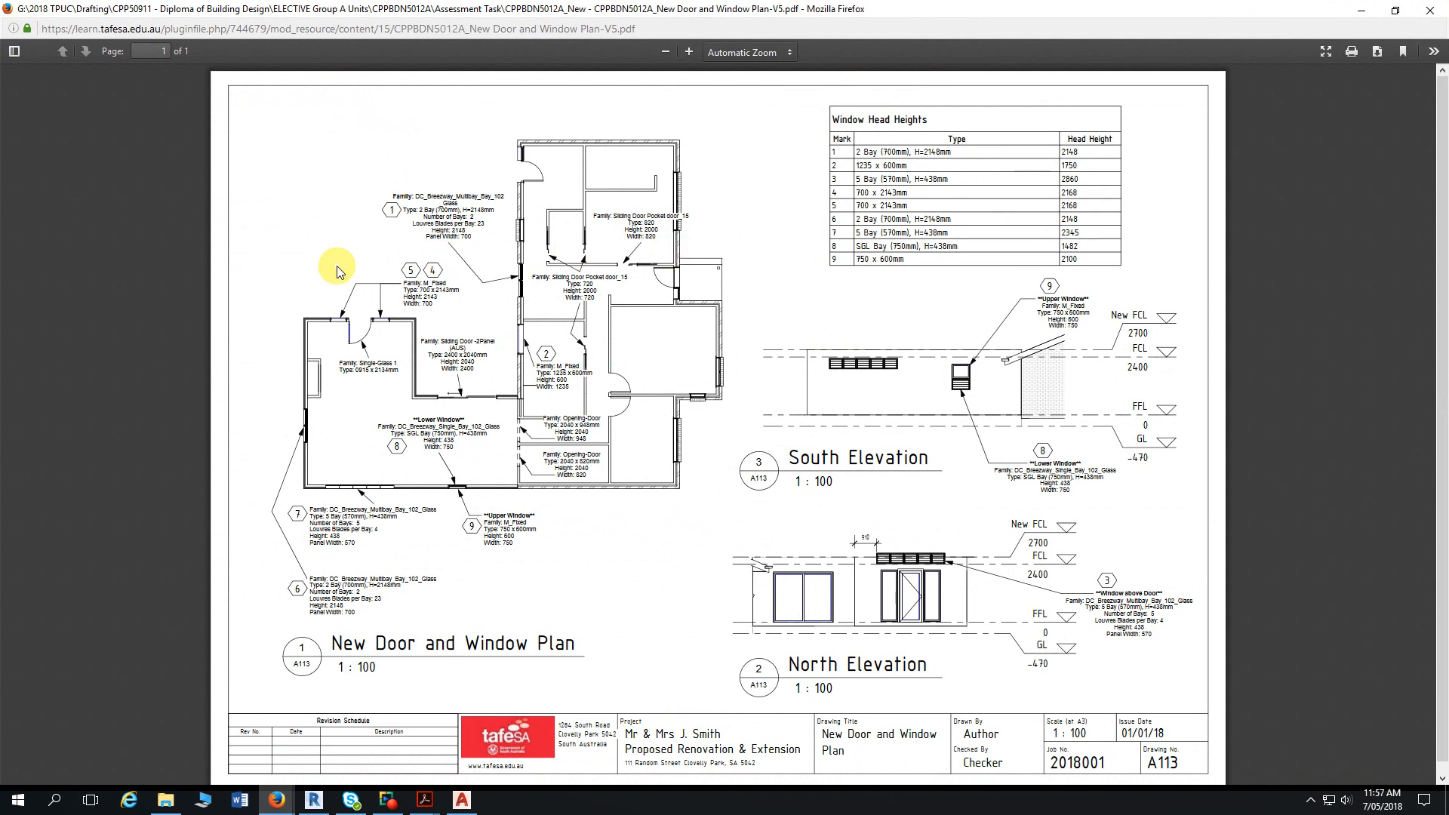
ctrl+scroll(324, 279, up, 5)
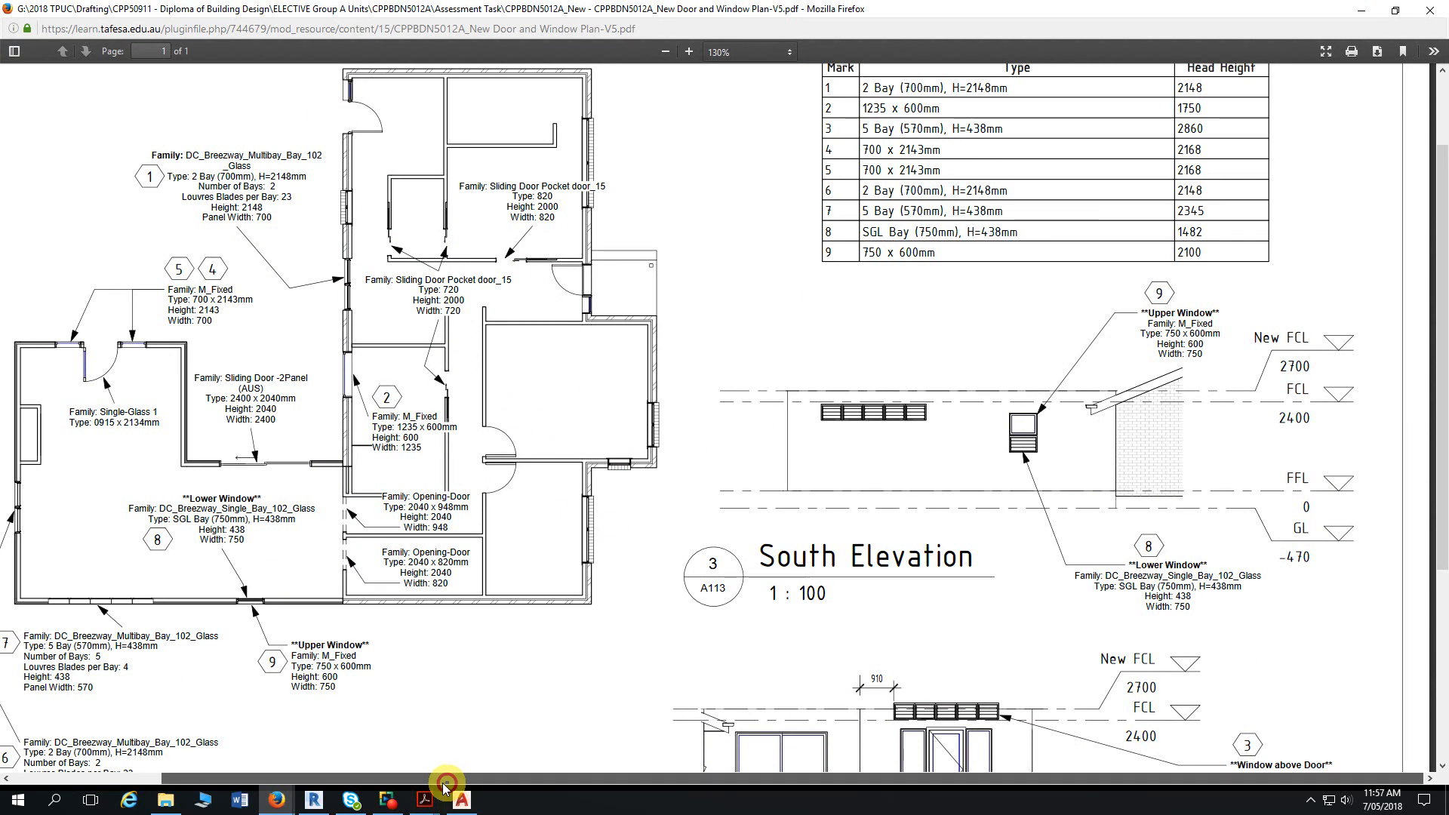
drag(430, 778, 270, 778)
scroll(754, 542, up, 1)
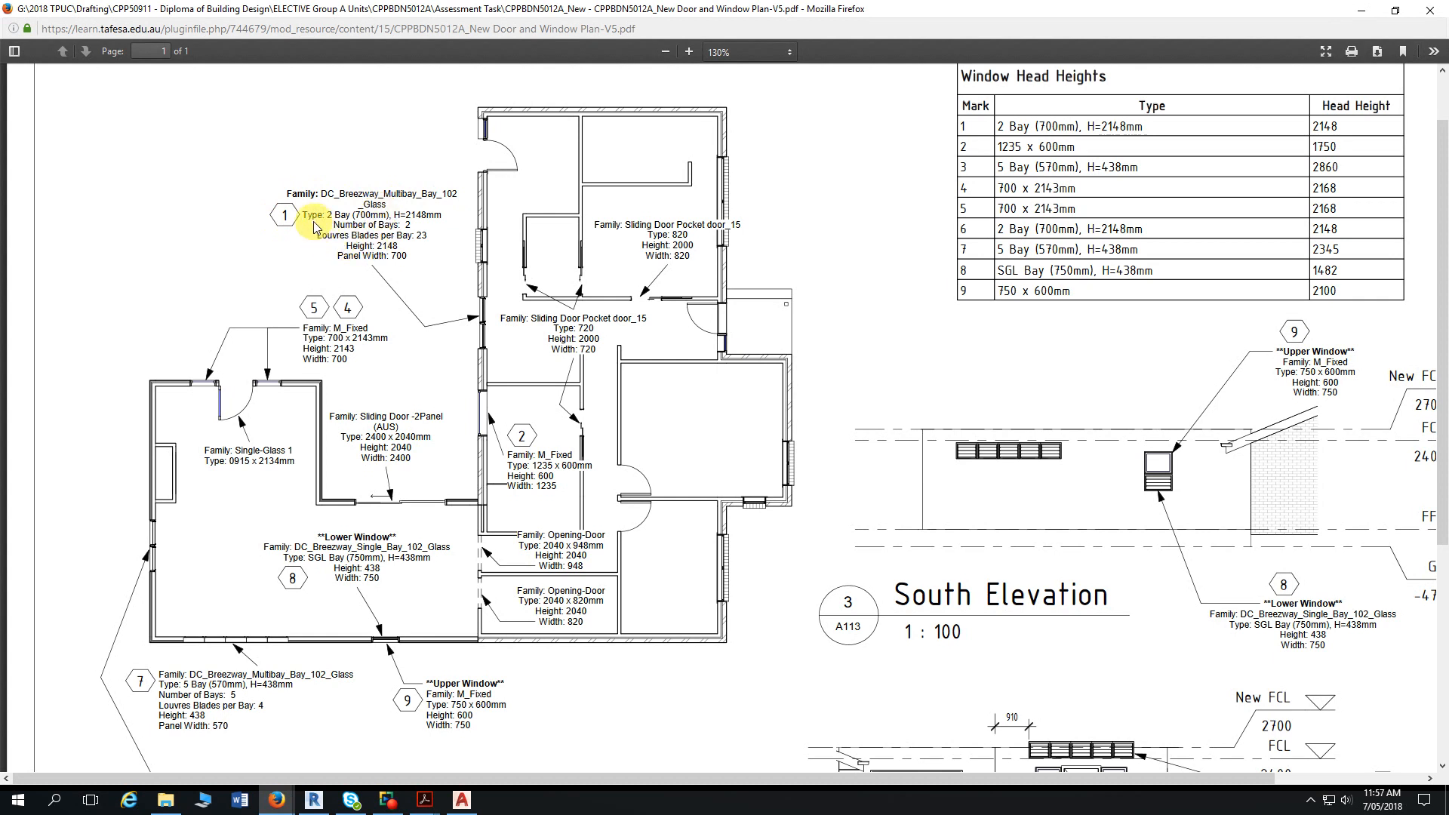
drag(302, 215, 406, 257)
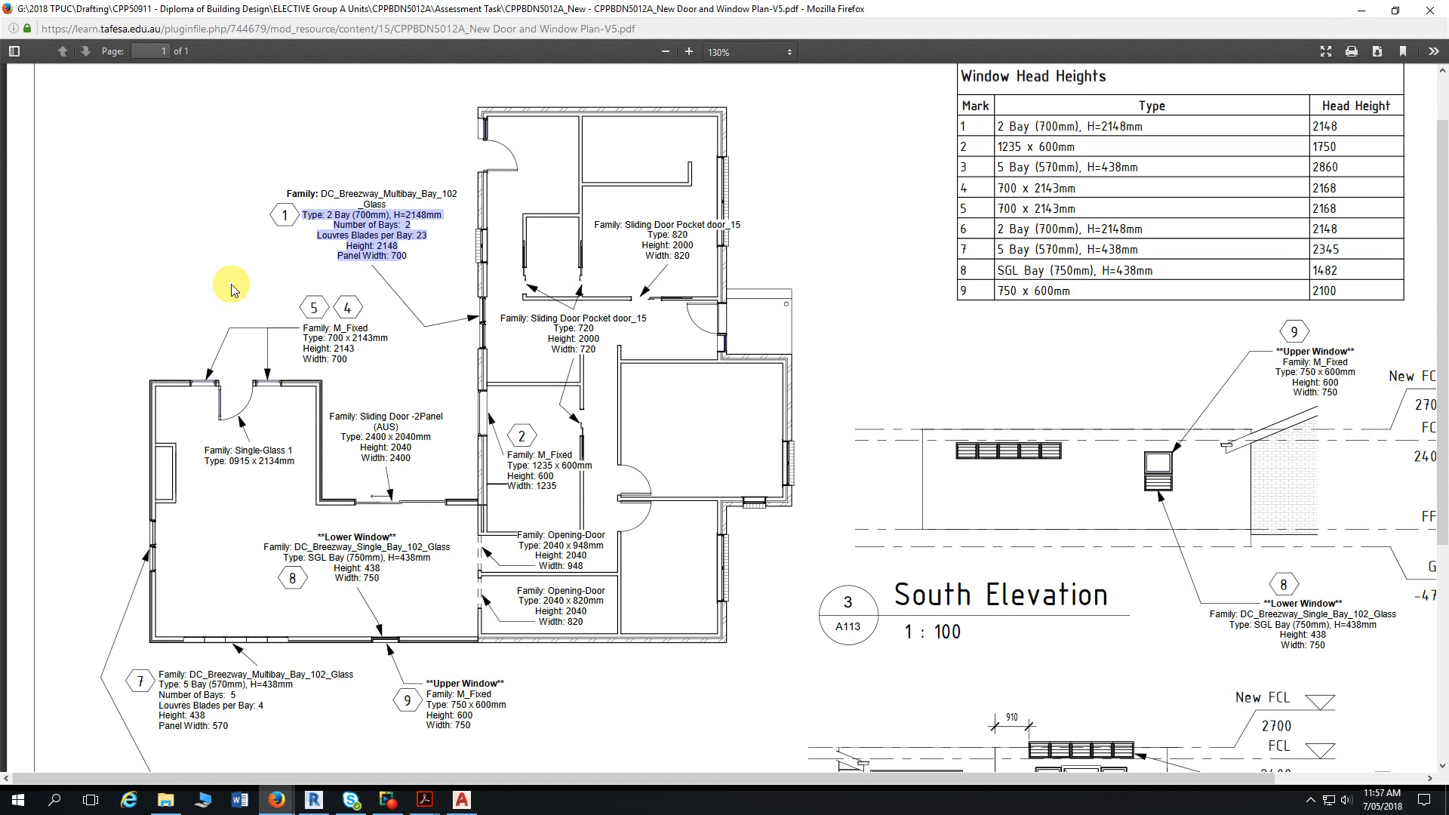
click(237, 140)
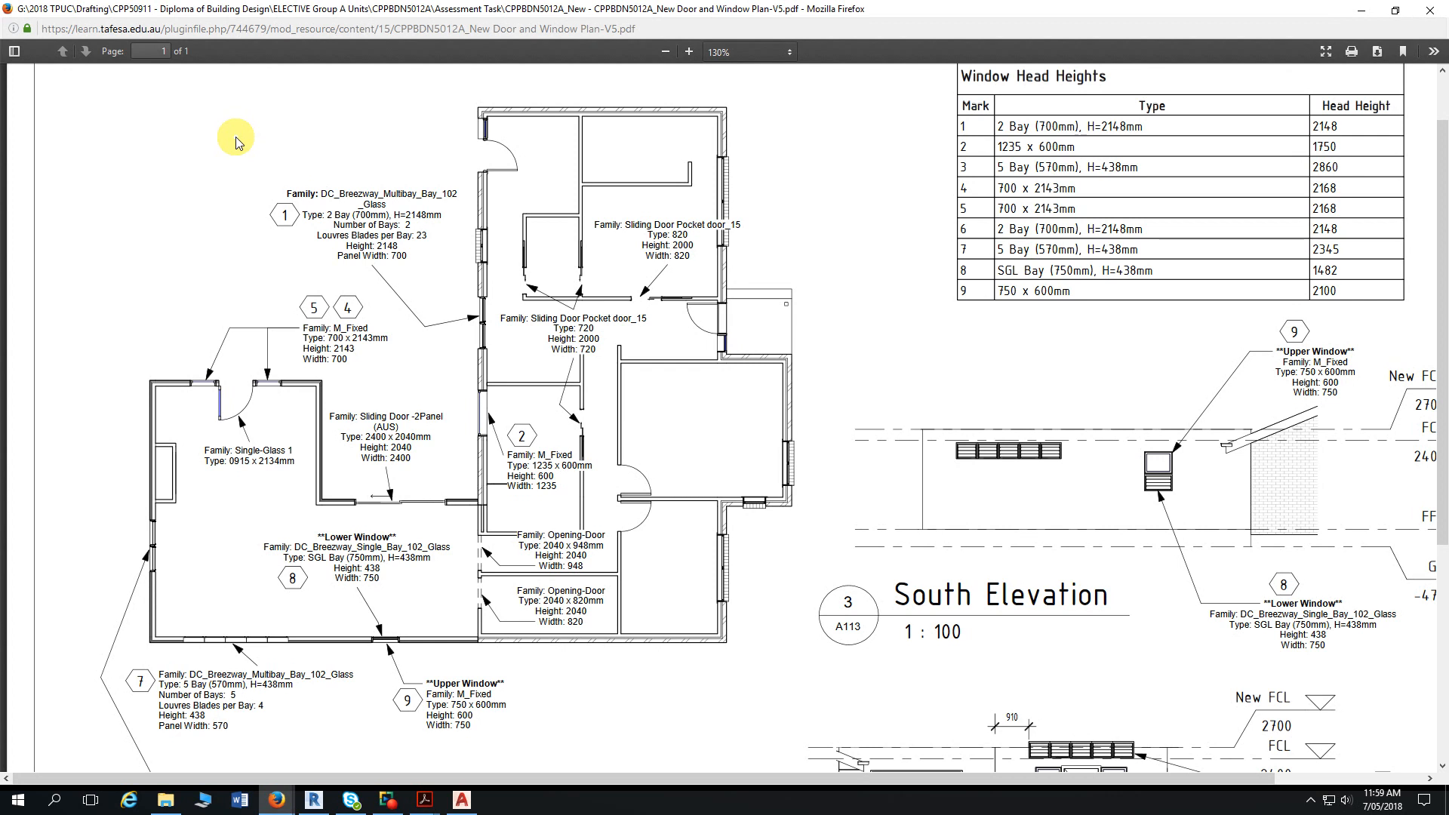
- Read the Window Head Heights table, highlighting its title and mark 1's head height, and highlight window 1's family name on the plan
scroll(921, 219, up, 1)
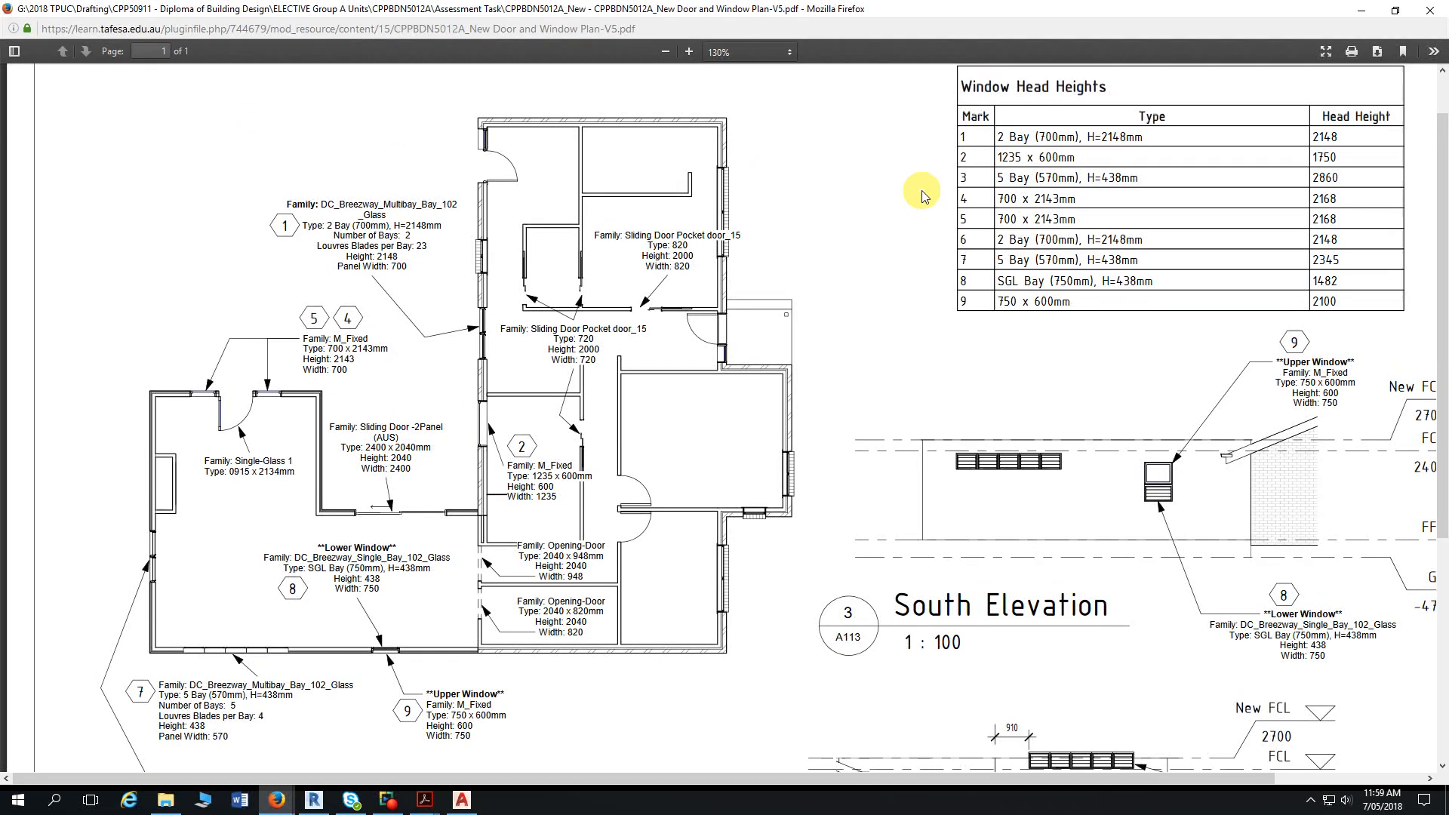
scroll(922, 190, up, 2)
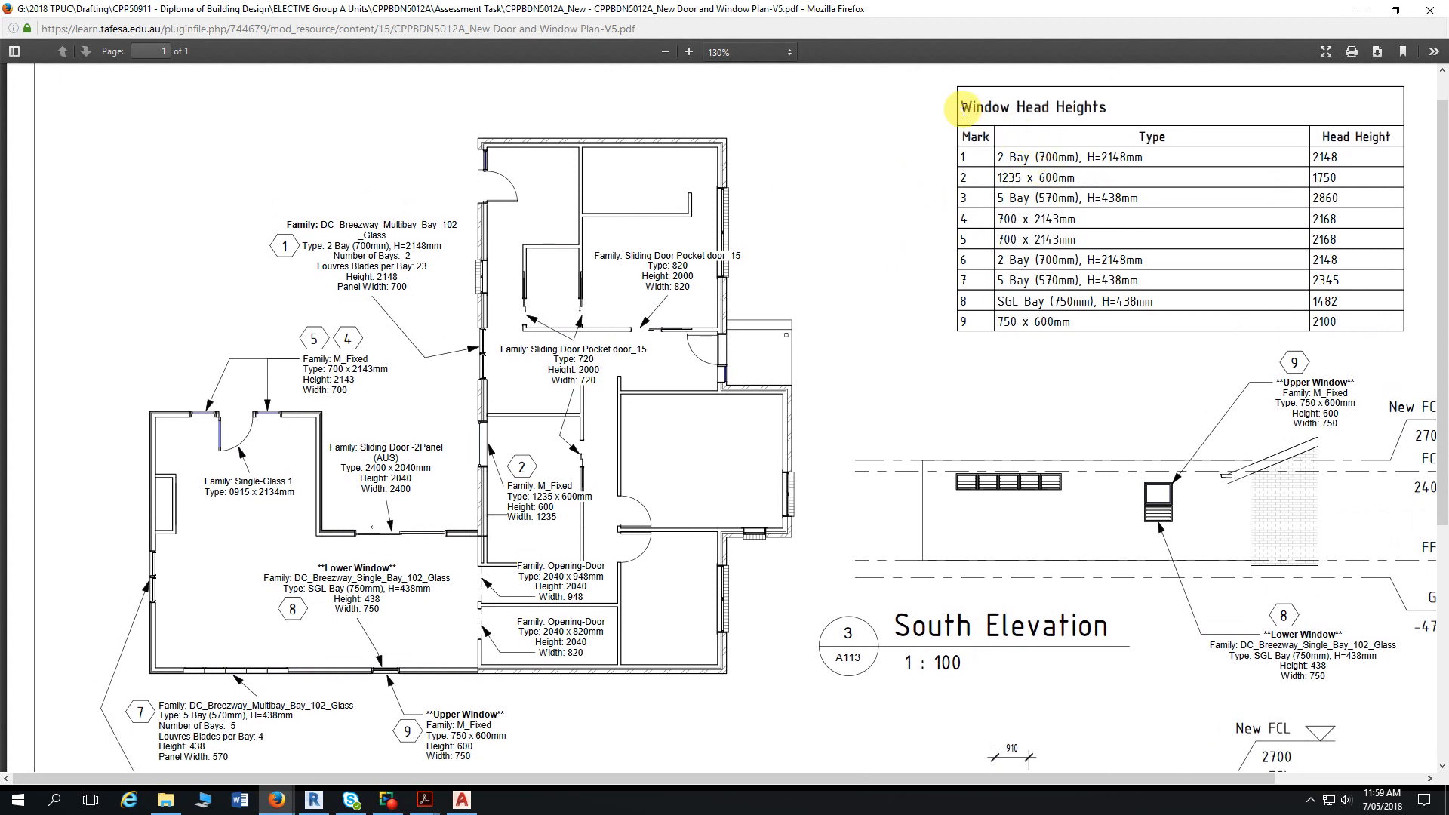
drag(962, 108, 1114, 107)
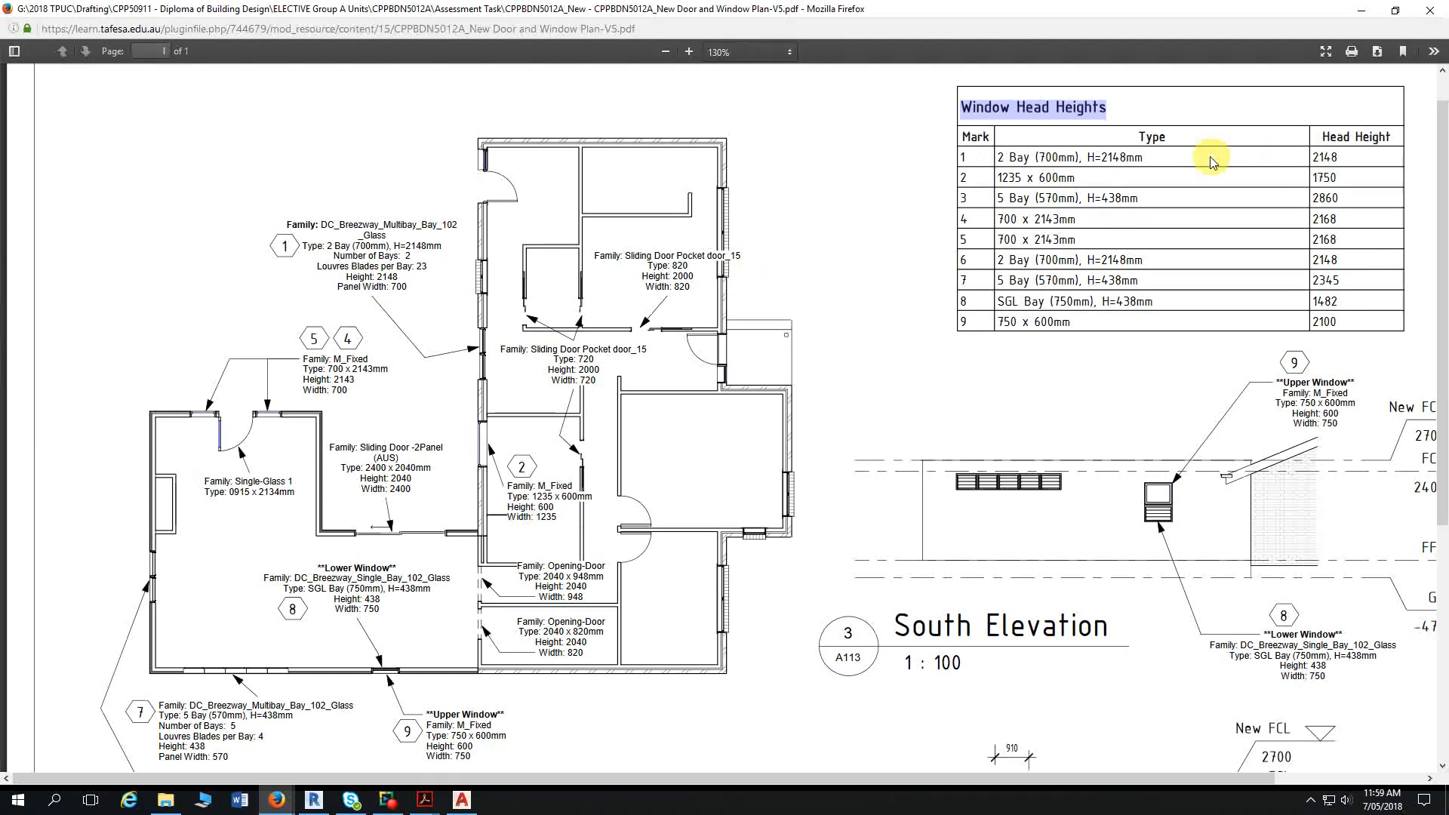
click(1343, 161)
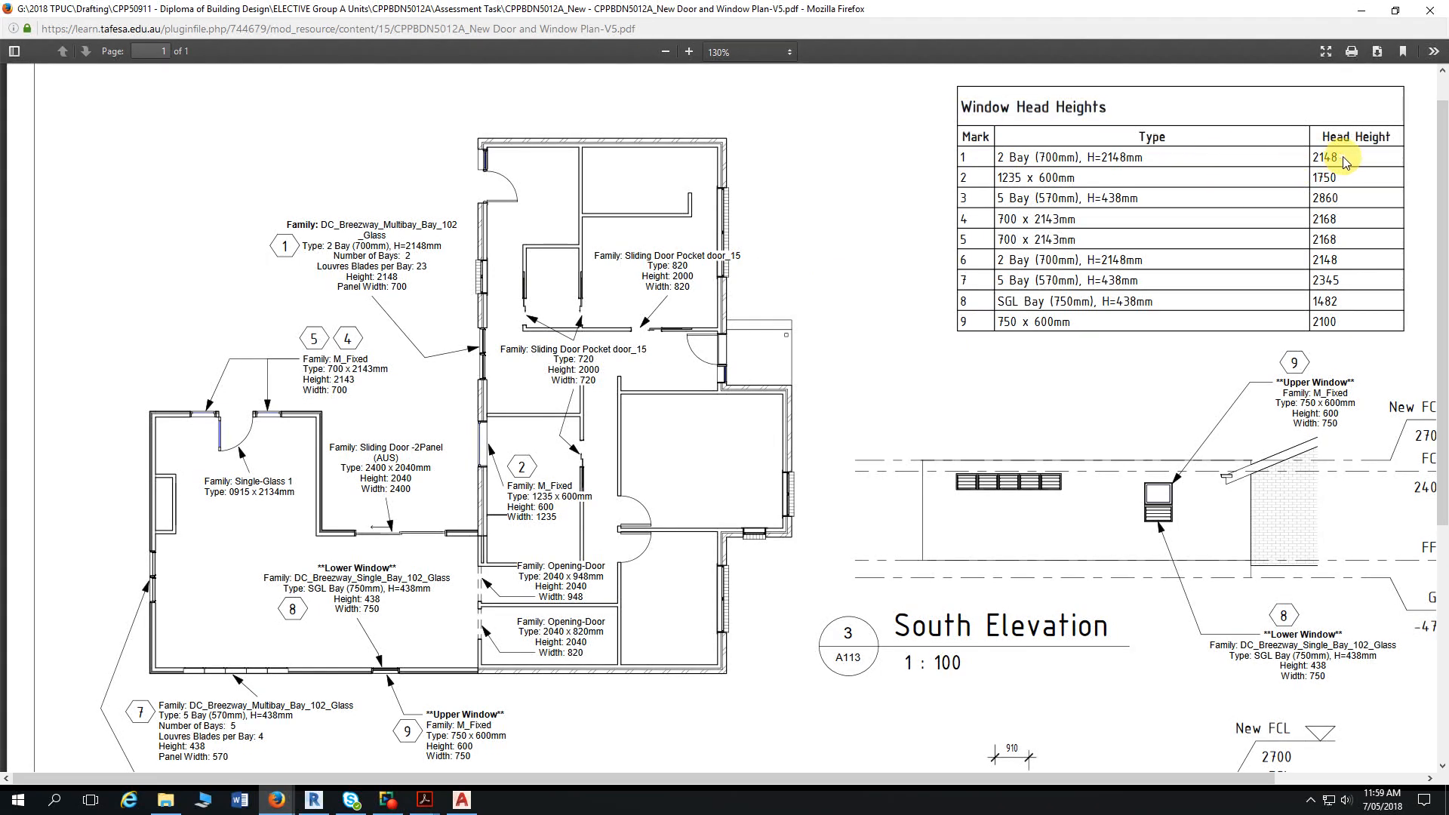
double_click(1330, 157)
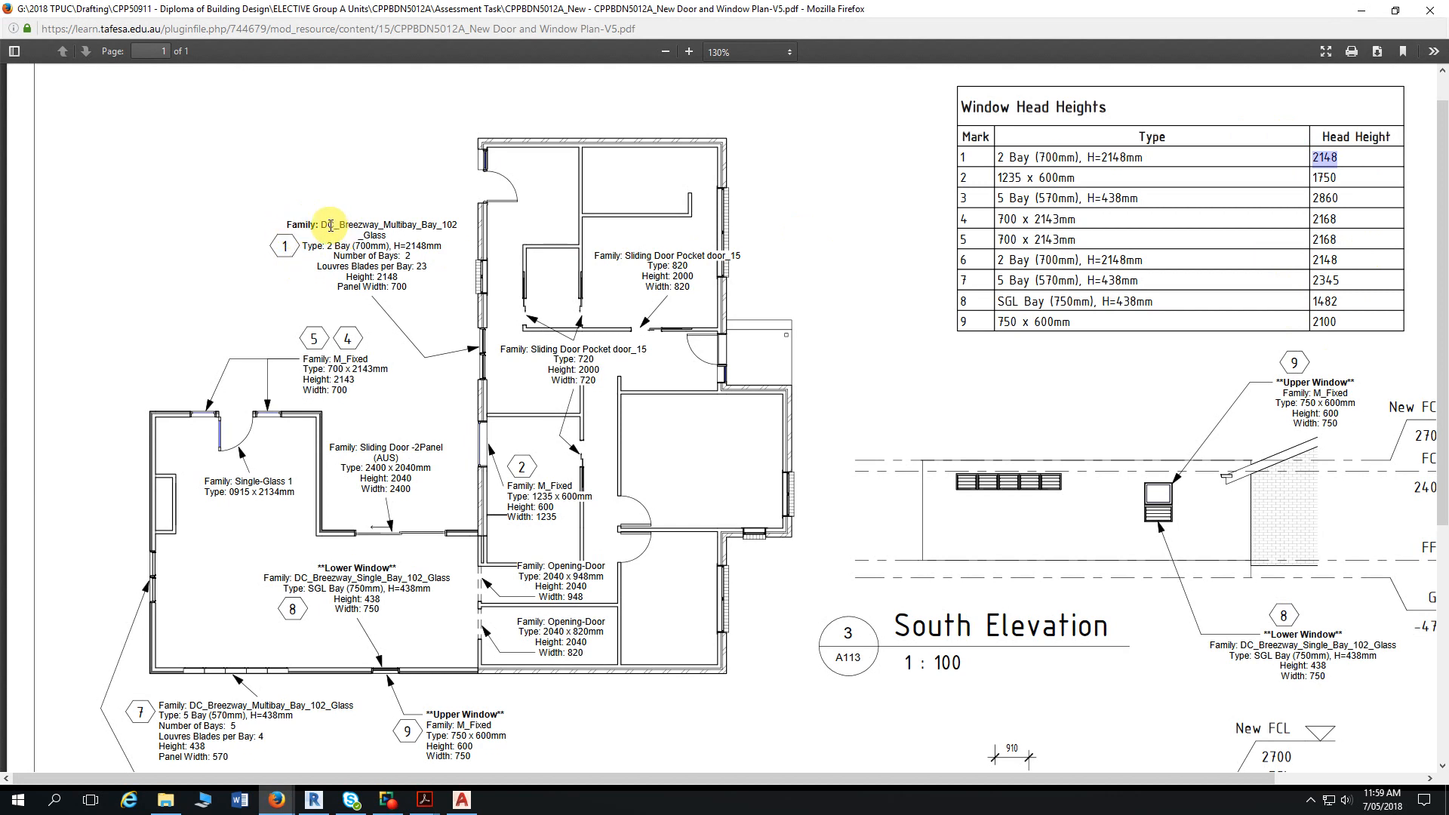
drag(320, 225, 457, 225)
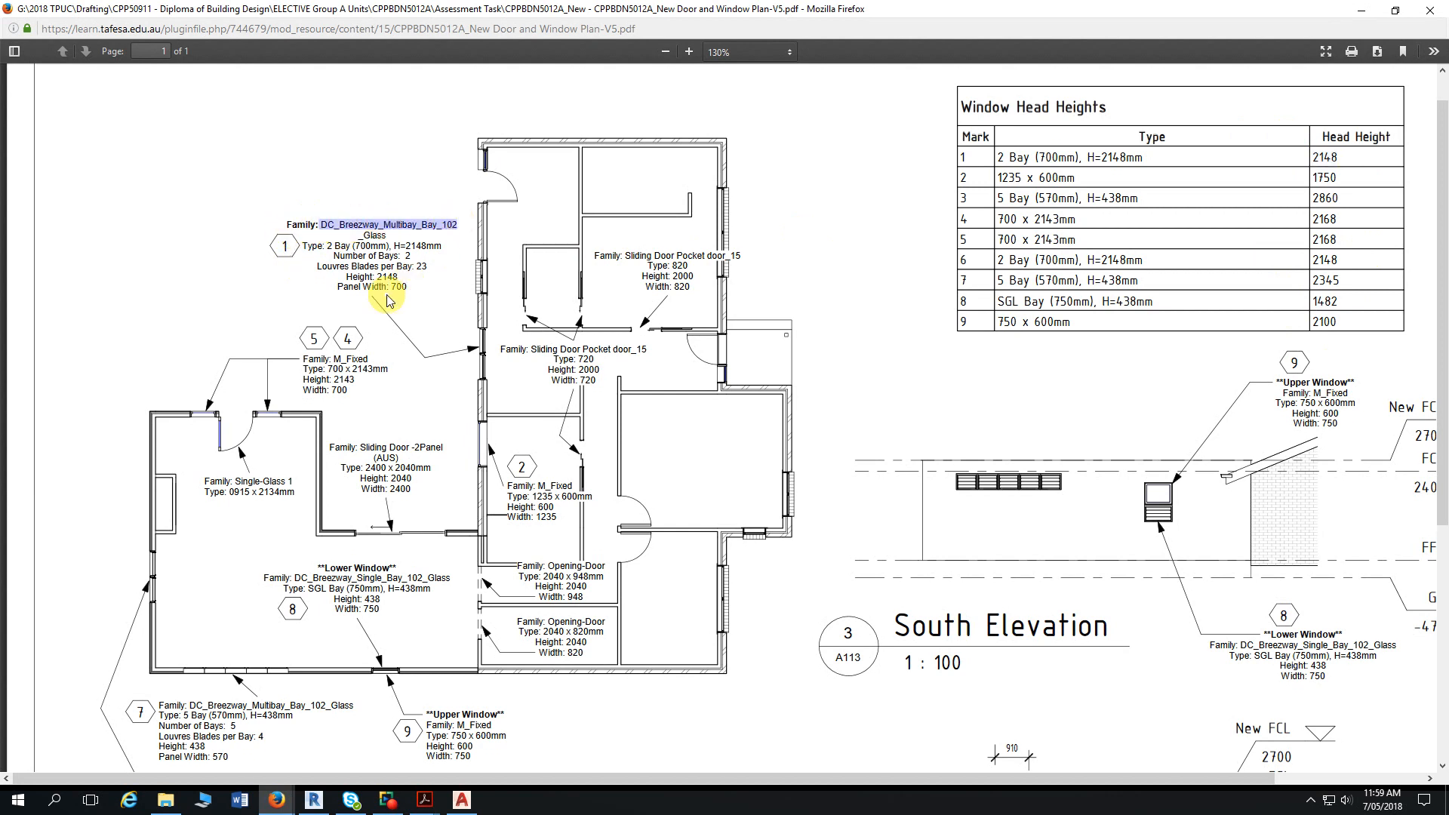
- Examine window 2's label on the plan up close, highlighting its M_Fixed family, 1235 x 600mm type and width value
scroll(386, 294, down, 1)
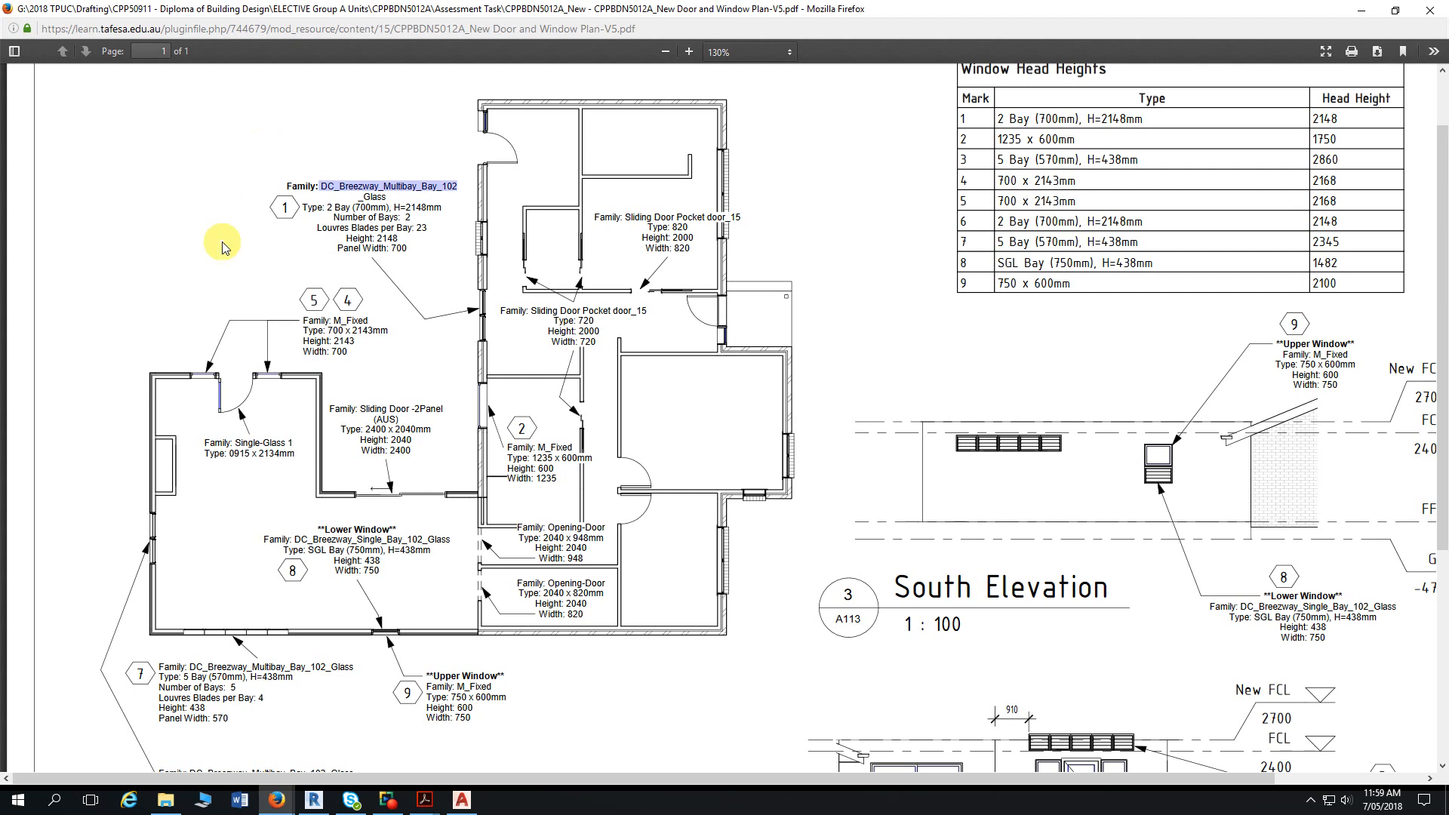
scroll(222, 219, down, 3)
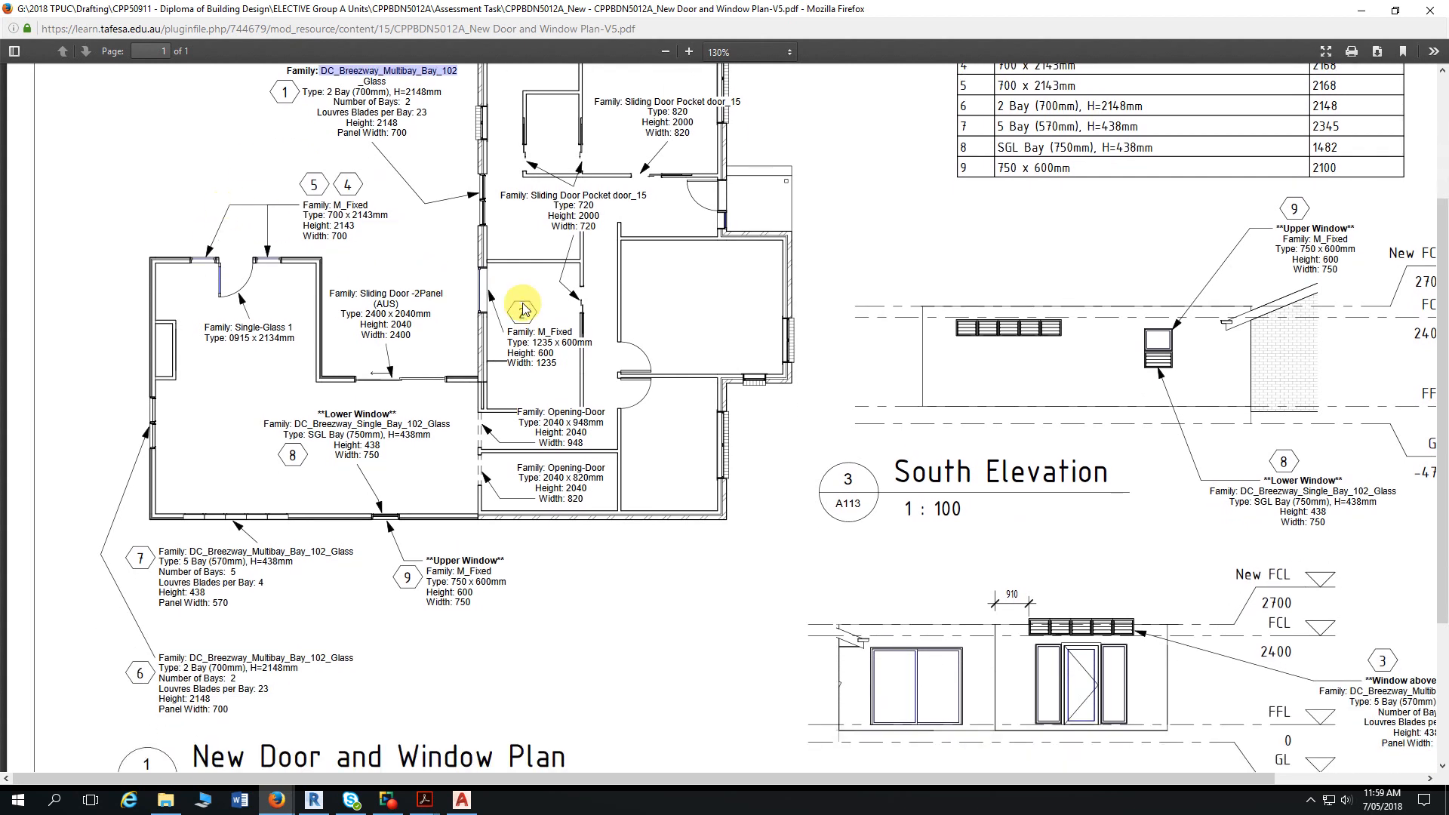
scroll(520, 319, down, 1)
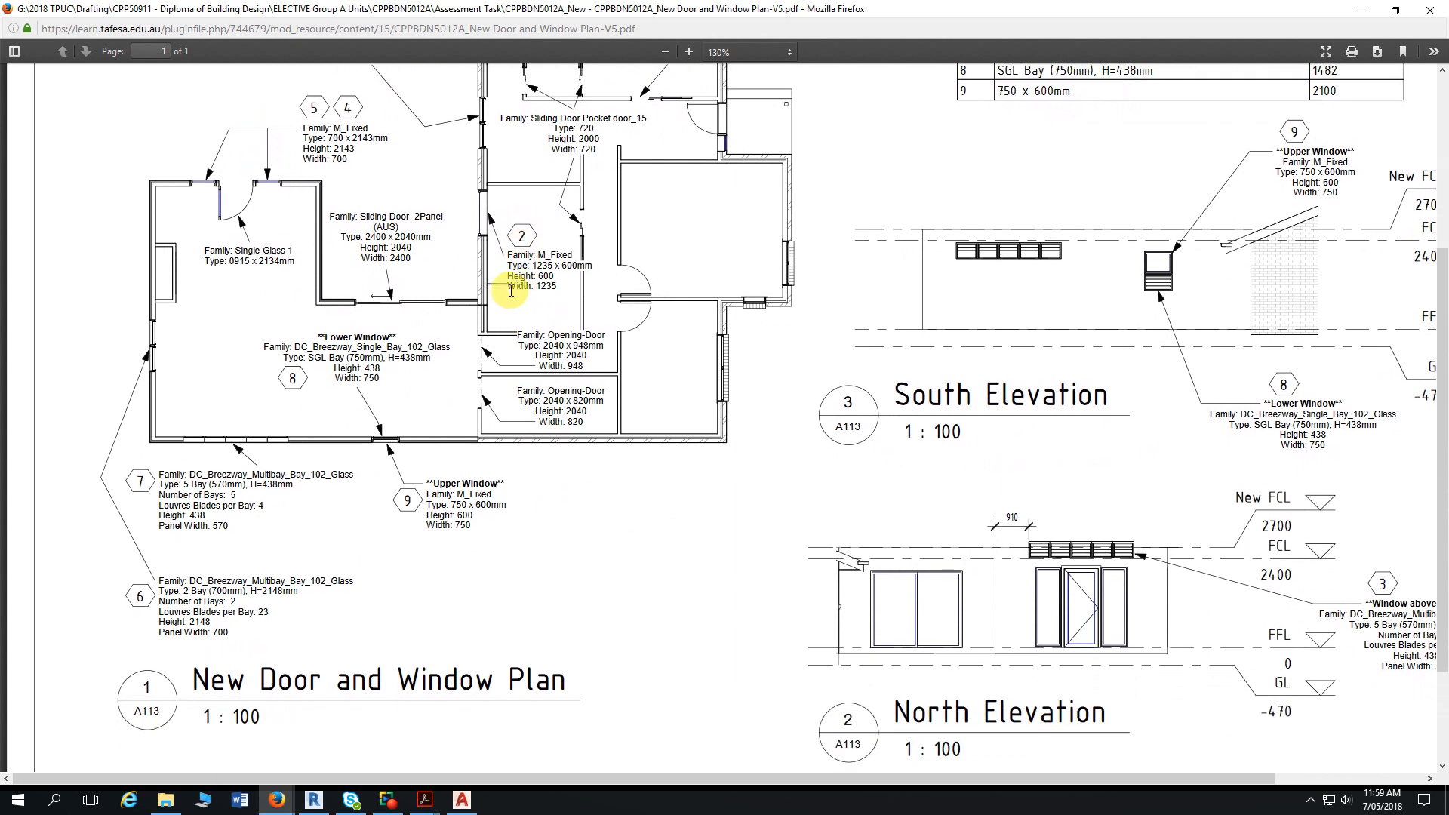
ctrl+scroll(506, 291, up, 8)
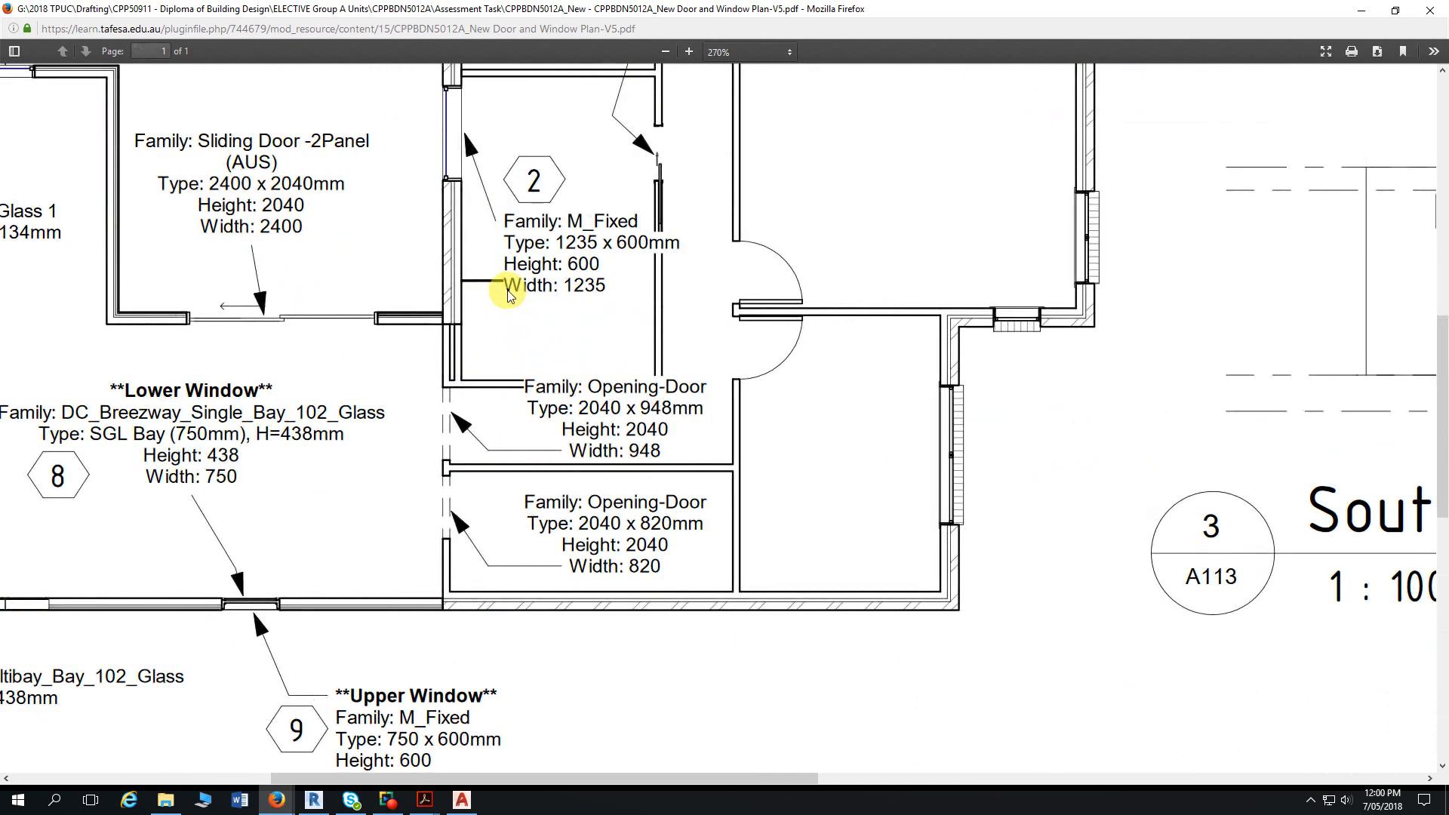
ctrl+scroll(508, 294, up, 3)
scroll(508, 291, up, 2)
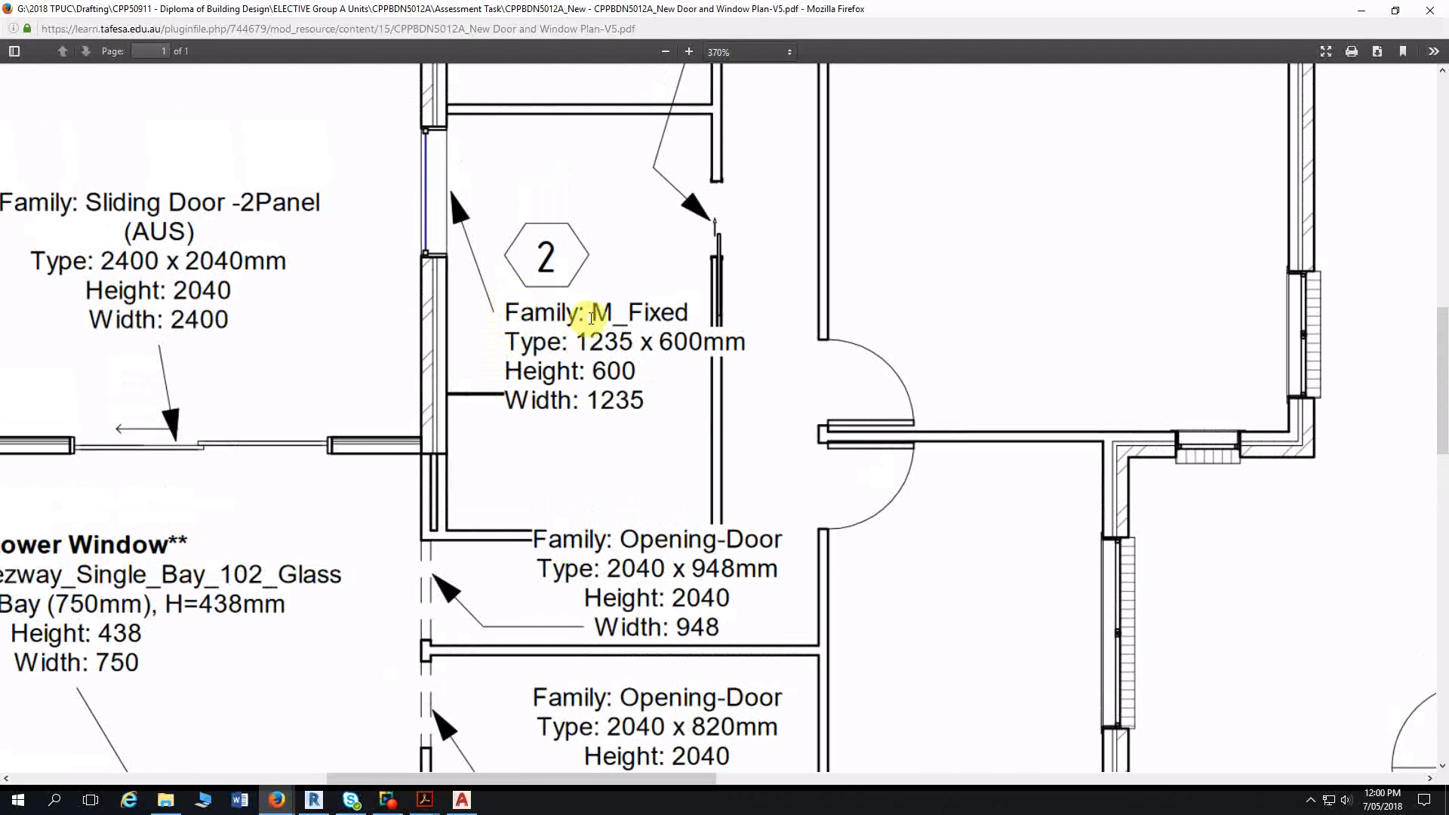
drag(593, 310, 688, 311)
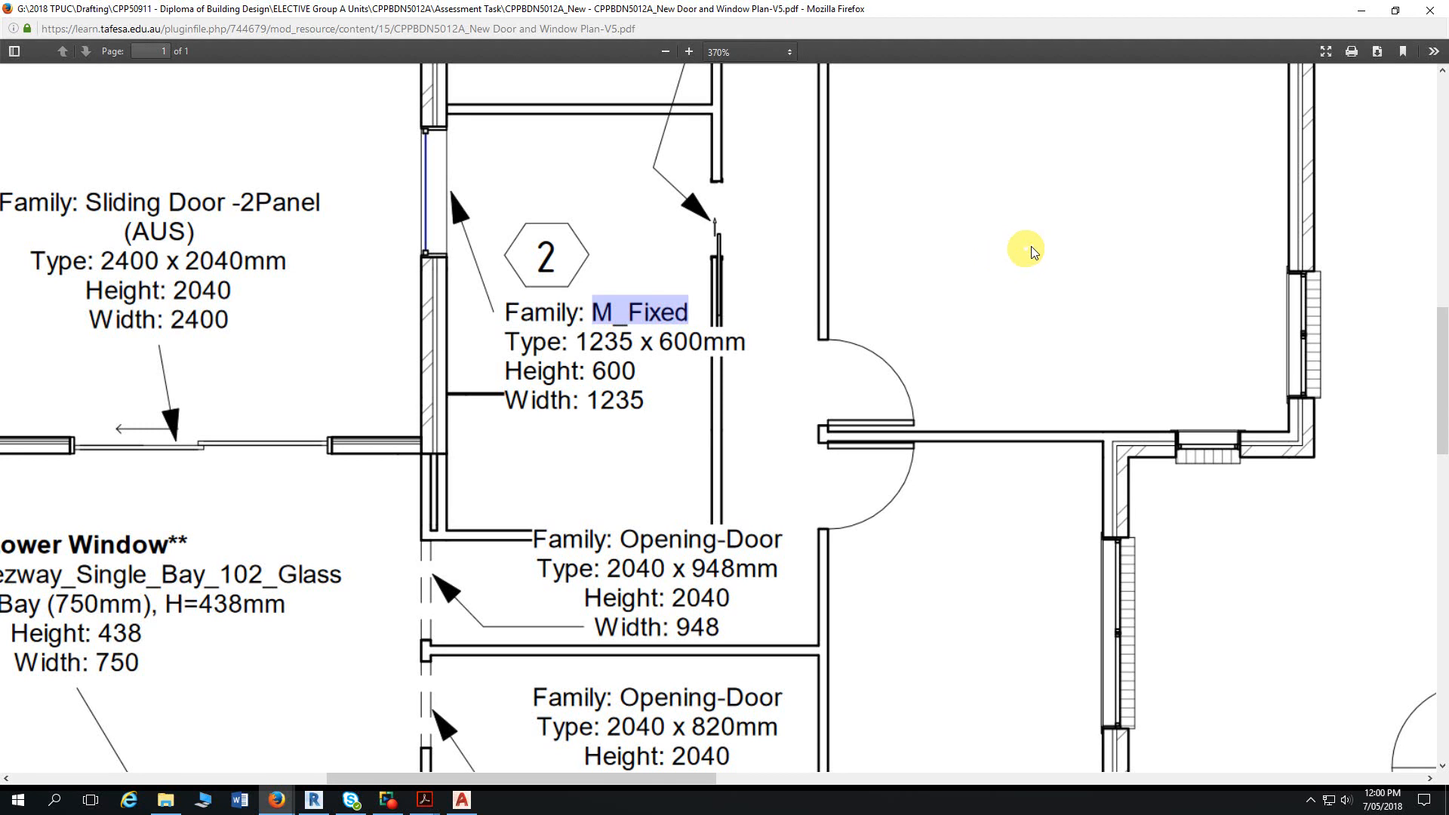
scroll(1015, 260, down, 3)
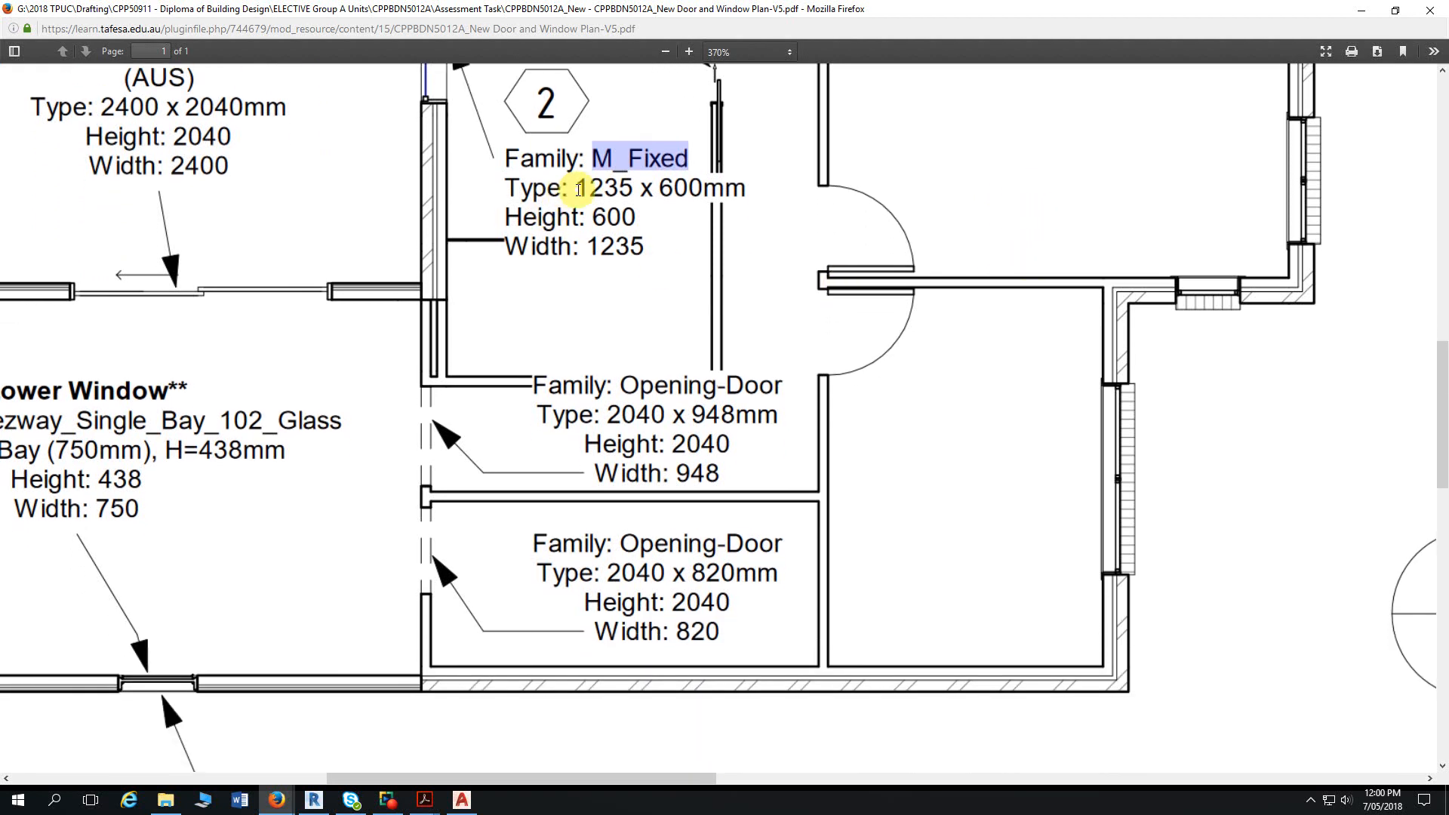
drag(576, 187, 747, 191)
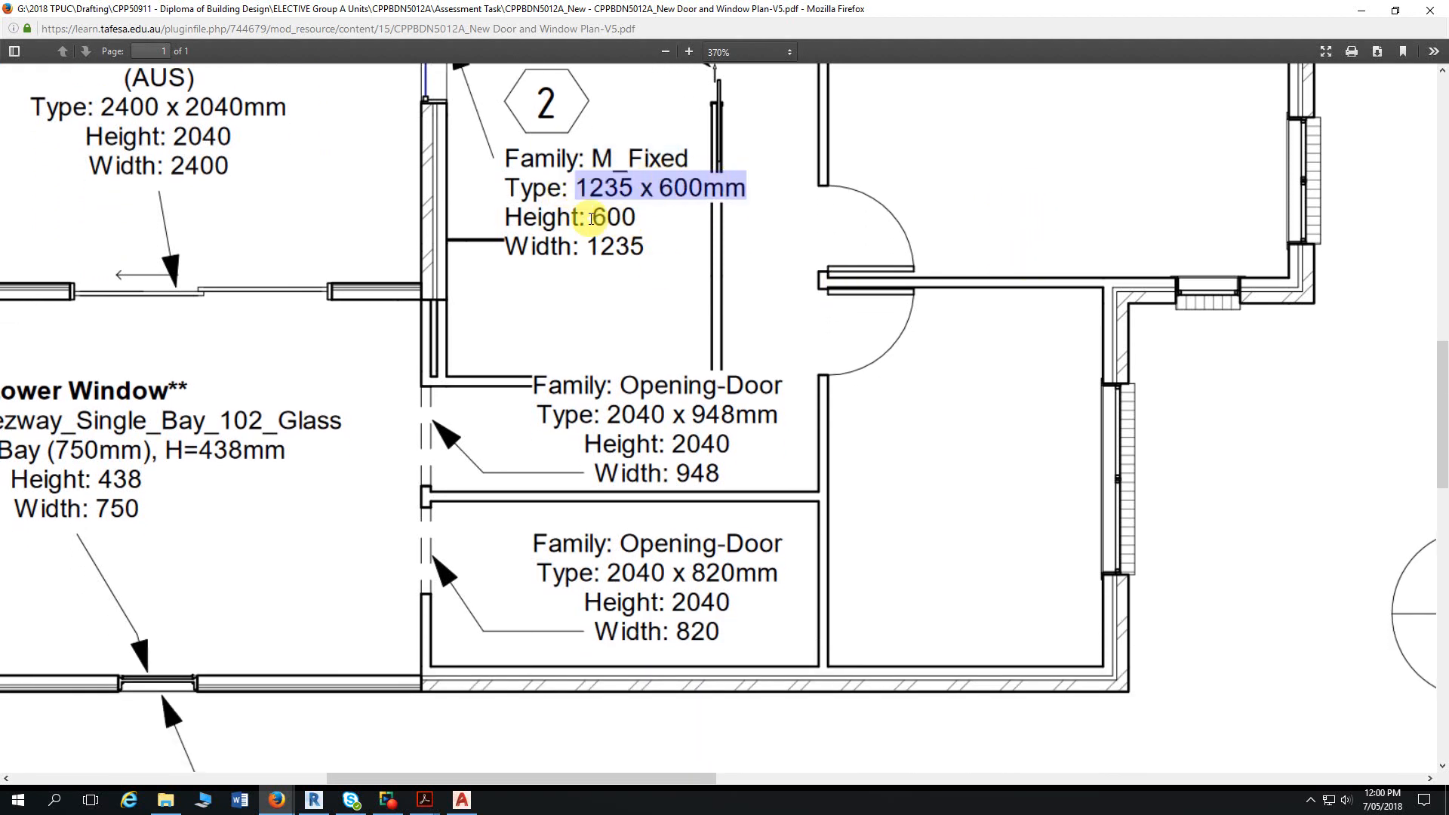
mouse_move(594, 217)
mouse_down()
mouse_move(636, 217)
mouse_move(630, 247)
mouse_up()
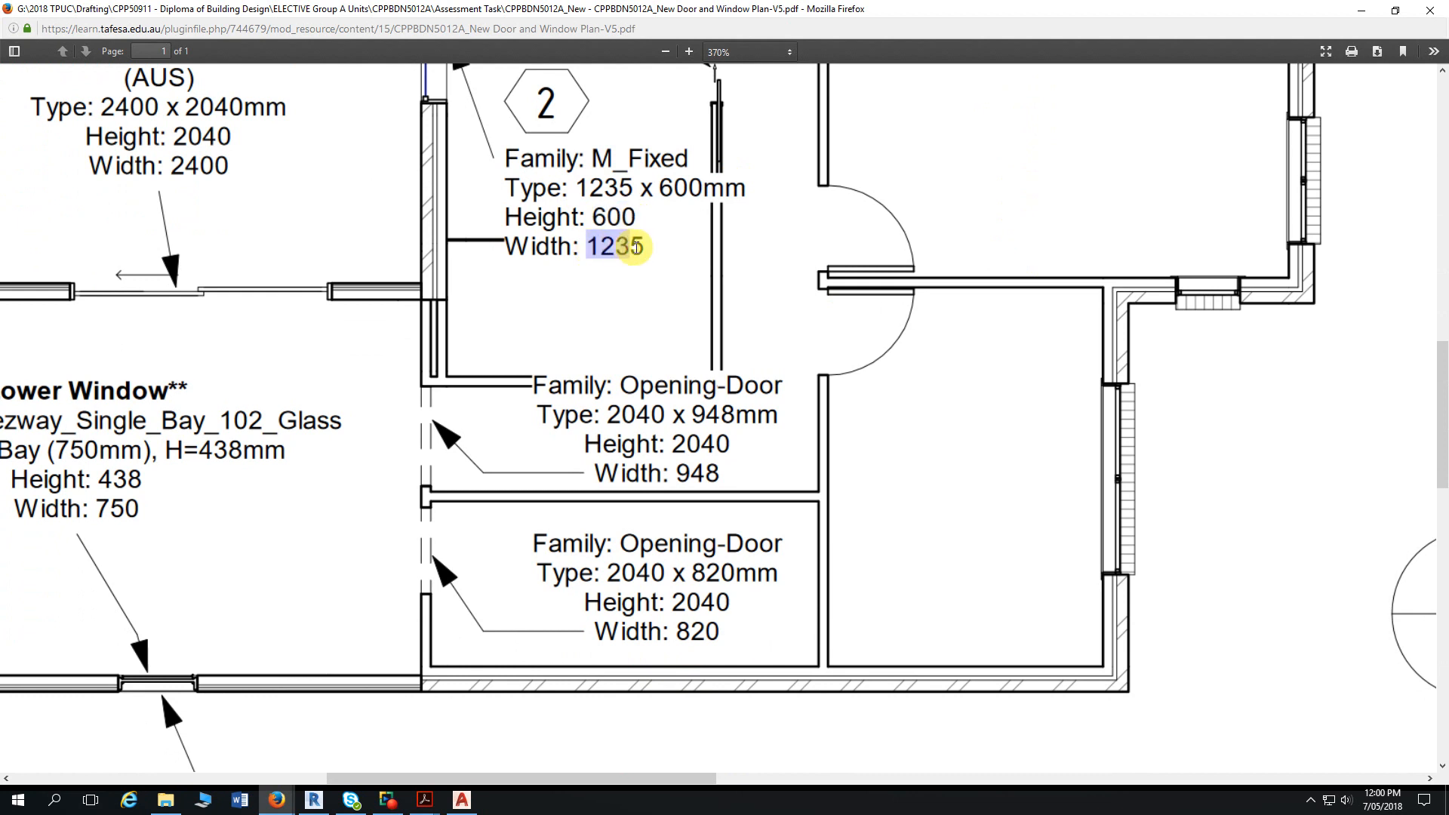
scroll(569, 310, up, 1)
scroll(558, 355, up, 2)
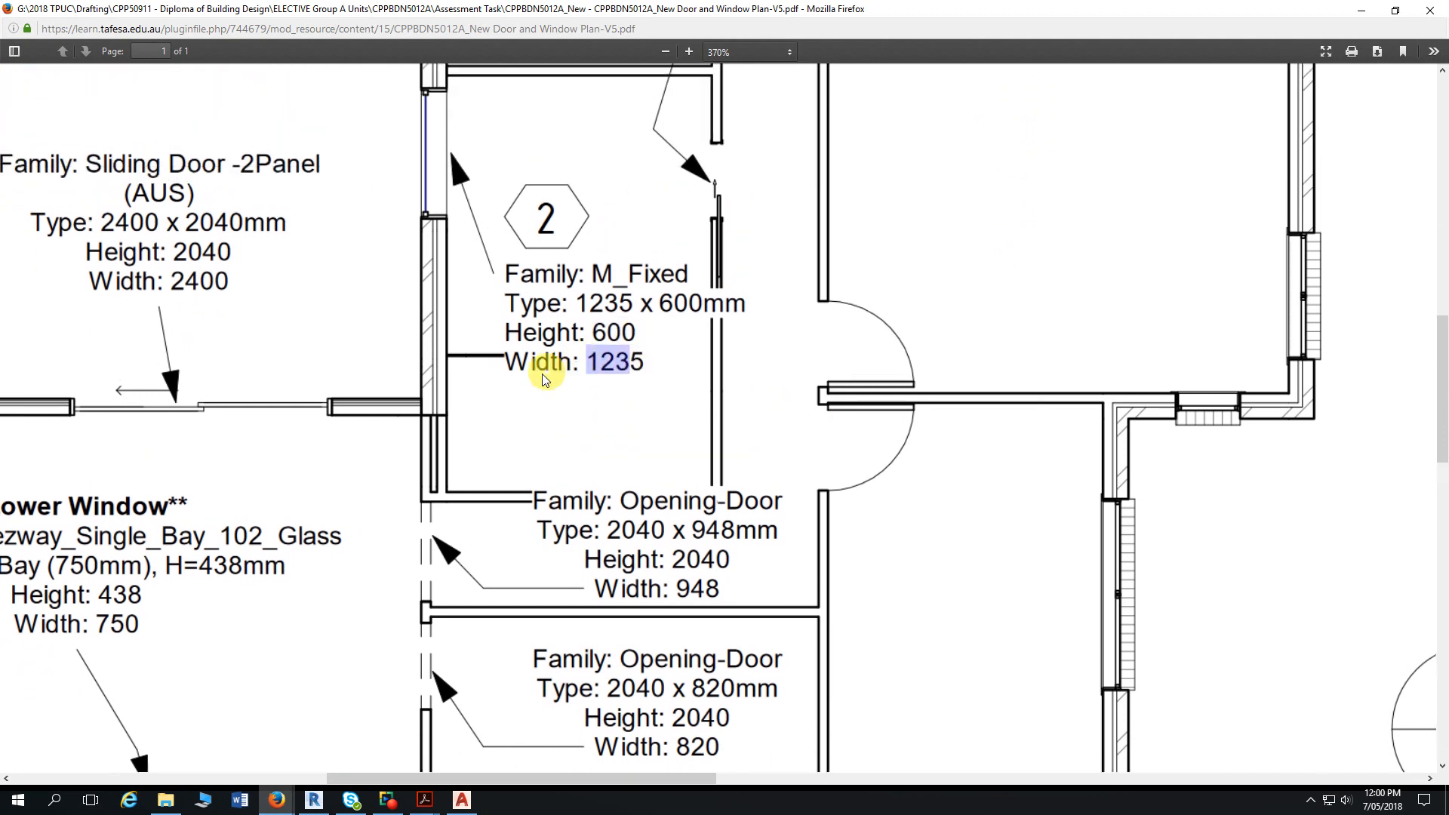
- Review the new door labels on the plan, highlighting the Sliding Door -2Panel and Single-Glass 1 family names
scroll(526, 393, up, 1)
ctrl+scroll(526, 394, down, 7)
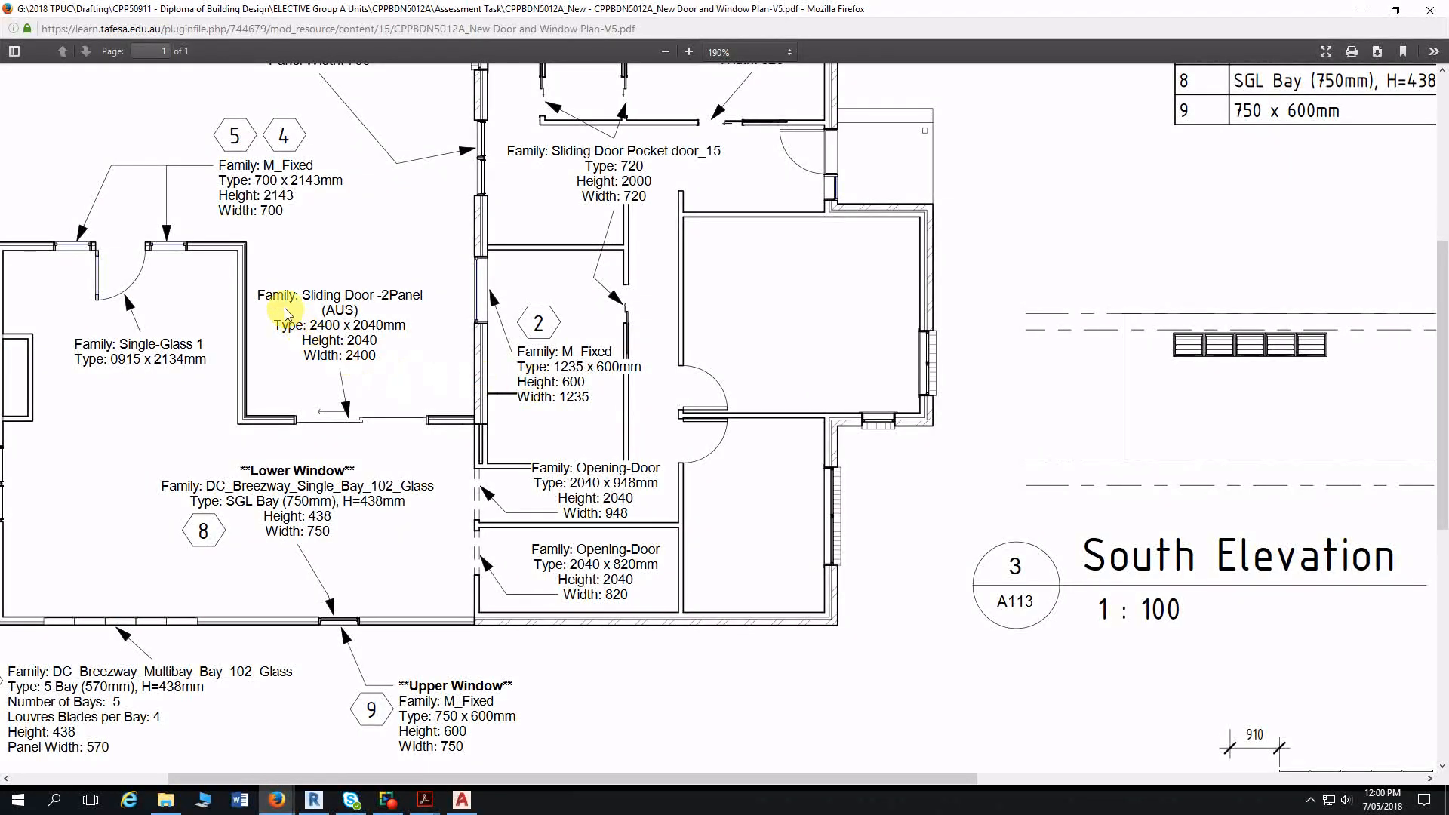
drag(300, 294, 425, 295)
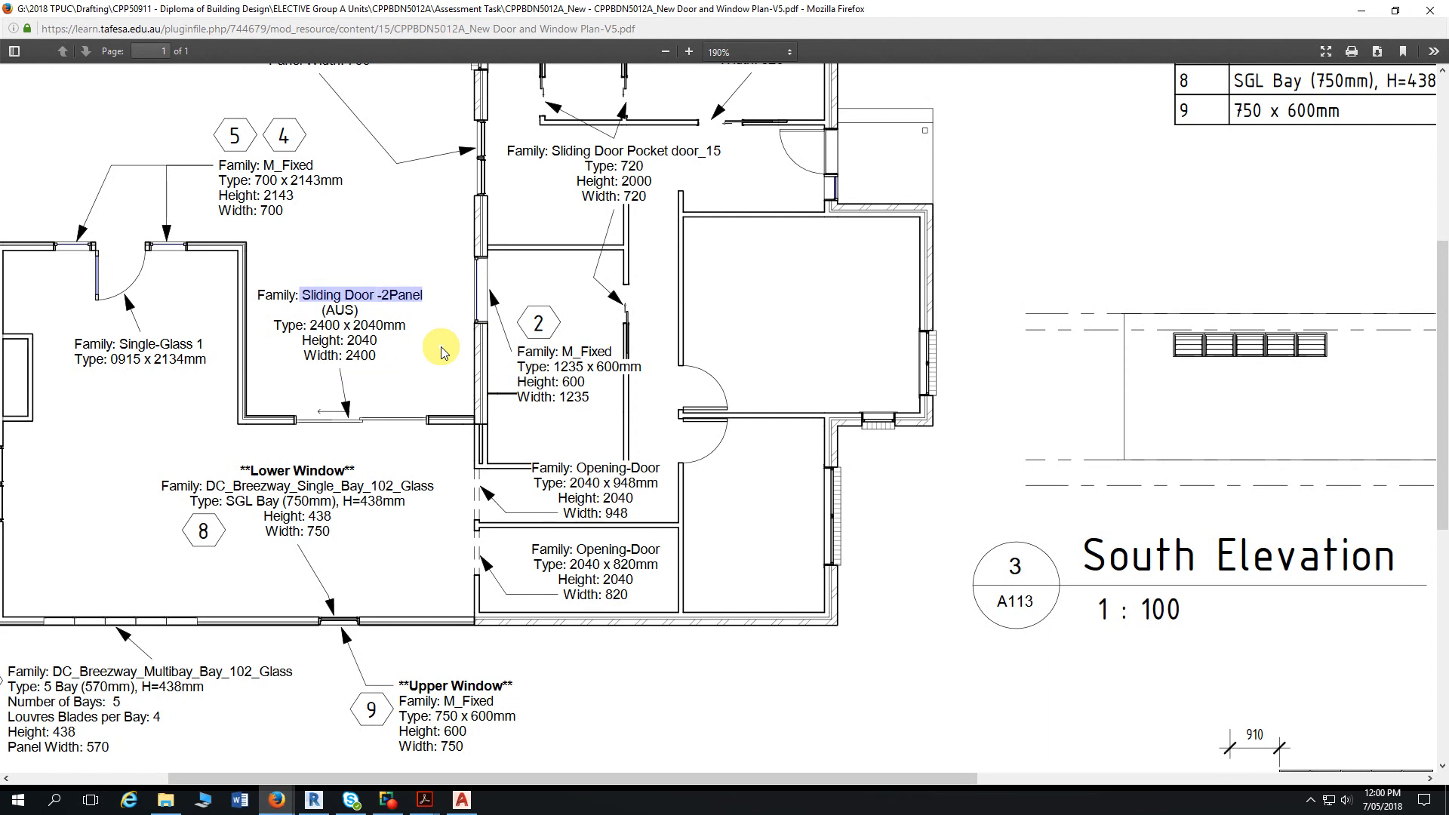
drag(530, 773, 398, 772)
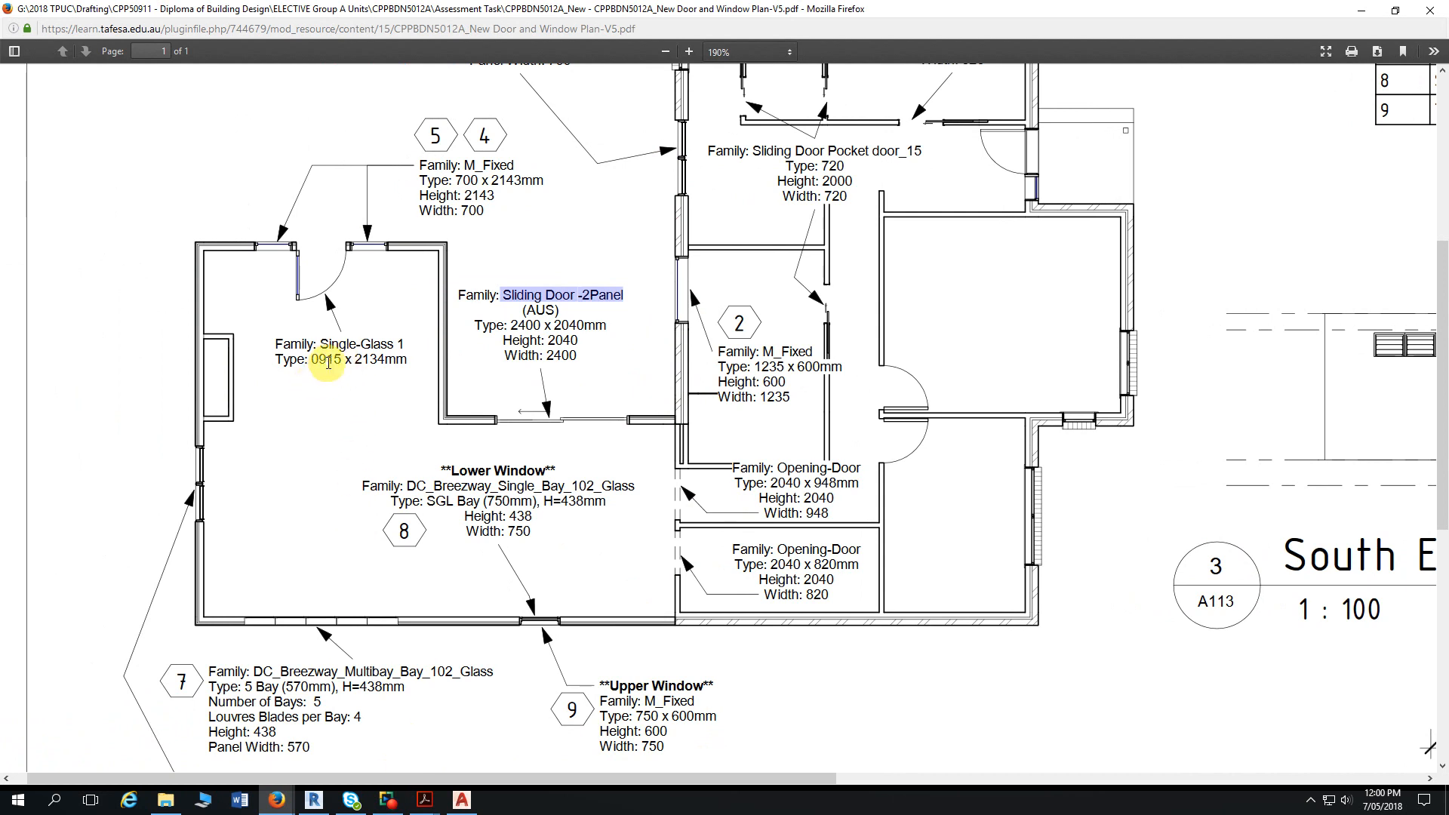
ctrl+scroll(316, 385, up, 4)
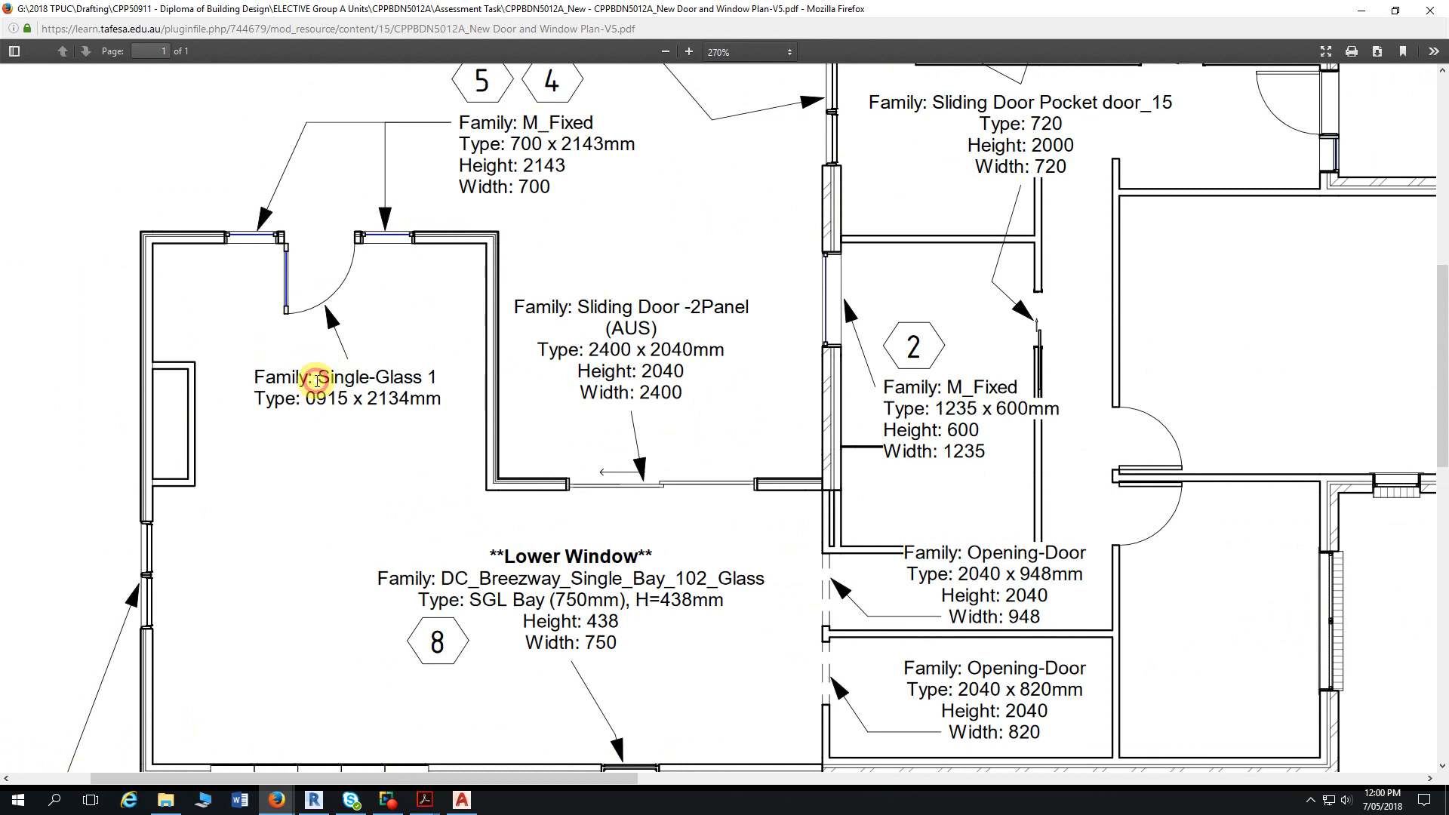
drag(318, 377, 438, 377)
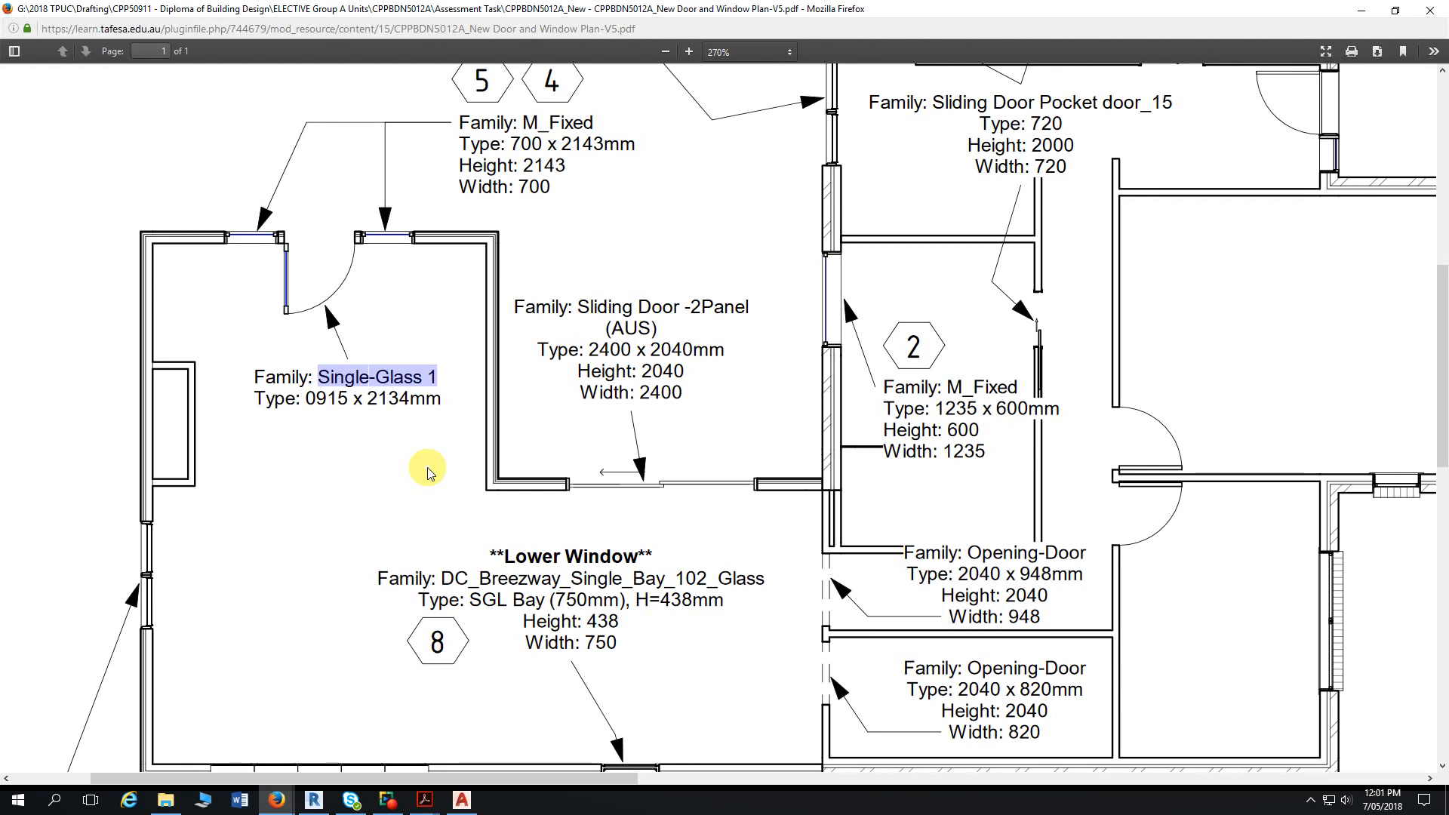
- Read the labels for the two wall openings and highlight the Opening-Door family name of the 2040 x 948mm one
scroll(456, 411, down, 3)
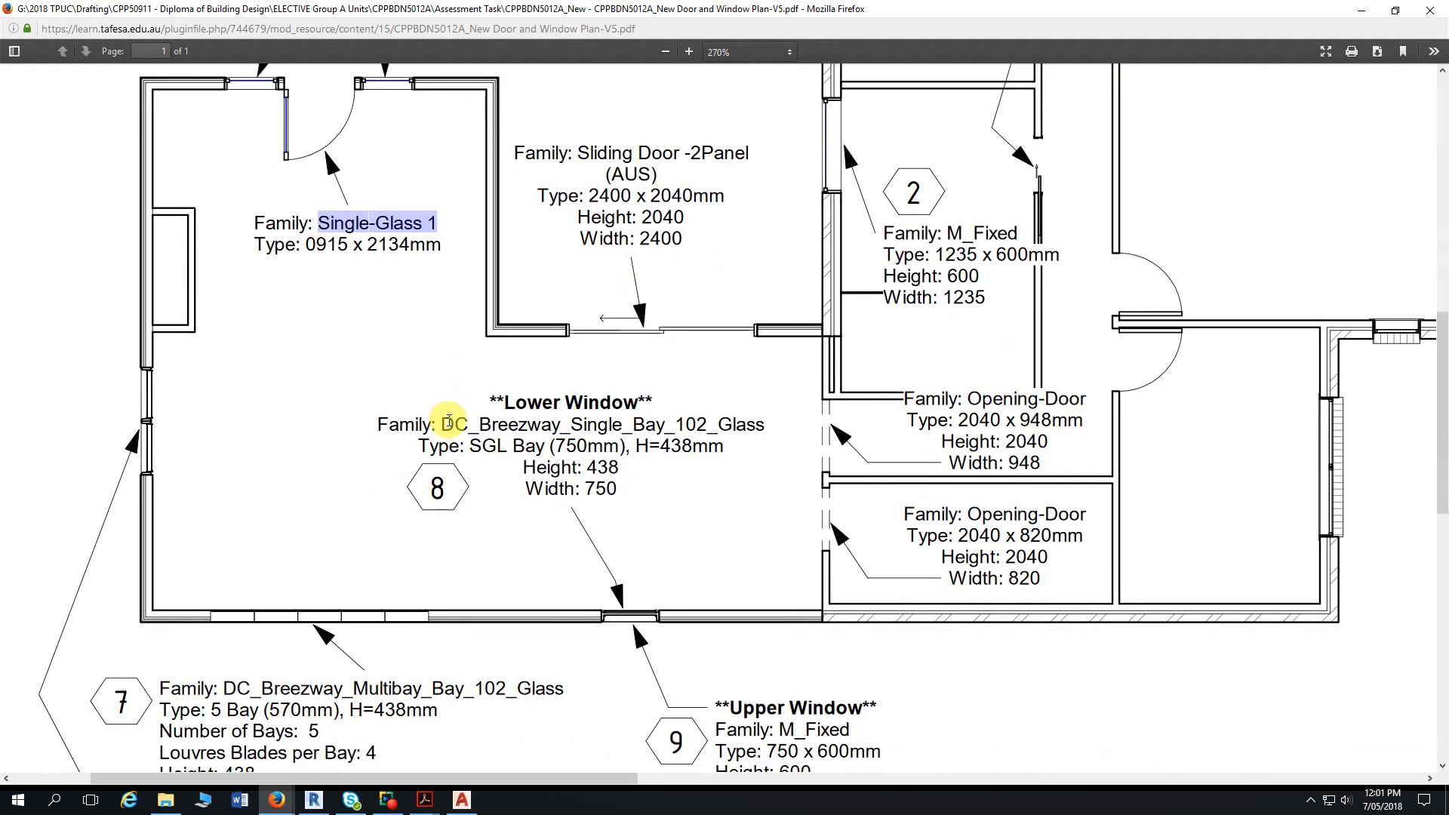
scroll(1057, 506, down, 2)
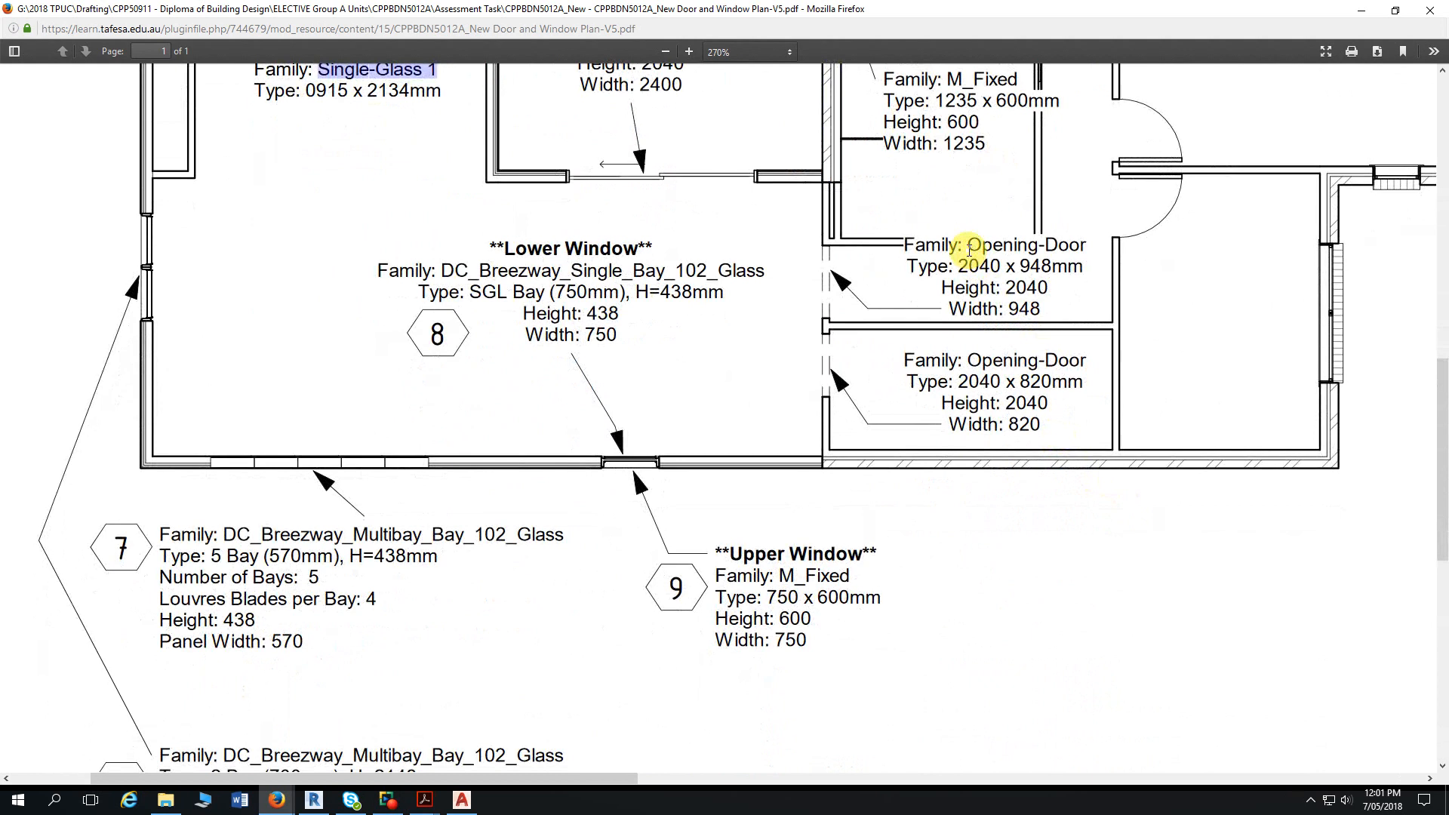
drag(969, 246, 1082, 244)
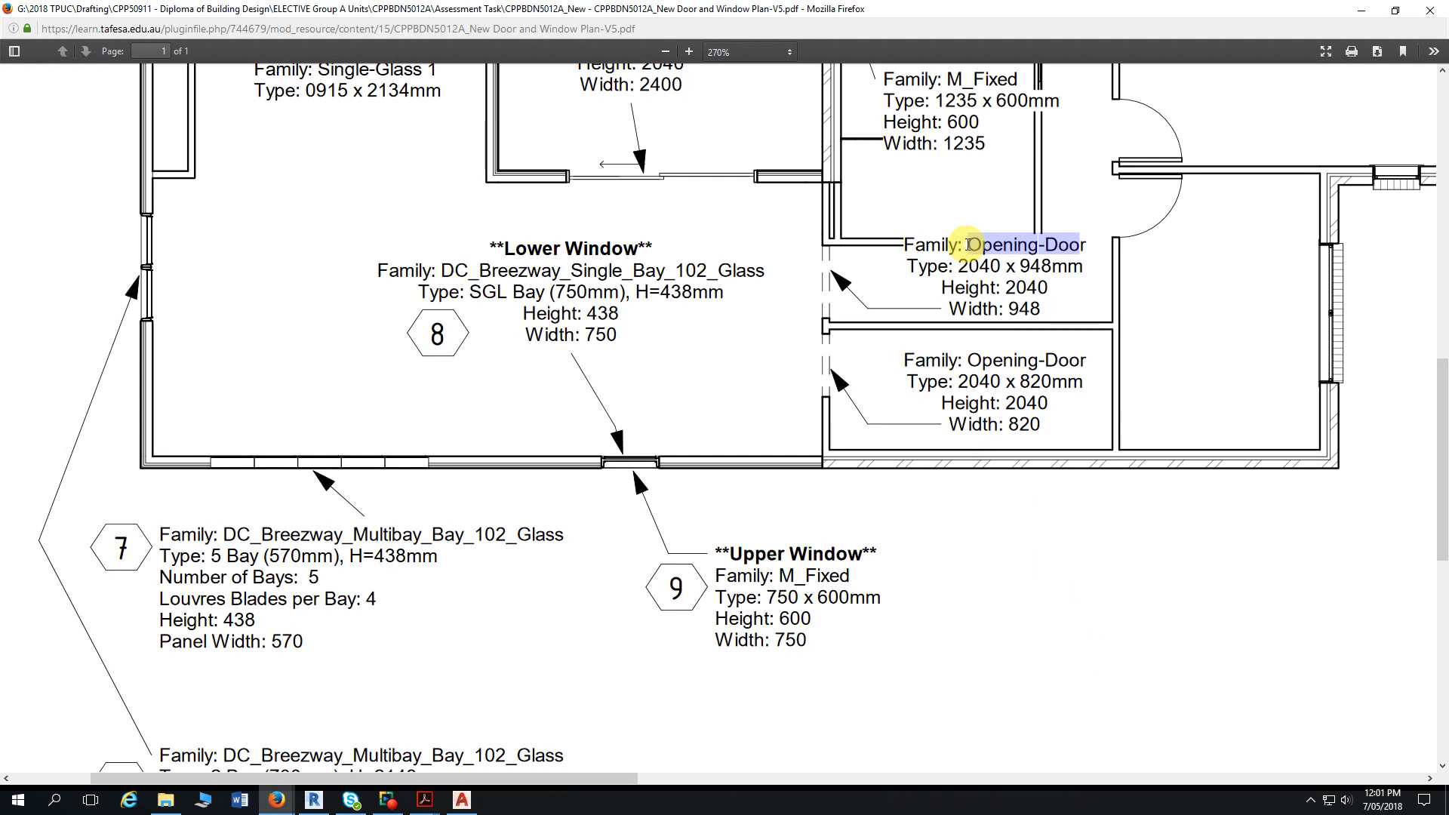
drag(968, 245, 1091, 248)
- Read the family, type and size labels of windows 6, 7, 8 and 9 on the plan
scroll(880, 585, down, 2)
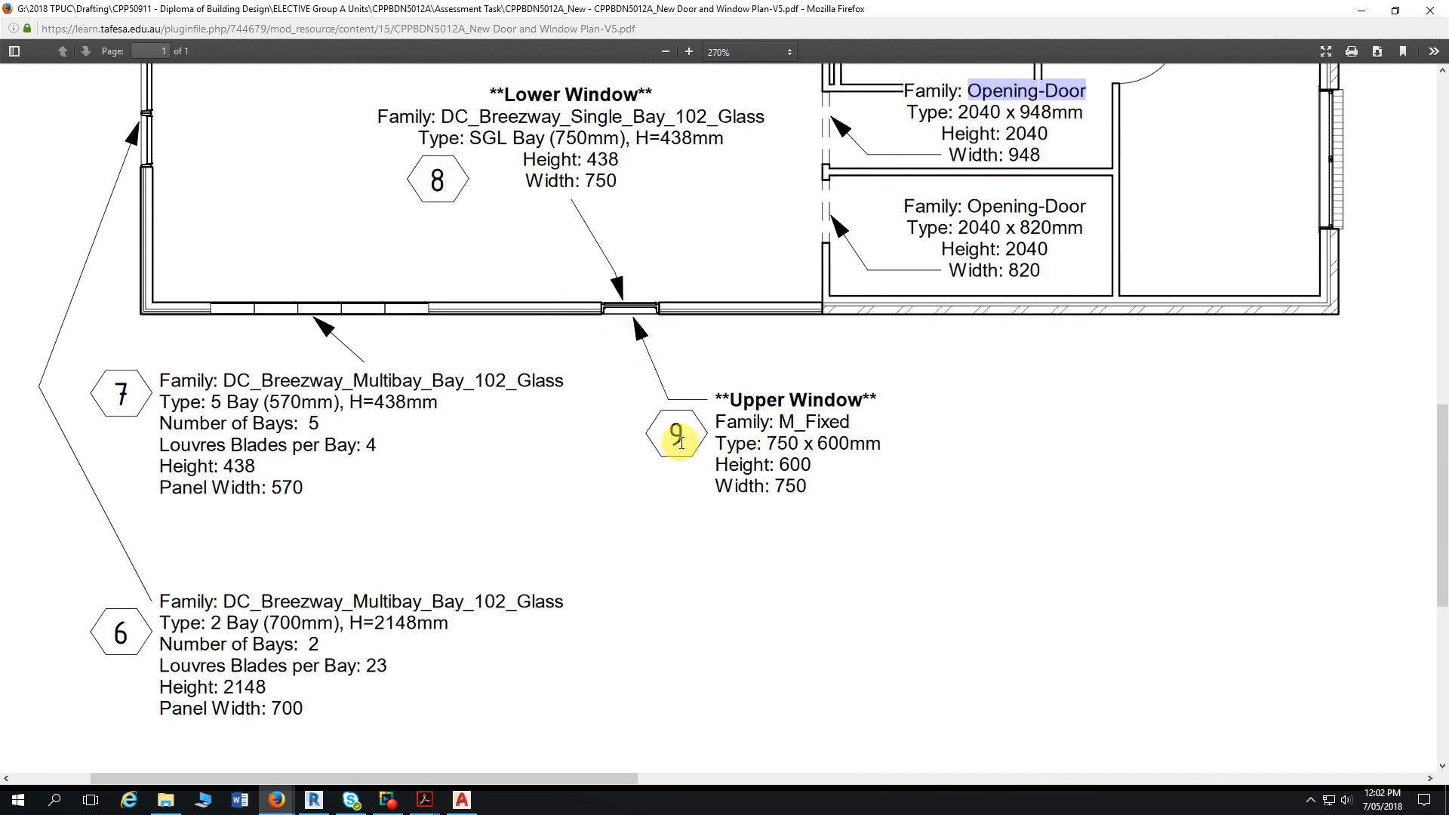
scroll(668, 355, up, 1)
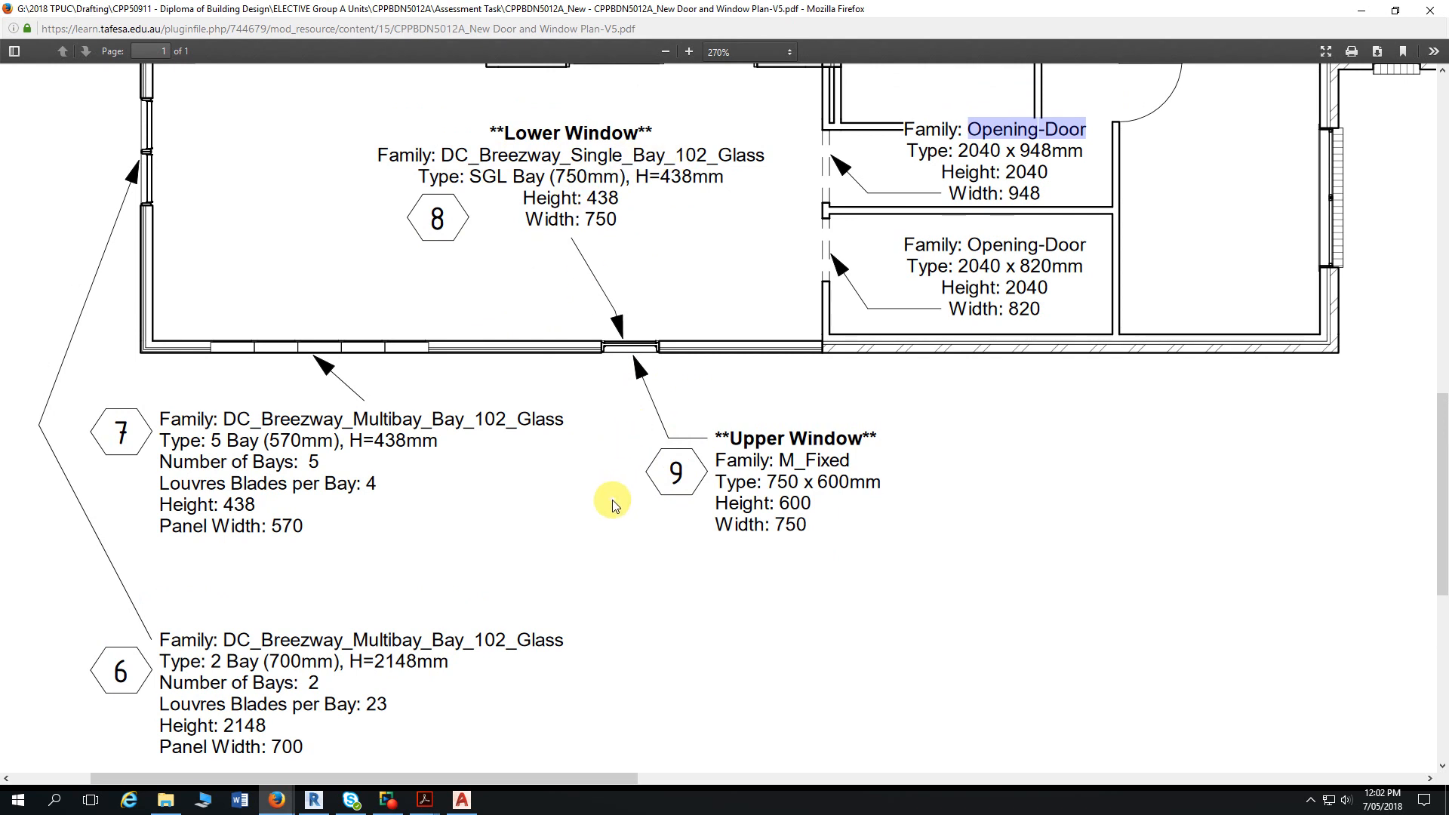
ctrl+scroll(936, 504, down, 6)
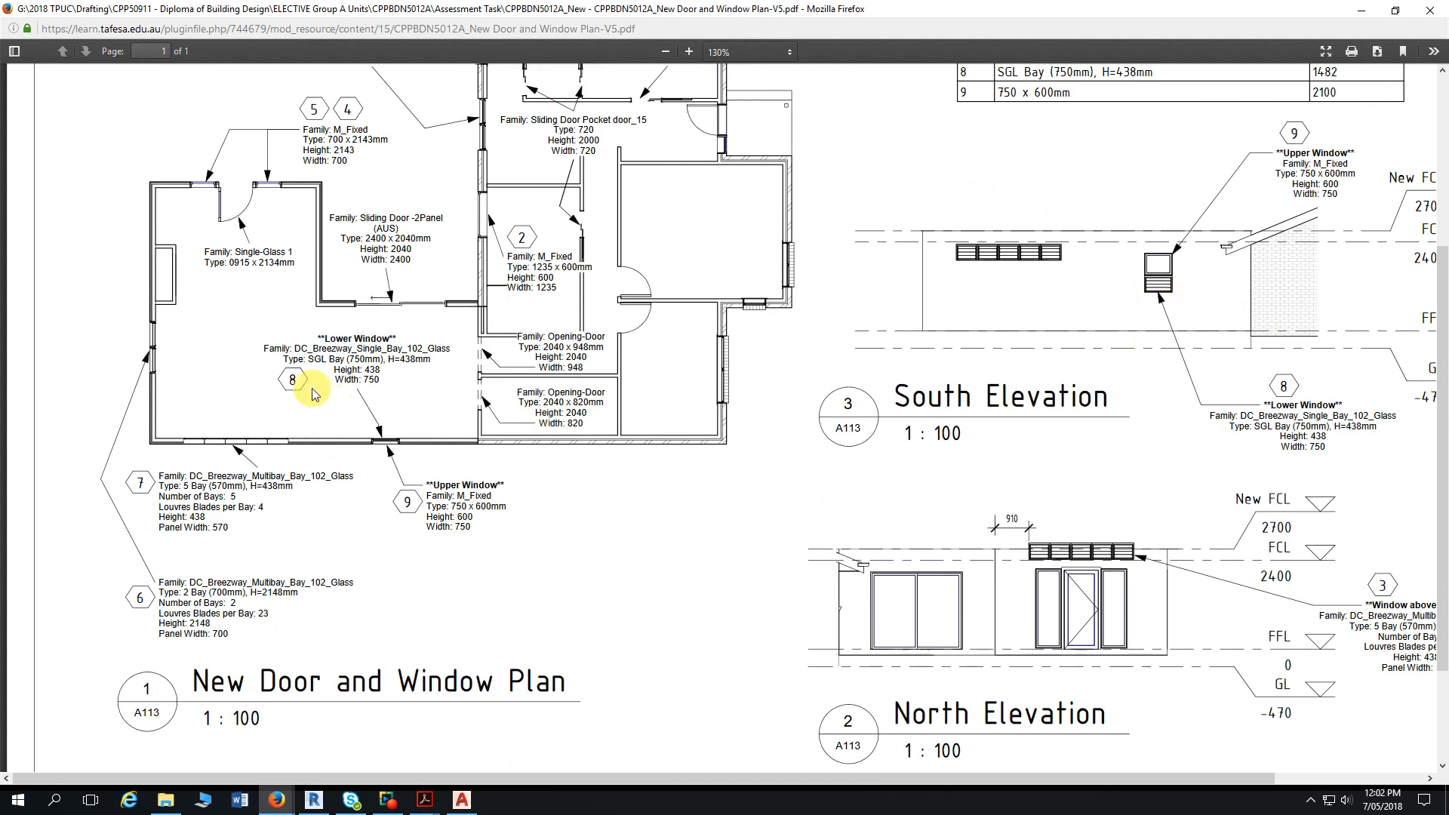
- Examine the South Elevation up close, comparing the upper fixed window 9 with the lower louvre window 8 beneath it
ctrl+scroll(1267, 304, up, 6)
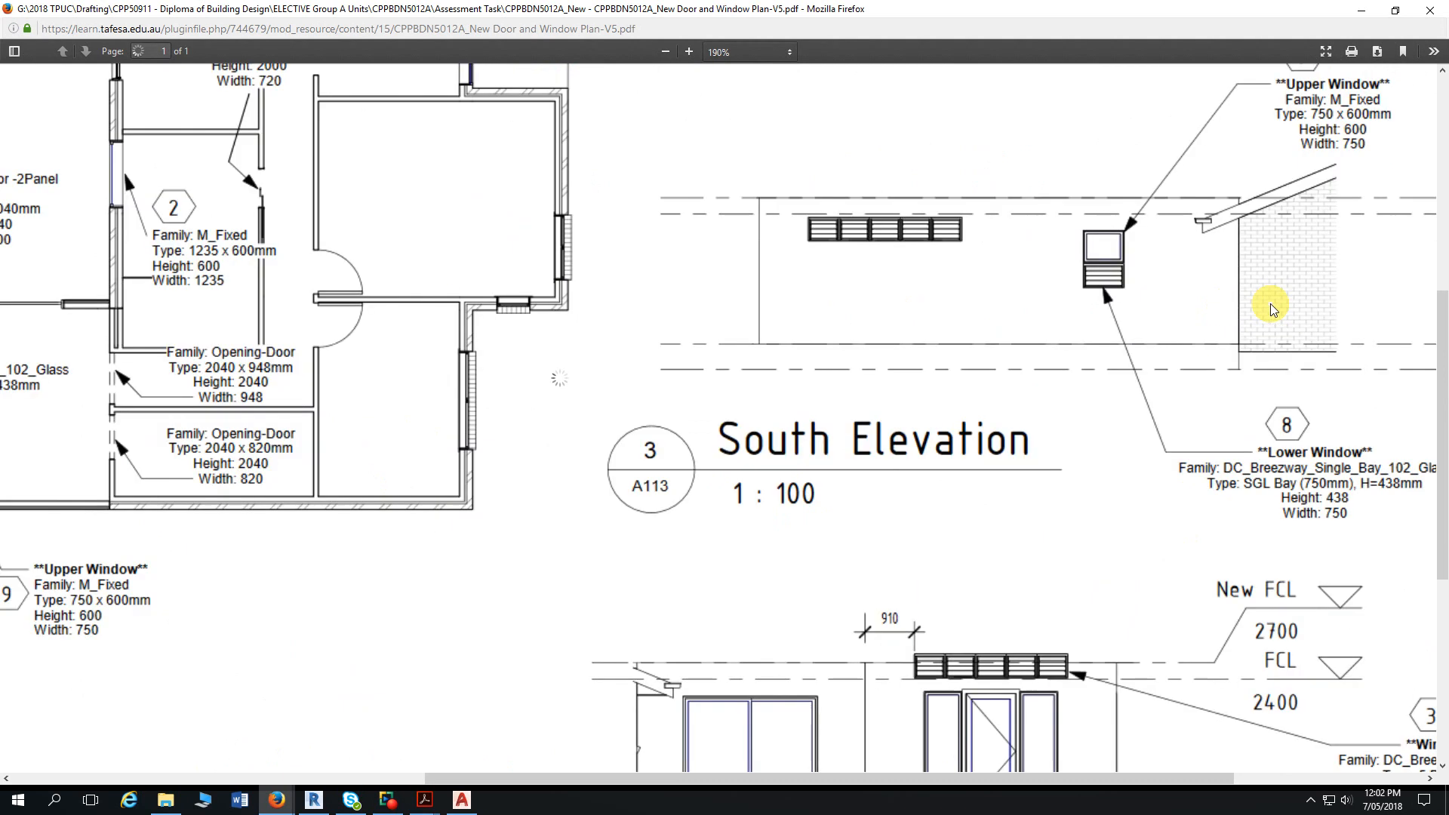
scroll(1077, 233, up, 1)
scroll(1085, 249, up, 2)
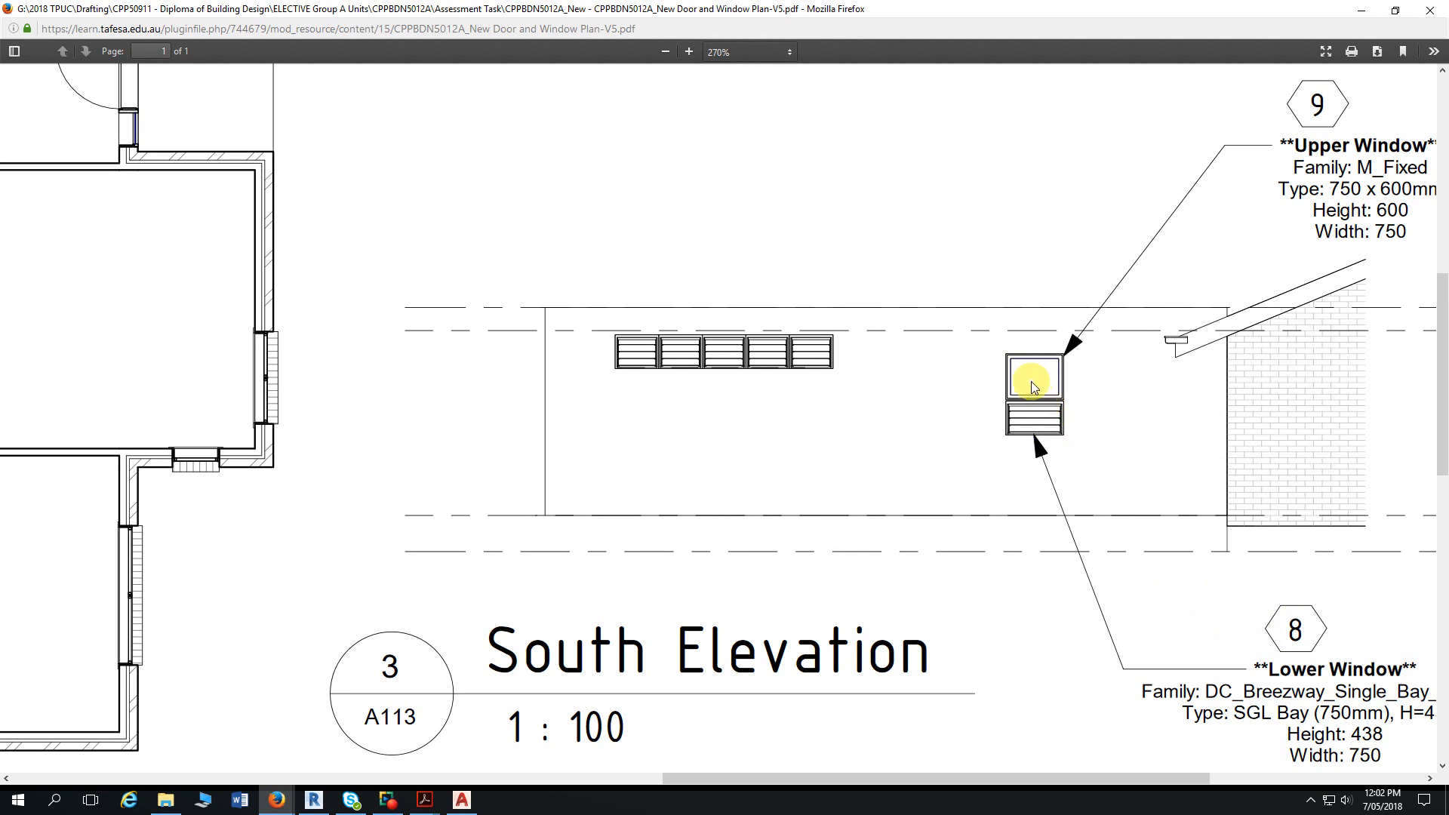
ctrl+scroll(1034, 384, down, 3)
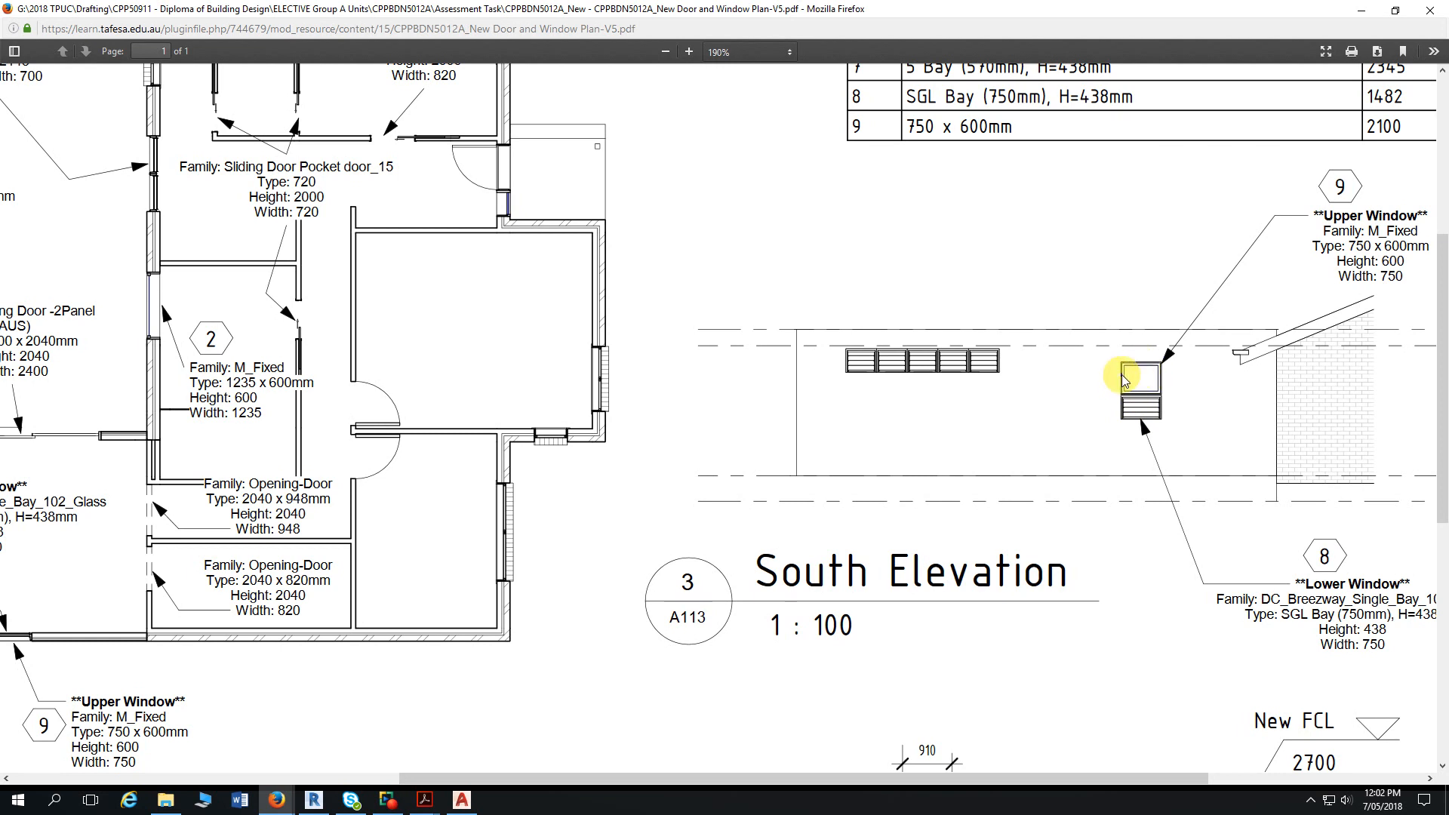
ctrl+scroll(1135, 550, down, 4)
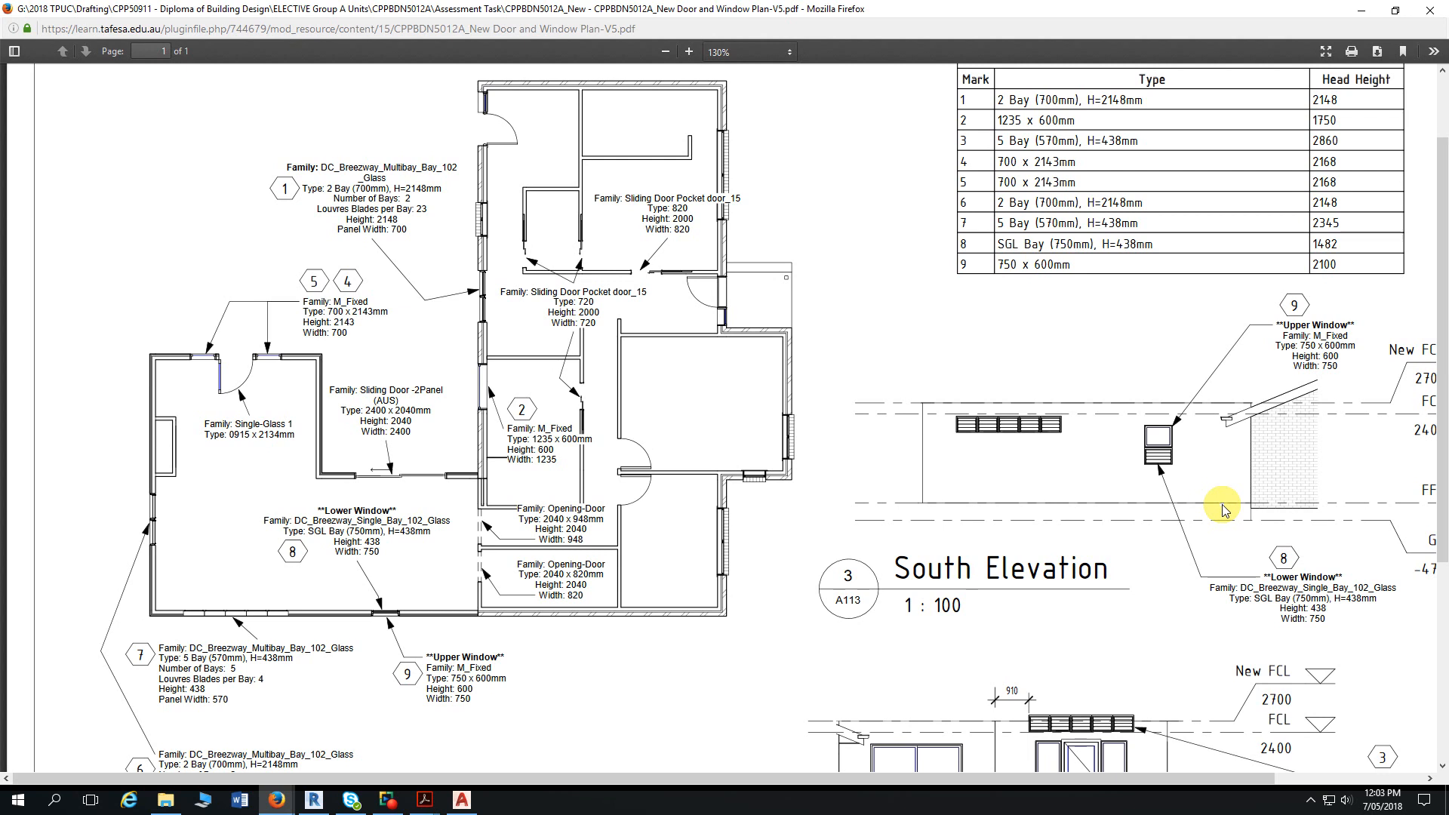
ctrl+scroll(1219, 483, up, 15)
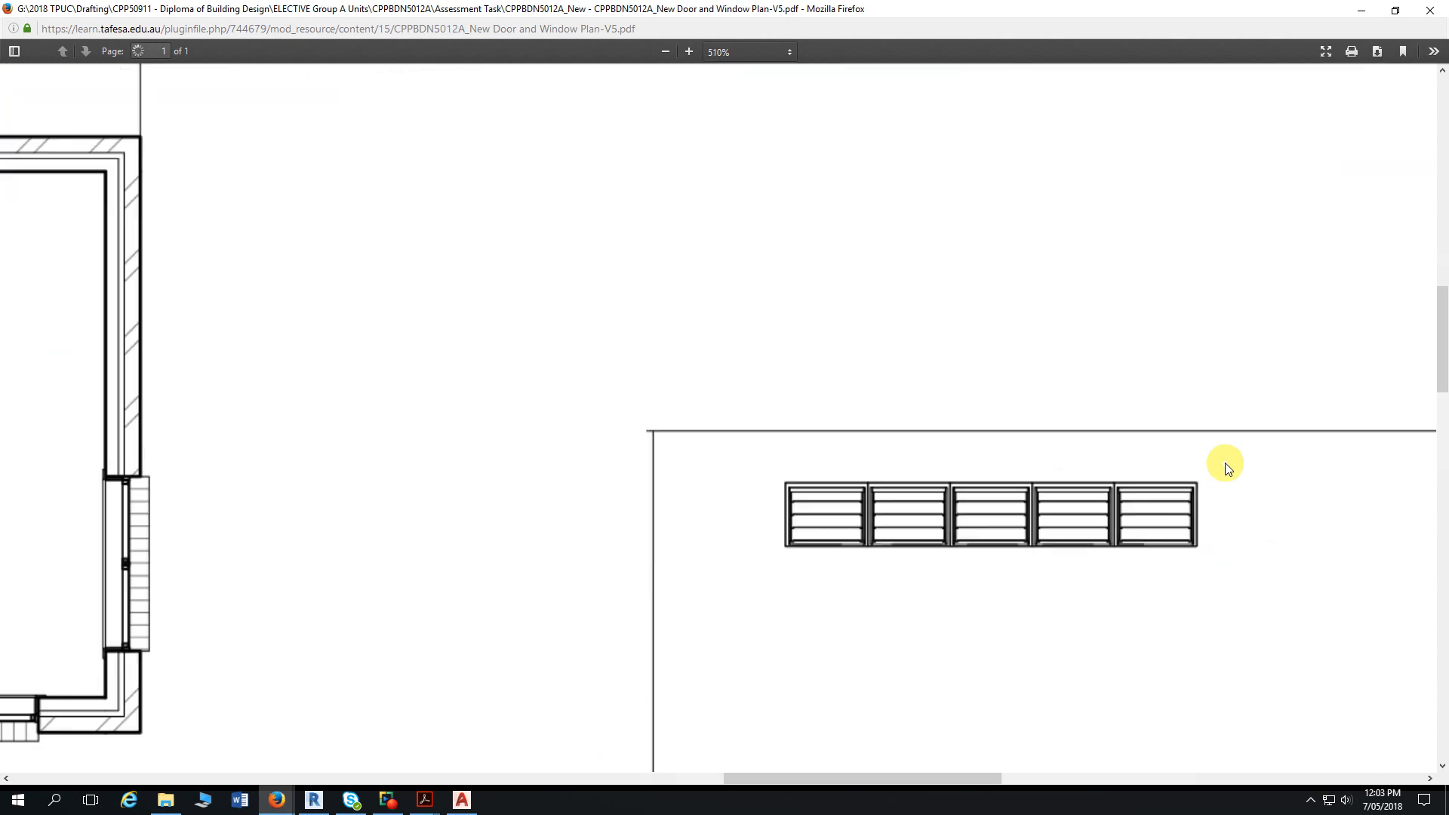
scroll(1166, 532, down, 4)
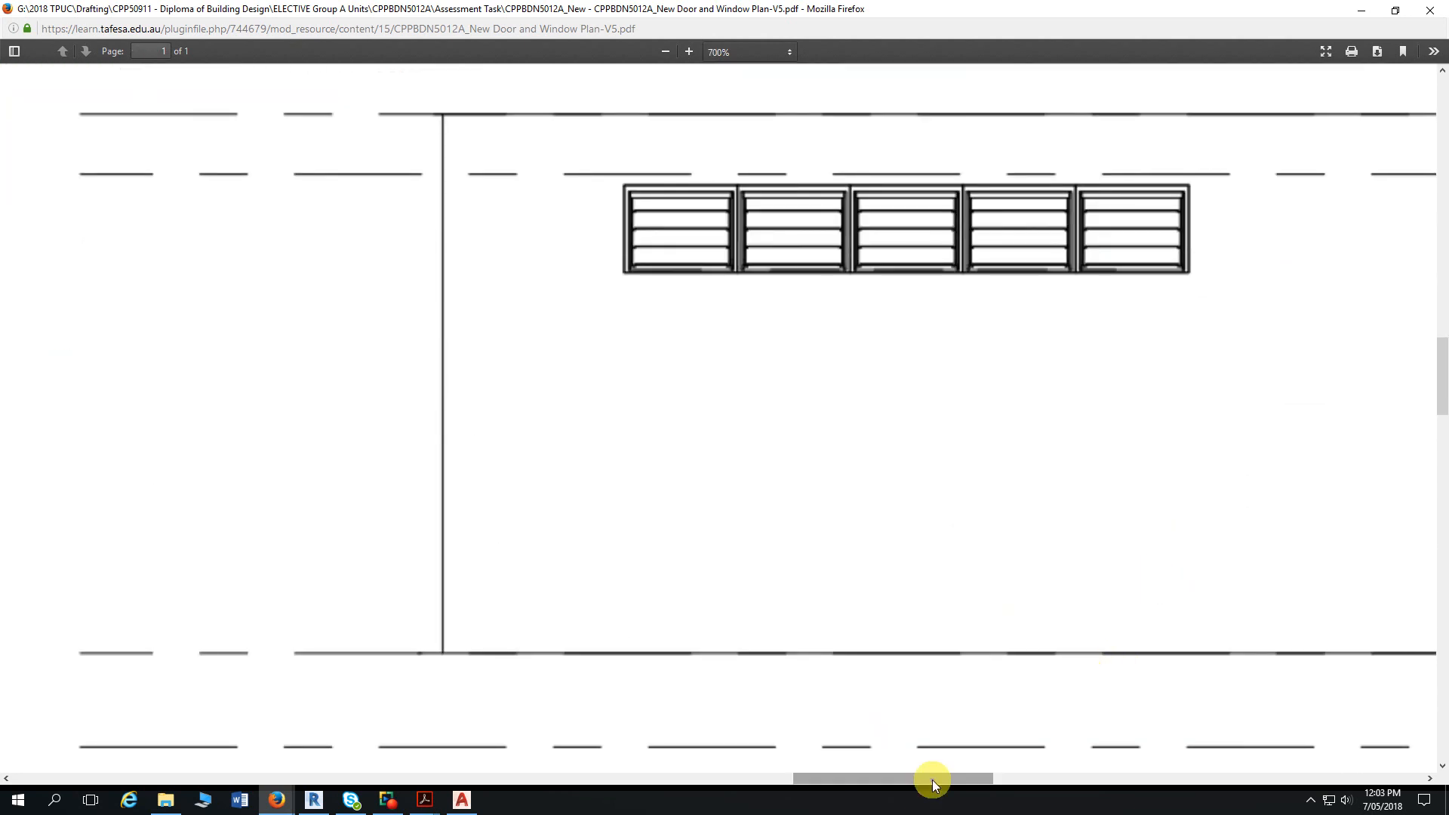
drag(931, 780, 1087, 778)
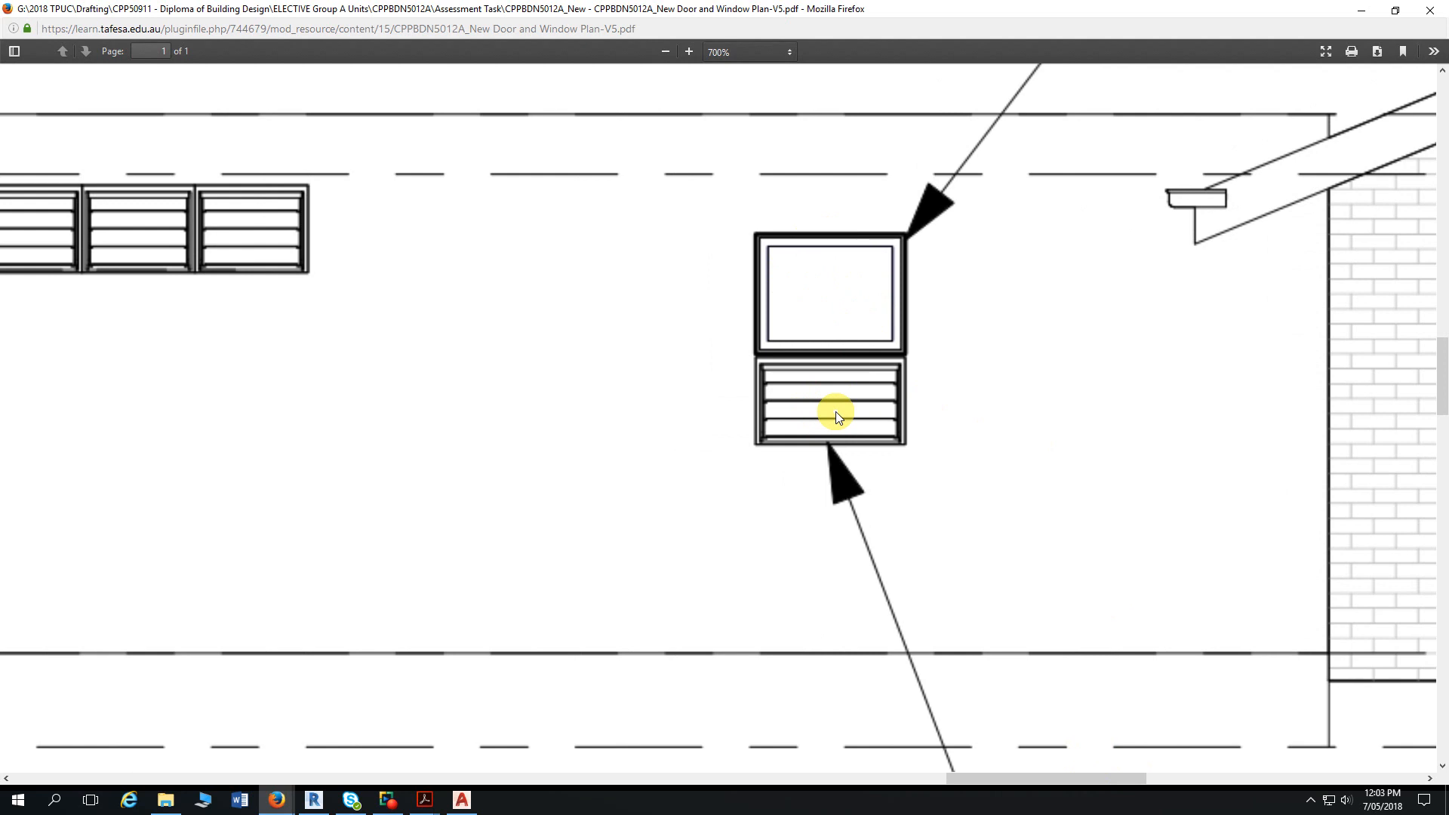
ctrl+scroll(841, 411, down, 14)
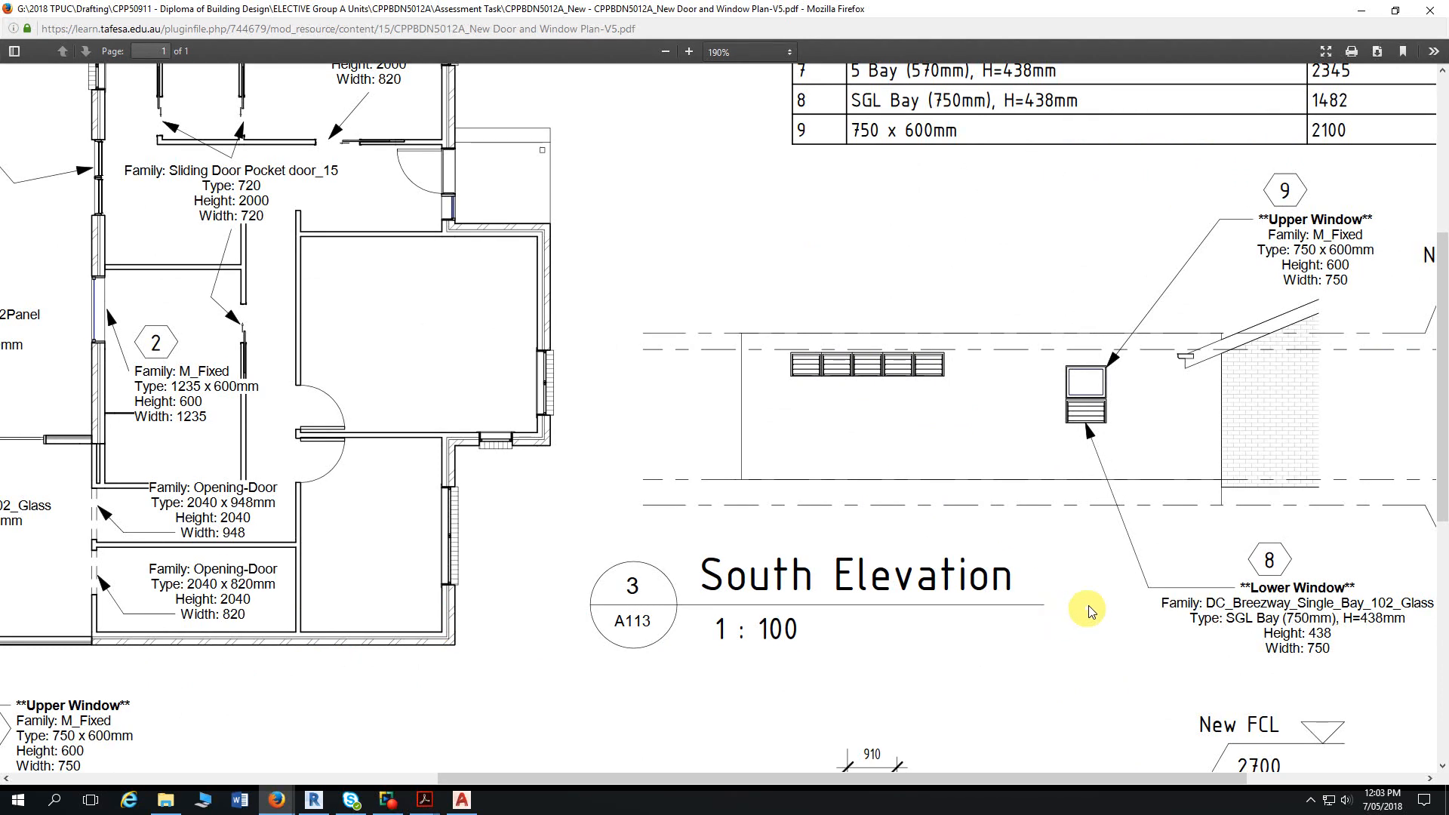
- Examine the North Elevation and read the label of window 3 above the door
ctrl+scroll(1091, 585, down, 3)
scroll(1139, 661, down, 5)
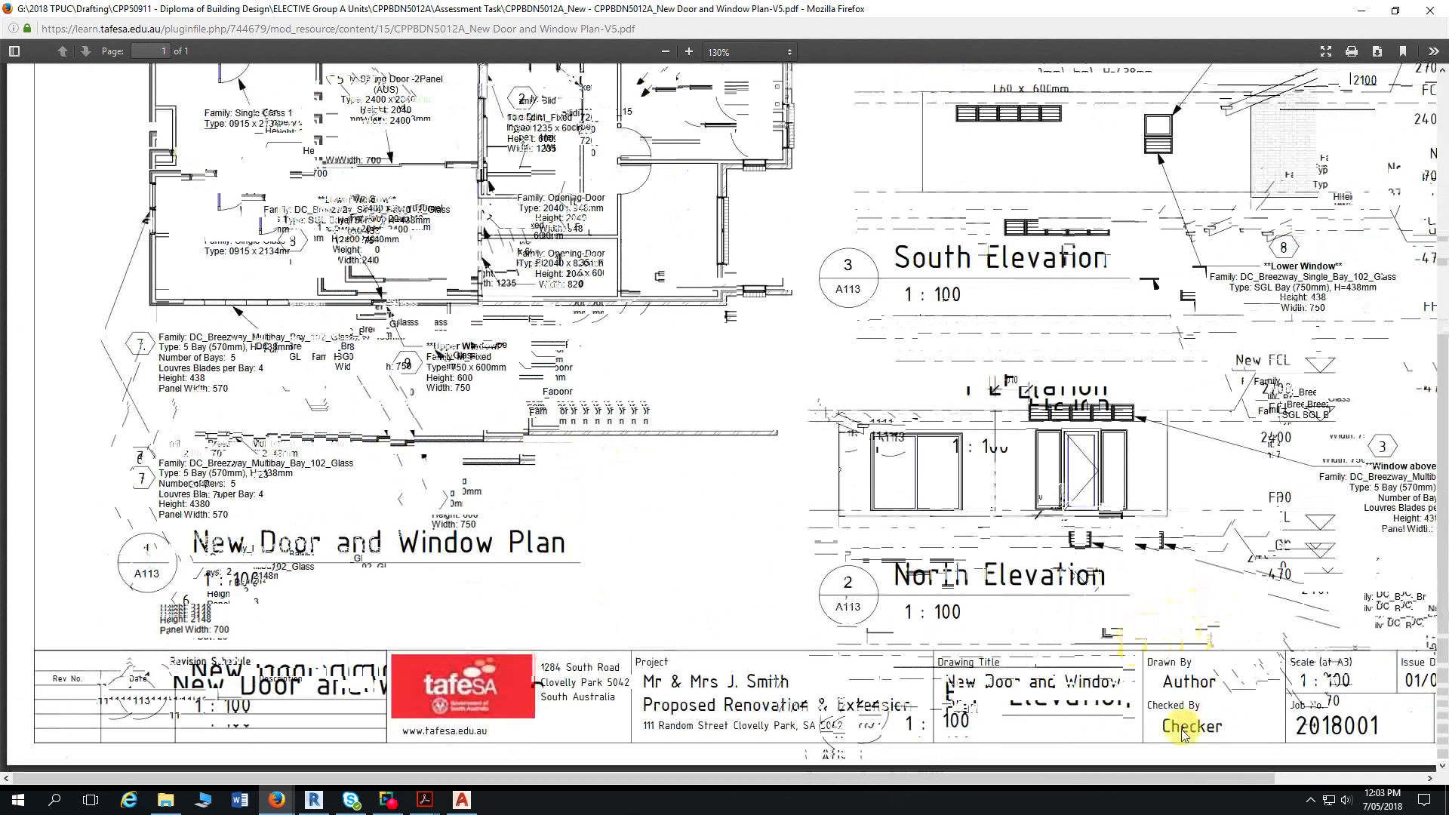
scroll(1223, 649, right, 1)
ctrl+scroll(1328, 587, up, 8)
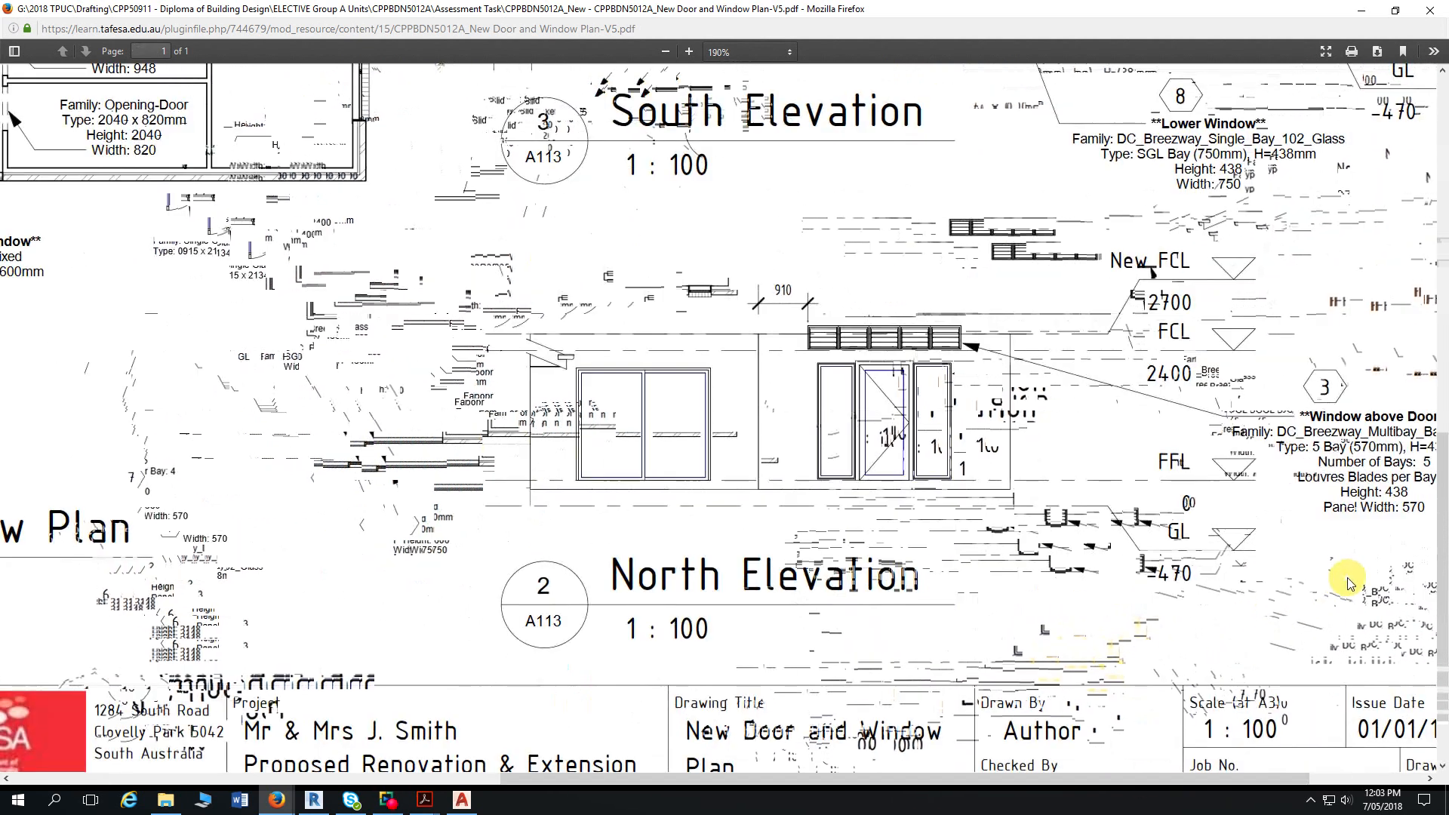
scroll(1096, 781, right, 2)
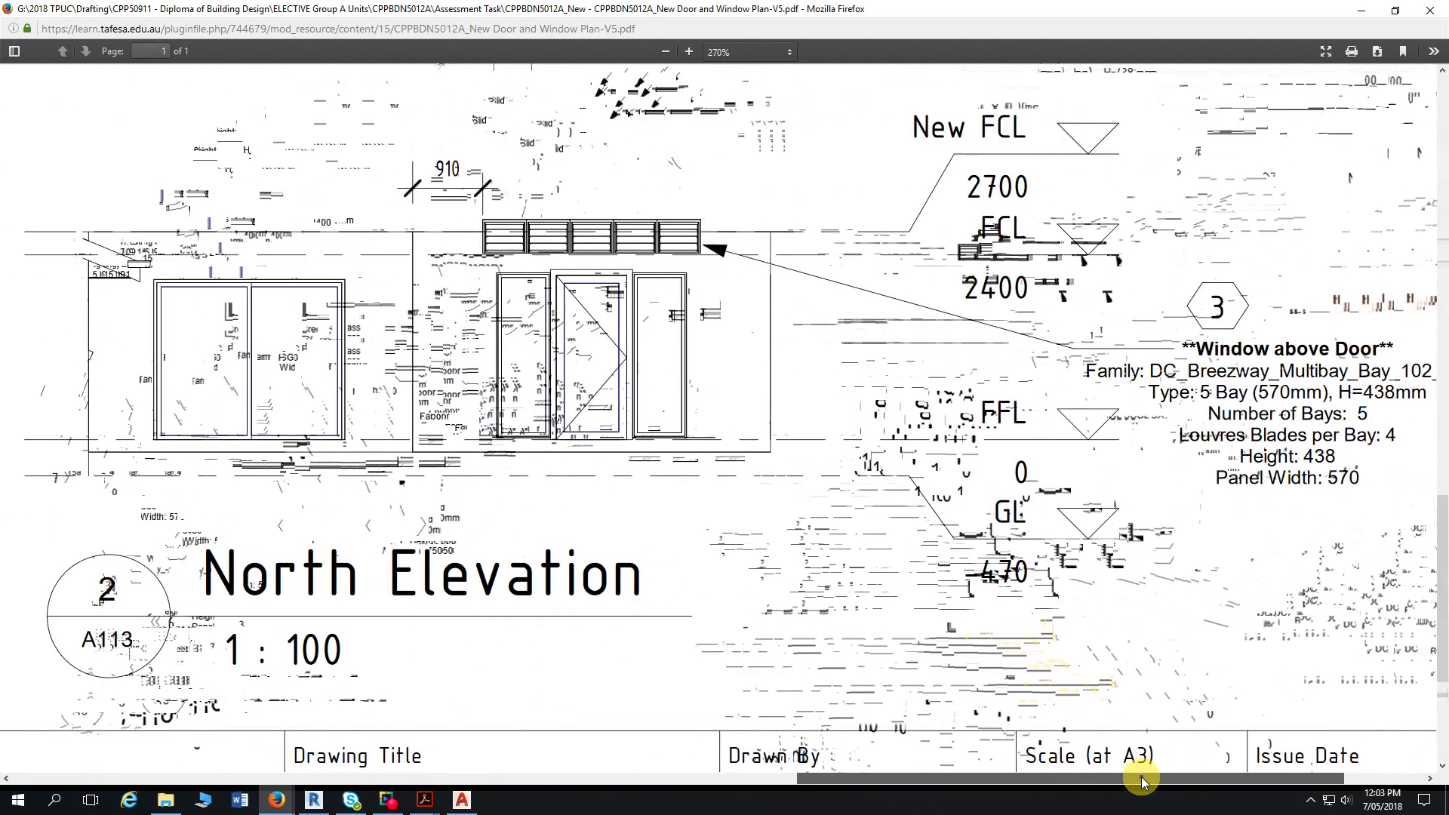
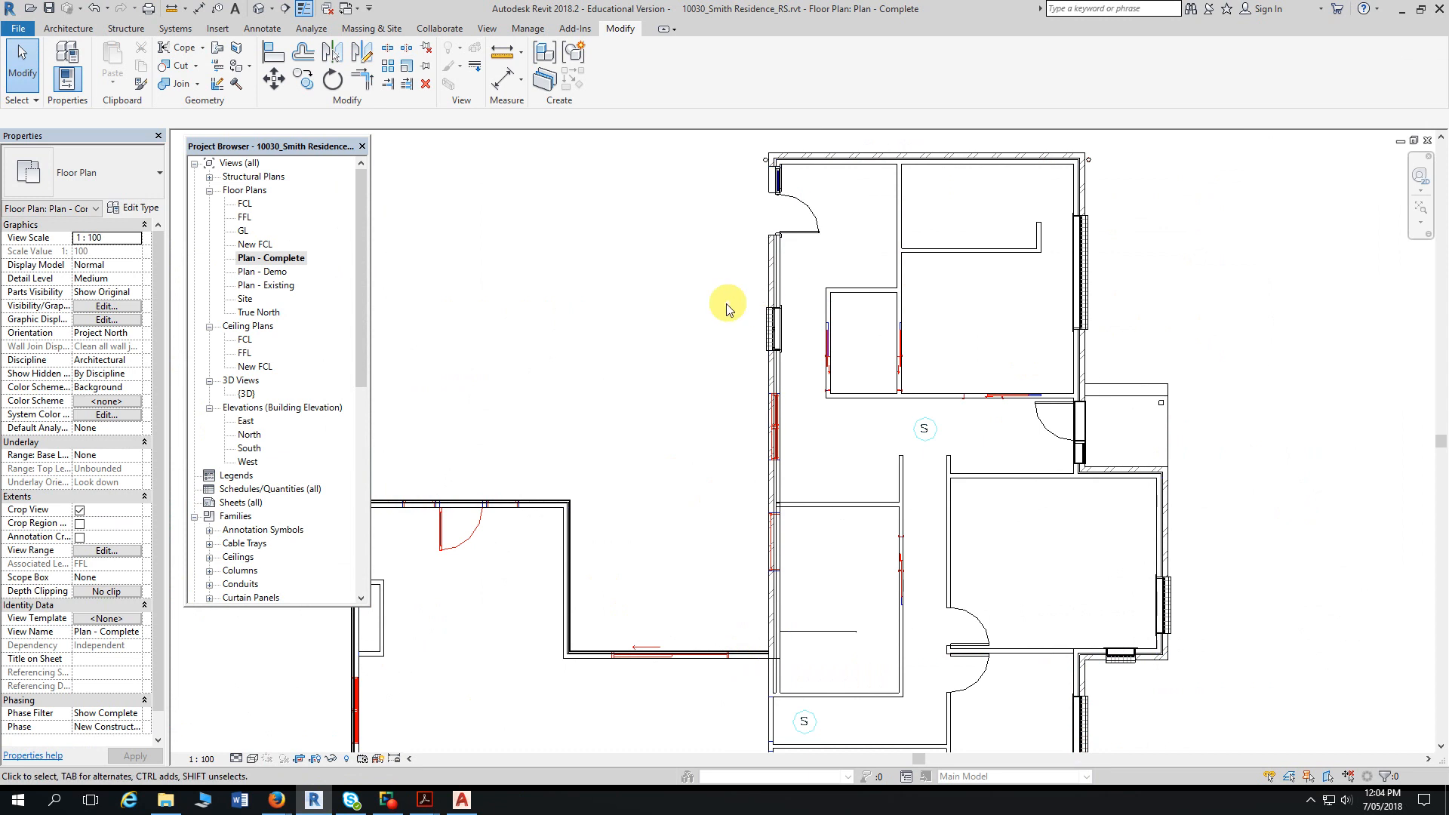
- Switch to Revit, frame the extension in the Plan - Complete view, start Load Family and browse to the My Passport (D:) drive
middle_drag(701, 353, 738, 227)
scroll(703, 241, up, 1)
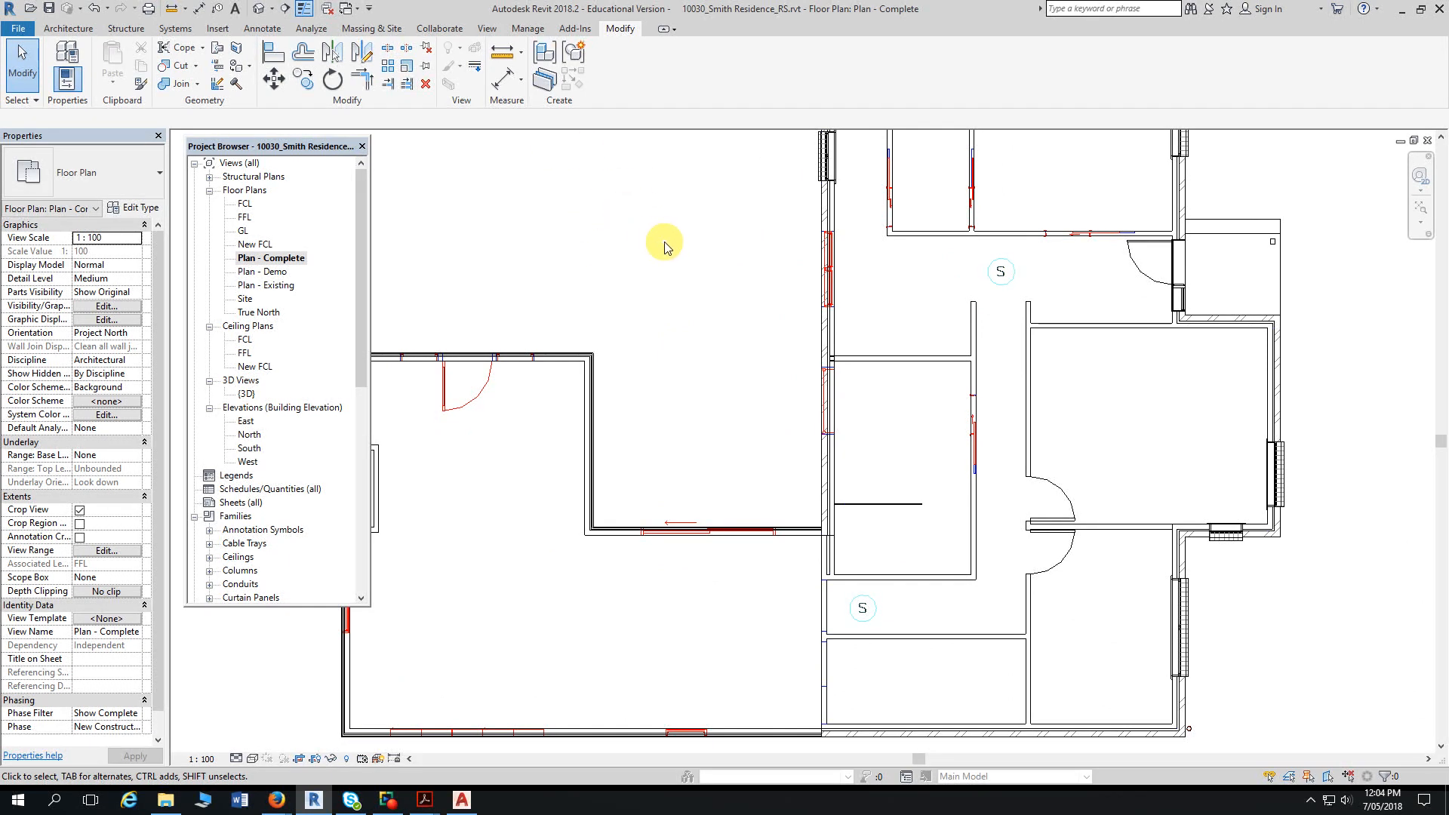
click(217, 28)
click(538, 75)
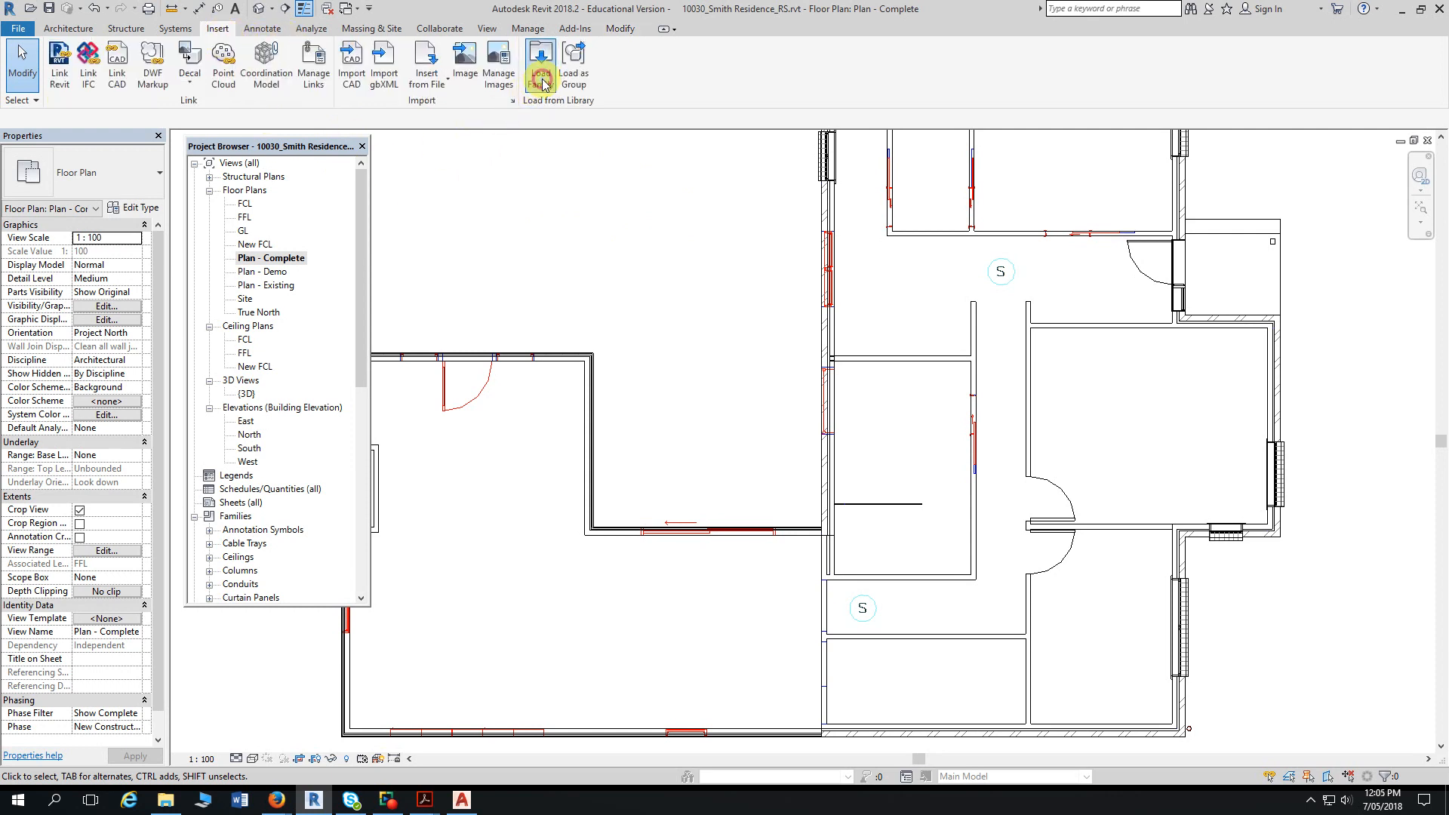
drag(851, 47, 820, 32)
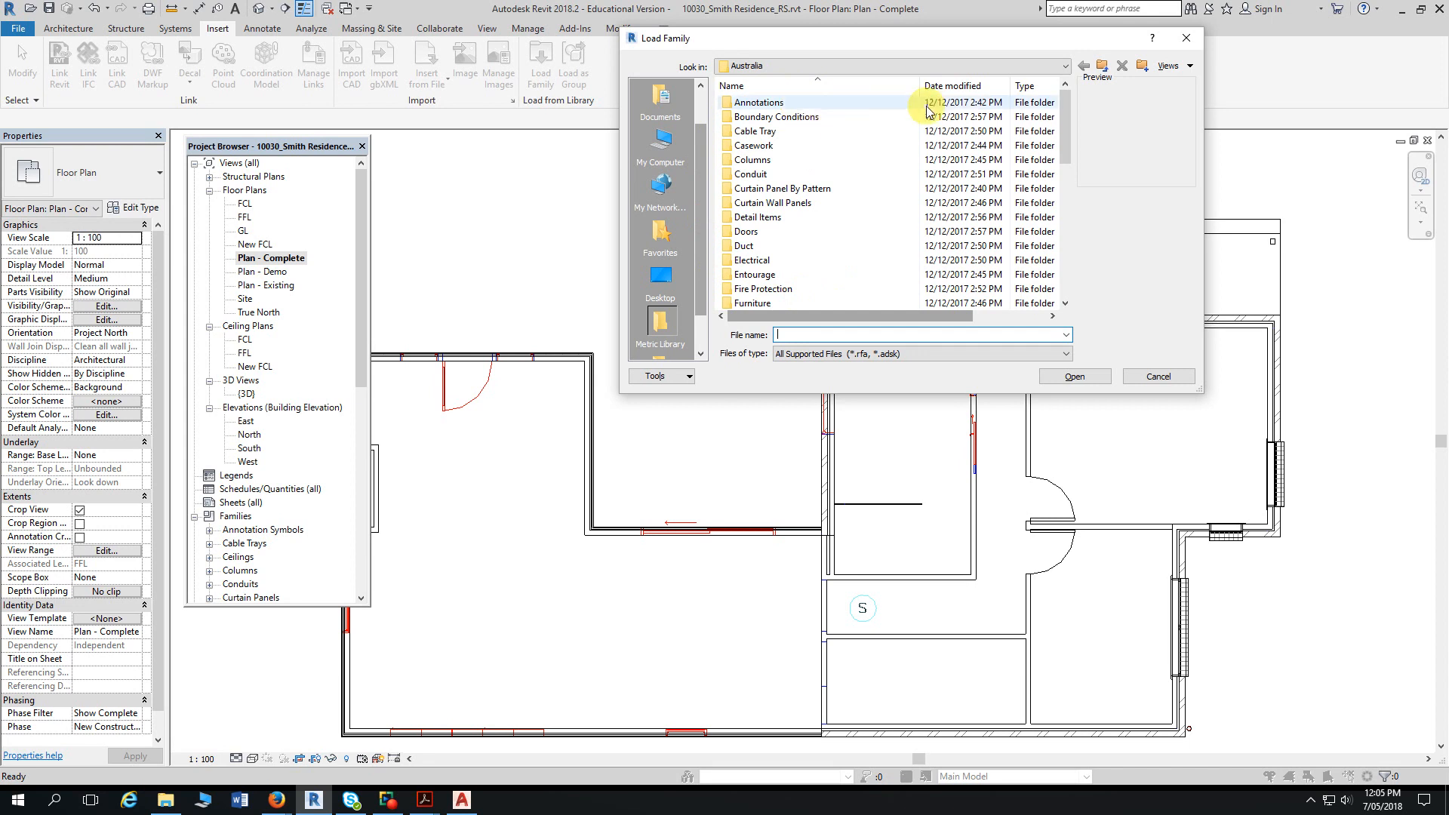
click(984, 68)
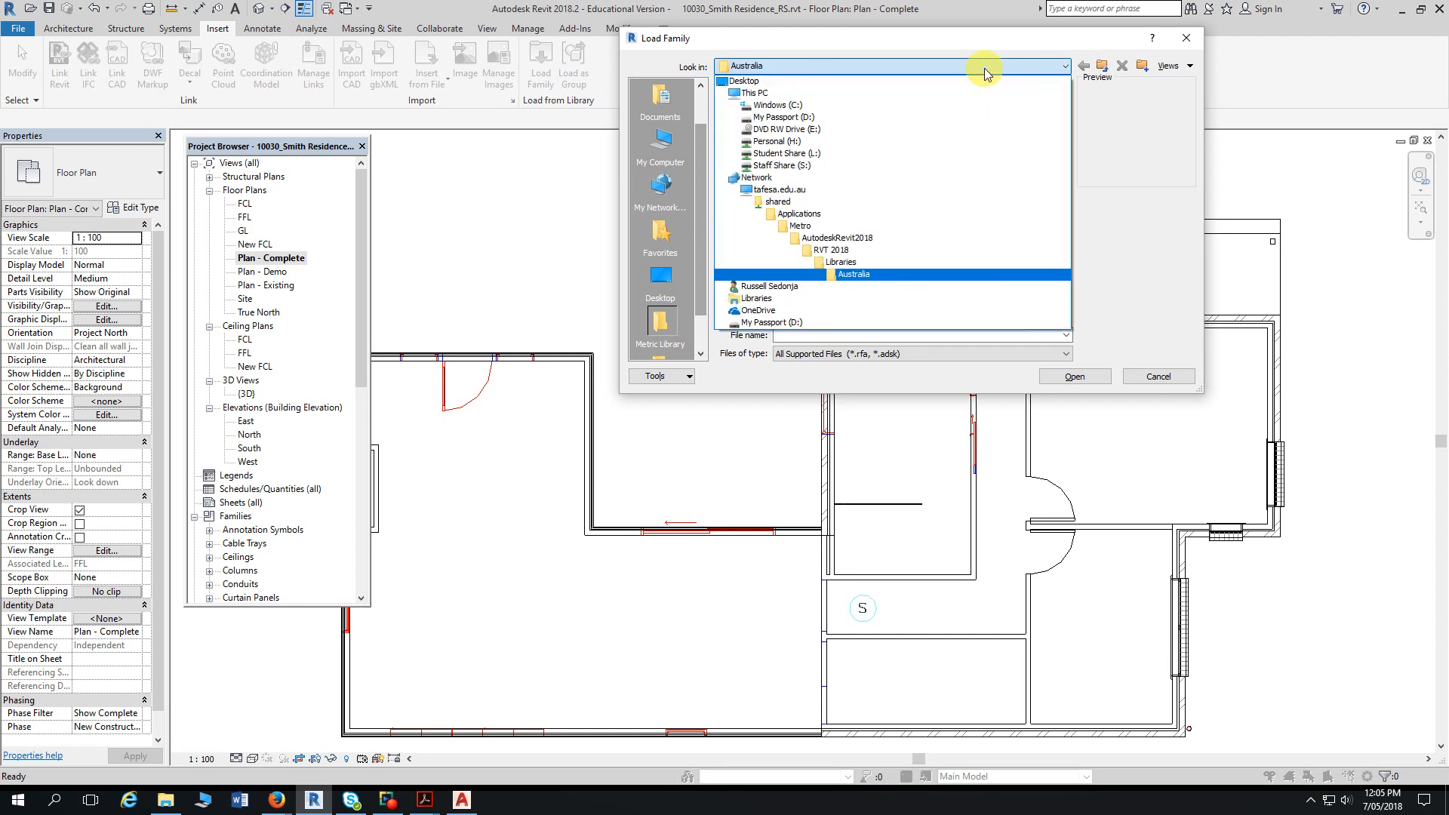
click(819, 117)
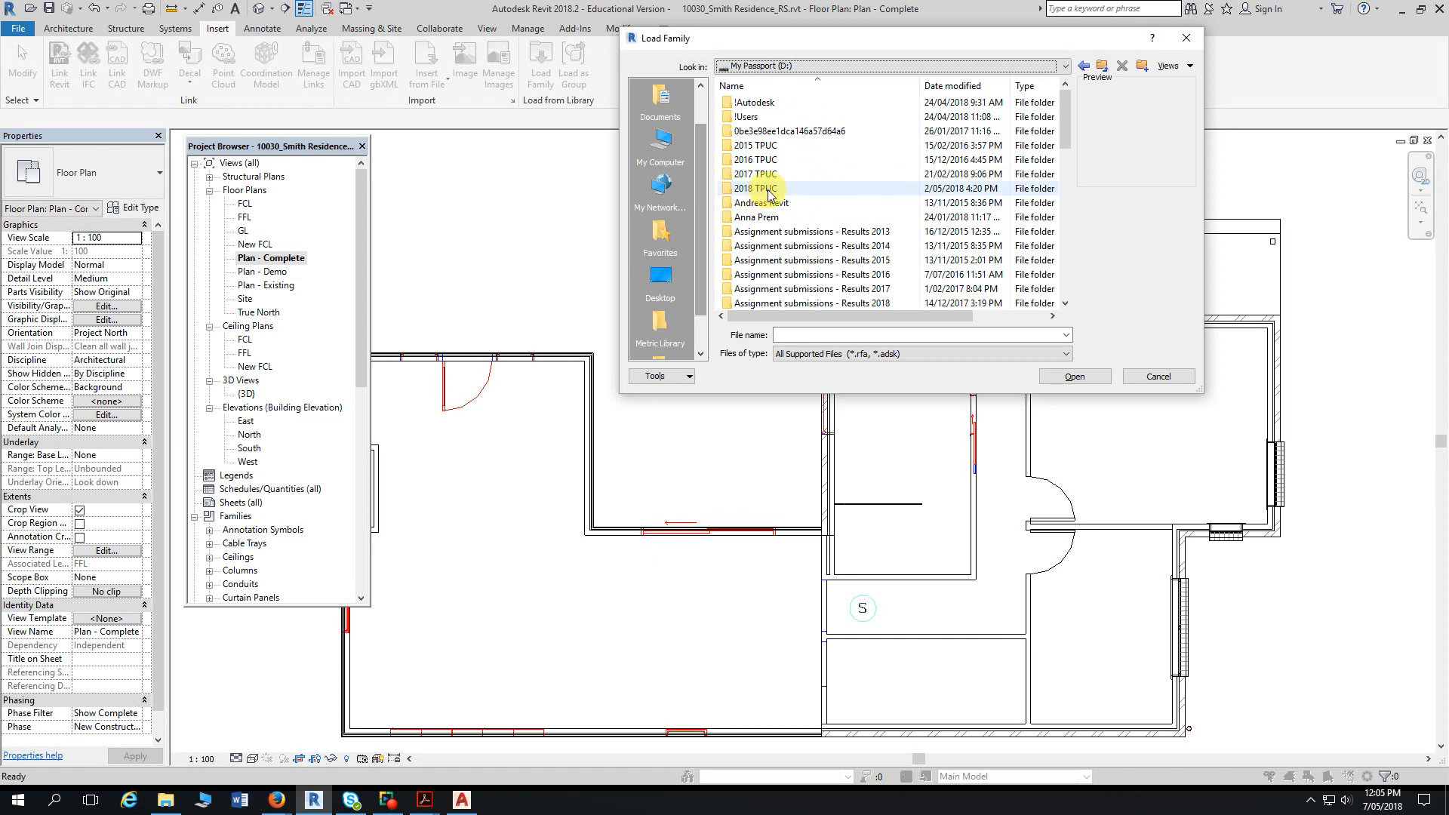
- Browse through !Users, 2018, Semester 1, 5-Revit Intermediate - Term 2 and 10030_Smith Residence to the 1-Families & Groups folder
double_click(751, 118)
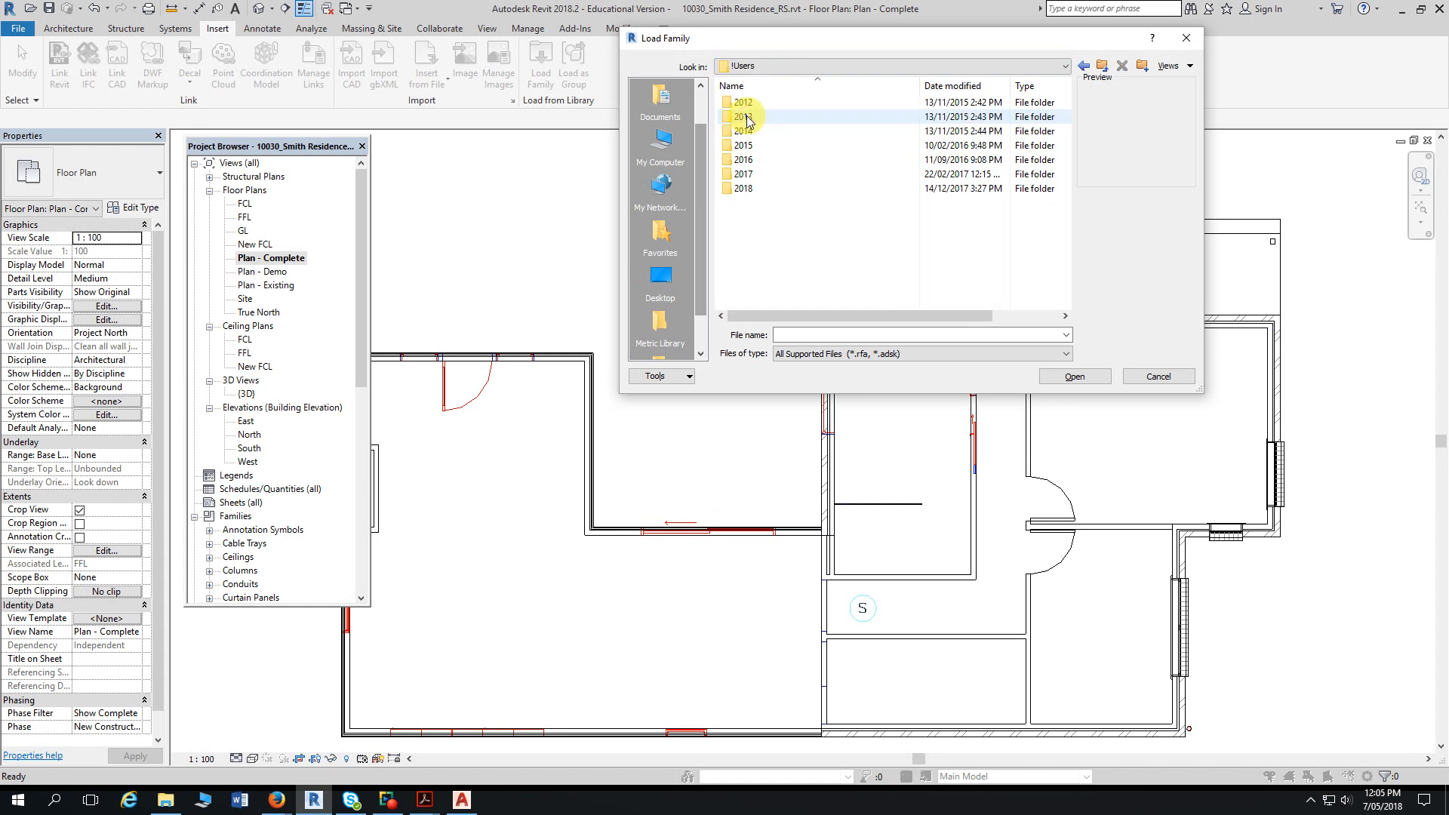
click(744, 190)
double_click(744, 190)
double_click(762, 103)
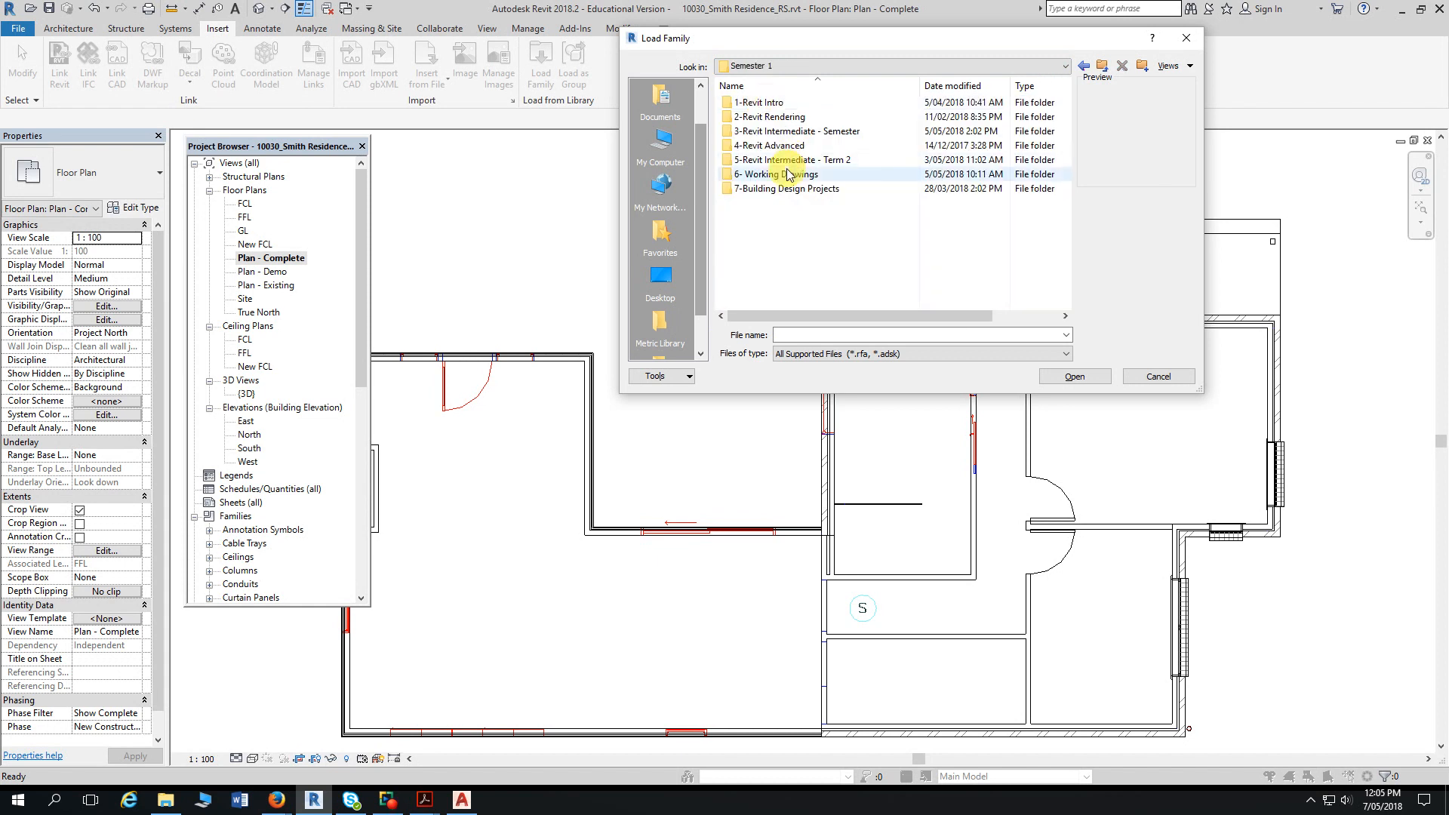
click(787, 161)
double_click(788, 161)
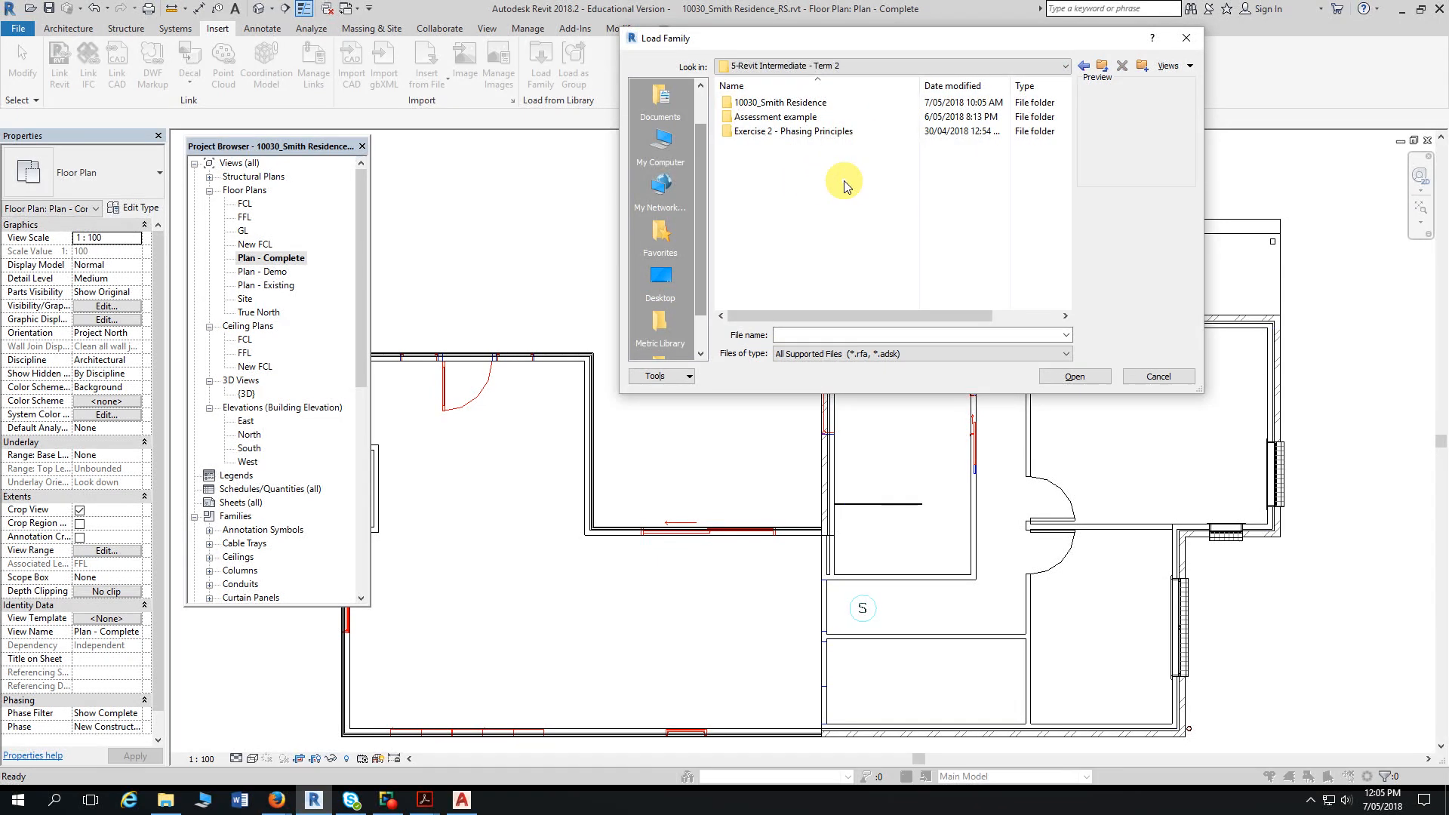
double_click(766, 103)
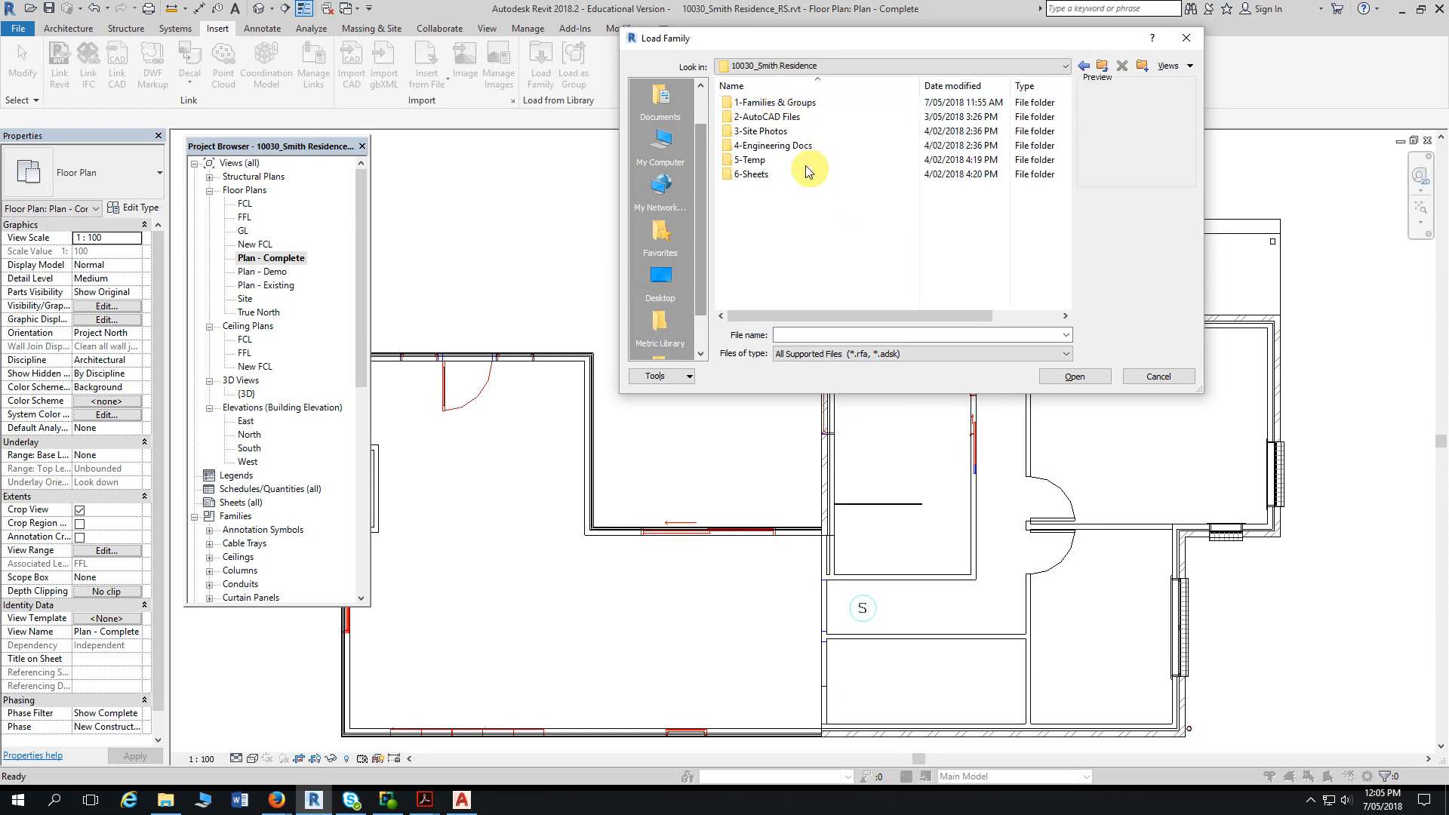
double_click(769, 102)
- Load the families DC_Breezway_Multibay_102_Glass.rfa and DC_Breezway_Single_Bay_102_Glass.rfa from the 1-Families & Groups folder
click(793, 103)
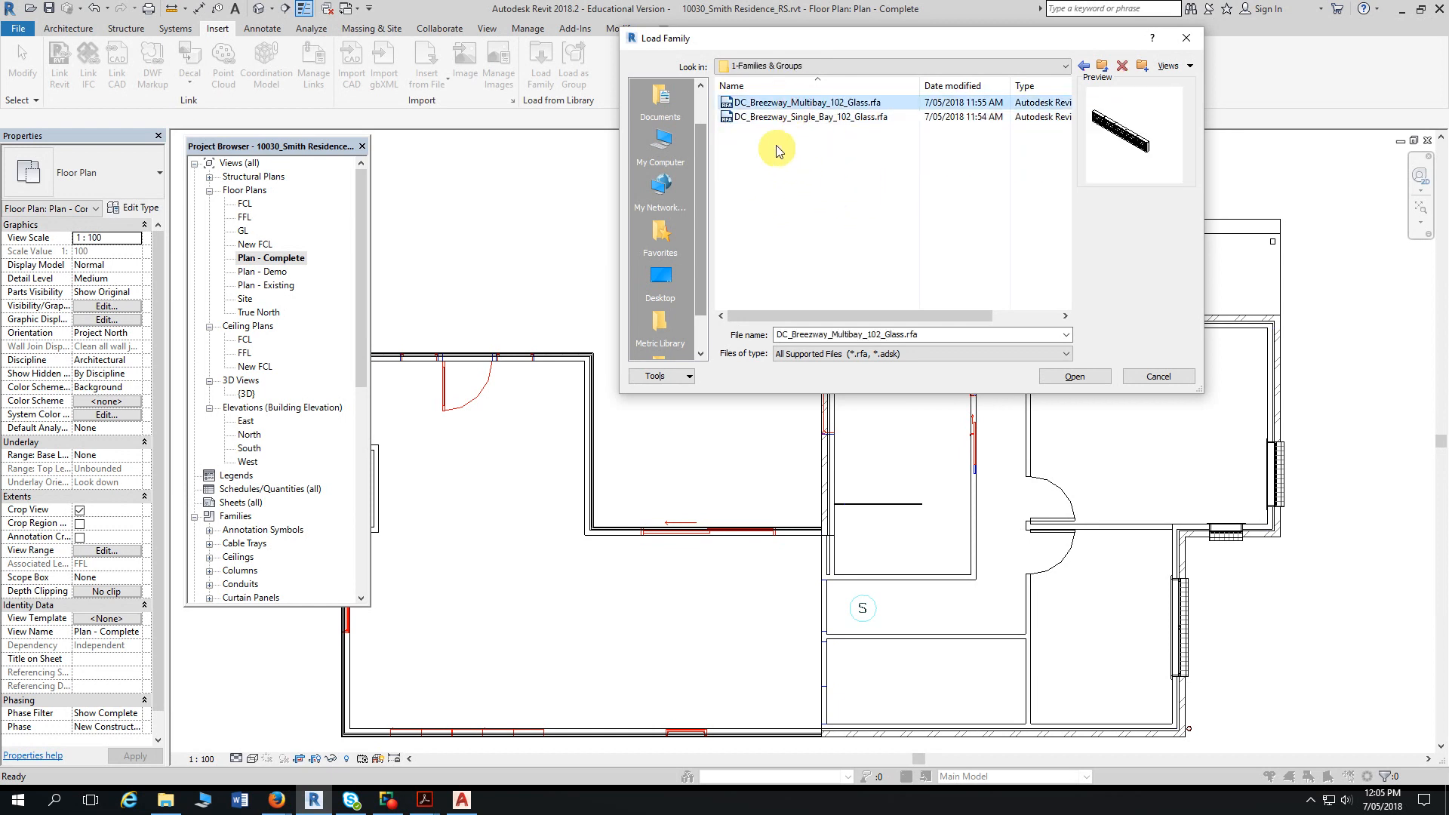
shift+click(777, 119)
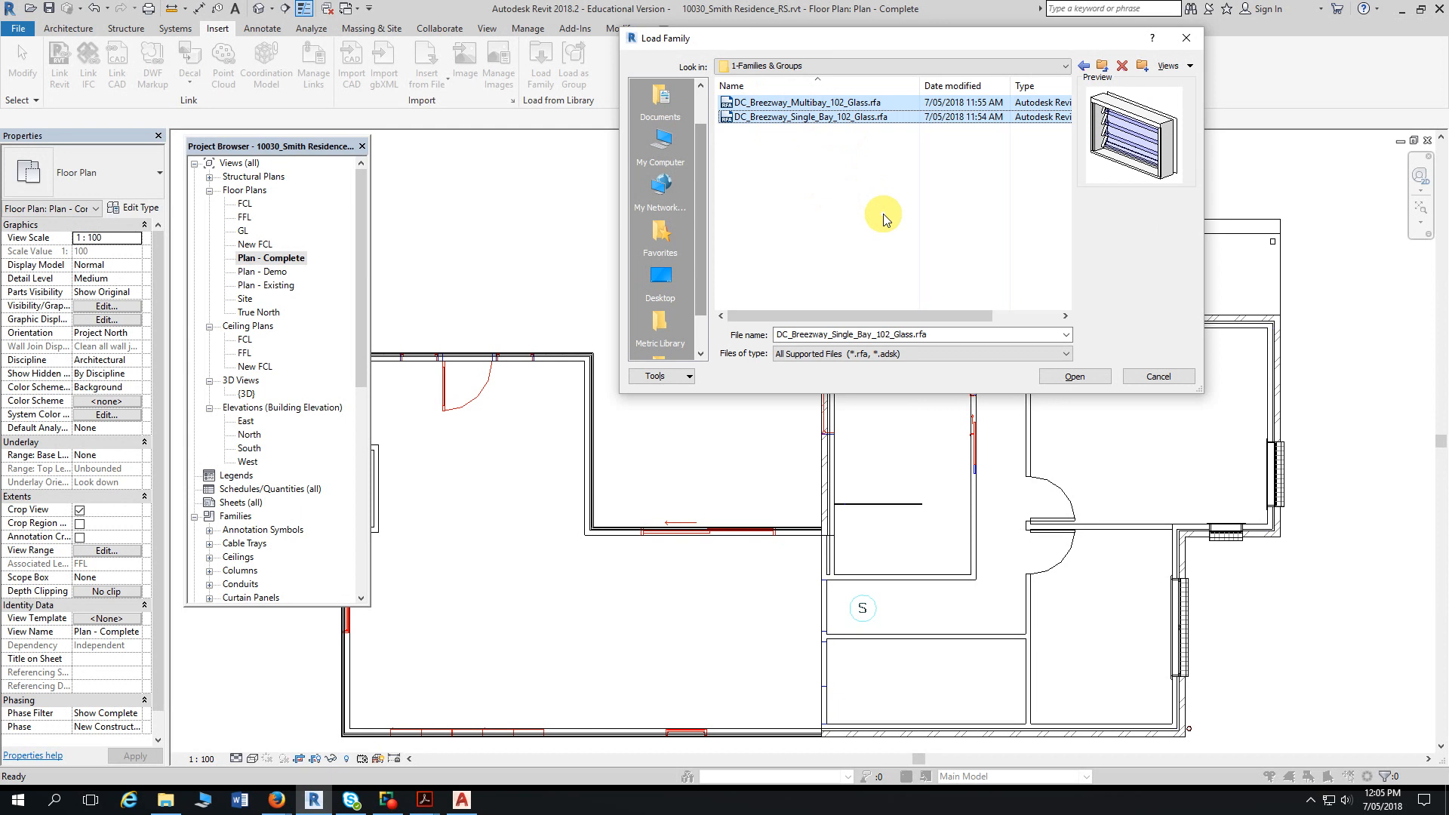
click(819, 103)
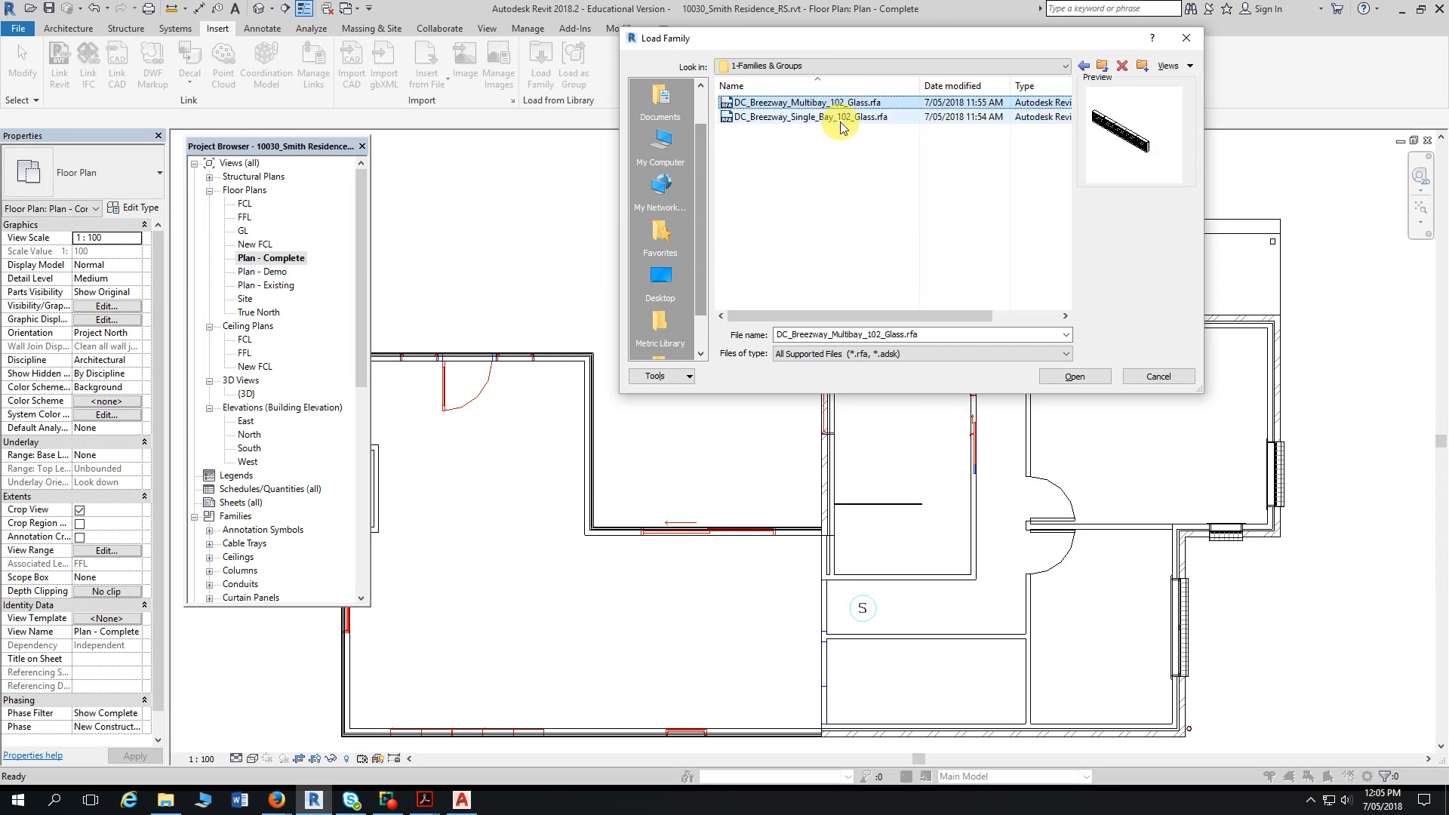
shift+click(843, 118)
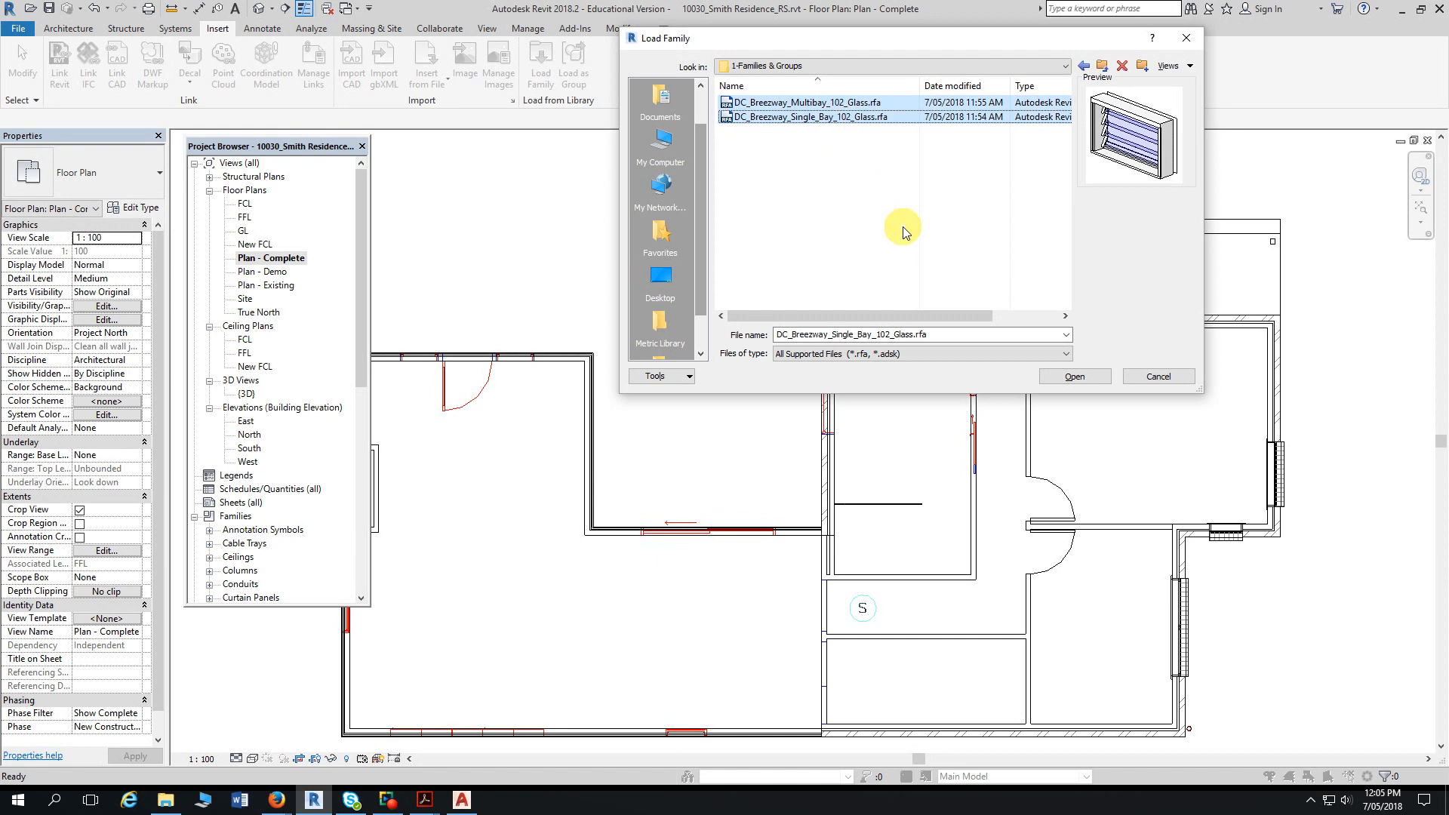
click(1075, 376)
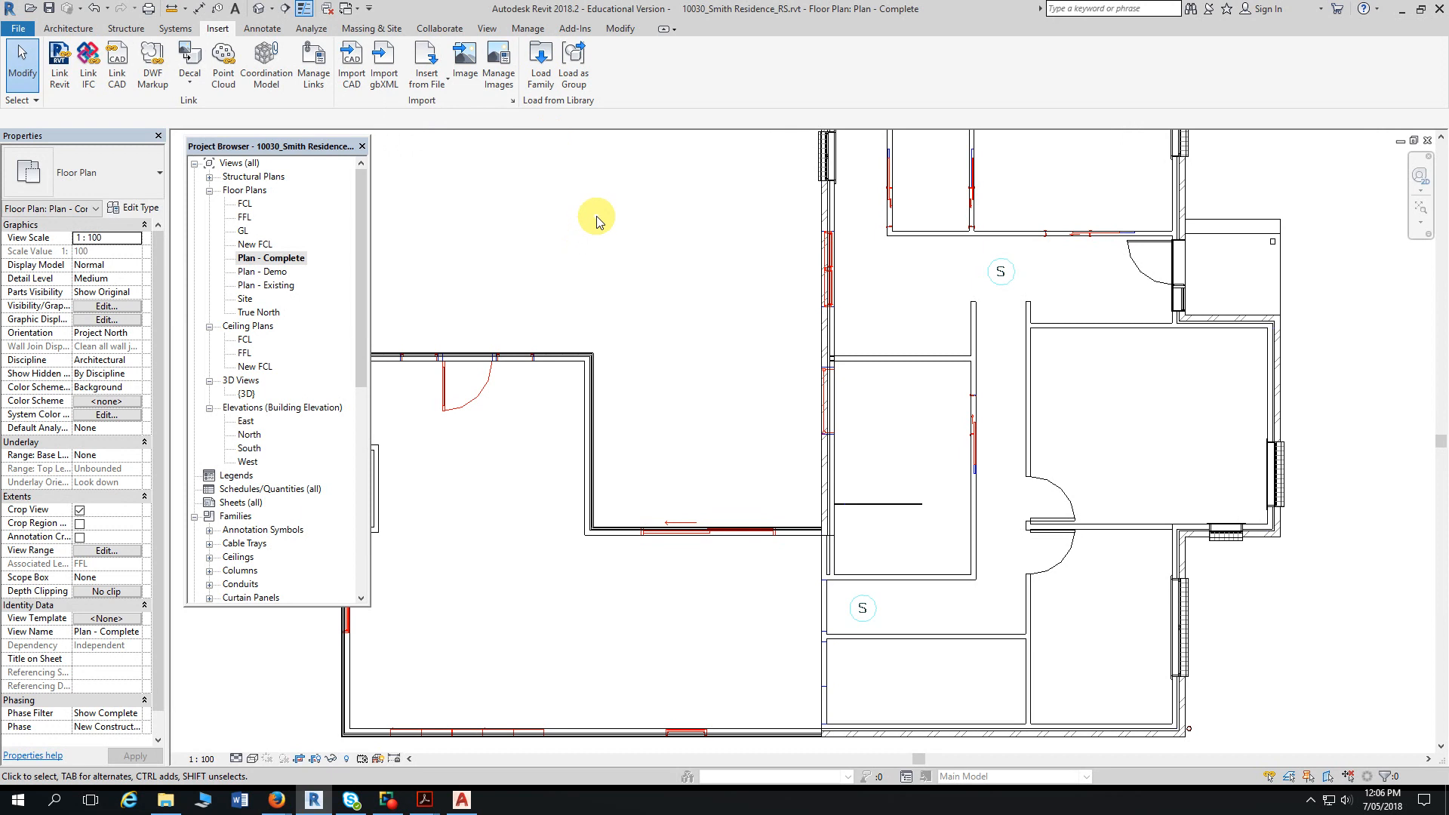
- Switch to the New Door and Window Plan PDF in Firefox and read the family and type specification of window 1
middle_drag(756, 277, 678, 308)
scroll(699, 272, up, 2)
scroll(786, 317, up, 2)
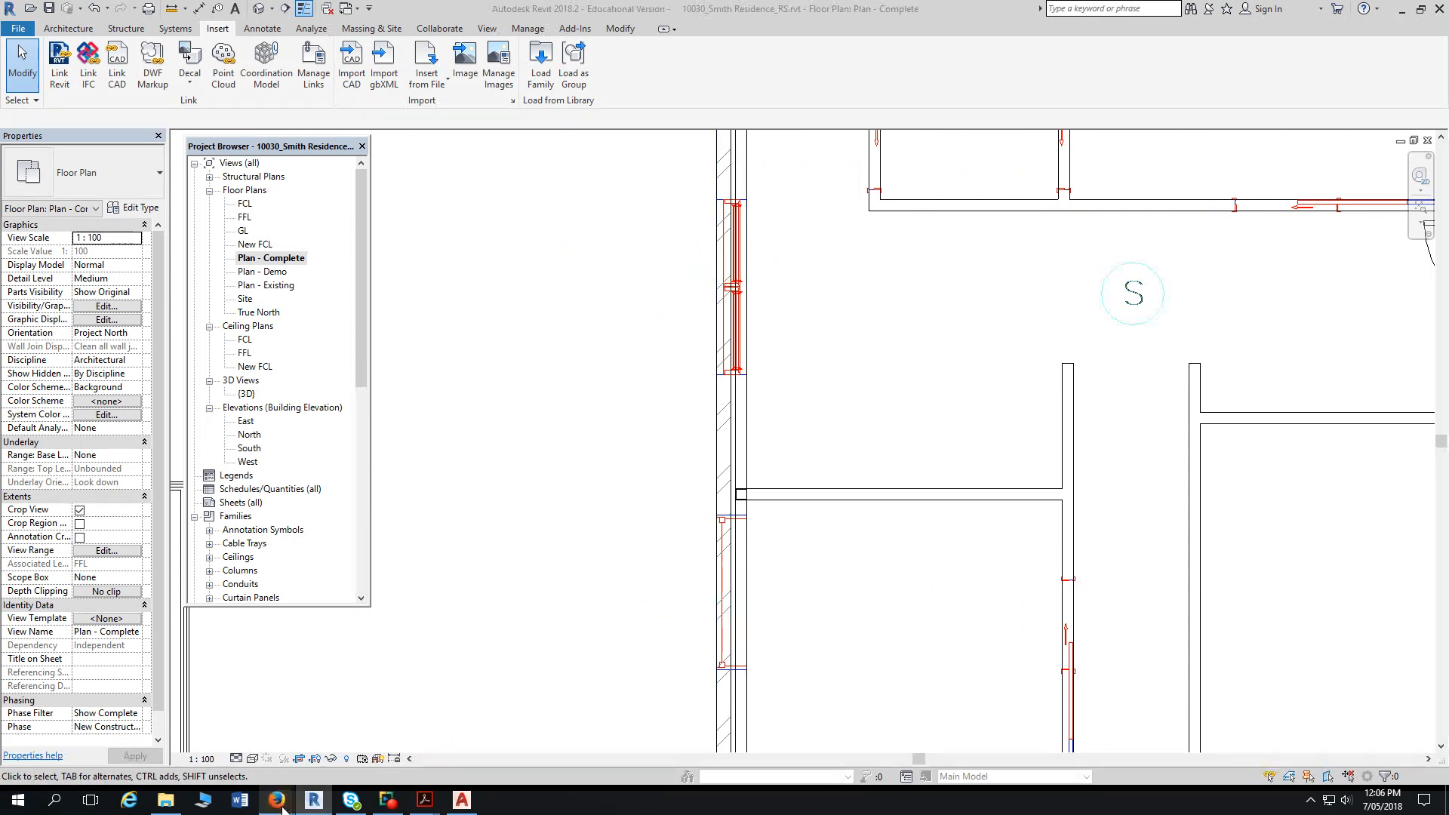
mouse_move(277, 798)
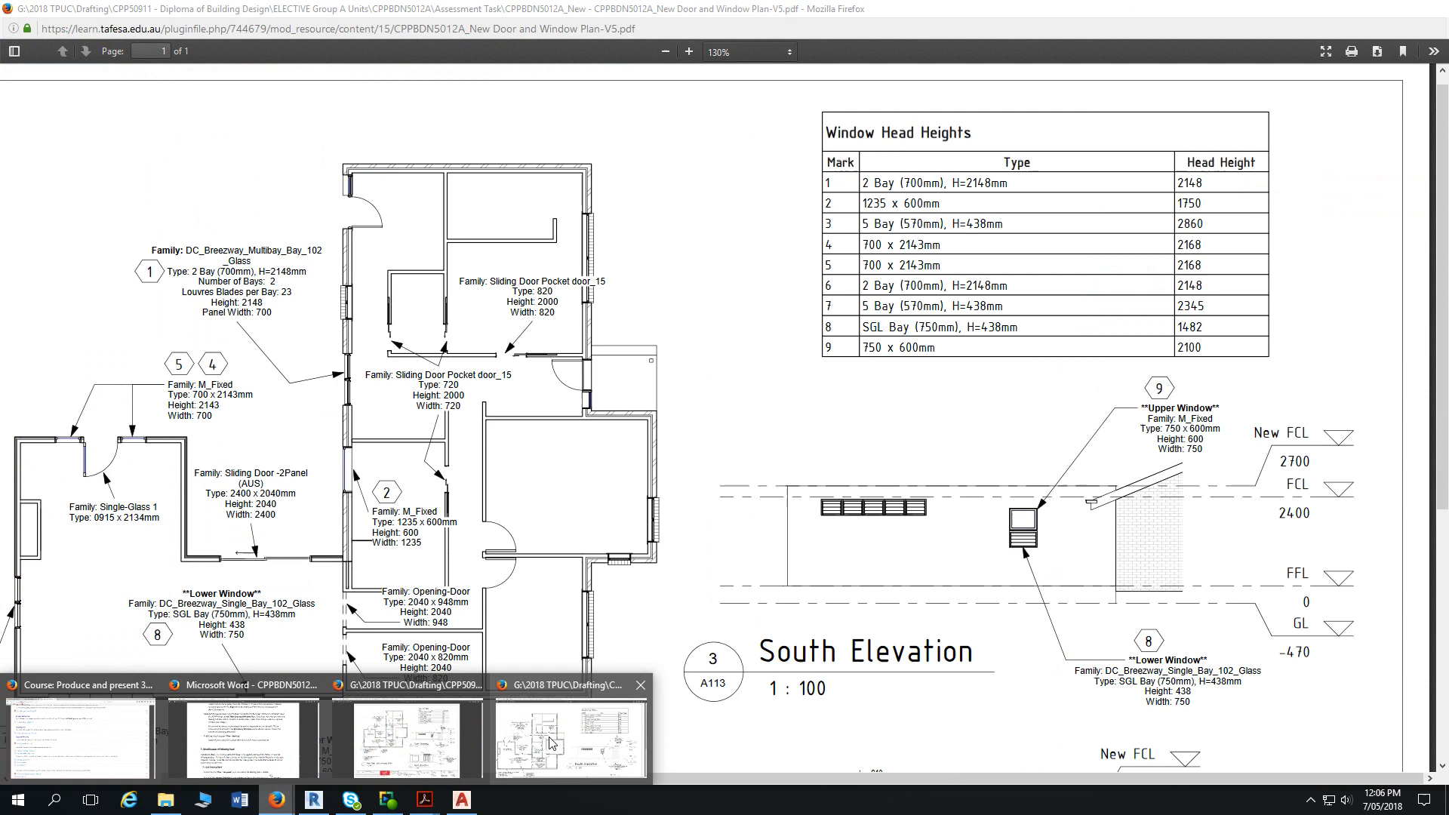
click(545, 739)
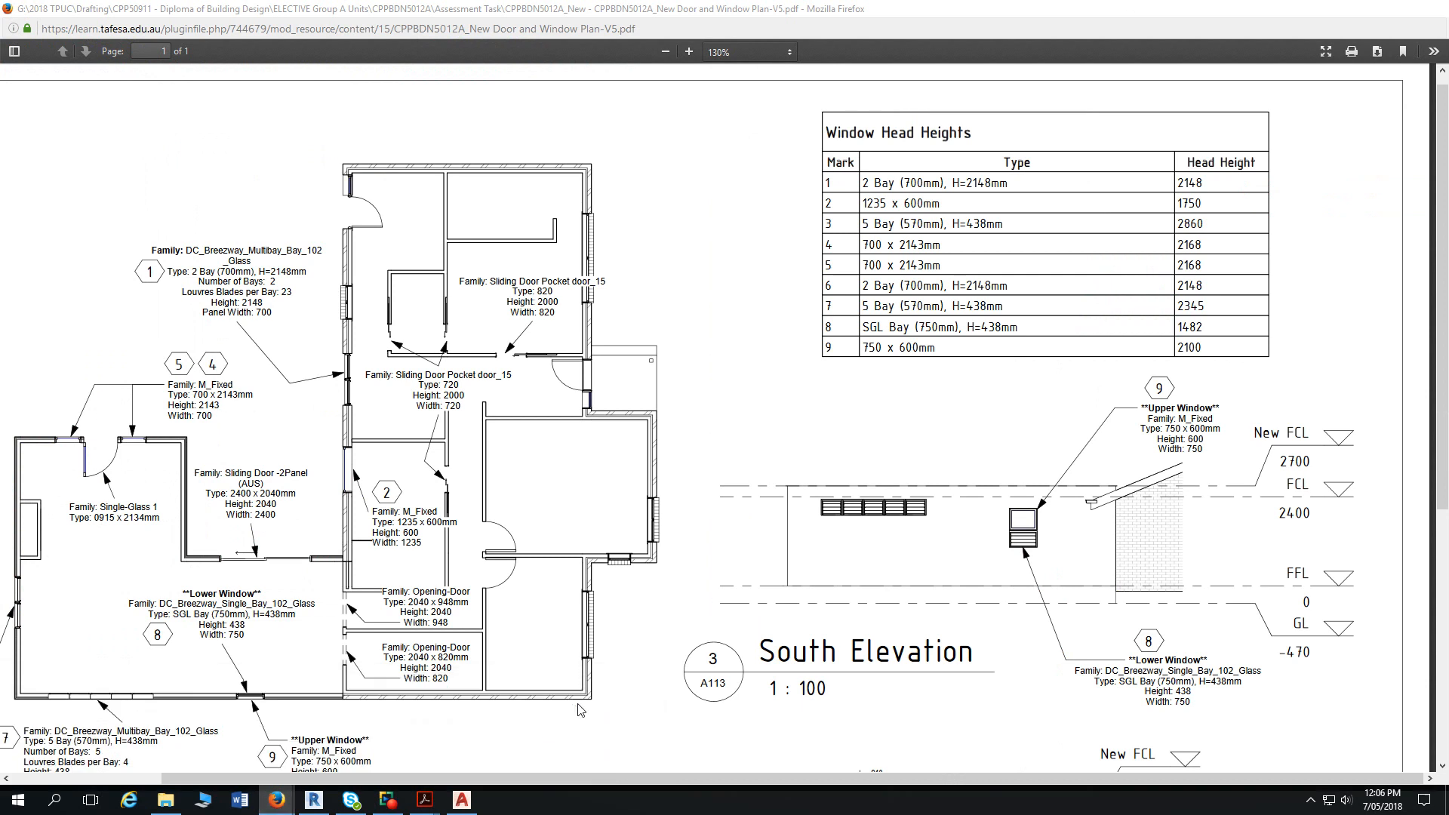
ctrl+scroll(284, 385, up, 4)
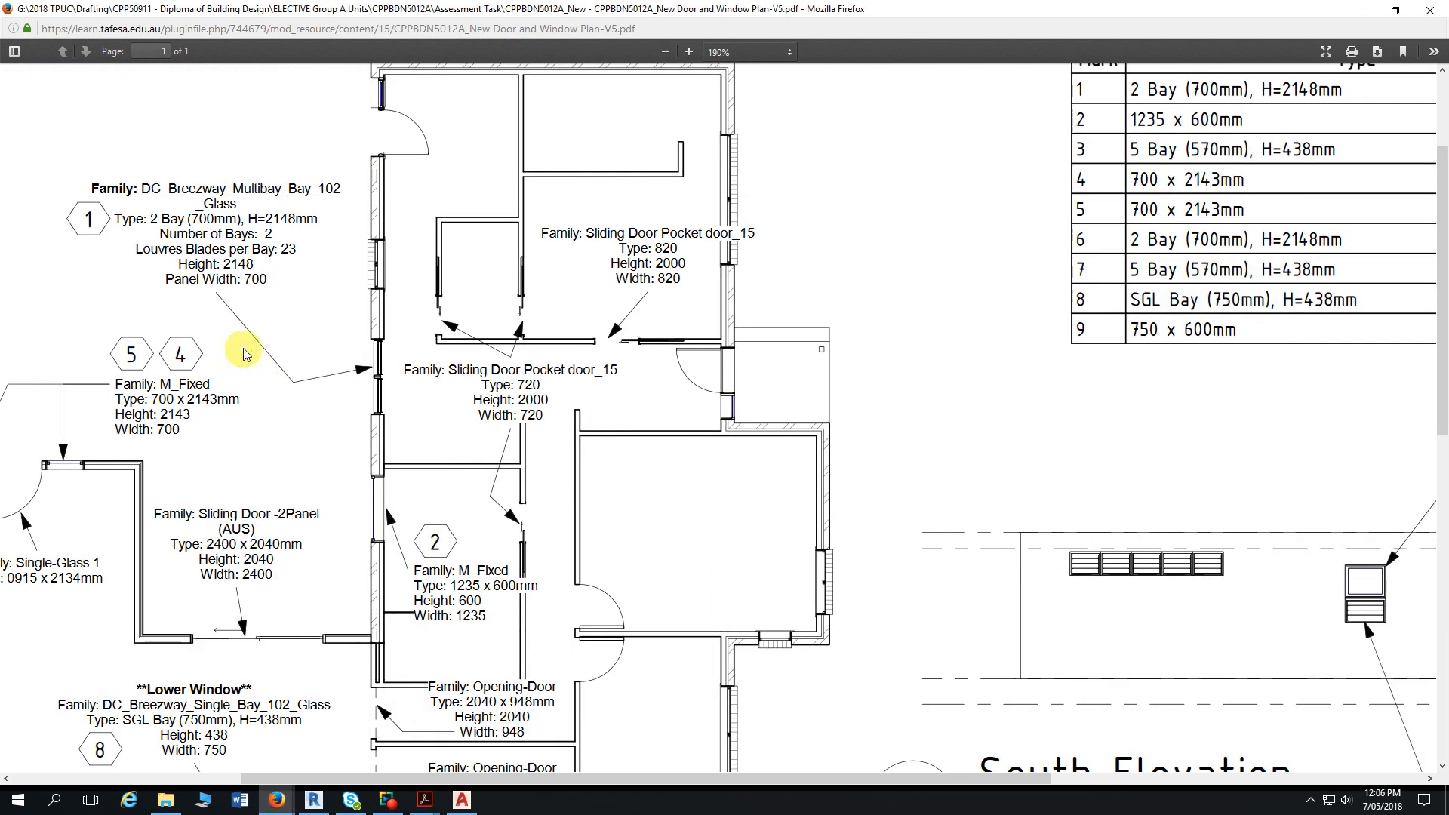
scroll(241, 340, down, 1)
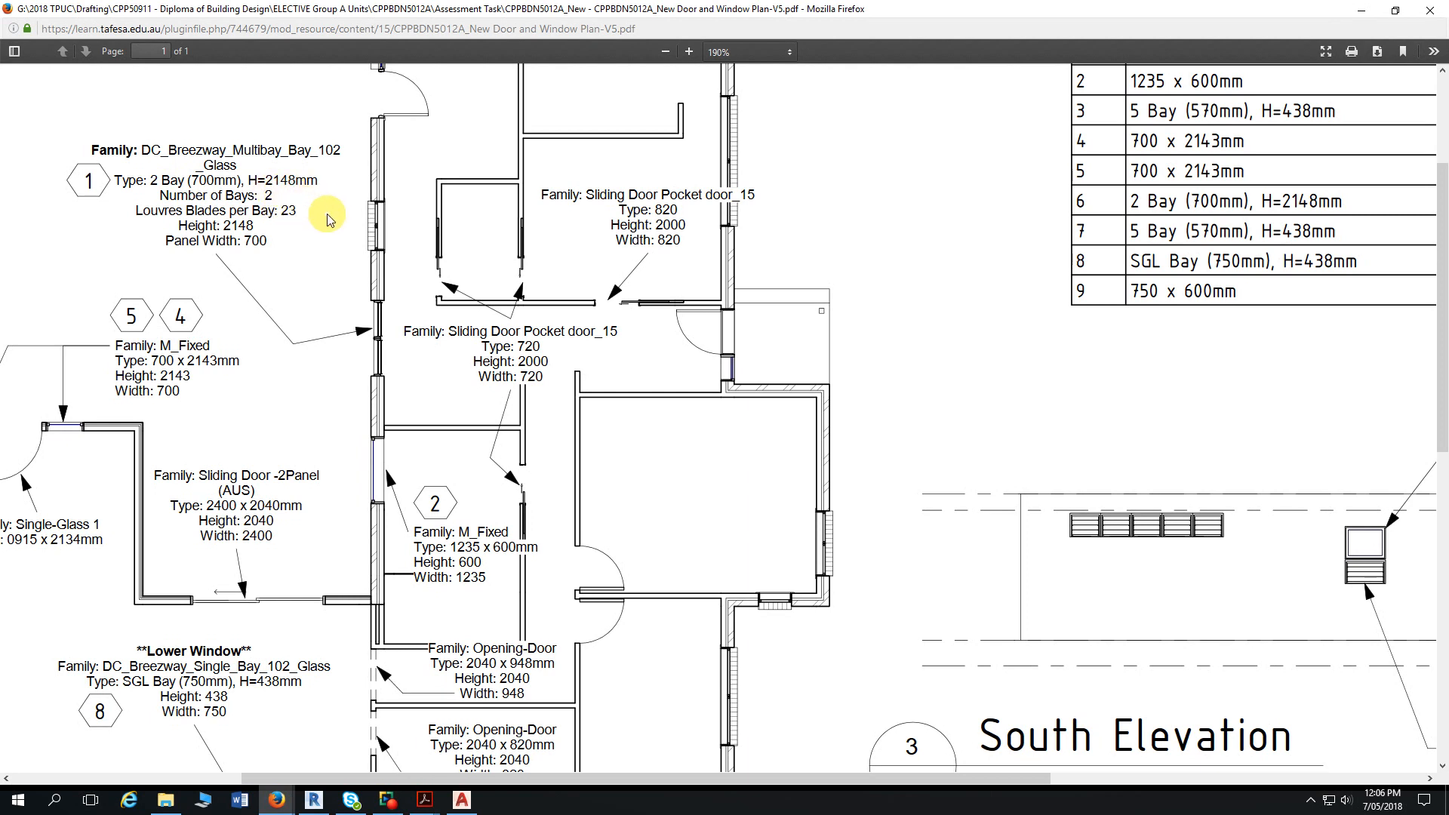
- Switch to Revit and place a DC_Breezway_Multibay_102_Glass window, type 2 Bay (700mm), H=2148mm, in the hatched wall near the red two-bay outline
key(alt+Tab)
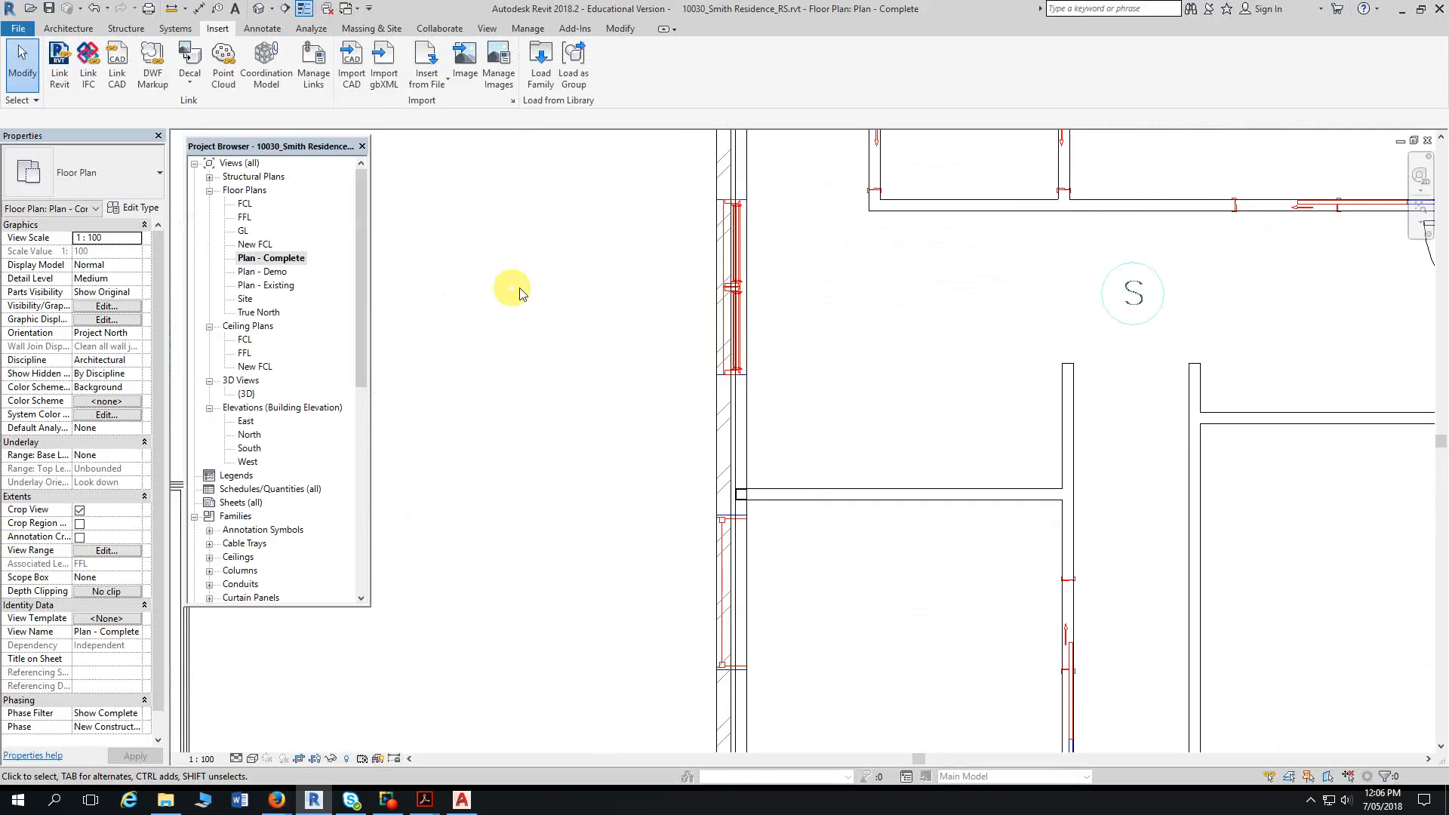
click(68, 28)
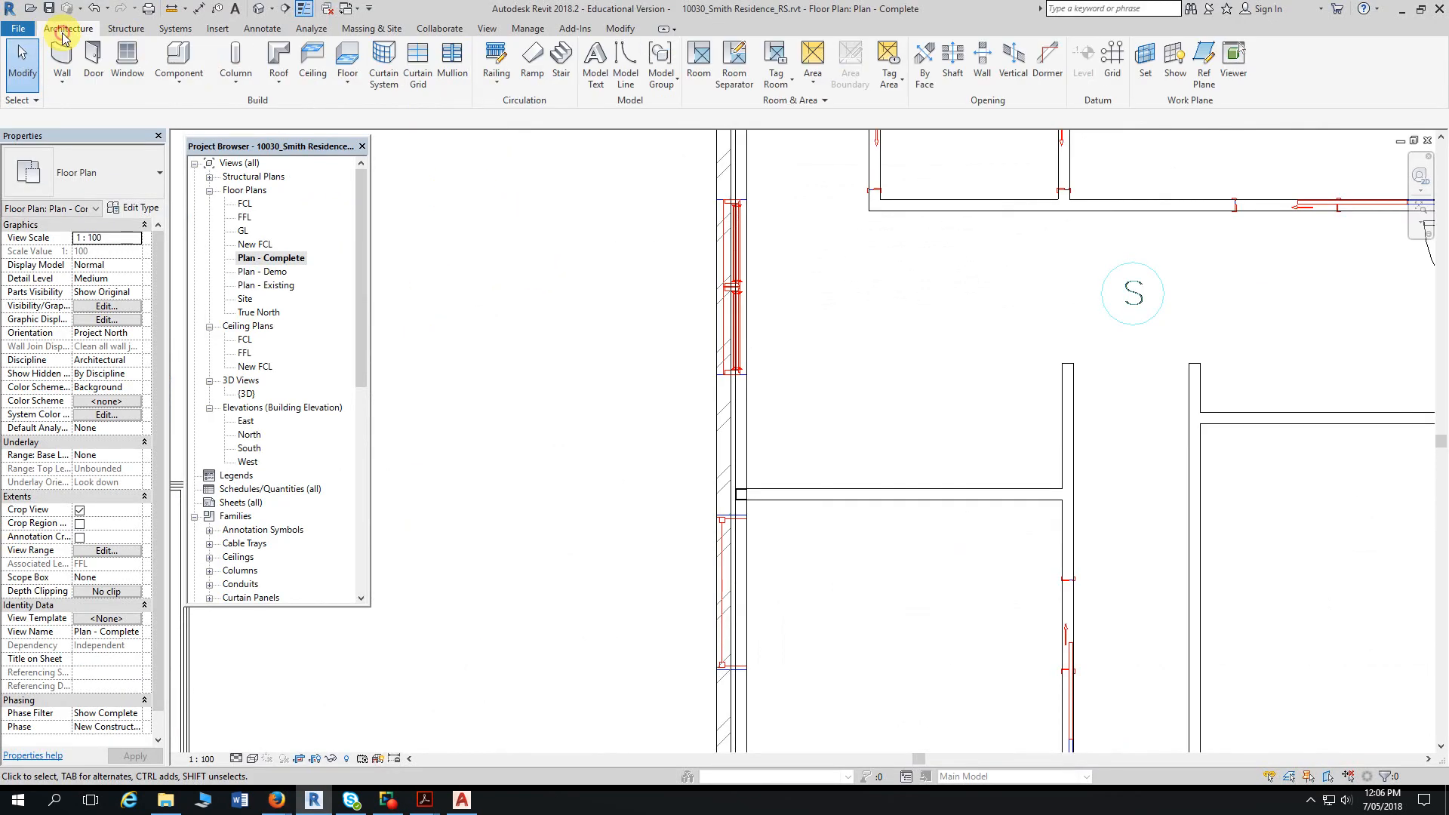
click(124, 75)
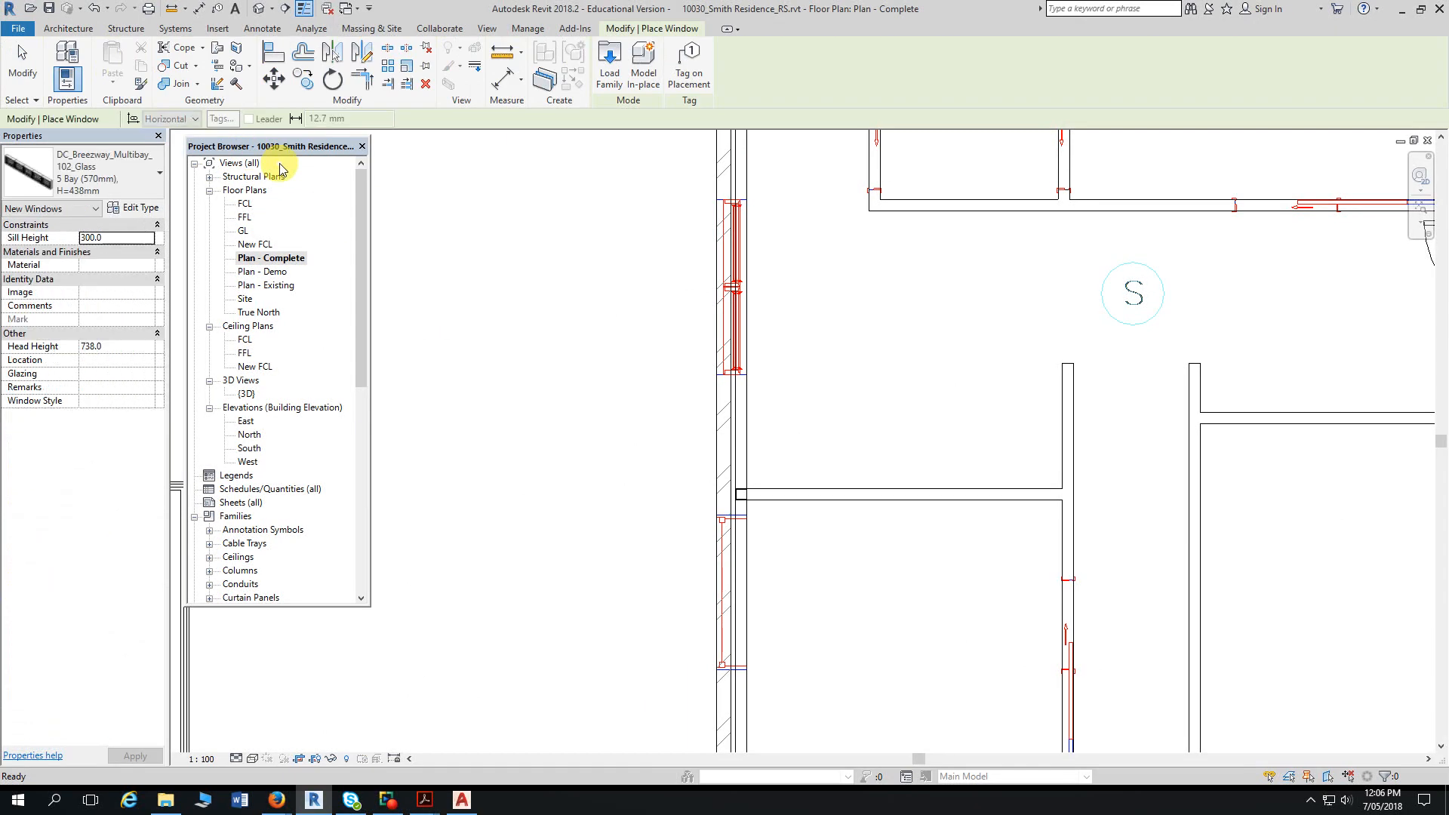
click(145, 185)
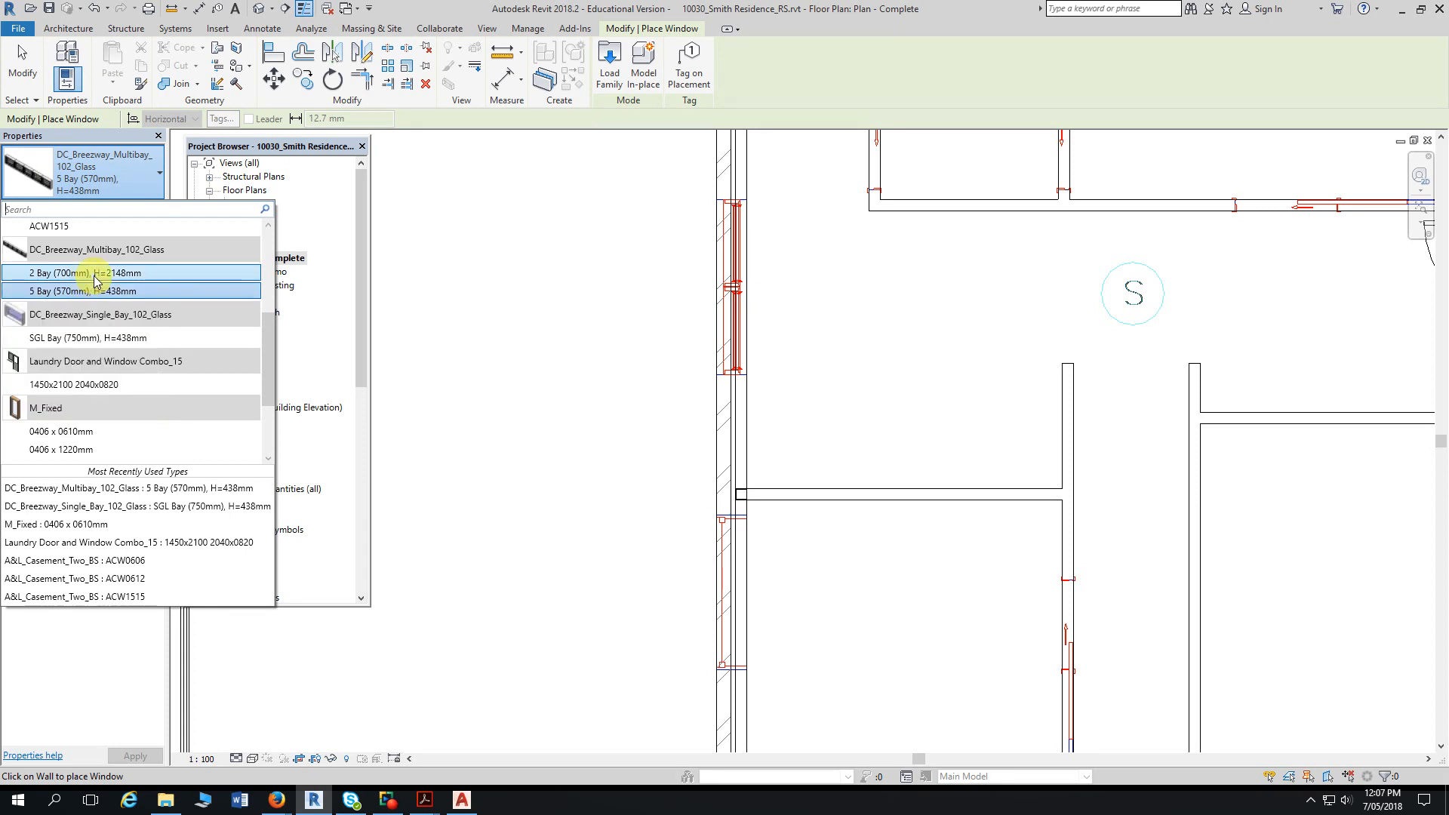
click(96, 276)
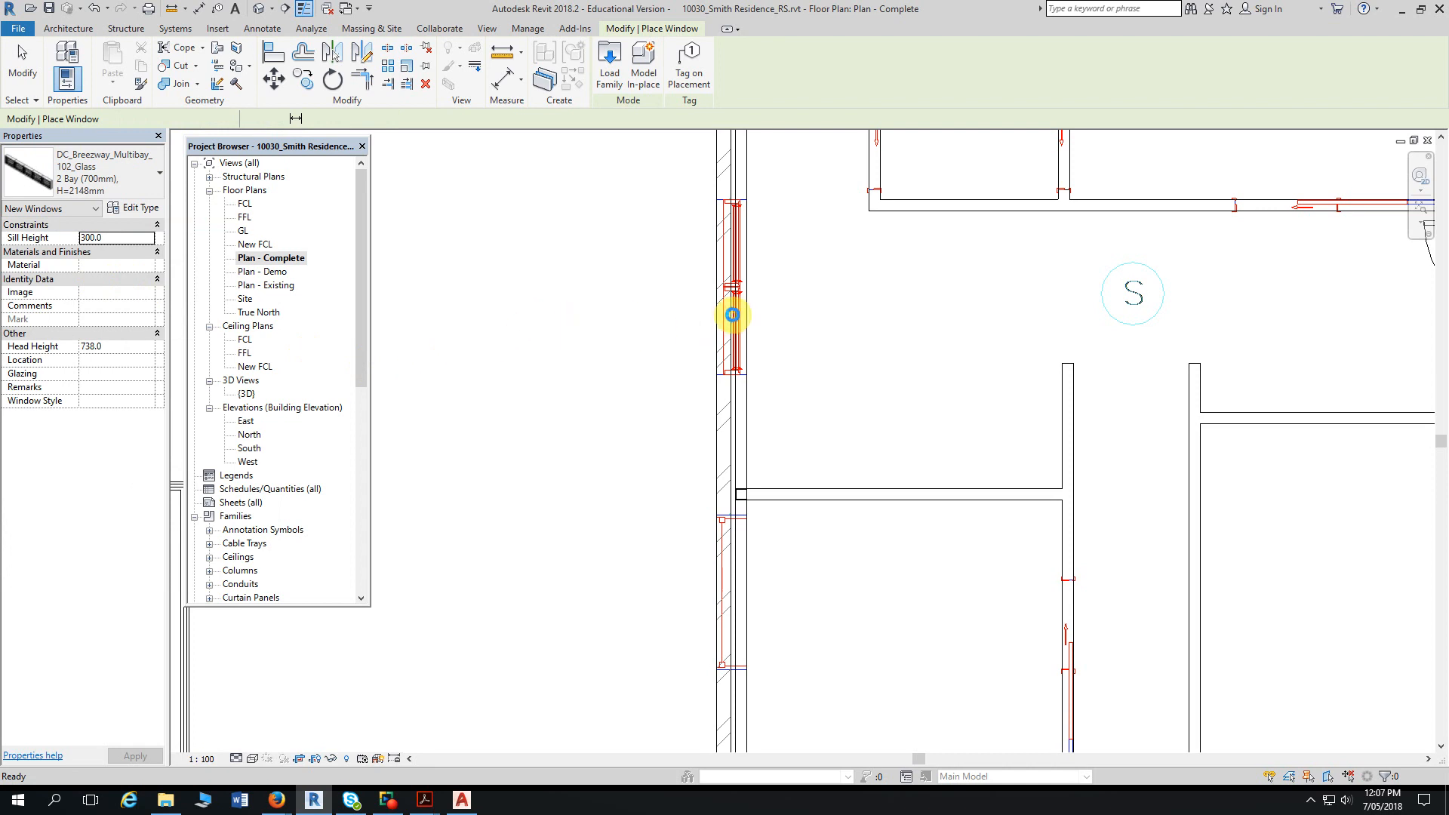
click(733, 311)
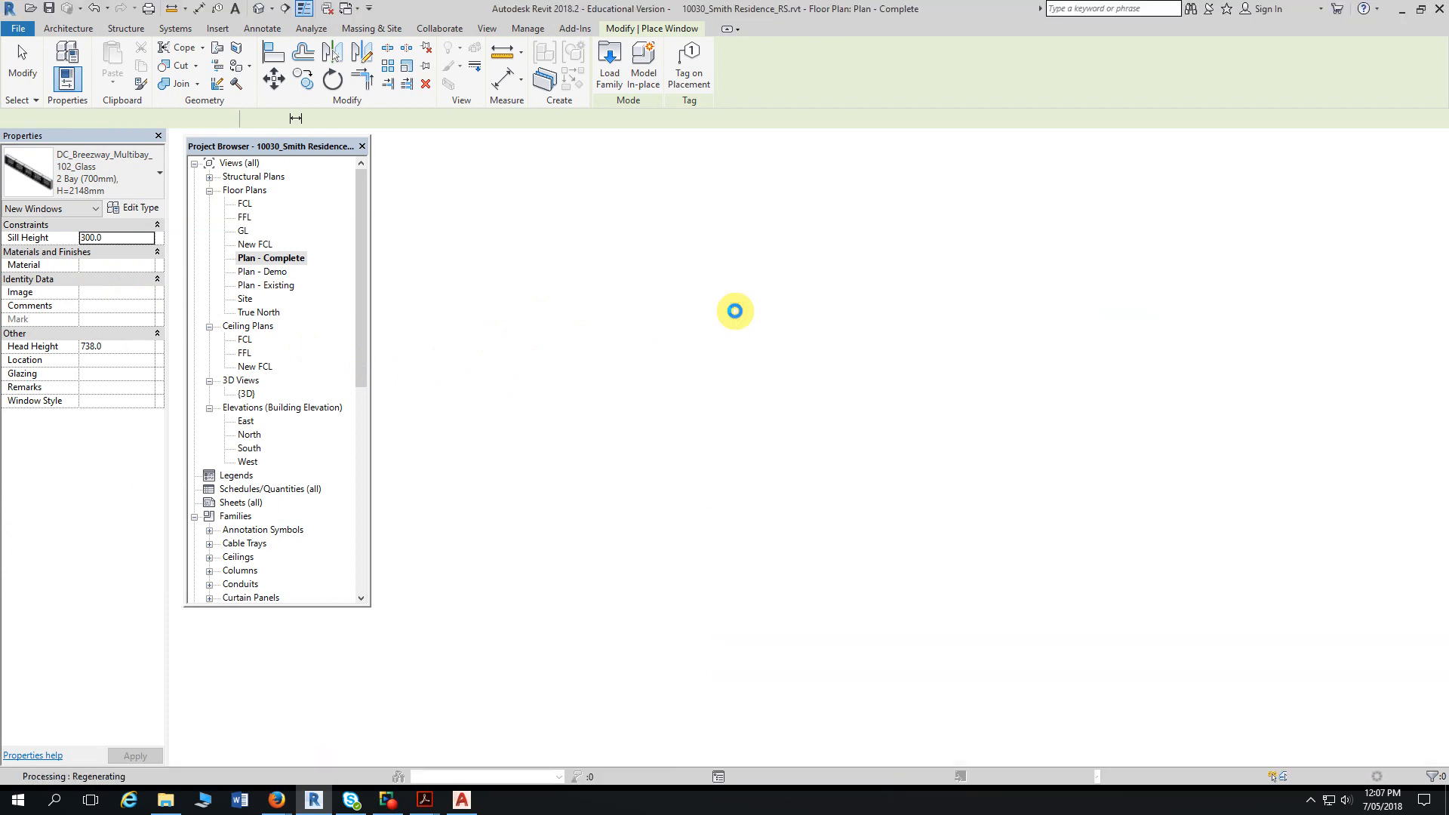
scroll(733, 295, up, 4)
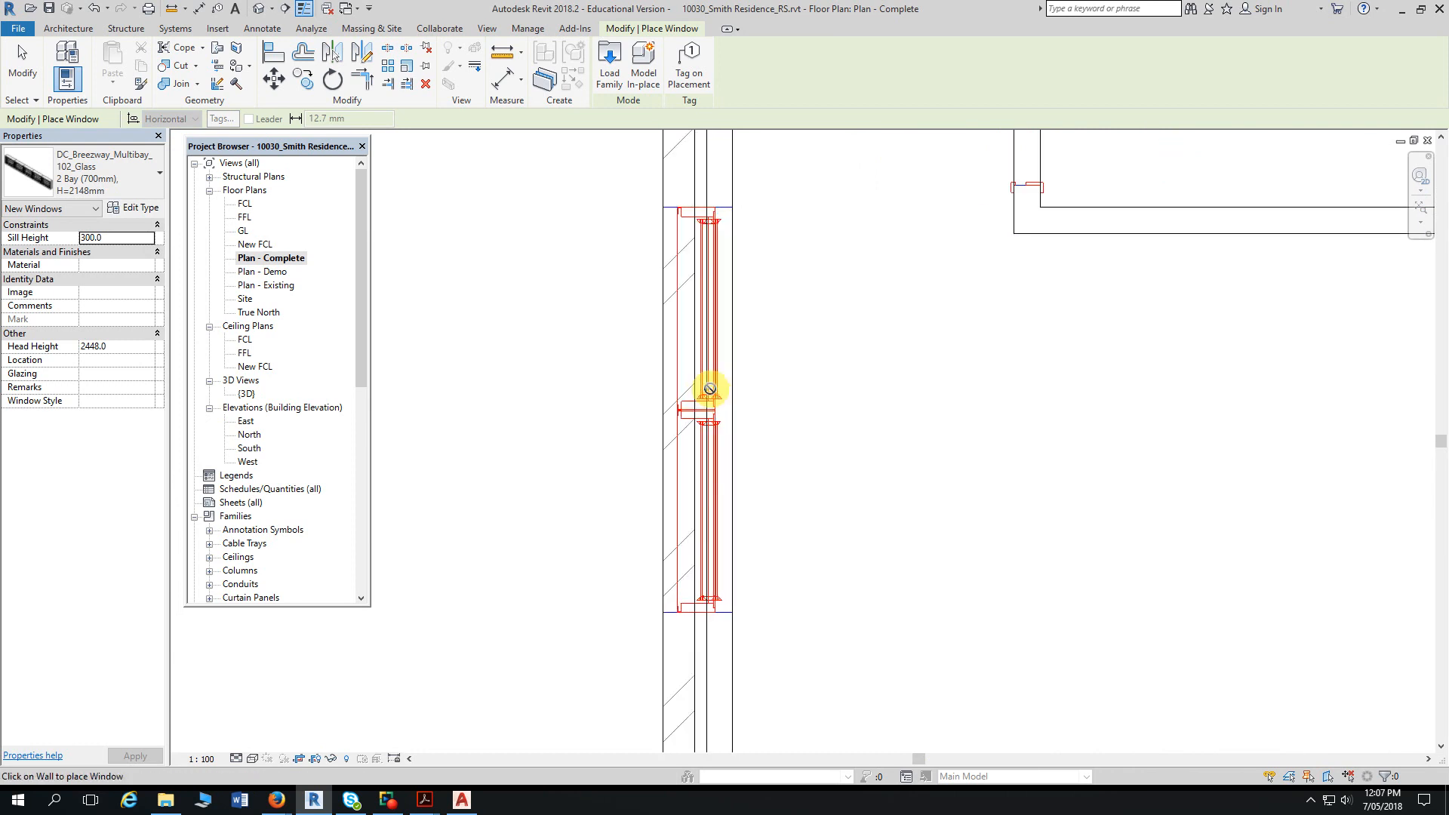
scroll(710, 389, up, 1)
middle_drag(710, 390, 710, 484)
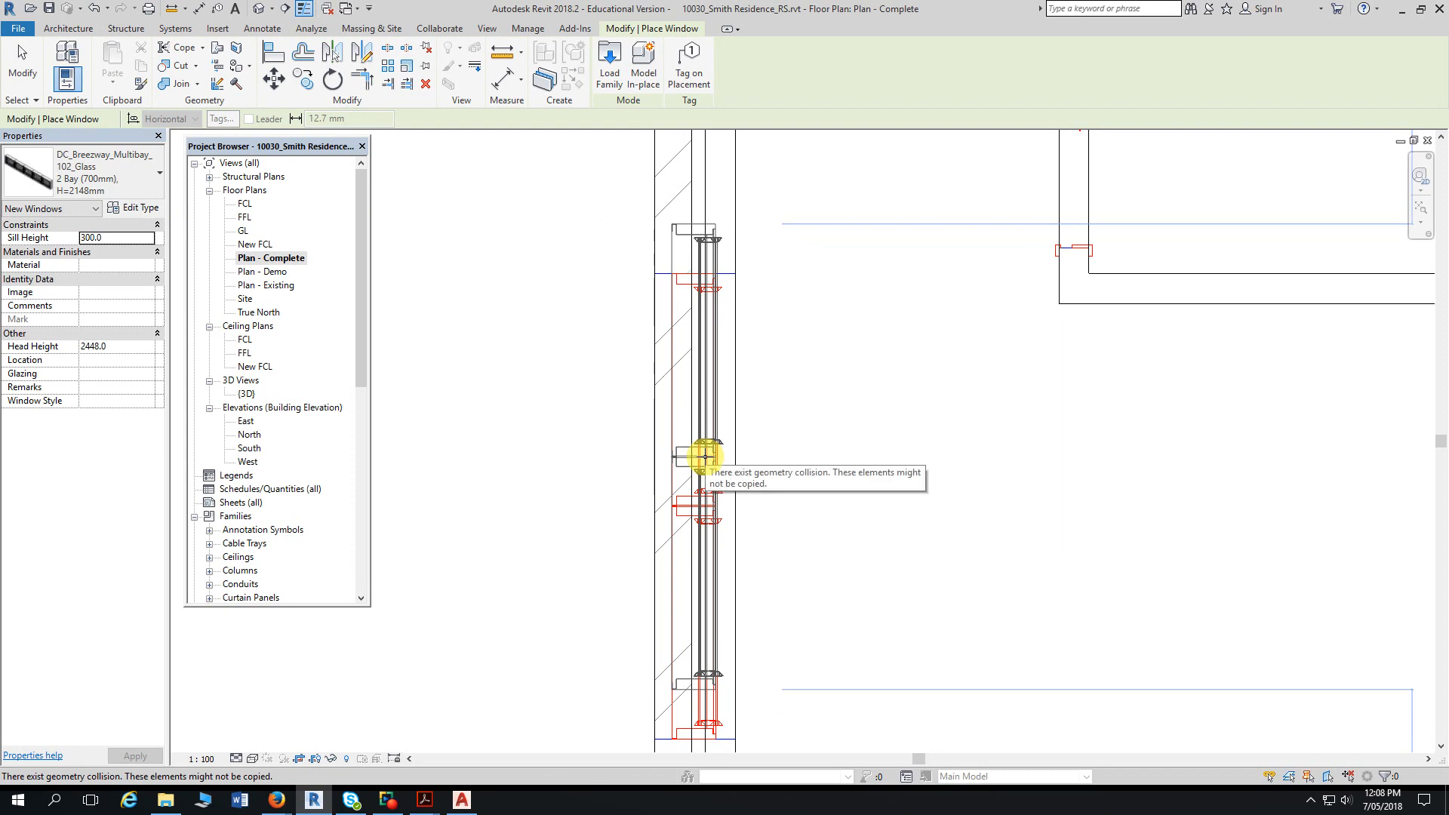
click(705, 457)
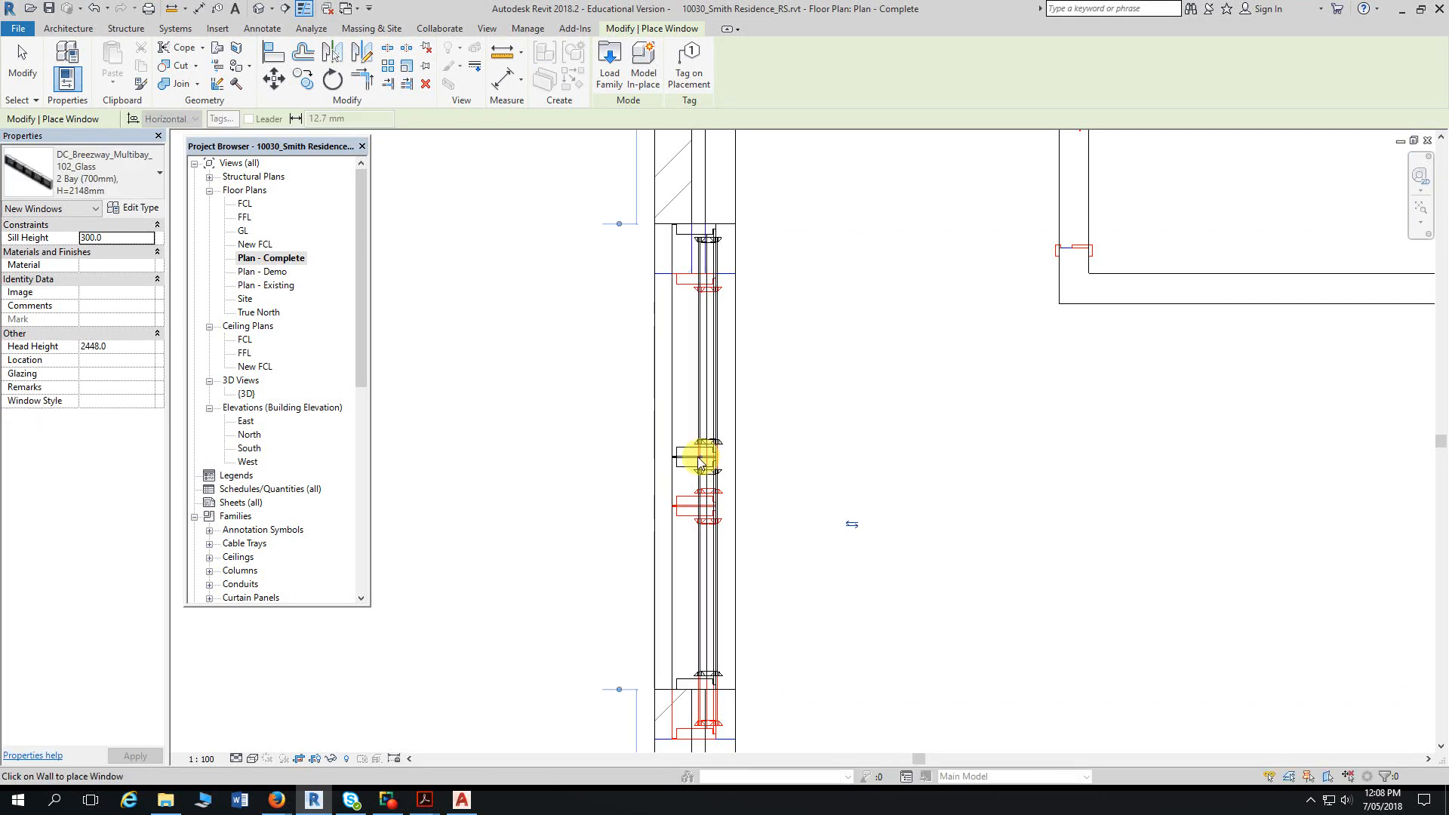
key(Escape)
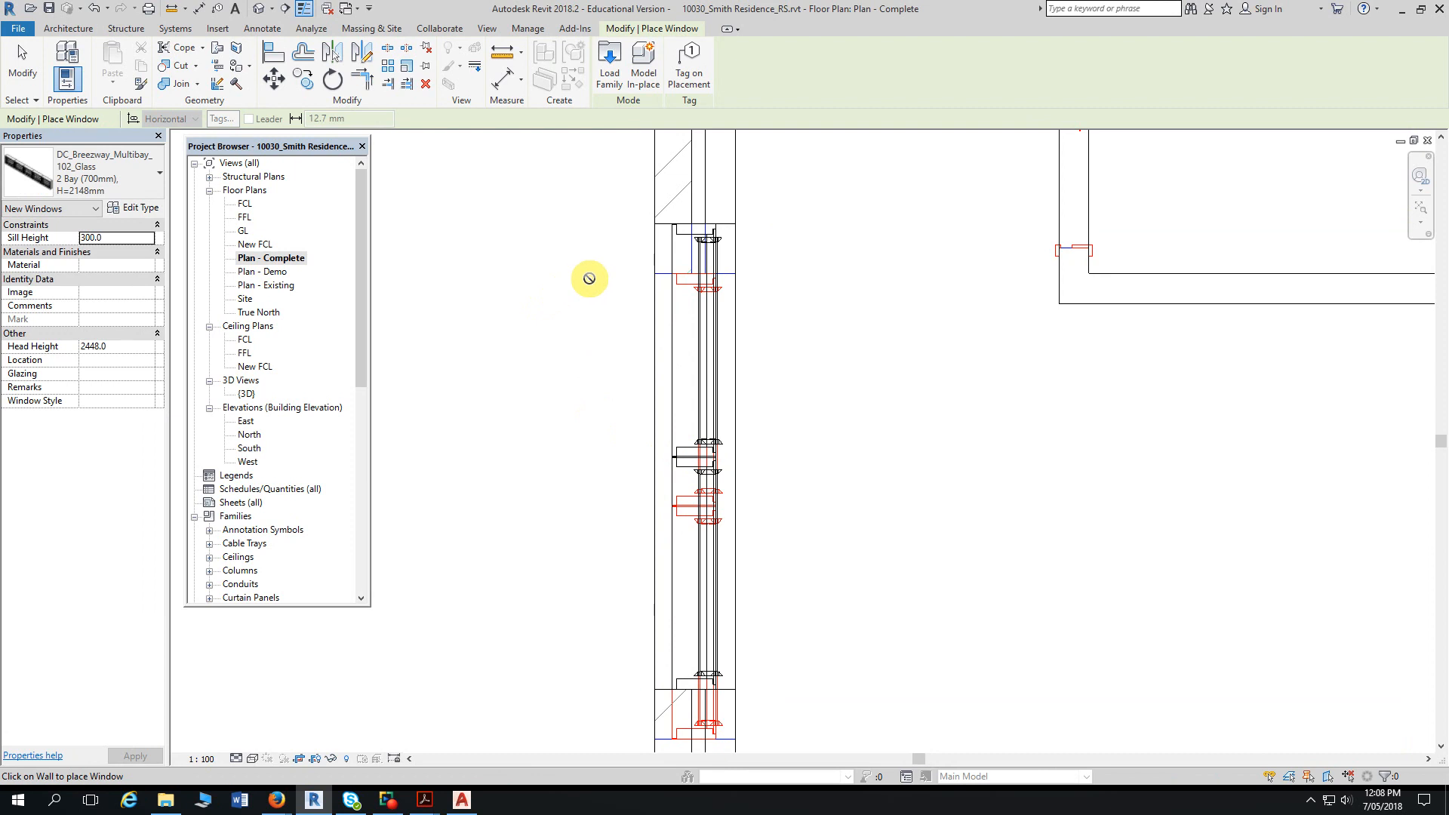
key(Escape)
- Align the new louvre window's upper frame edge with the matching red line of the imported design plan
scroll(600, 268, up, 3)
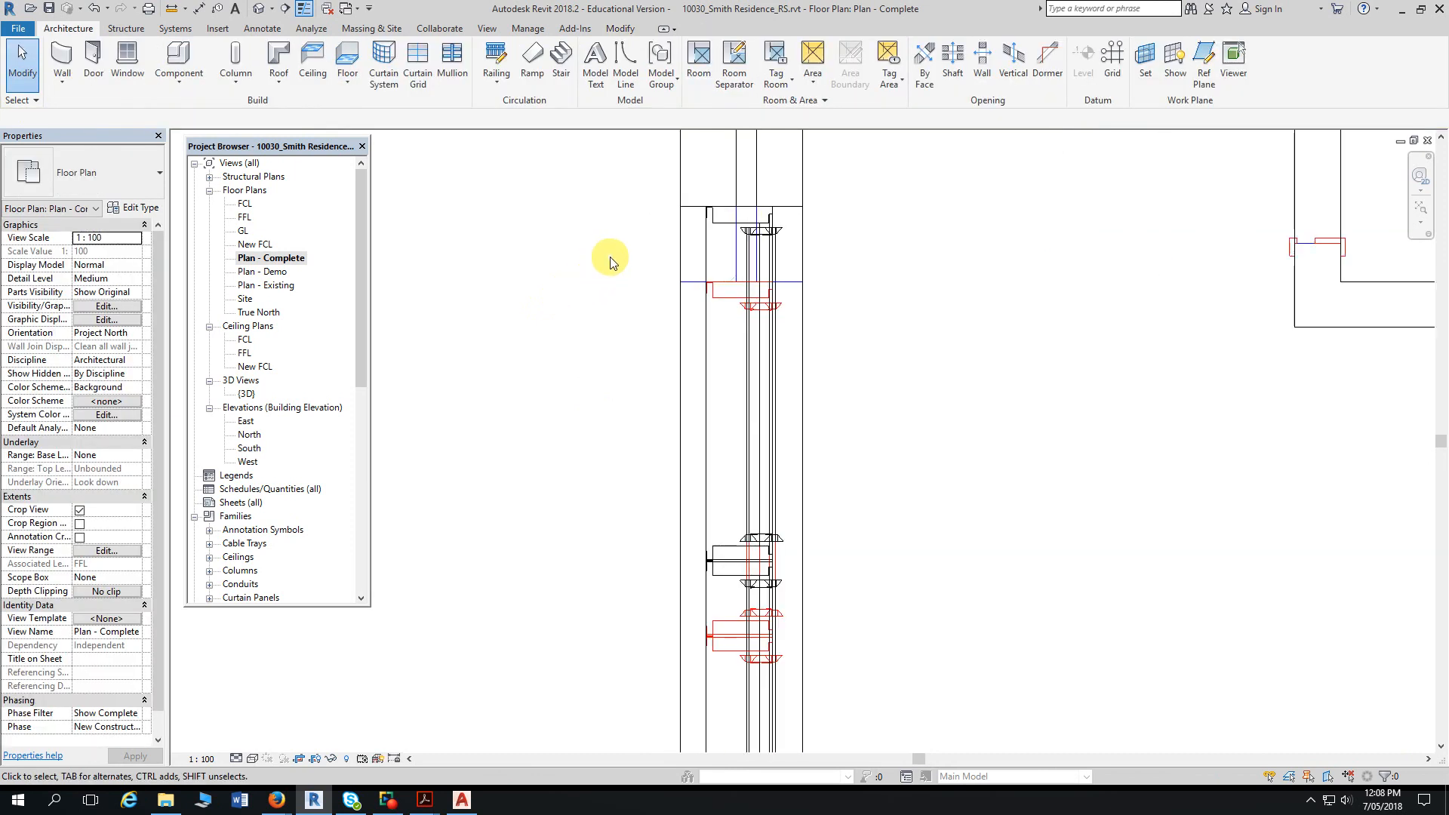
scroll(579, 291, up, 3)
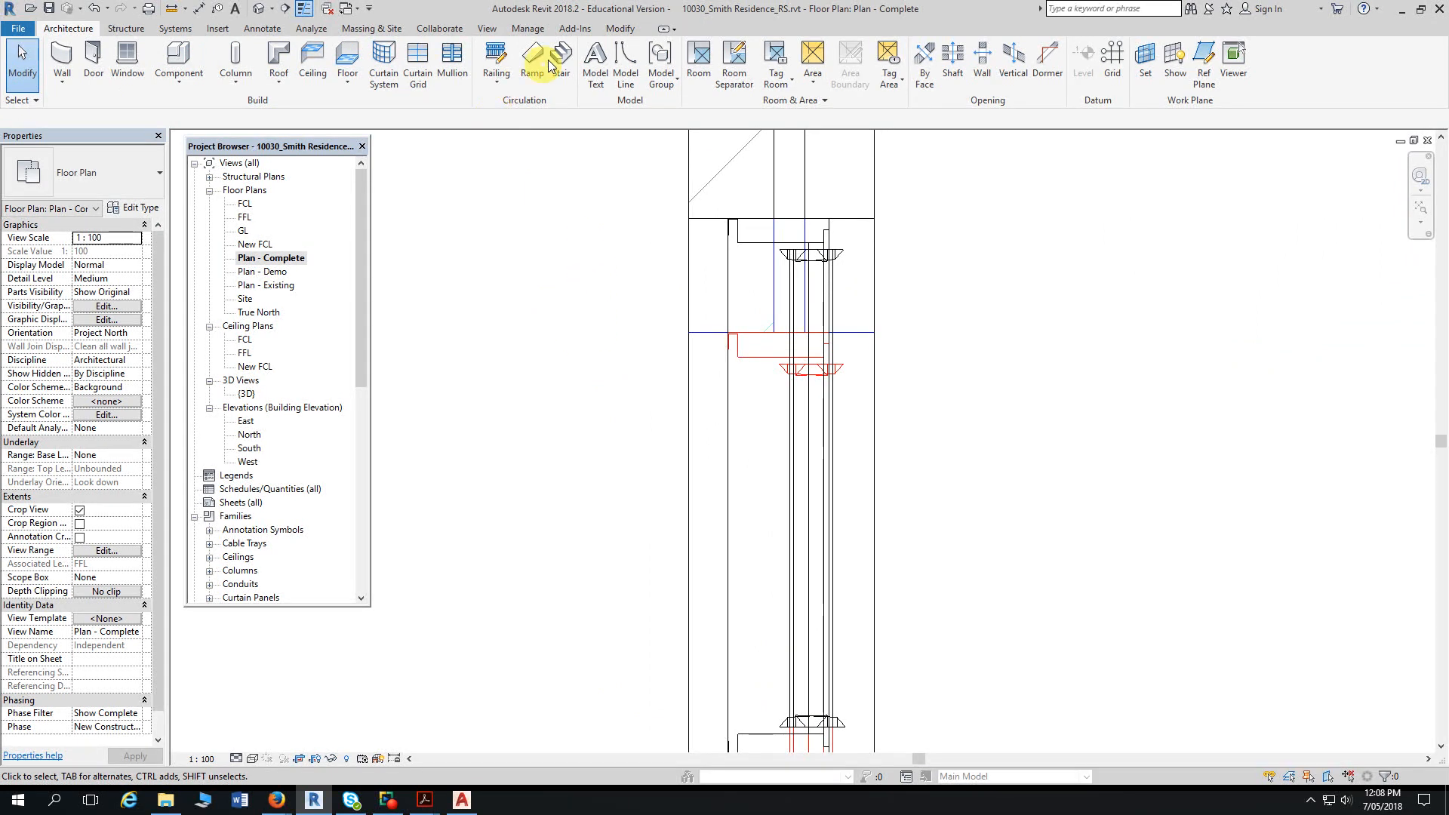
click(609, 30)
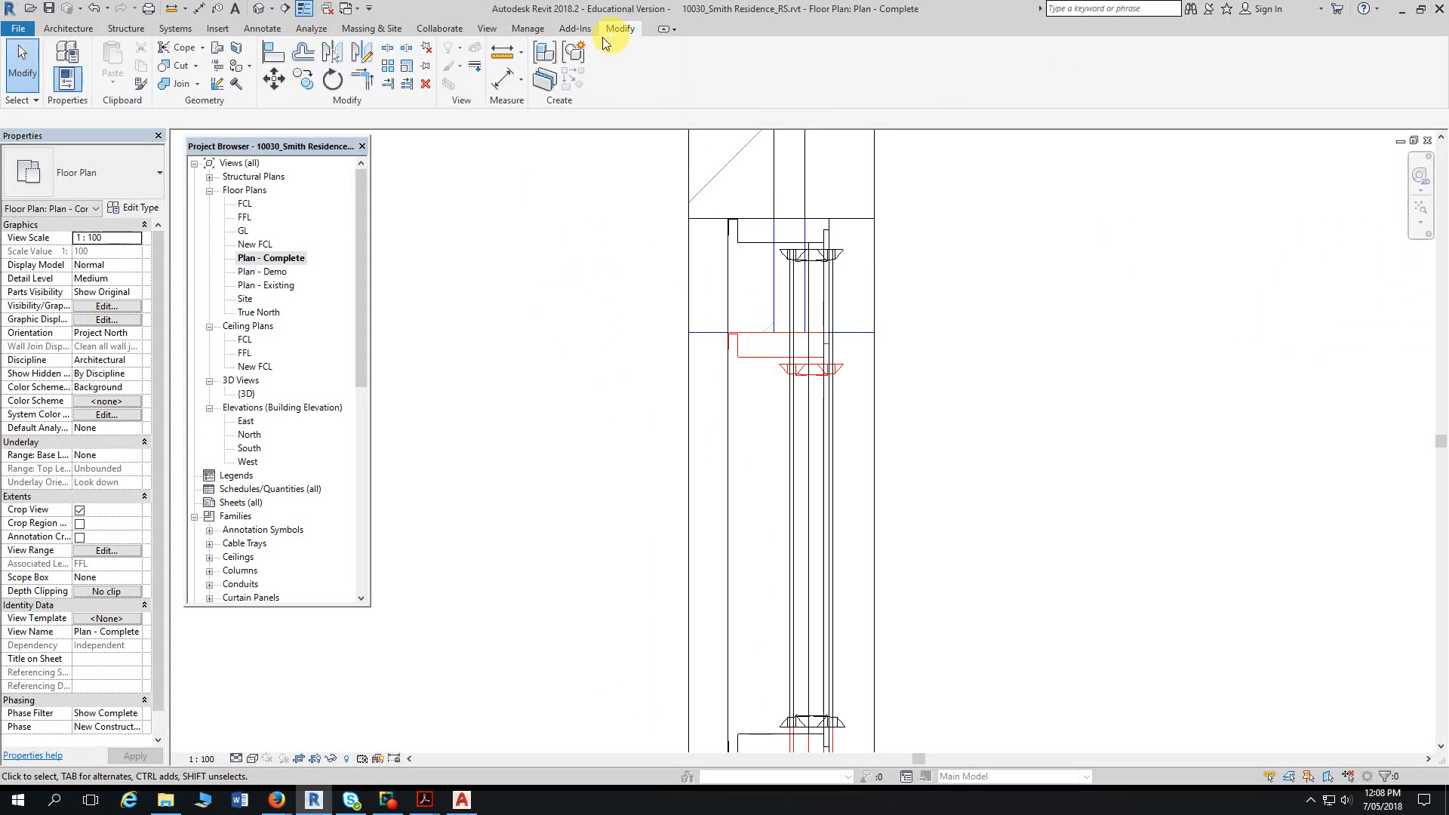
click(274, 51)
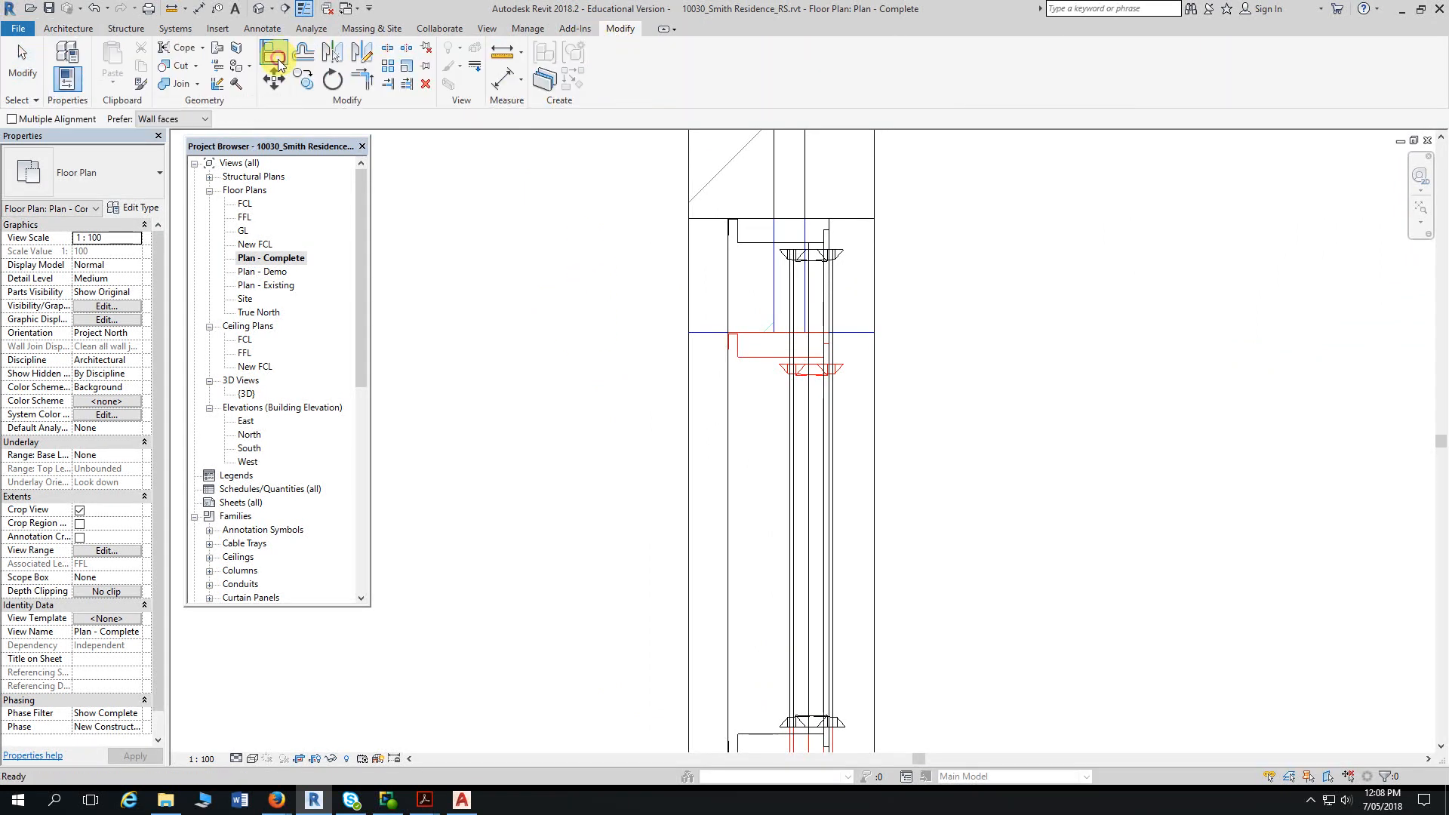
click(755, 358)
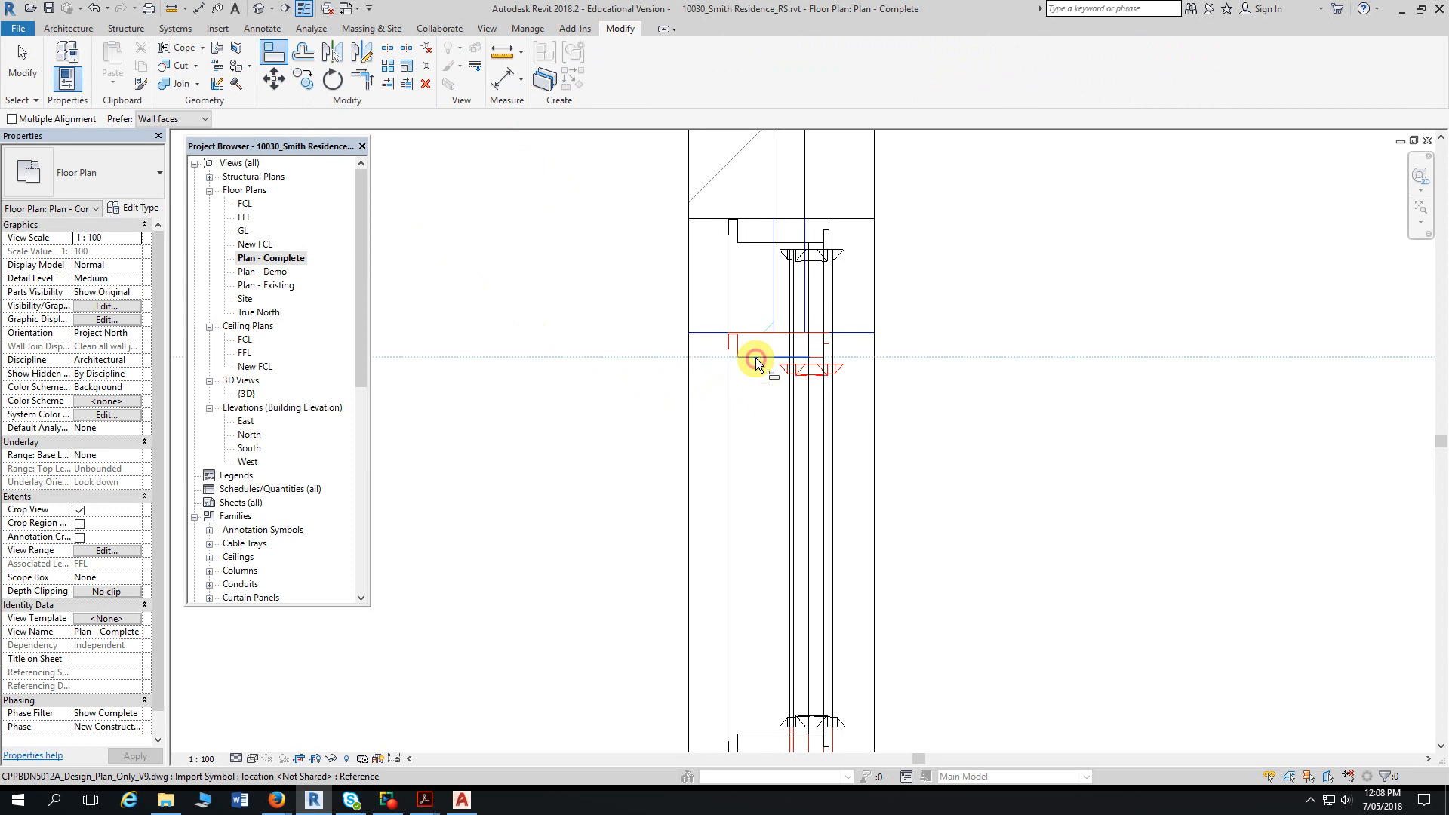
click(750, 243)
key(Escape)
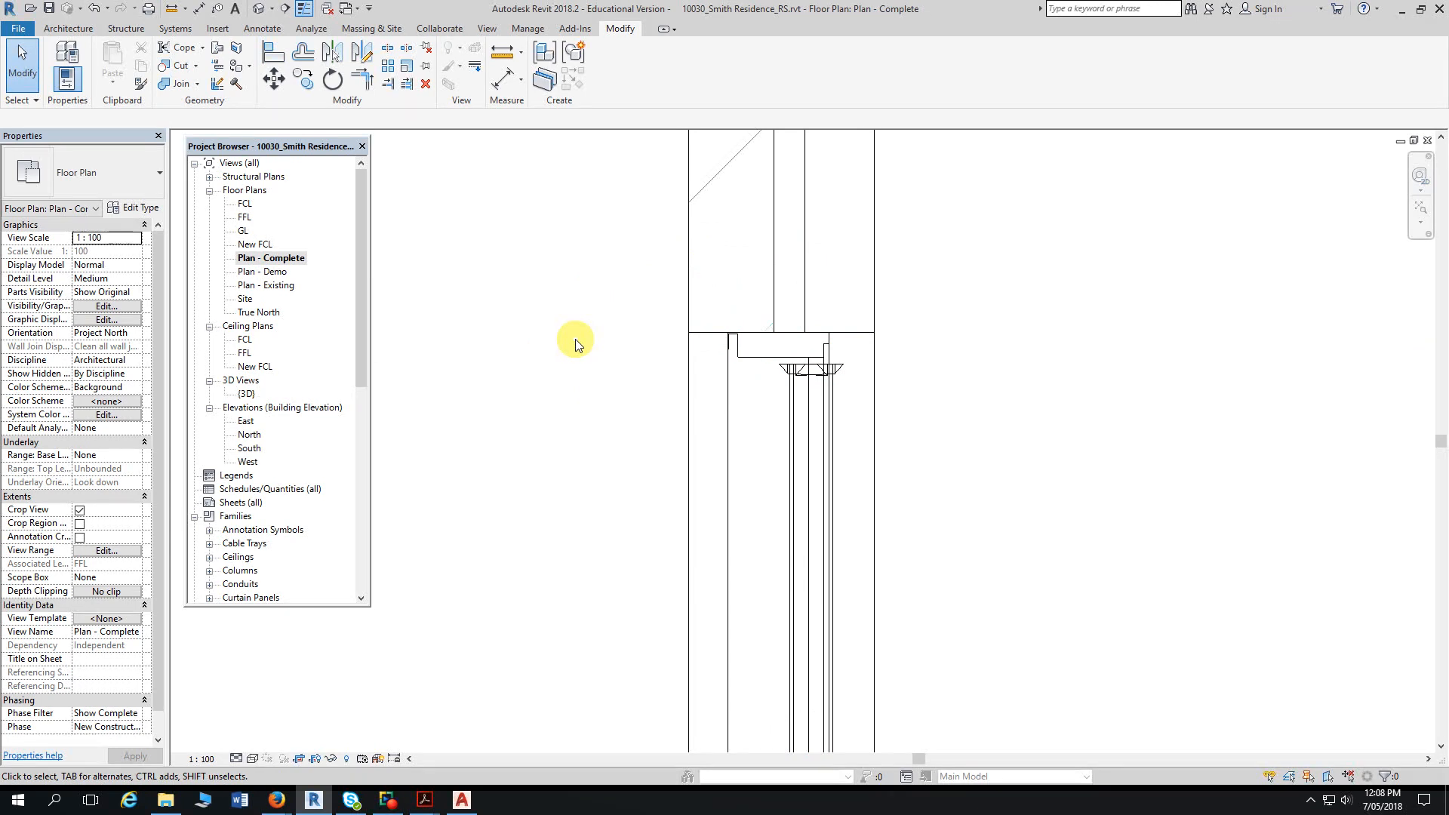
- Set the new two-bay louvre window's head height to 2148 and its mark to 1
scroll(576, 341, down, 3)
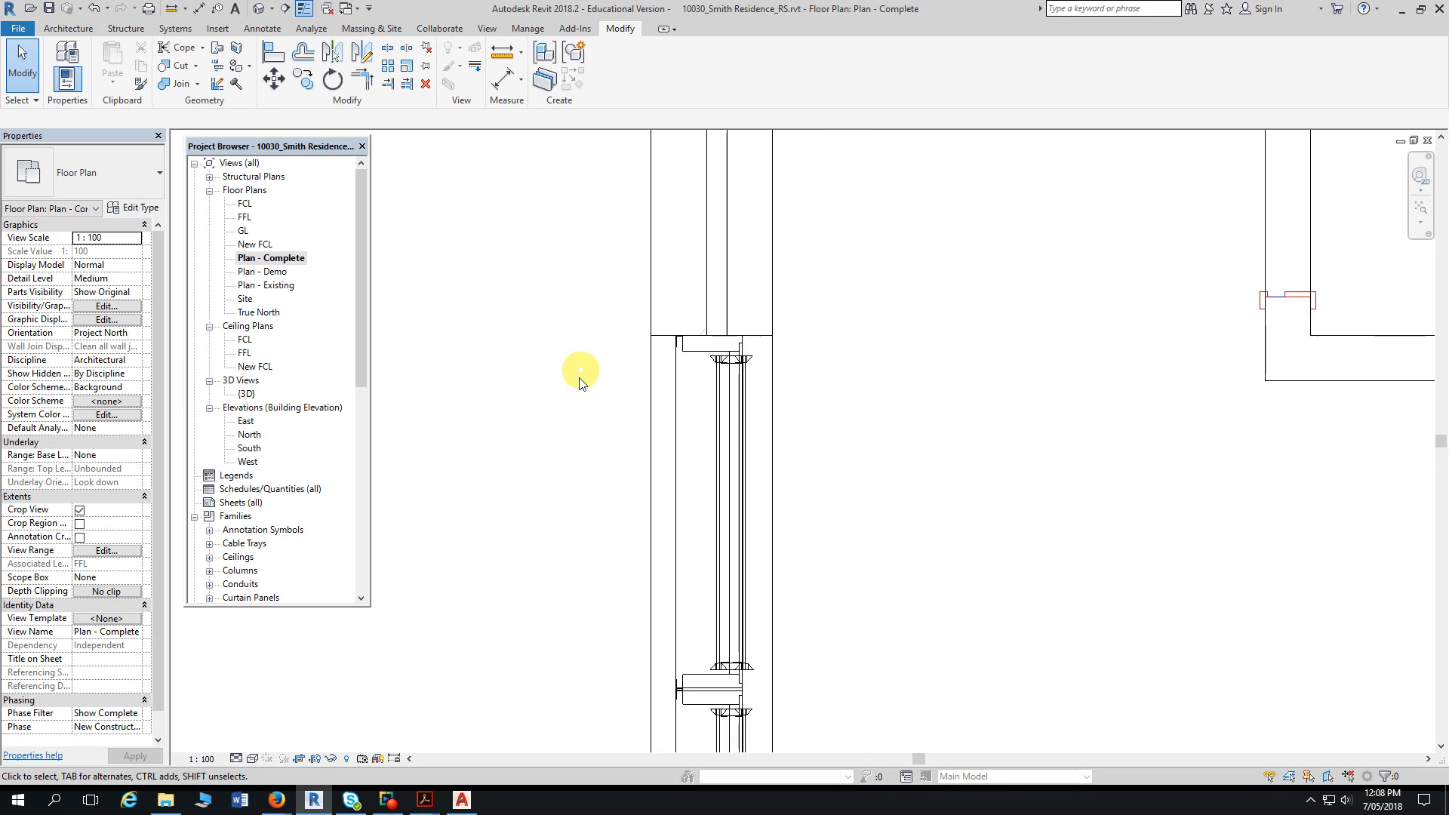
middle_drag(588, 419, 674, 343)
scroll(648, 296, down, 1)
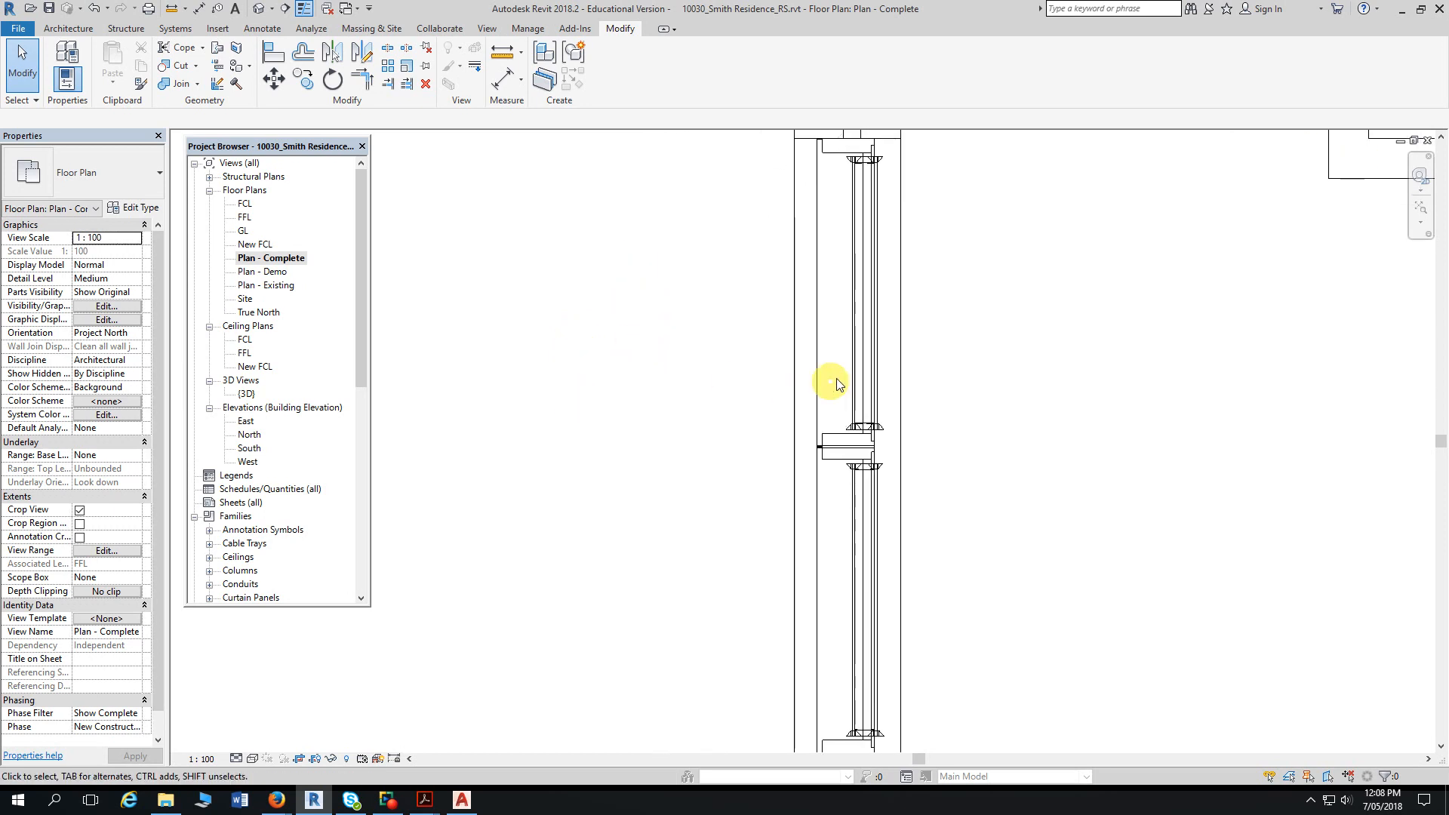
scroll(871, 342, down, 2)
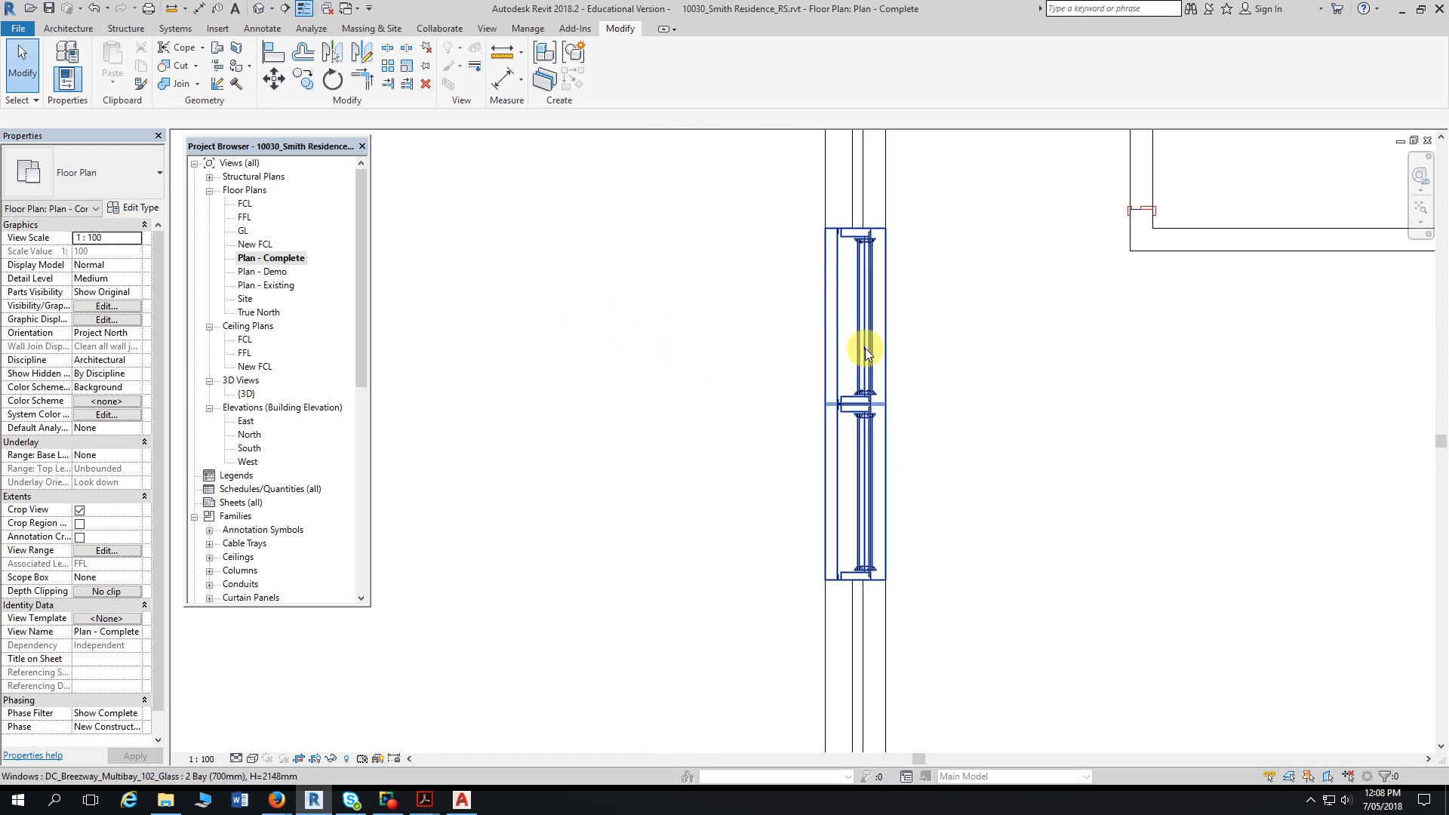
click(872, 346)
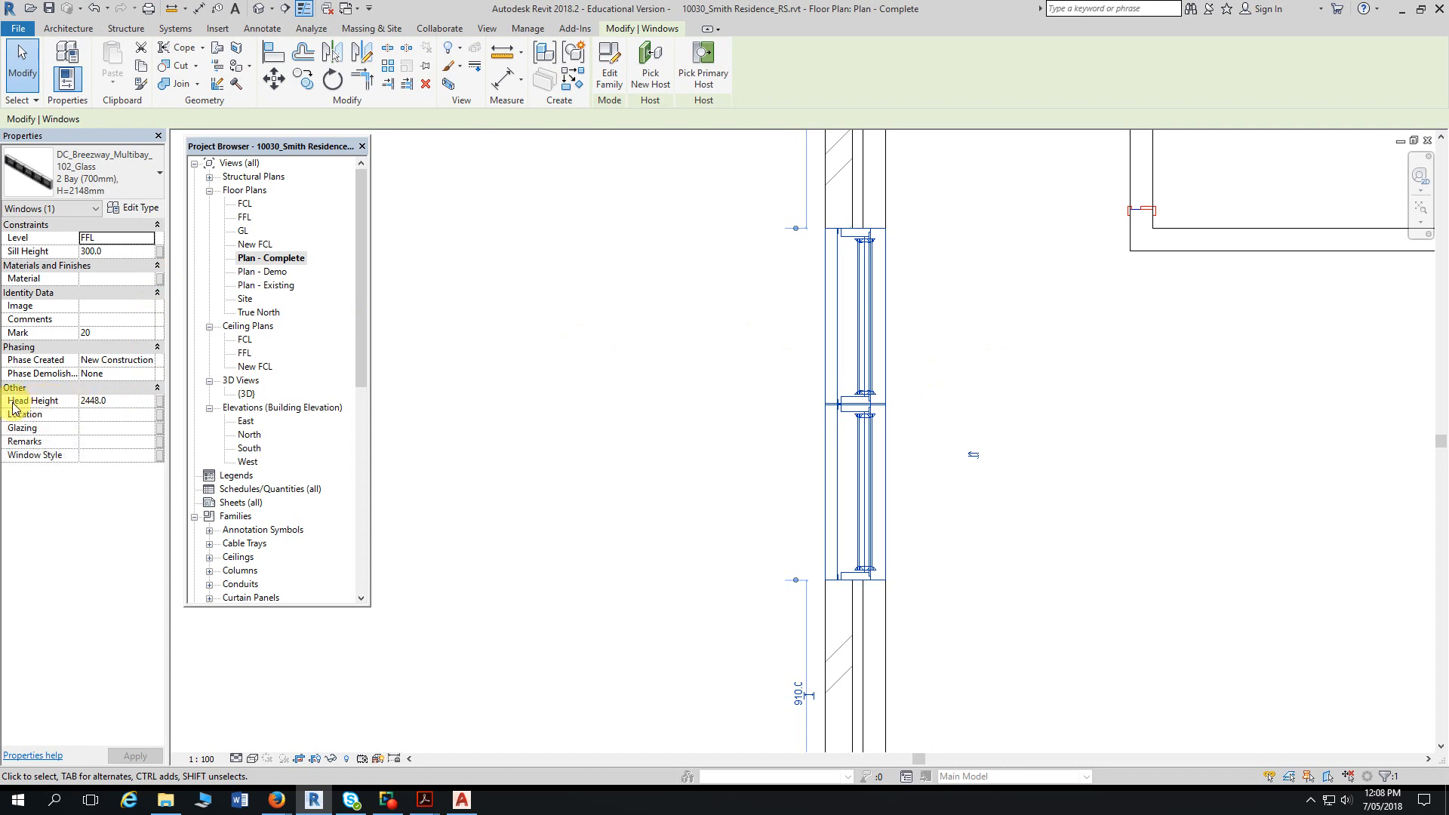
click(125, 401)
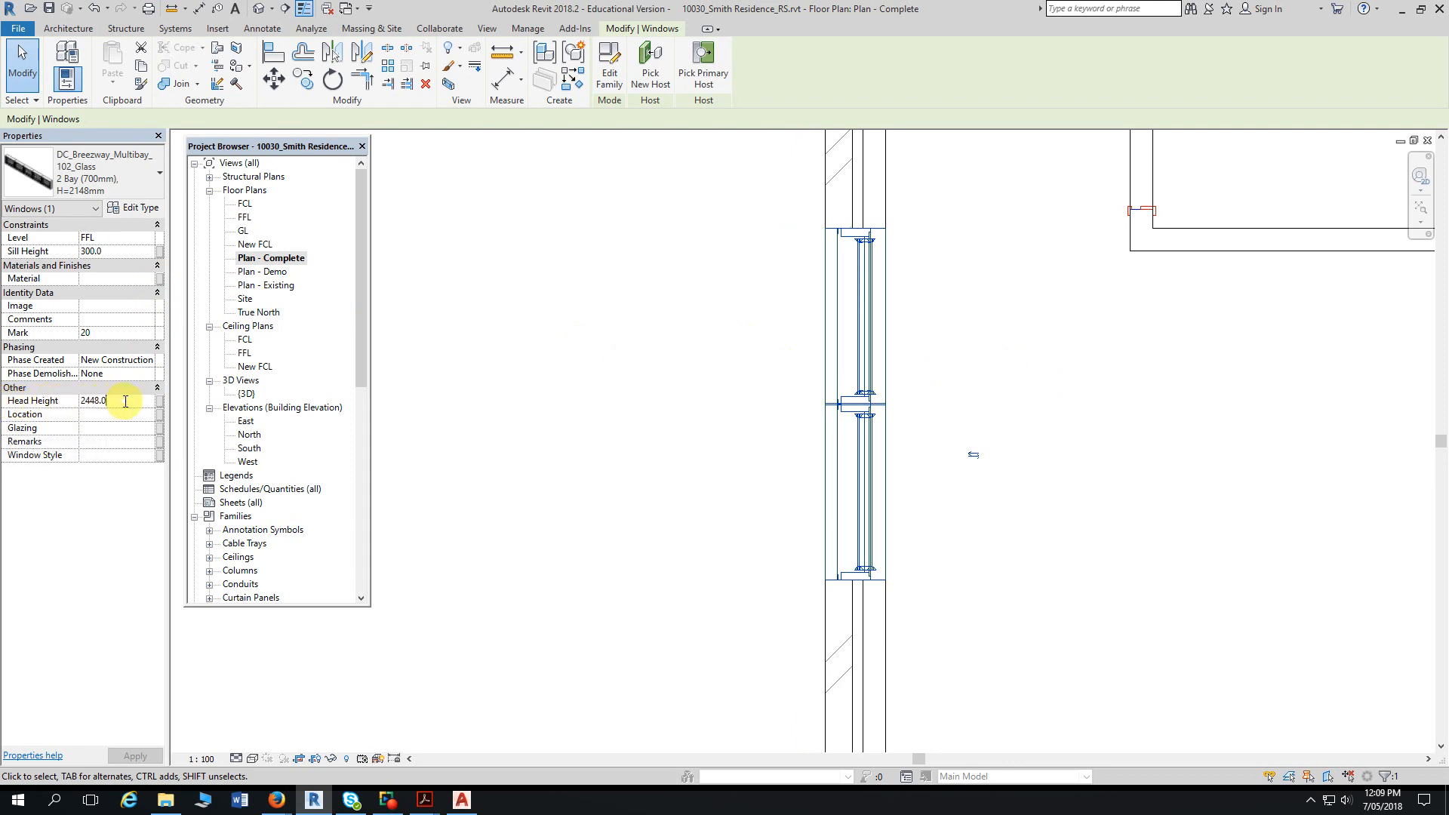
double_click(125, 400)
text(21)
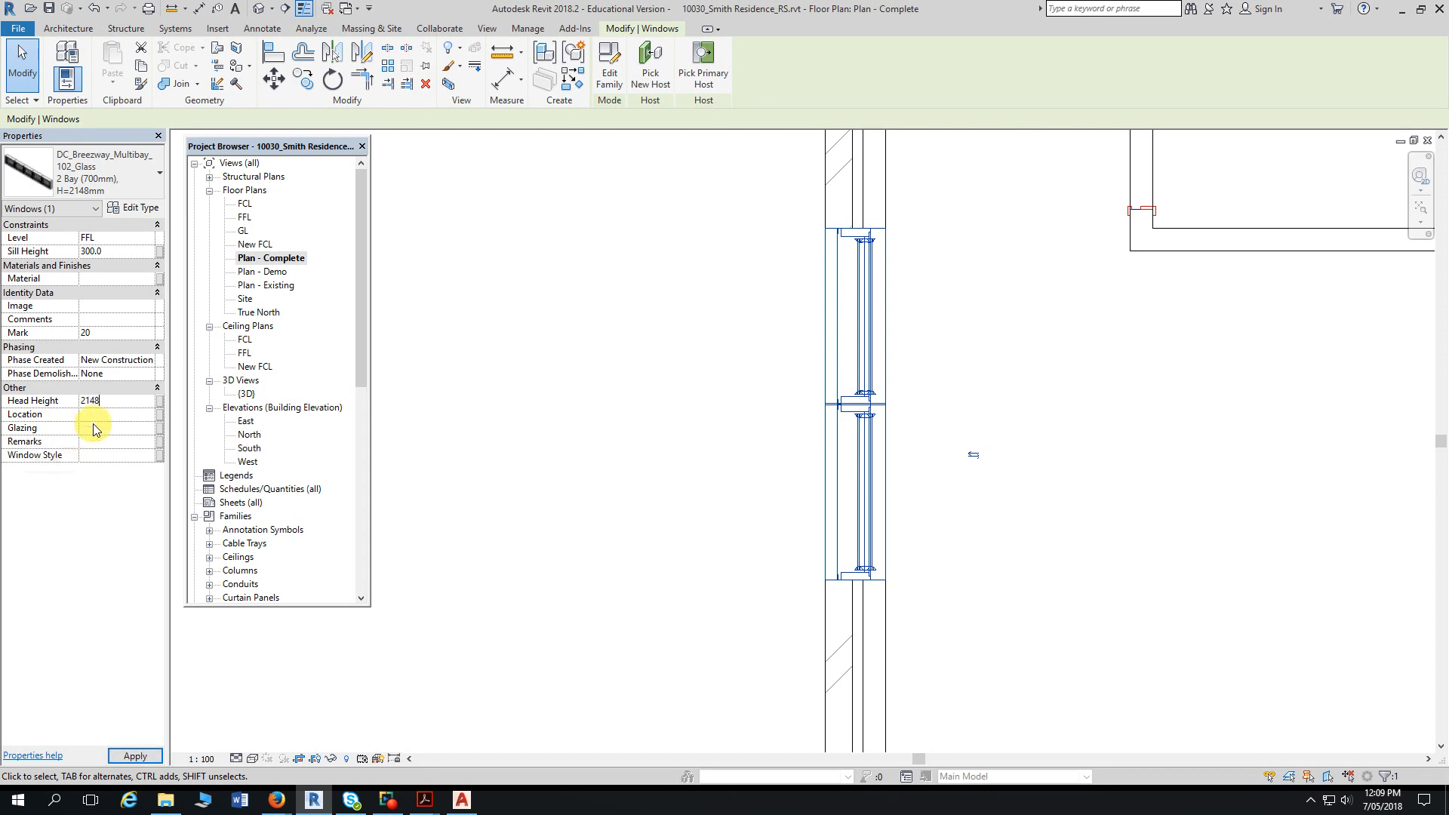
click(102, 333)
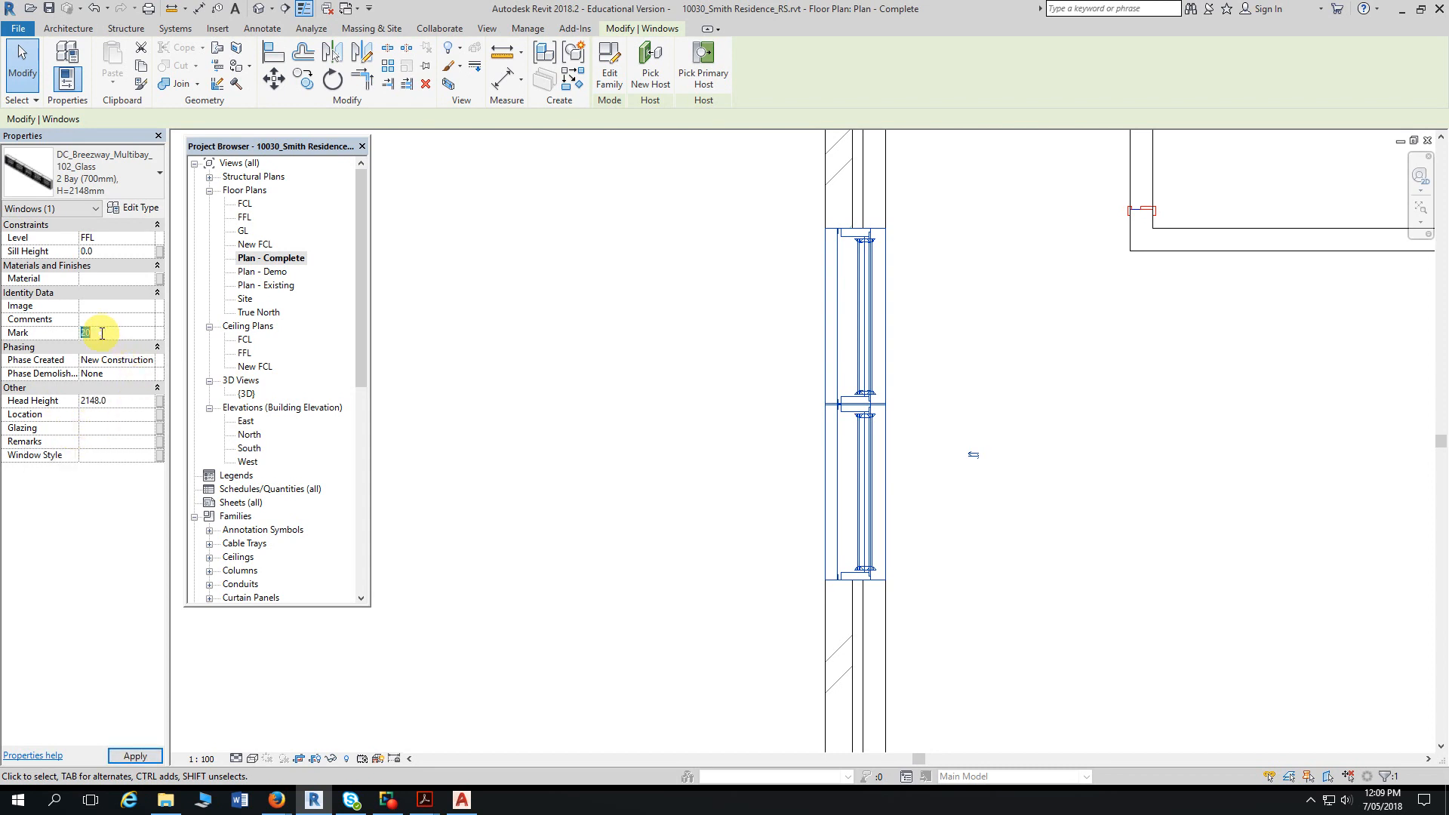
drag(105, 332, 76, 333)
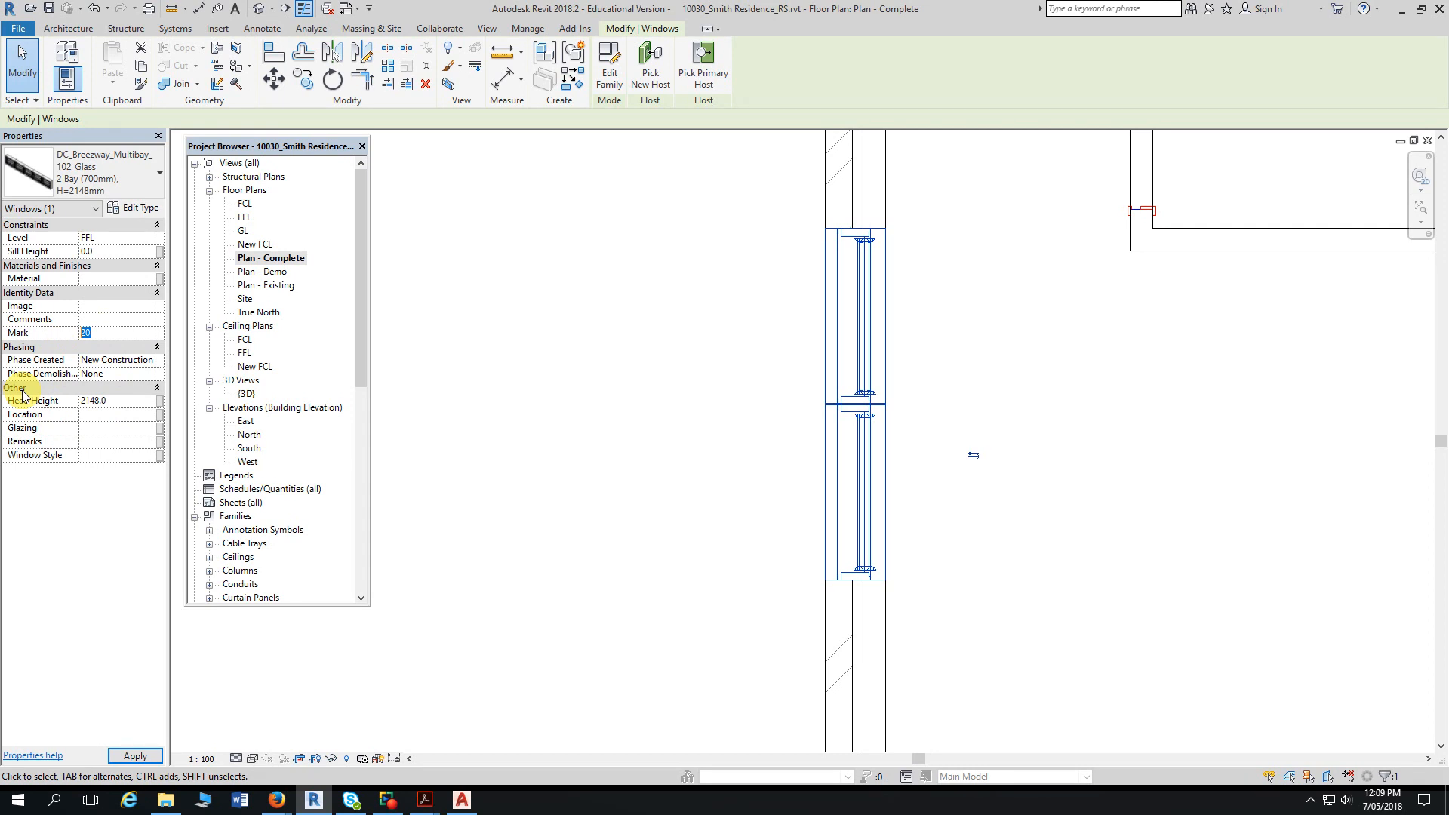
text(1)
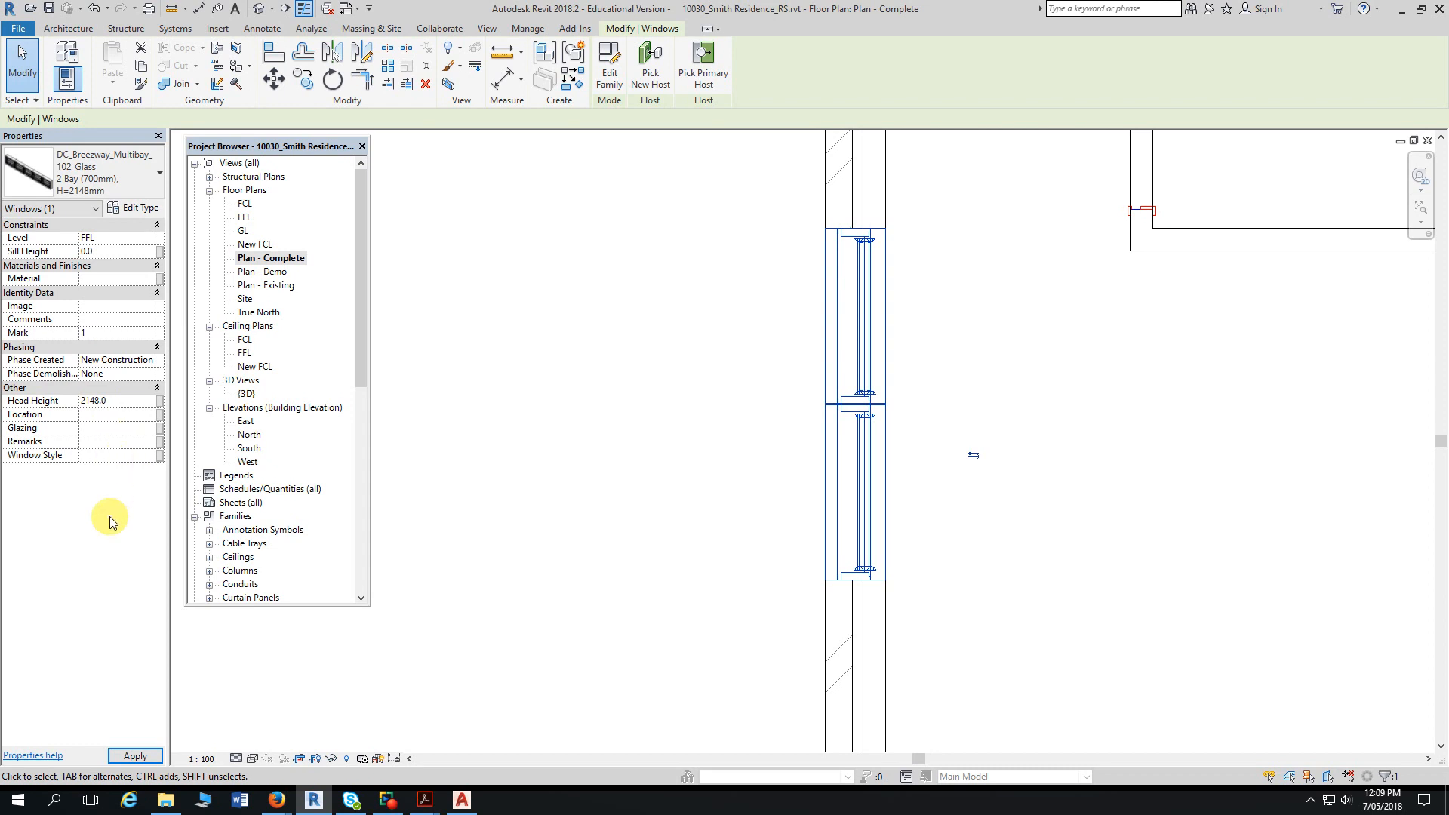
- Open the 3D view and examine the new two-bay louvre window in the existing brick wall facing the extension
key(Tab)
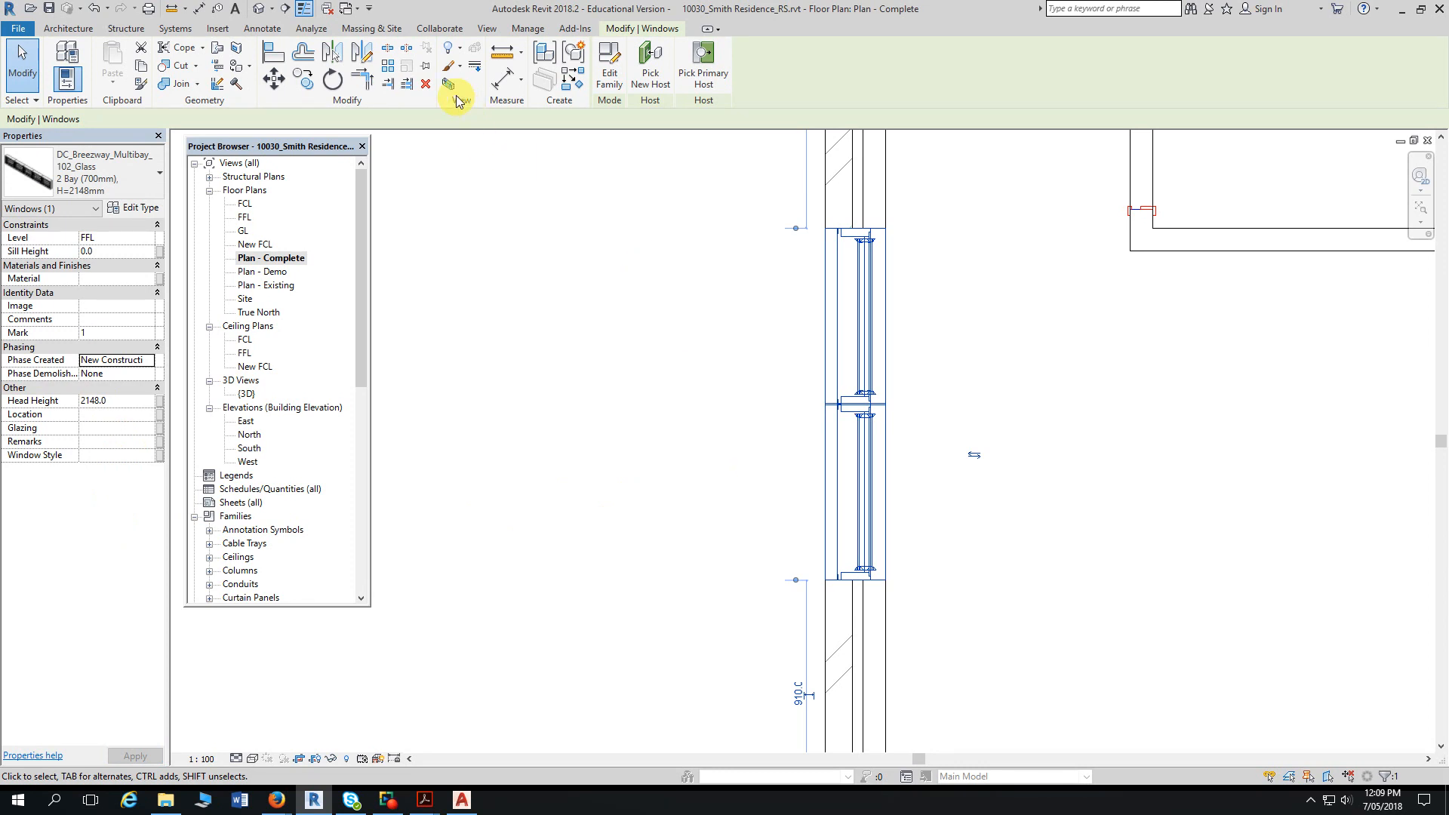
click(424, 66)
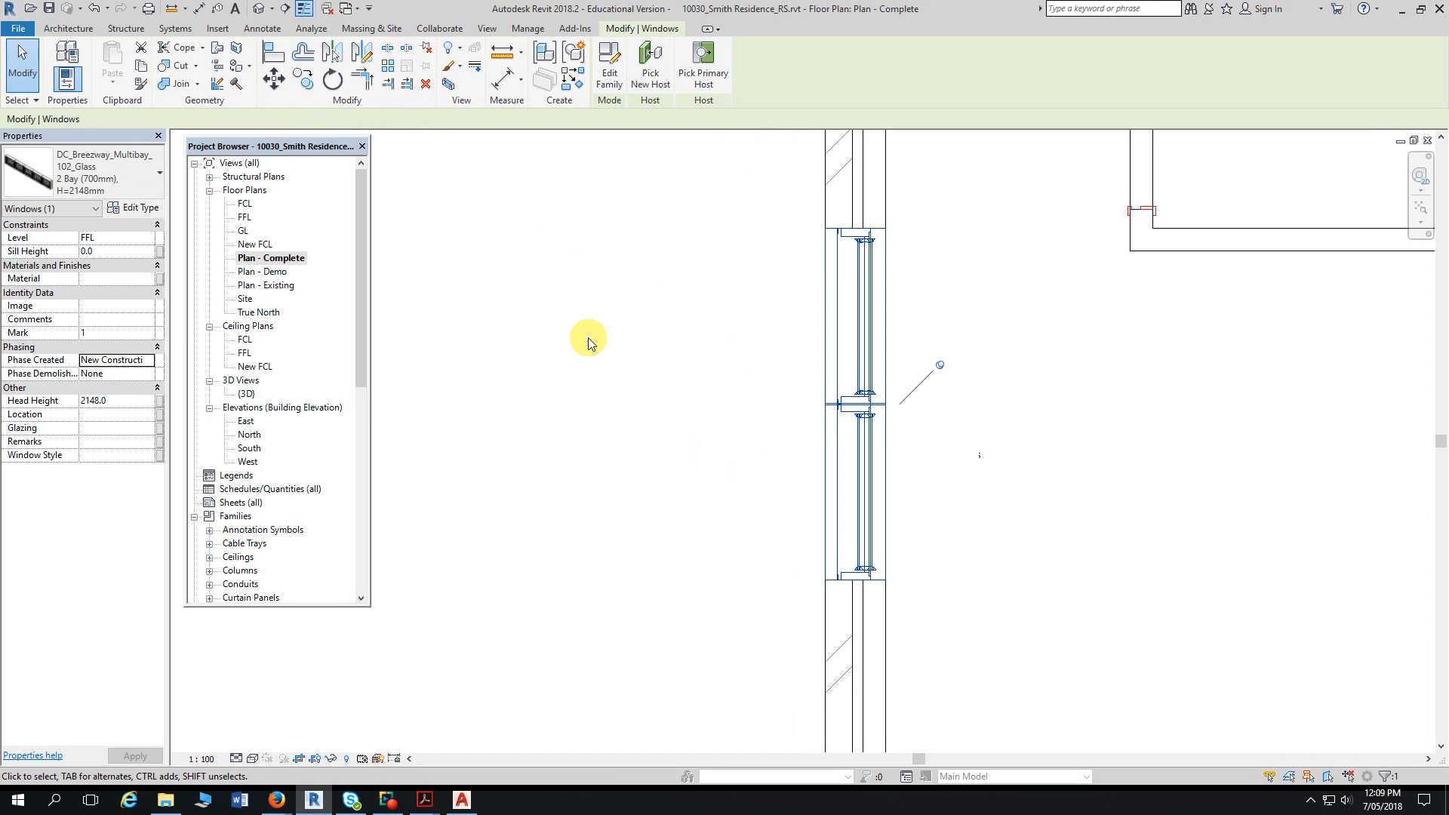
click(263, 15)
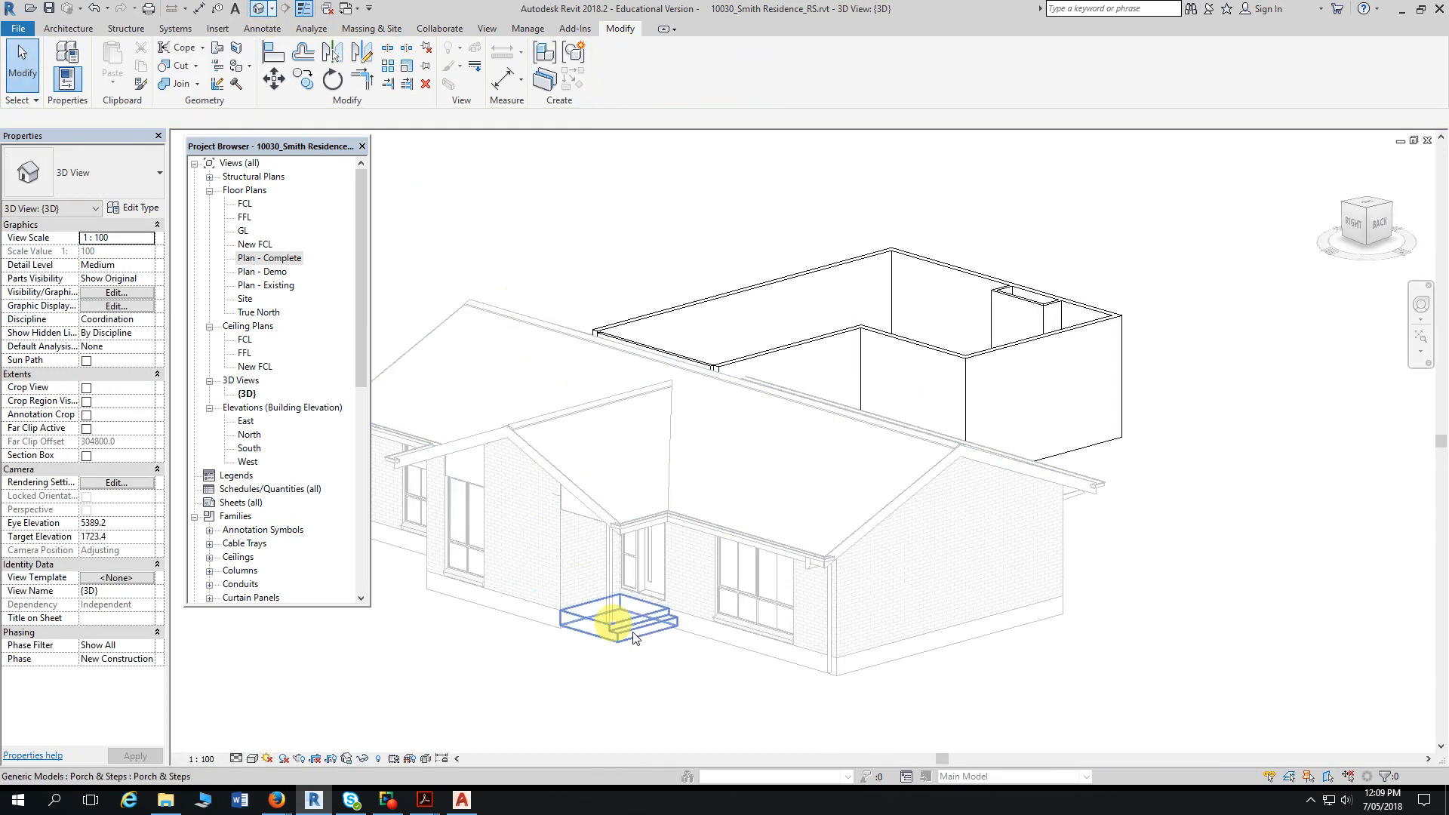
shift+middle_drag(1060, 663, 789, 611)
scroll(763, 654, up, 2)
scroll(828, 520, up, 1)
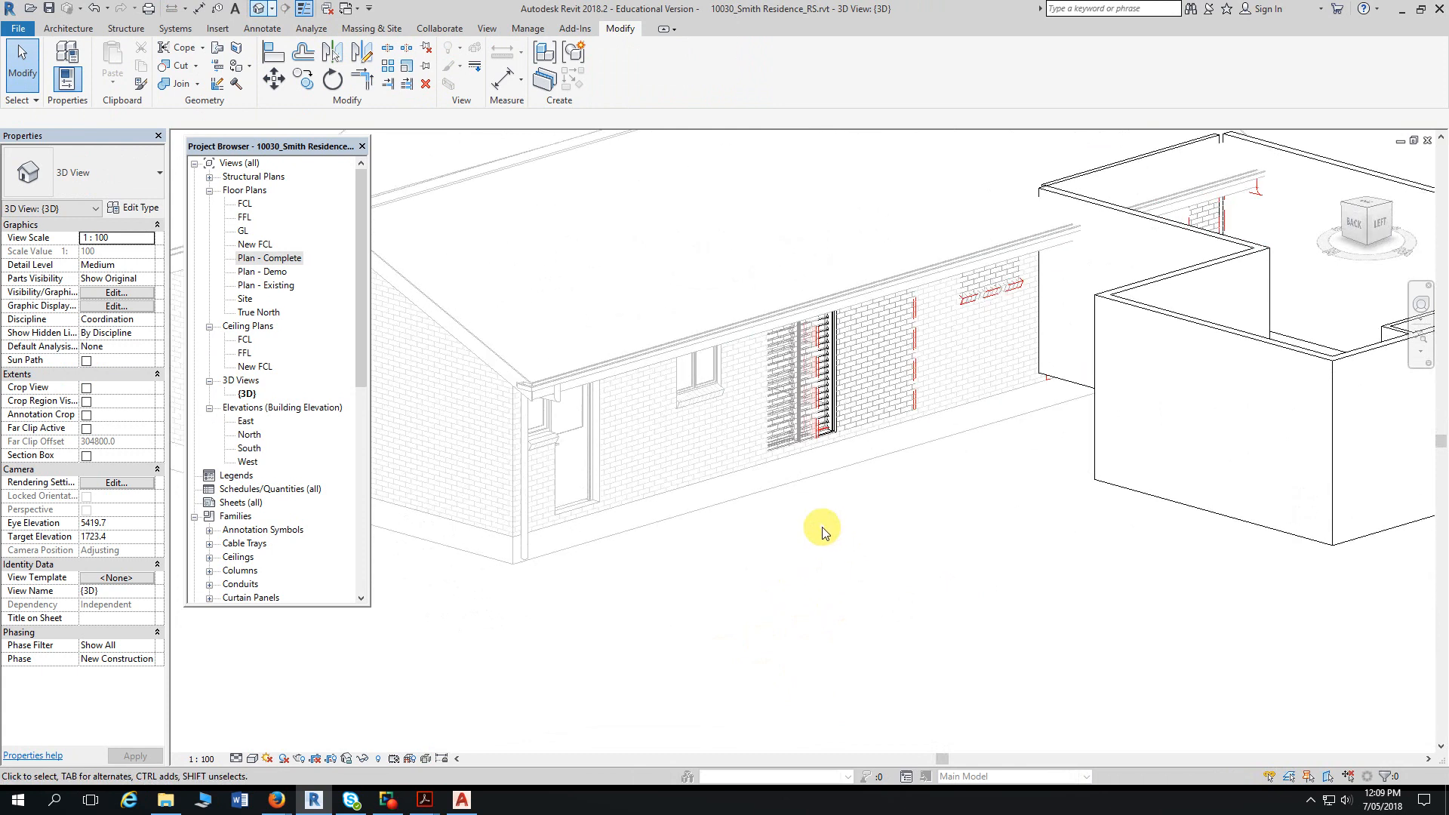
scroll(958, 621, down, 3)
middle_drag(1016, 621, 1016, 573)
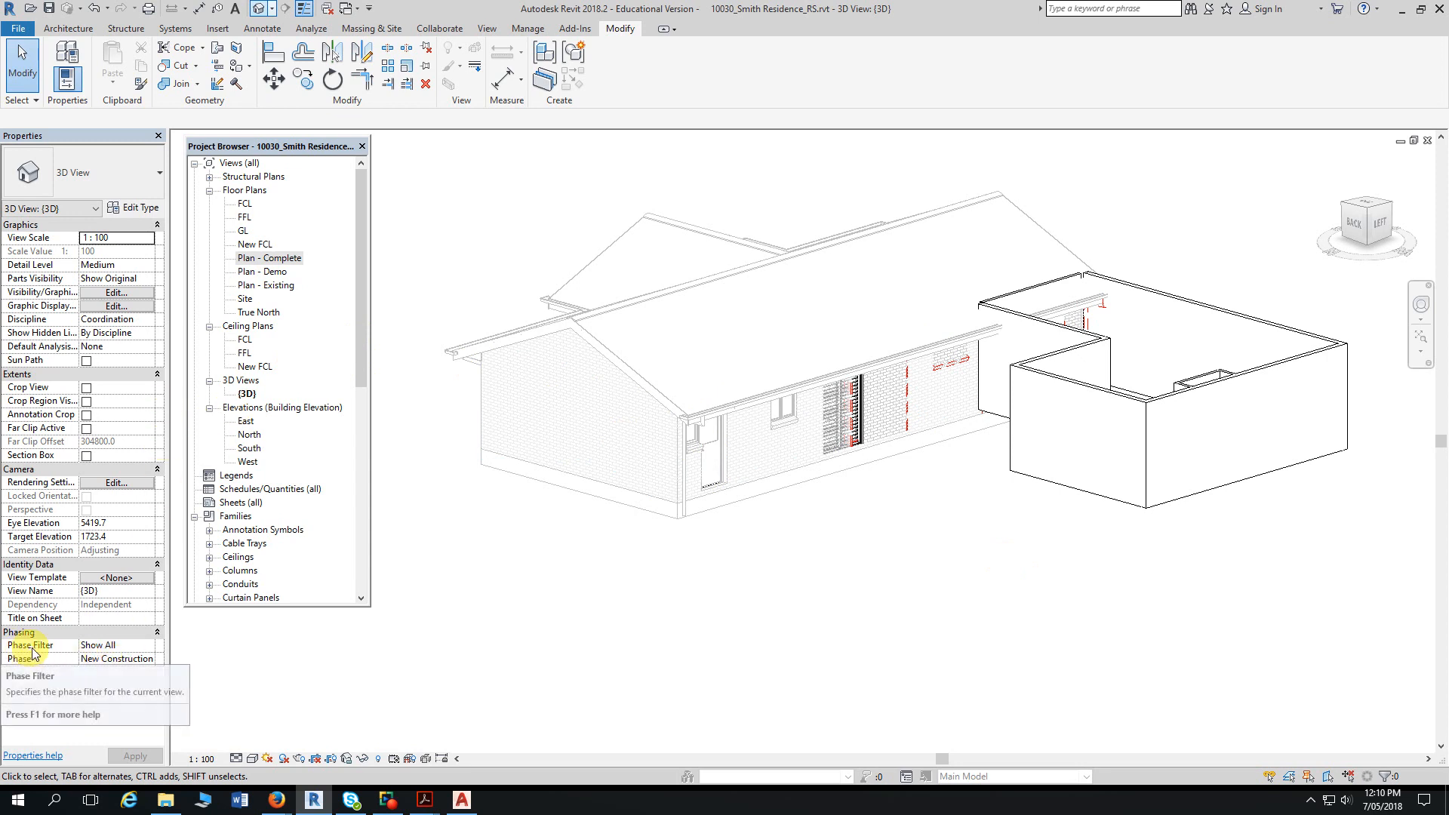
- Set the 3D view's phase filter to Show Complete
click(99, 648)
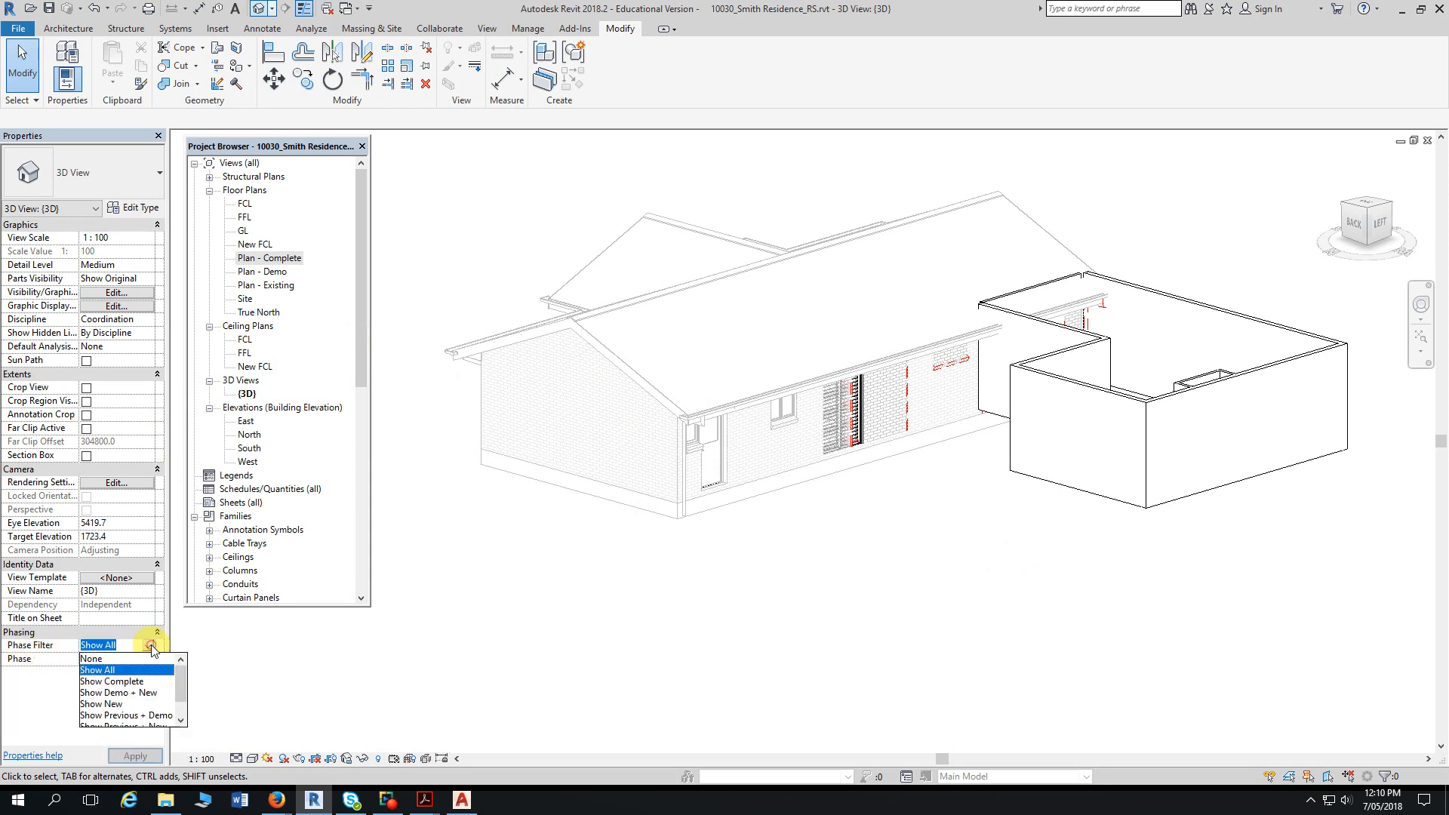
click(148, 647)
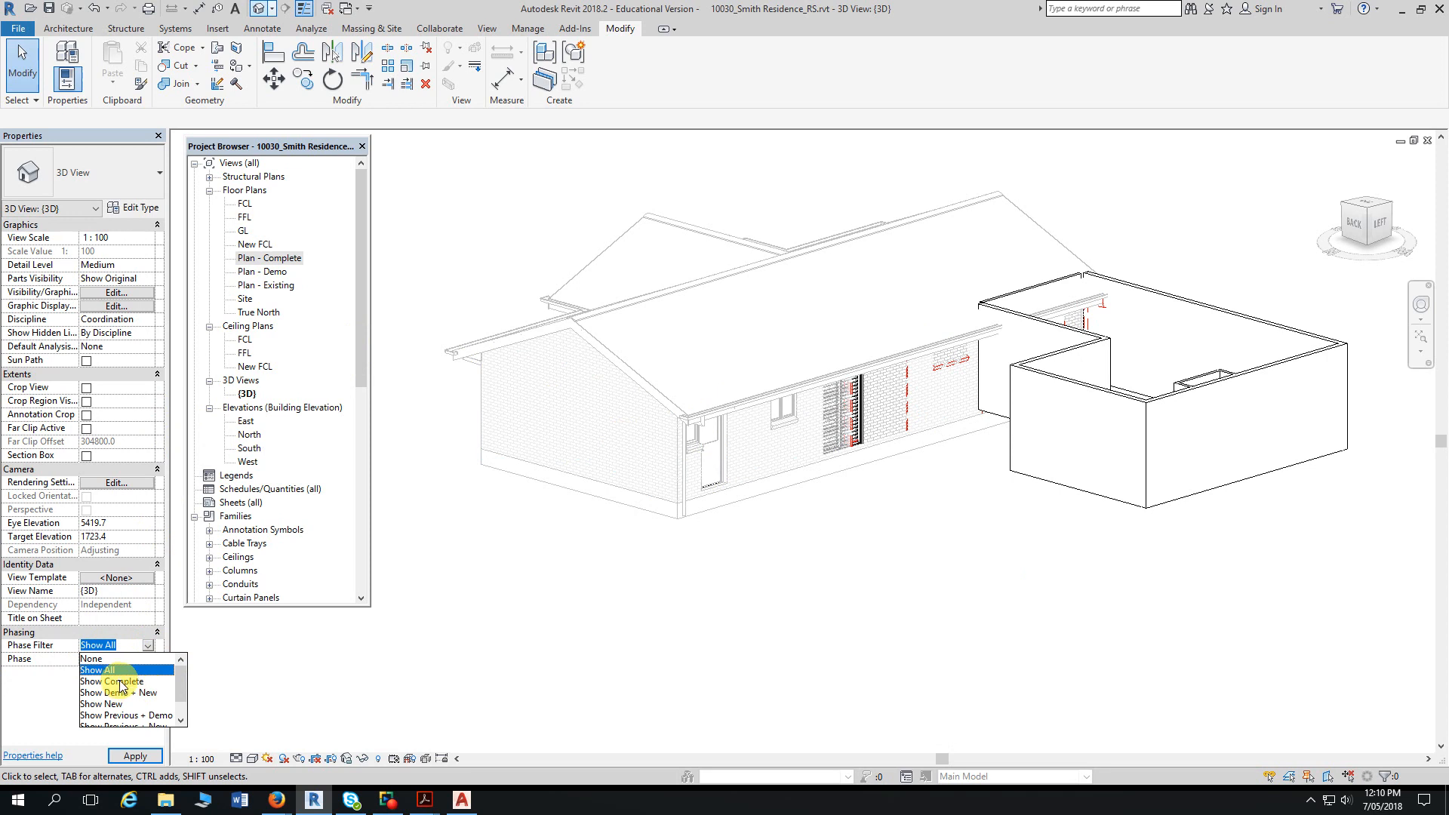
click(113, 682)
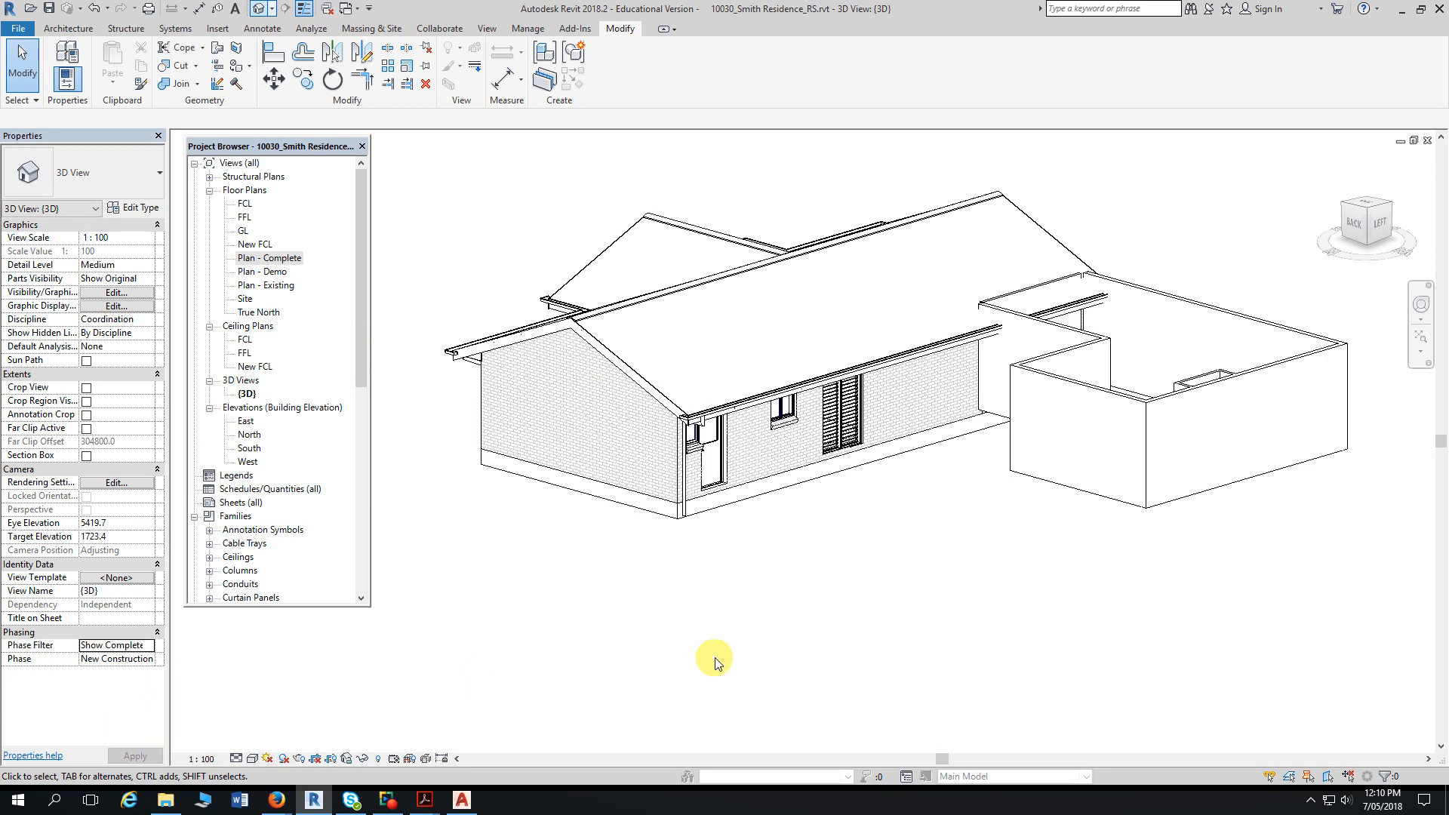
scroll(836, 578, up, 3)
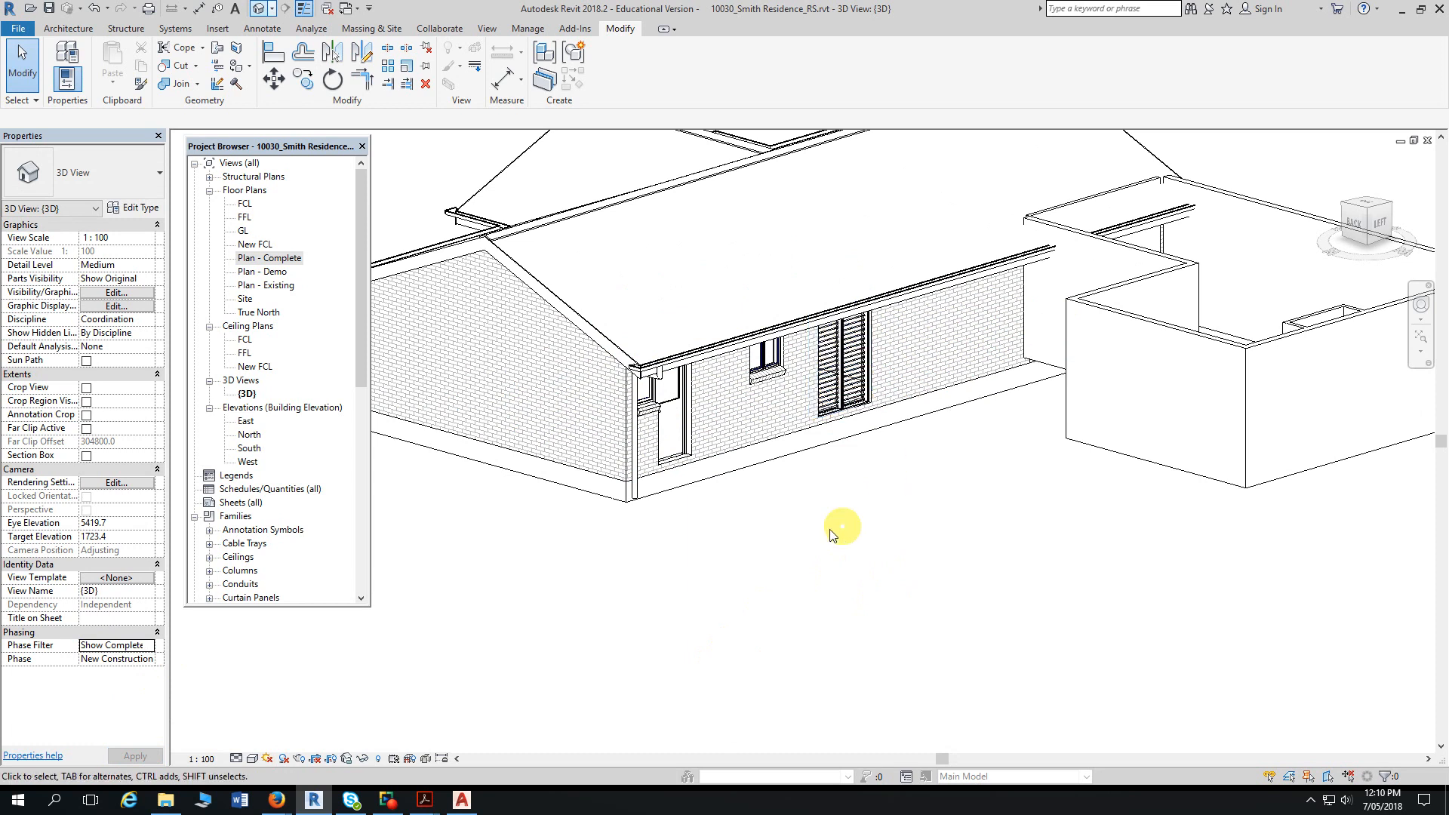
- Return to the Plan - Complete floor plan and examine the door and window locations in the house and extension
double_click(265, 259)
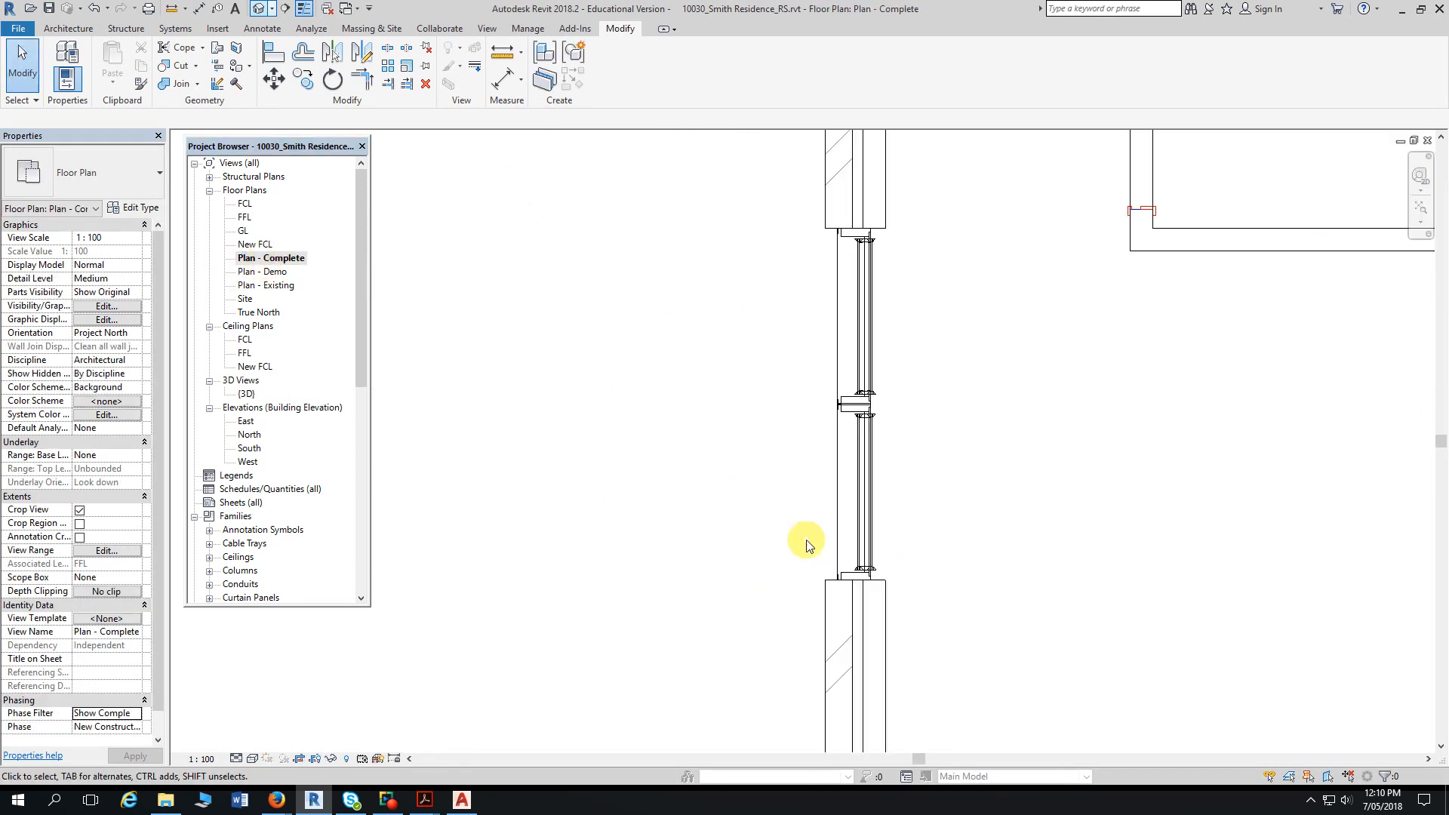
scroll(910, 589, down, 3)
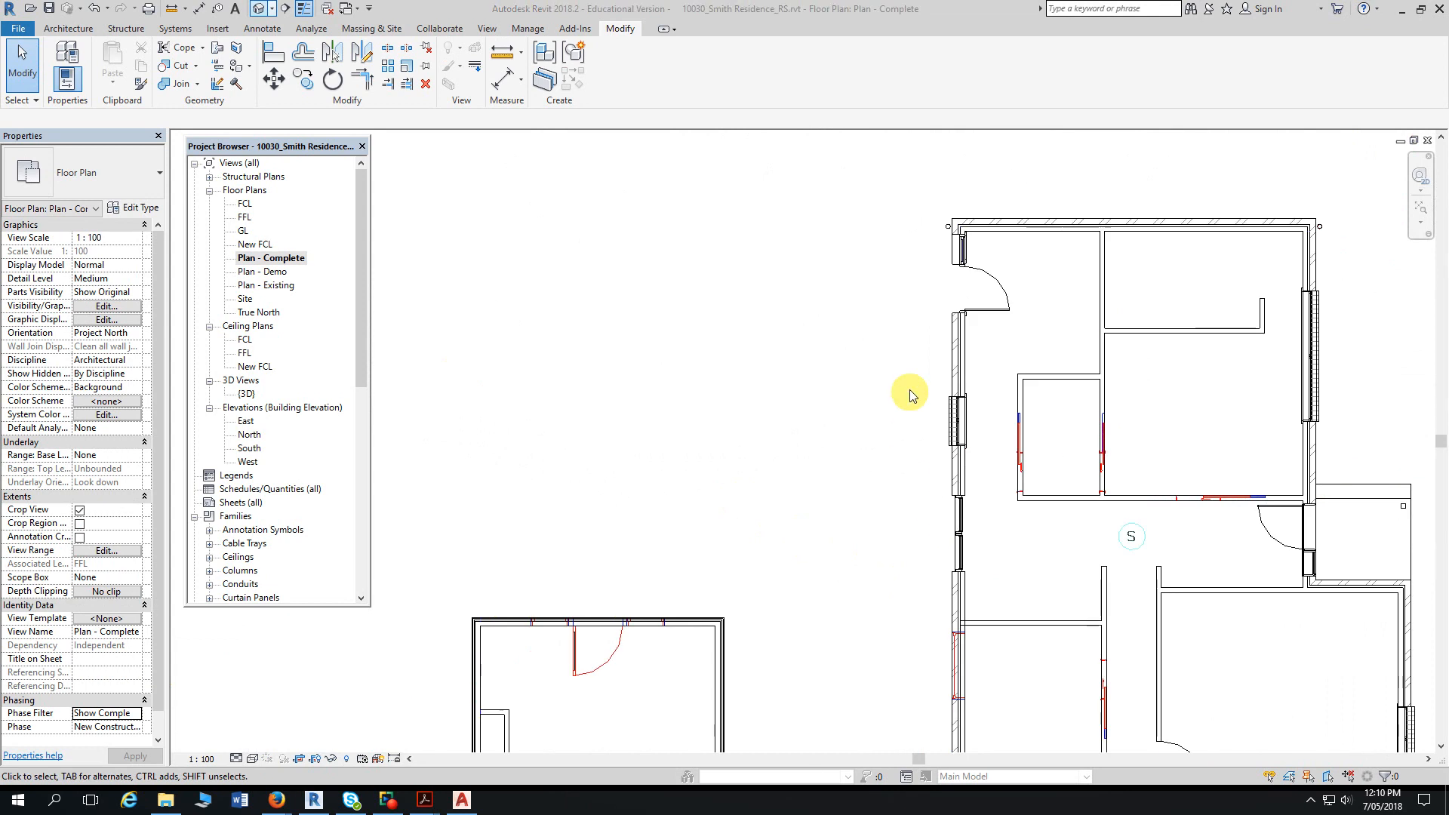
scroll(899, 556, up, 3)
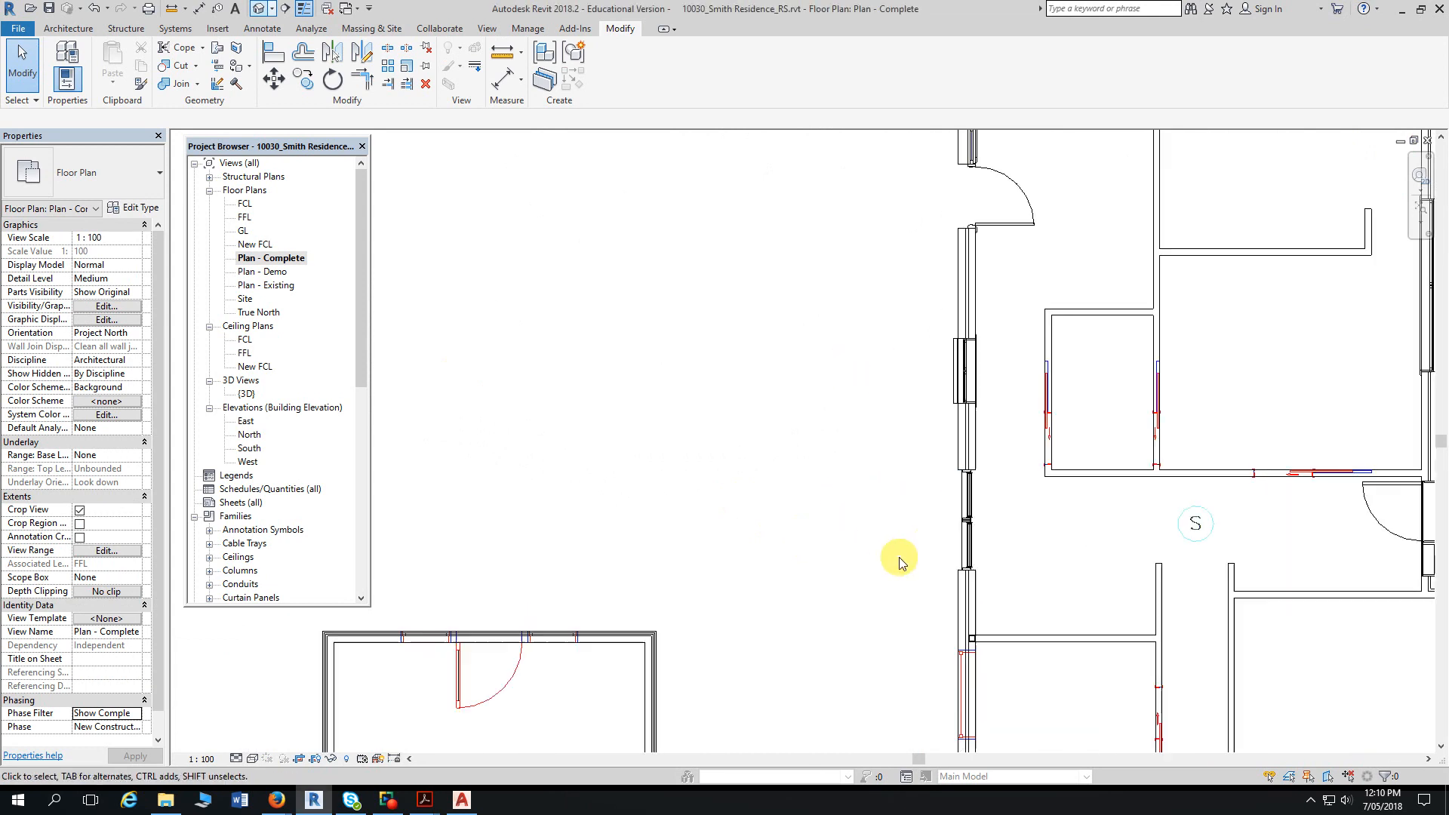
mouse_move(896, 572)
middle_down()
mouse_move(782, 327)
mouse_move(883, 285)
mouse_move(973, 221)
mouse_move(946, 262)
mouse_move(757, 388)
mouse_move(683, 469)
mouse_move(647, 479)
mouse_move(867, 411)
mouse_move(854, 329)
mouse_move(843, 336)
middle_up()
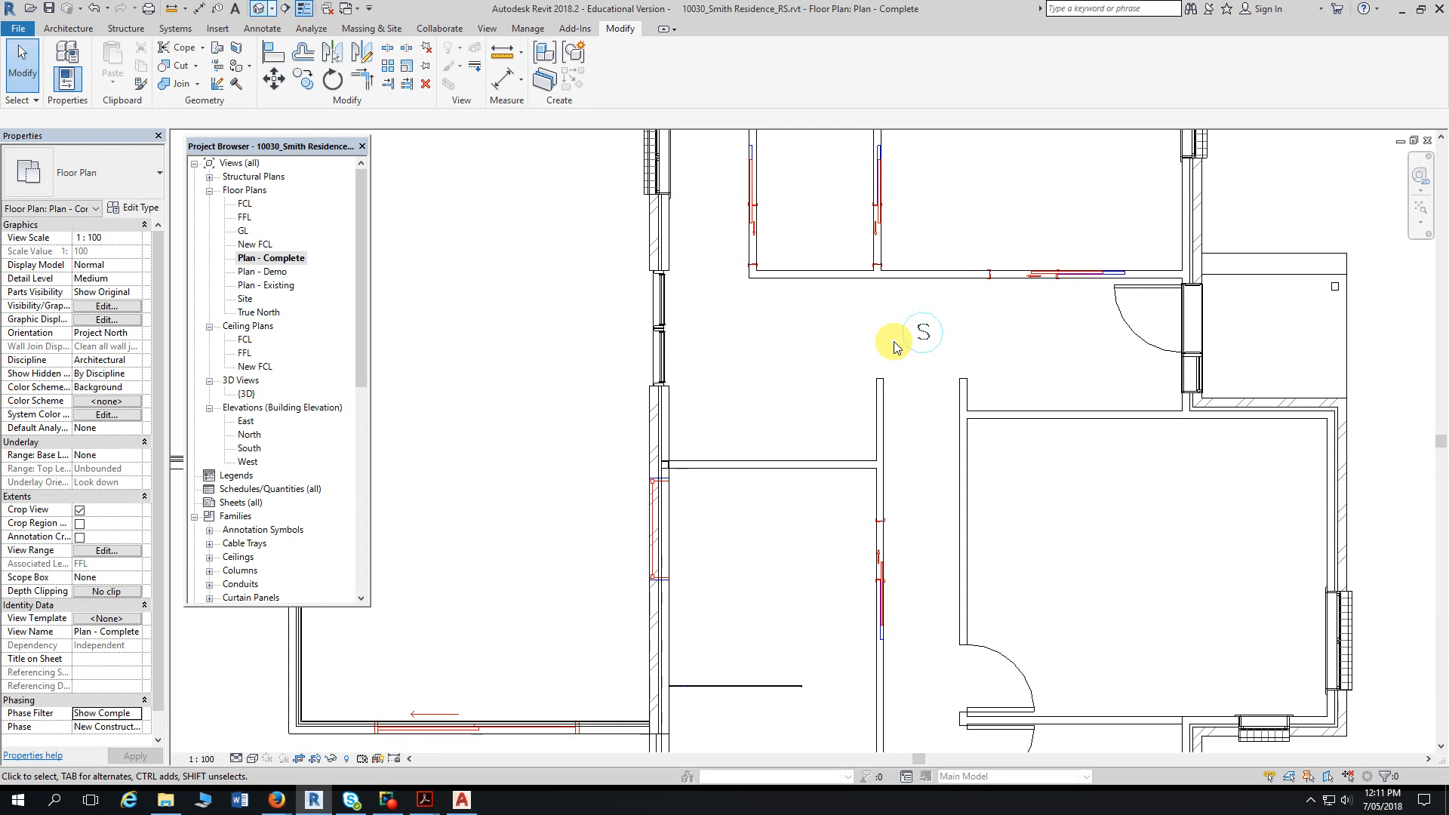
scroll(890, 332, down, 2)
middle_drag(611, 332, 704, 293)
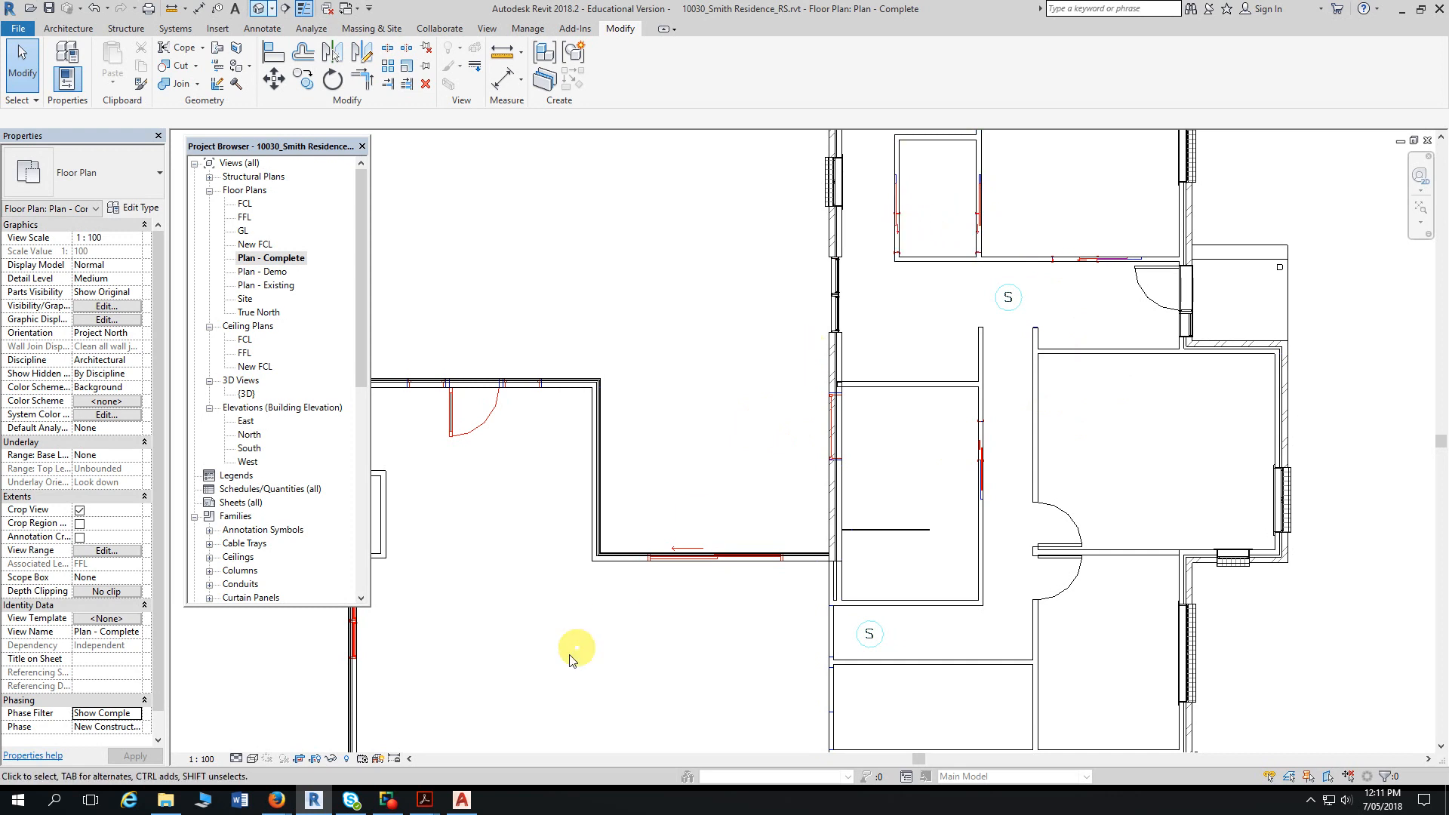
- Switch to the course page in Firefox, look through the Assessment Task - Part 1 files and close that section
mouse_move(282, 807)
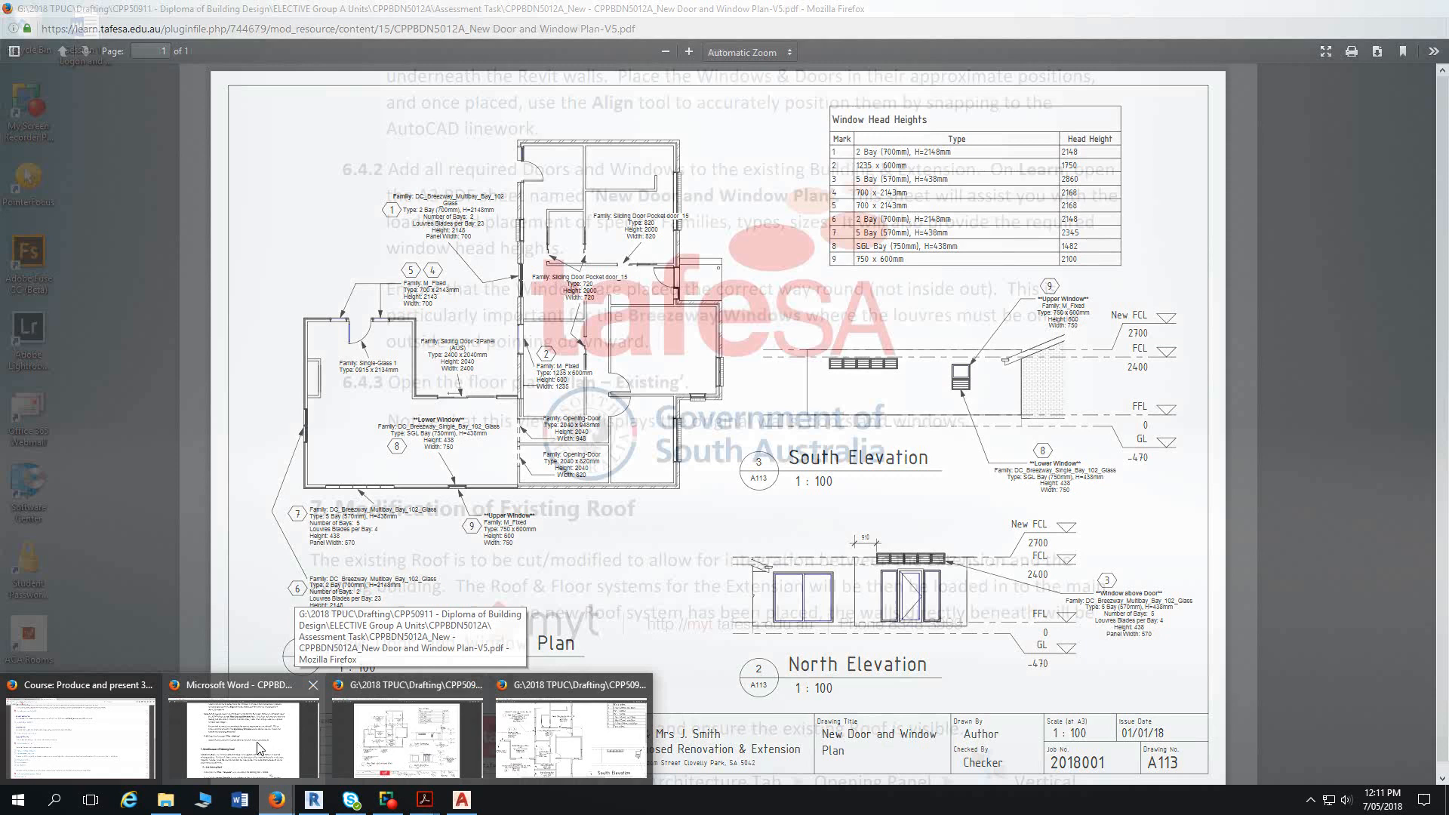
click(121, 740)
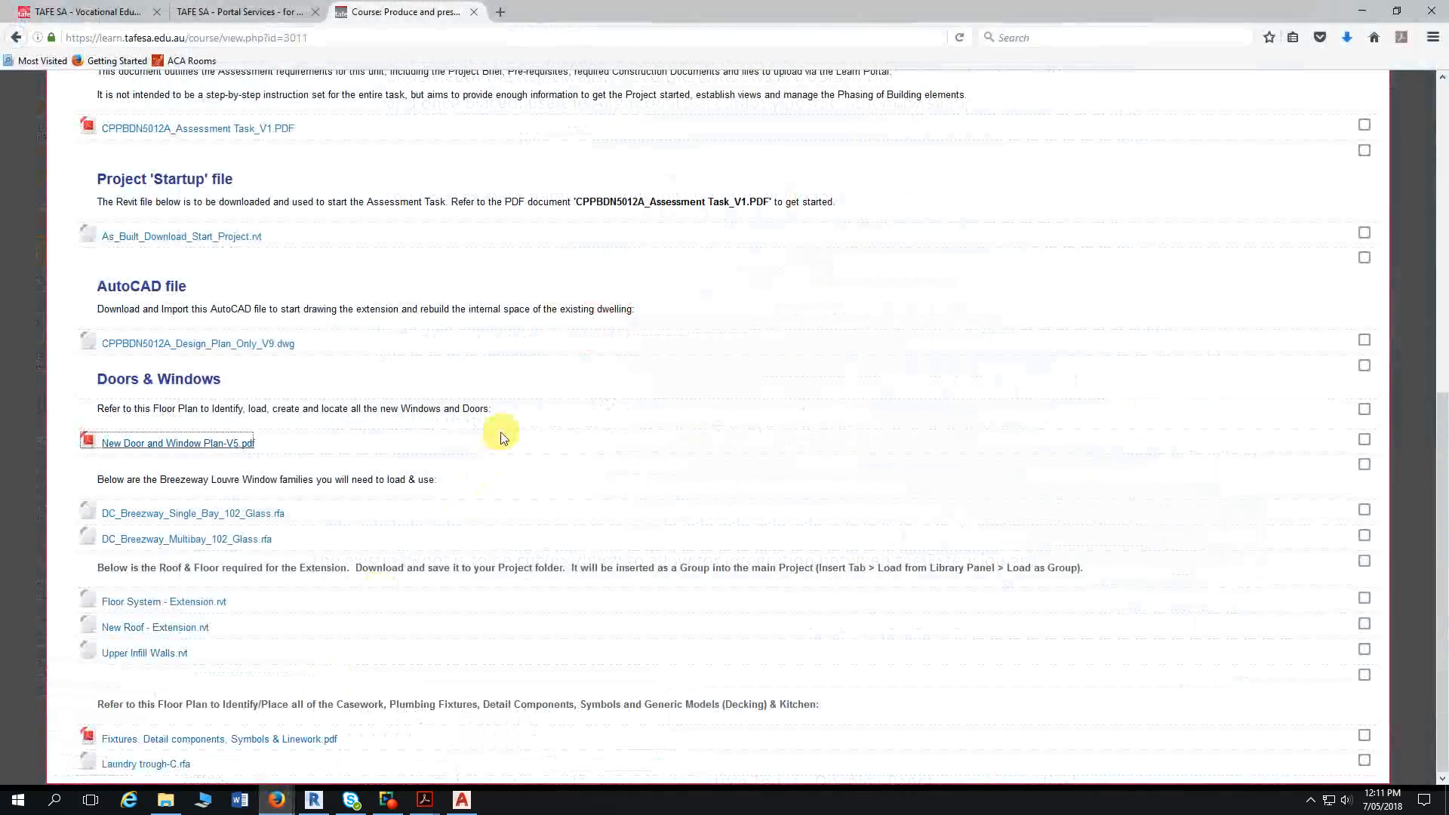
scroll(634, 423, up, 2)
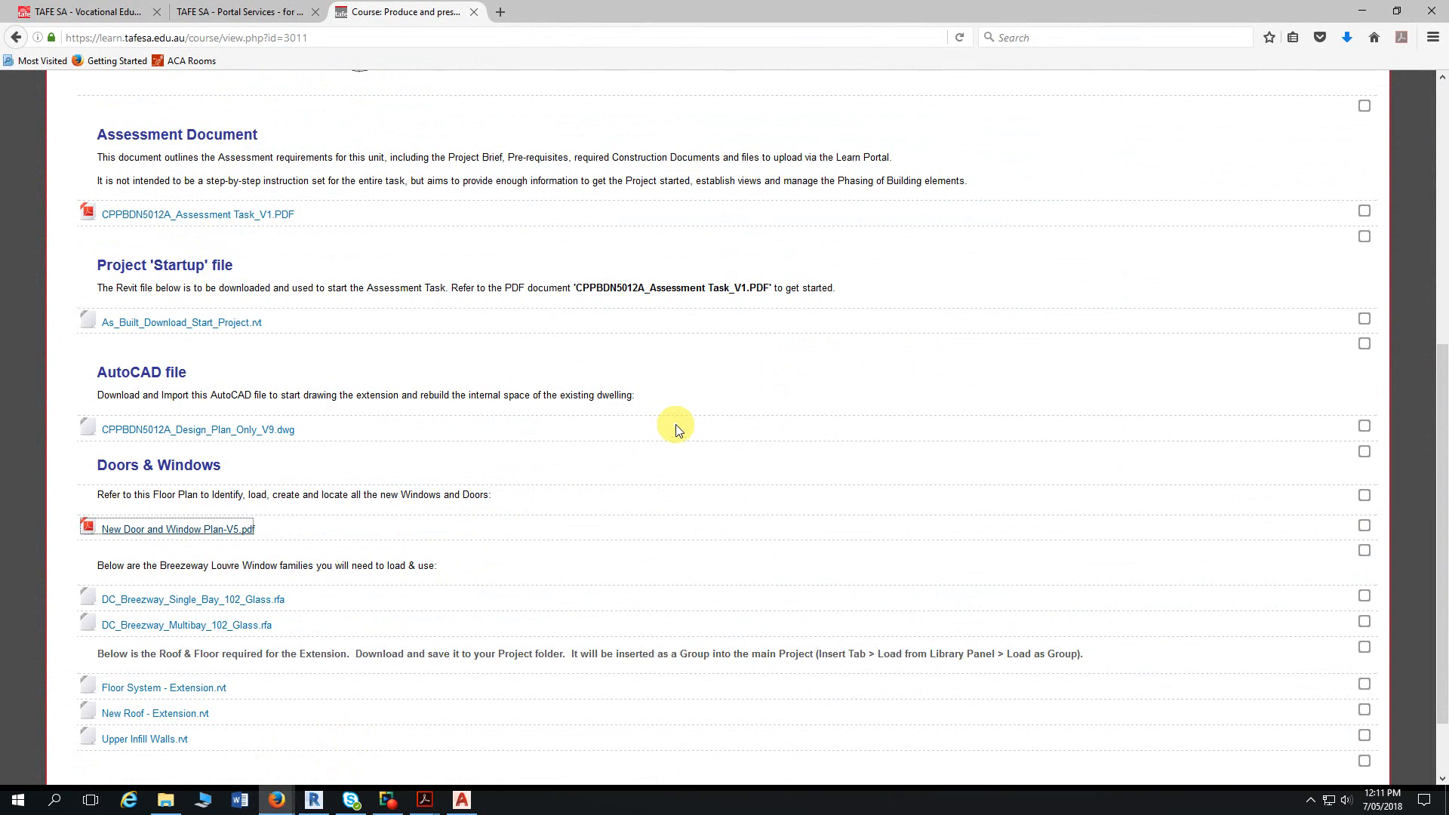
scroll(665, 432, up, 8)
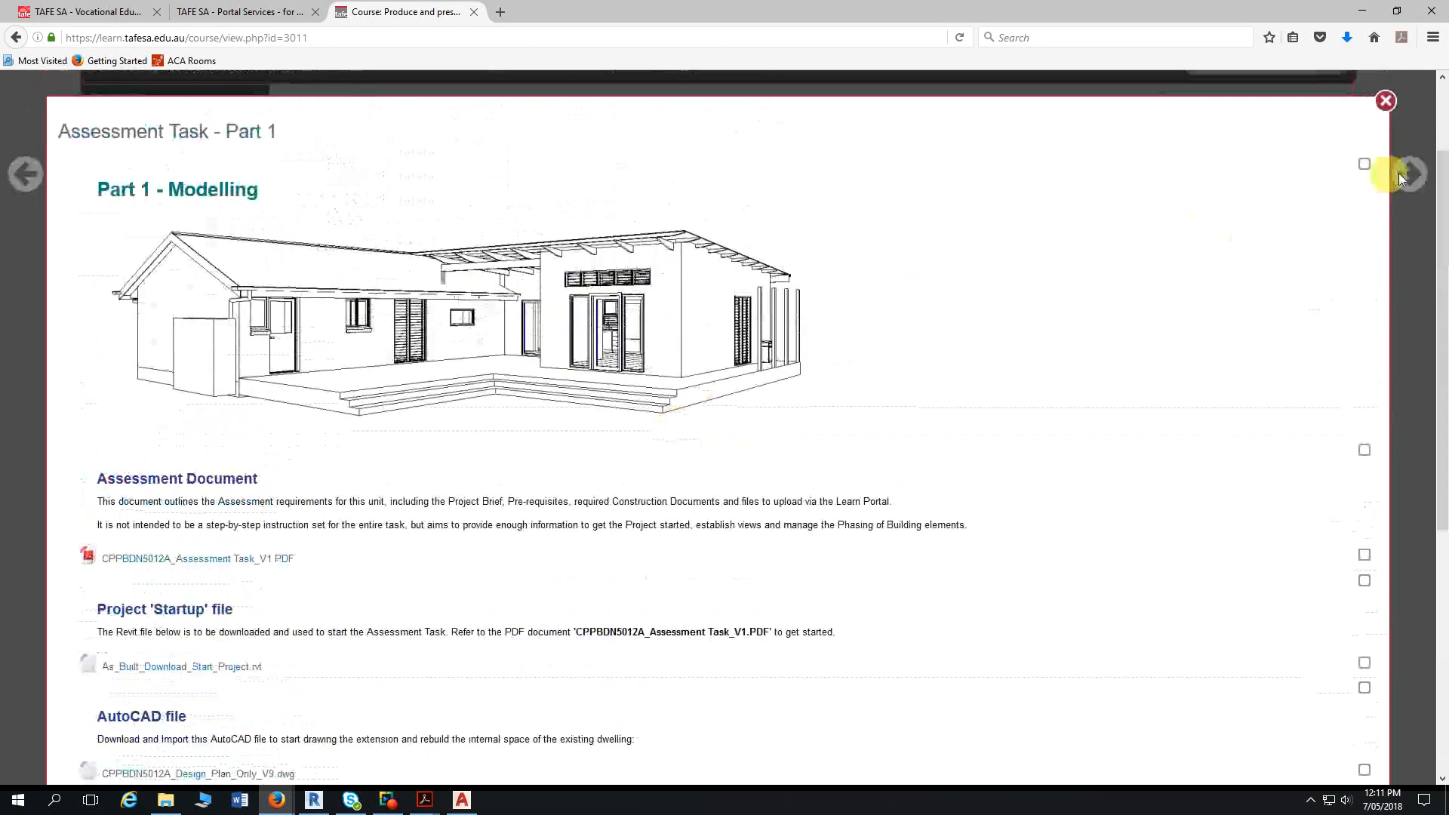
click(1385, 100)
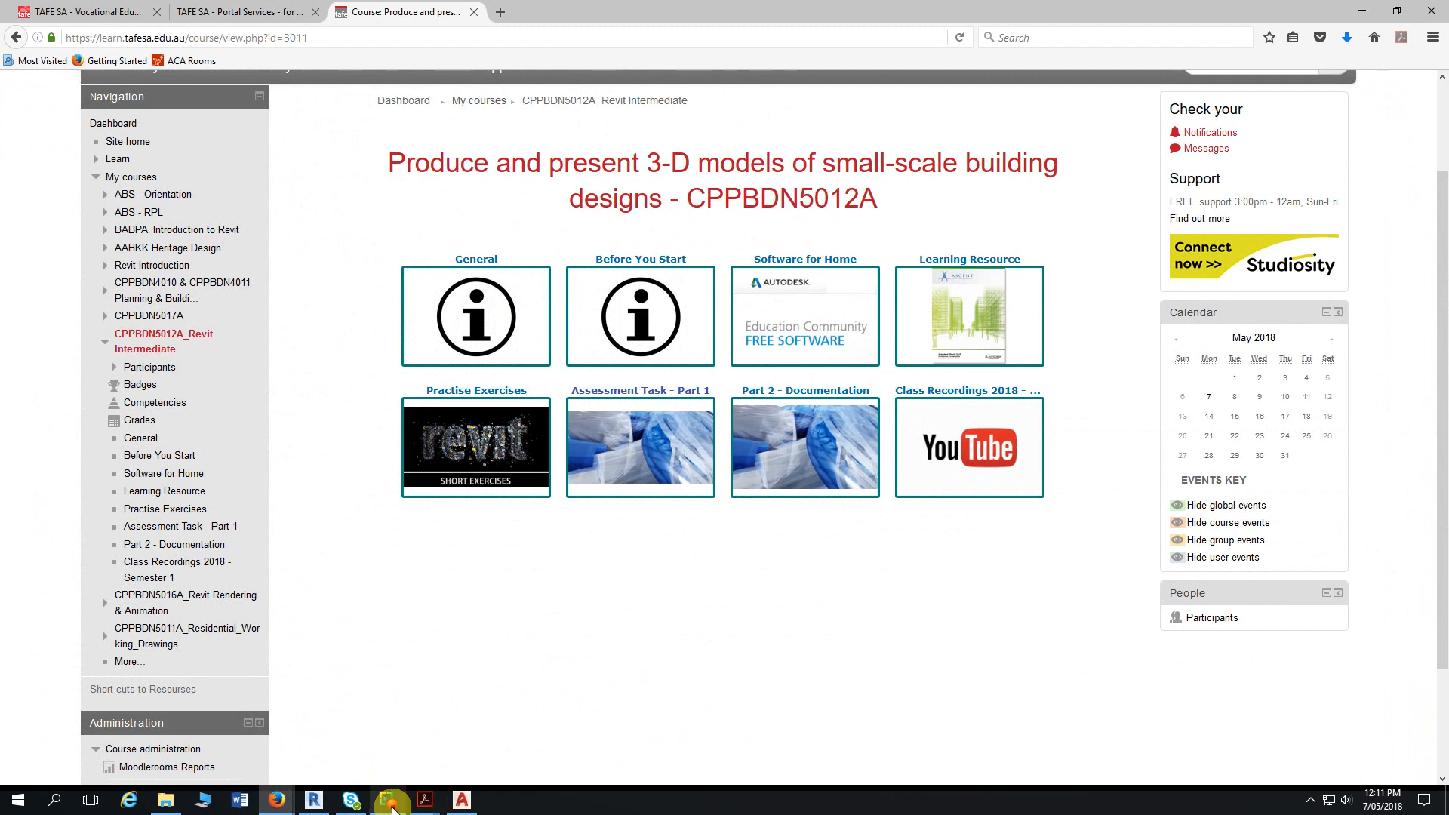
mouse_move(281, 806)
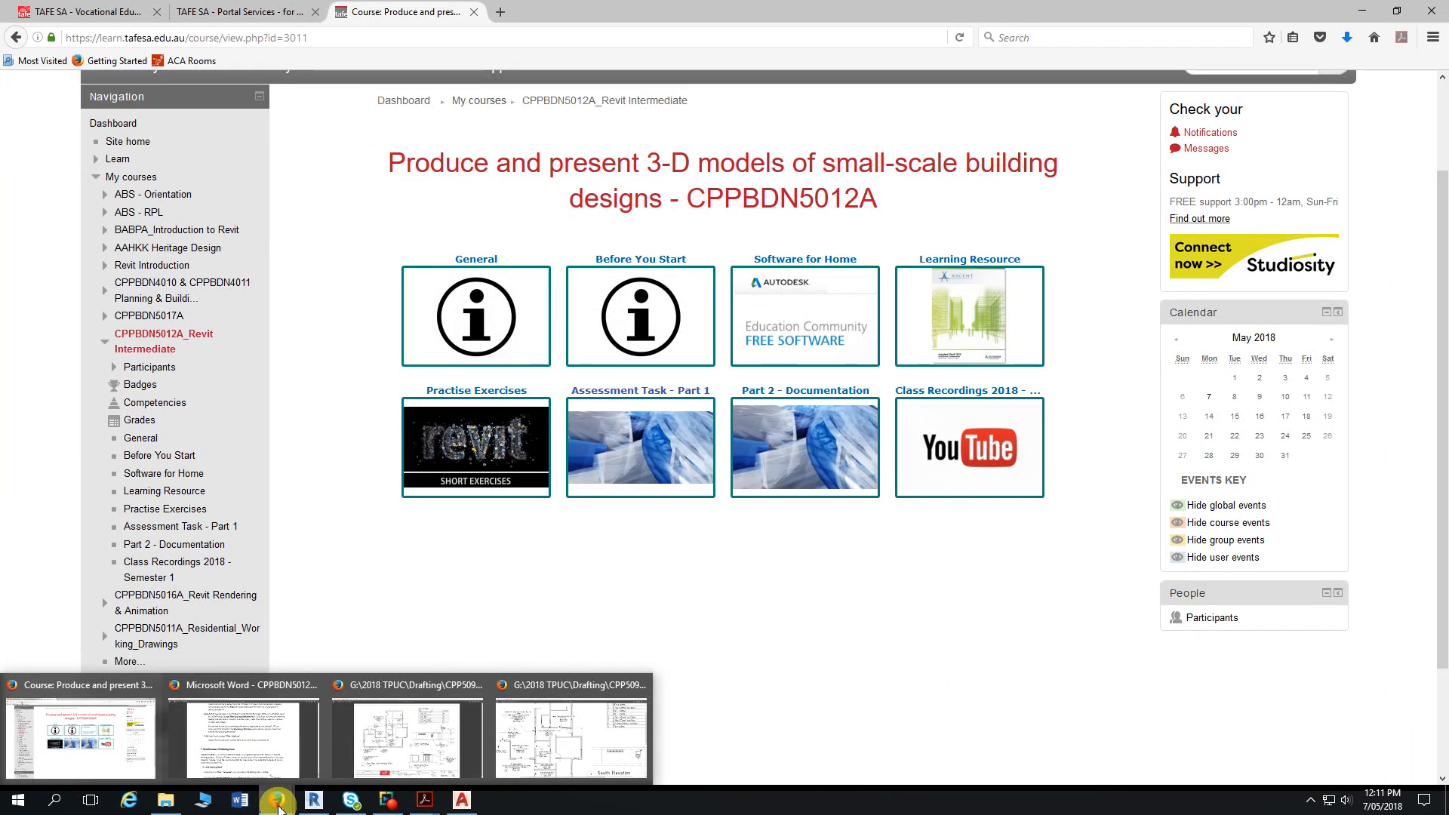
- Switch to Revit, browse the Metric Library's Australia folder for loadable families and close it without loading anything
click(313, 800)
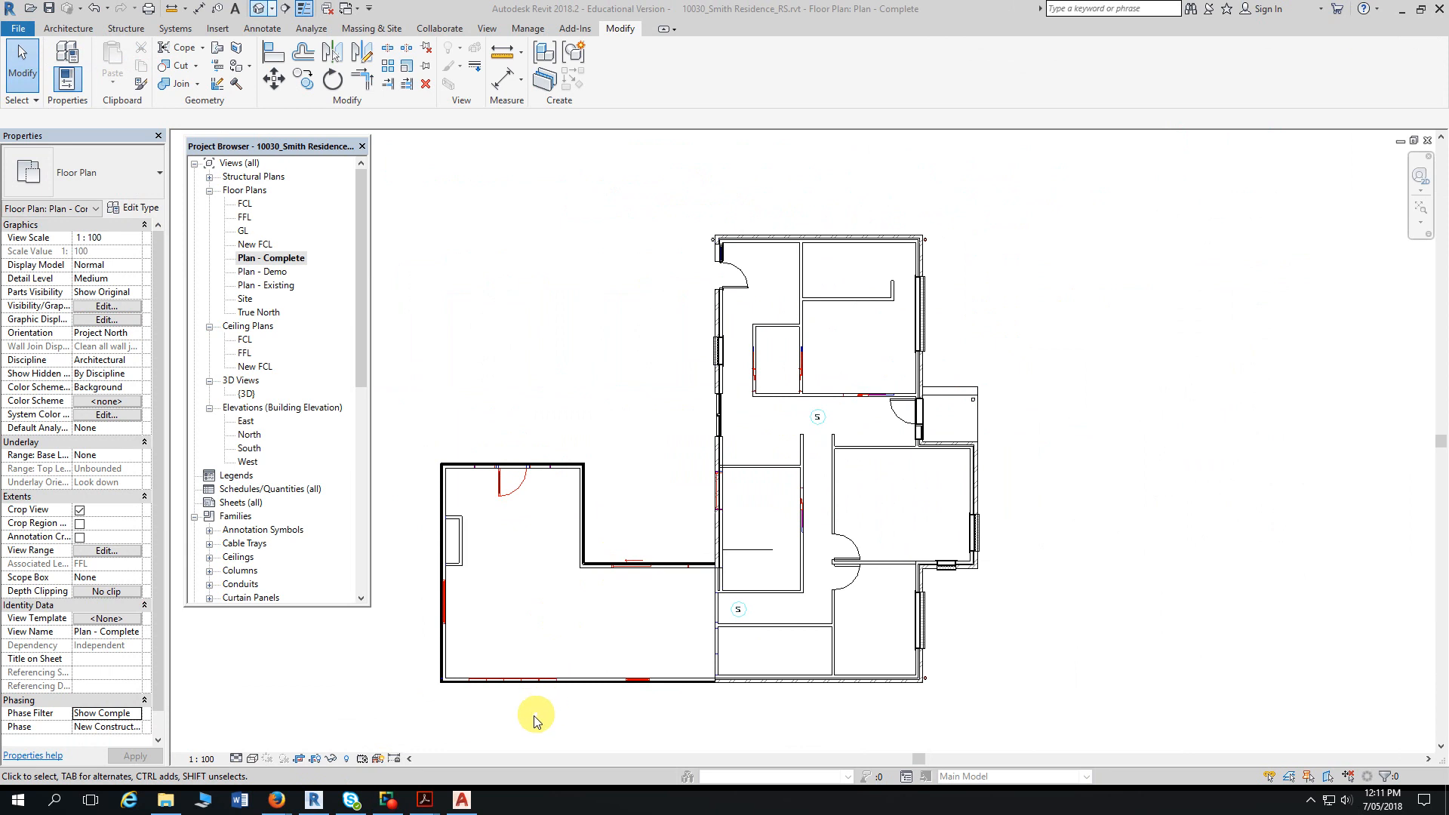
scroll(532, 713, up, 2)
scroll(819, 704, down, 2)
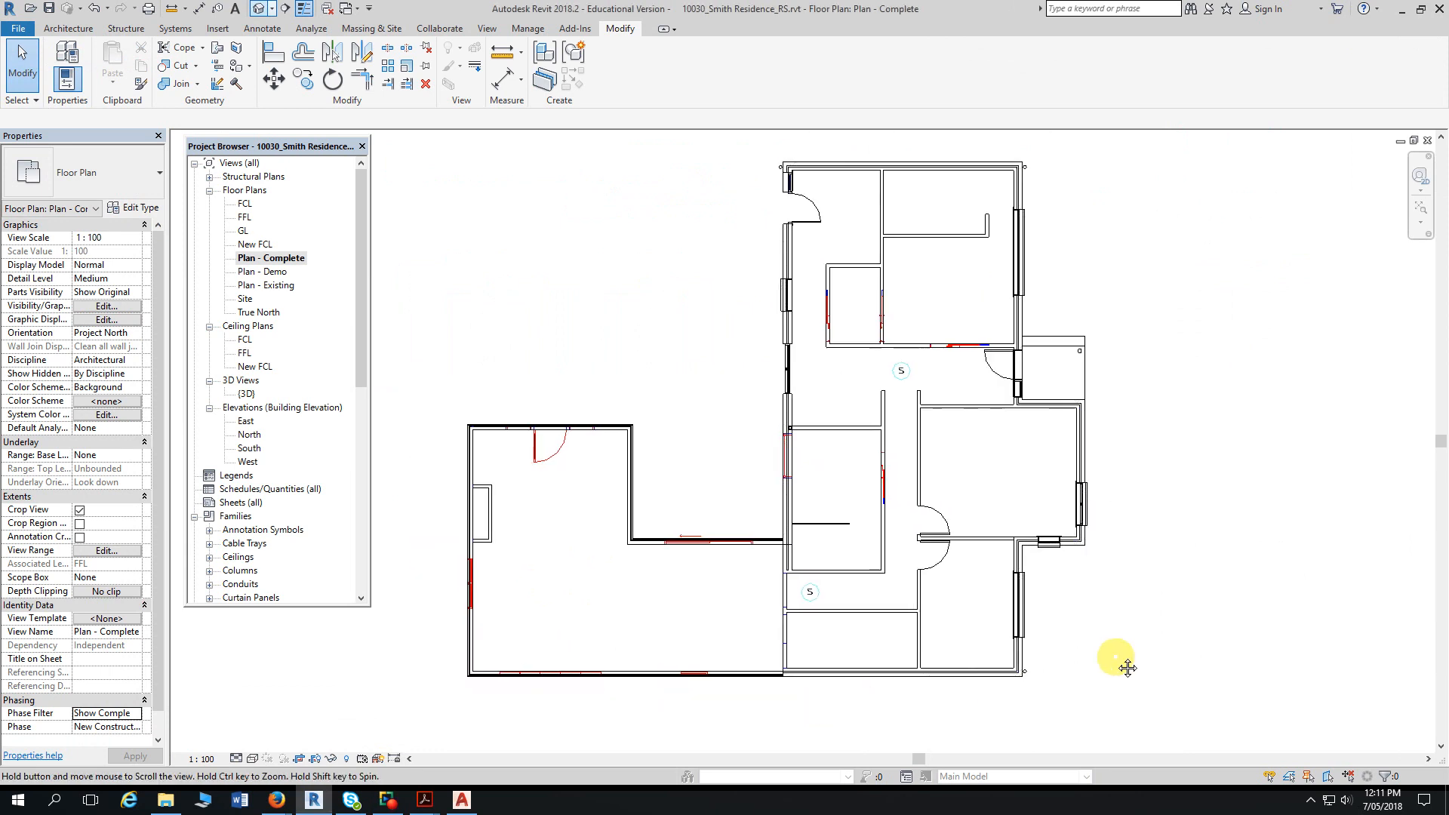
middle_drag(1118, 659, 1194, 668)
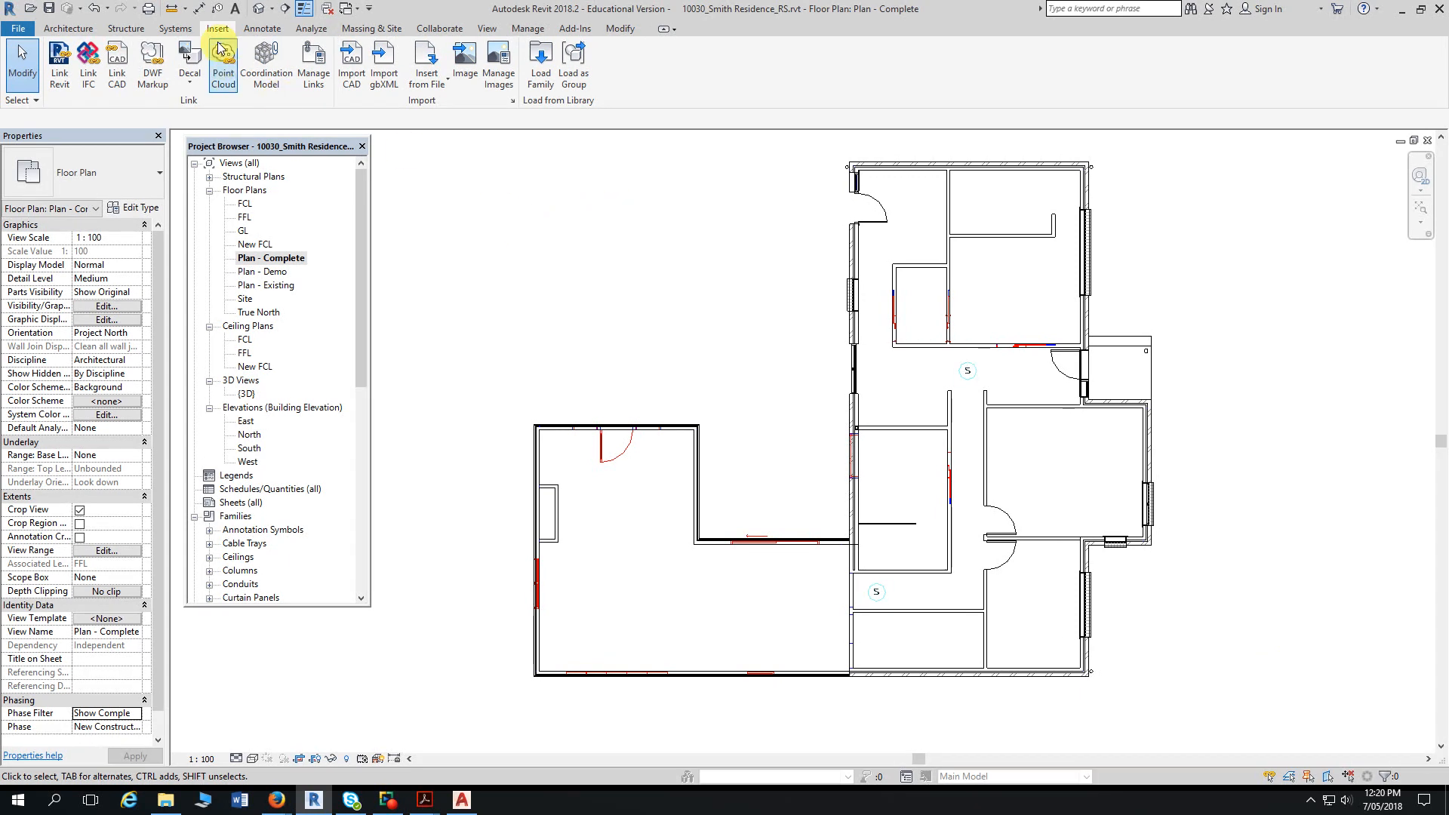
click(534, 83)
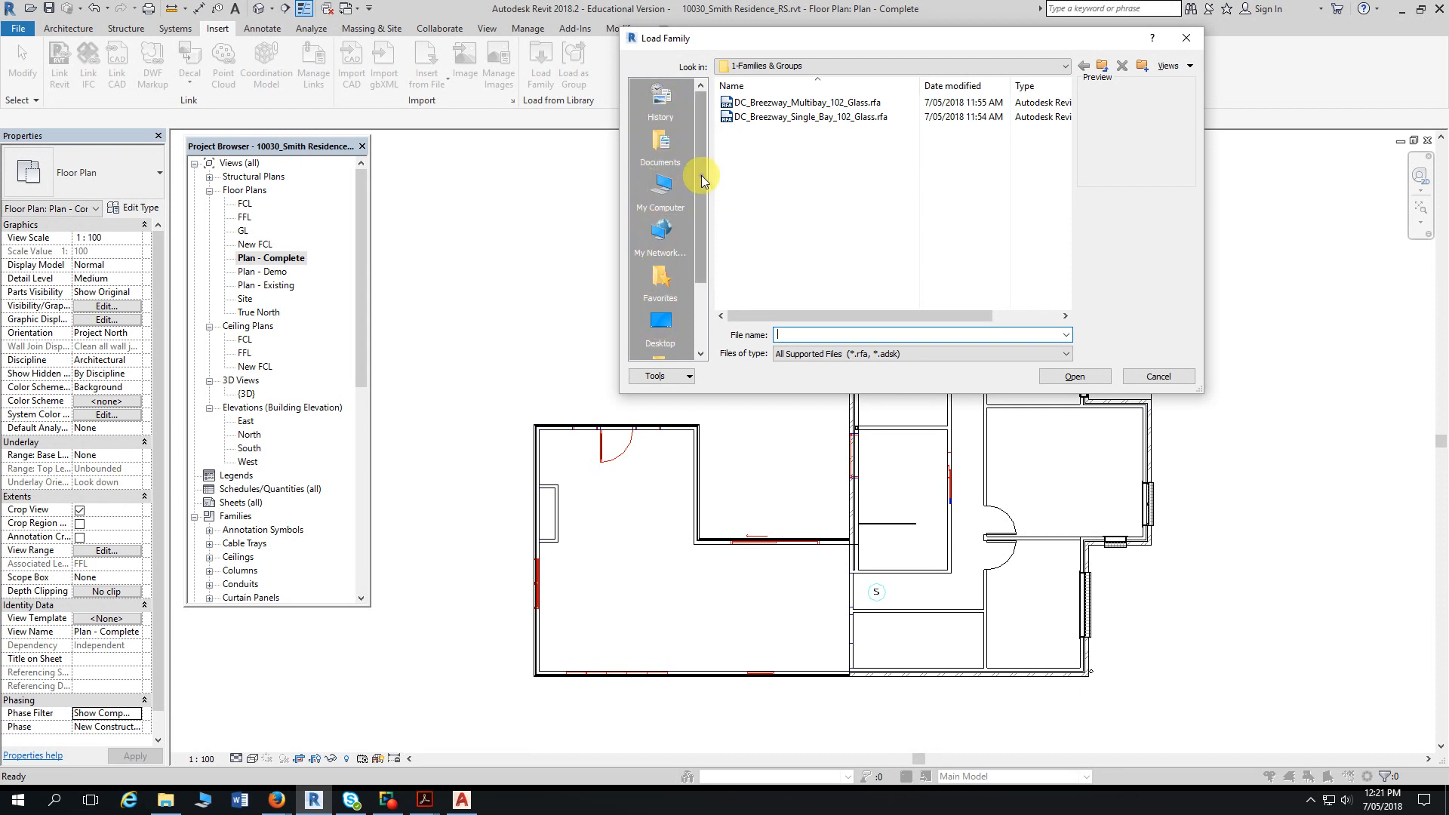
drag(701, 175, 702, 223)
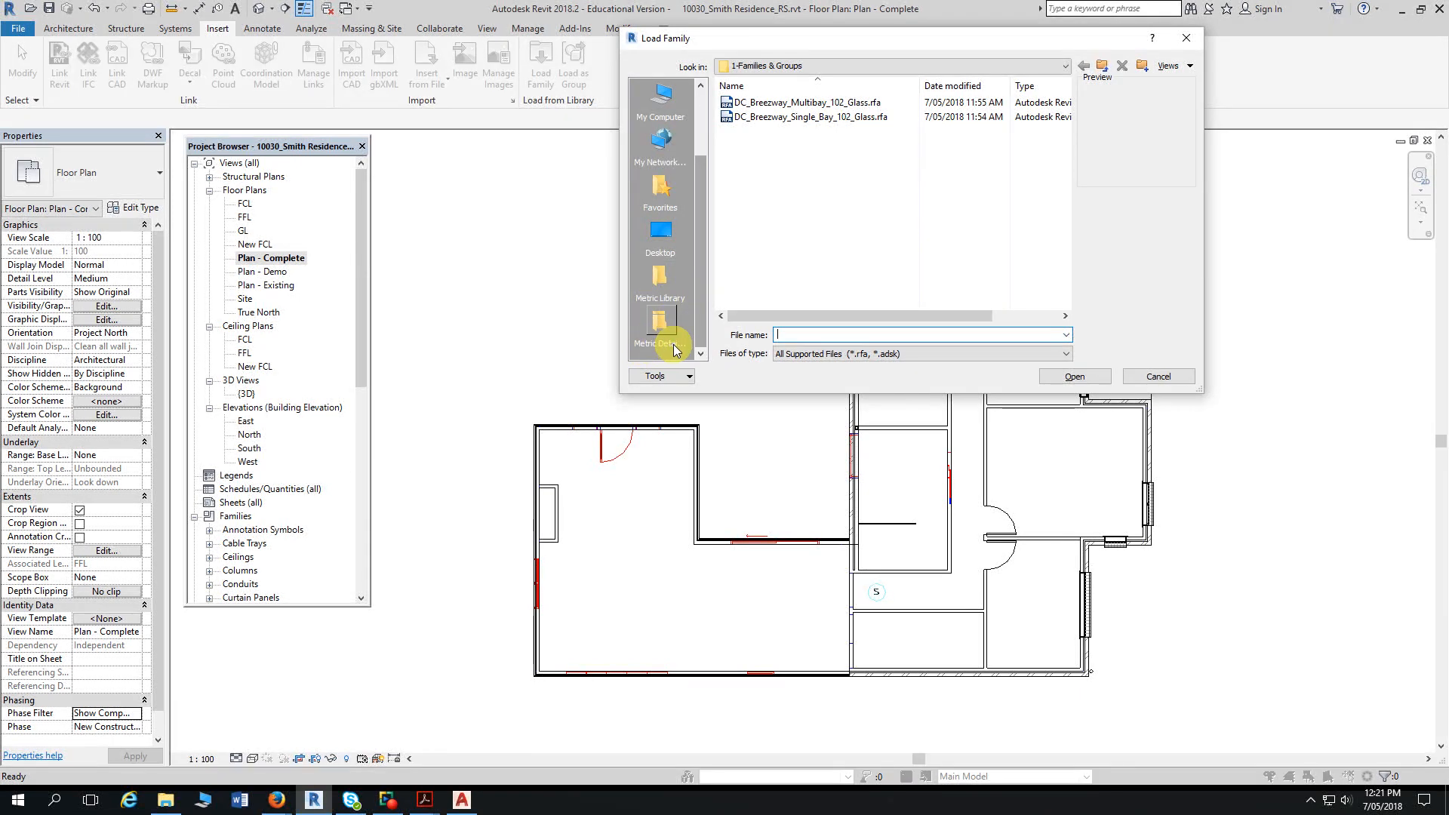
click(656, 280)
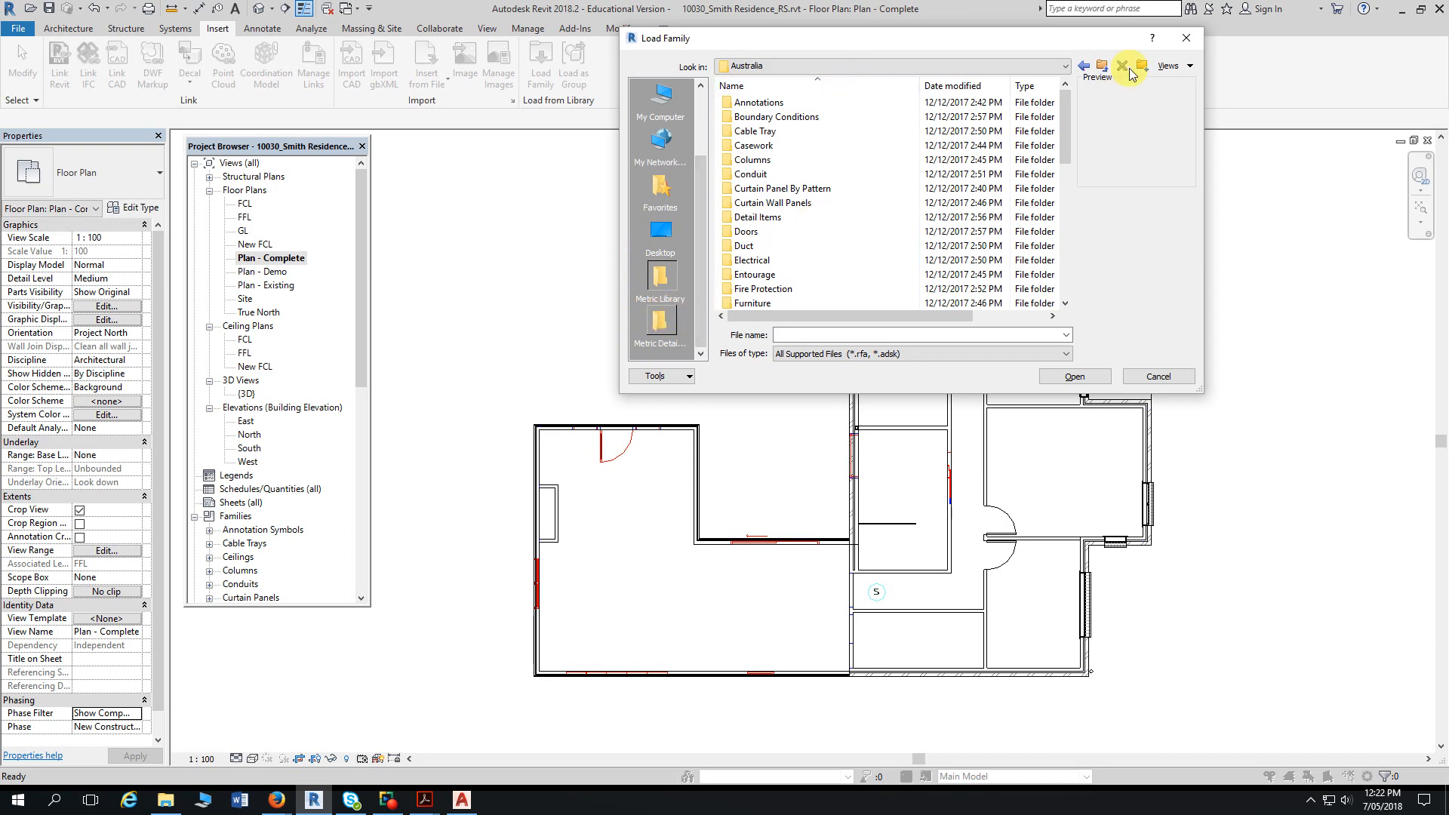
click(1184, 48)
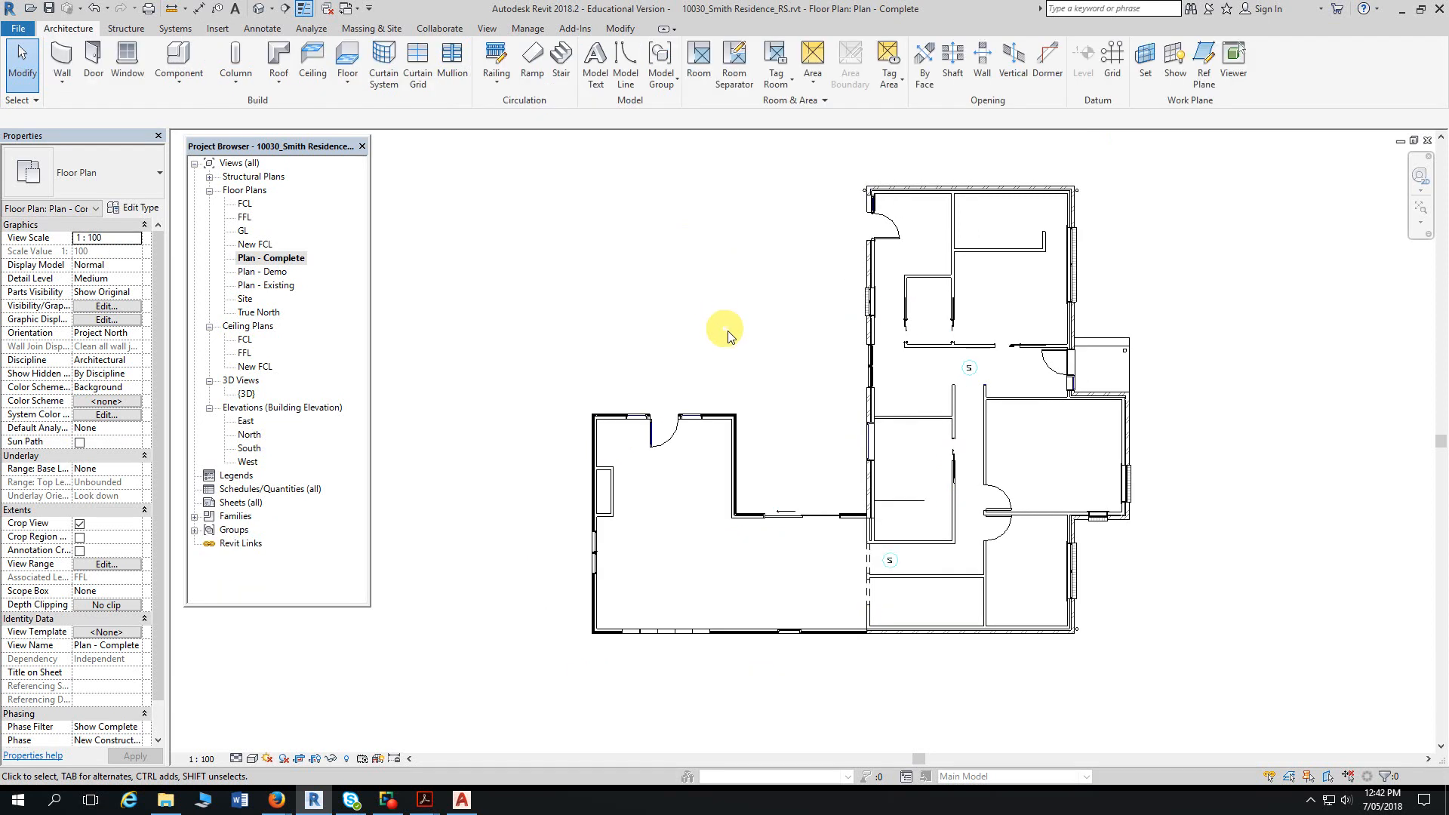
- Switch to the New Door and Window Plan PDF in Firefox and read window 3's specification and position on the North Elevation
middle_drag(759, 364, 728, 369)
scroll(709, 357, up, 1)
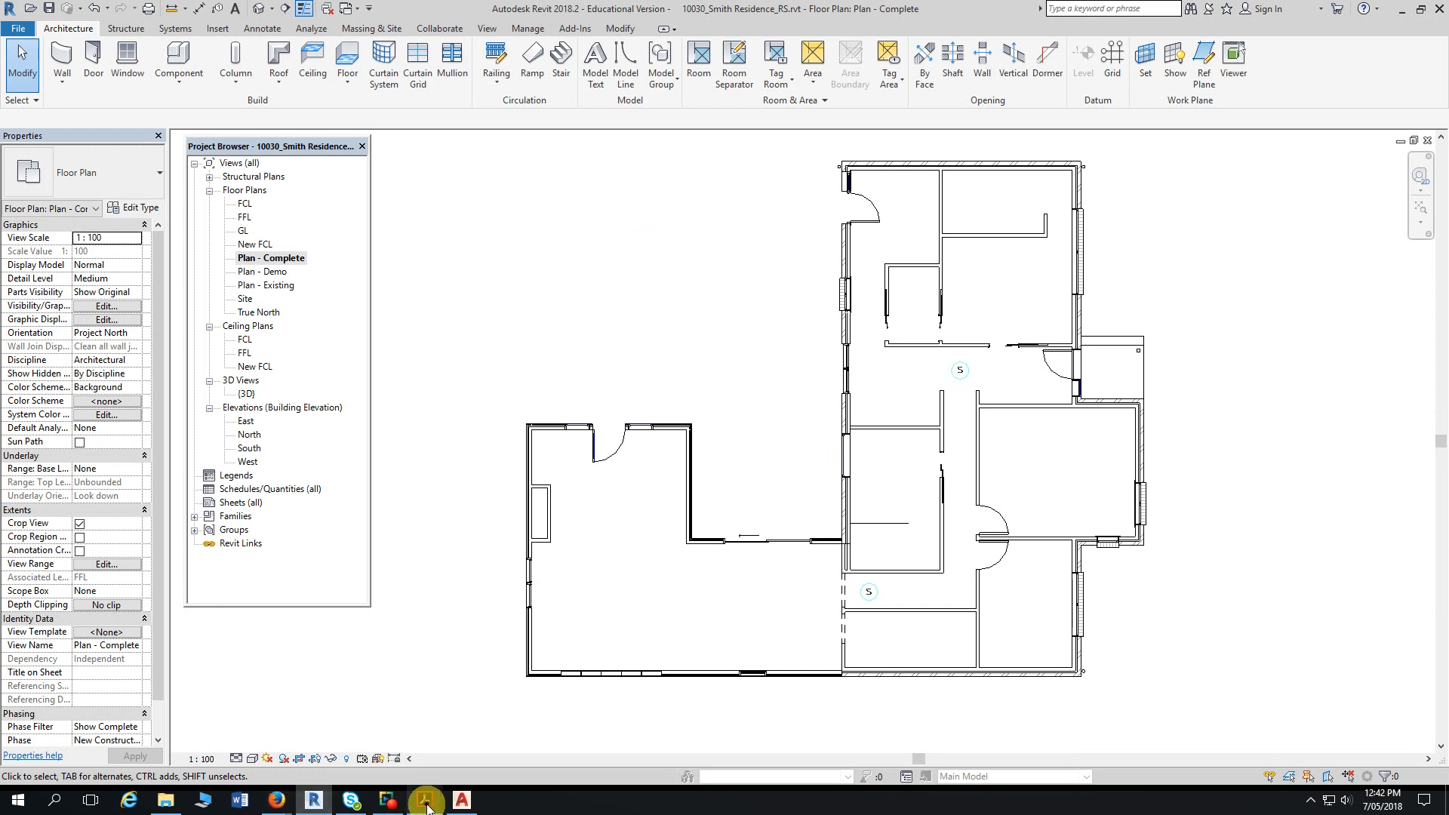
mouse_move(424, 805)
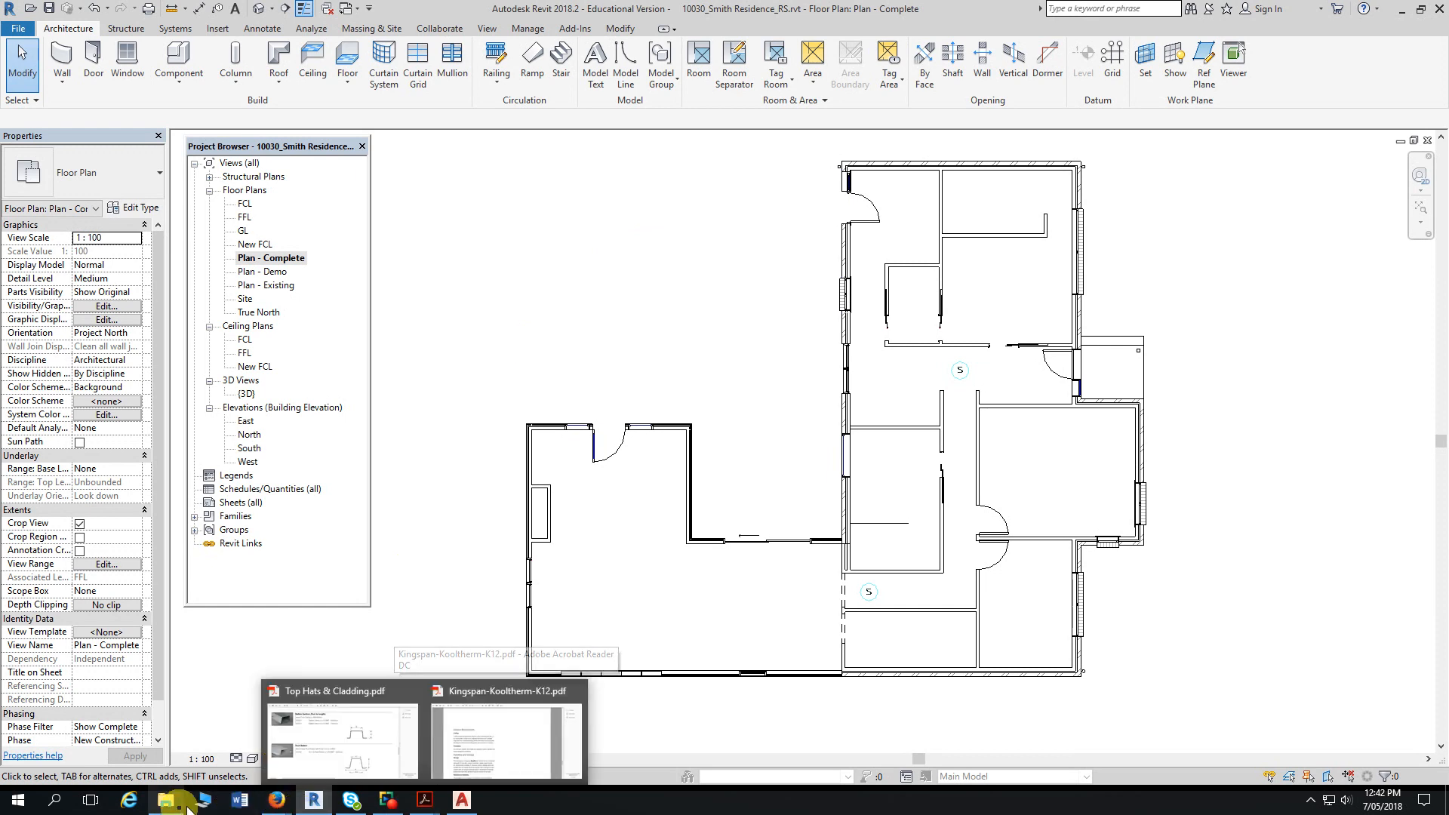
mouse_move(277, 804)
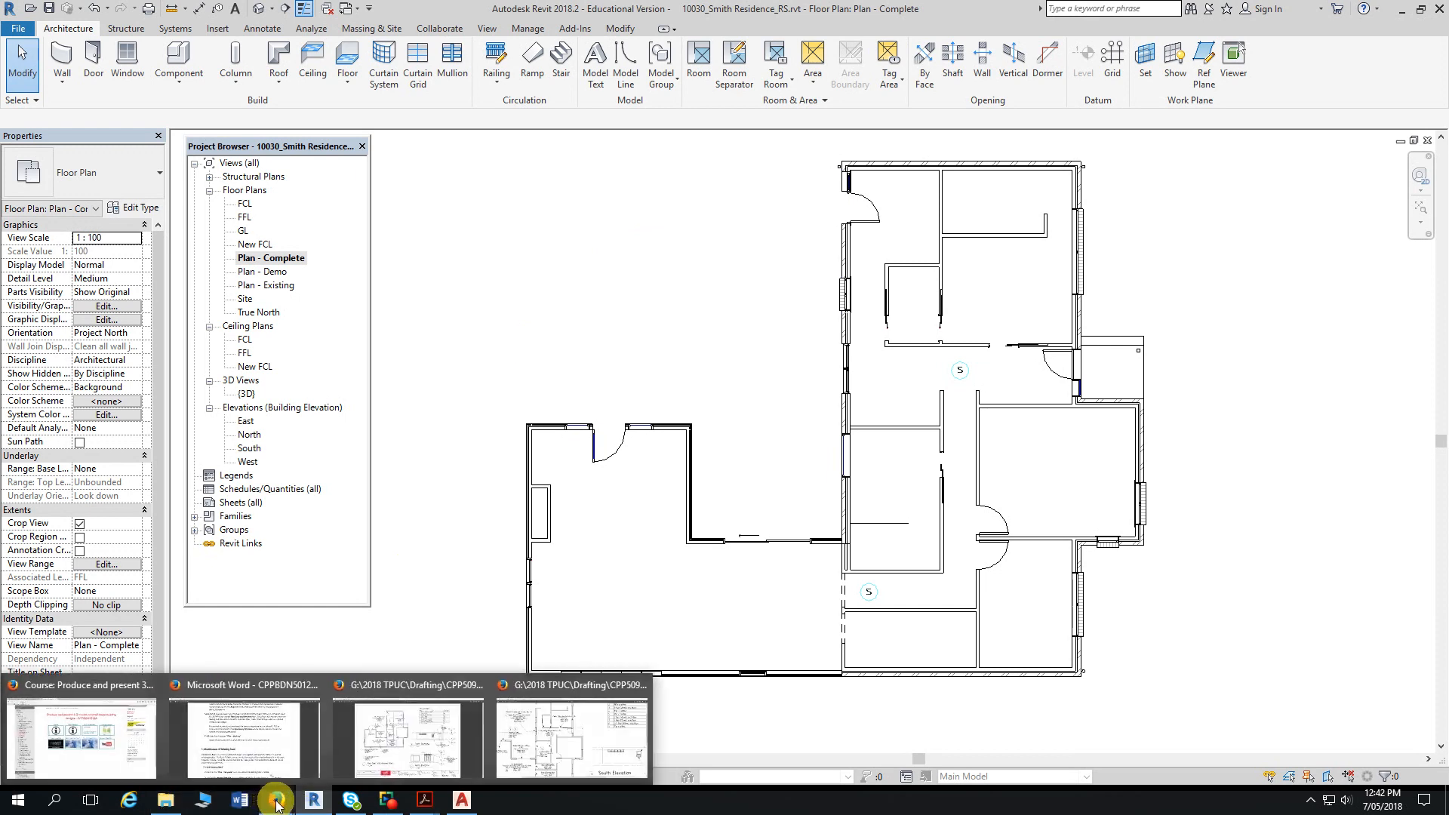
click(588, 751)
ctrl+scroll(1034, 474, down, 7)
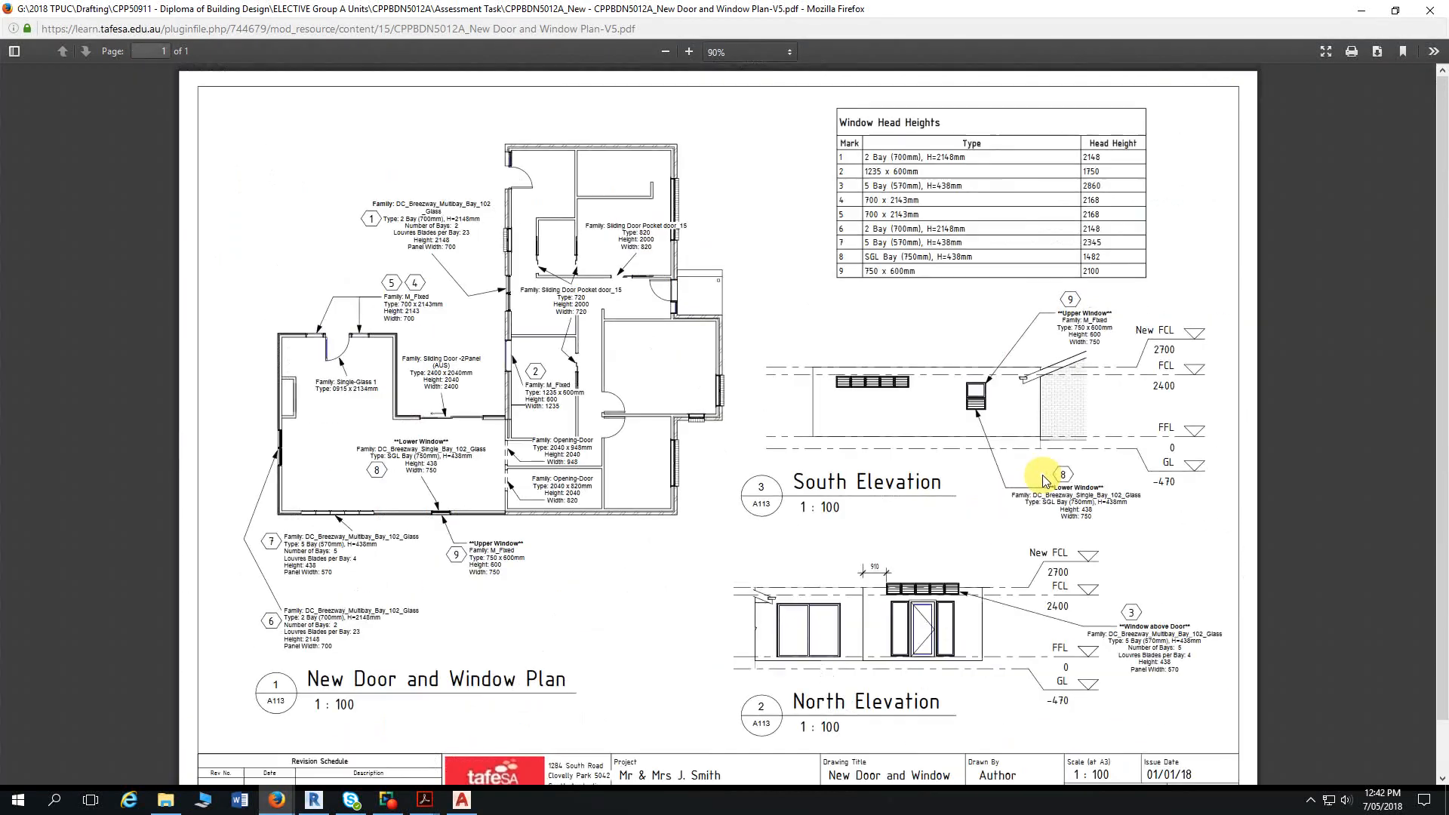
scroll(1012, 574, down, 2)
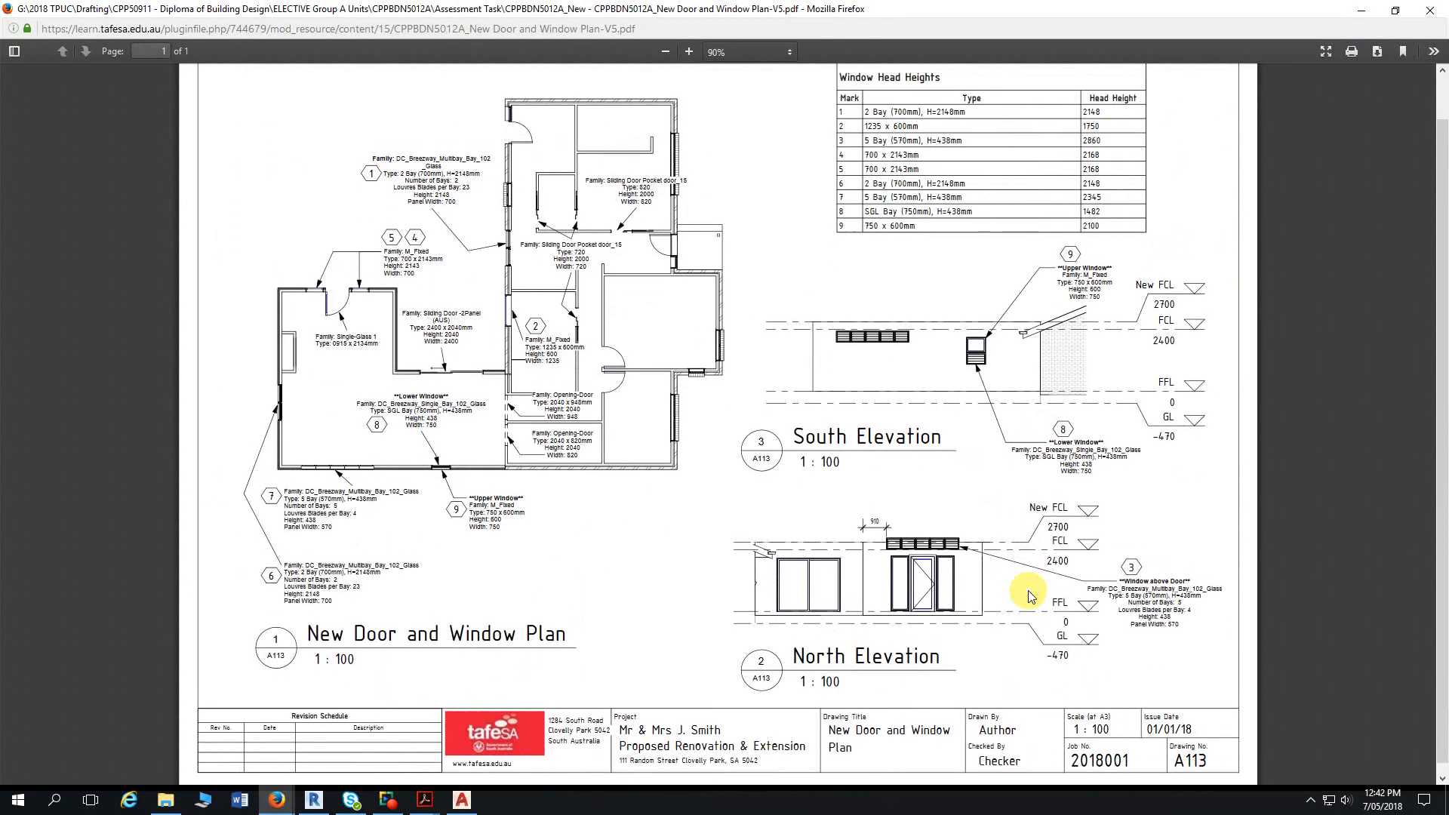
ctrl+scroll(1136, 645, up, 8)
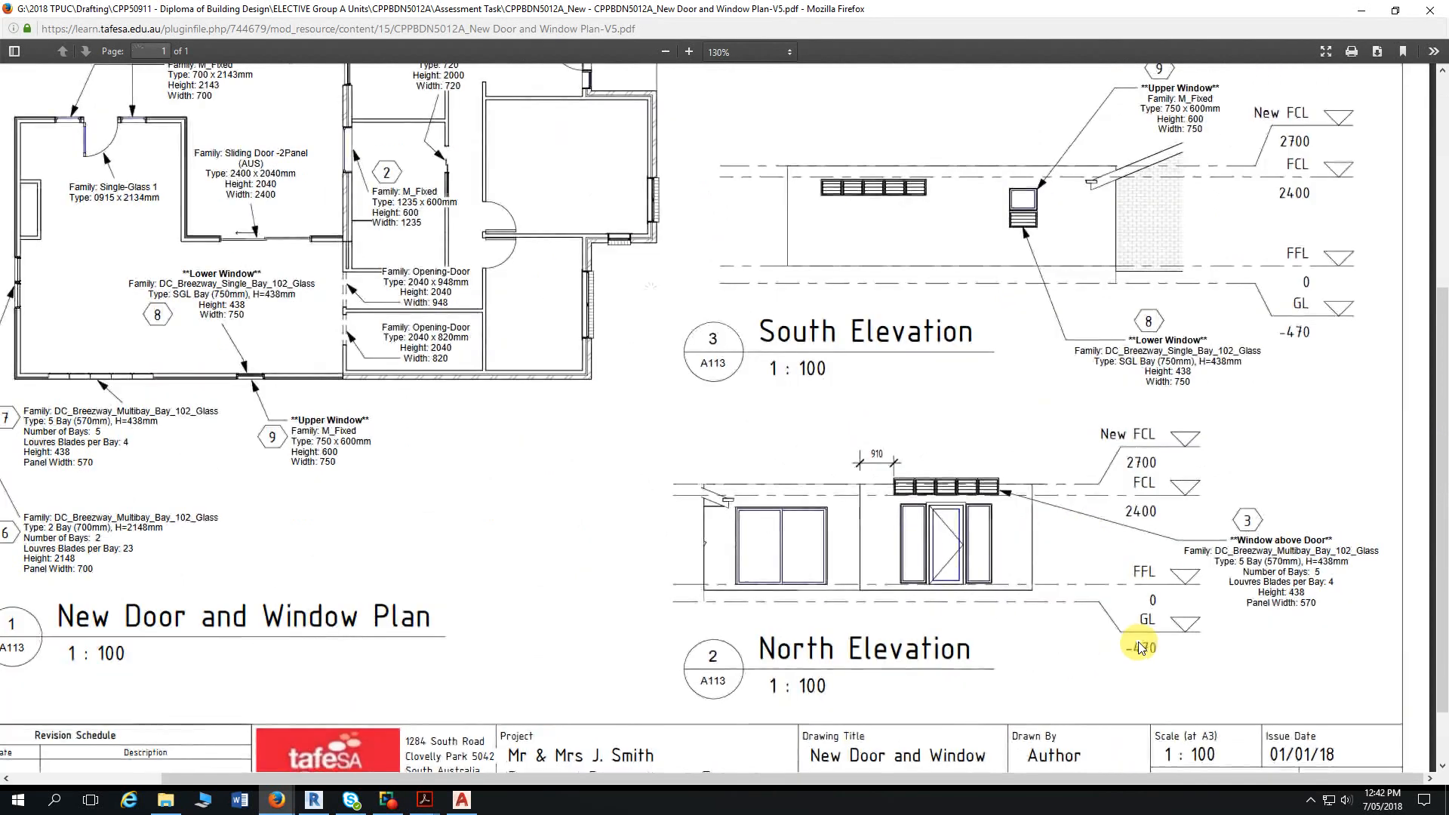
scroll(966, 662, down, 3)
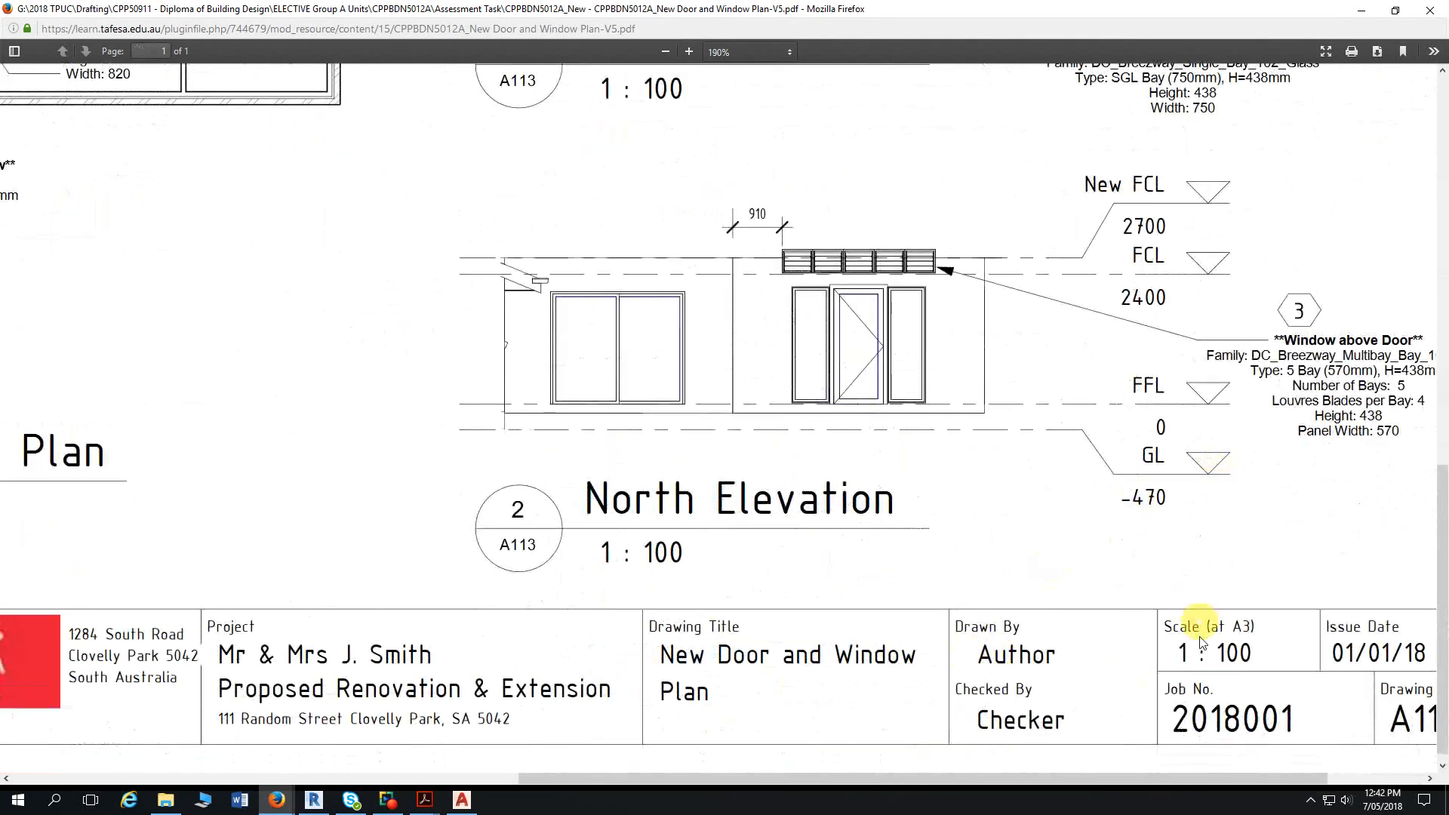
drag(1043, 781, 1140, 779)
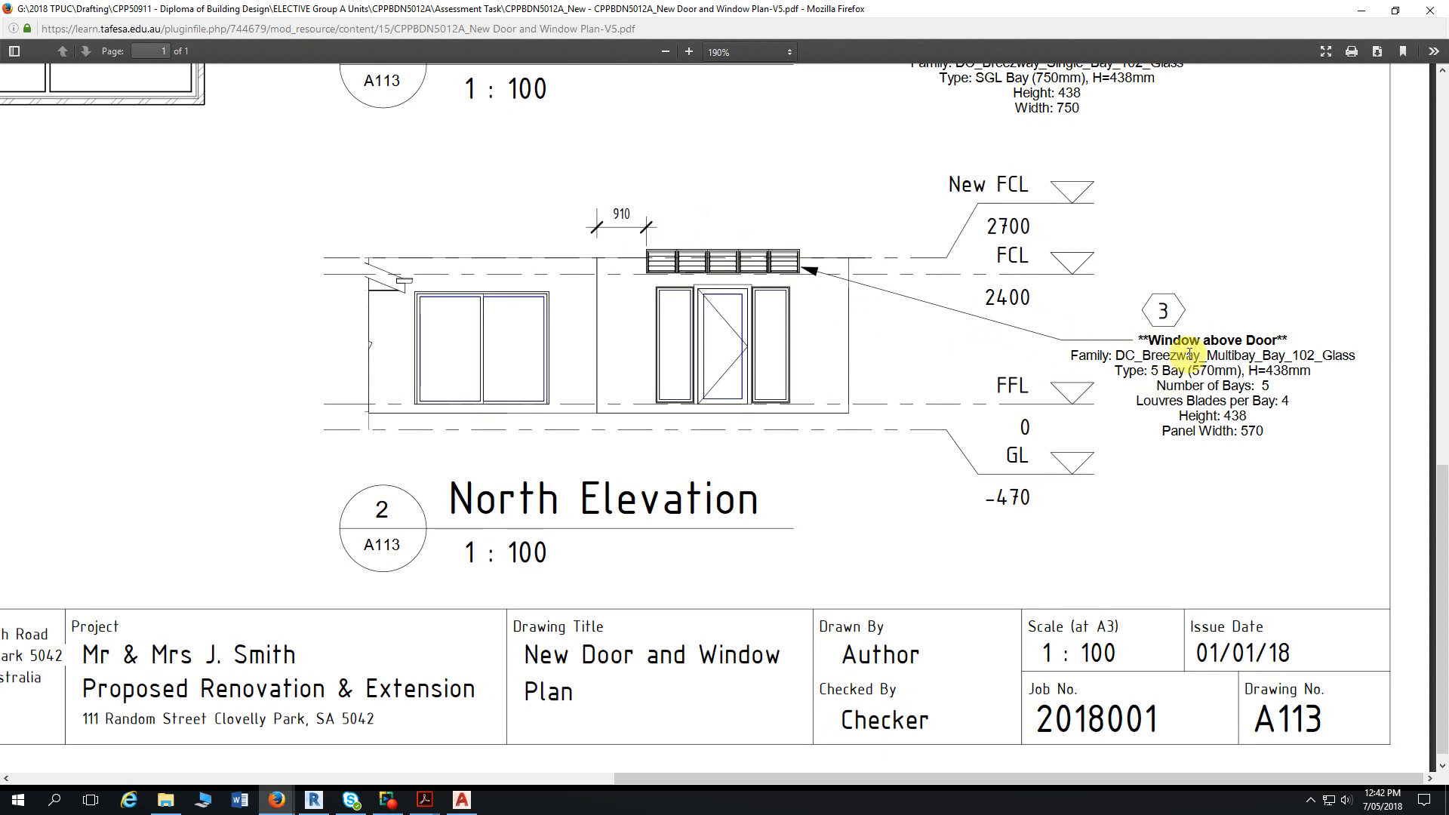
- Look up window 3 in the Window Head Heights table, switch to Revit and check the five-bay window's head height in the North elevation
scroll(1147, 323, up, 2)
scroll(1147, 323, up, 9)
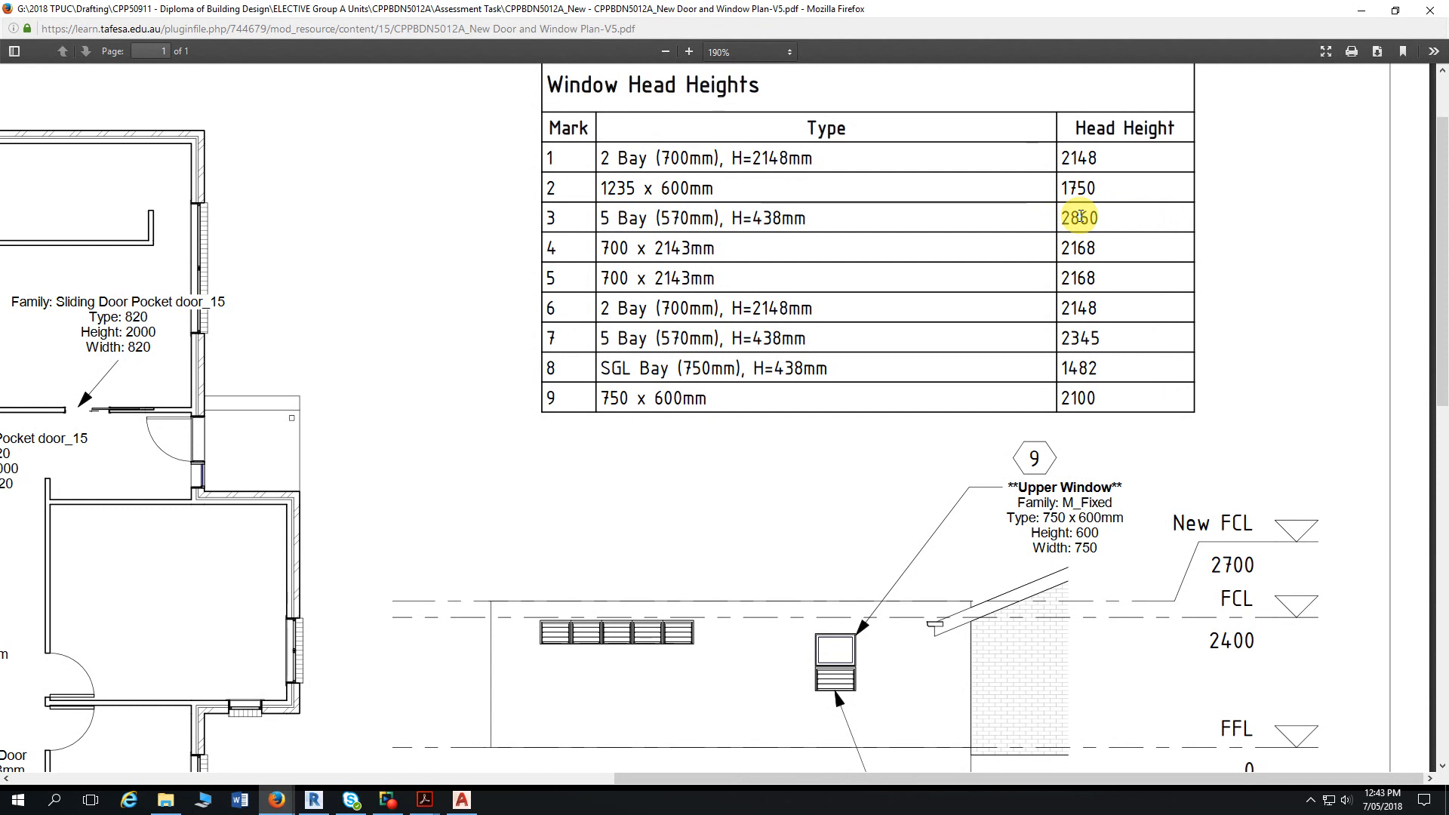
click(315, 798)
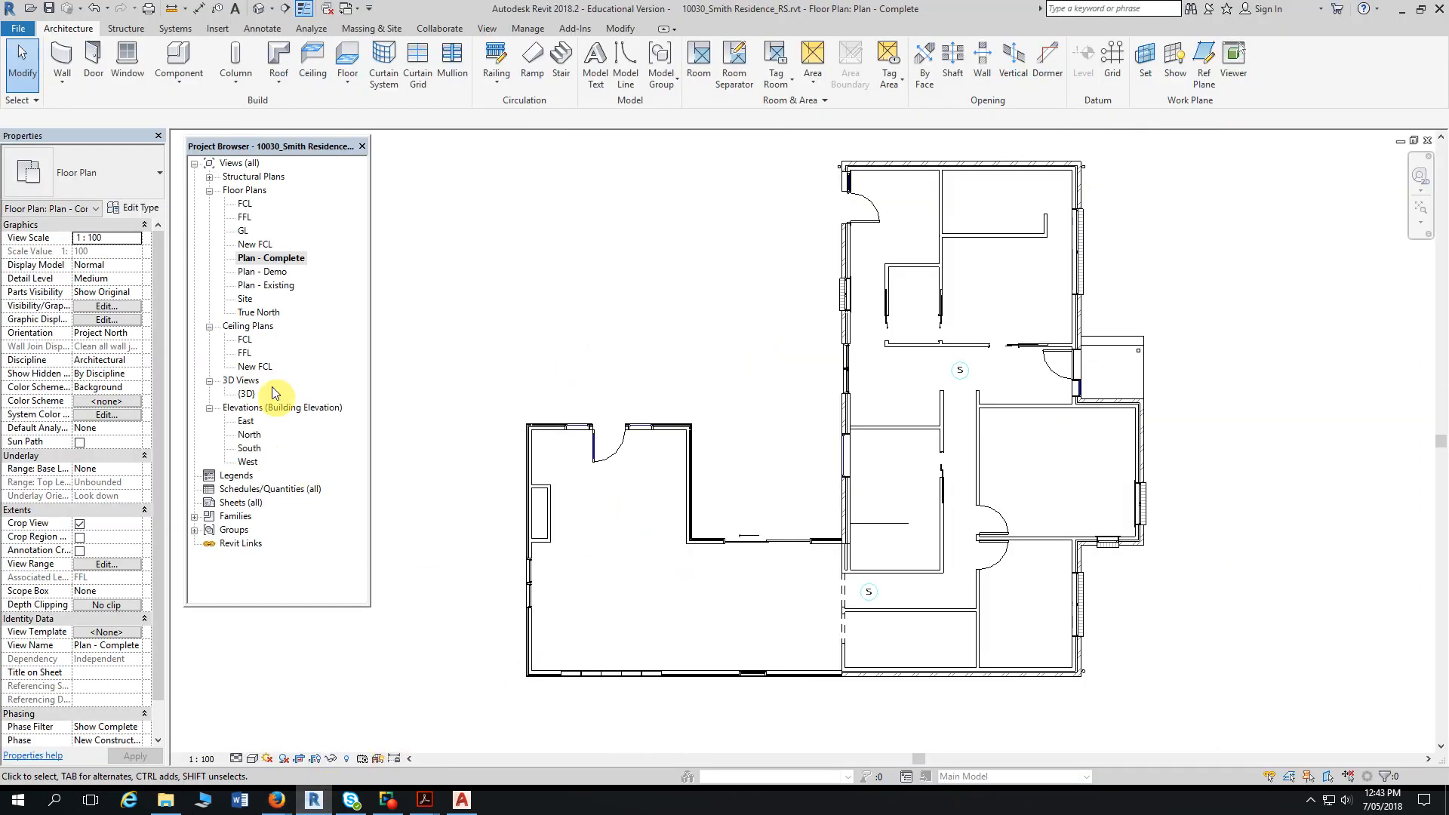
double_click(248, 436)
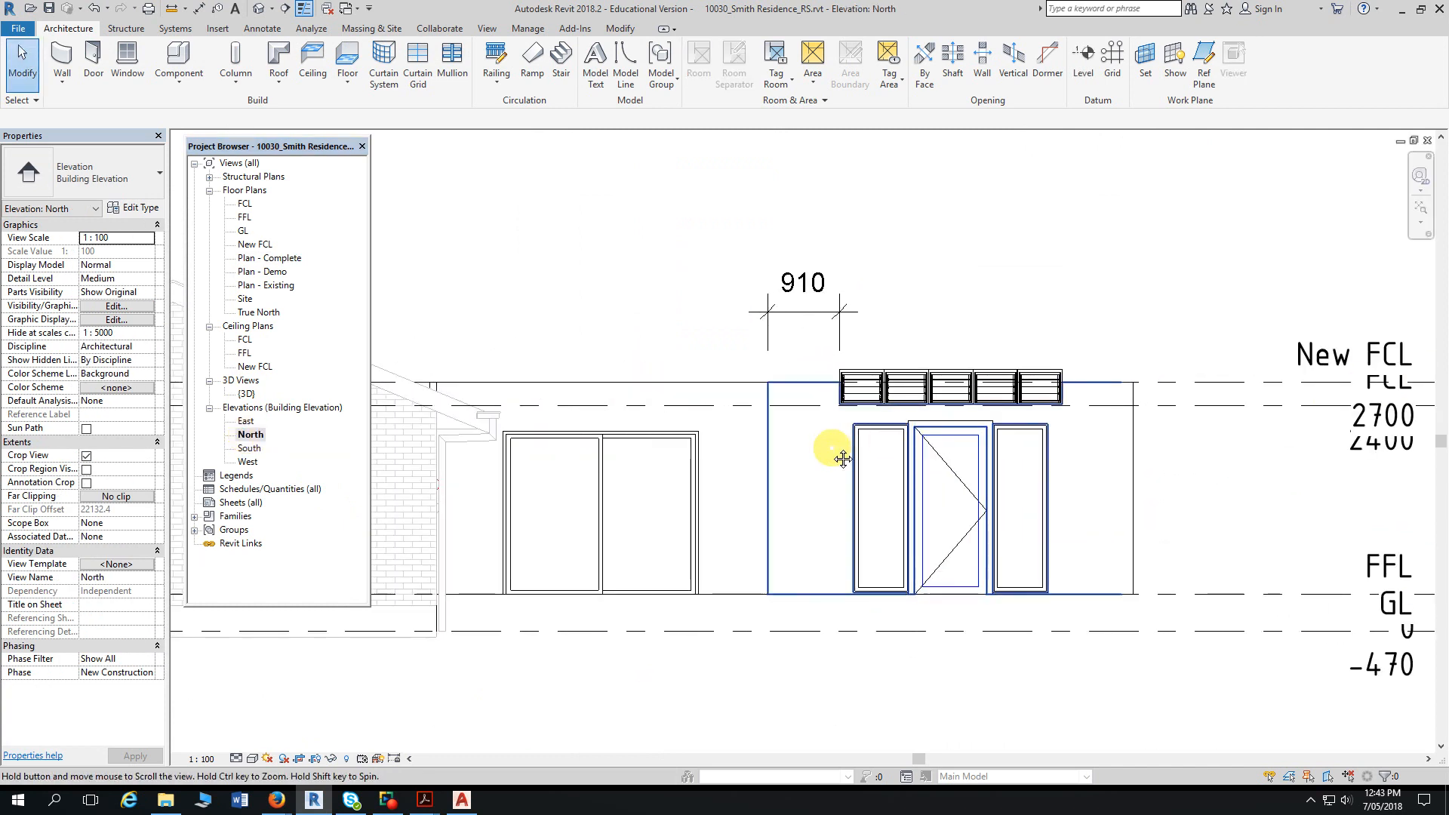
scroll(868, 245, up, 3)
click(954, 247)
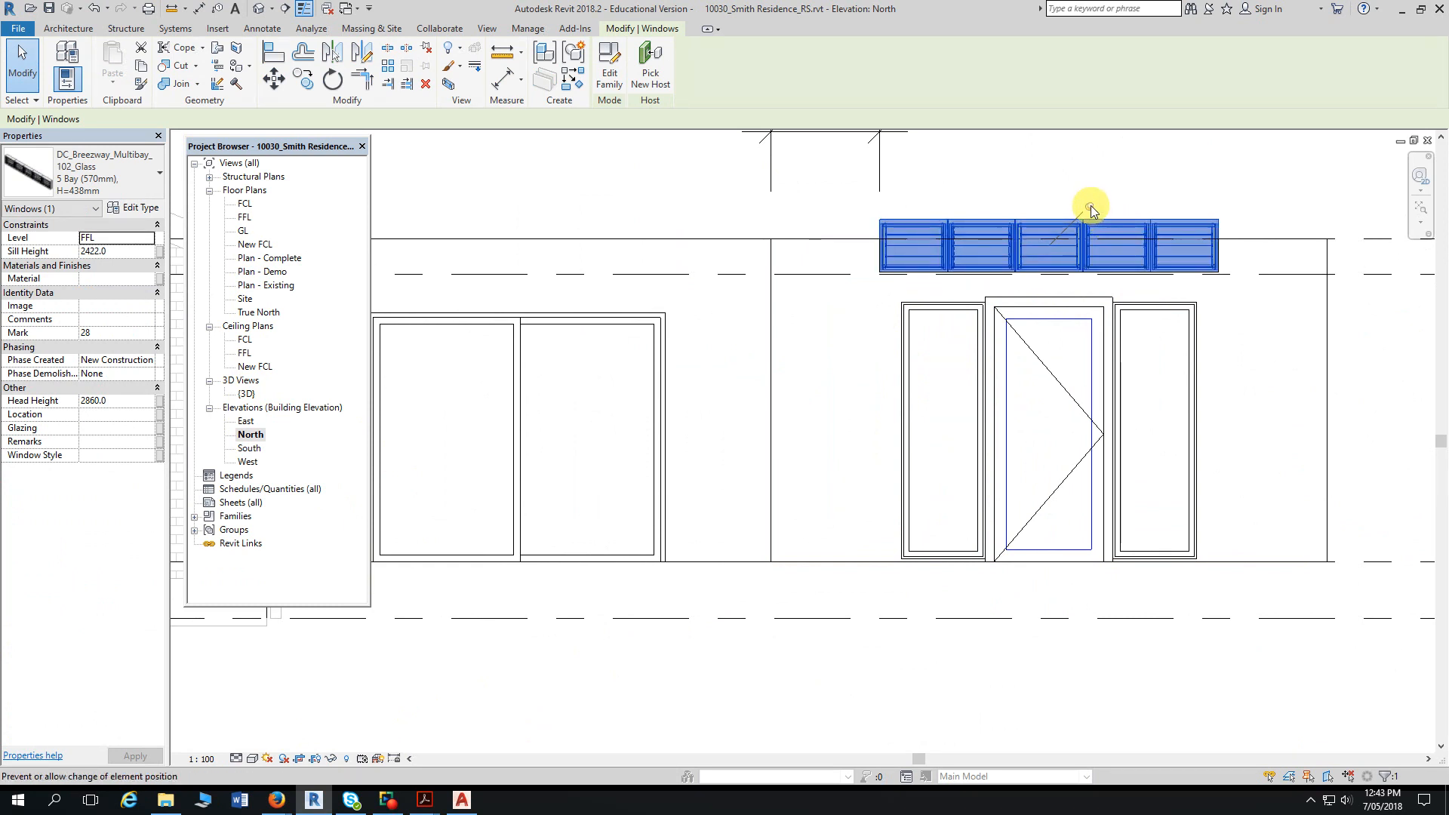
click(660, 181)
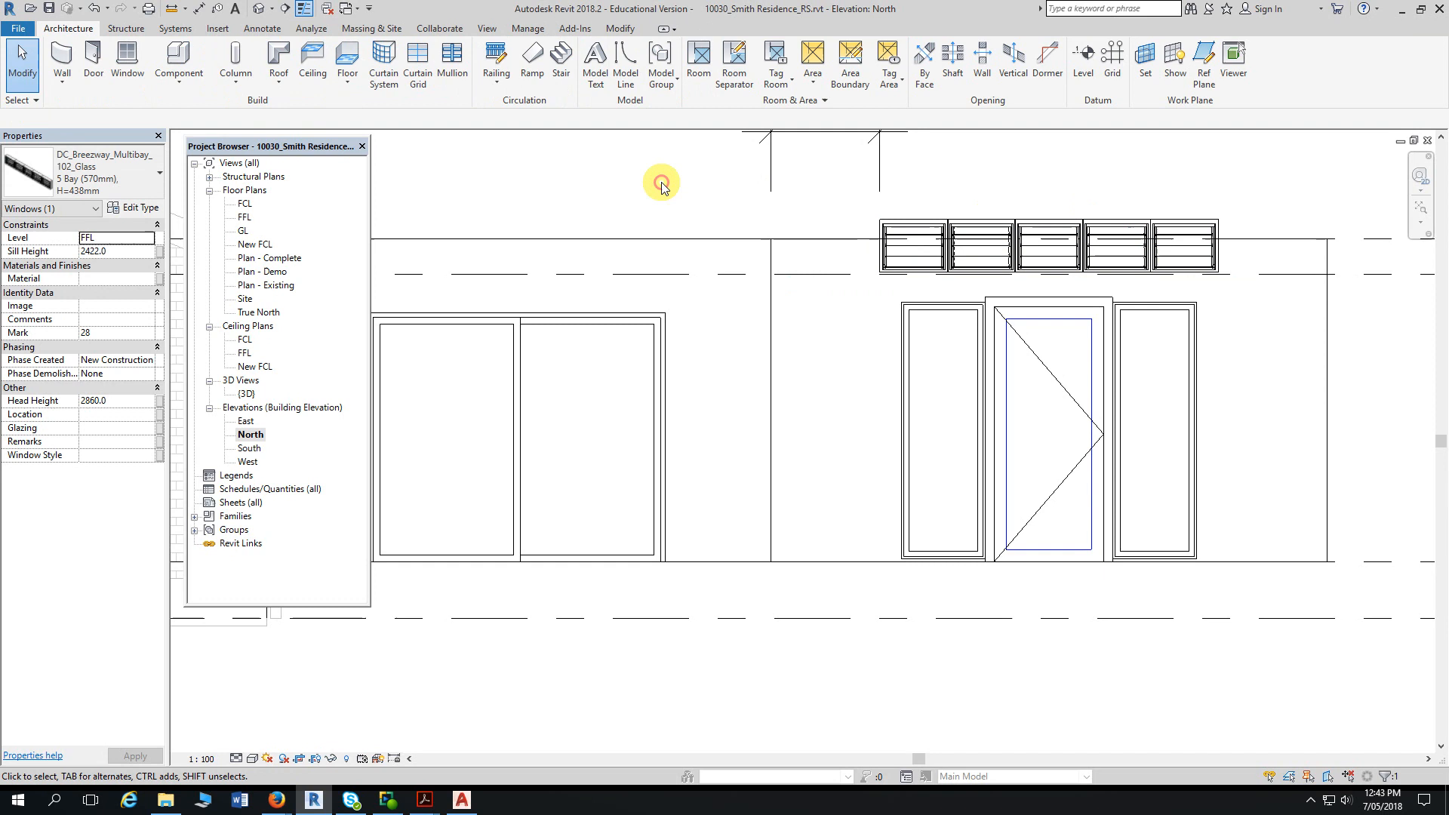
- Switch the North elevation's detail level to Coarse to compare the louvre display, and restore it to Medium
click(1000, 256)
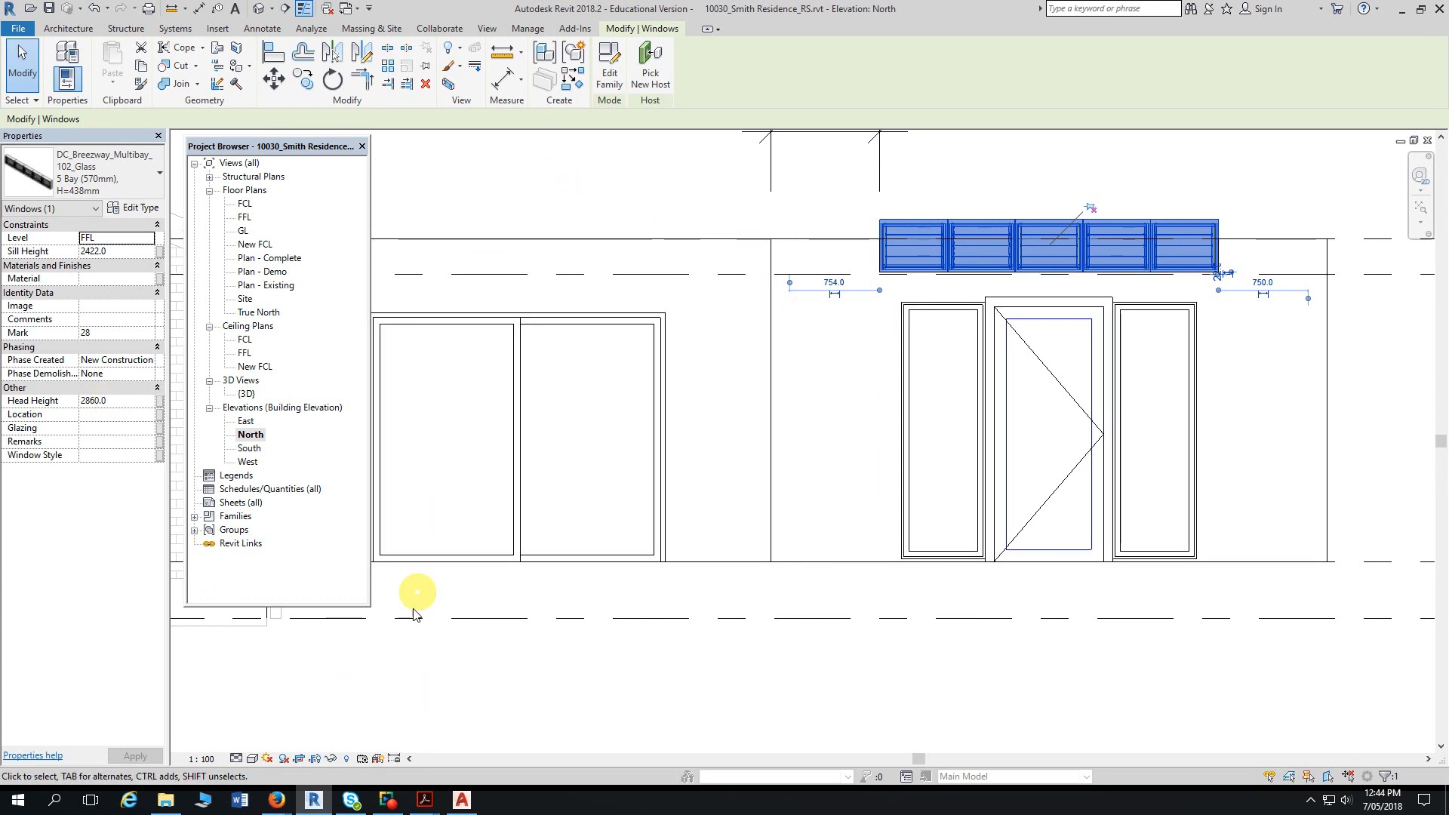
click(253, 761)
click(236, 759)
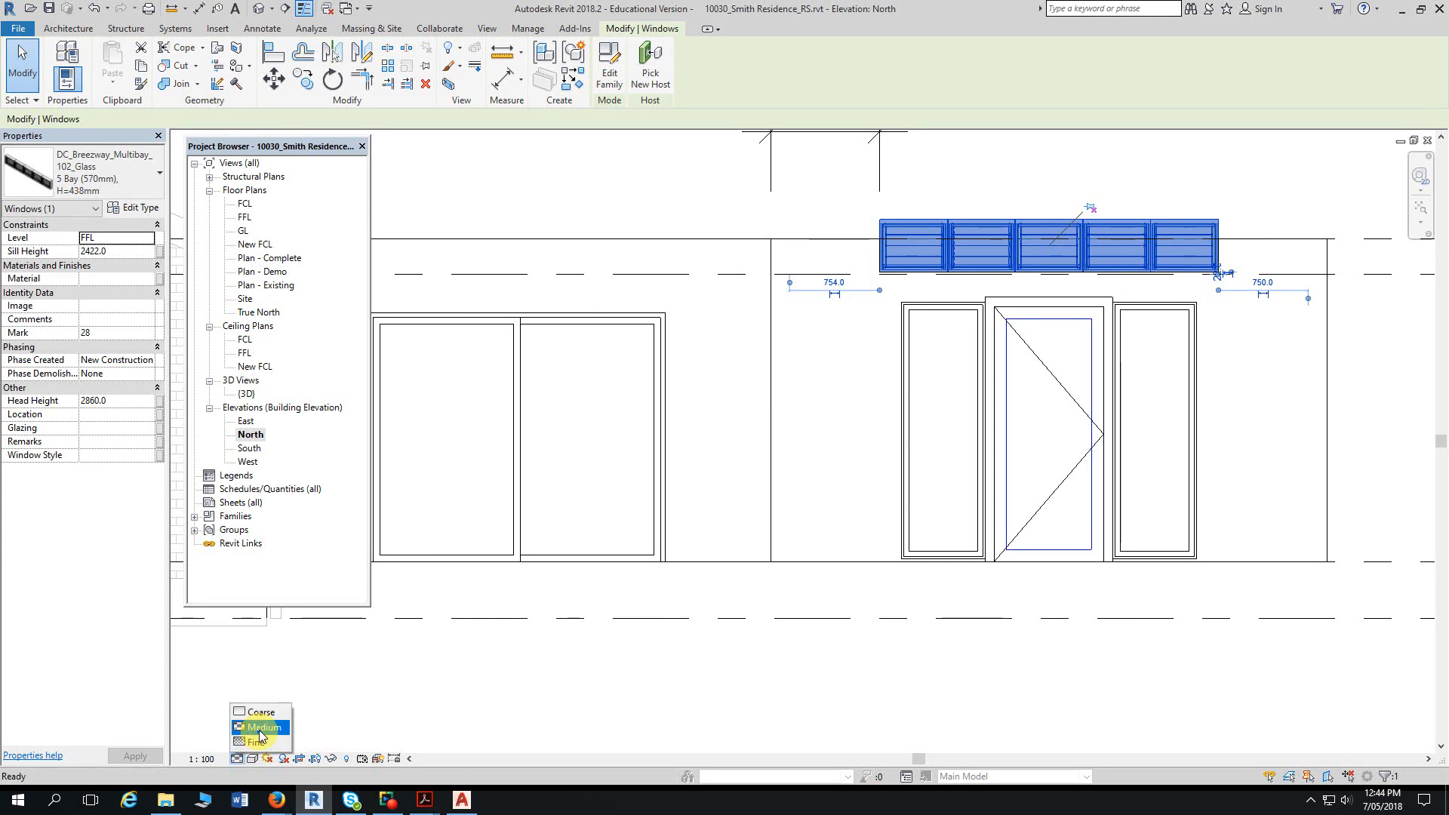
click(266, 711)
click(490, 738)
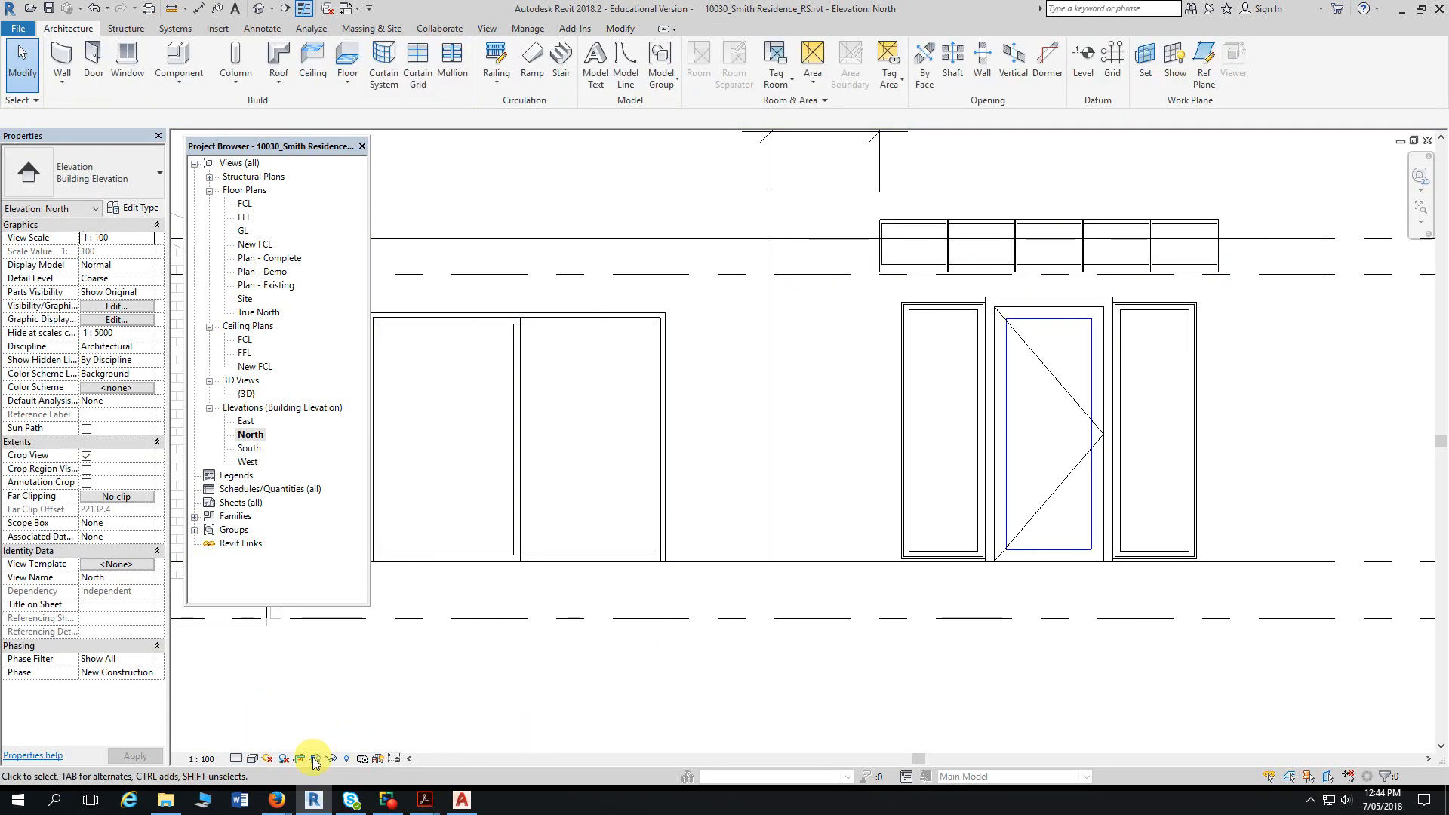
click(236, 758)
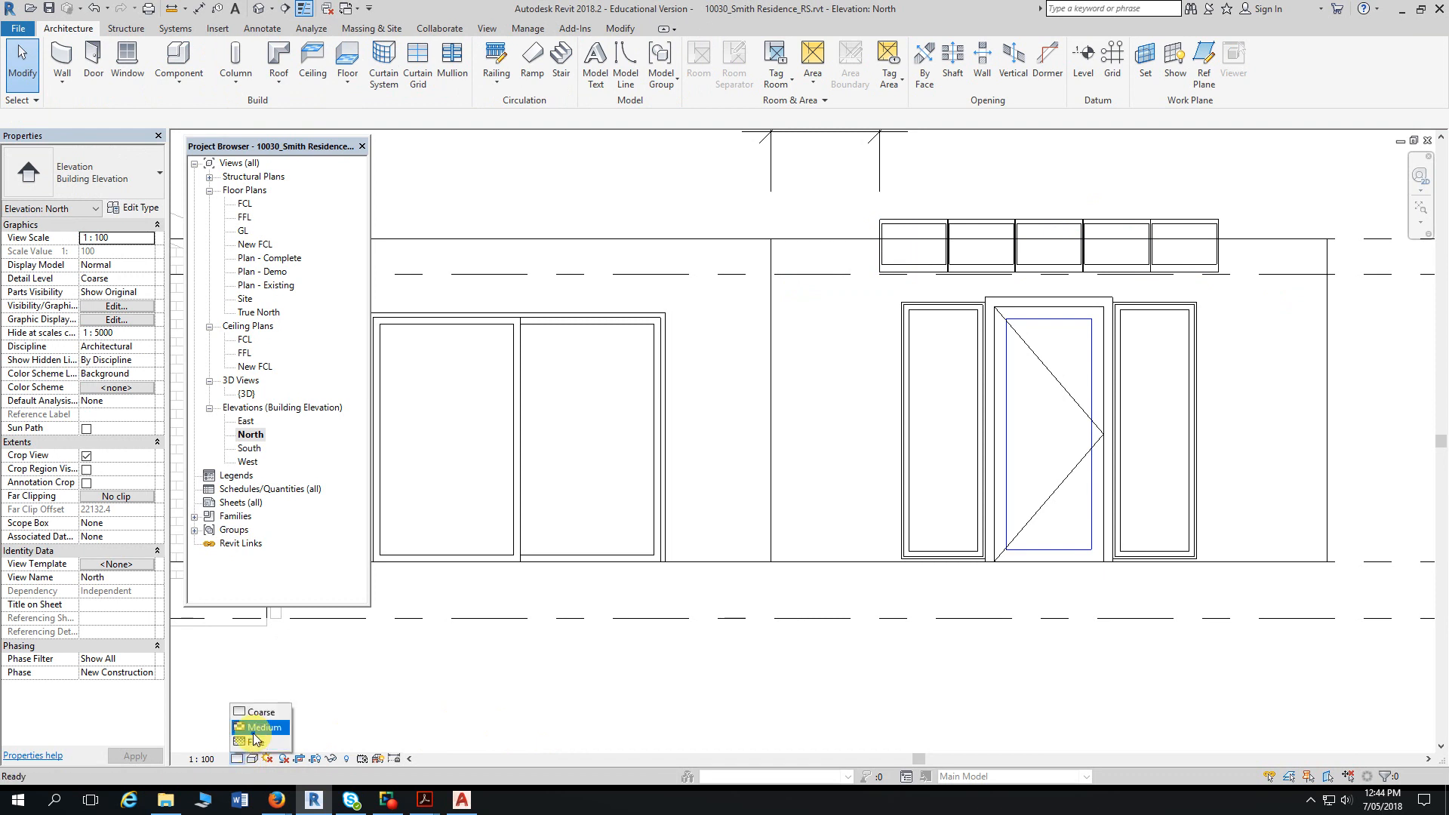
click(261, 726)
- Pin the five-bay louvre window above the north door in place
middle_drag(752, 350, 718, 443)
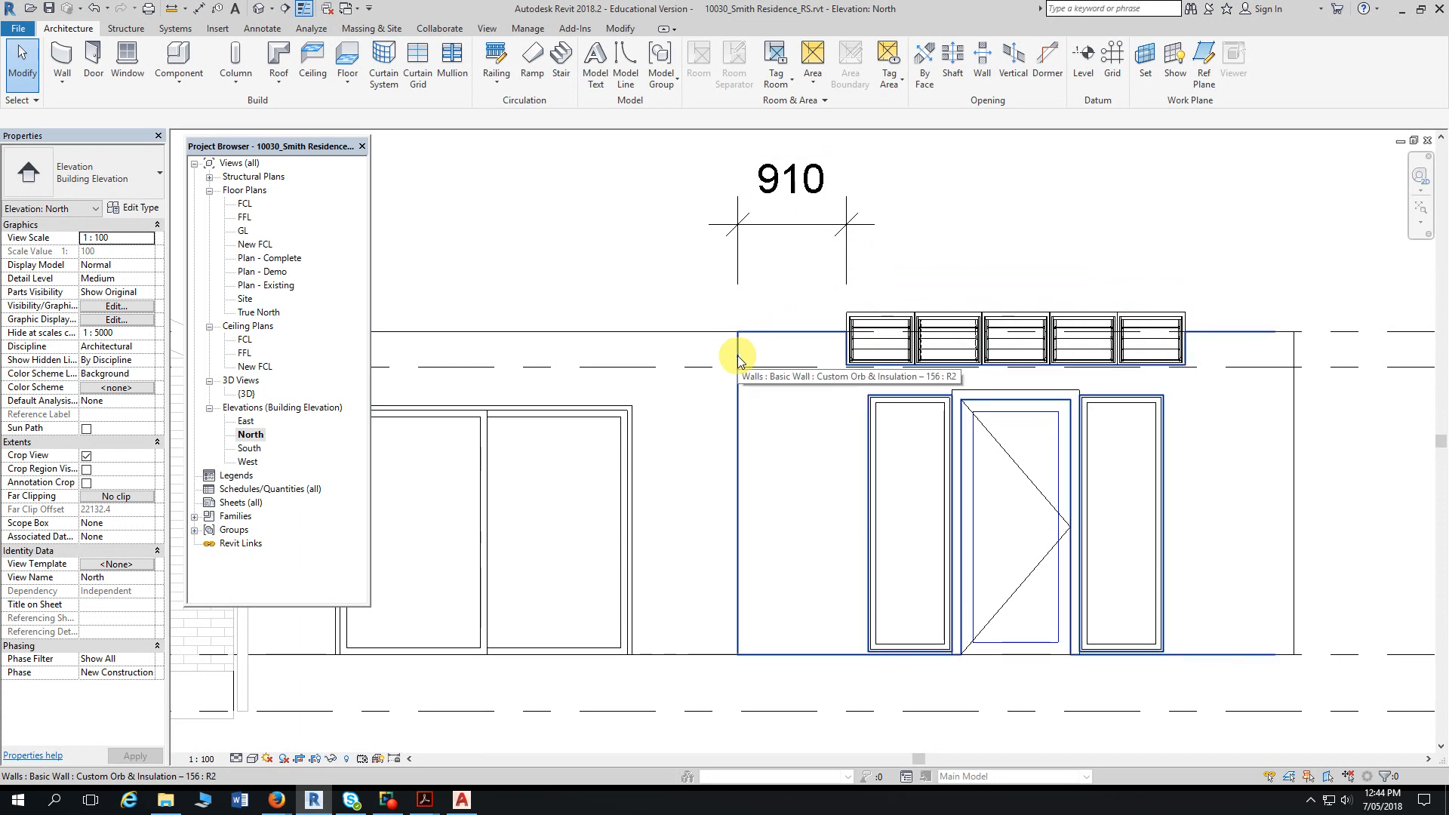
click(874, 336)
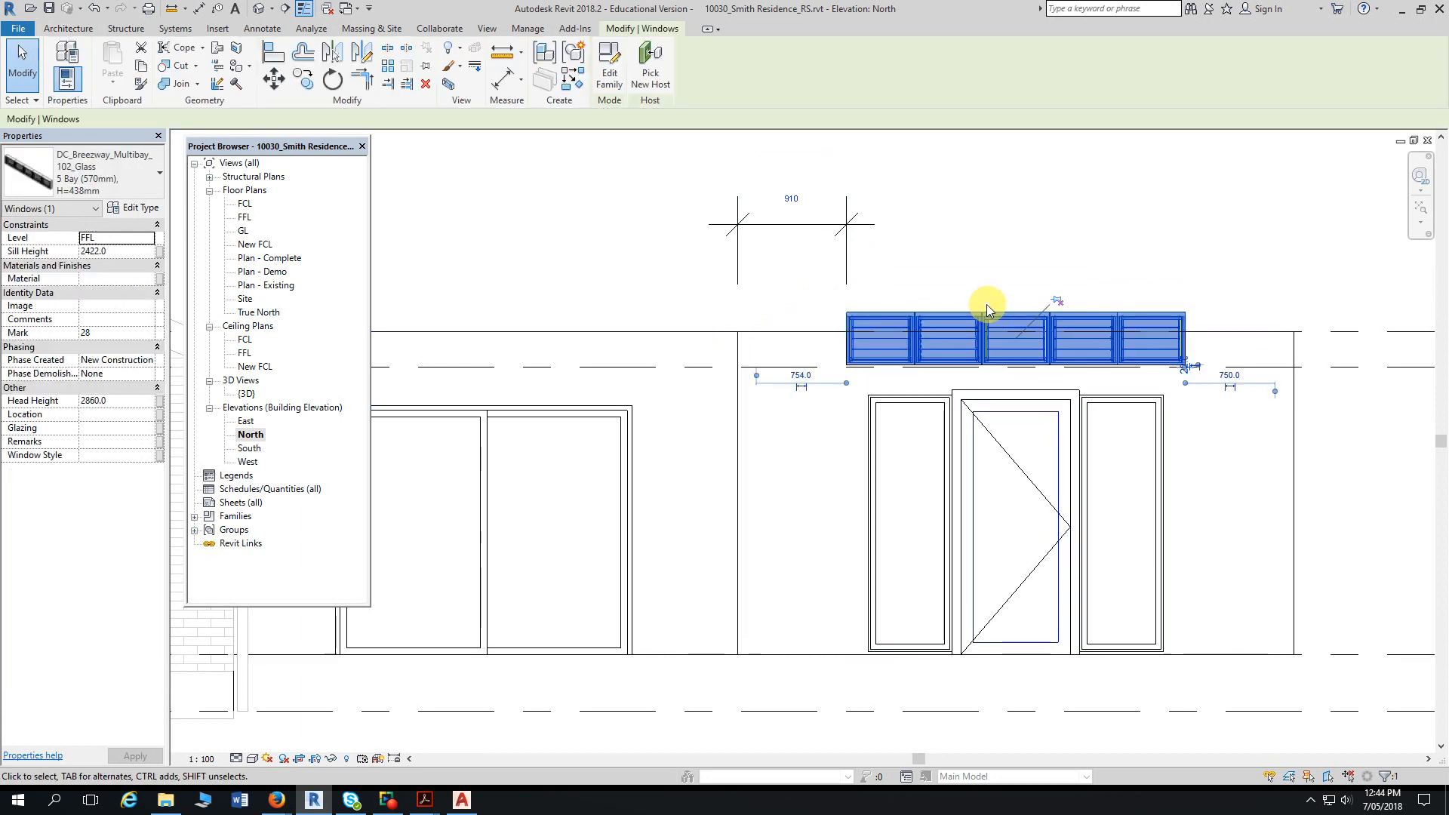
click(1058, 301)
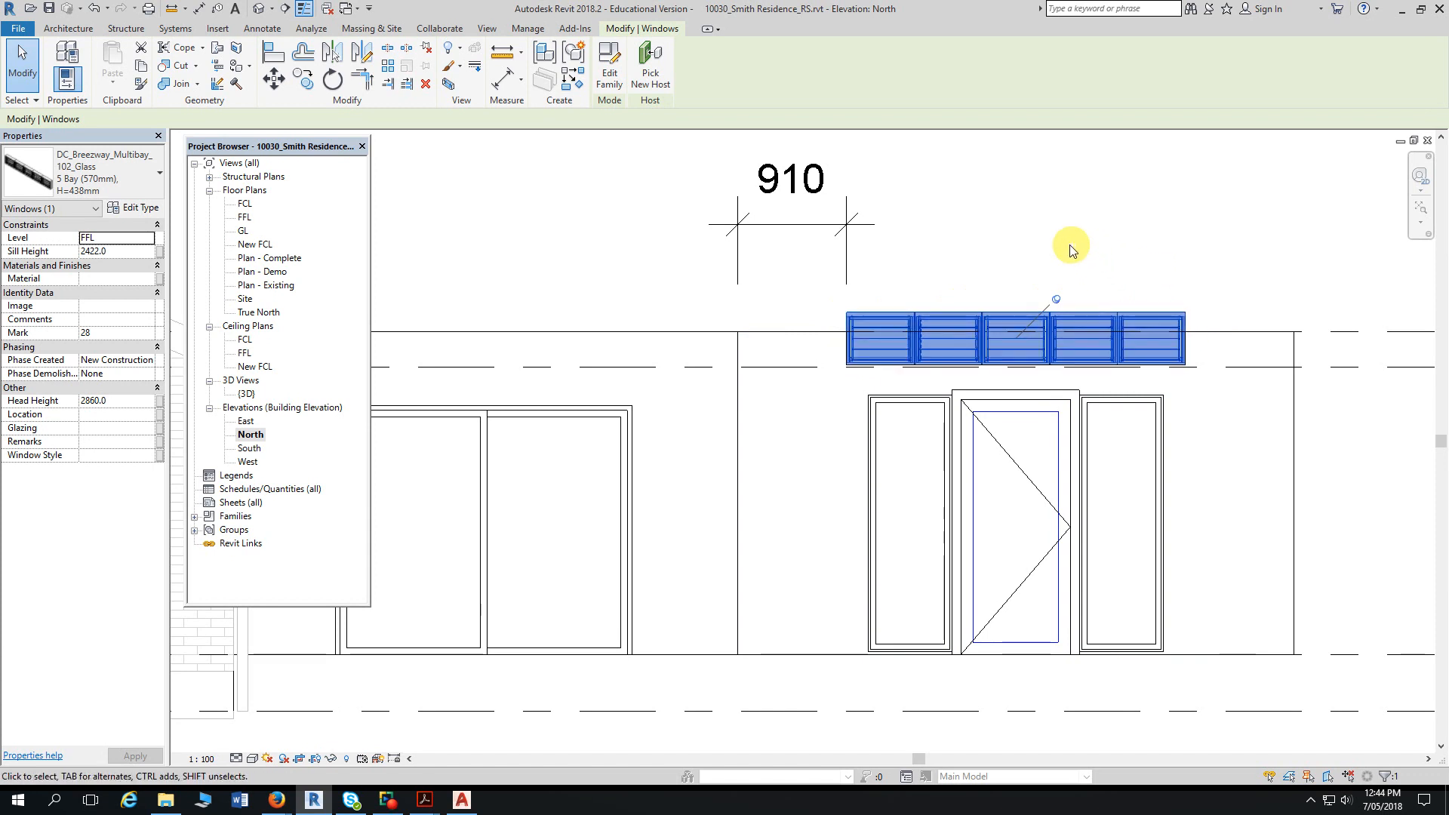
scroll(1071, 246, down, 3)
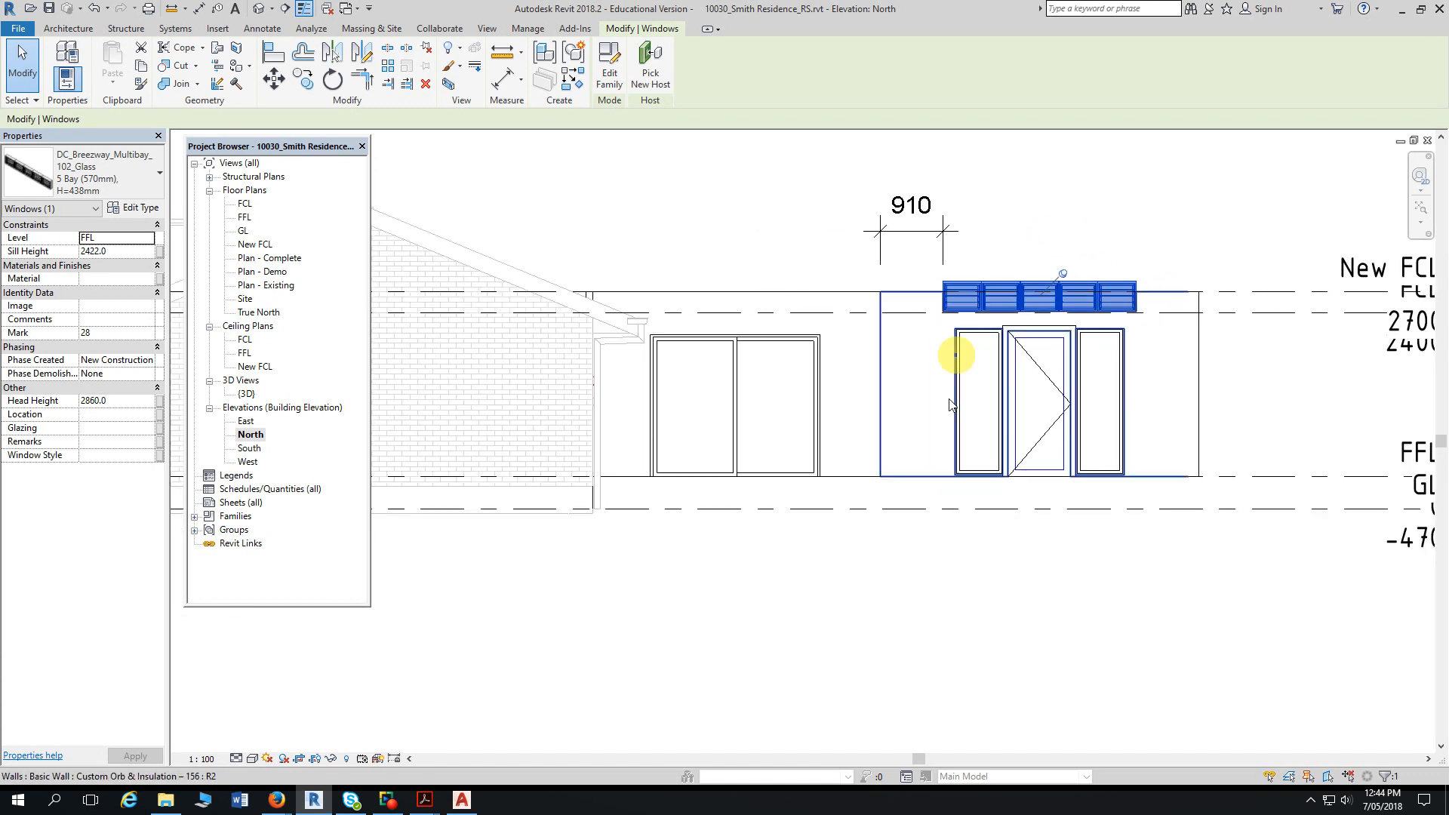
scroll(883, 618, up, 1)
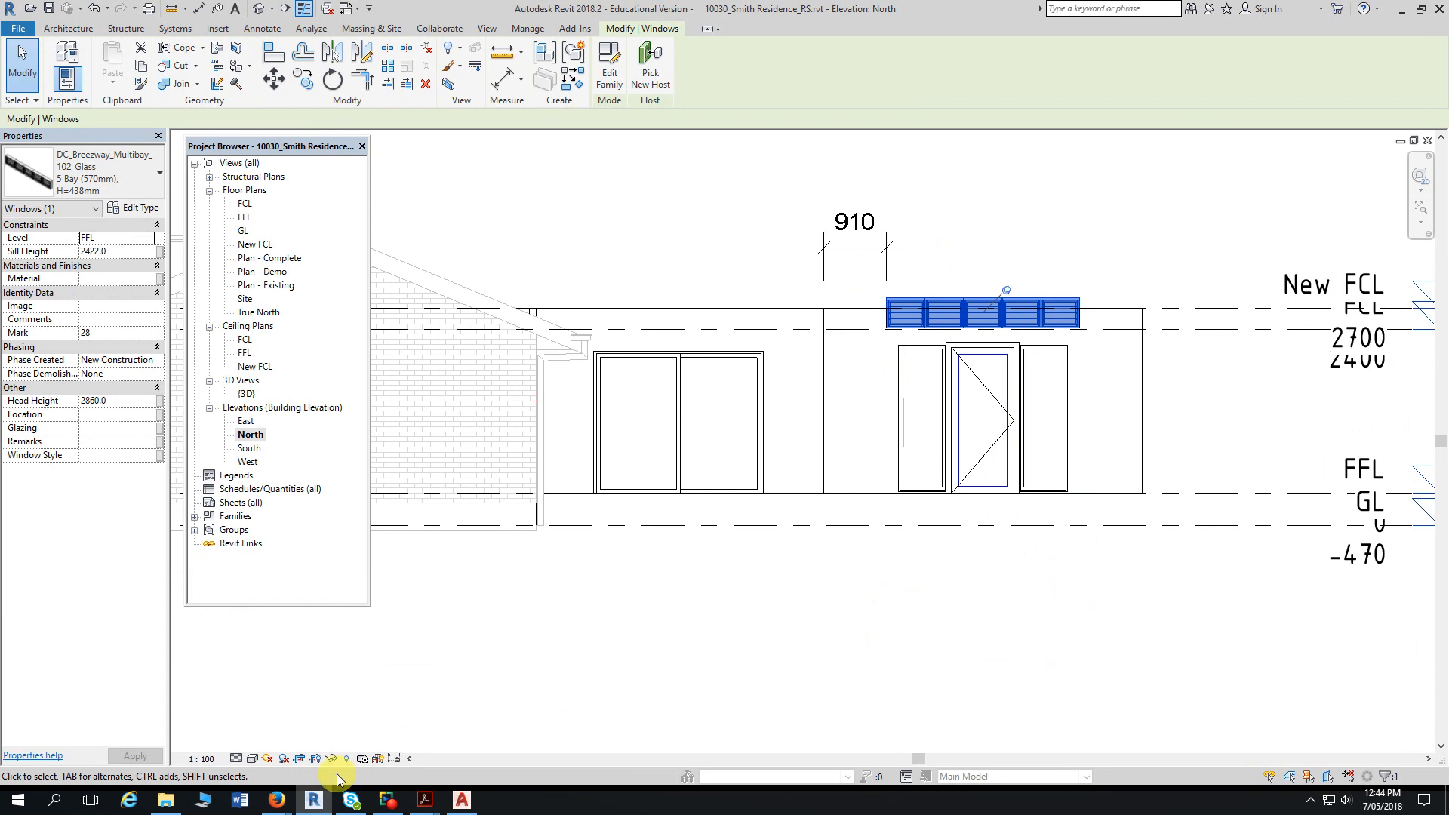
- Switch to the New Door and Window Plan PDF in Firefox and read the specifications of windows 8 and 9 on the South Elevation
click(277, 800)
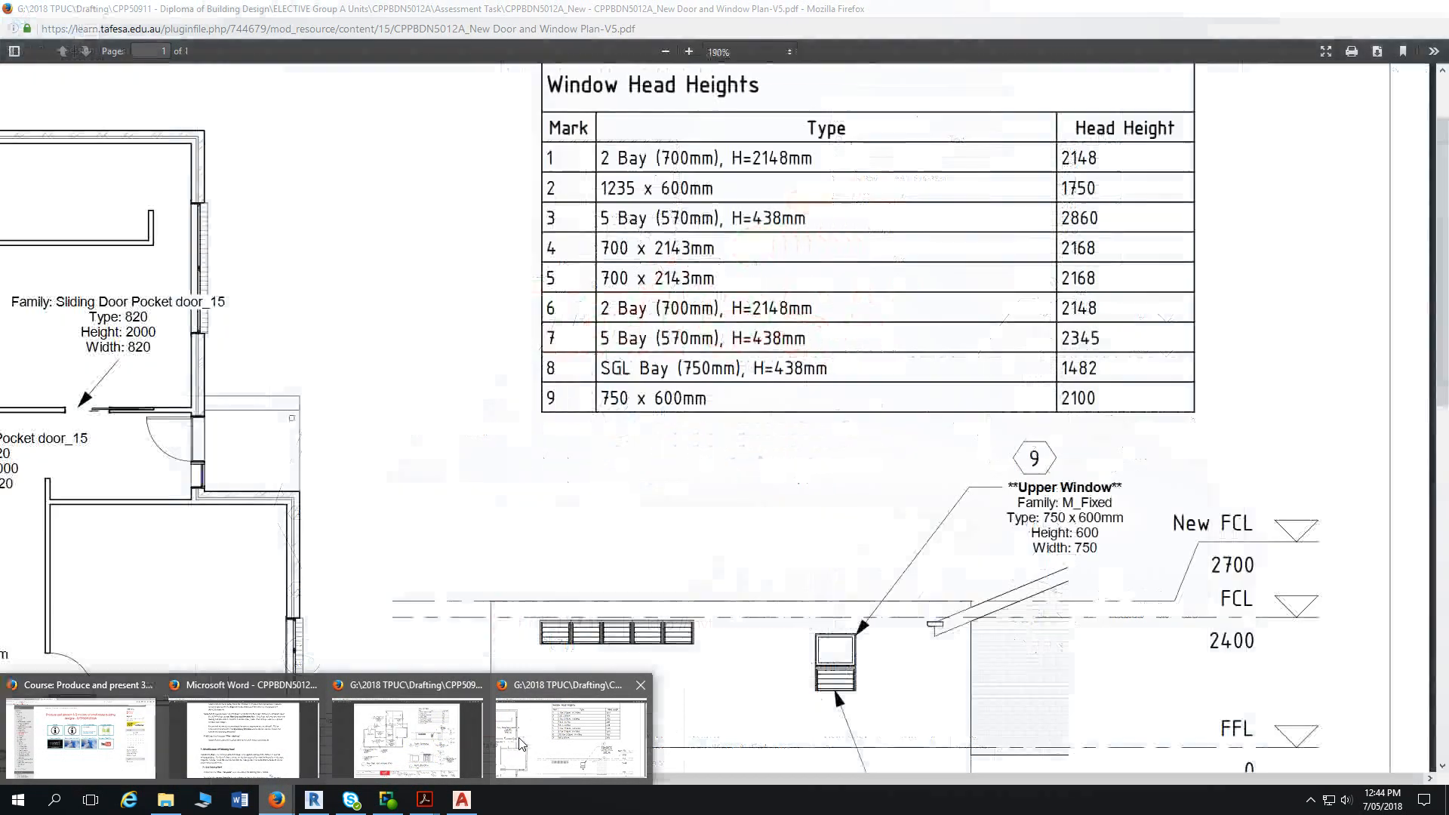
click(522, 742)
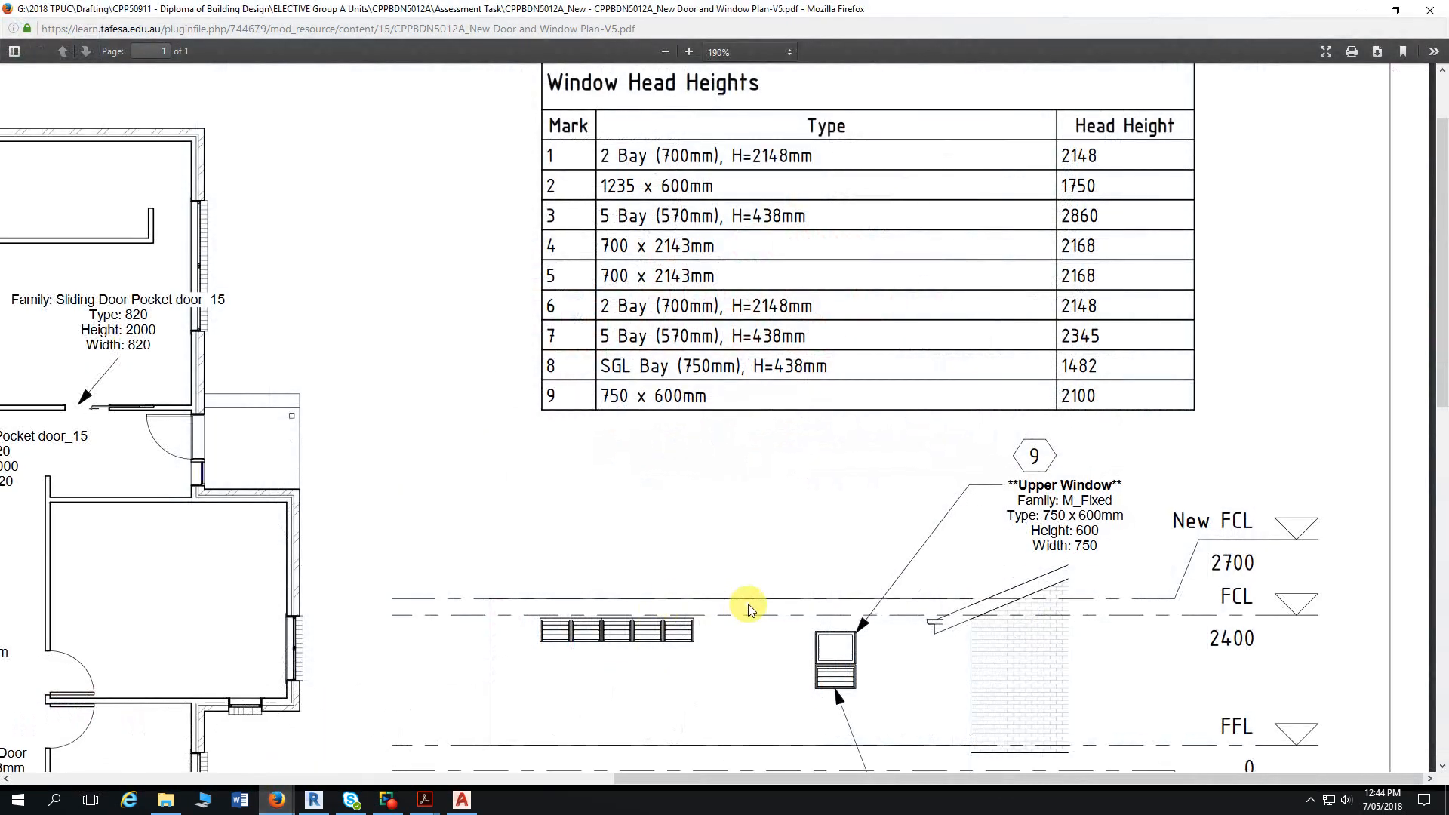
scroll(751, 596, down, 4)
ctrl+scroll(785, 376, up, 4)
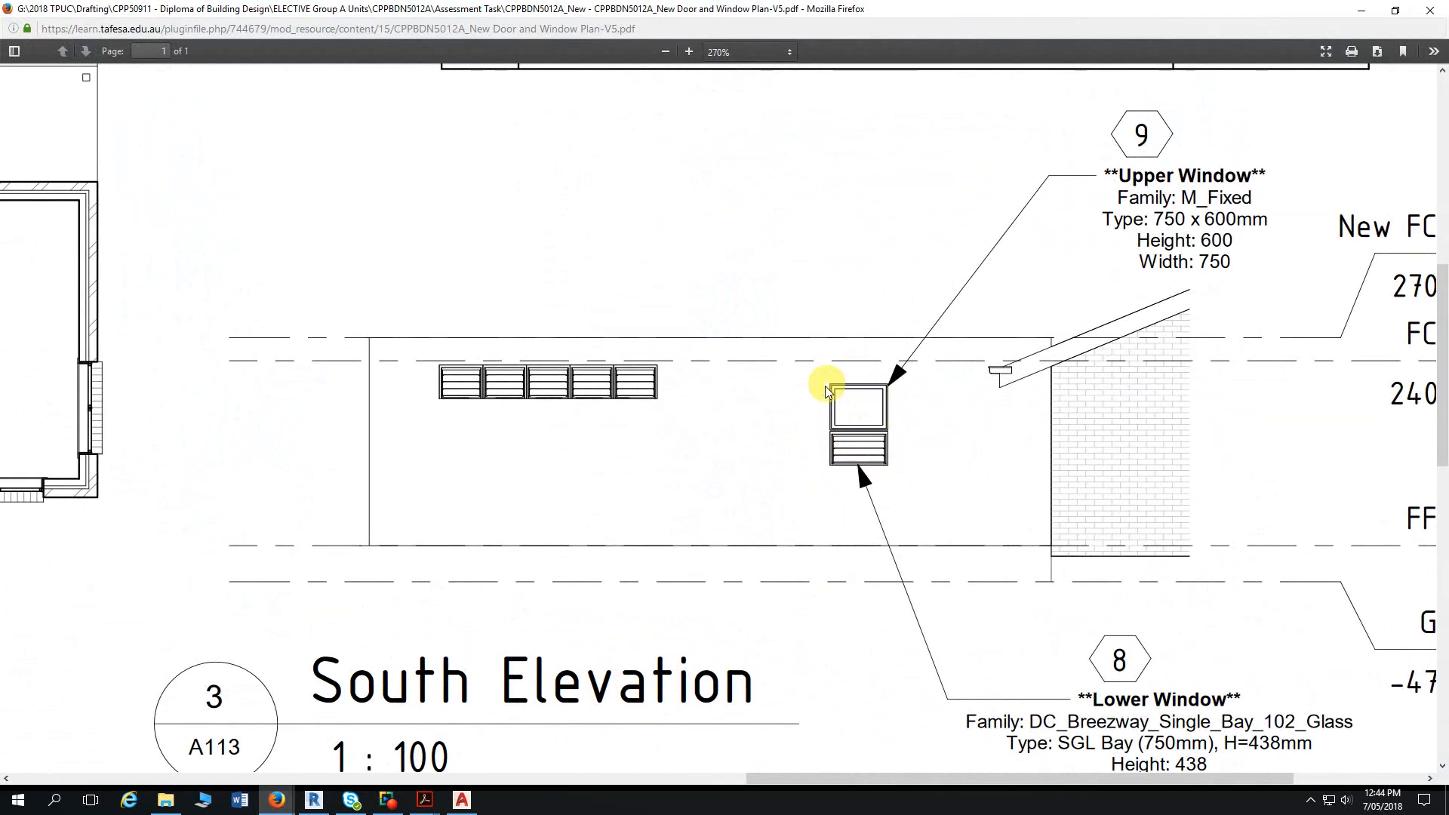
scroll(879, 396, down, 1)
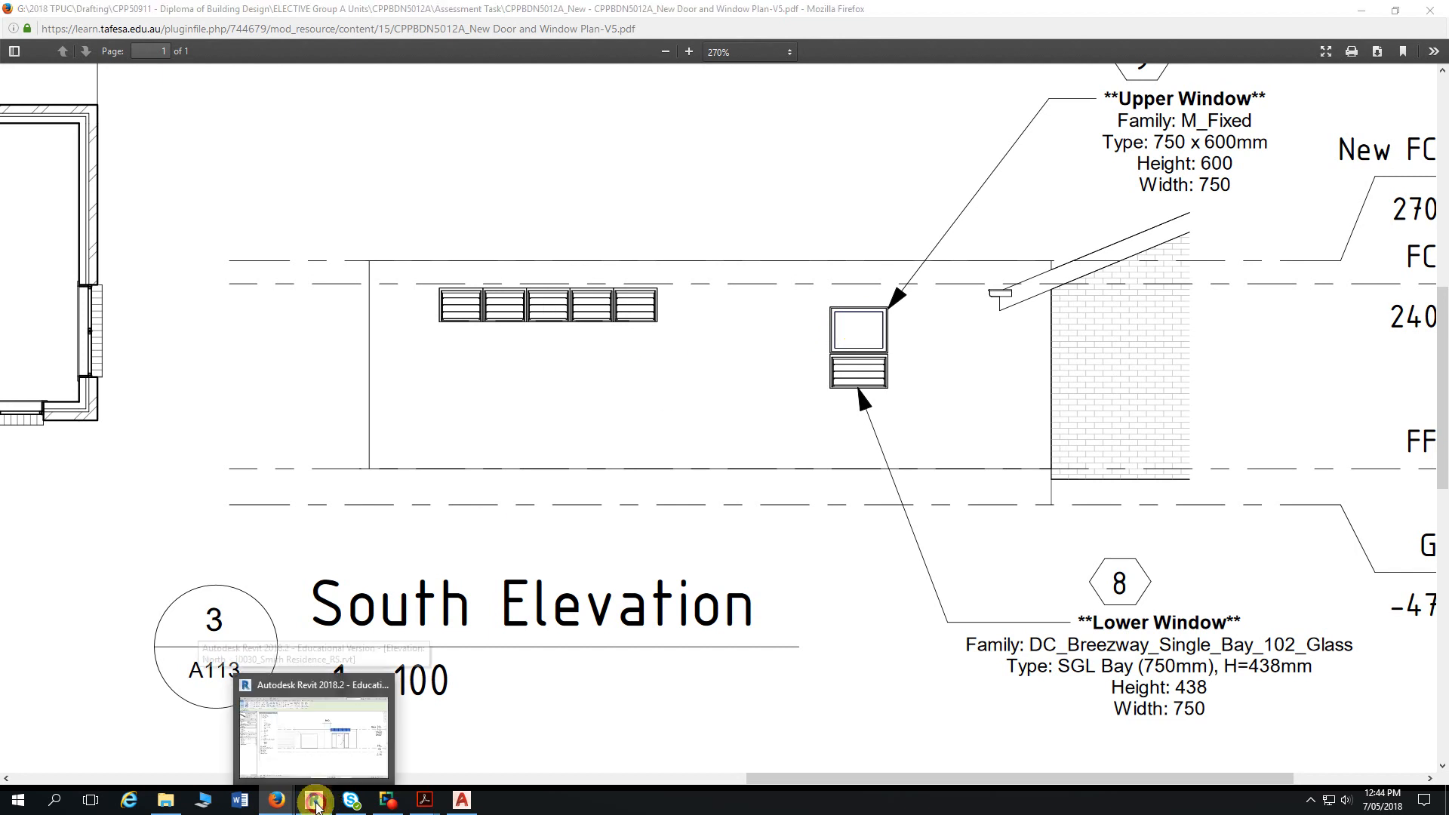
- Switch to Revit, open the South elevation and delete the horizontal reference plane 1200 above FFL together with its dimension
click(324, 747)
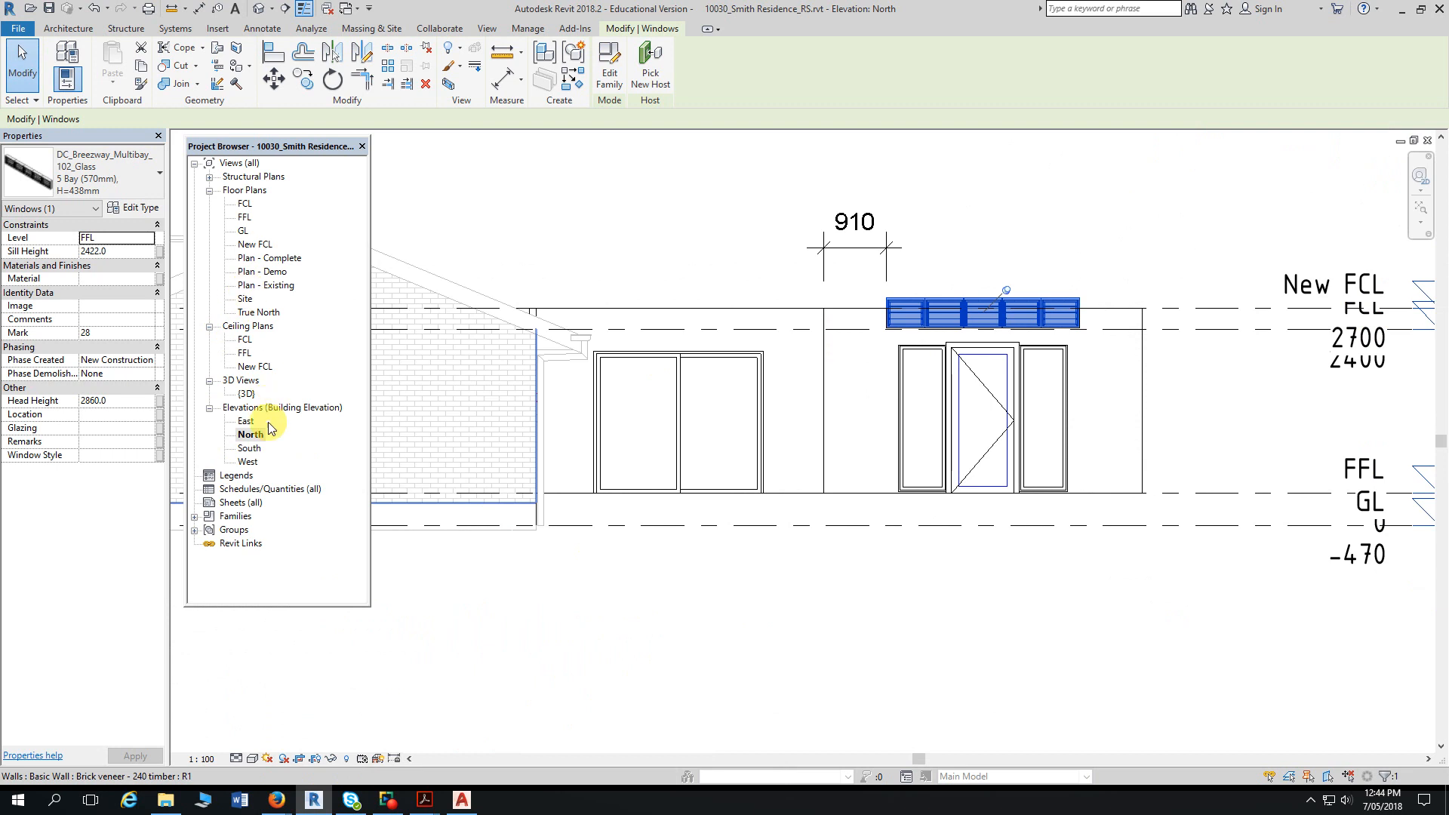
double_click(251, 448)
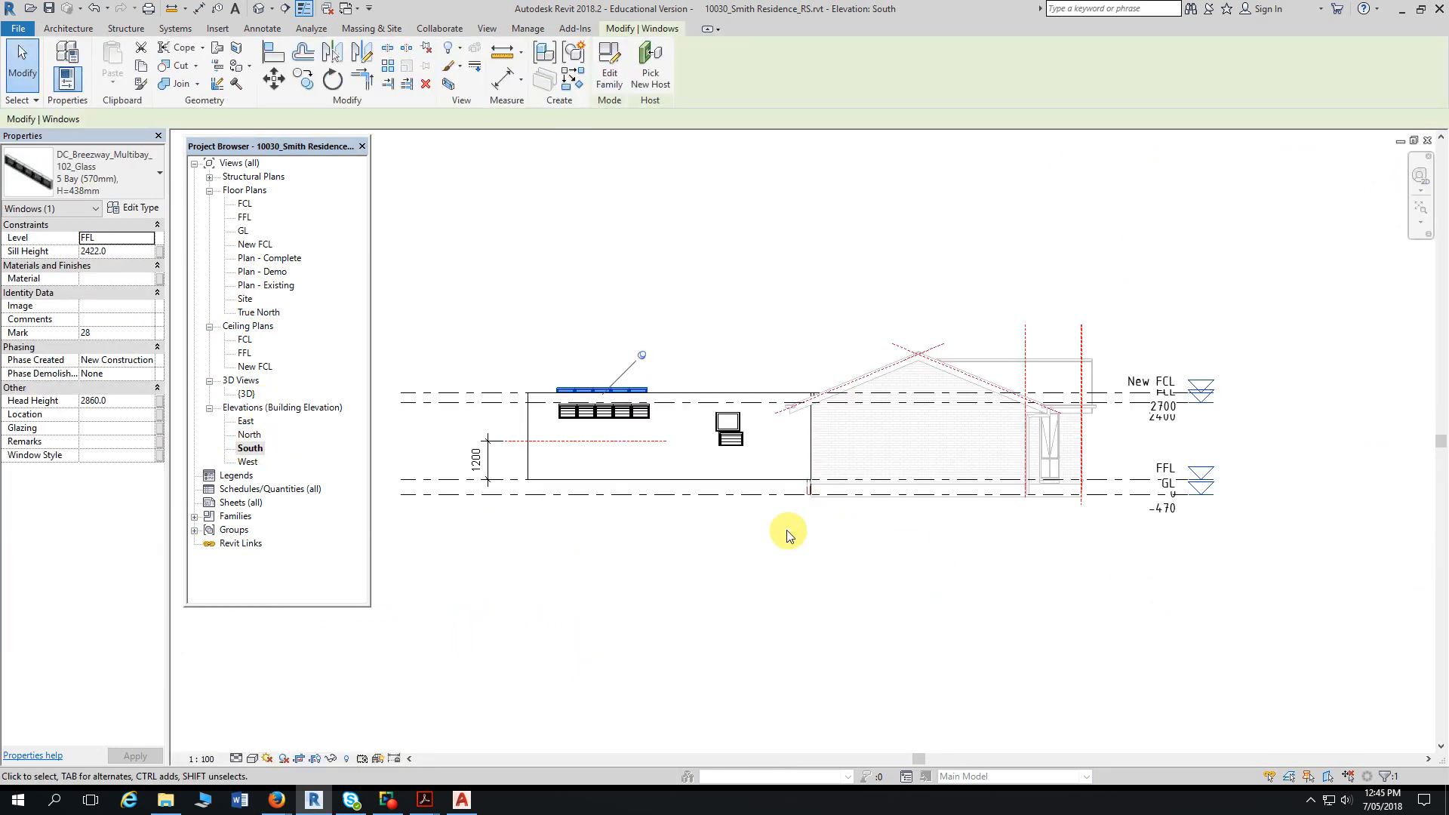
scroll(674, 526, up, 2)
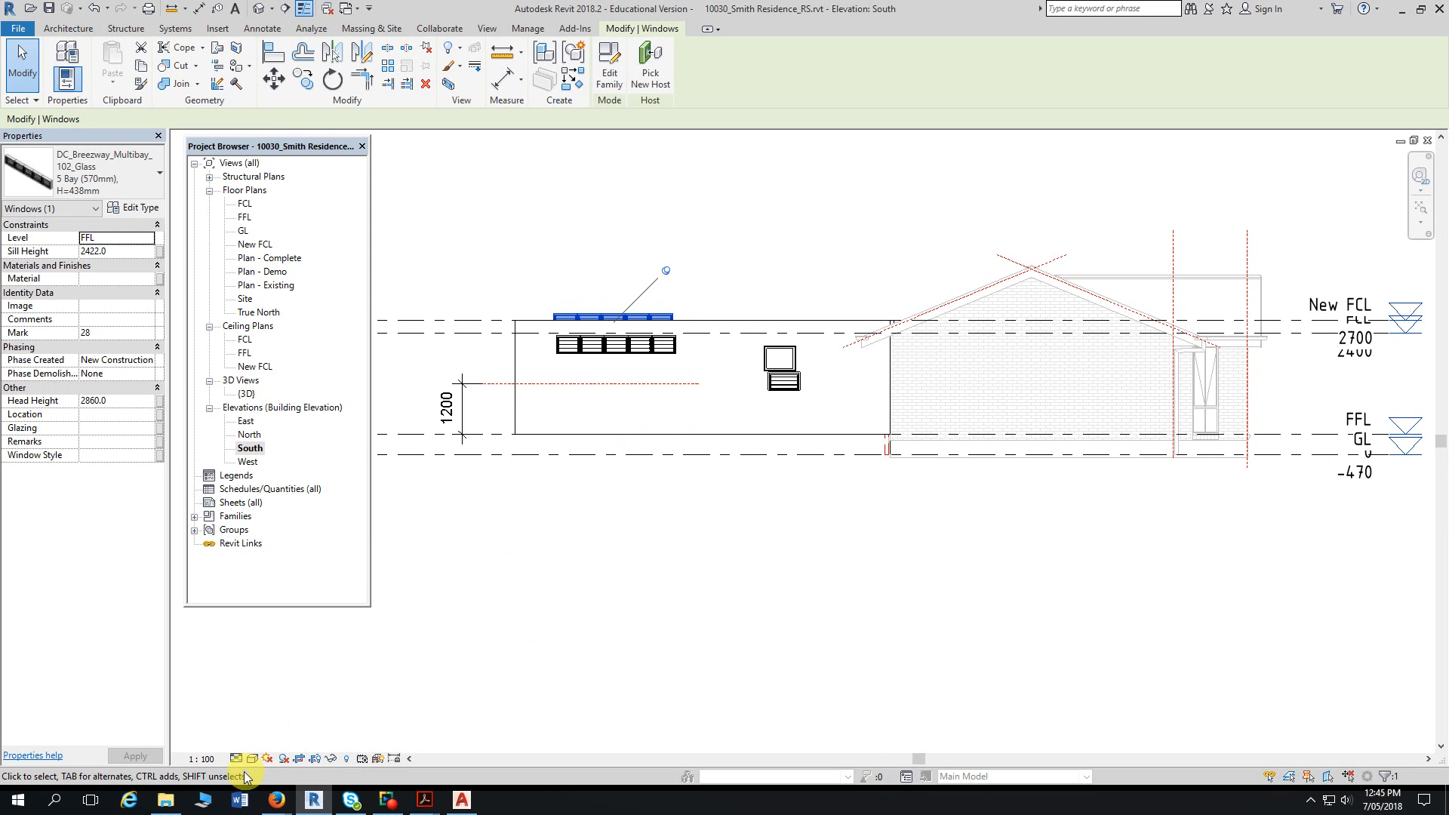
middle_drag(576, 501, 550, 528)
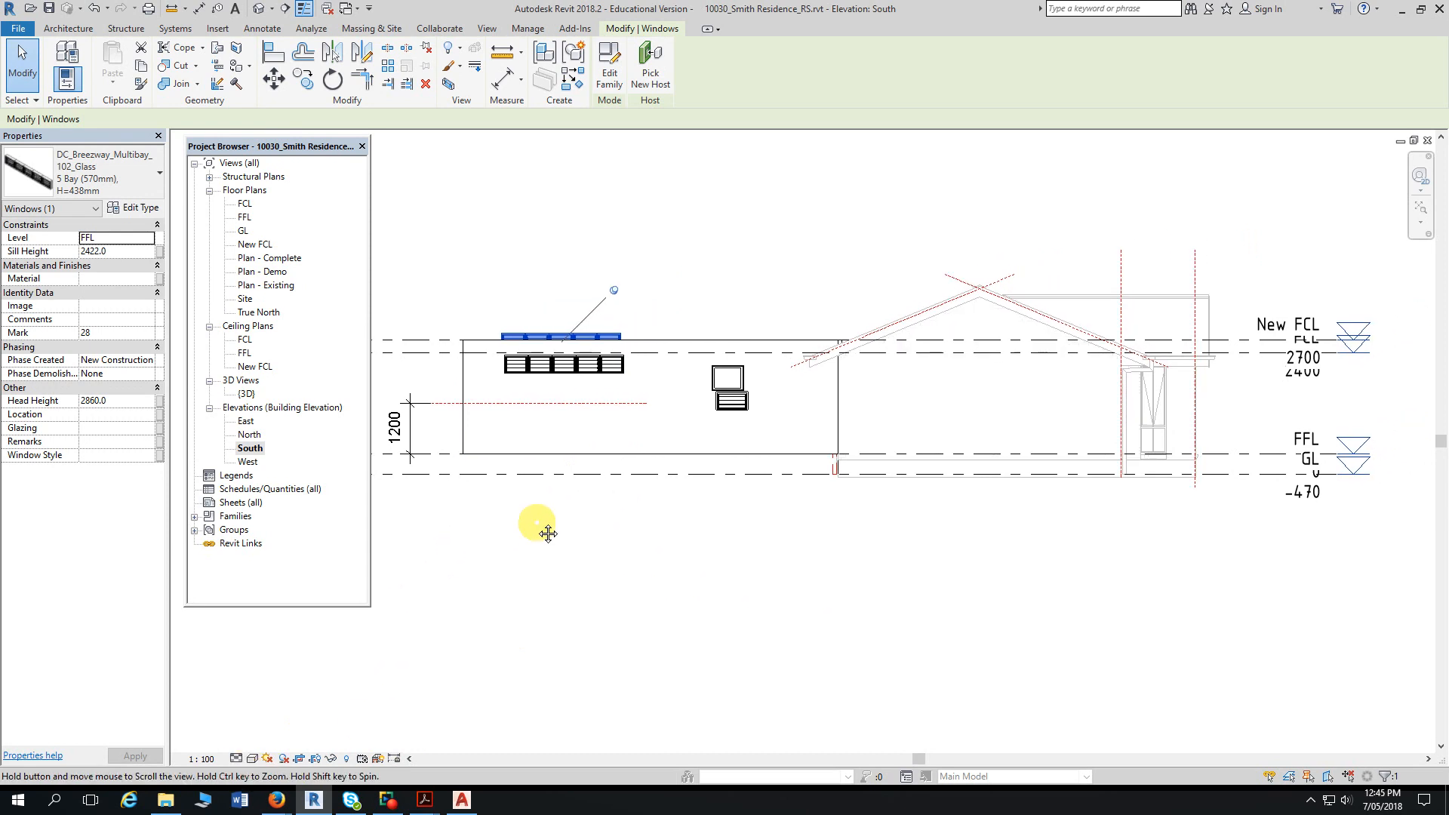
middle_drag(651, 485, 724, 482)
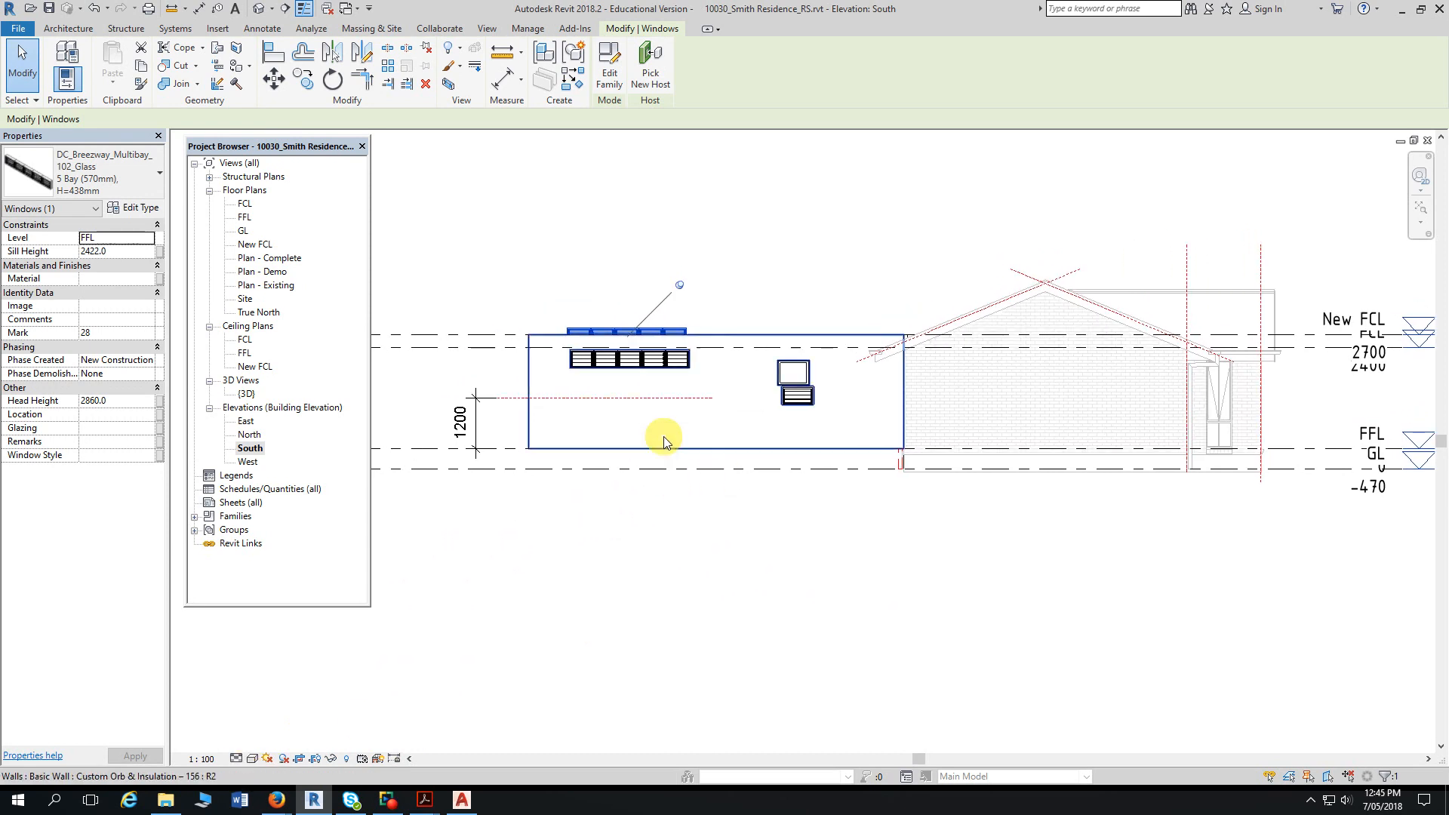
key(Escape)
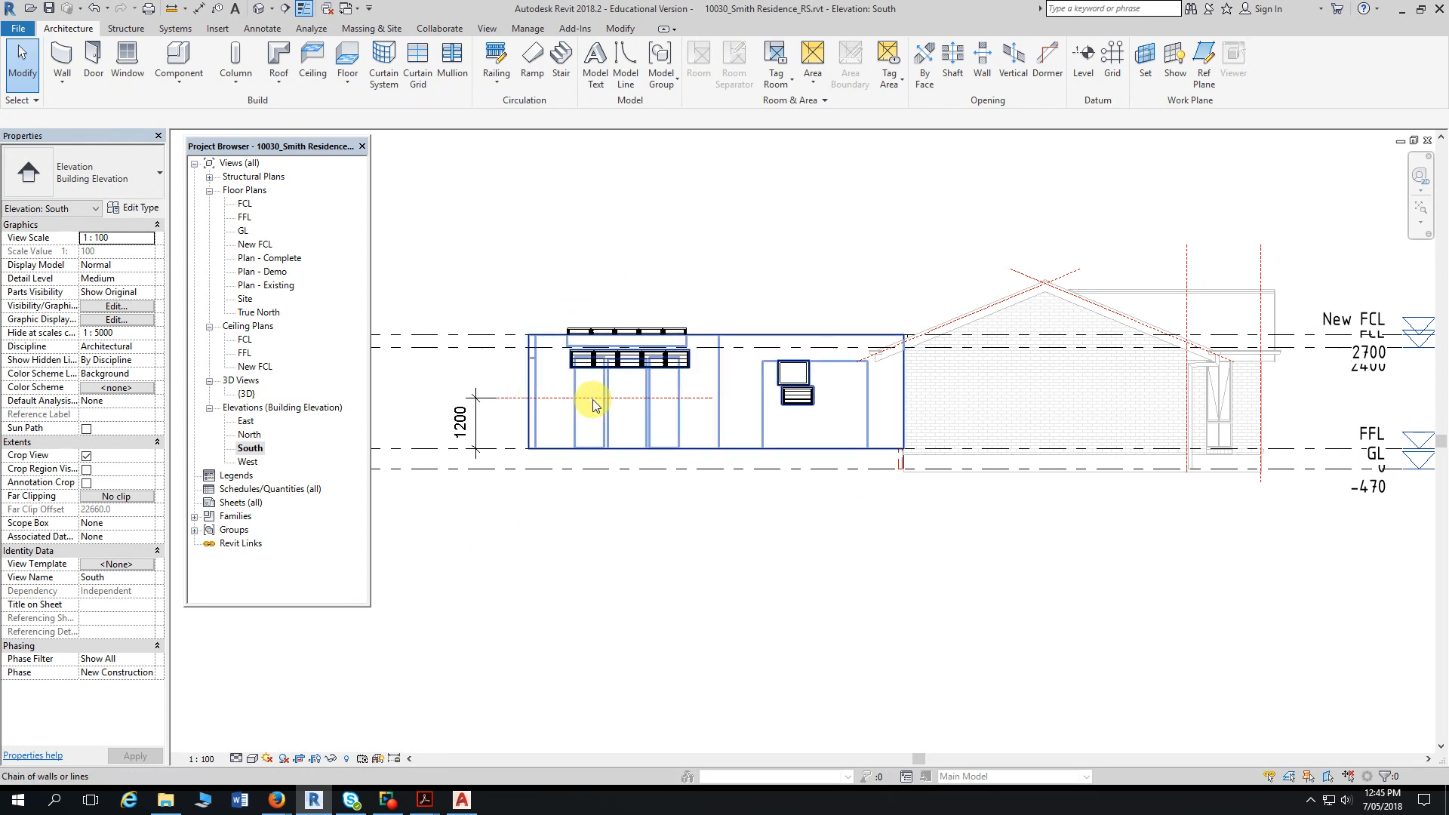
click(593, 400)
key(Delete)
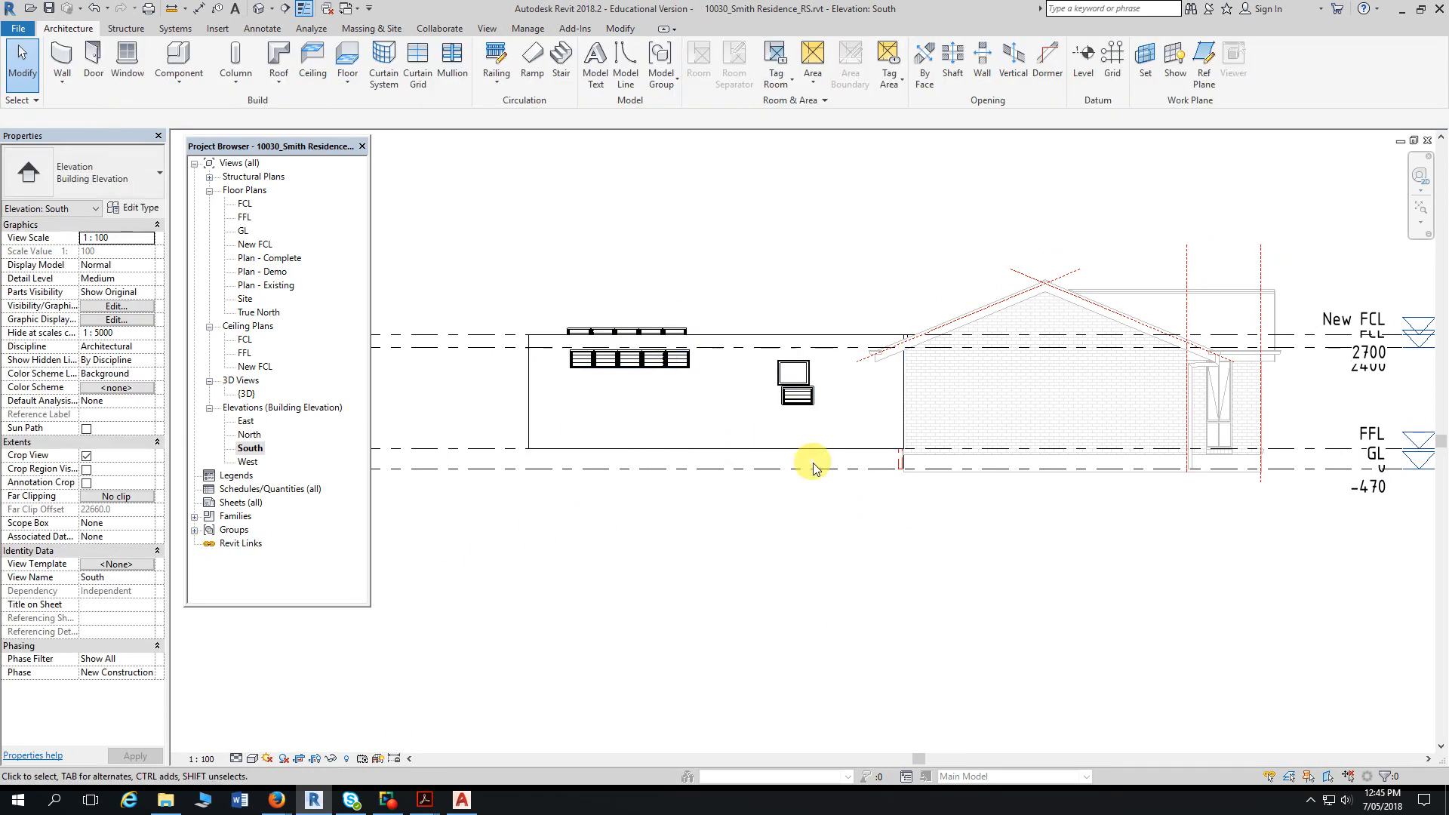
- Check the head heights of the lower single-bay louvre window and the upper 750 x 600mm fixed window on the south wall
scroll(819, 430, up, 4)
scroll(827, 408, up, 1)
middle_drag(848, 402, 906, 391)
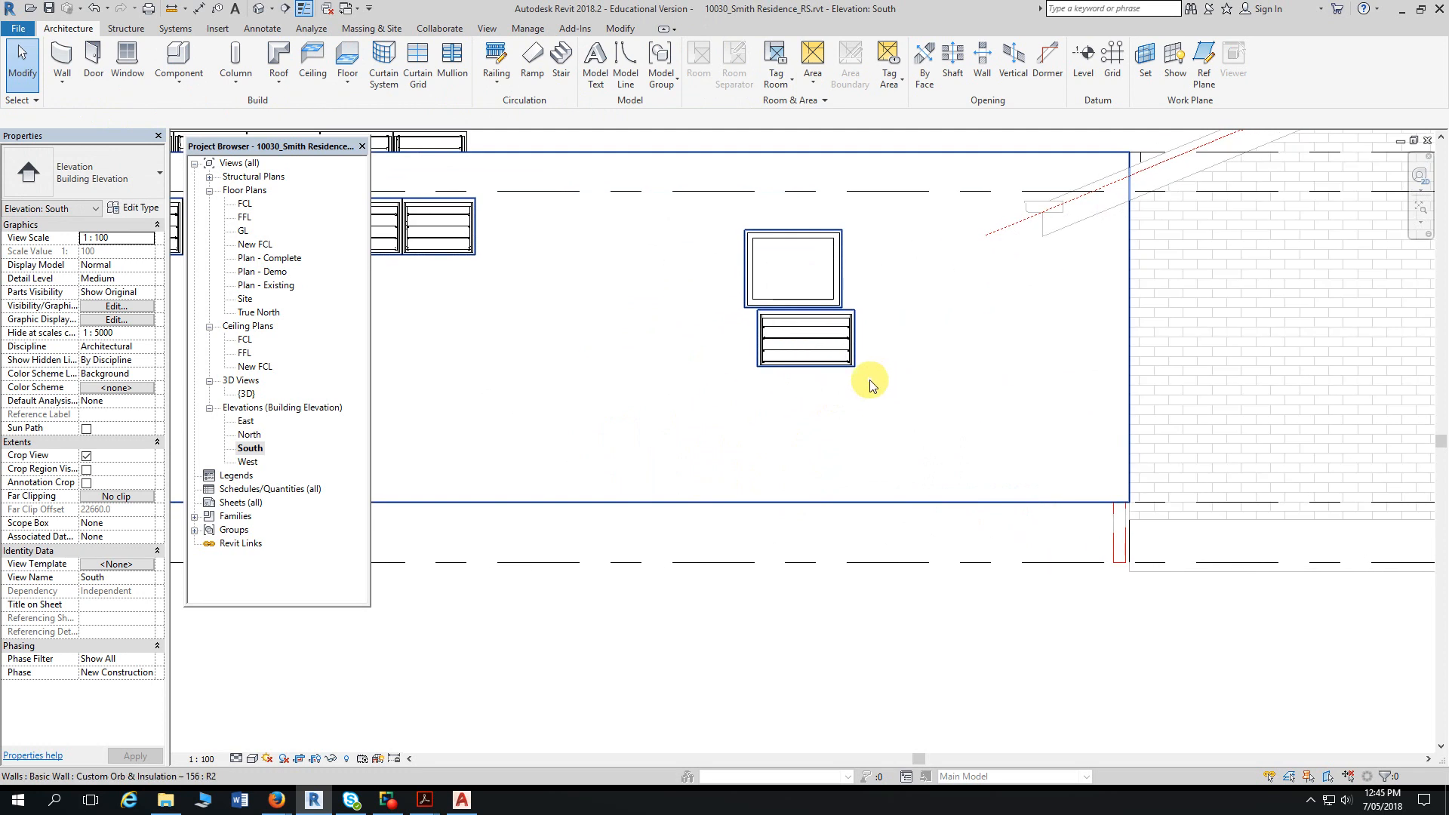
click(814, 340)
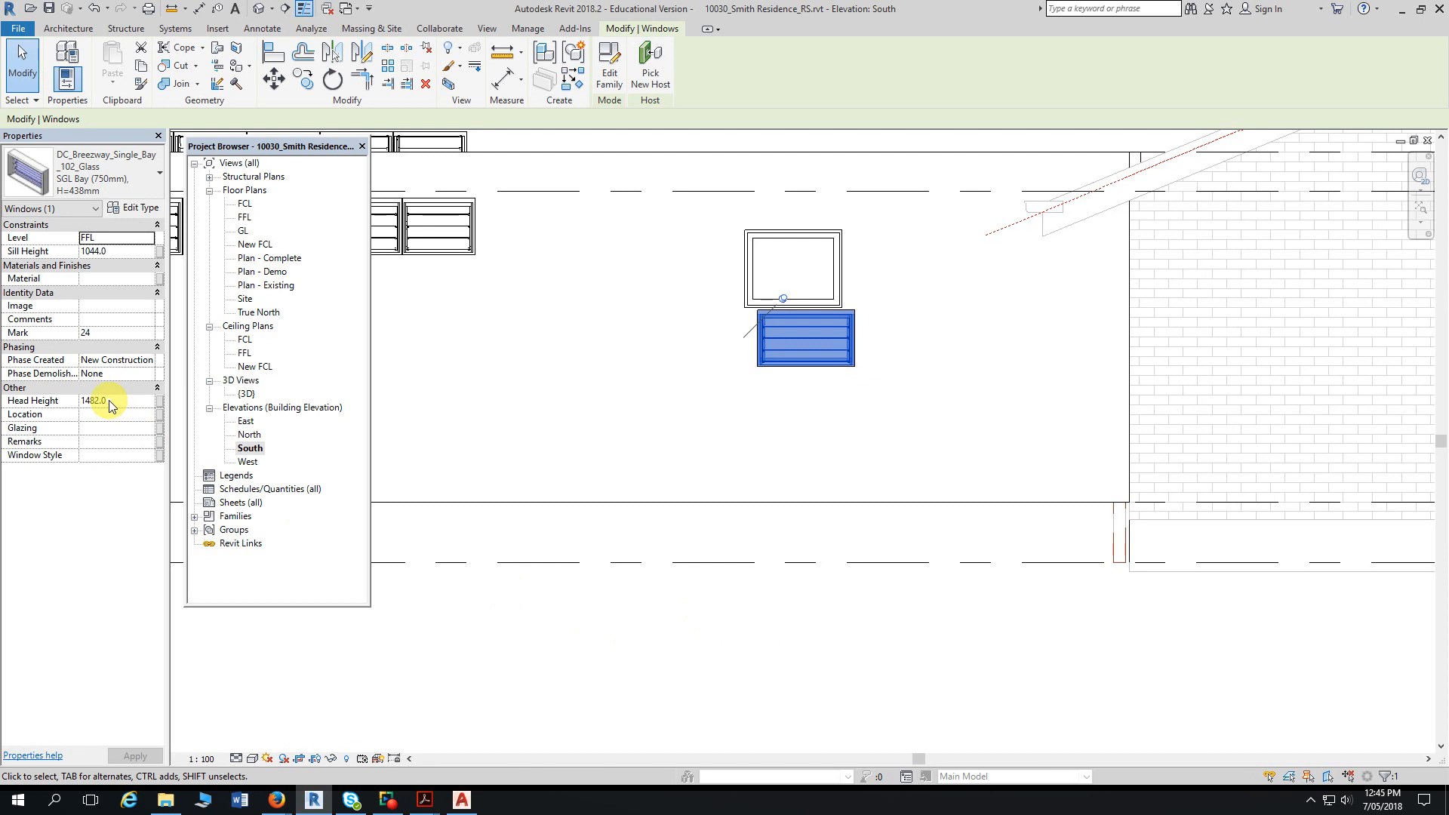
click(803, 258)
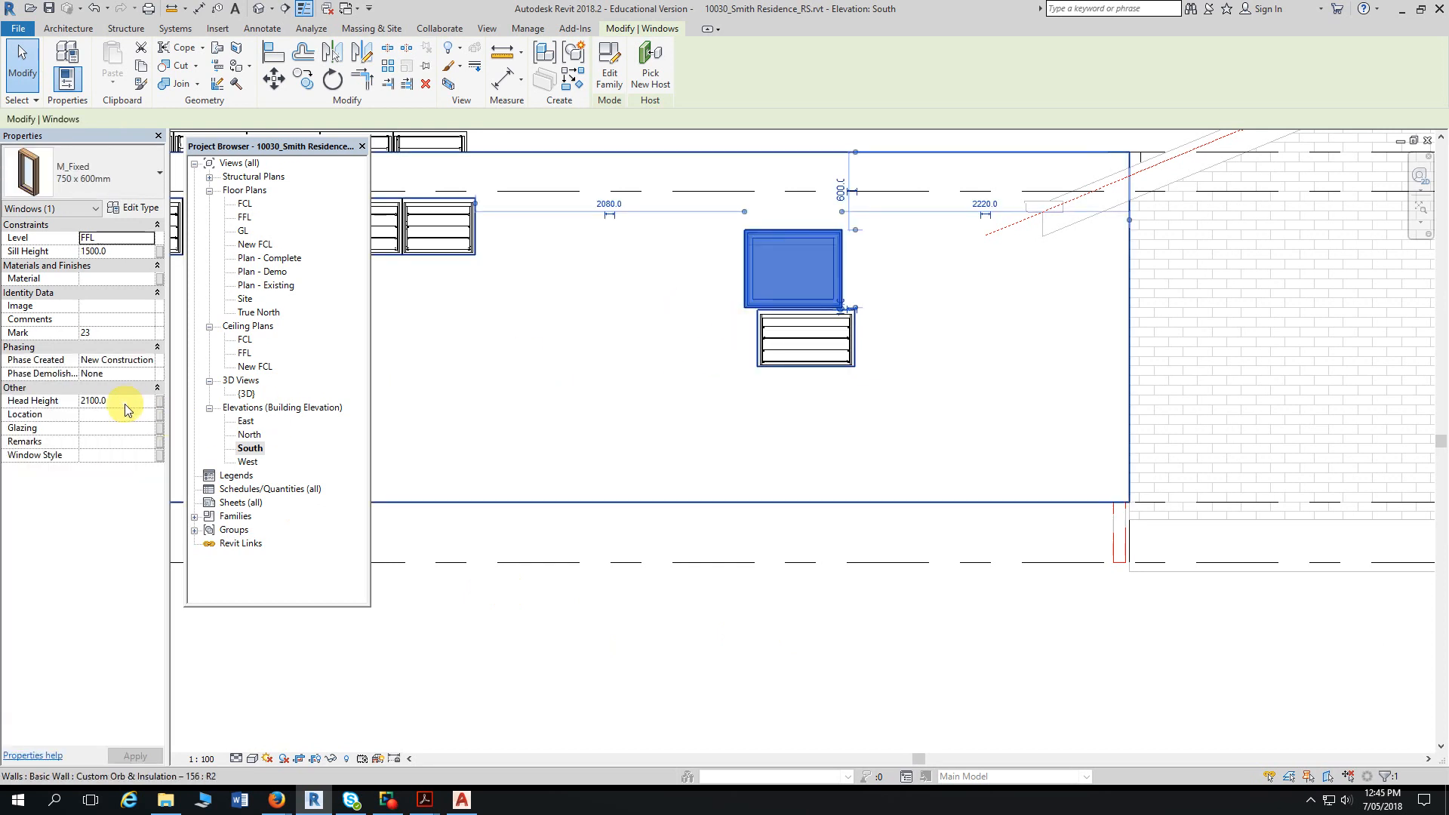
scroll(731, 299, up, 2)
key(Escape)
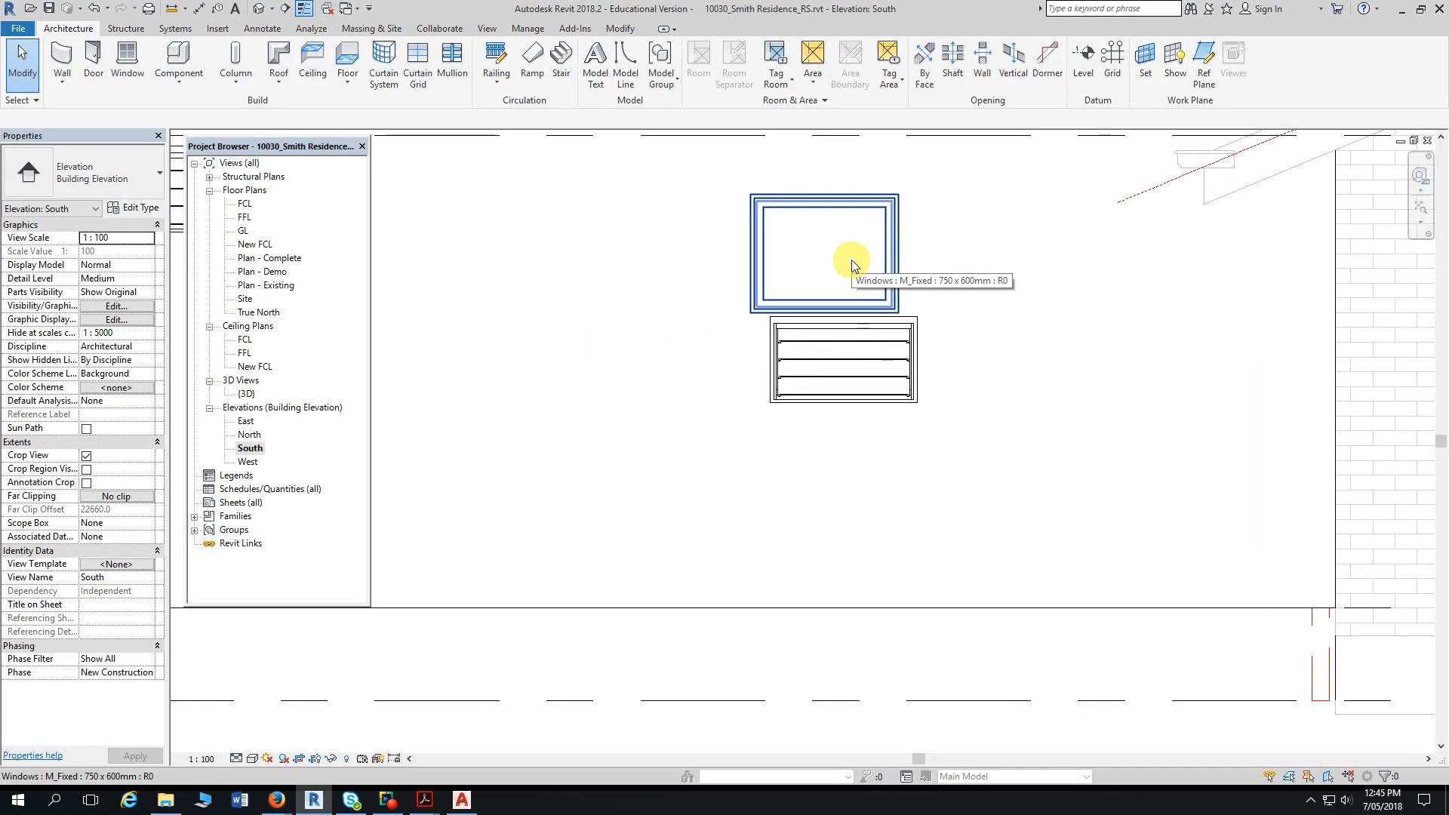
scroll(830, 266, down, 2)
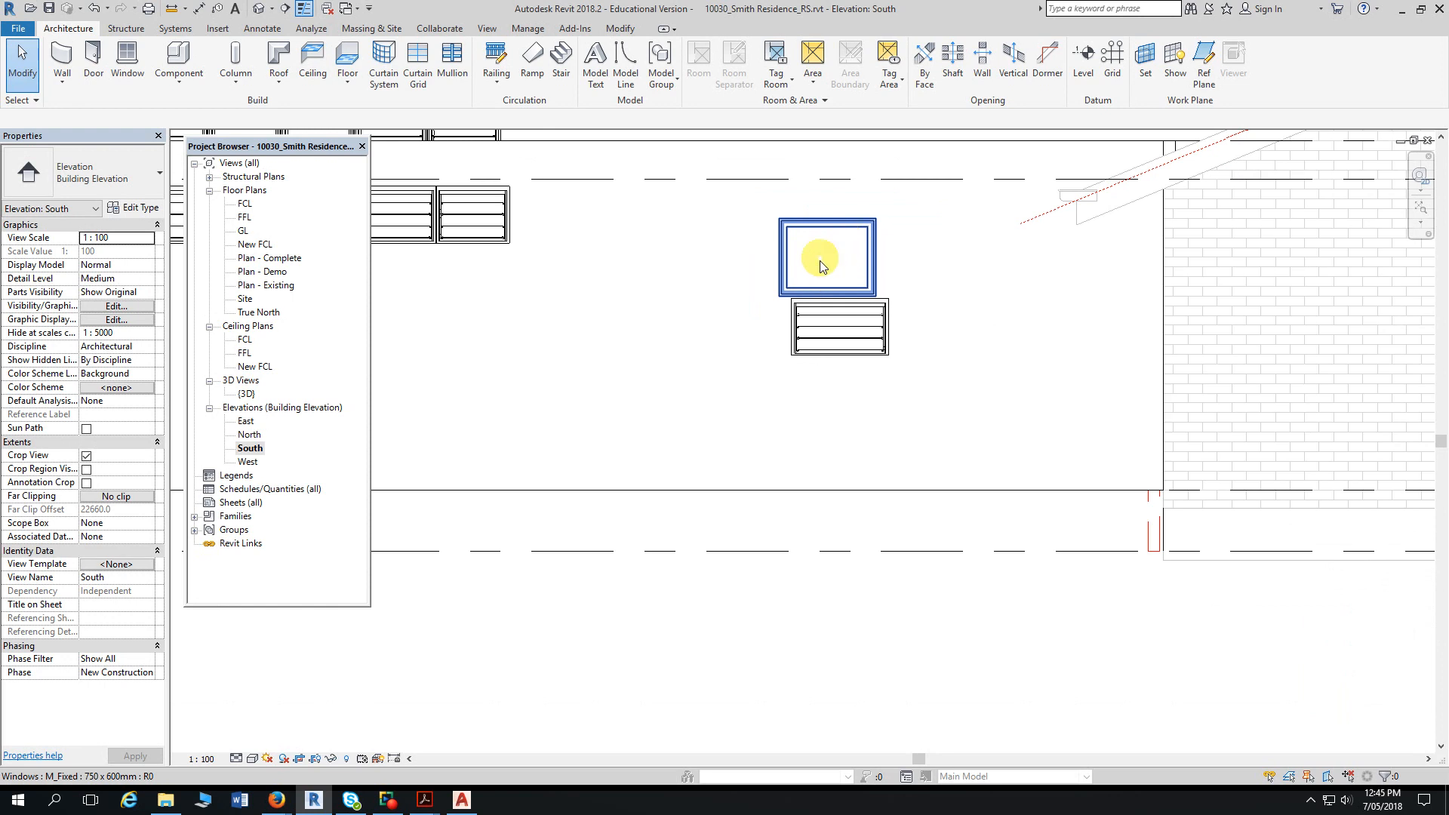
middle_drag(981, 277, 955, 324)
click(798, 309)
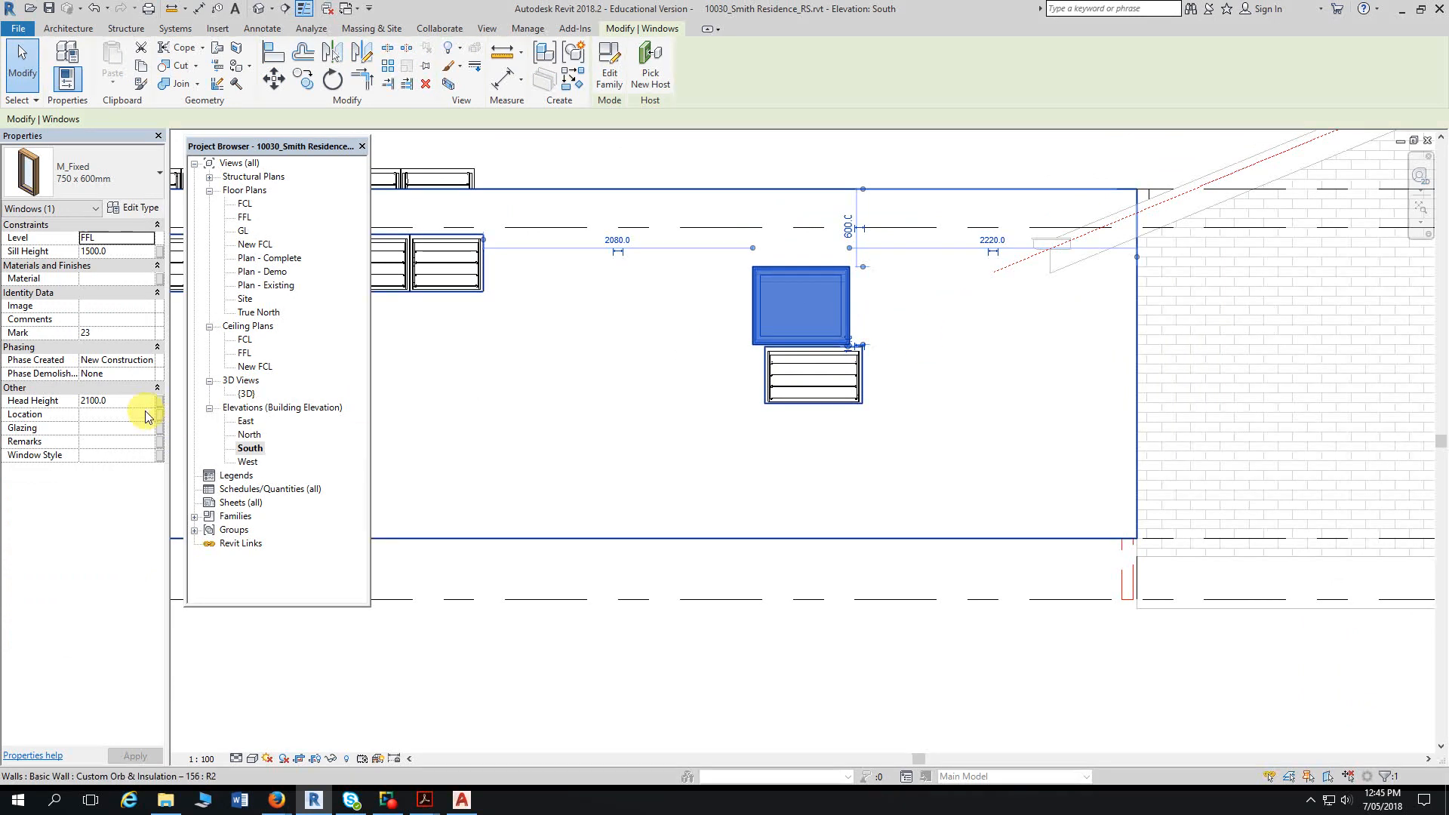
- Align the right side of the upper 750 x 600mm fixed window with the right side of the louvre window below it
scroll(673, 337, up, 2)
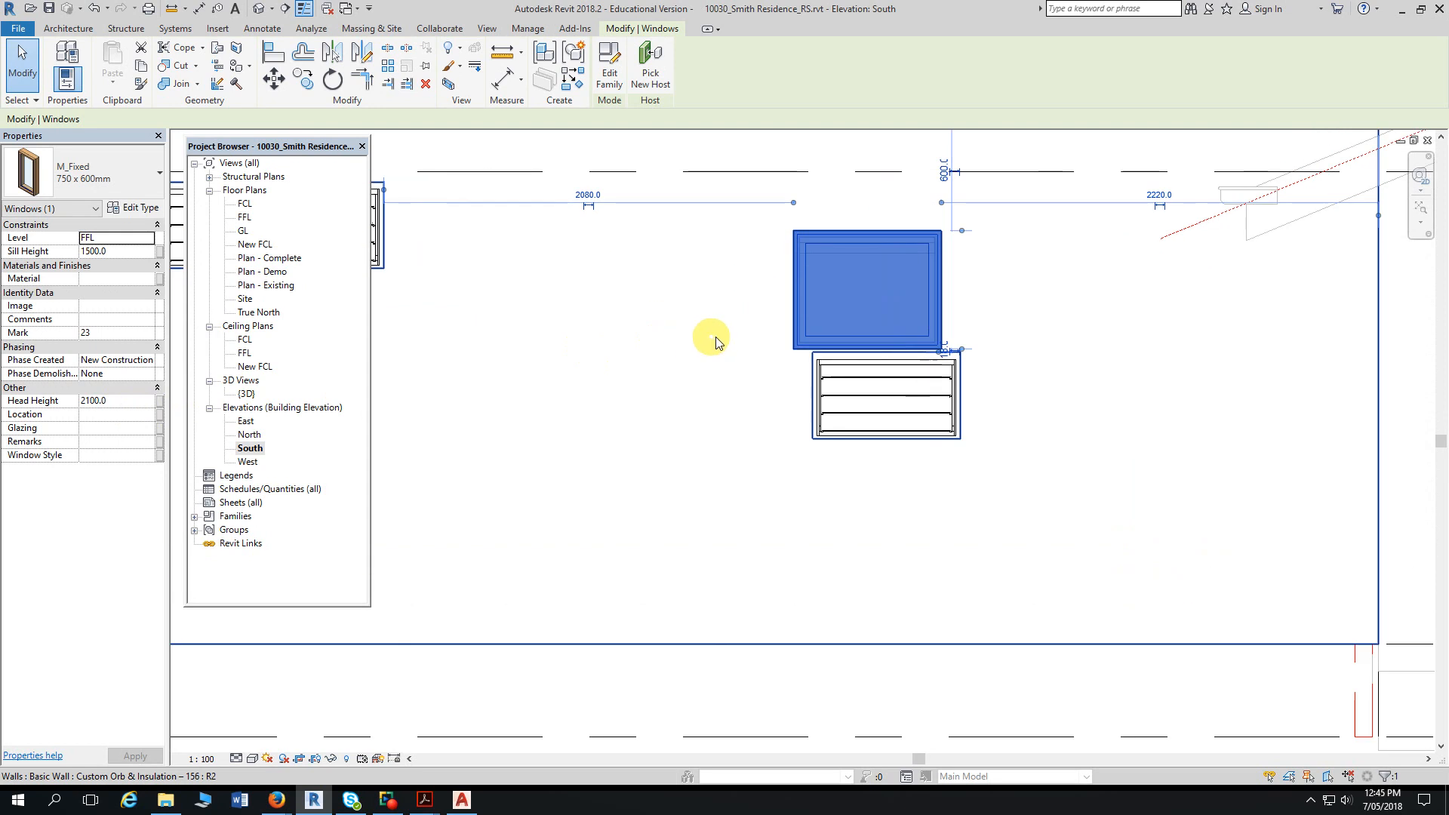
middle_drag(716, 342, 624, 330)
click(273, 52)
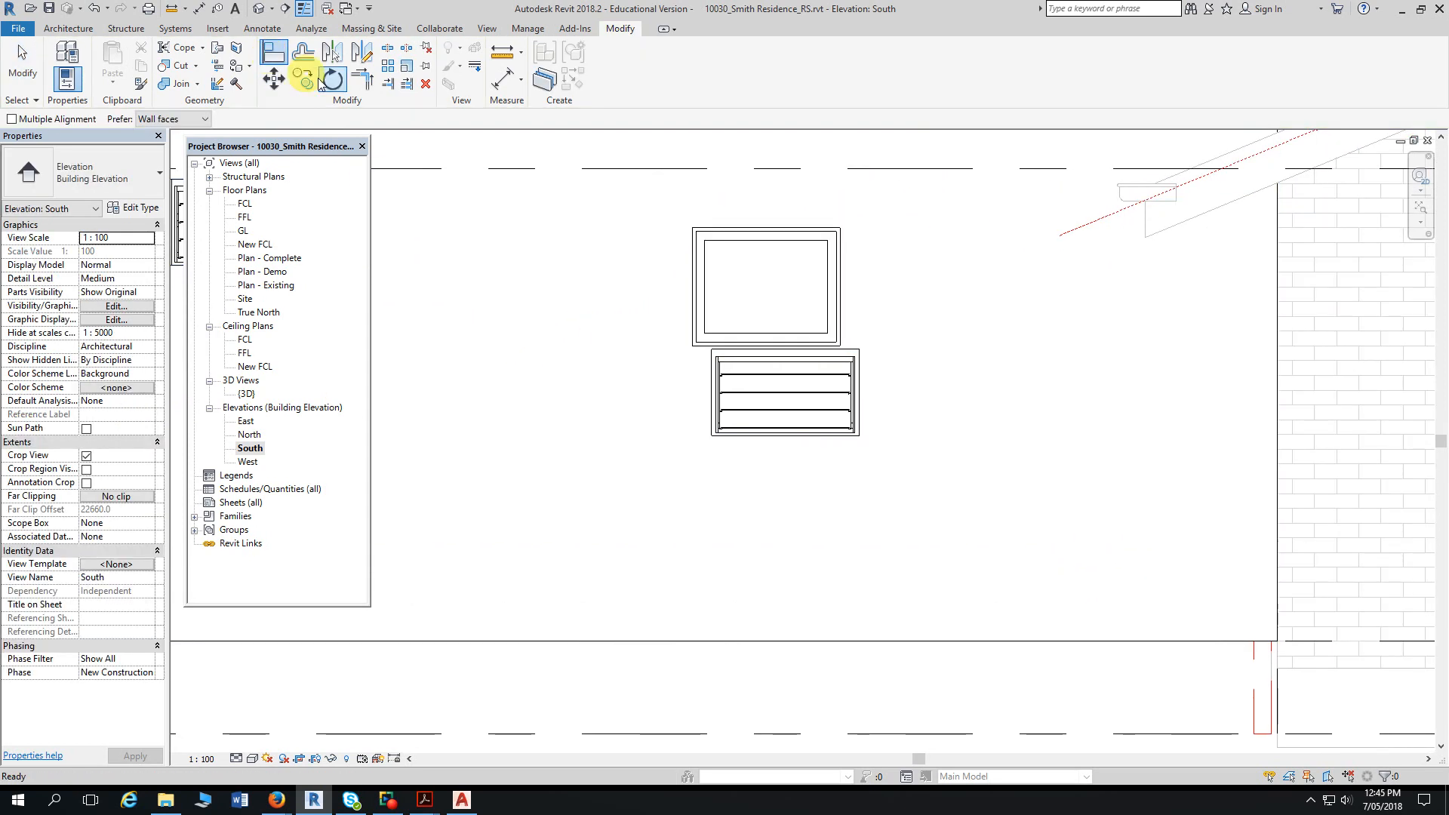
scroll(872, 302, up, 2)
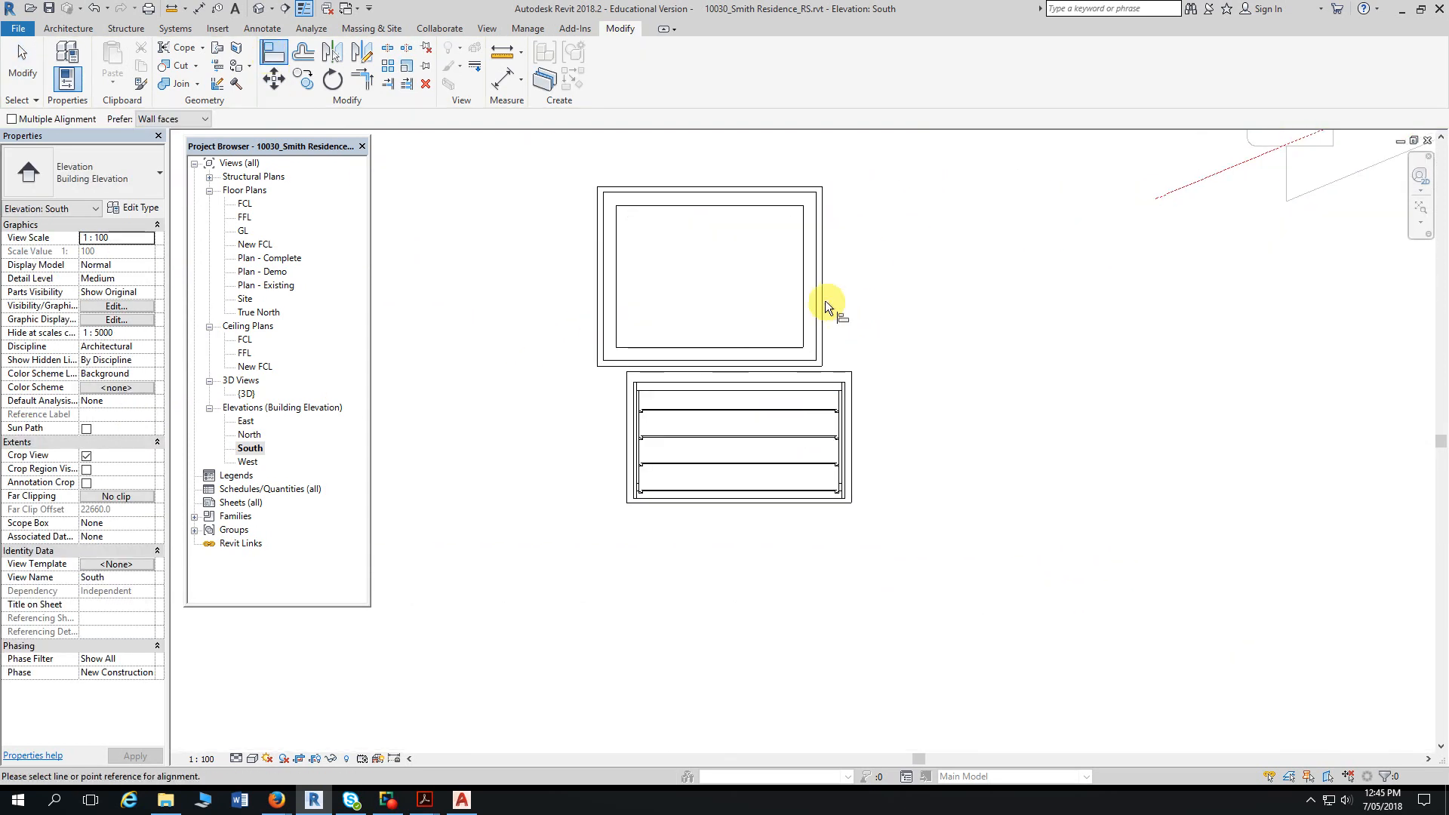
click(853, 408)
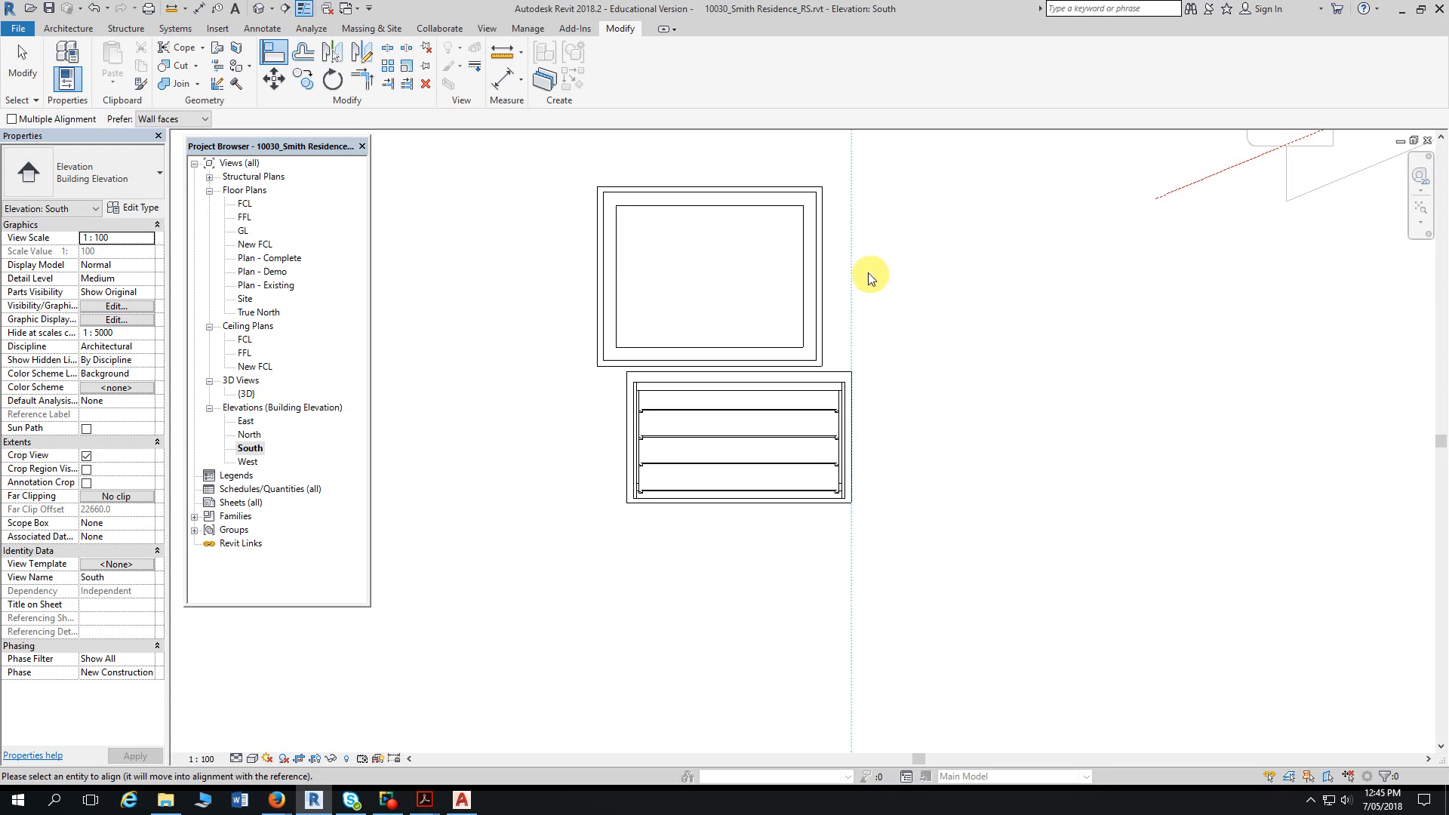
click(822, 269)
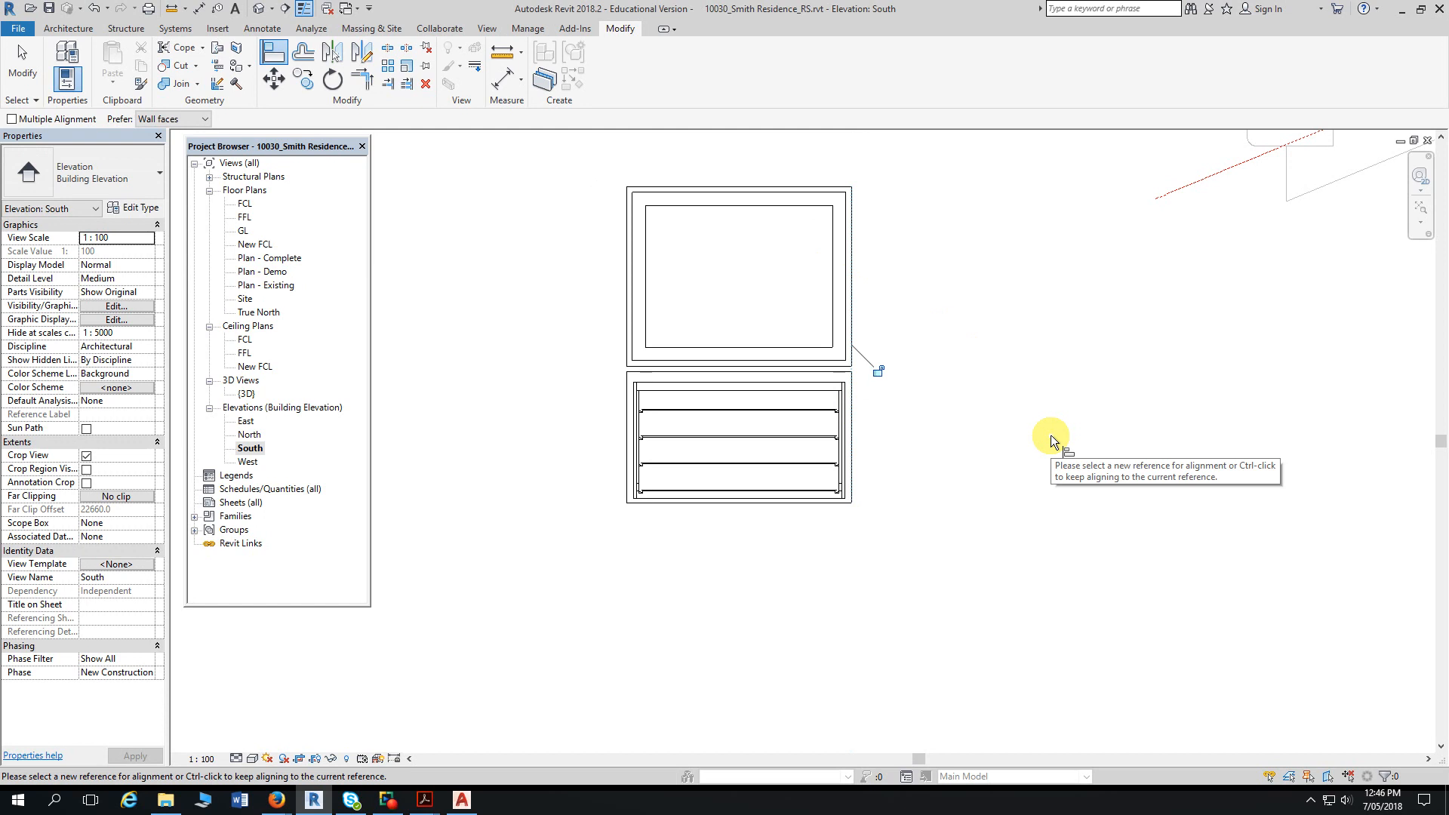
key(Escape)
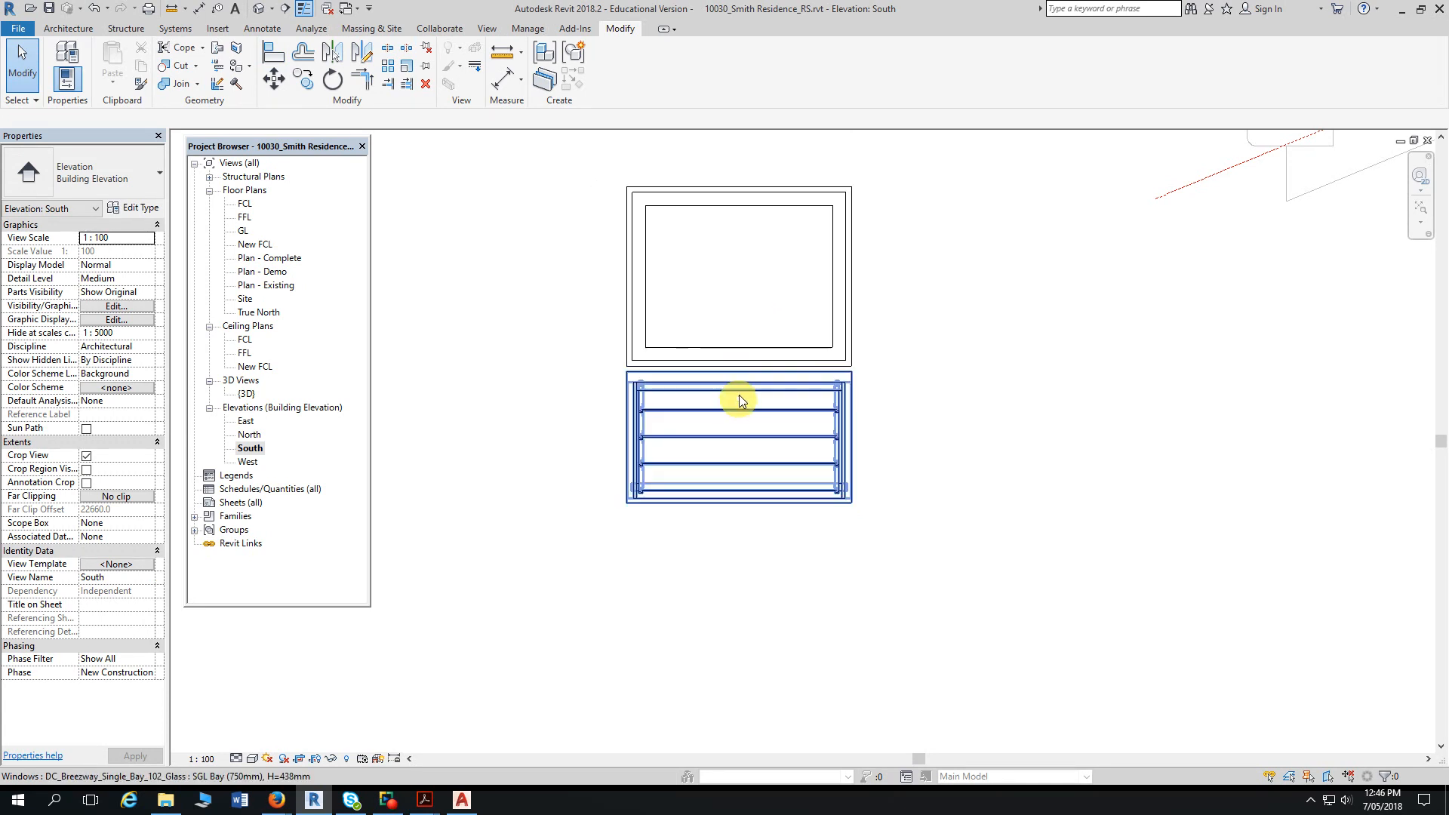
- Check the level and the sill and head heights of the upper fixed window on the South elevation
click(747, 289)
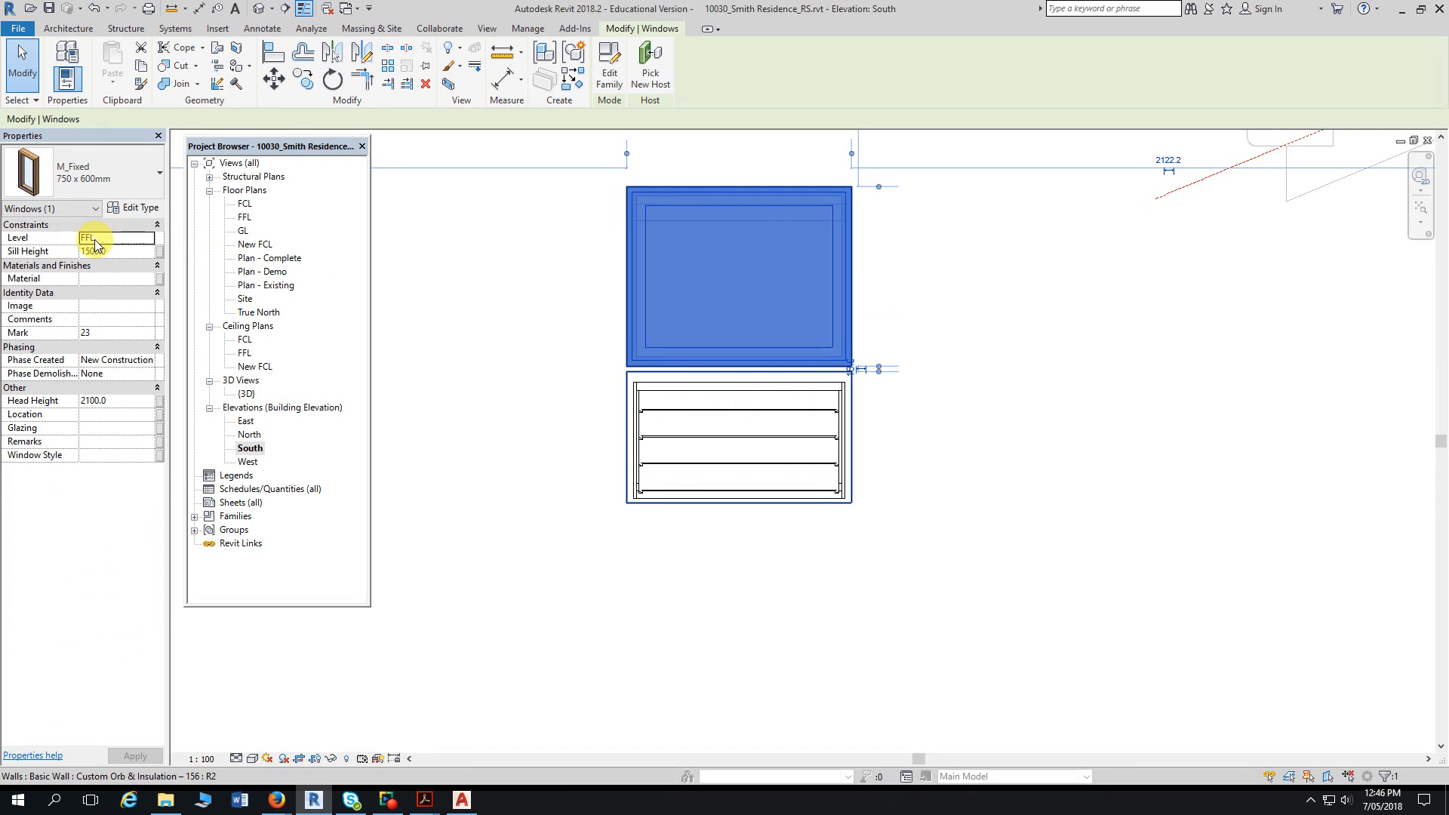
key(Escape)
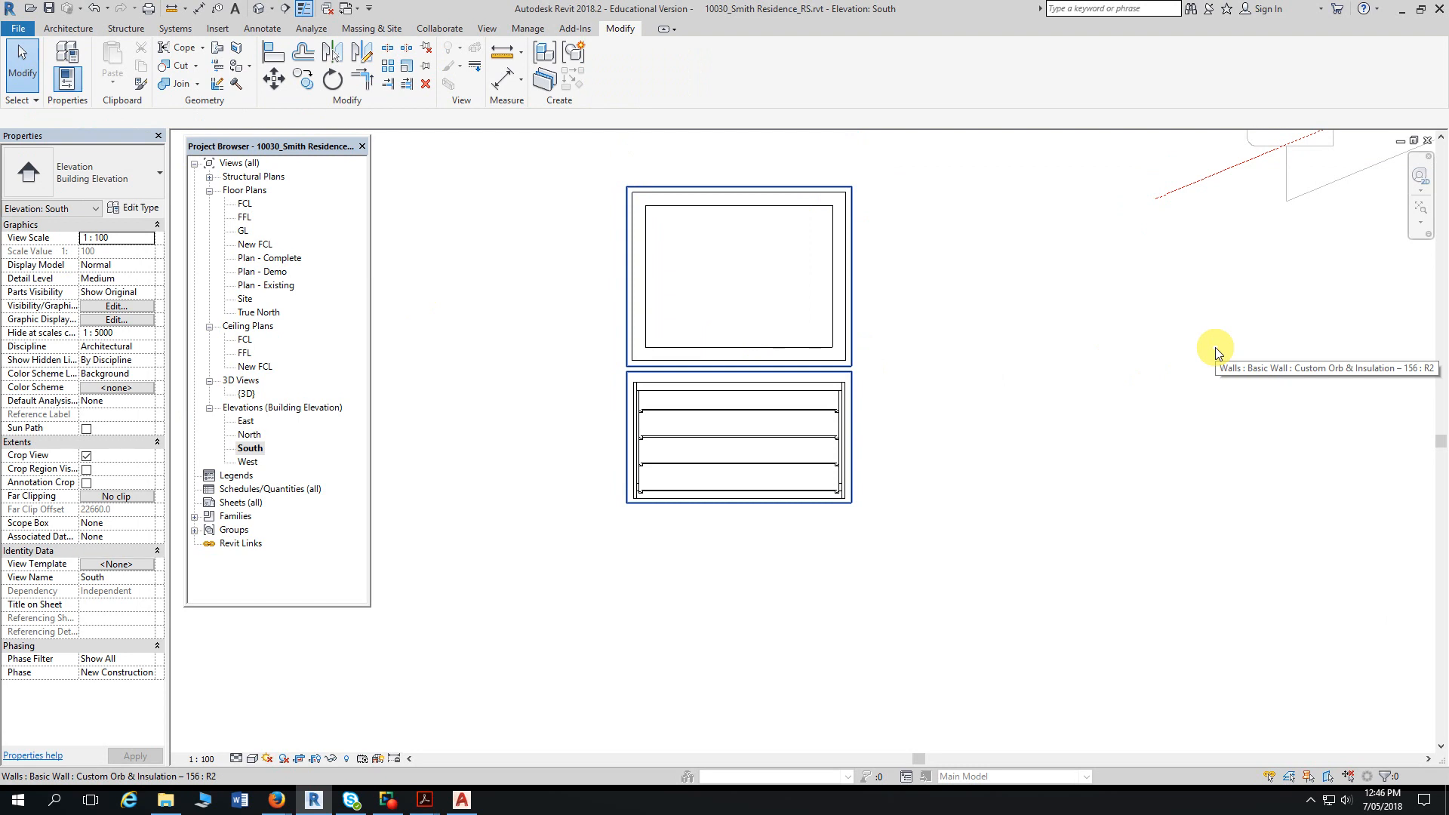
scroll(1144, 373, down, 2)
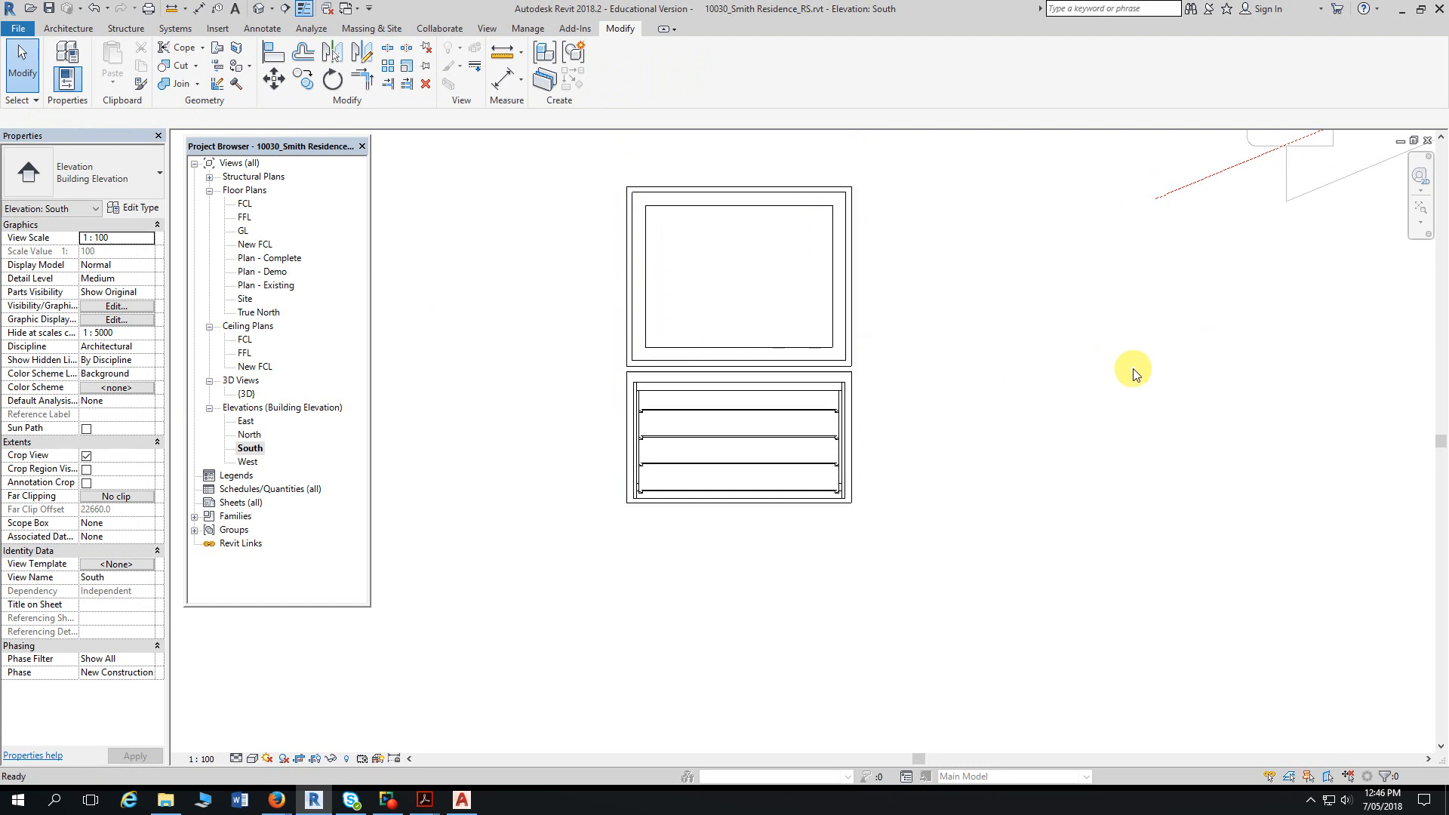
scroll(1148, 391, down, 2)
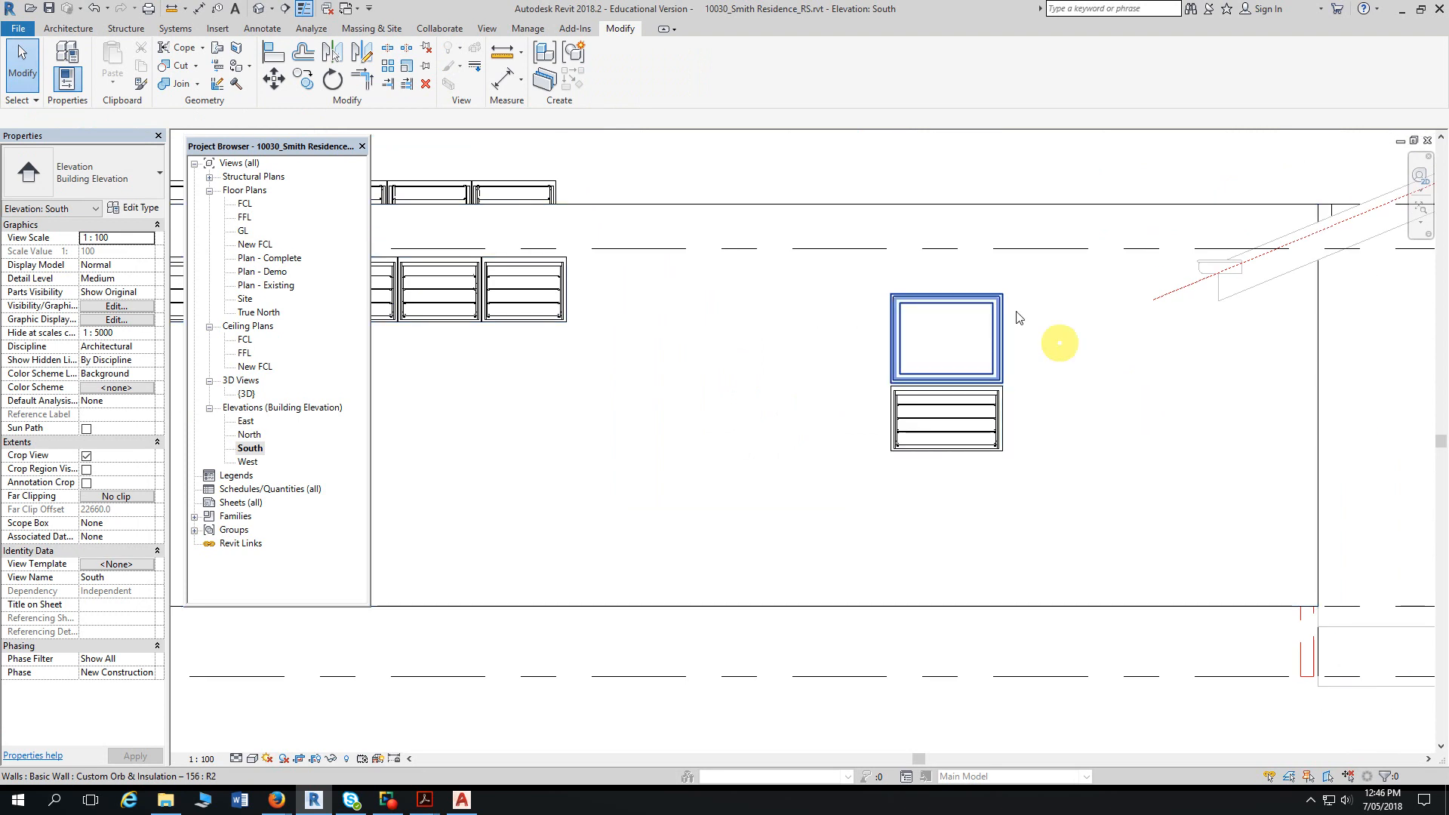
- Open the default 3D view and inspect the new doors and windows around the extension from several sides
click(260, 9)
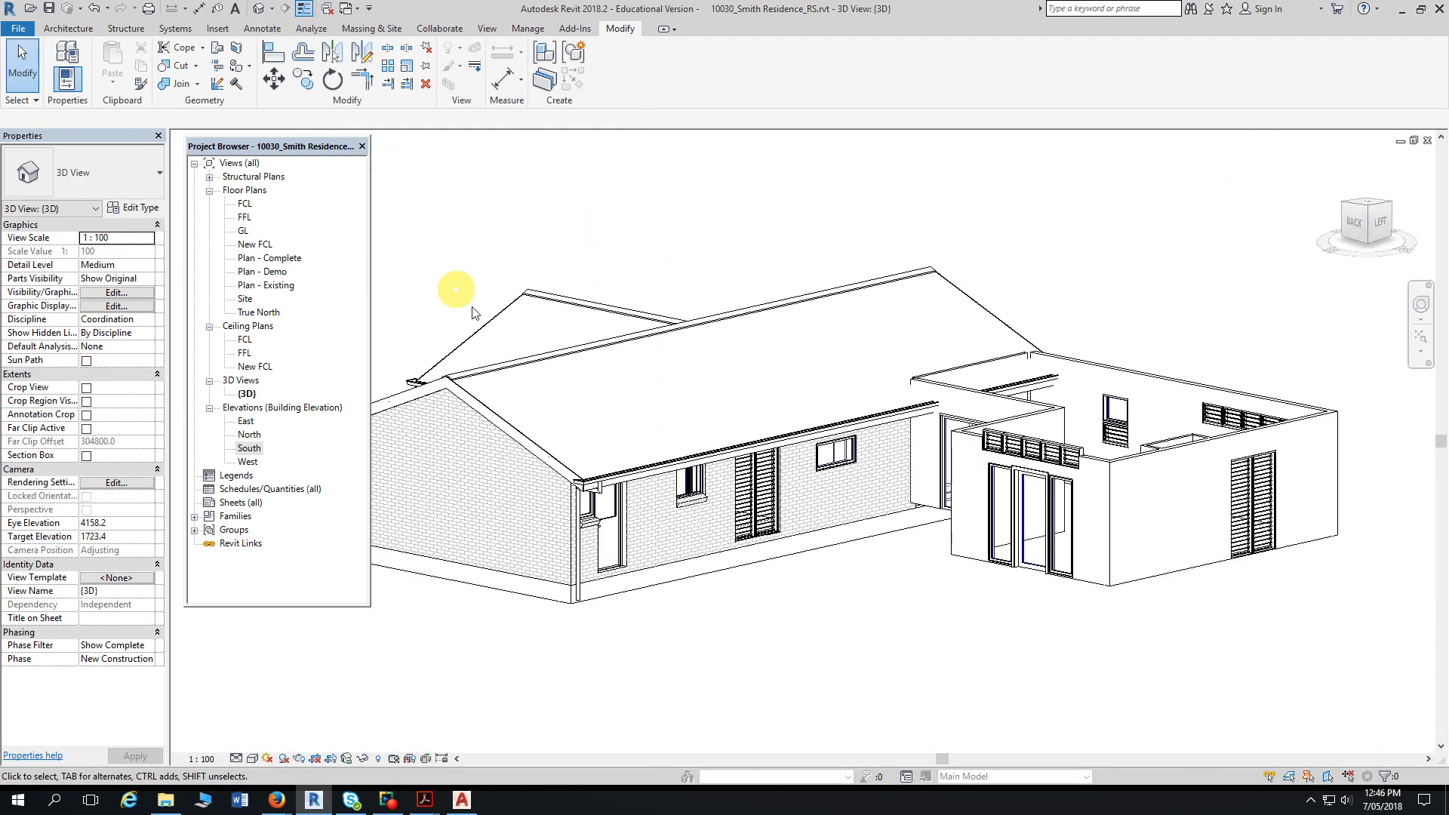
shift+middle_drag(791, 617, 1053, 668)
shift+middle_drag(1012, 663, 948, 672)
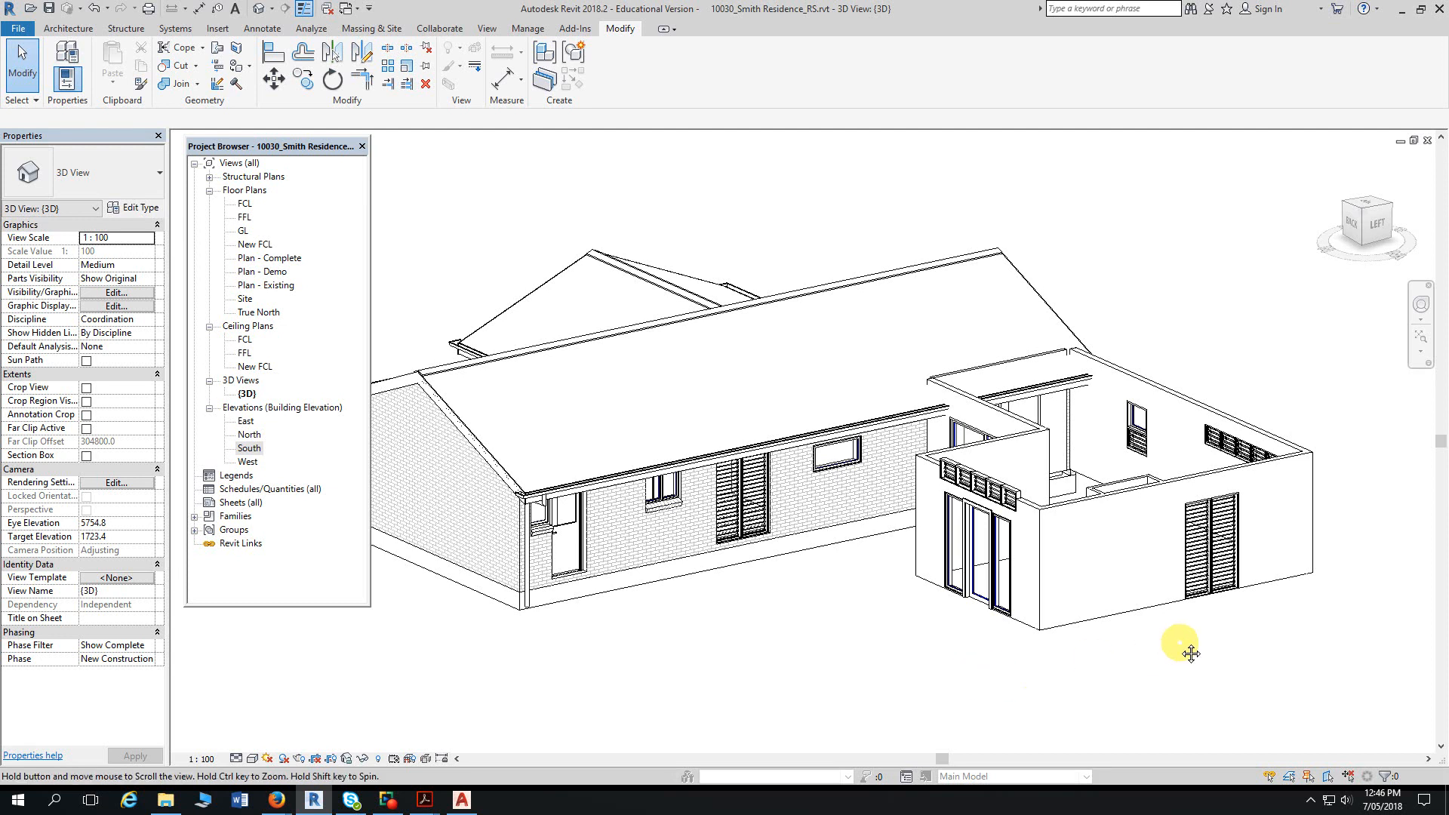
shift+middle_drag(1187, 650, 942, 674)
scroll(981, 662, up, 3)
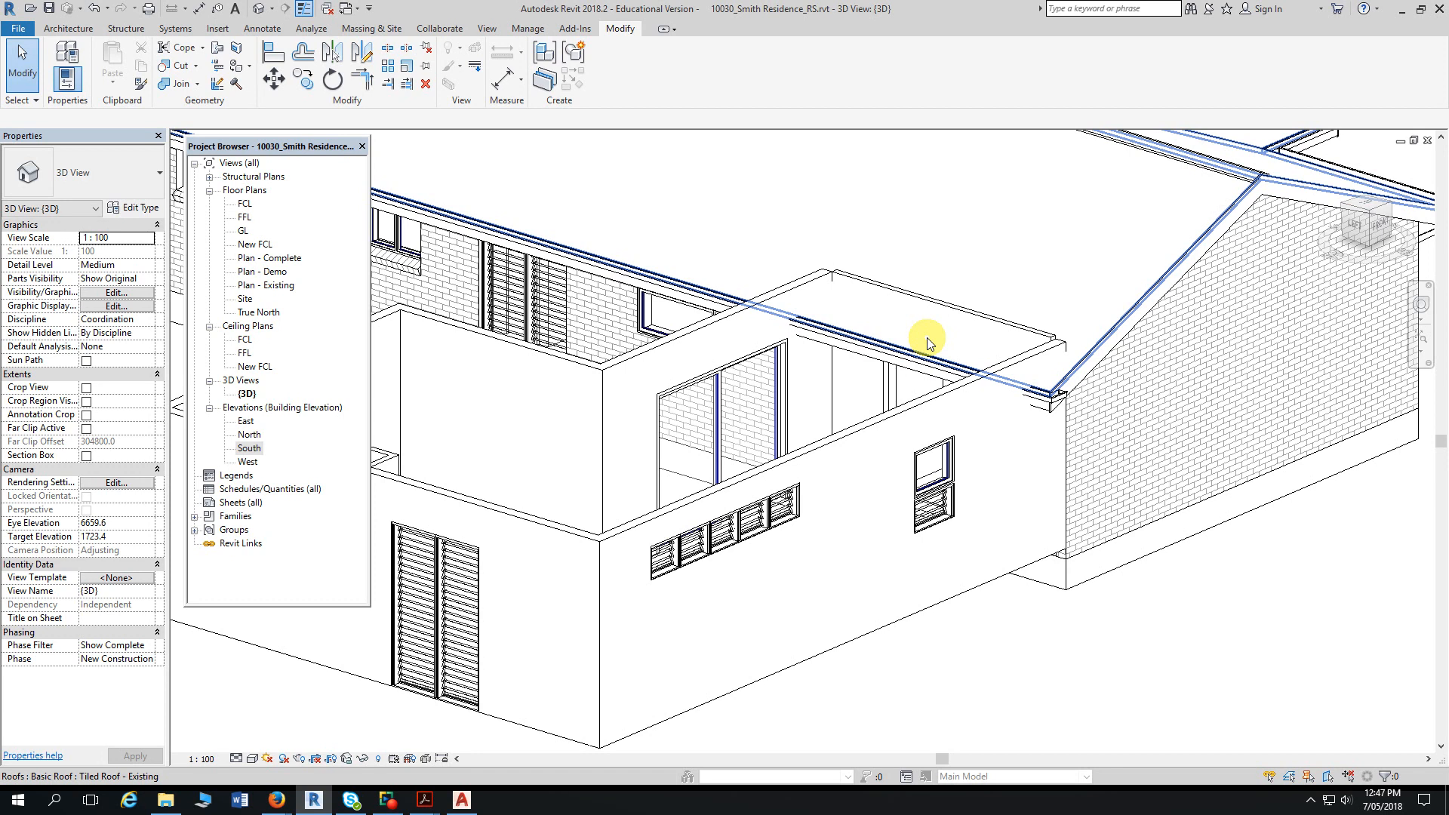
scroll(928, 342, down, 6)
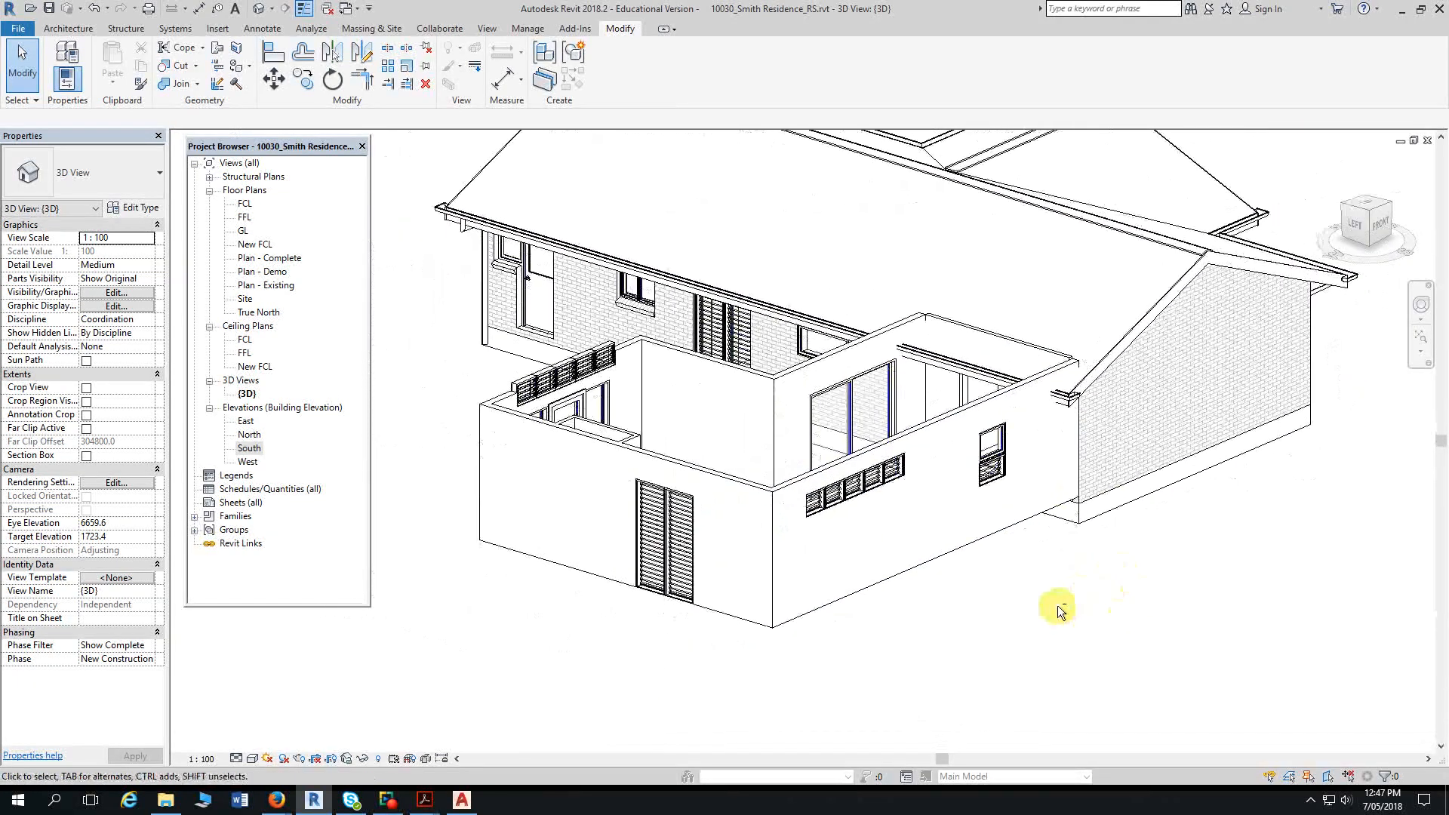
shift+middle_drag(1057, 606, 1088, 606)
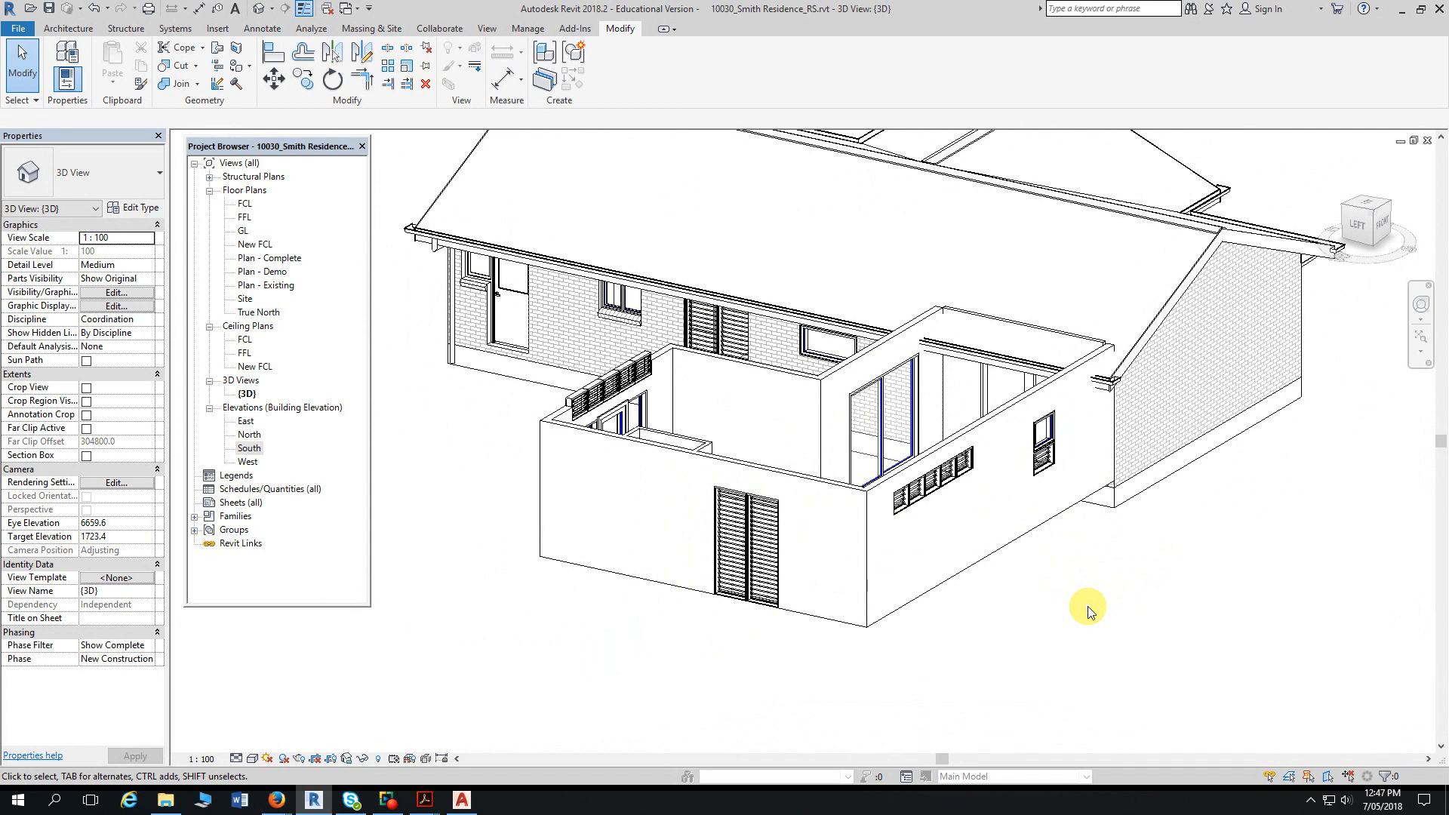
- Open the Plan - Complete floor plan with the whole residence in view
double_click(269, 259)
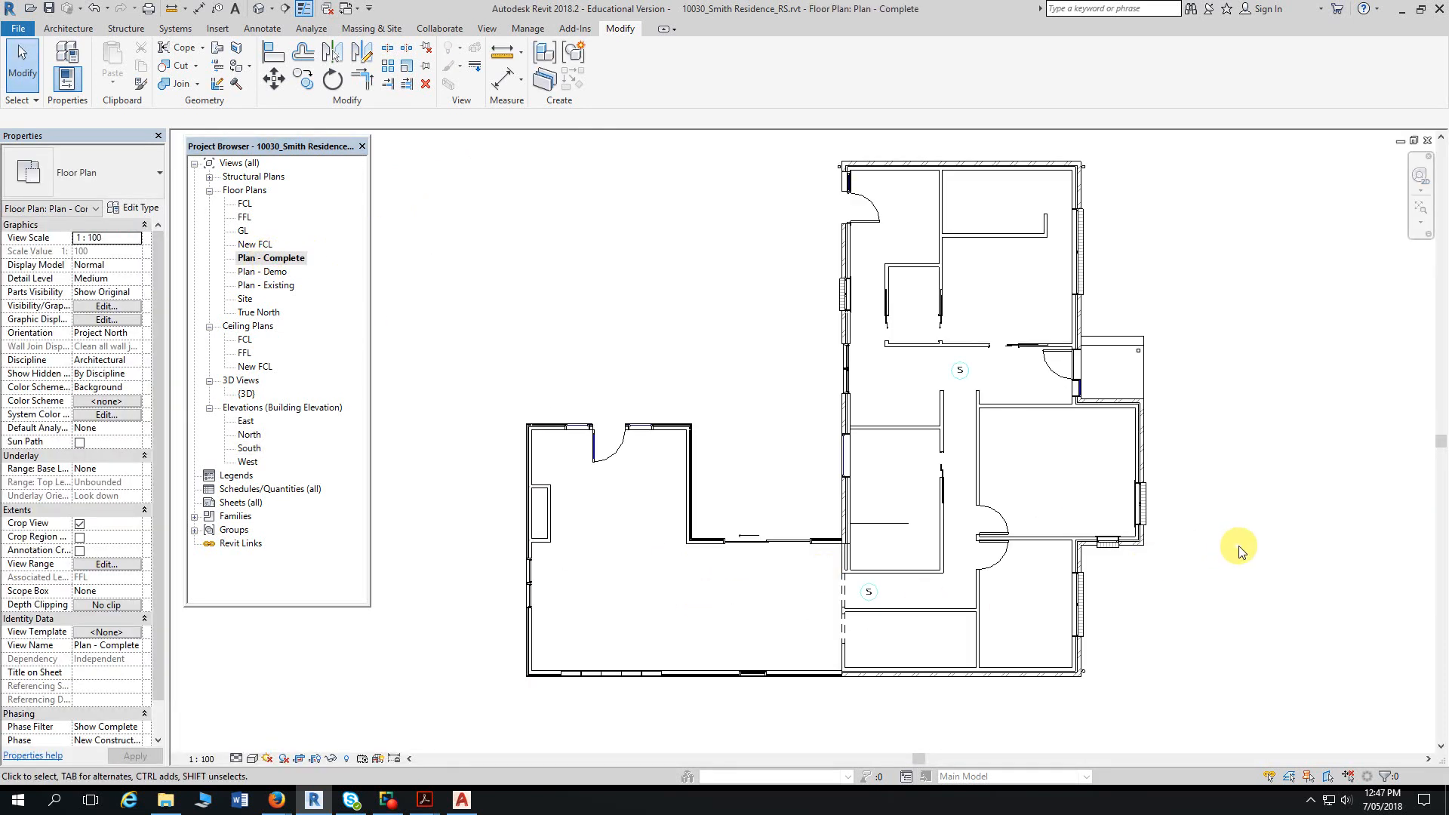
middle_drag(1242, 552, 1236, 553)
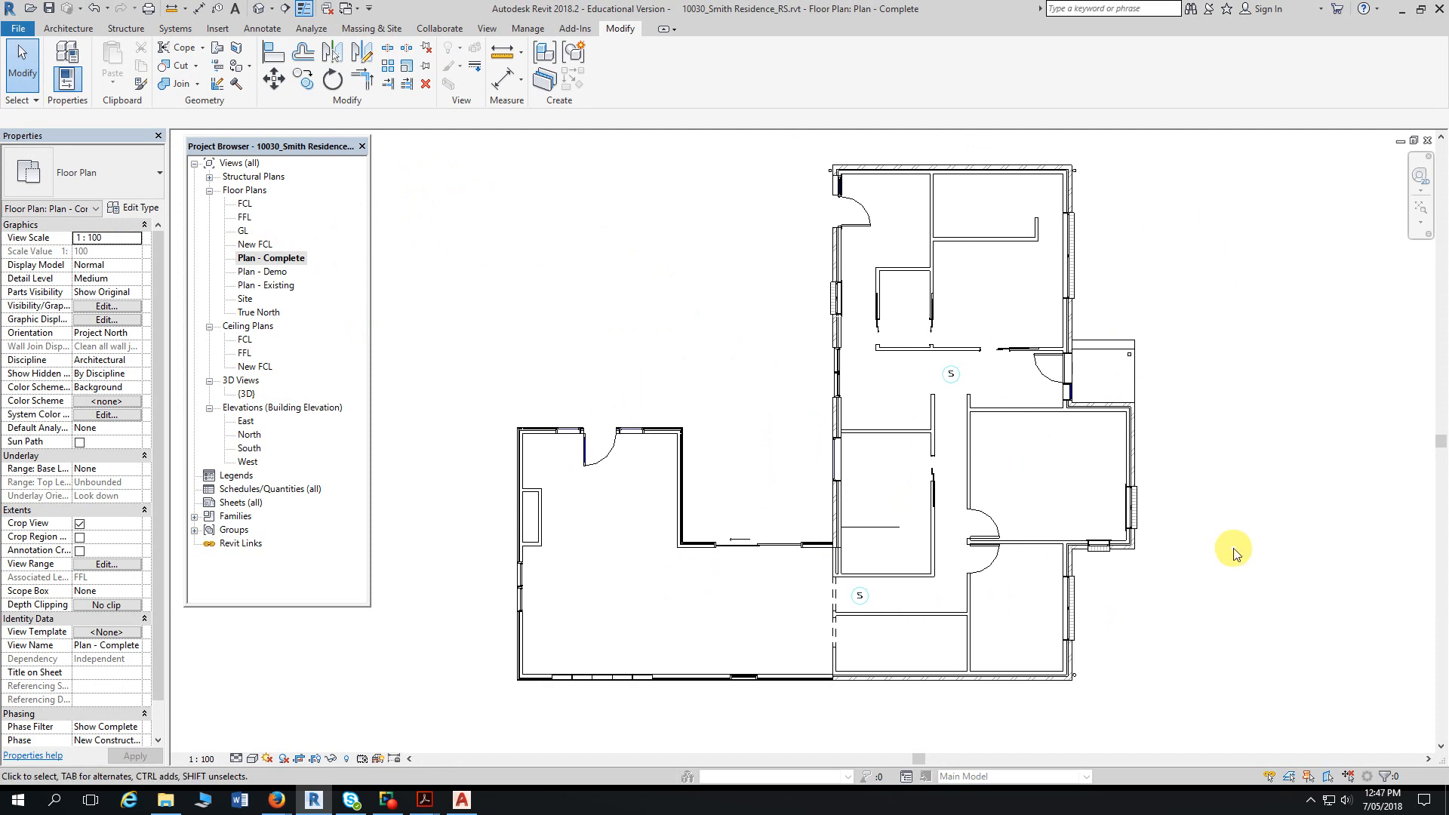